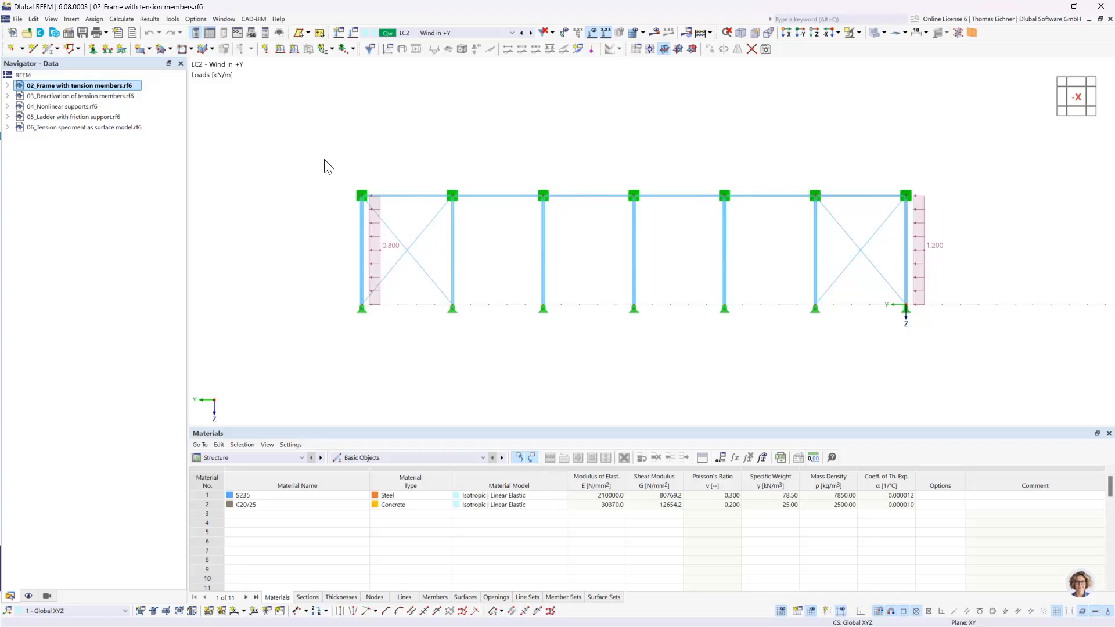
# Start a new model named 01 Continuous Slab and set its type to 2D | XY | Plate
pyautogui.click(13, 35)
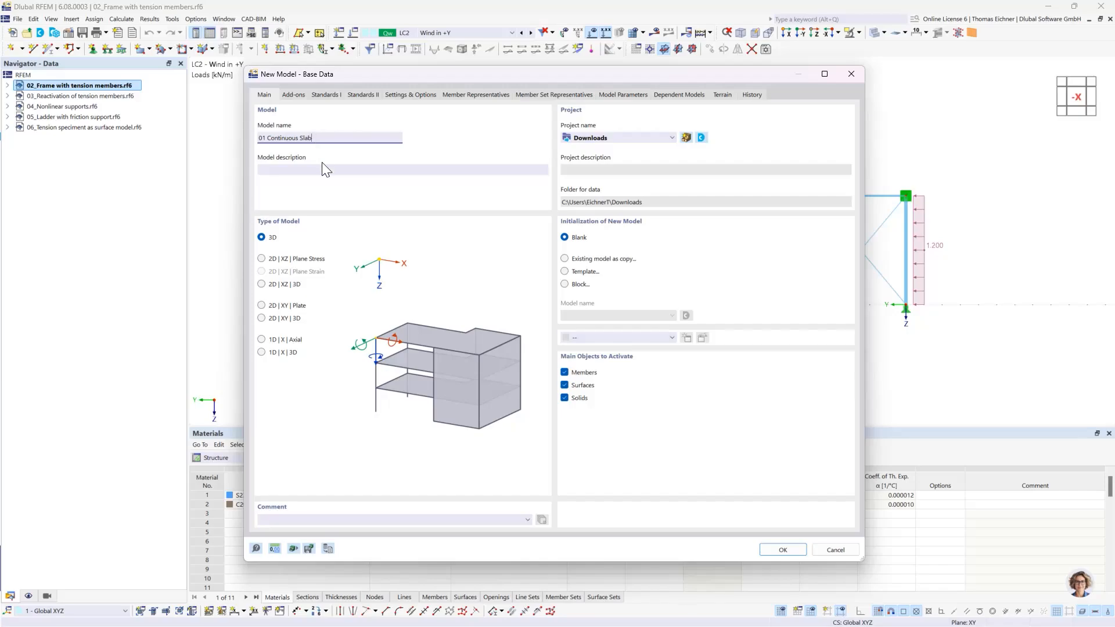
pyautogui.click(296, 169)
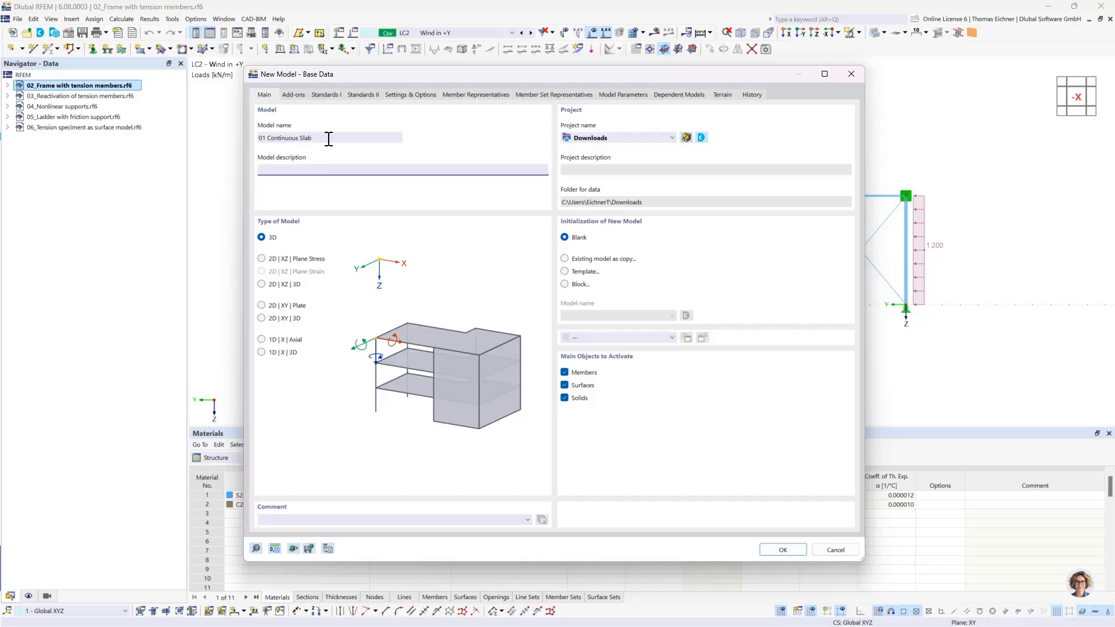
pyautogui.click(261, 238)
pyautogui.click(276, 306)
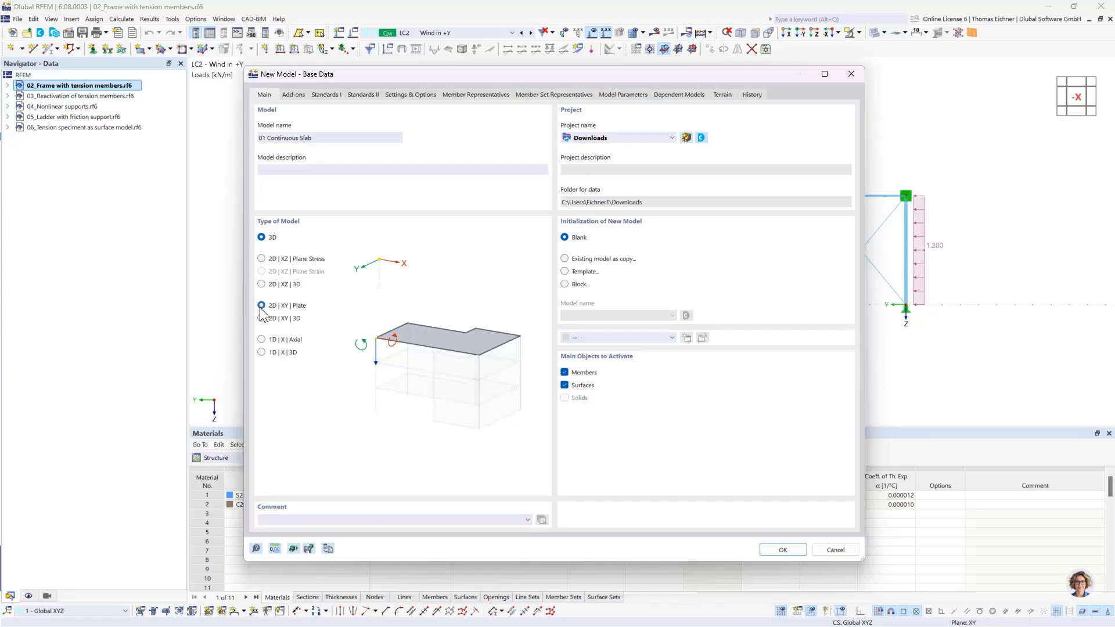
pyautogui.click(261, 238)
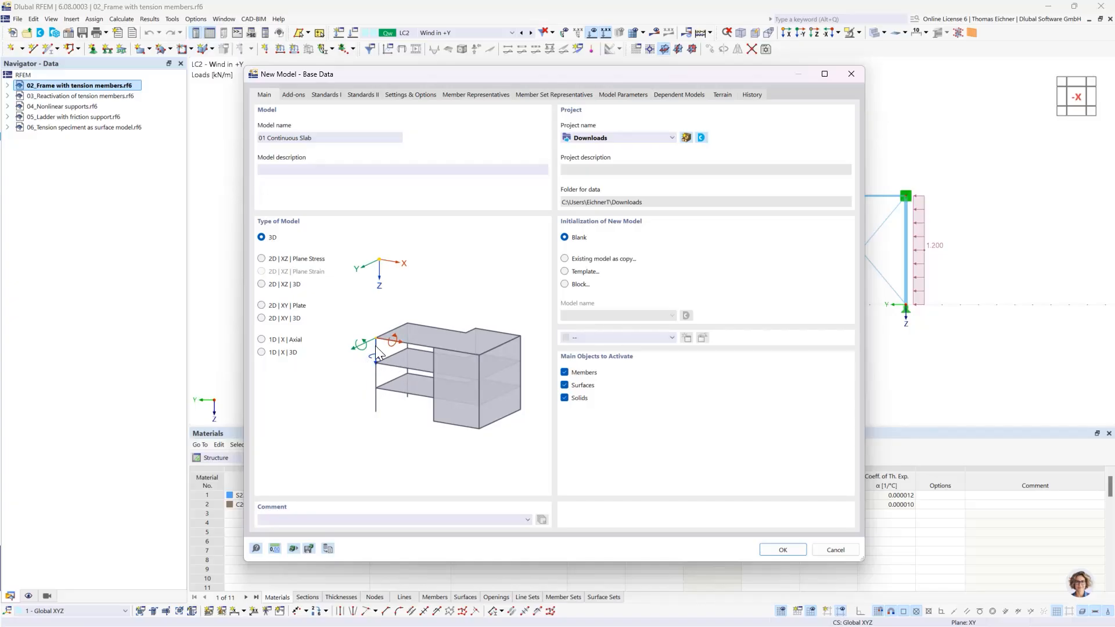
pyautogui.click(261, 306)
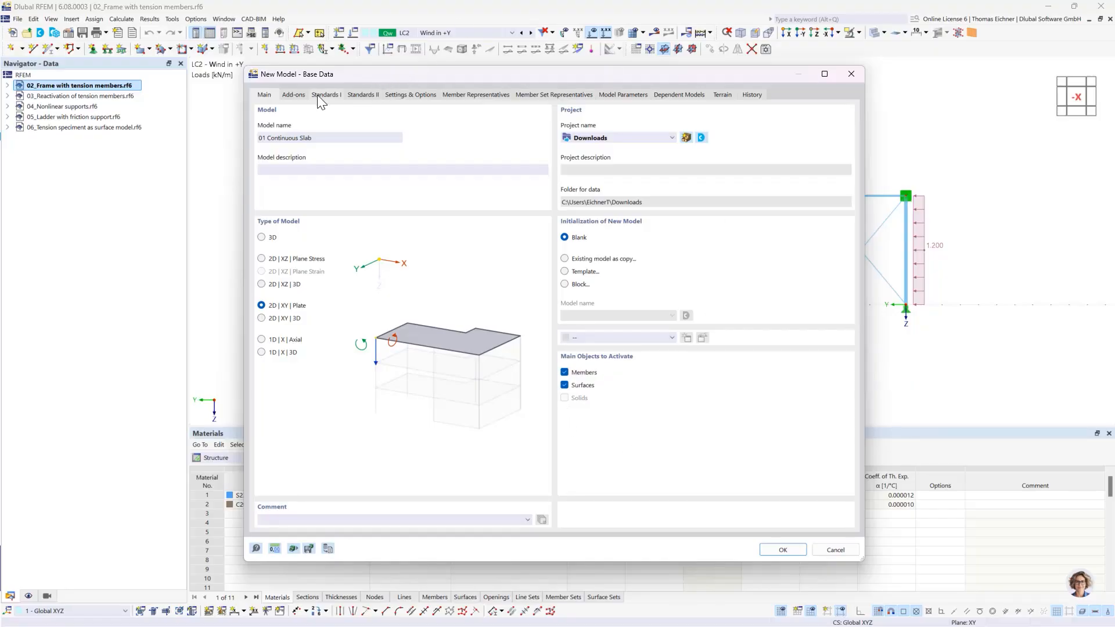
# Deactivate the combination wizard and classification and the load wizards for the model, and accept the base data
pyautogui.click(300, 96)
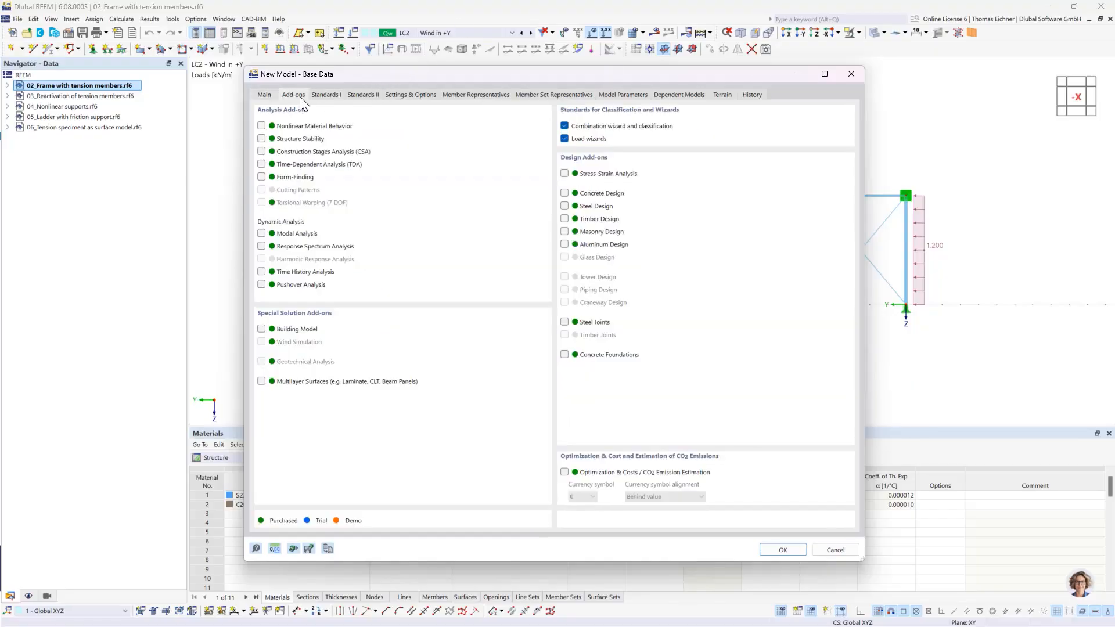
pyautogui.click(327, 97)
pyautogui.click(294, 96)
pyautogui.click(564, 126)
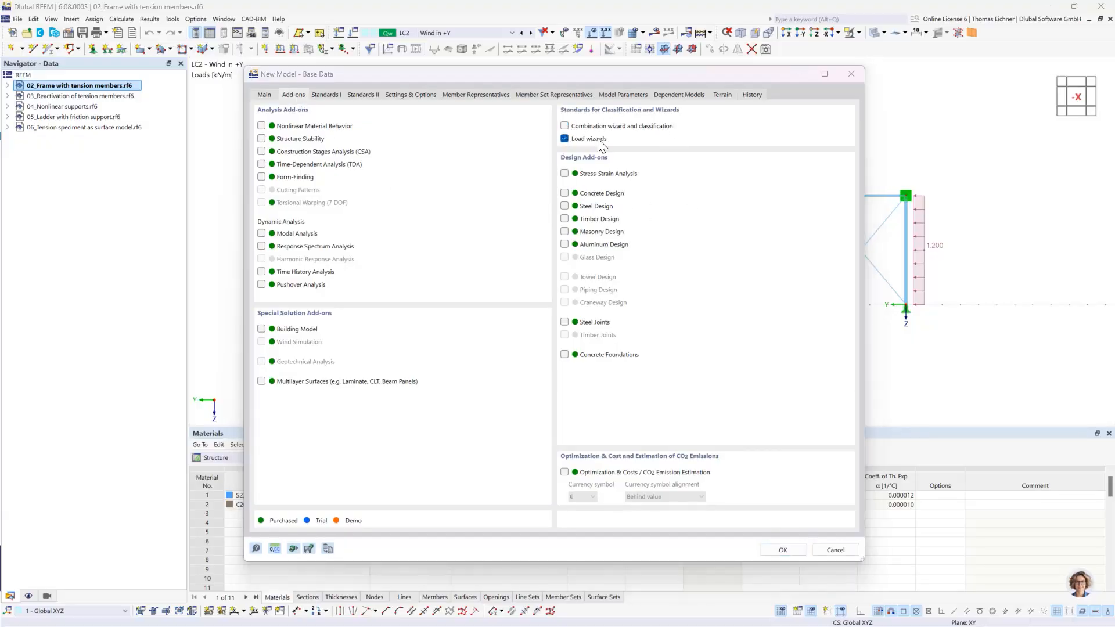
pyautogui.click(599, 382)
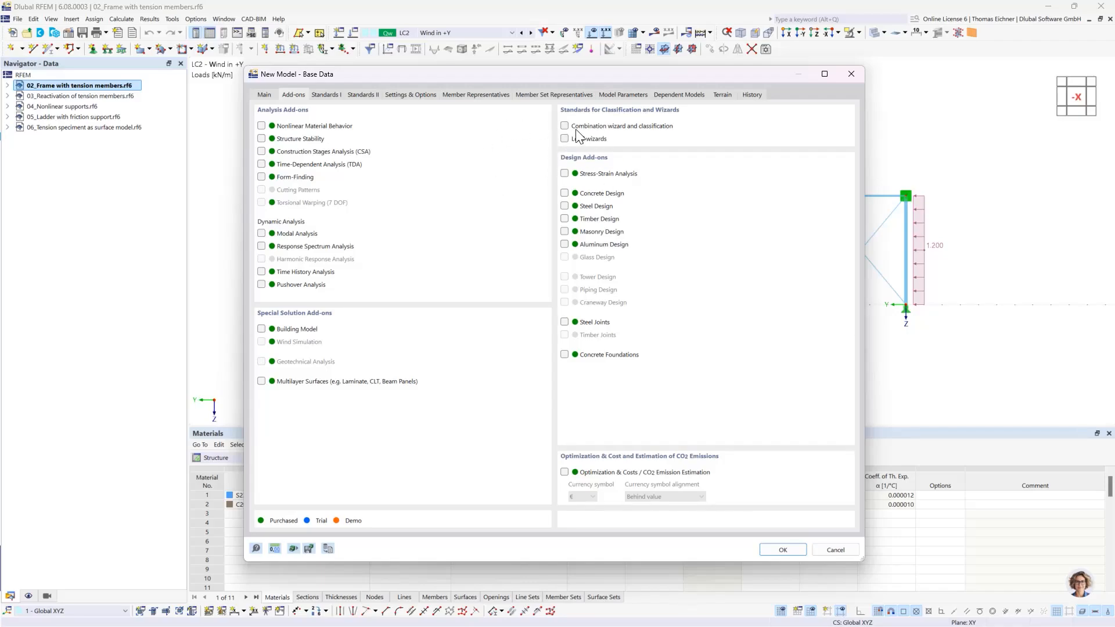
pyautogui.click(264, 96)
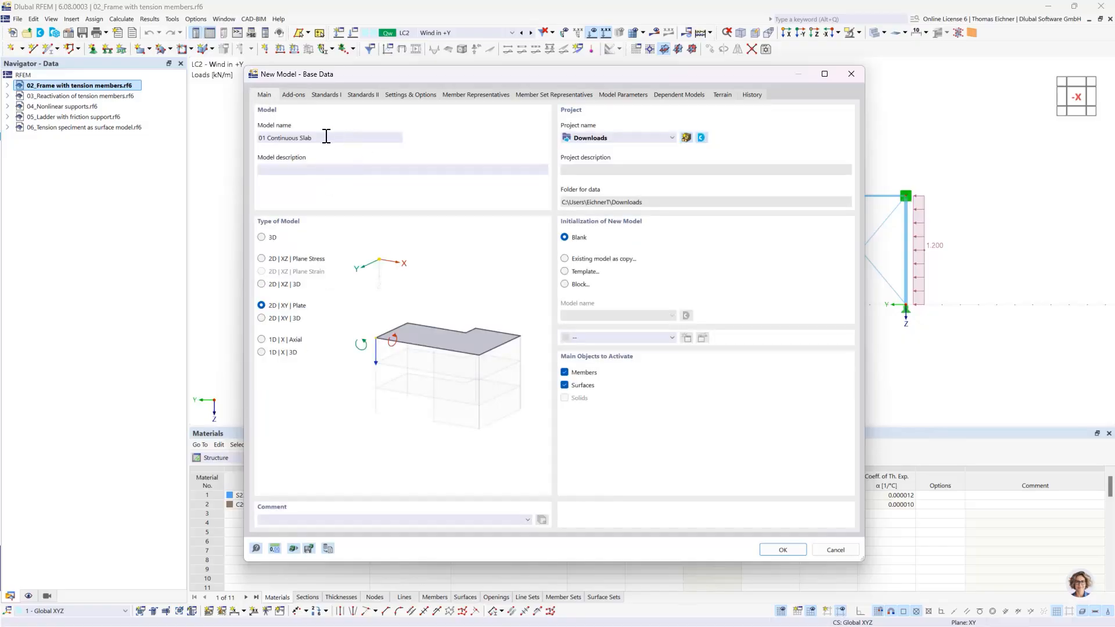
pyautogui.click(768, 547)
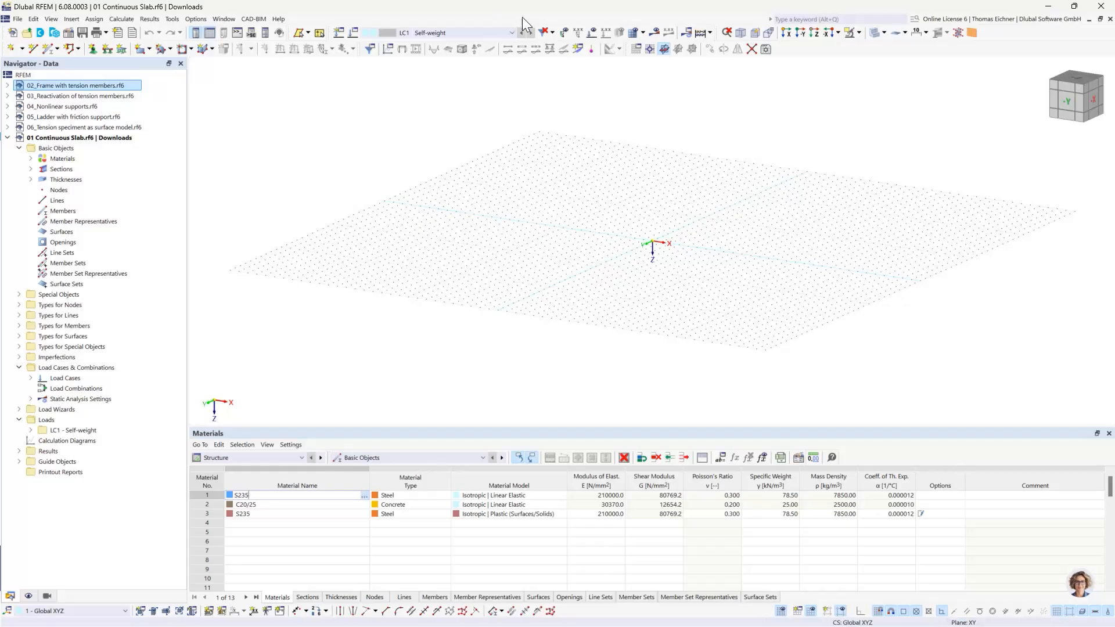
# Orient the empty workspace to a plan view along the +Z direction, with room beside the origin
pyautogui.click(544, 95)
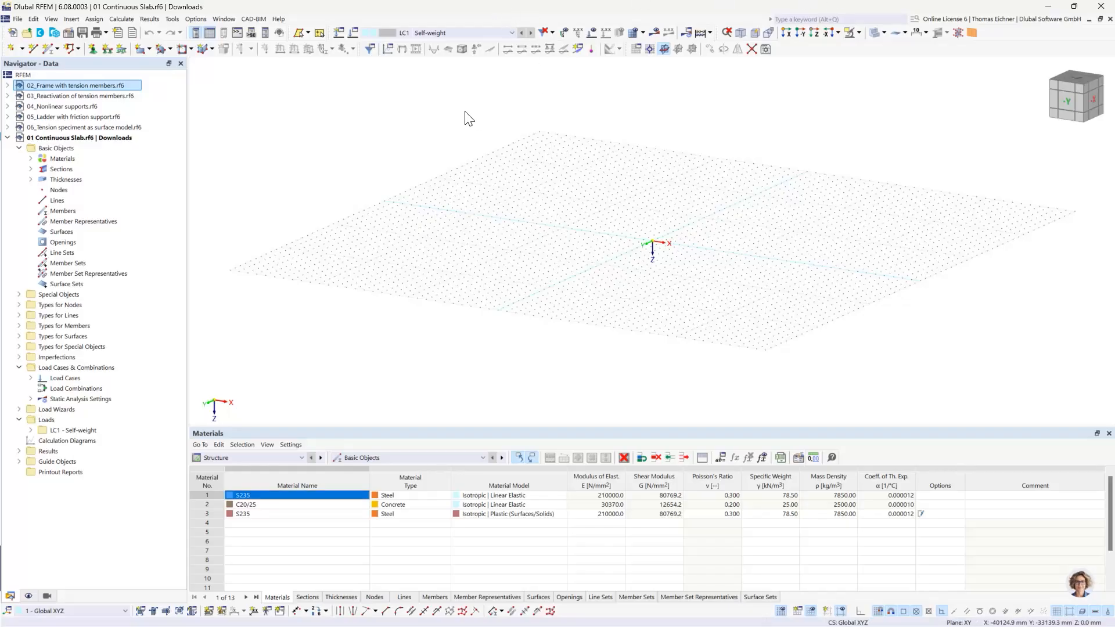
pyautogui.moveTo(553, 142); pyautogui.dragTo(445, 136, button='middle')
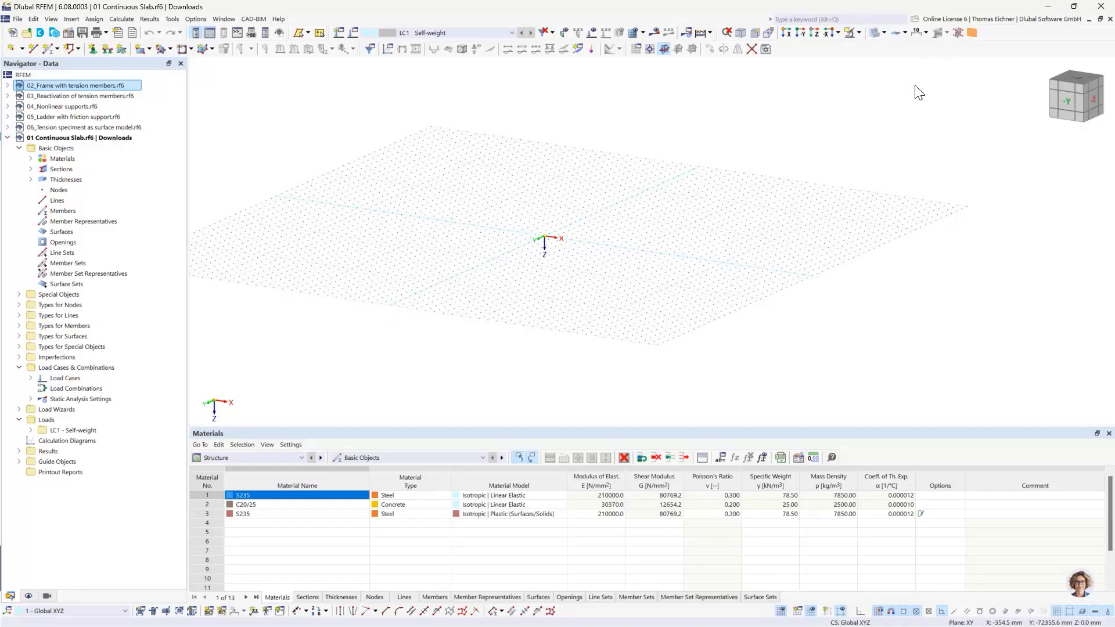
pyautogui.moveTo(1066, 100); pyautogui.dragTo(1076, 122)
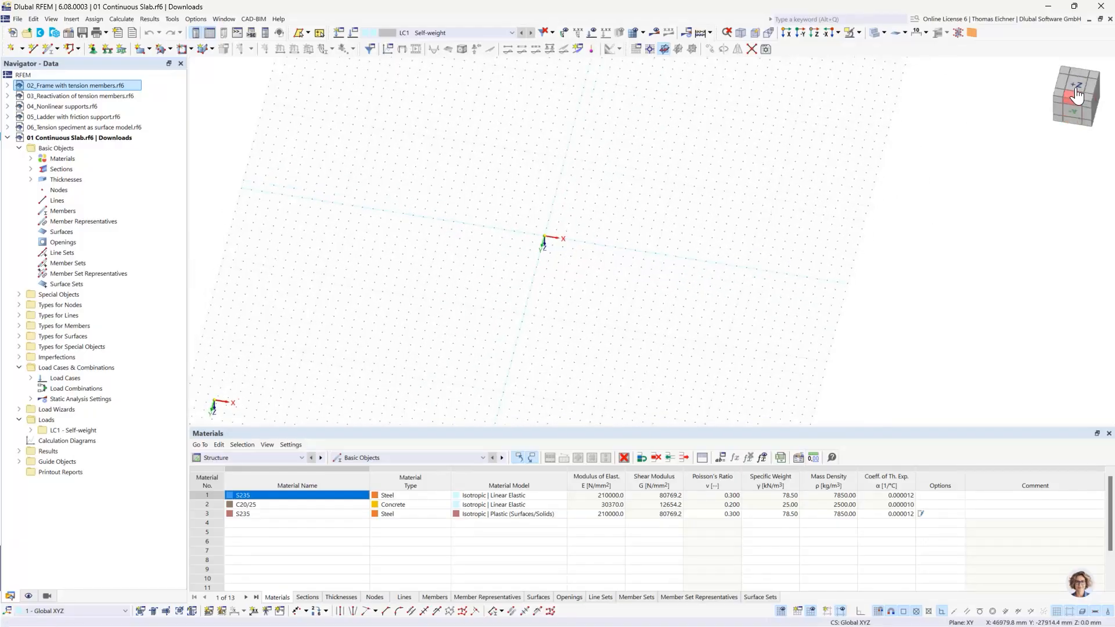
pyautogui.click(1075, 92)
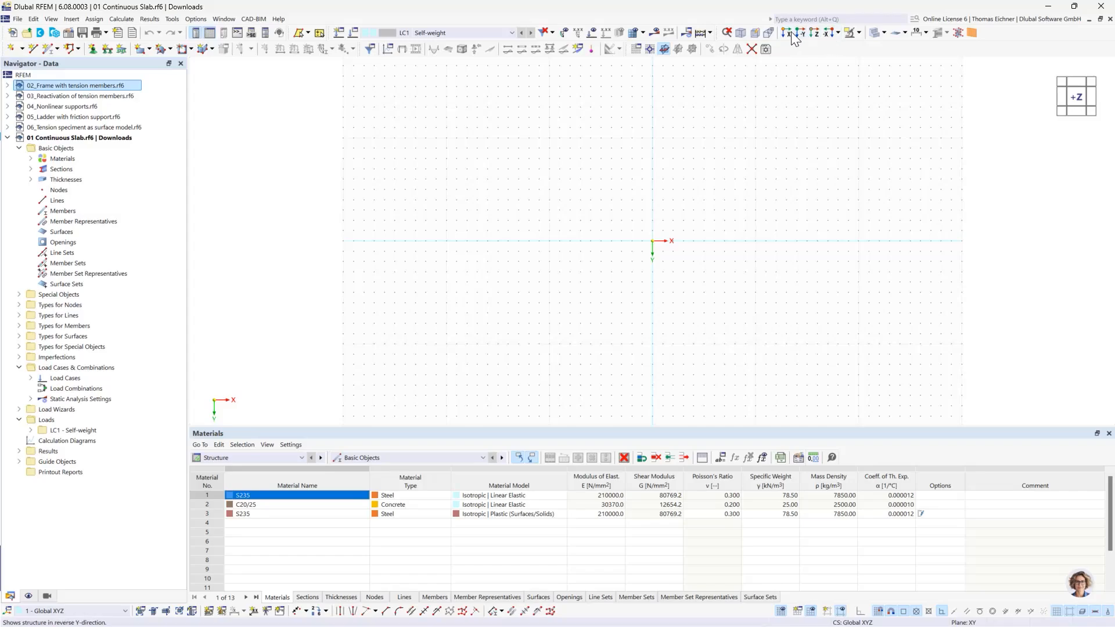
pyautogui.moveTo(580, 242); pyautogui.dragTo(307, 220, button='middle')
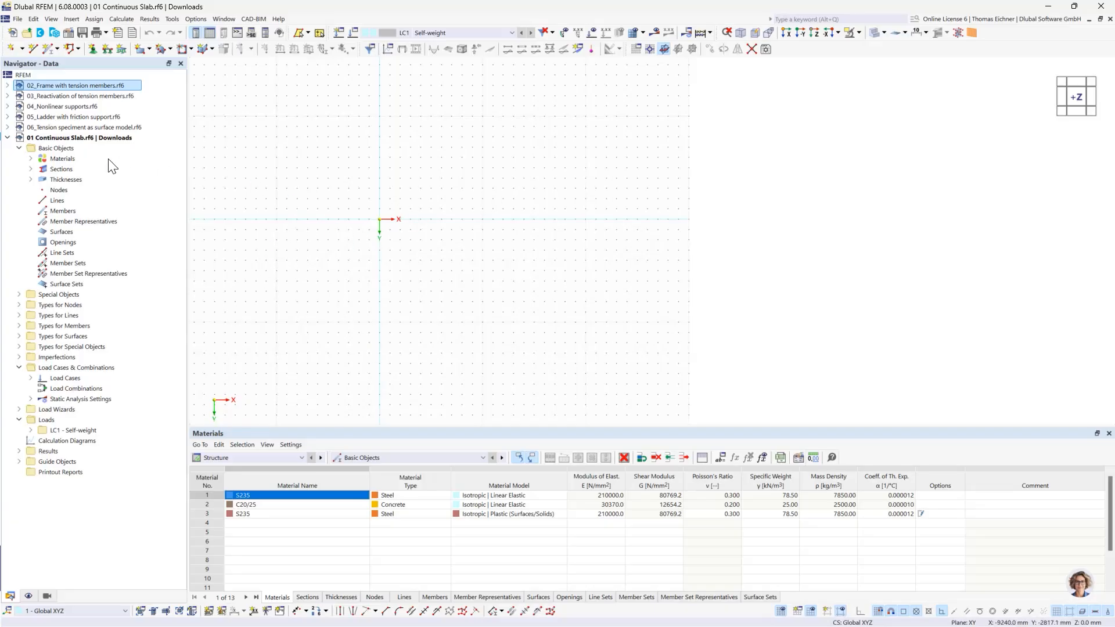
# Examine which materials, sections and thicknesses are predefined in the new slab model
pyautogui.click(30, 159)
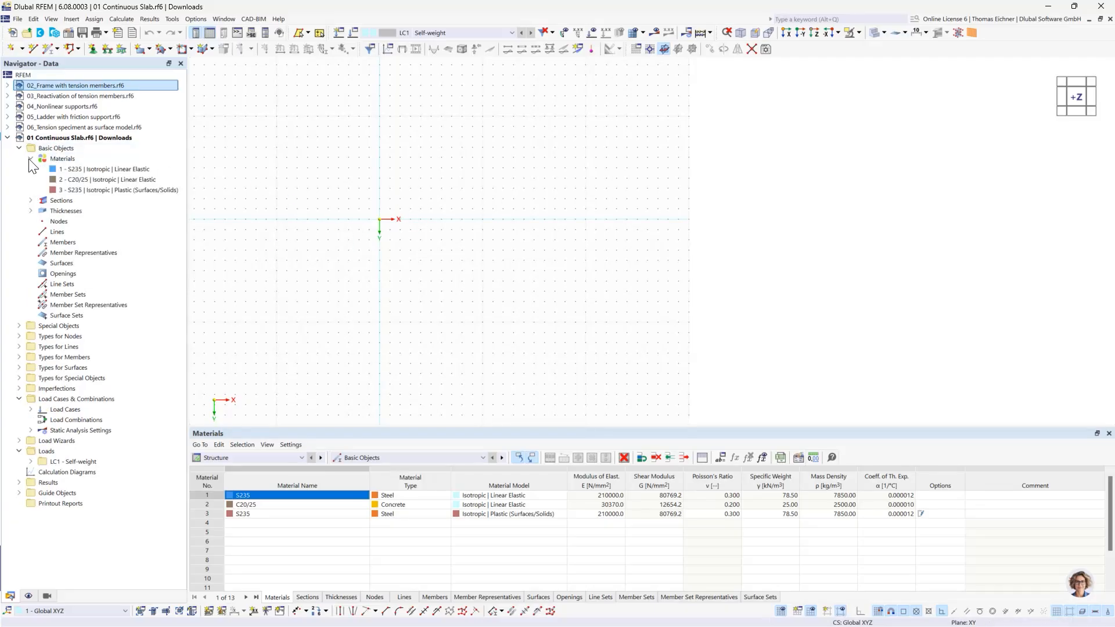
pyautogui.click(30, 159)
pyautogui.click(30, 169)
pyautogui.click(30, 169)
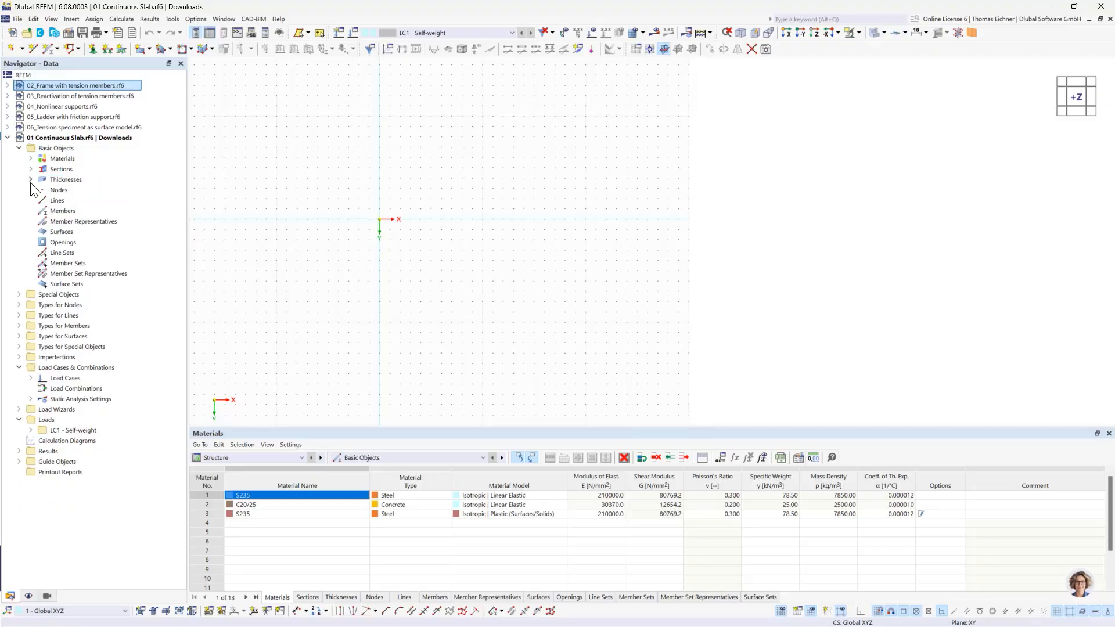
pyautogui.click(30, 179)
pyautogui.click(30, 180)
pyautogui.click(31, 169)
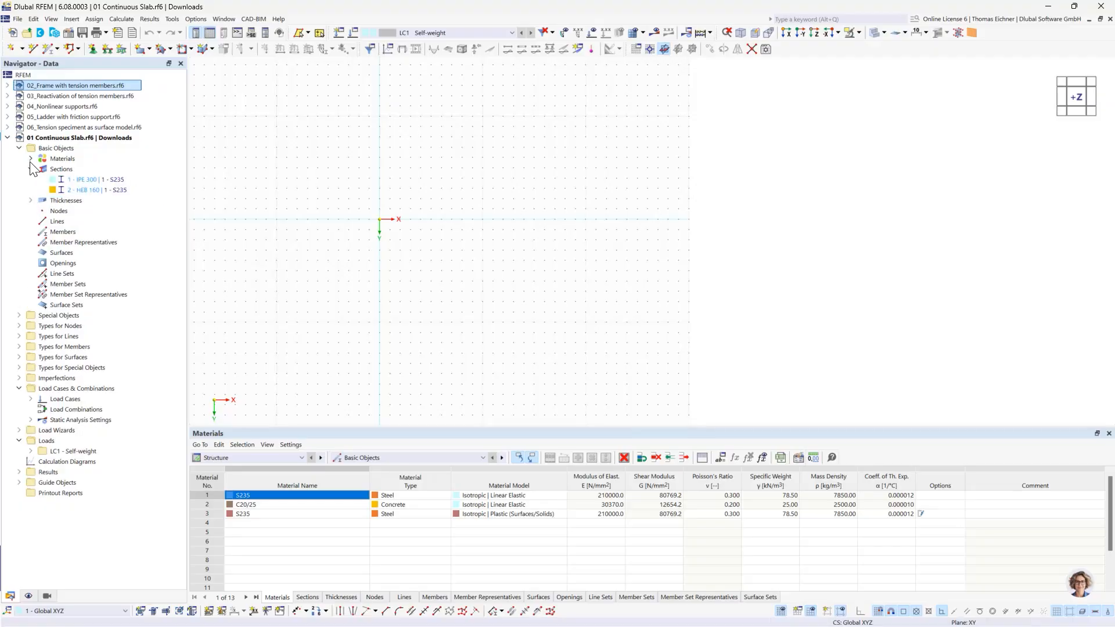
pyautogui.click(31, 159)
pyautogui.click(30, 166)
pyautogui.click(30, 159)
pyautogui.click(31, 170)
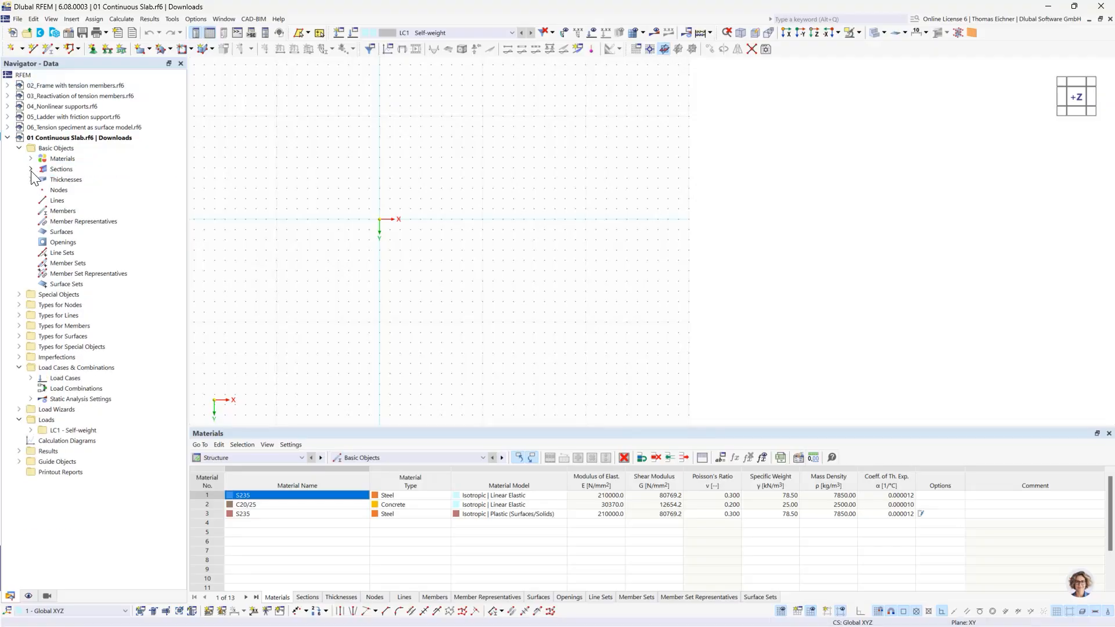
# Delete all objects in the Basic Objects category of the 01 Continuous Slab model
pyautogui.click(56, 148)
pyautogui.rightClick(52, 148)
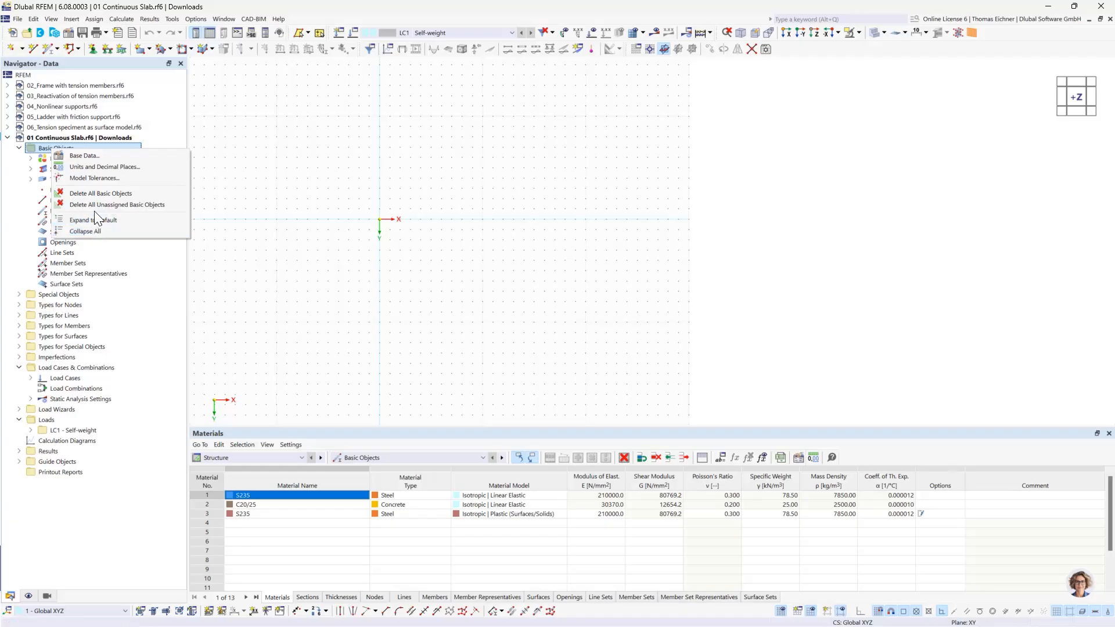
pyautogui.click(97, 195)
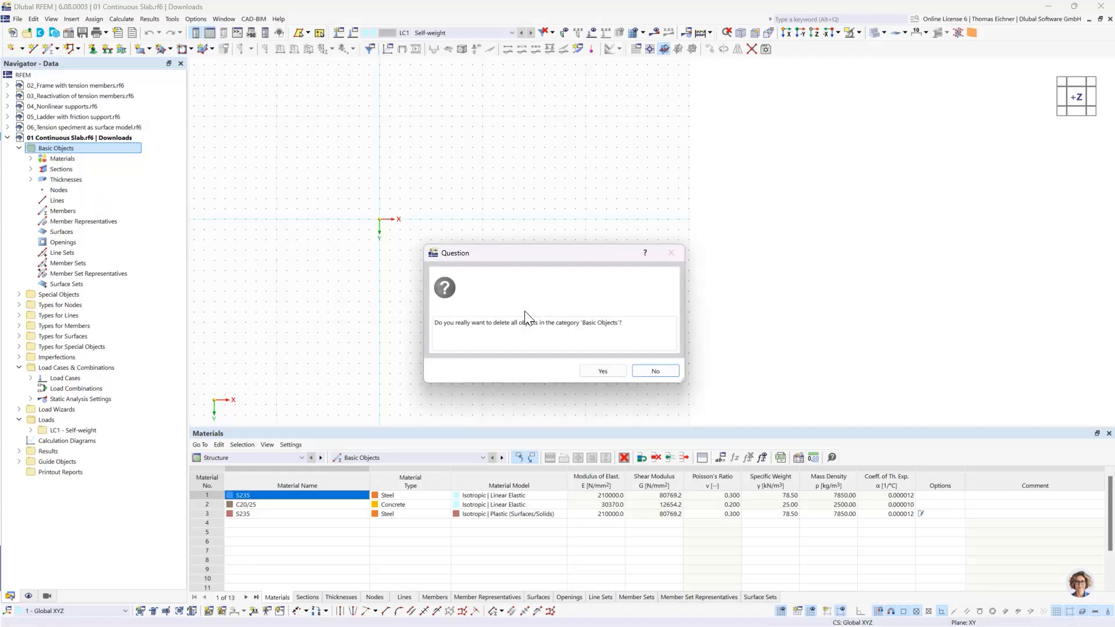
pyautogui.click(602, 374)
pyautogui.click(56, 160)
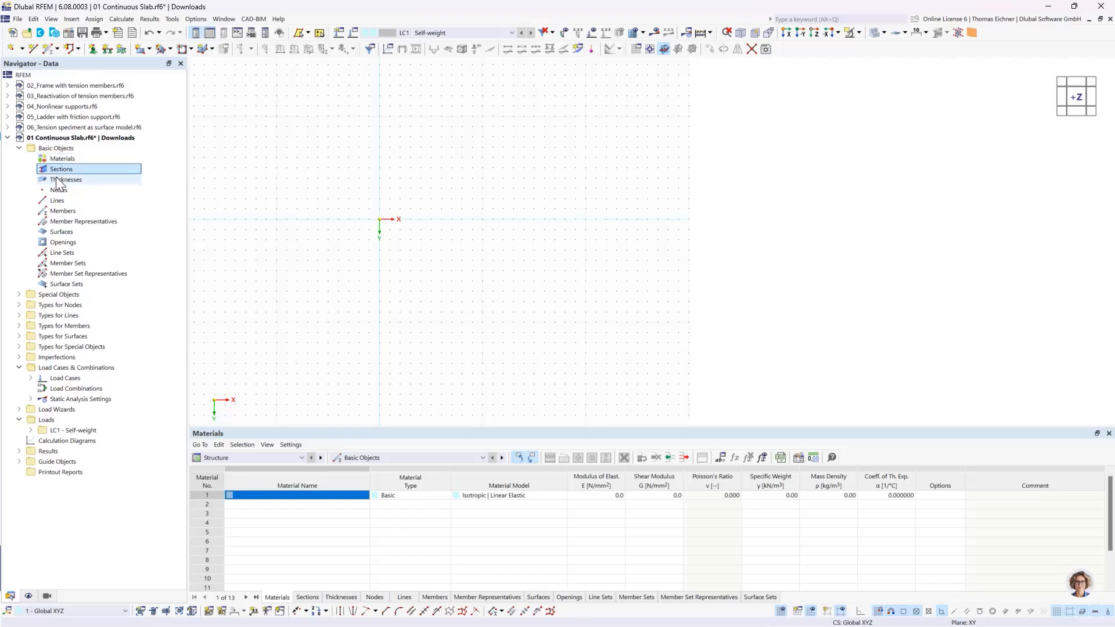
pyautogui.click(57, 179)
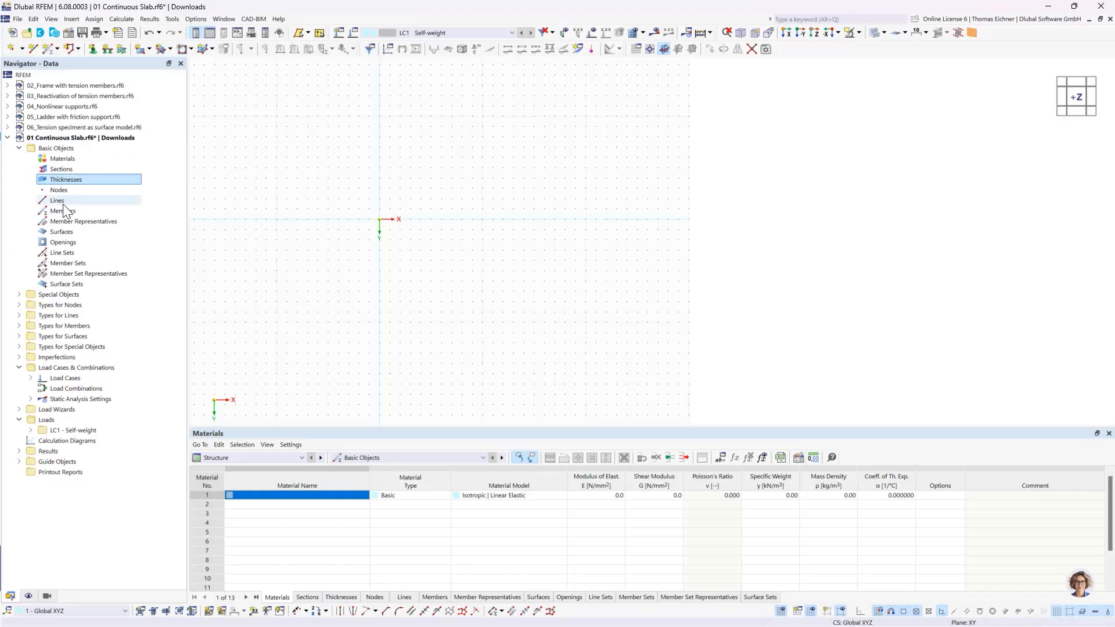
pyautogui.click(65, 234)
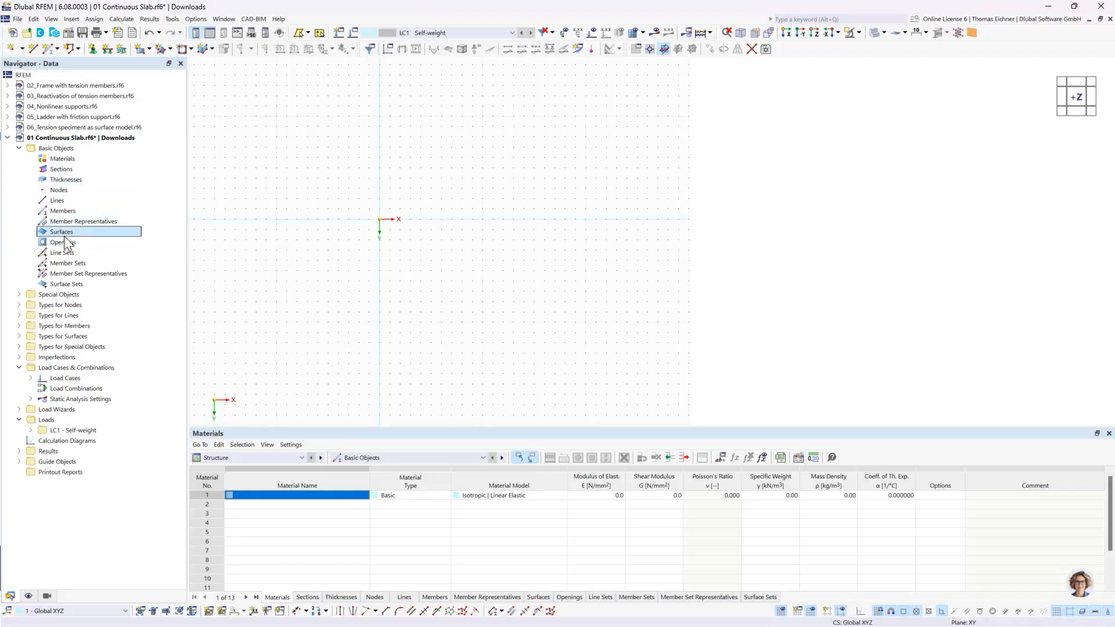
pyautogui.rightClick(70, 235)
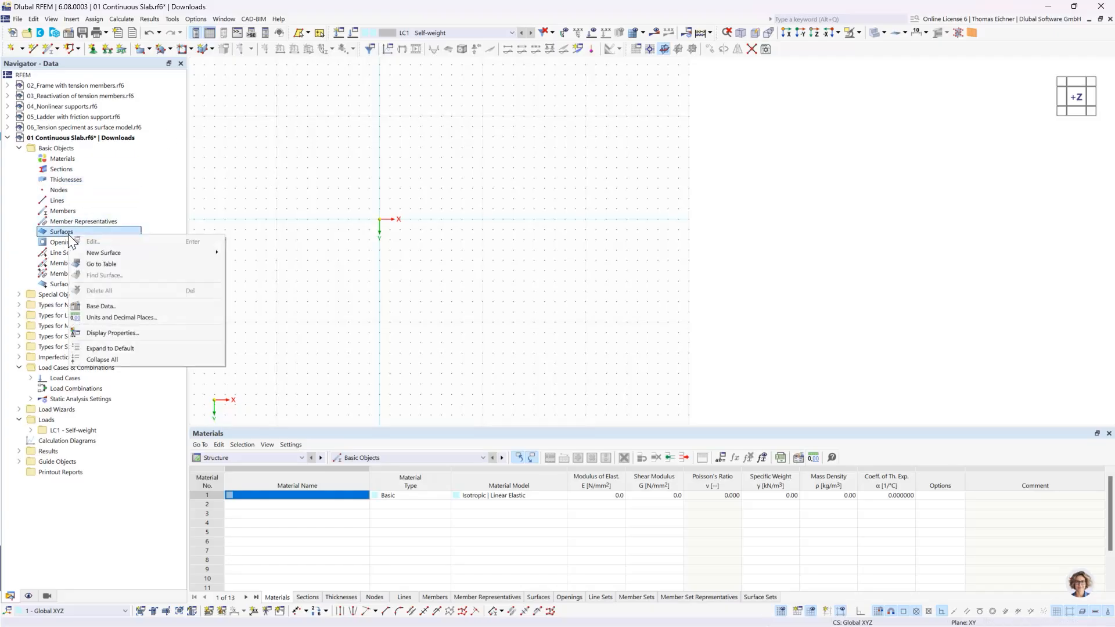
pyautogui.moveTo(101, 255)
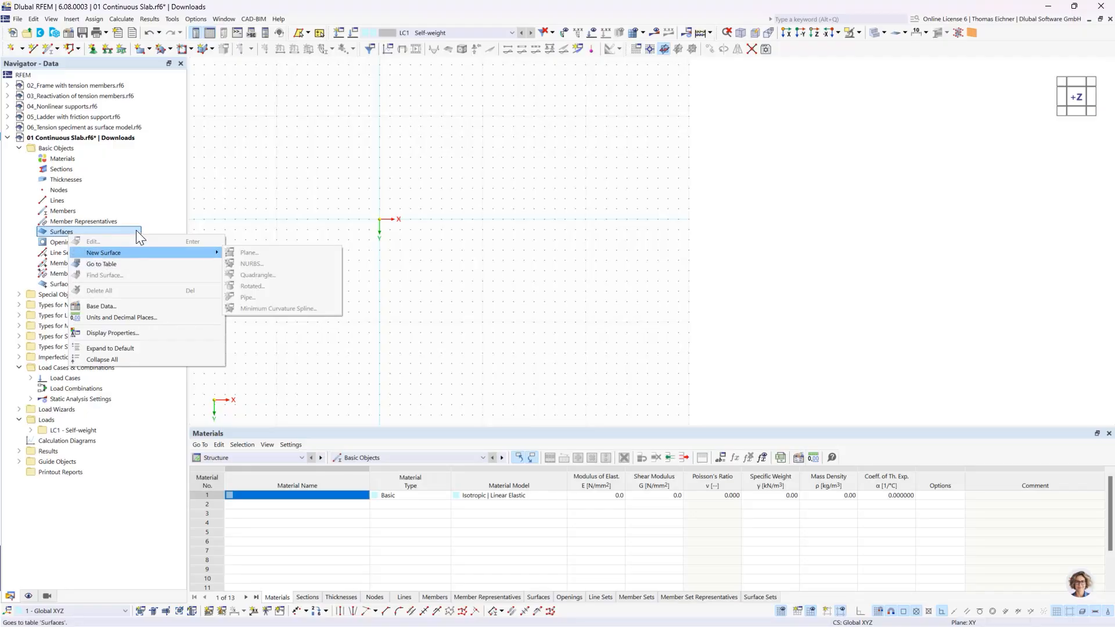
pyautogui.click(148, 209)
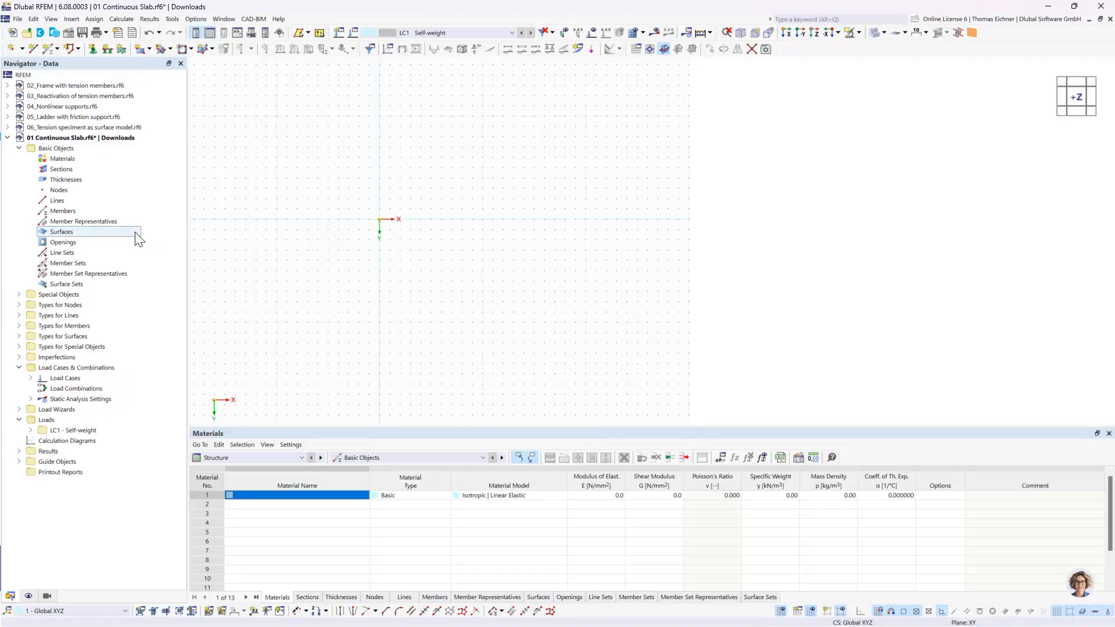
# Start a new rectangular surface and try to accept its settings without a thickness assigned
pyautogui.click(149, 52)
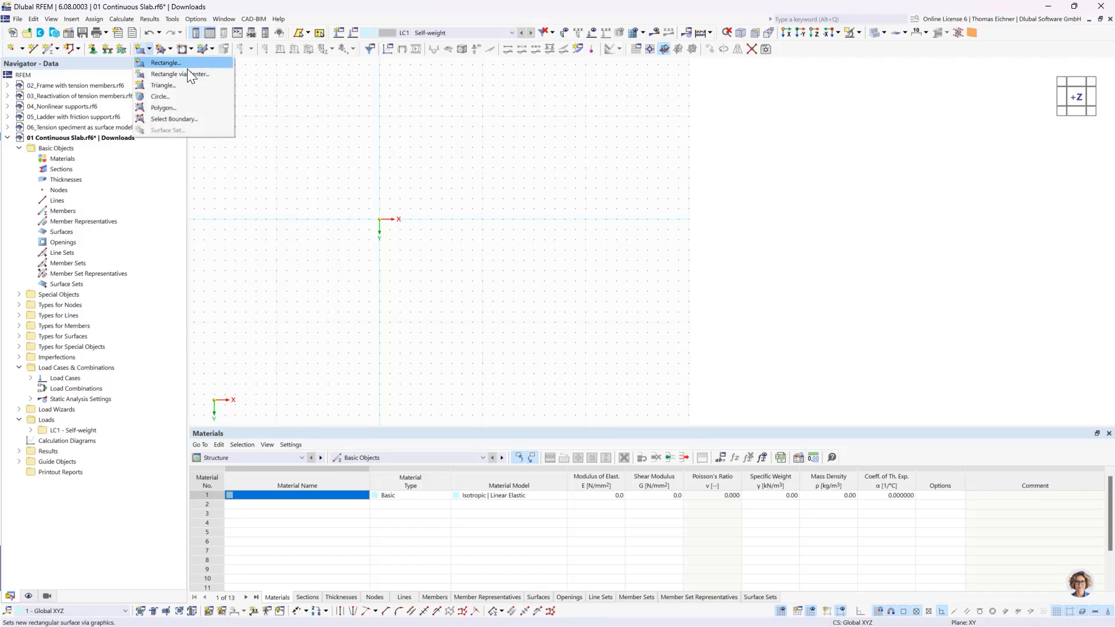
pyautogui.click(151, 63)
pyautogui.click(141, 51)
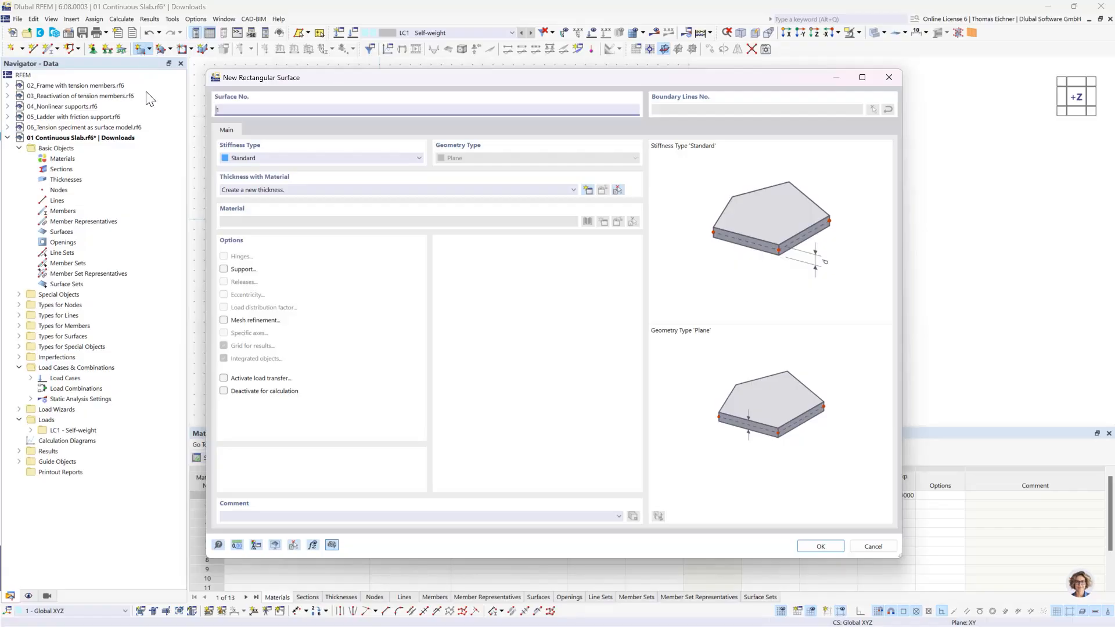
pyautogui.moveTo(320, 79); pyautogui.dragTo(339, 87)
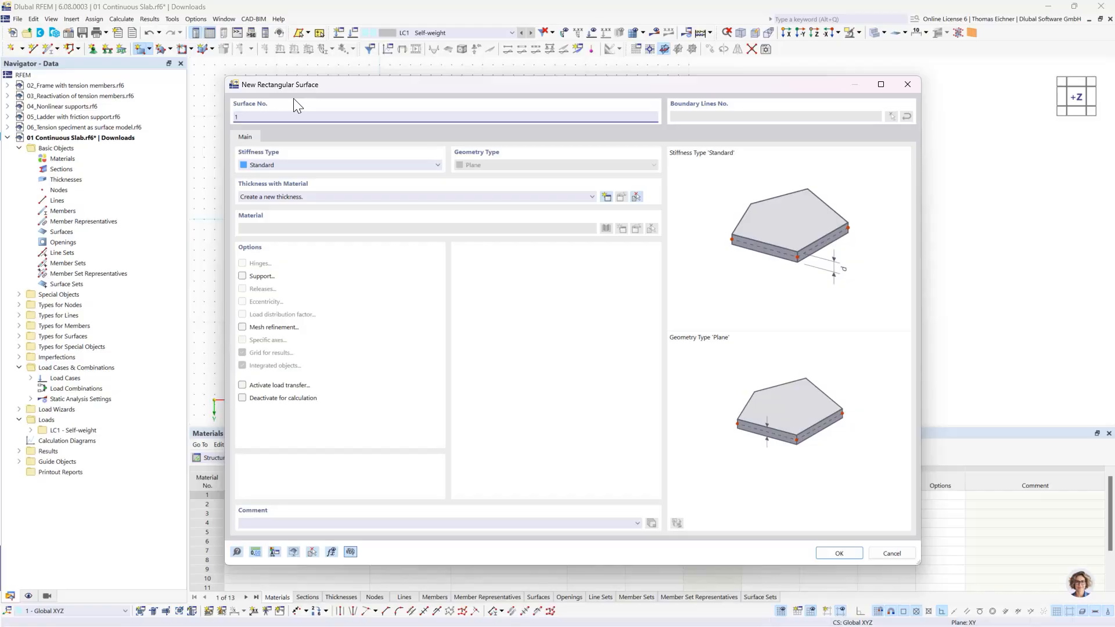
pyautogui.moveTo(342, 82); pyautogui.dragTo(284, 92)
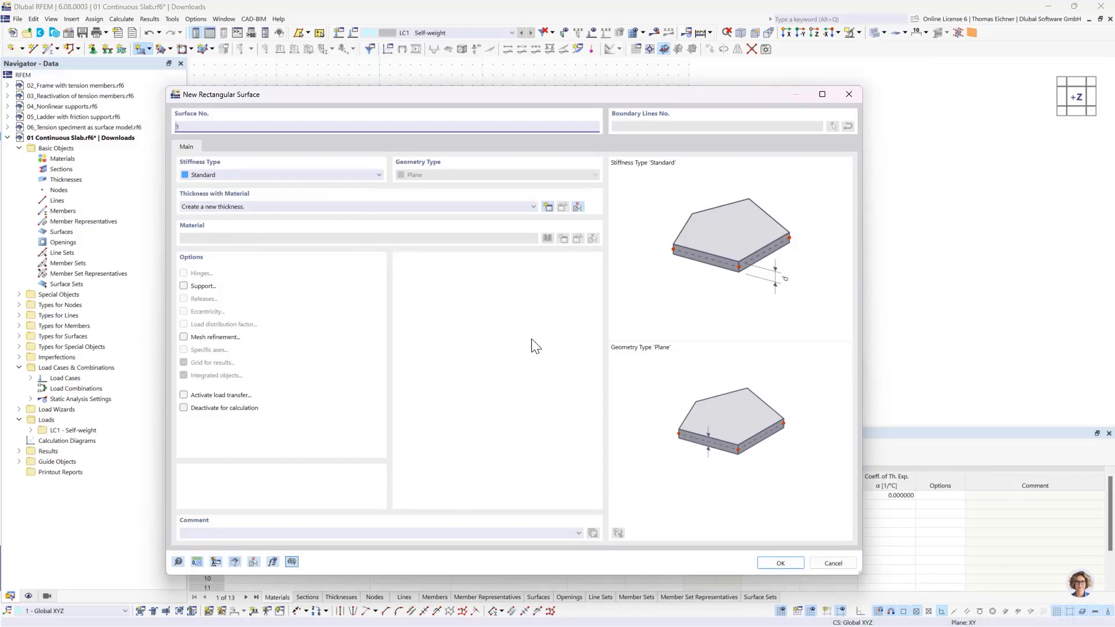
pyautogui.click(778, 563)
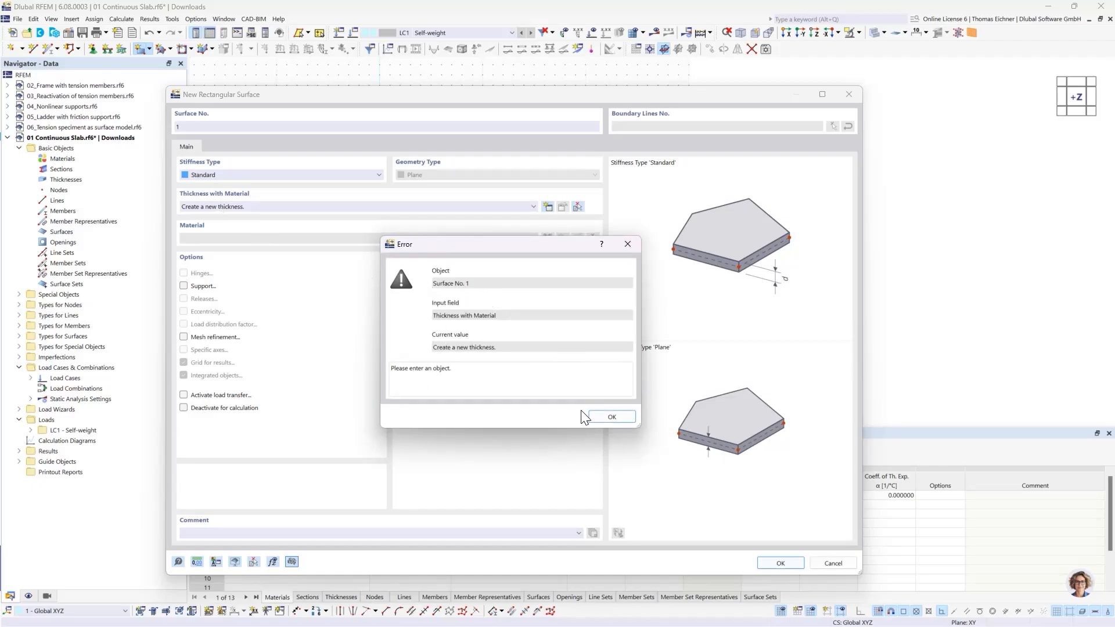
pyautogui.click(605, 418)
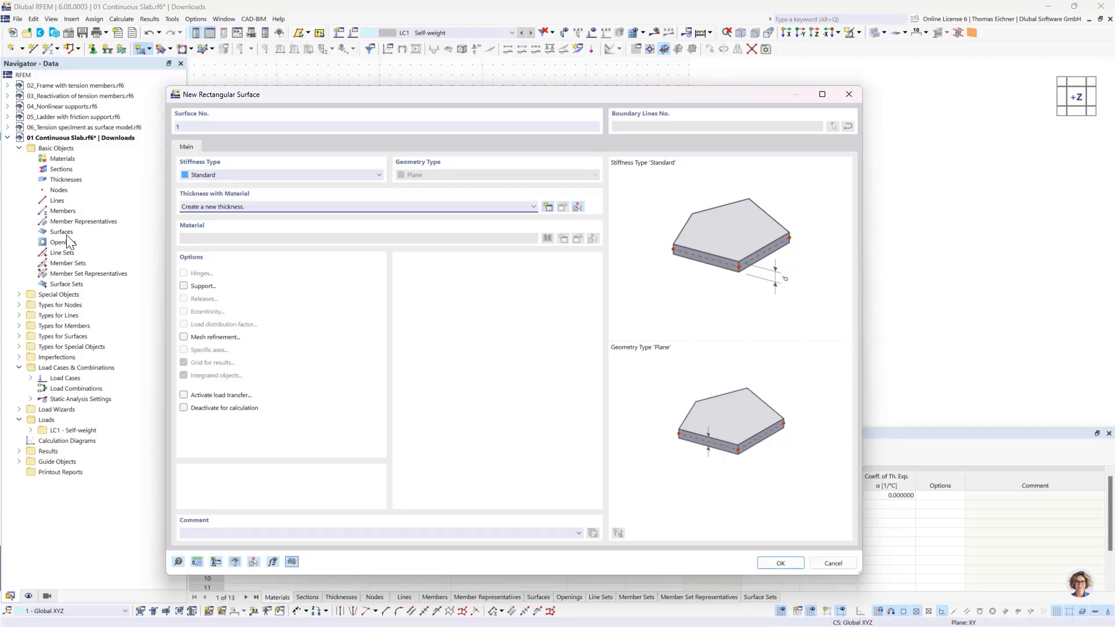
# Start creating a new thickness for the rectangular surface
pyautogui.moveTo(252, 98); pyautogui.dragTo(267, 80)
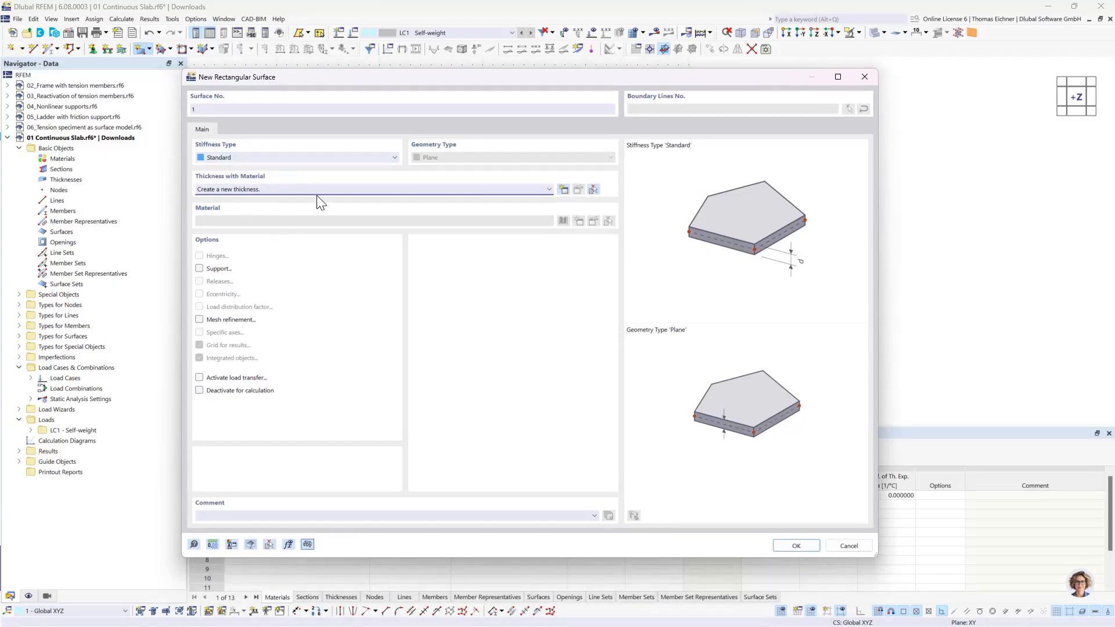
pyautogui.click(500, 188)
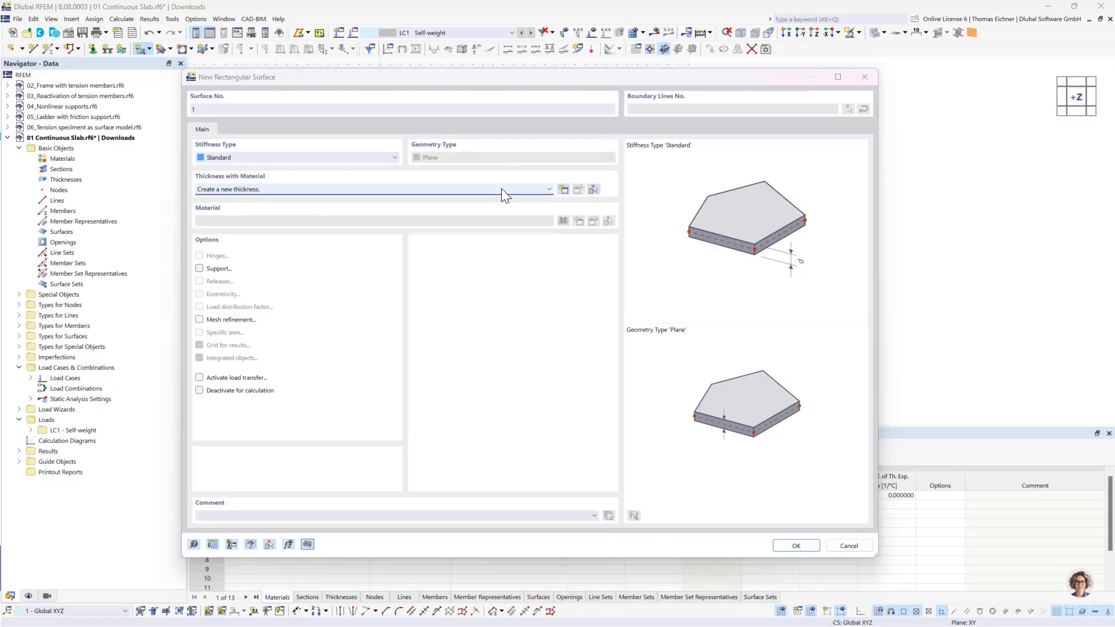
pyautogui.moveTo(437, 76); pyautogui.dragTo(510, 71)
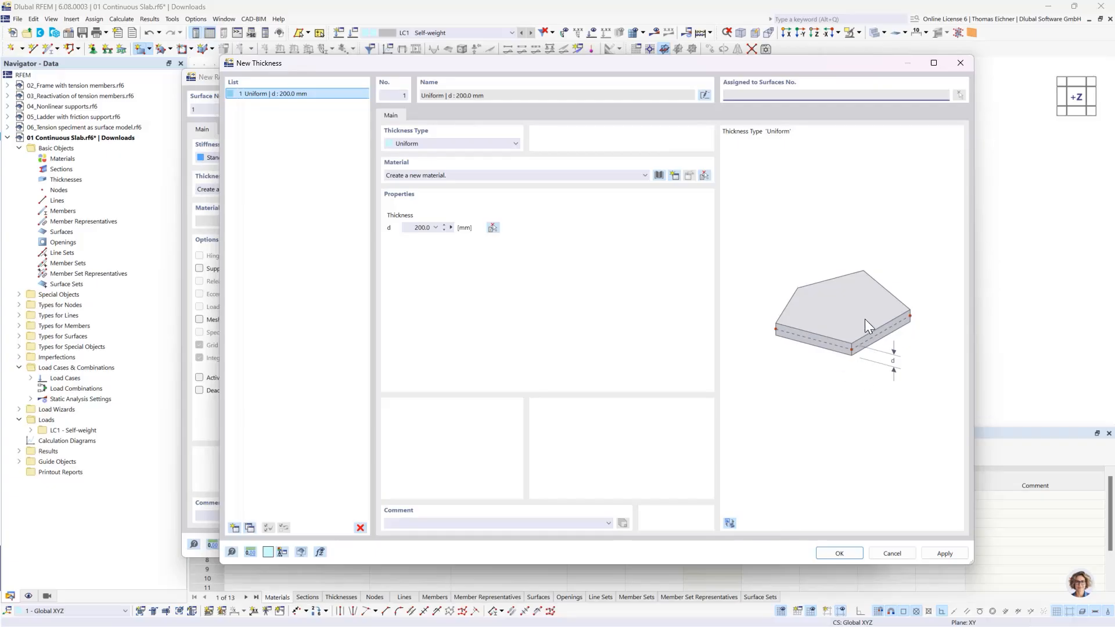
# Preview the Variable - 3 Nodes thickness type and return to Uniform
pyautogui.click(490, 144)
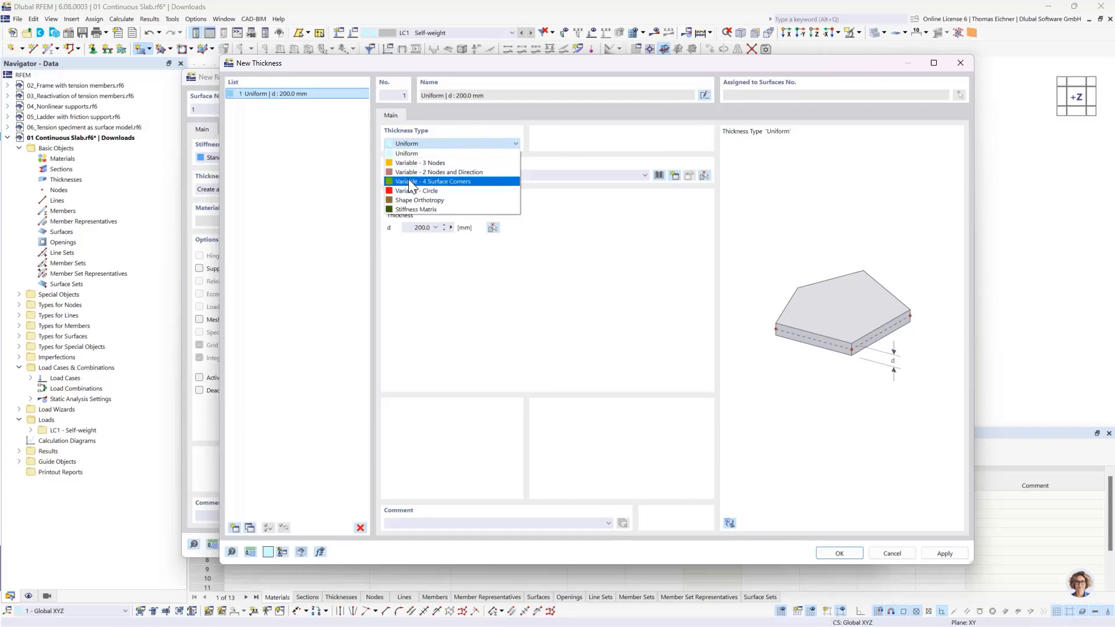
pyautogui.click(419, 162)
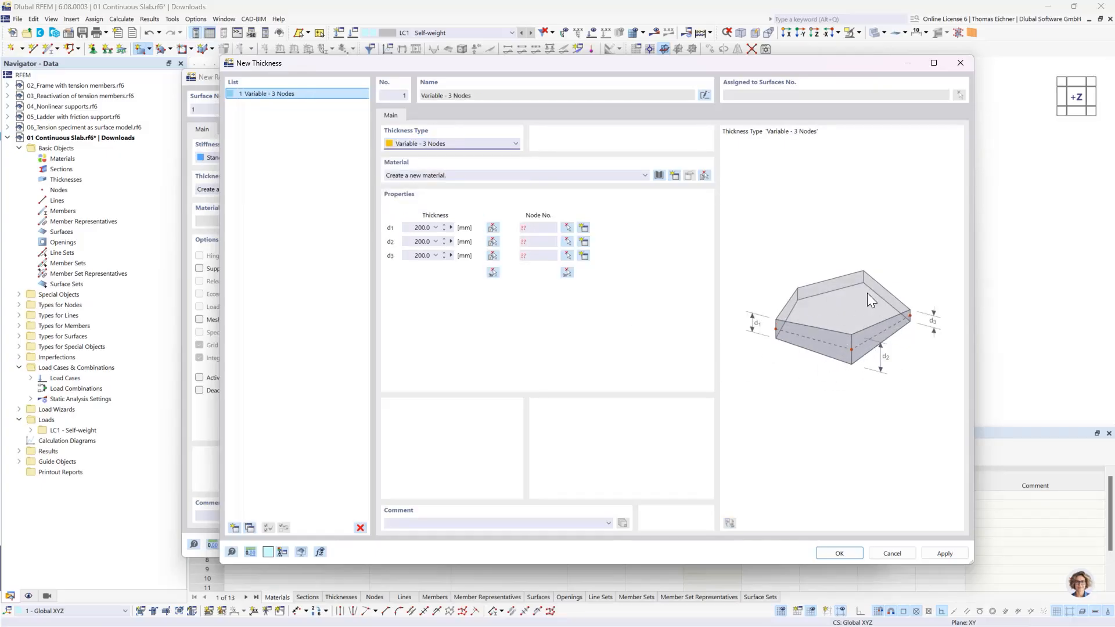
pyautogui.click(452, 144)
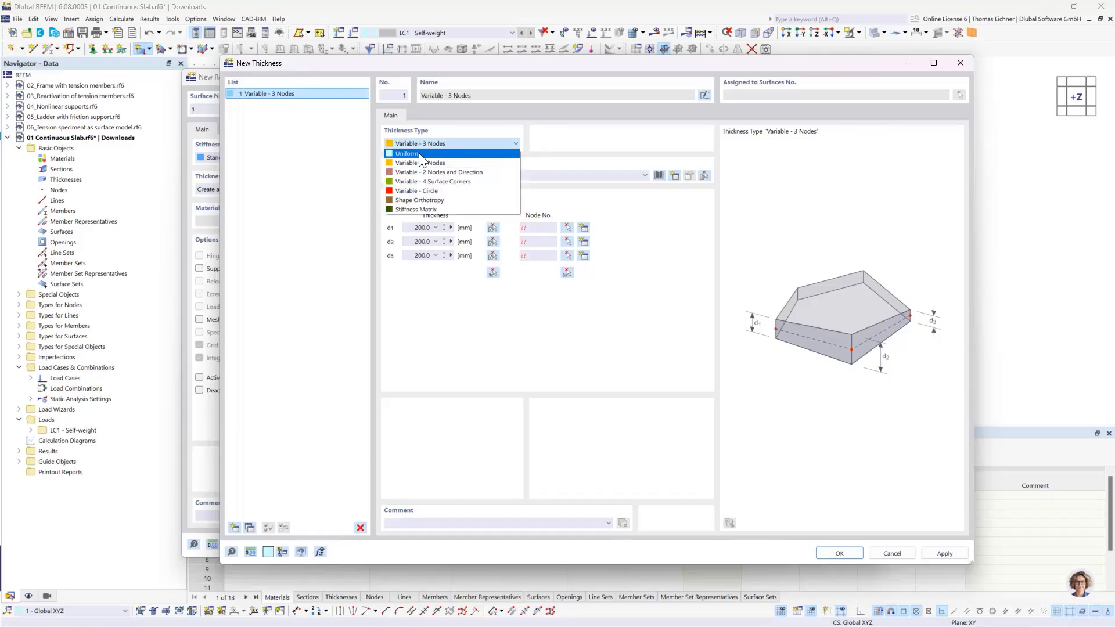
pyautogui.click(420, 152)
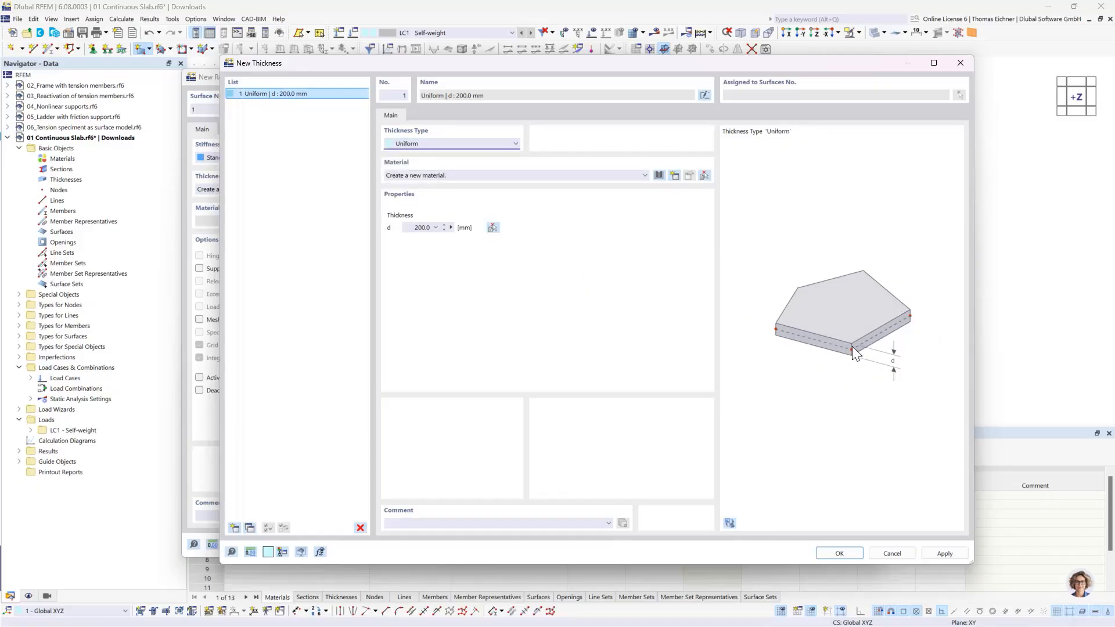
# Set the uniform thickness d to 300 mm and start a new material for it from the material library
pyautogui.click(414, 229)
pyautogui.moveTo(413, 229); pyautogui.dragTo(583, 259)
pyautogui.write('300')
pyautogui.click(418, 227)
pyautogui.click(450, 179)
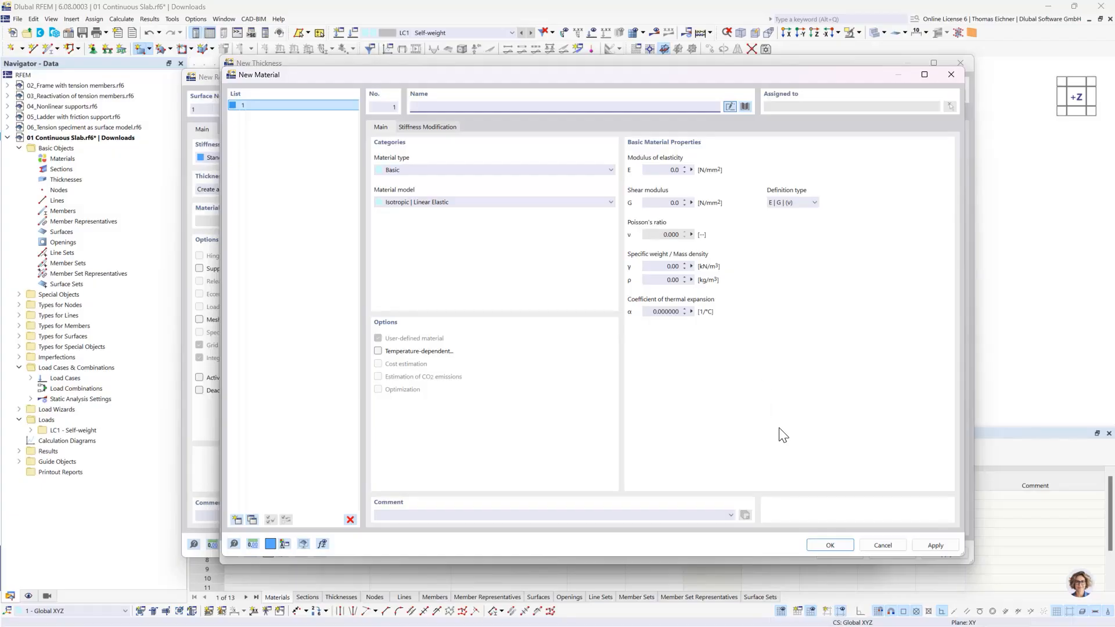
pyautogui.click(742, 110)
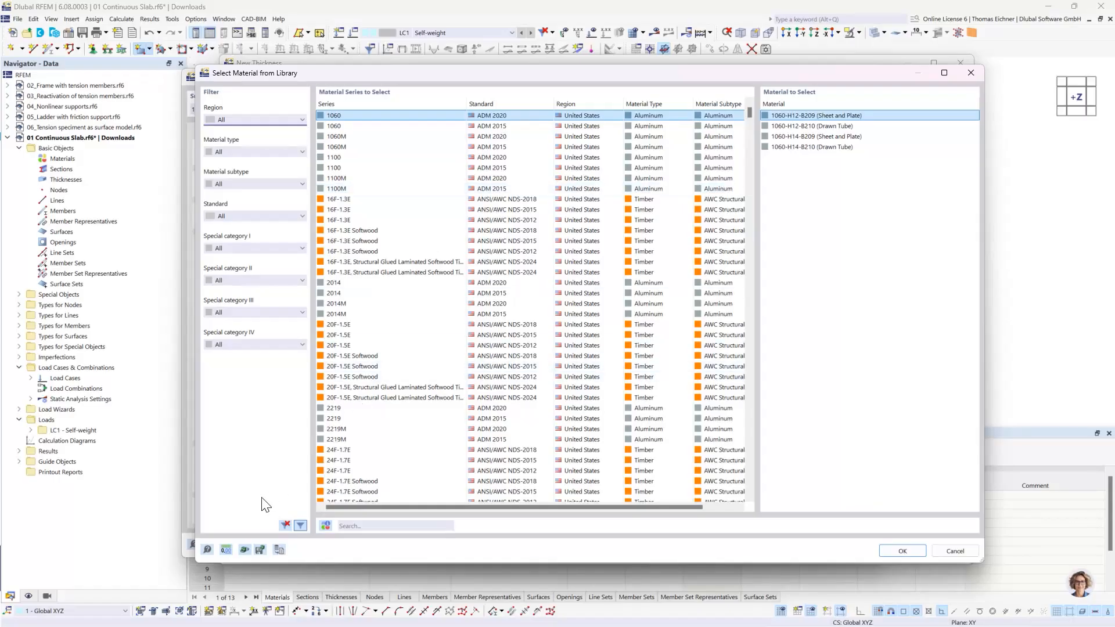
# Try filtering the material library by the region Germany, and restore the filter to all regions
pyautogui.click(232, 118)
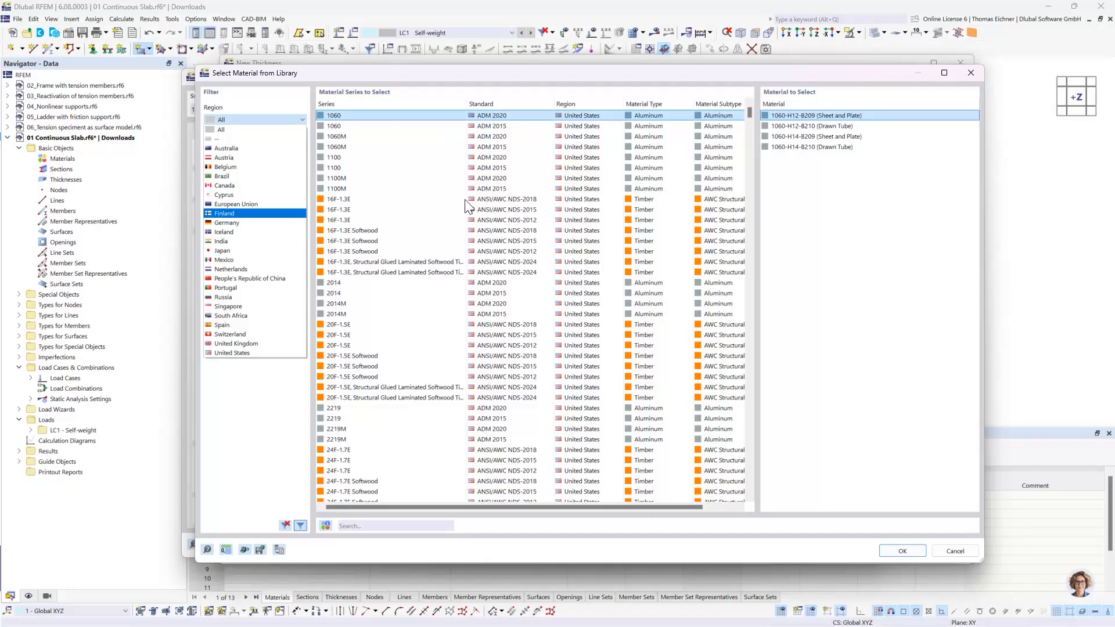
pyautogui.click(221, 223)
pyautogui.click(241, 120)
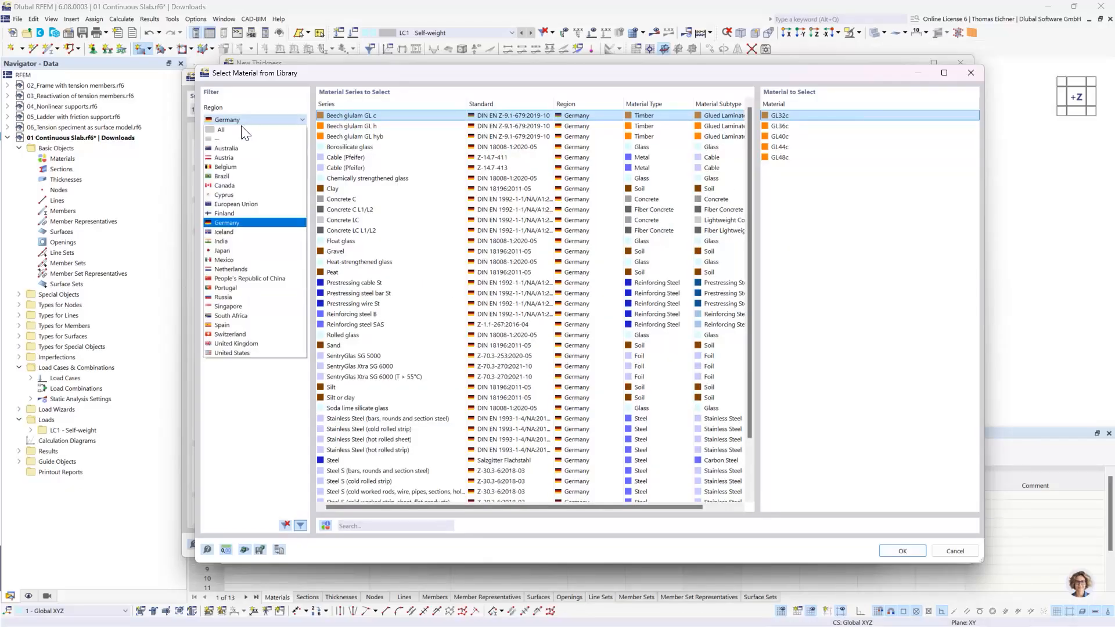
pyautogui.click(235, 131)
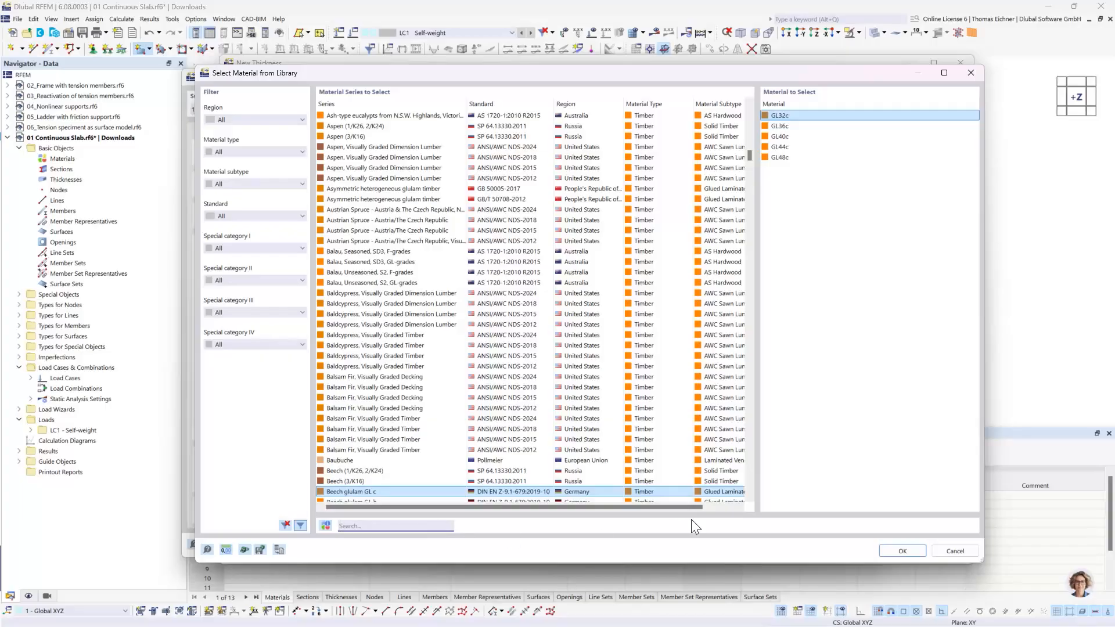
# Search the material library for C30 and sort the material series by standard
pyautogui.write('C30')
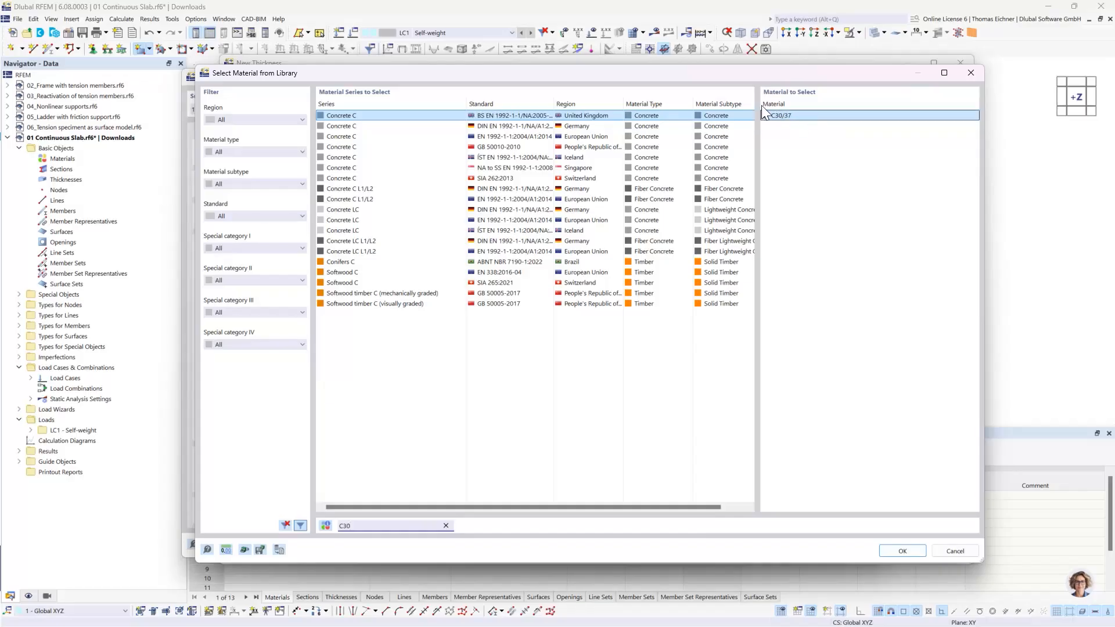
pyautogui.click(780, 114)
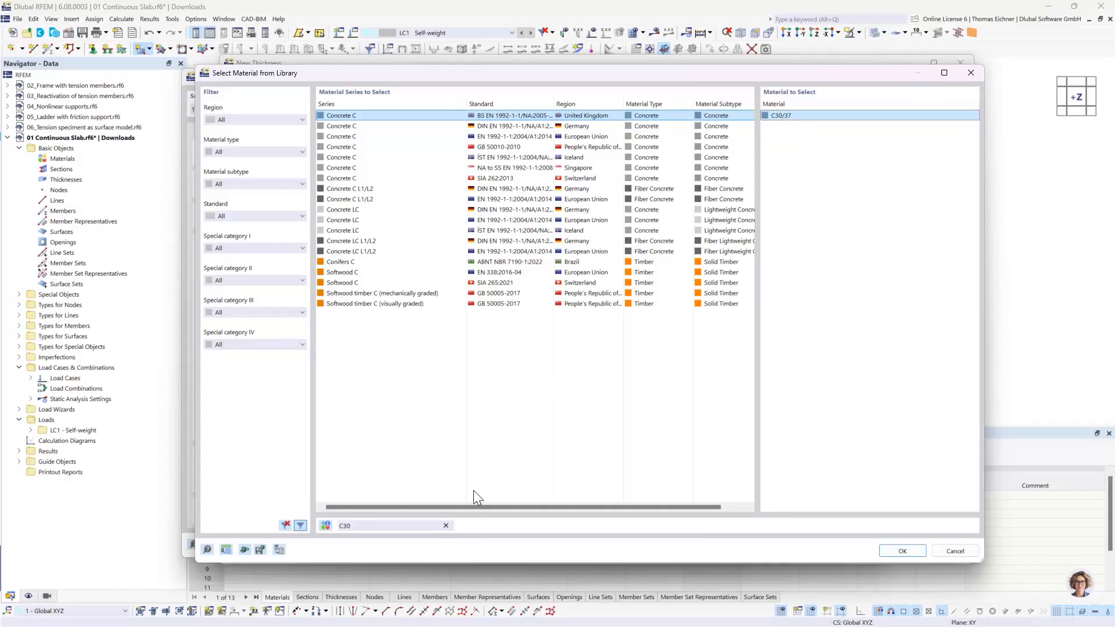
pyautogui.click(516, 168)
pyautogui.click(513, 147)
pyautogui.click(514, 137)
pyautogui.click(515, 127)
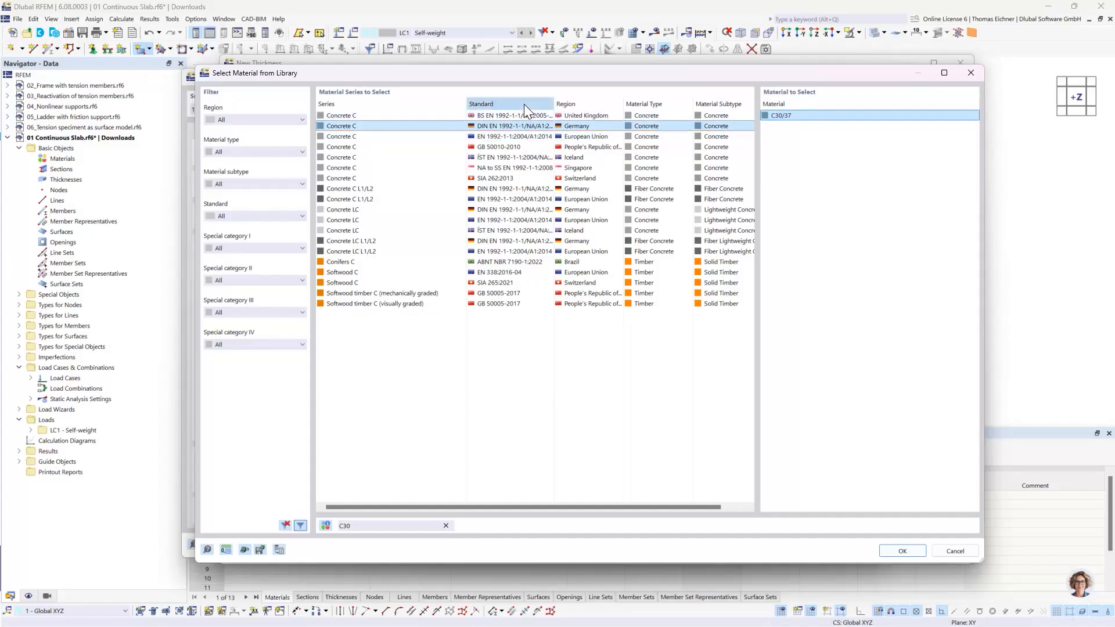
pyautogui.click(523, 103)
pyautogui.click(517, 105)
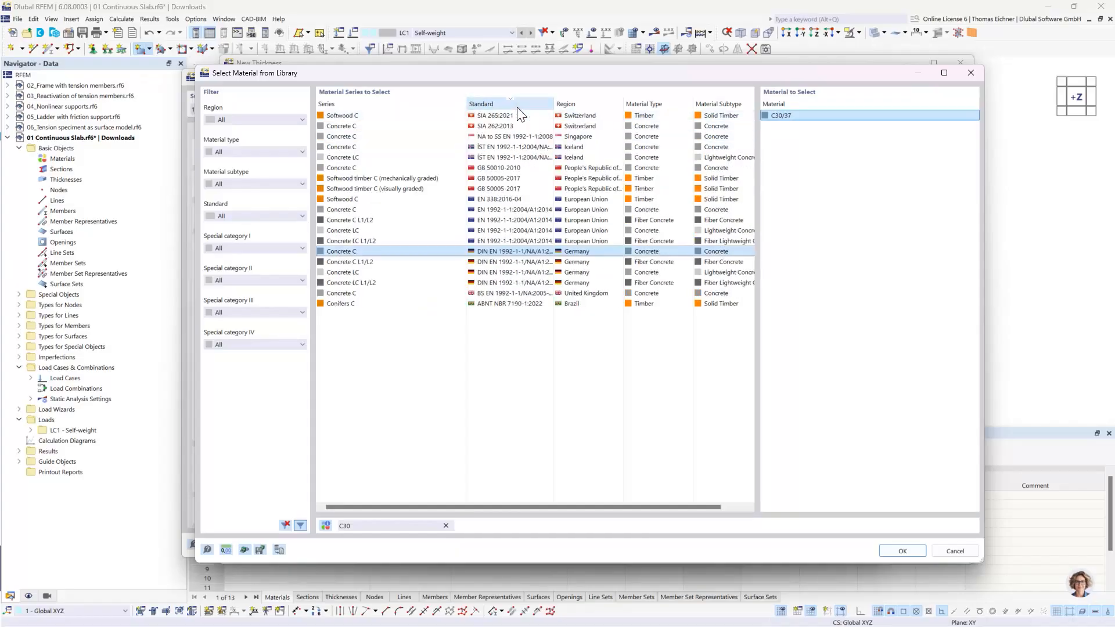
# Assign C30/37 from the German DIN EN 1992-1-1 Concrete C series to the thickness, and accept both the new material and thickness
pyautogui.click(518, 262)
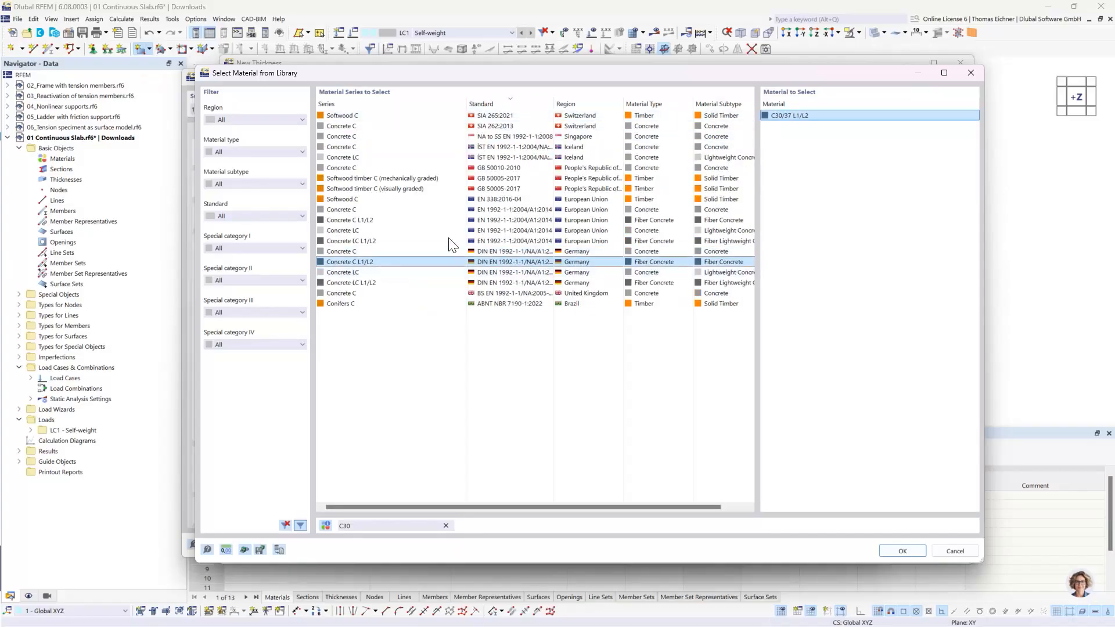
pyautogui.click(494, 251)
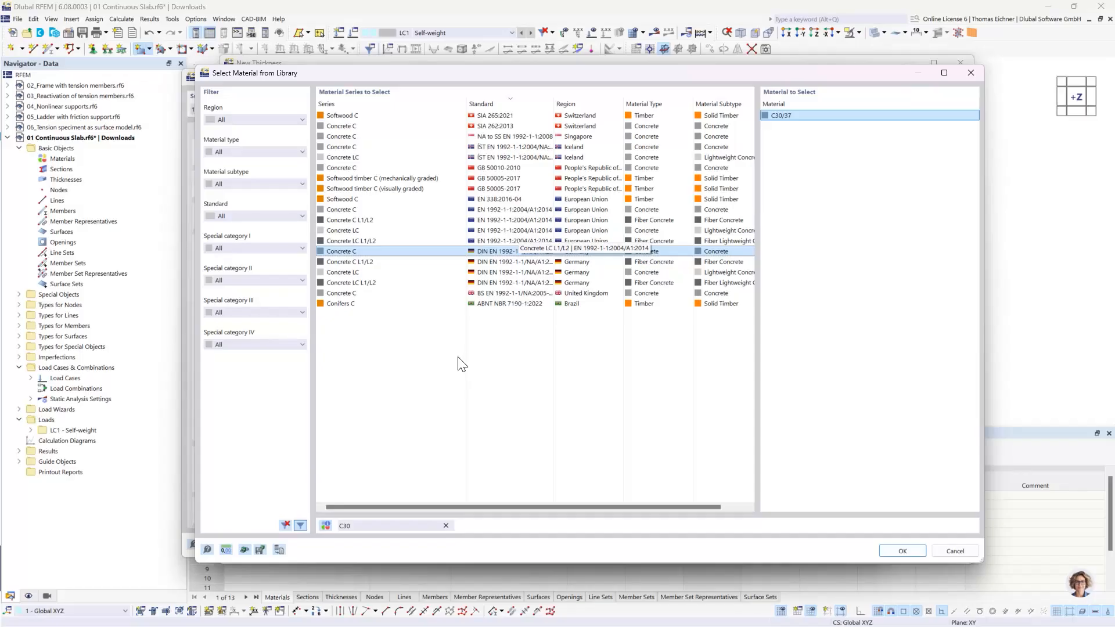
pyautogui.click(482, 271)
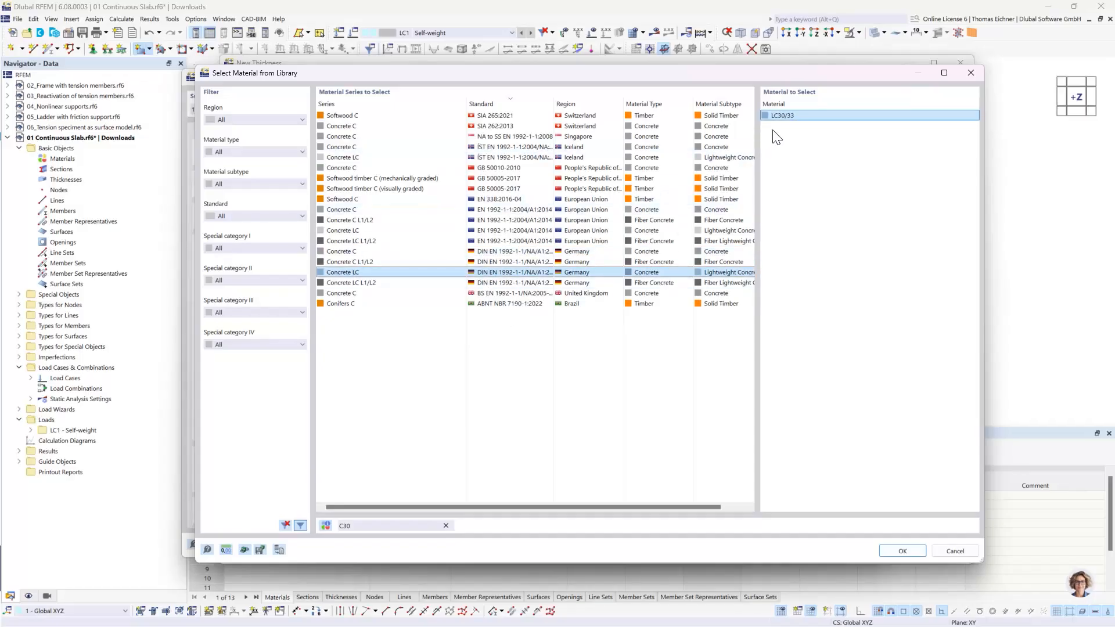
pyautogui.click(496, 253)
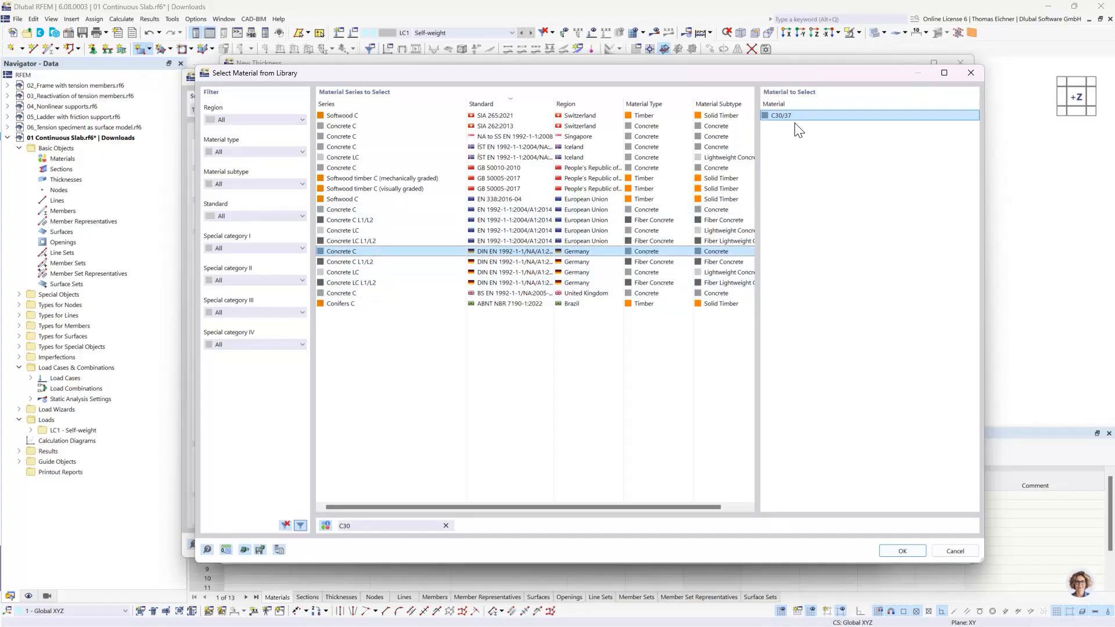
pyautogui.click(905, 553)
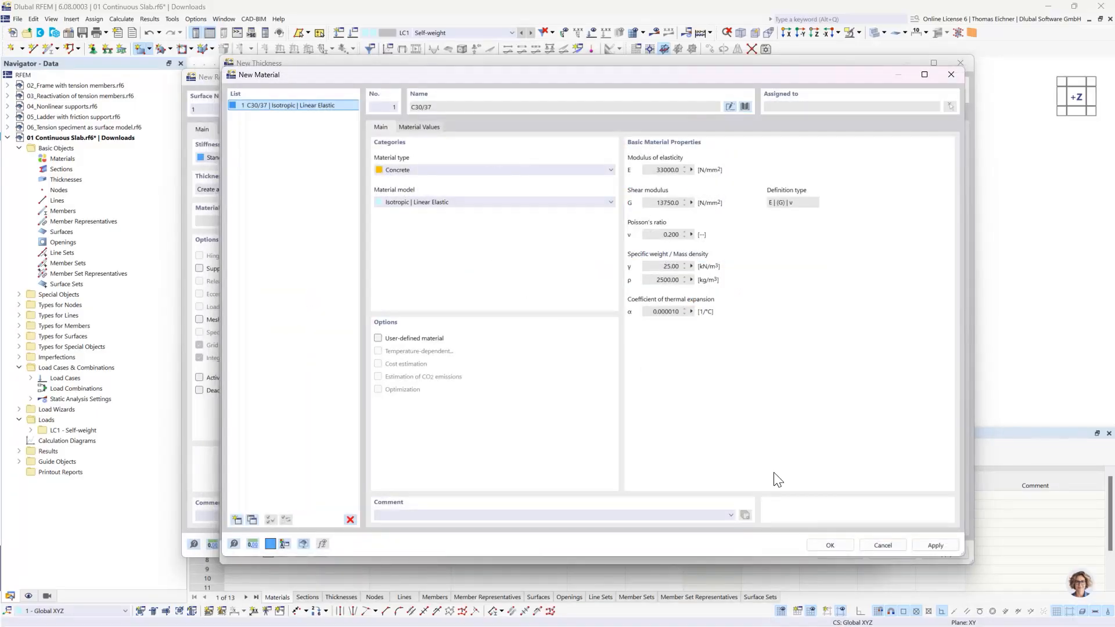
pyautogui.click(830, 545)
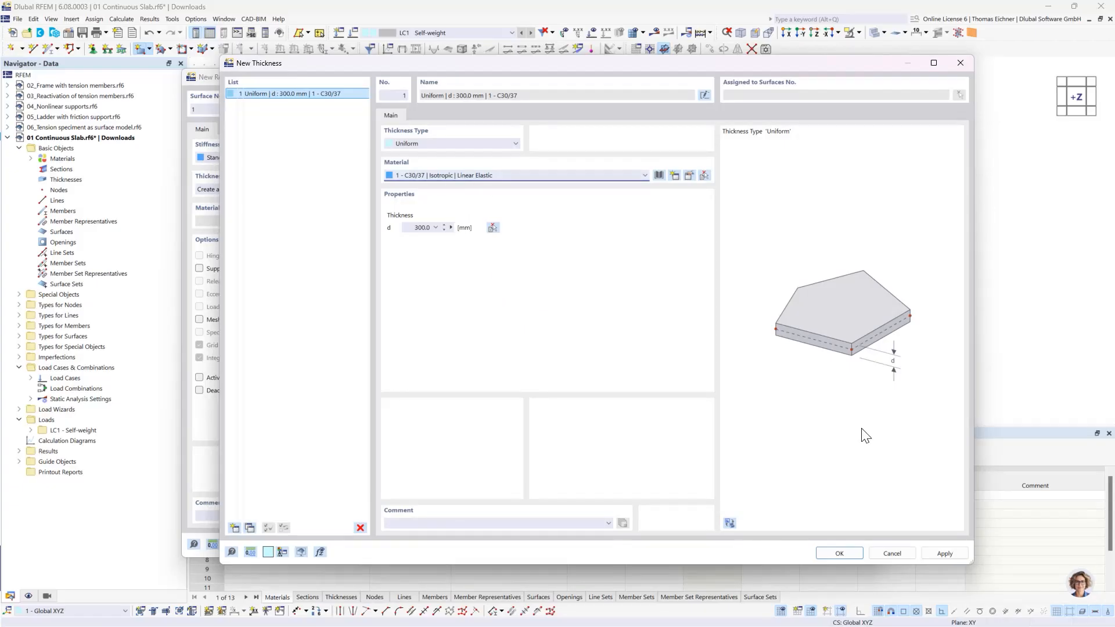
pyautogui.click(838, 550)
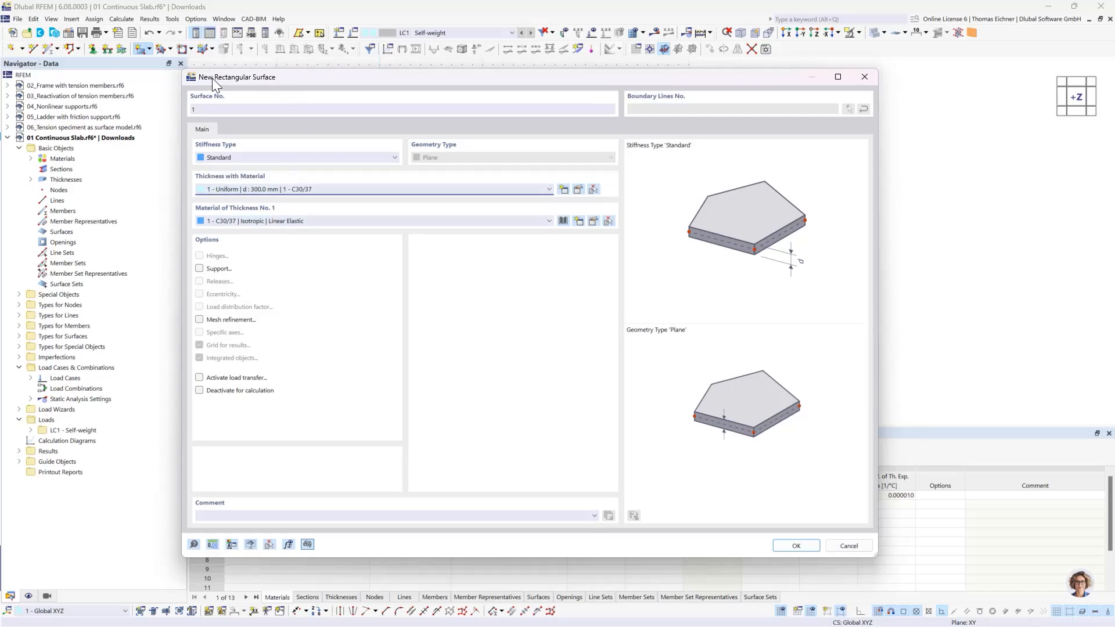
# Accept the surface settings and draw the rectangular surface from the origin to X 10000 mm, Y 5000 mm
pyautogui.moveTo(211, 78); pyautogui.dragTo(253, 82)
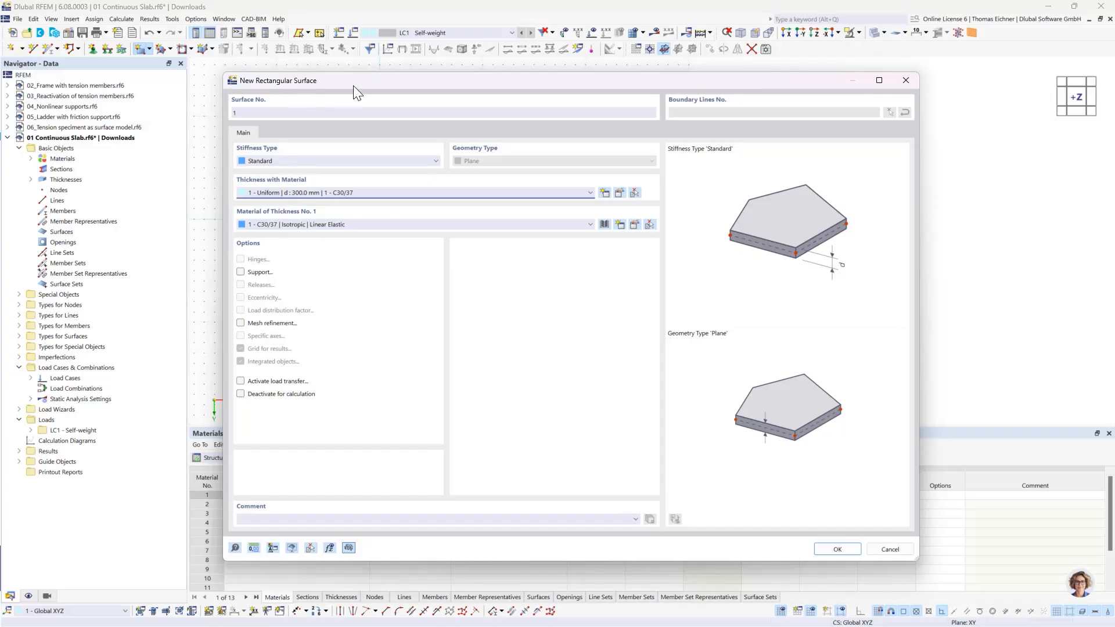
pyautogui.moveTo(353, 85); pyautogui.dragTo(242, 58)
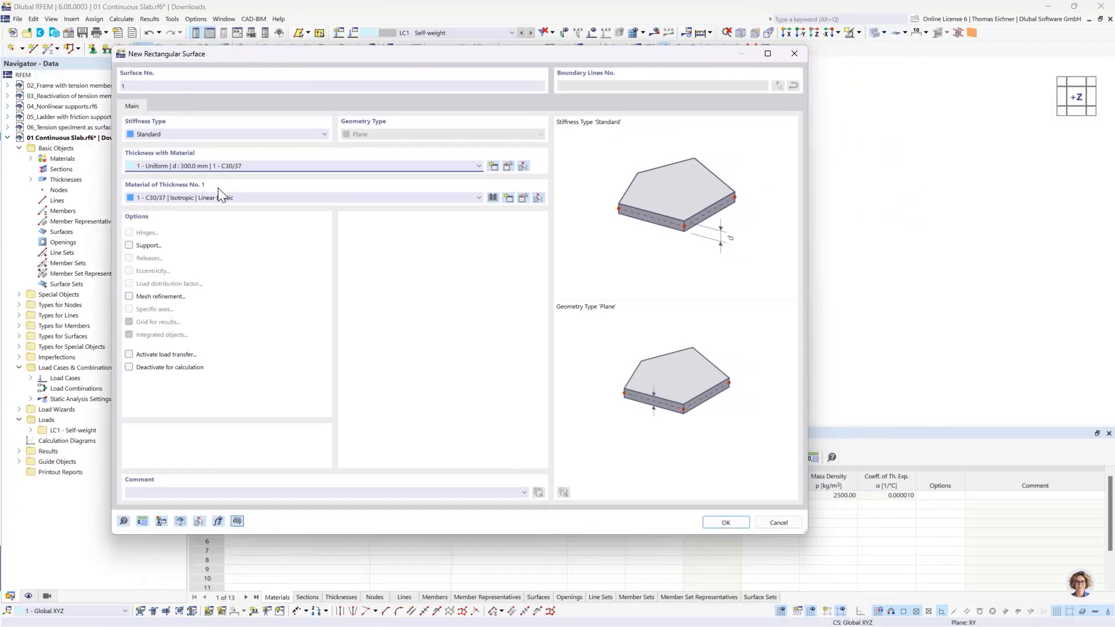
pyautogui.click(725, 523)
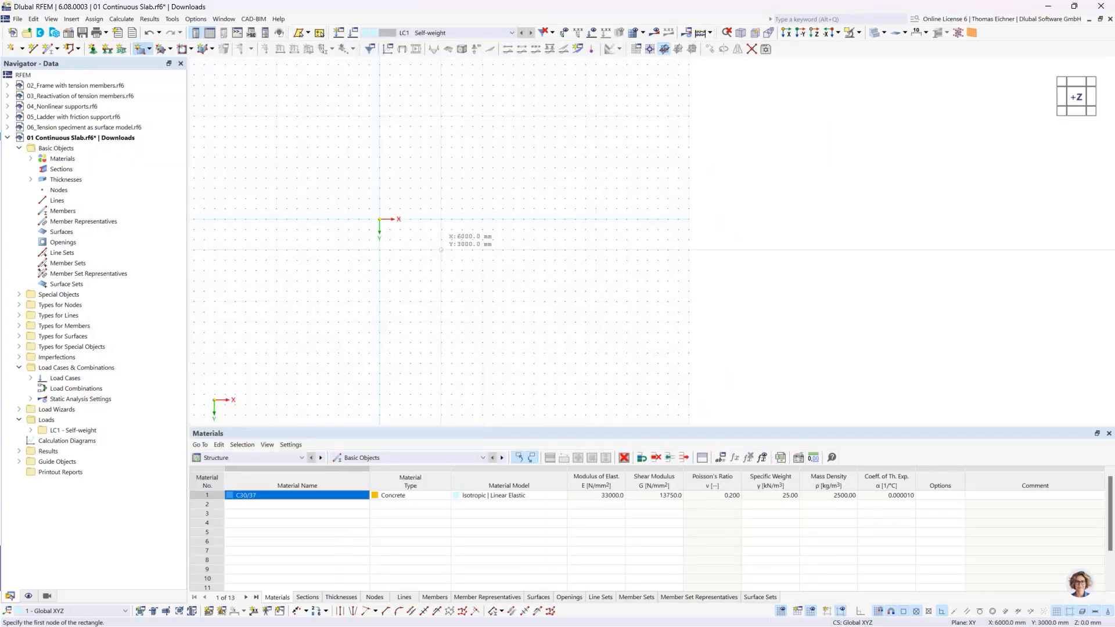
pyautogui.click(379, 219)
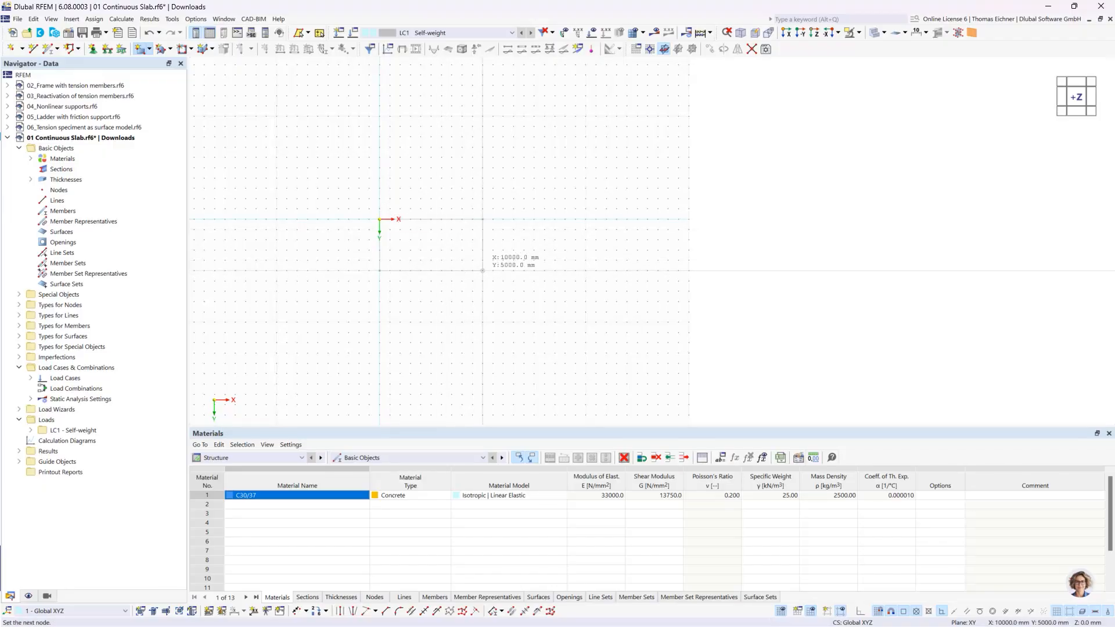
pyautogui.click(482, 270)
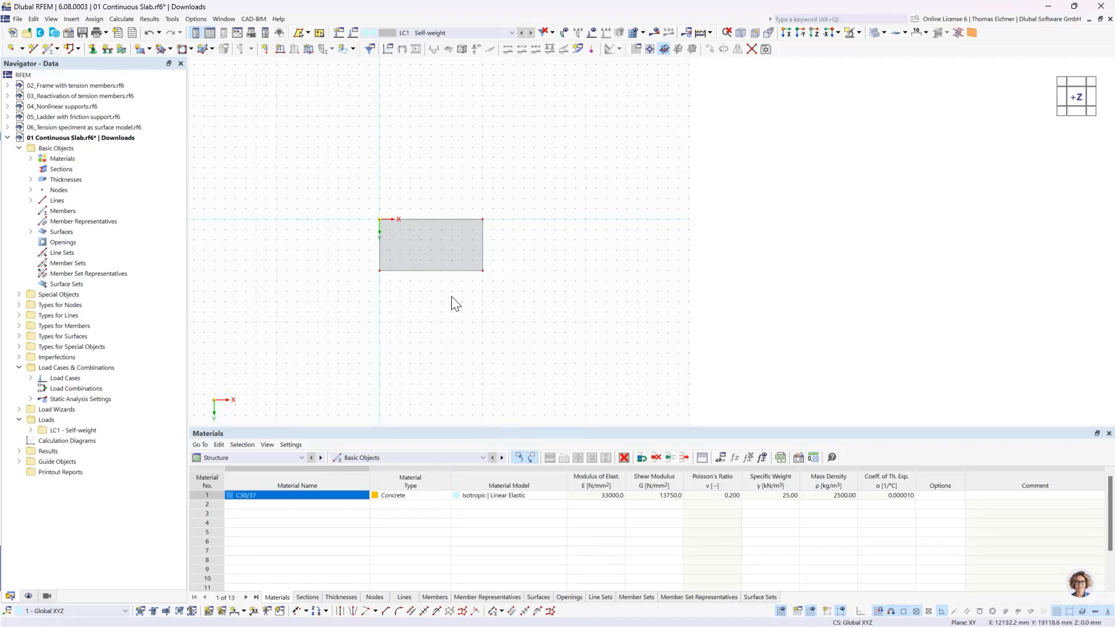
# Show the slab in an oblique 3D view as outlines only, without surface fill
pyautogui.scroll(3, 454, 286)
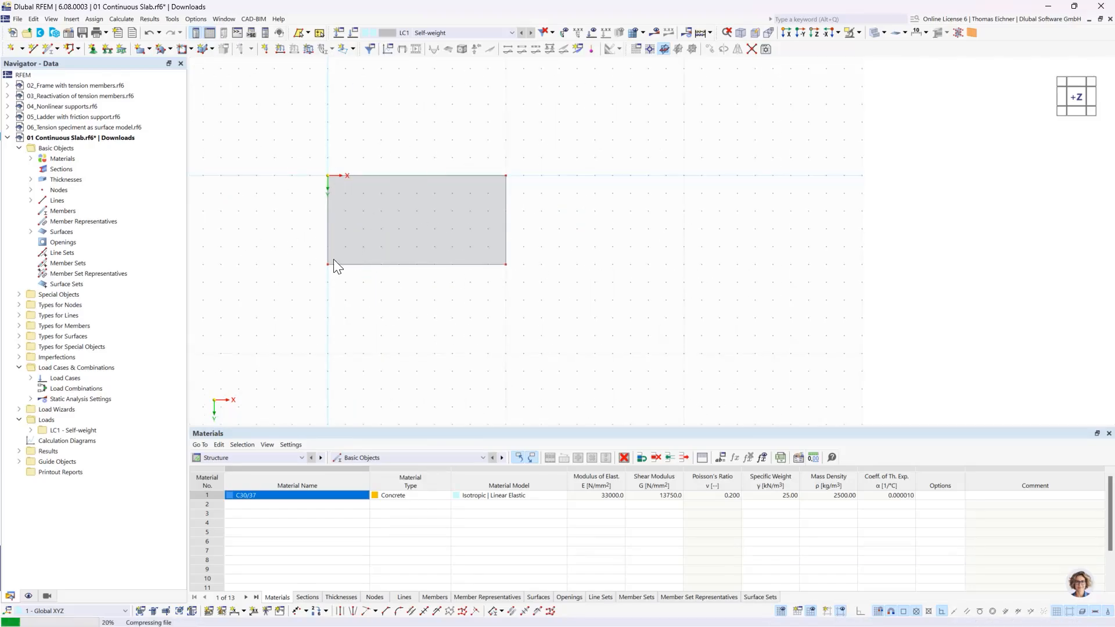
pyautogui.keyDown('ctrl'); pyautogui.moveTo(550, 314); pyautogui.dragTo(510, 222, button='middle'); pyautogui.keyUp('ctrl')
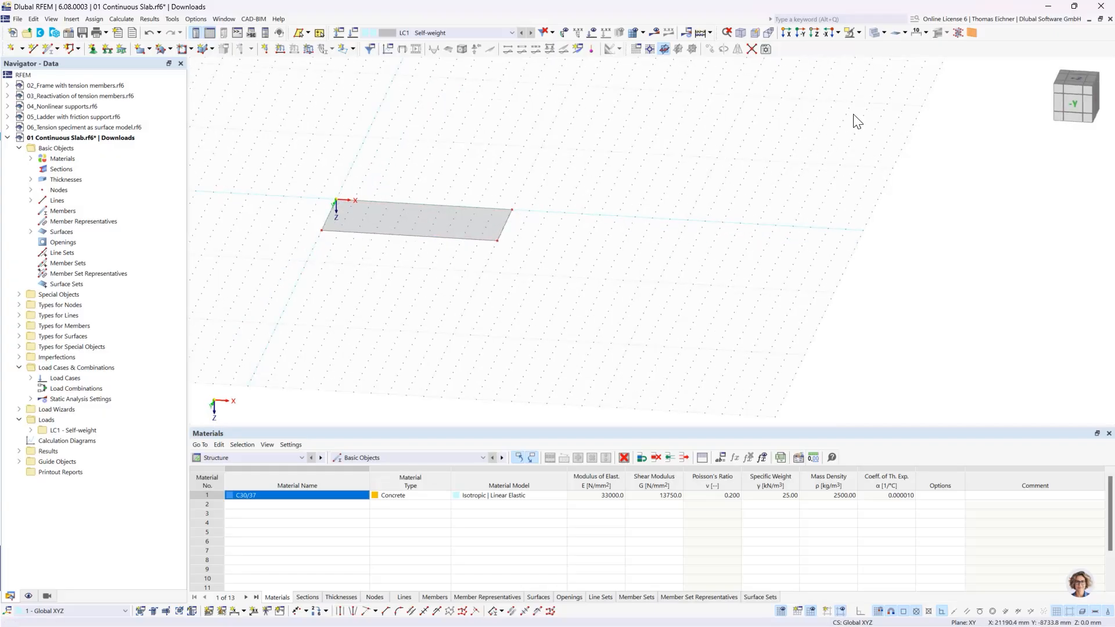
pyautogui.click(872, 34)
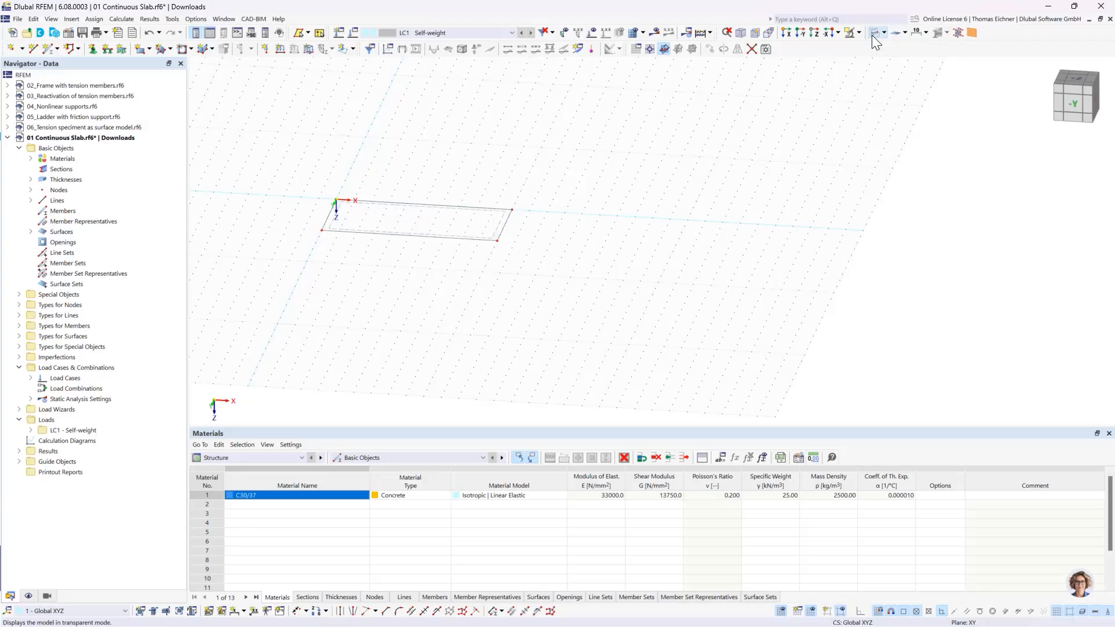
pyautogui.scroll(2, 559, 210)
pyautogui.moveTo(370, 181); pyautogui.dragTo(511, 178, button='middle')
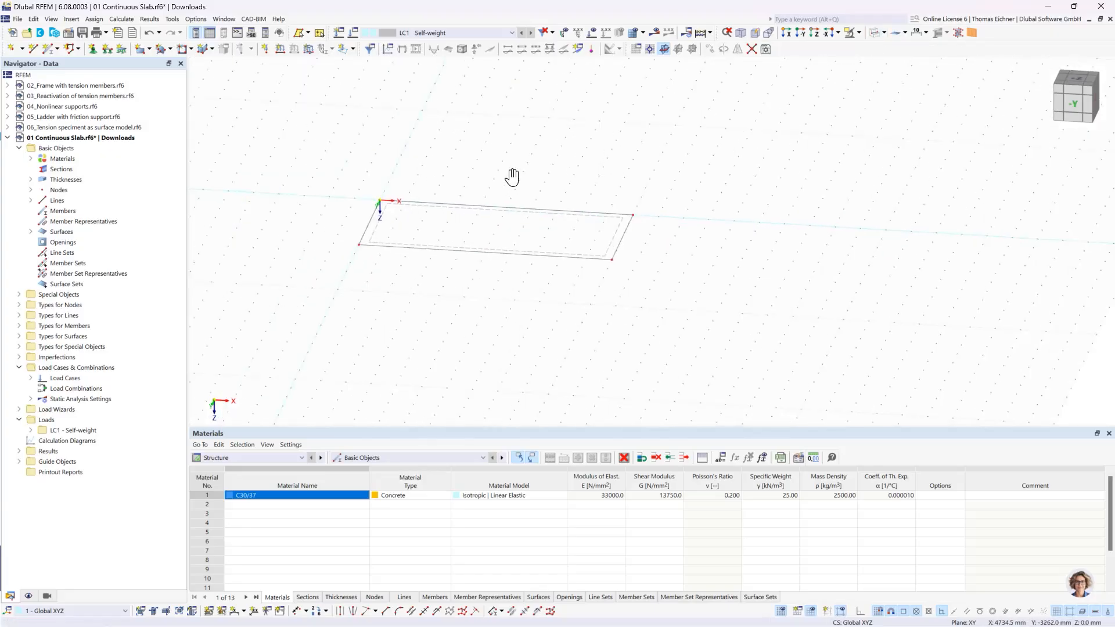
# Open the slab surface for editing via its dashed inner outline
pyautogui.scroll(2, 511, 177)
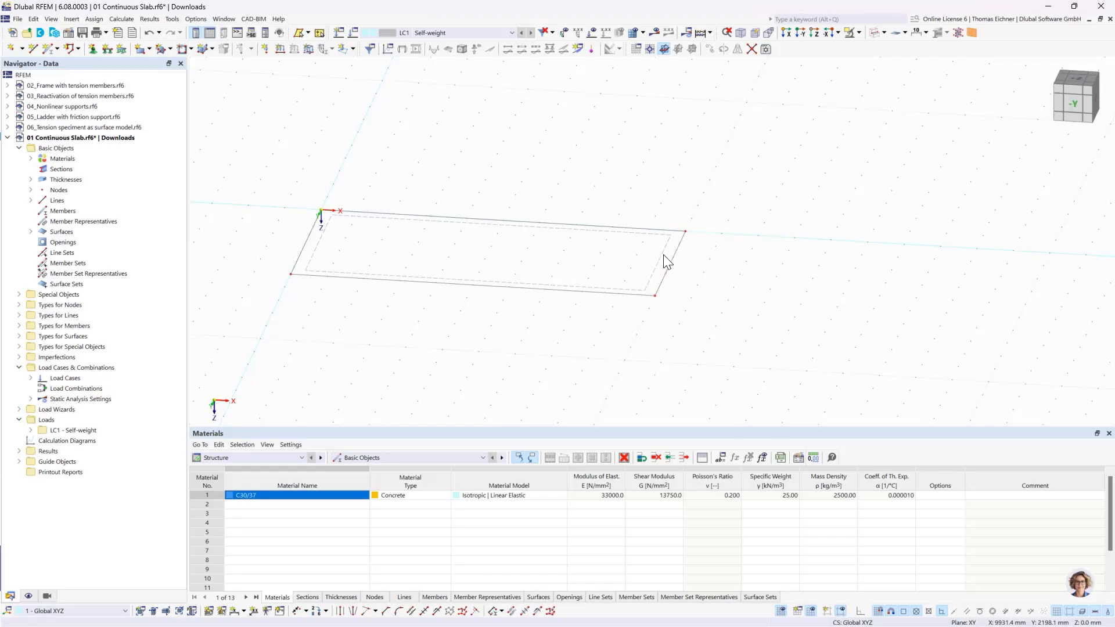
pyautogui.scroll(2, 664, 261)
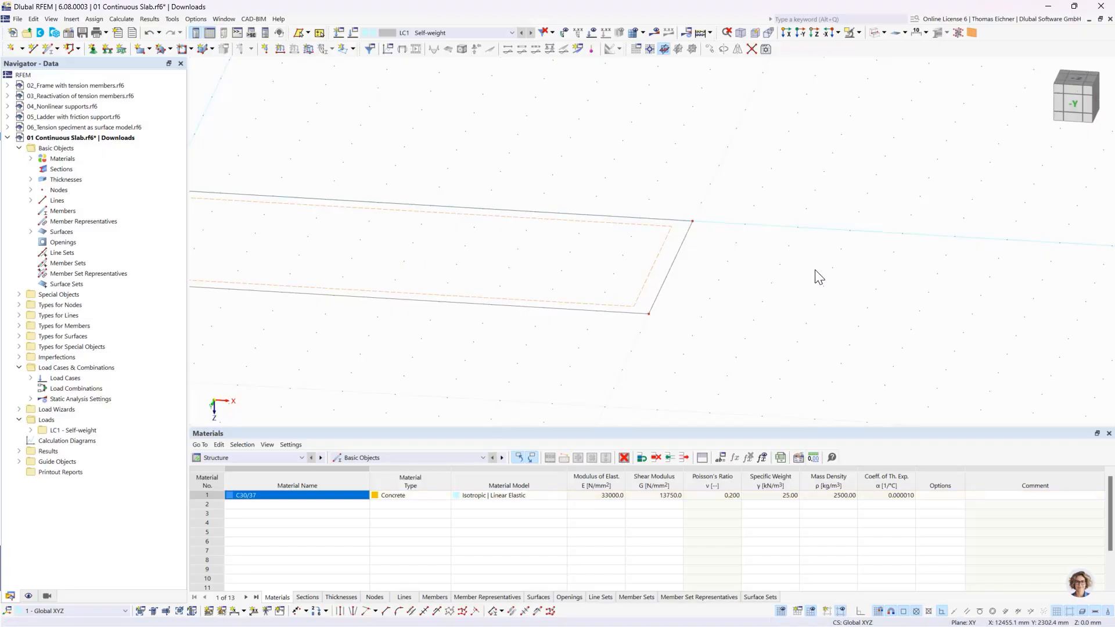
pyautogui.doubleClick(638, 297)
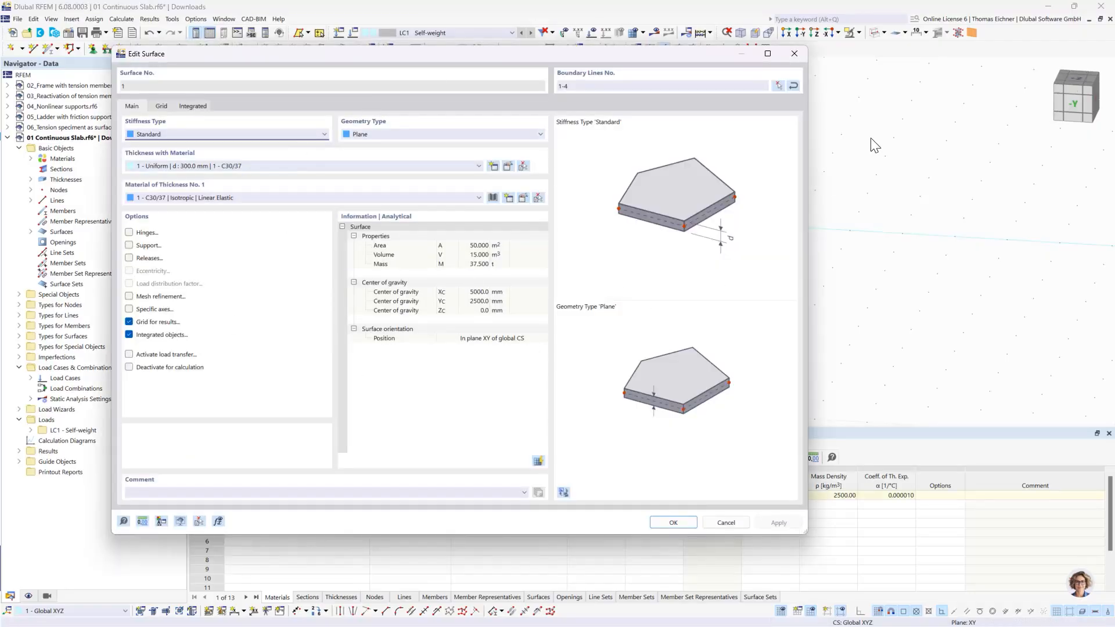
# Close the surface editor and inspect the created material, thickness and surface entries under the model's basic objects
pyautogui.click(797, 53)
pyautogui.scroll(-3, 592, 239)
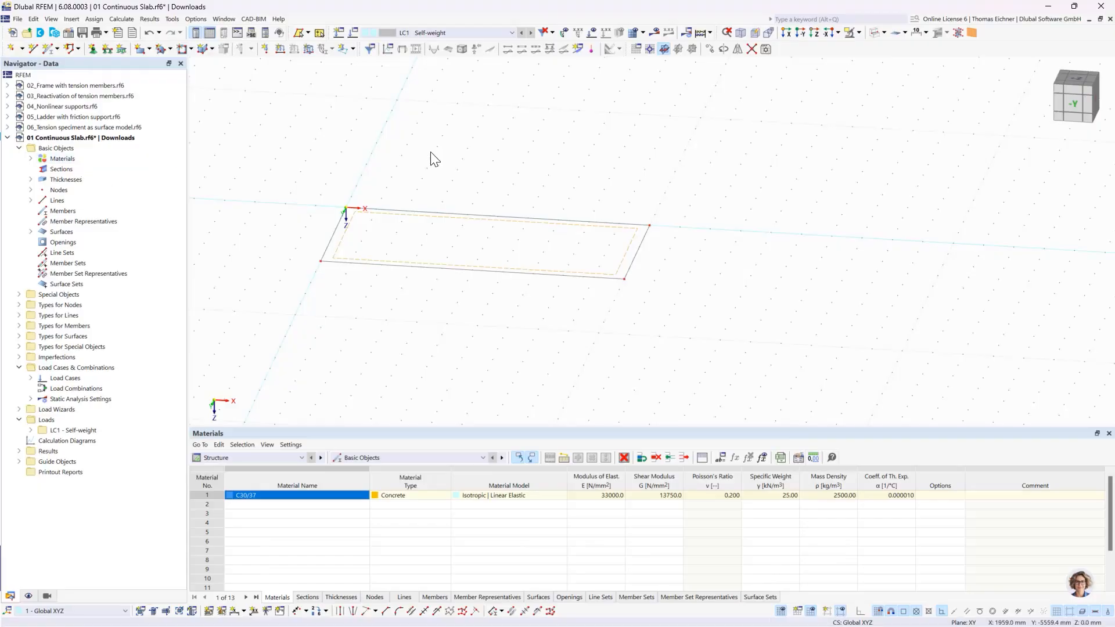
pyautogui.click(30, 158)
pyautogui.click(63, 168)
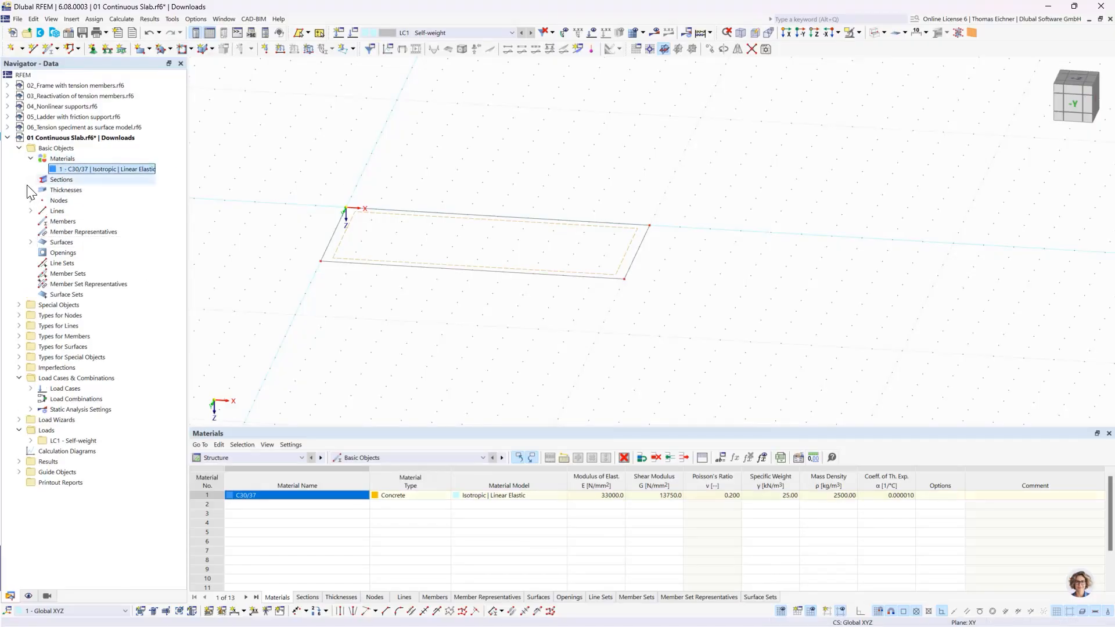
pyautogui.click(30, 190)
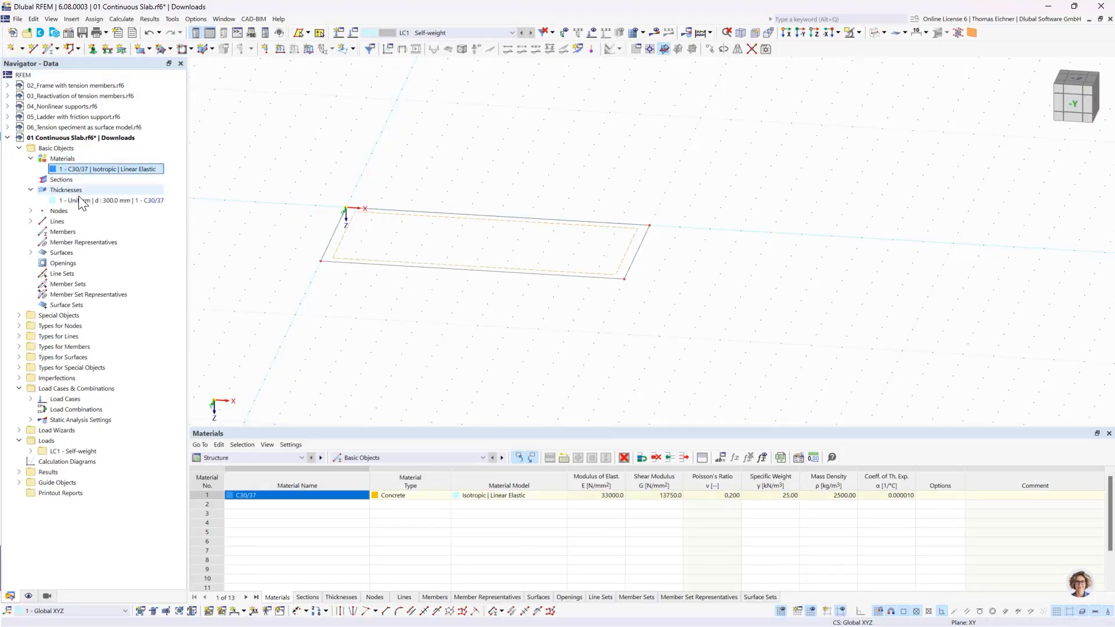
pyautogui.click(31, 252)
pyautogui.click(116, 262)
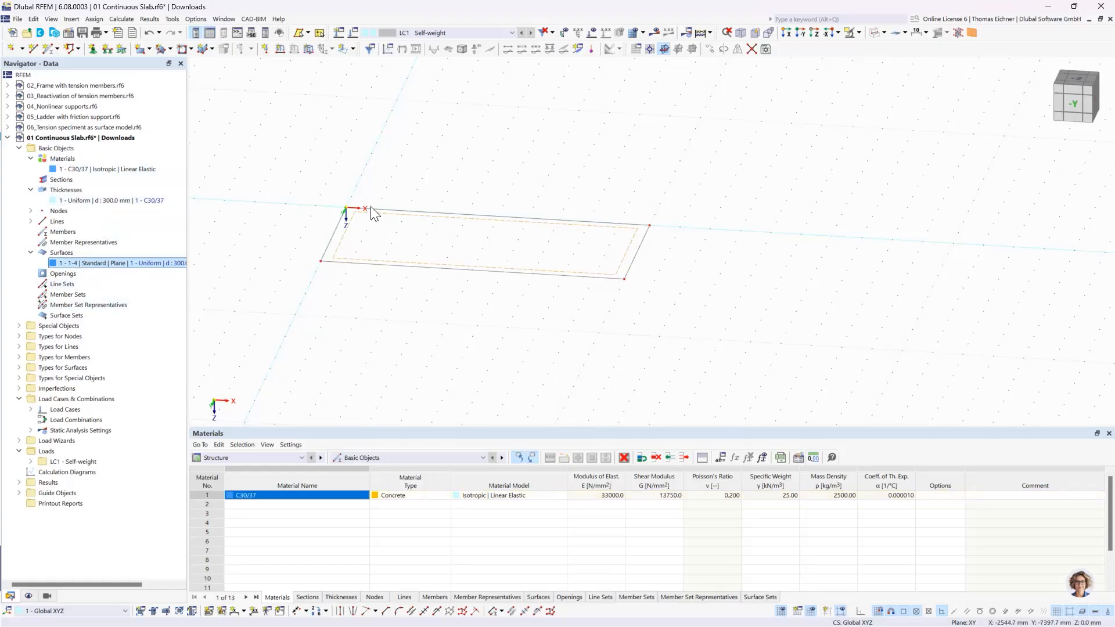
# Switch the slab display from outlines only to the filled solid model
pyautogui.moveTo(549, 134); pyautogui.dragTo(532, 130, button='middle')
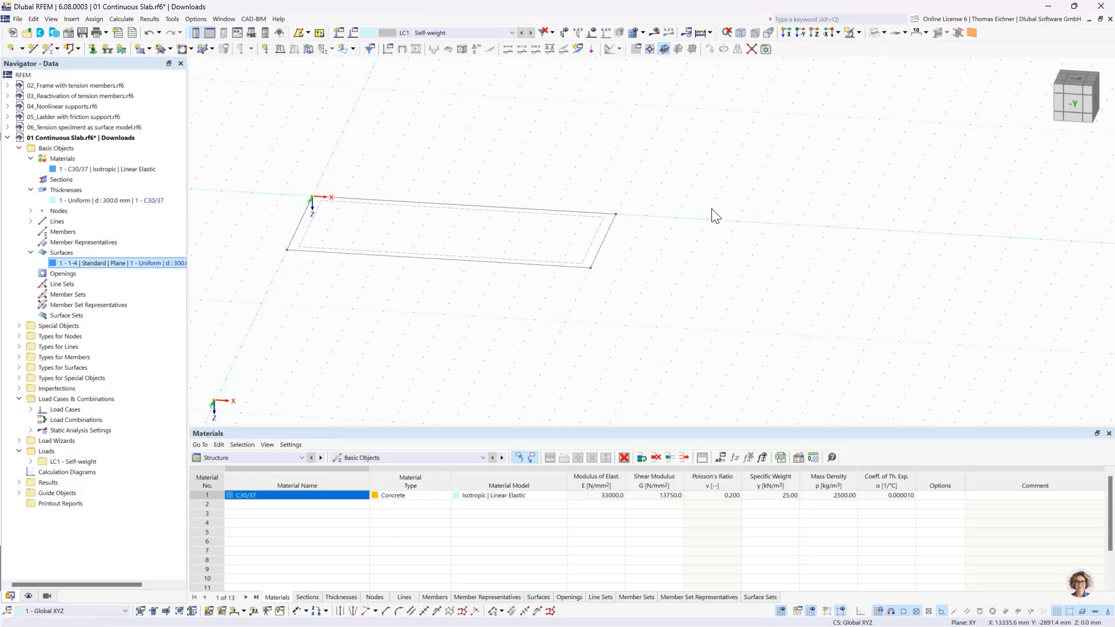
pyautogui.click(873, 36)
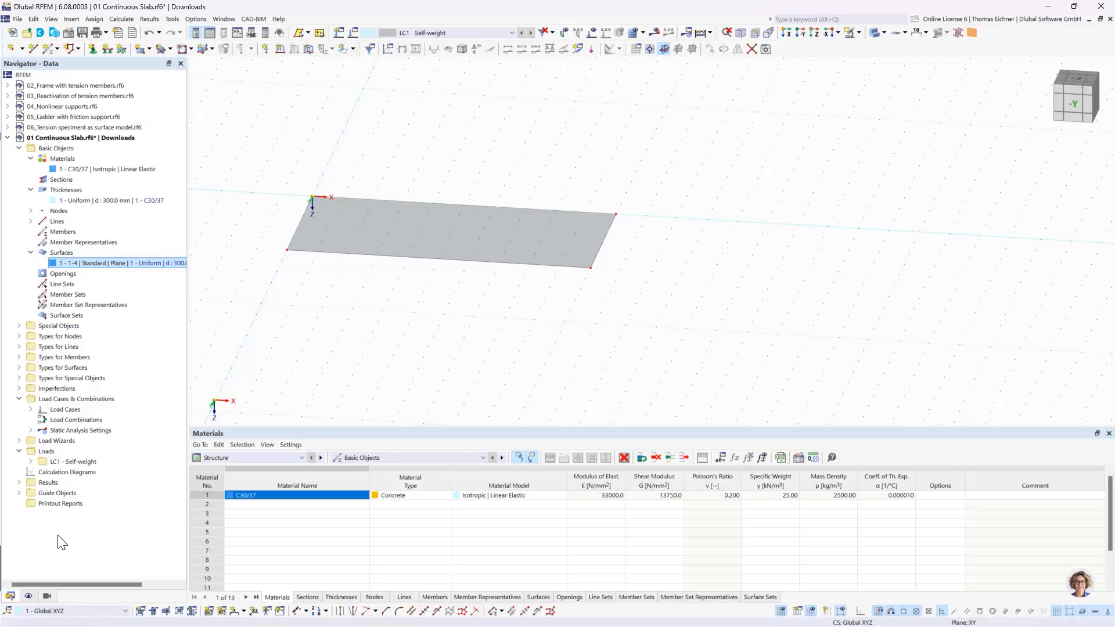
# Hide the model's lines in the display settings and switch the slab to the outline-only display
pyautogui.click(28, 596)
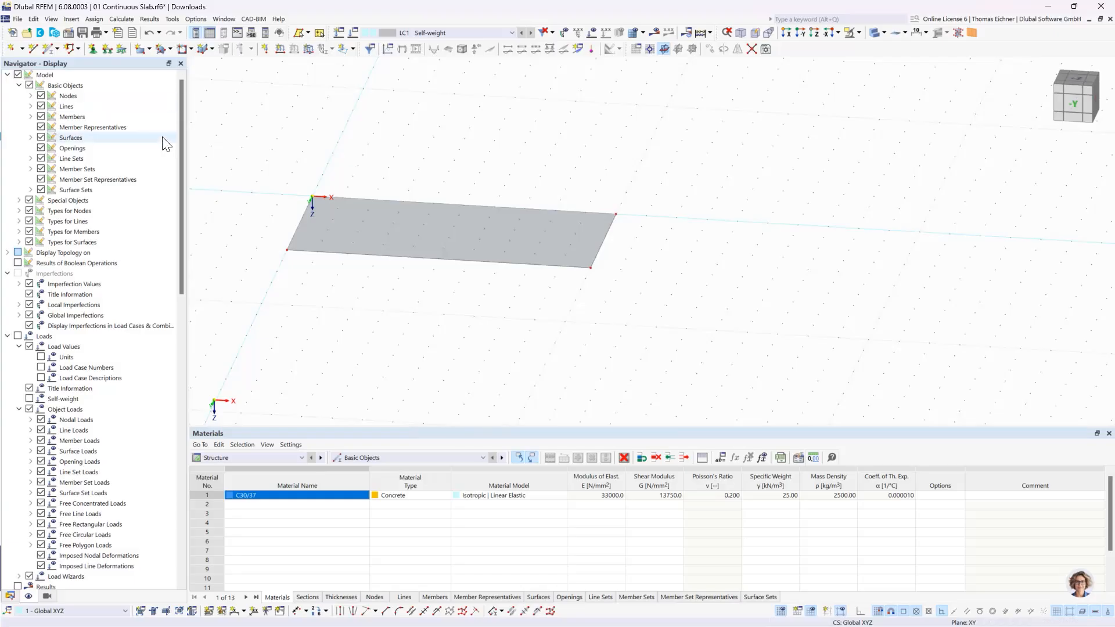
pyautogui.click(40, 105)
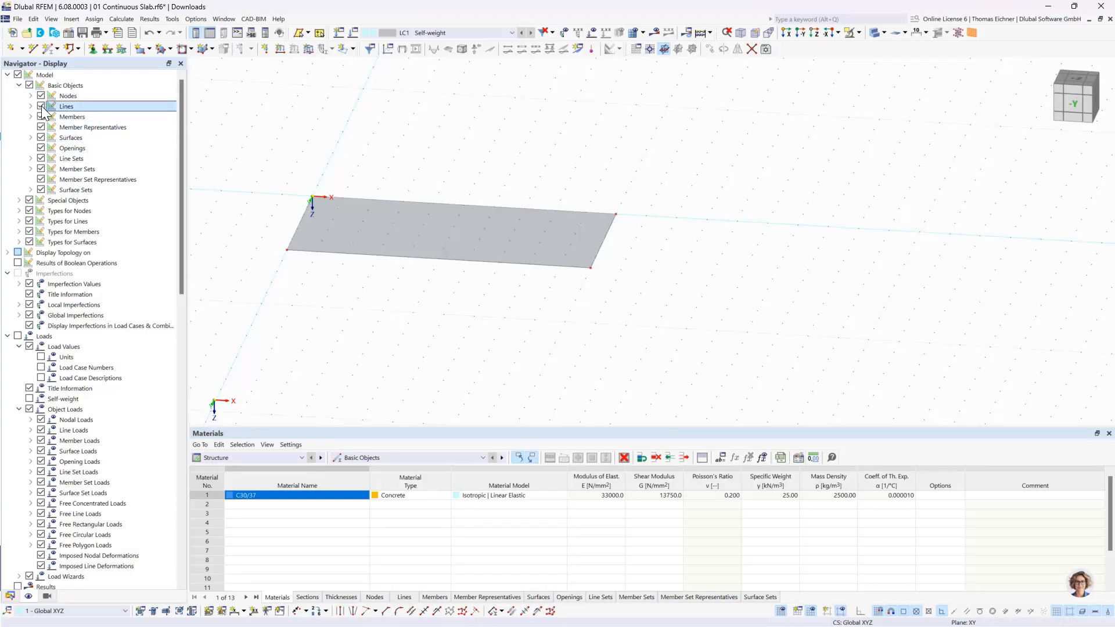
pyautogui.scroll(2, 291, 211)
pyautogui.scroll(1, 309, 245)
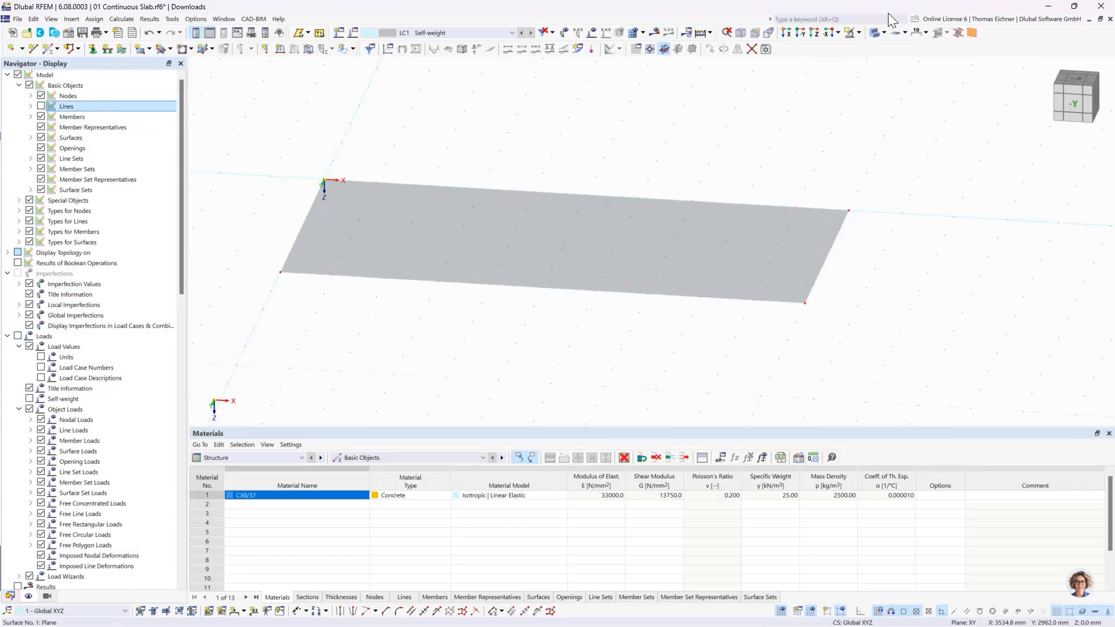
pyautogui.click(869, 35)
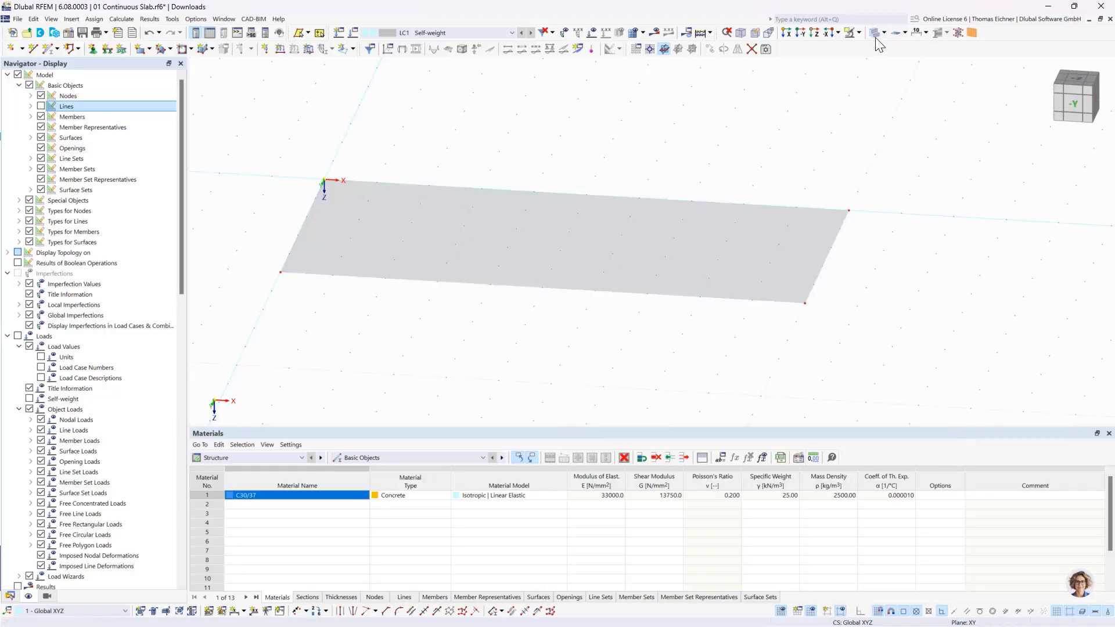
pyautogui.click(876, 36)
pyautogui.scroll(1, 300, 304)
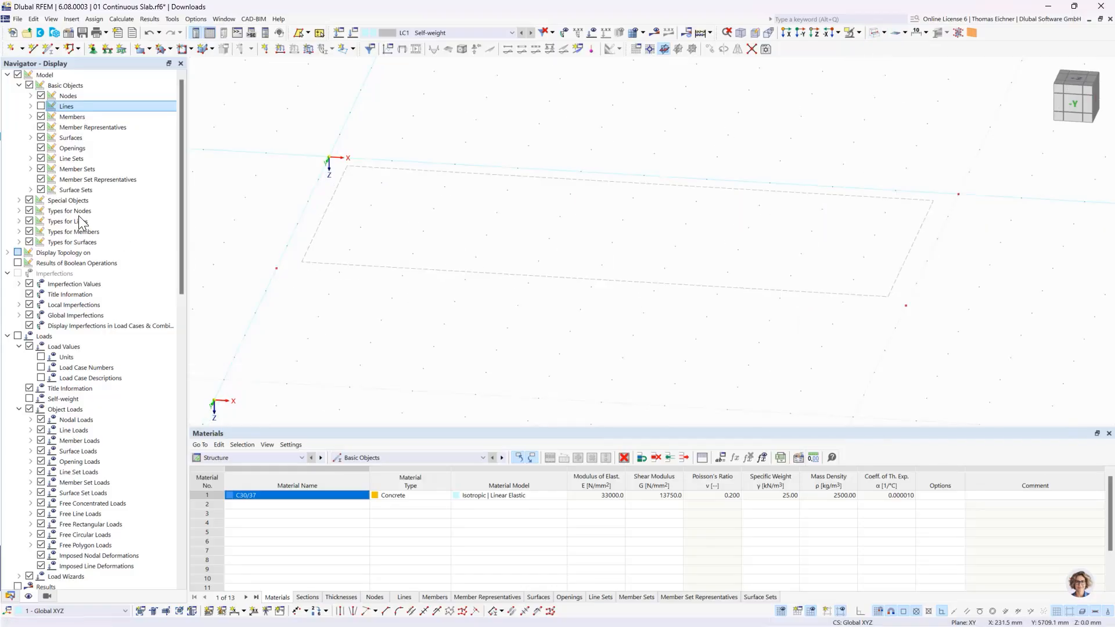
# Turn the display of lines back on and show the slab as a filled solid model
pyautogui.click(41, 106)
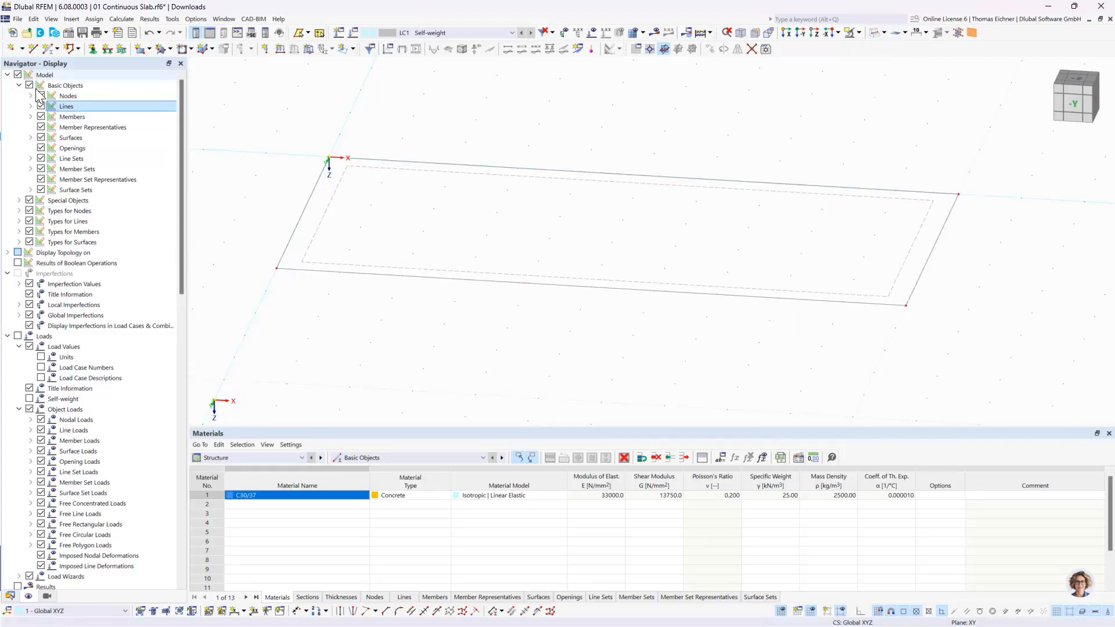
pyautogui.click(41, 106)
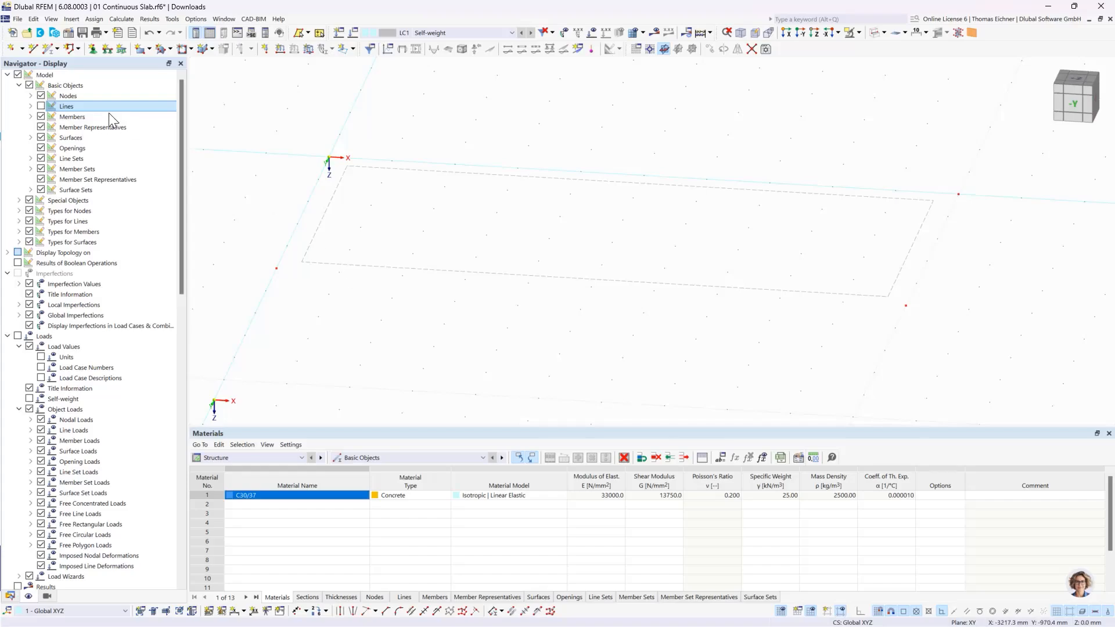
pyautogui.click(41, 106)
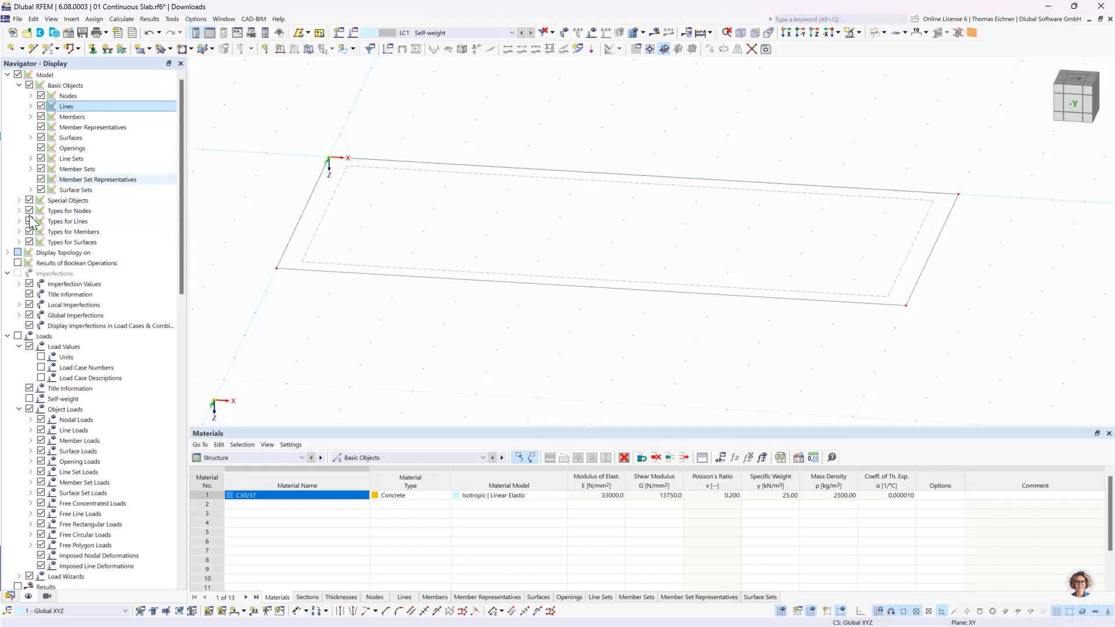
pyautogui.scroll(-1, 182, 226)
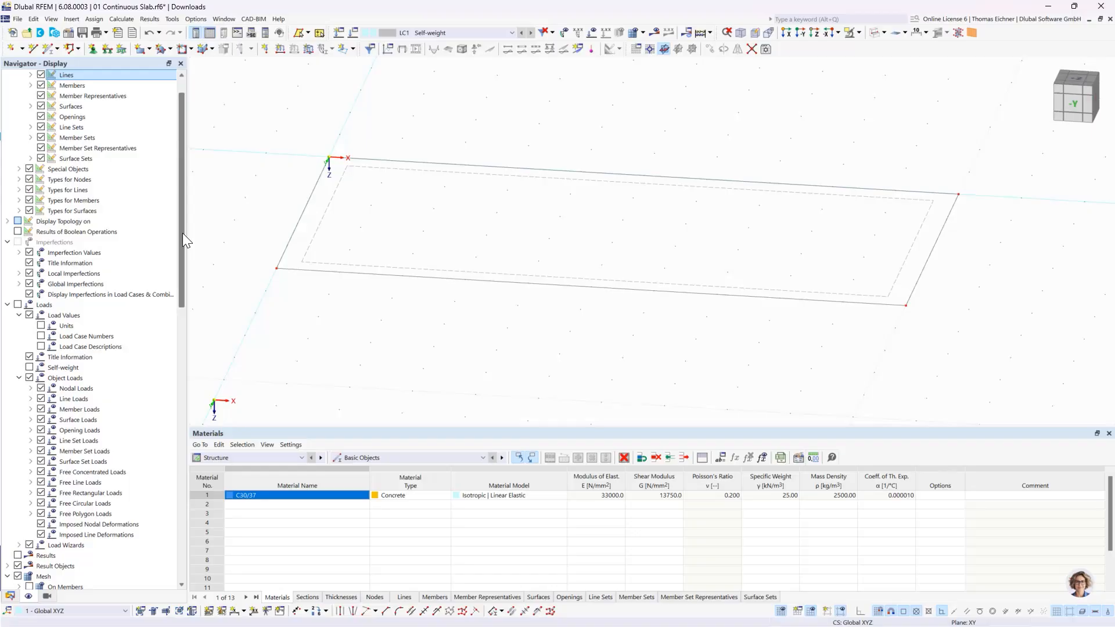
pyautogui.click(876, 33)
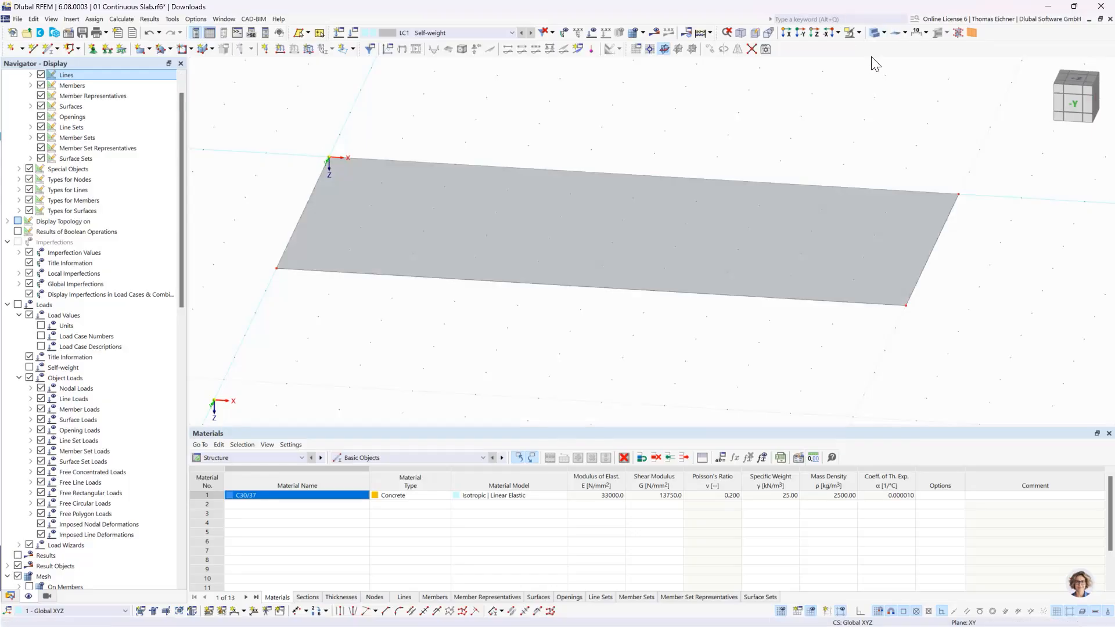
# Set the solid model rendering of surfaces to Filled incl. Thickness
pyautogui.moveTo(179, 182); pyautogui.dragTo(179, 514)
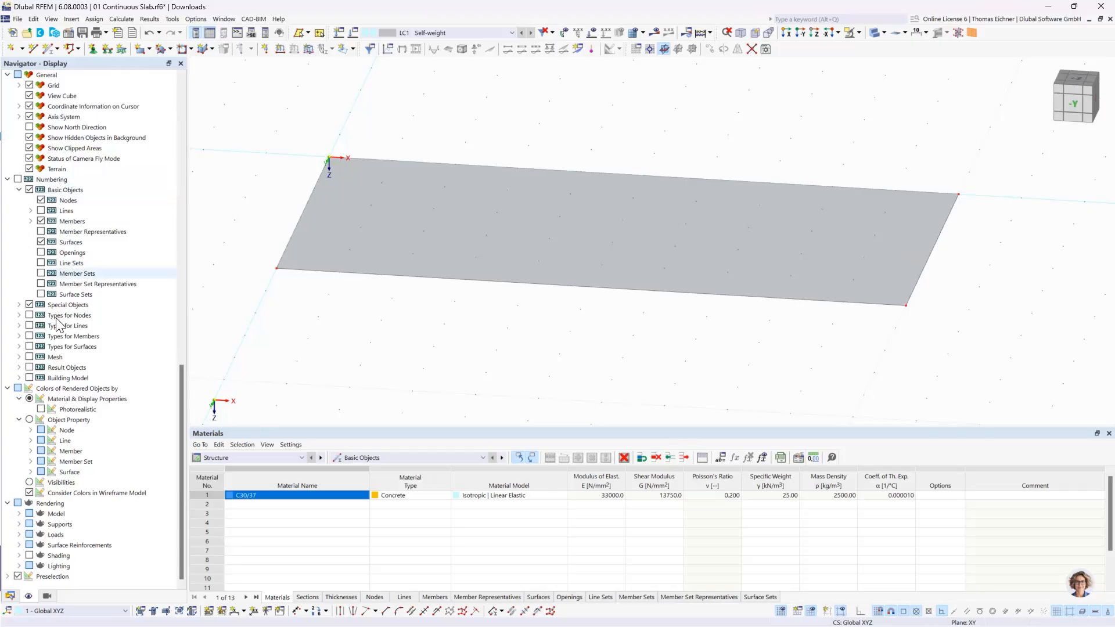
pyautogui.doubleClick(55, 514)
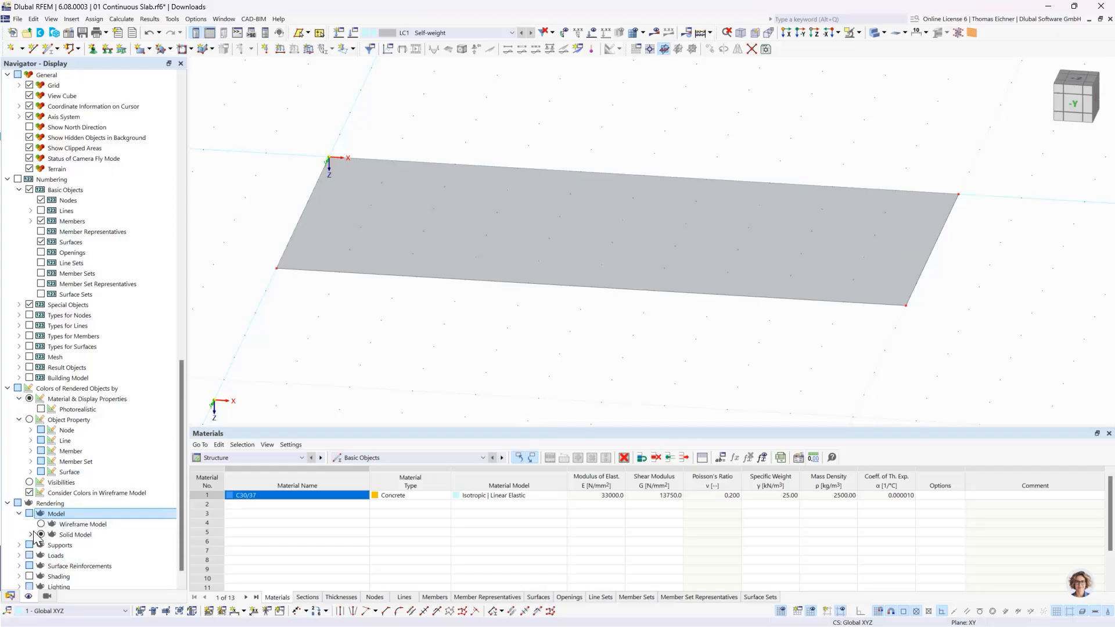
pyautogui.doubleClick(76, 534)
pyautogui.scroll(-1, 80, 541)
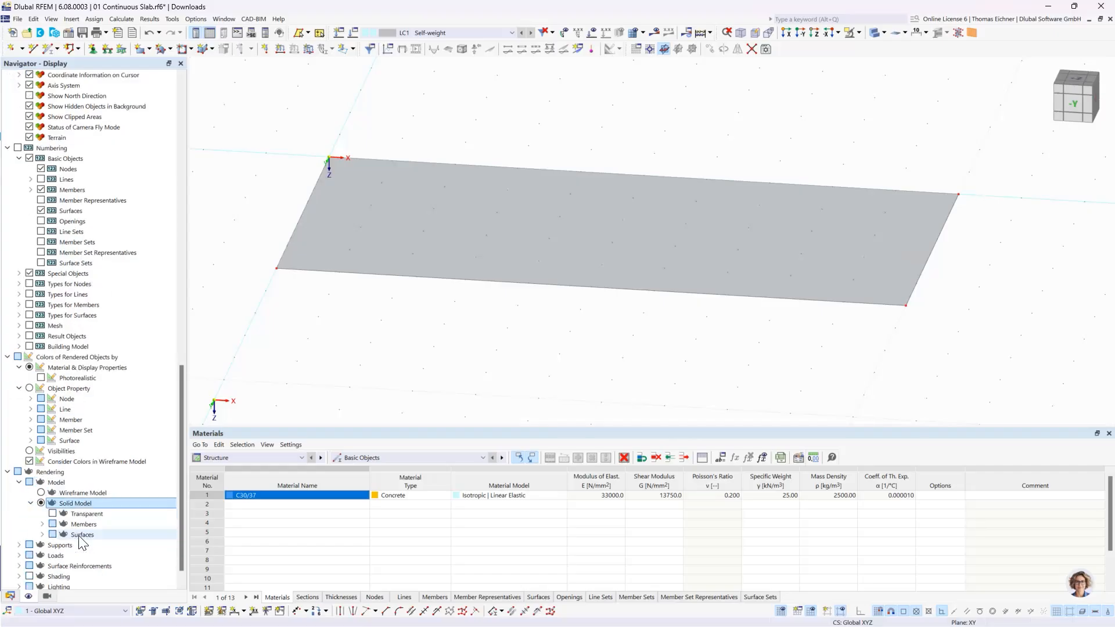
pyautogui.click(43, 534)
pyautogui.scroll(-2, 67, 509)
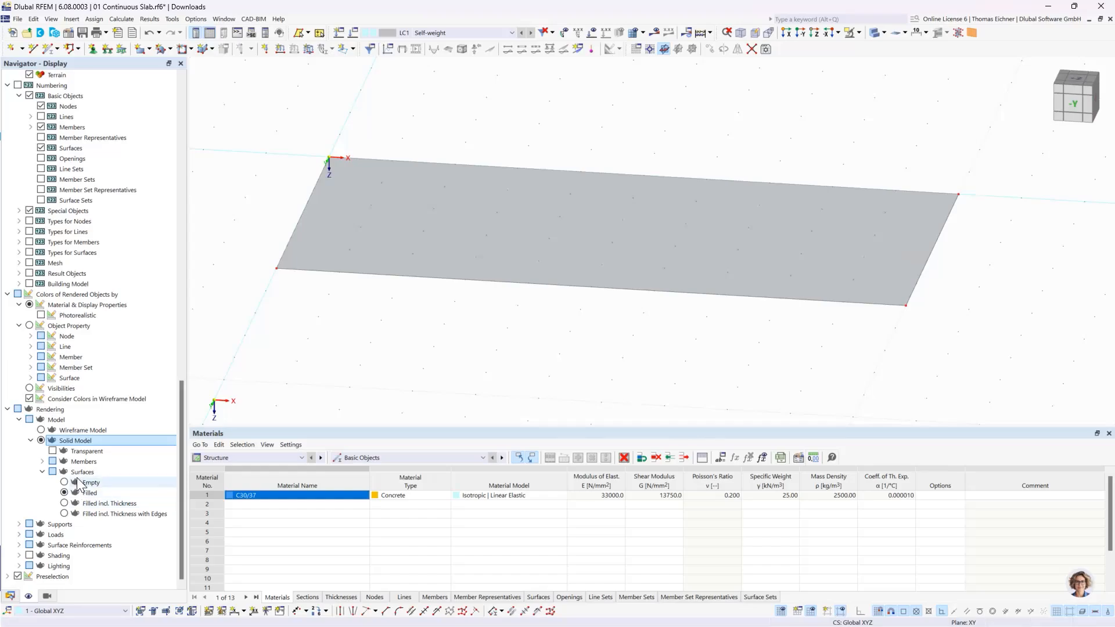
pyautogui.click(80, 472)
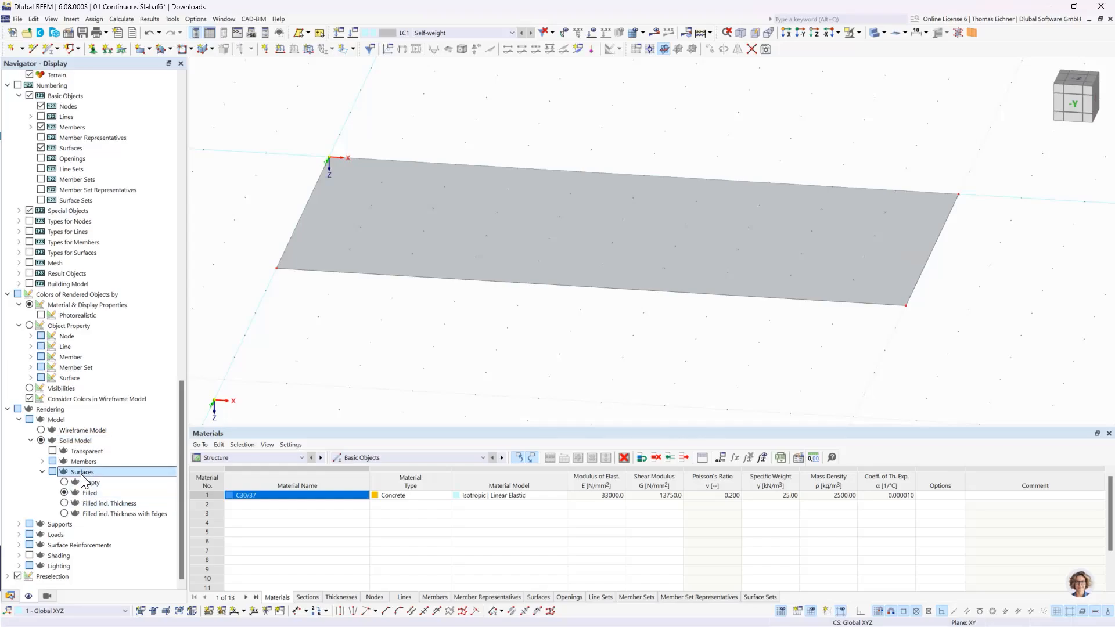
pyautogui.click(64, 503)
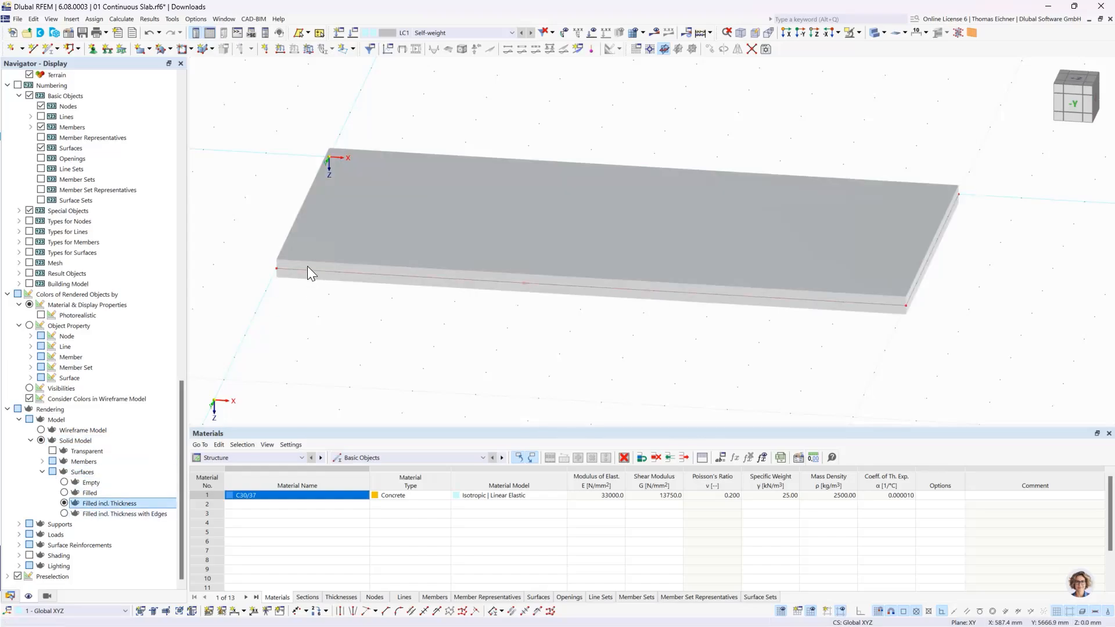
# Return the solid model rendering of surfaces to Filled, without thickness
pyautogui.click(105, 514)
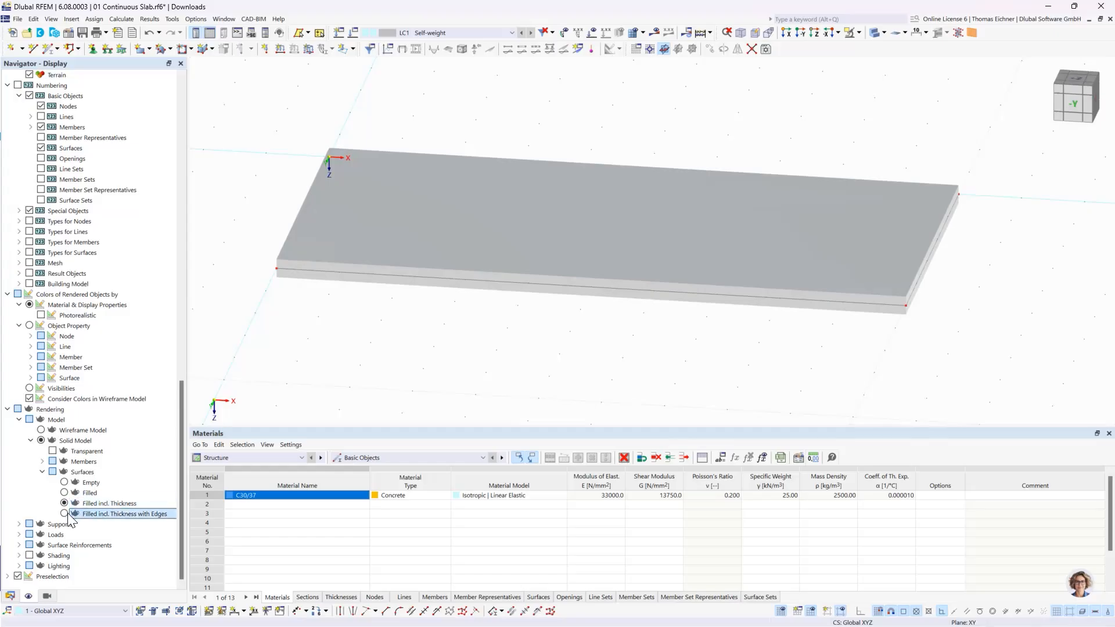
pyautogui.click(93, 503)
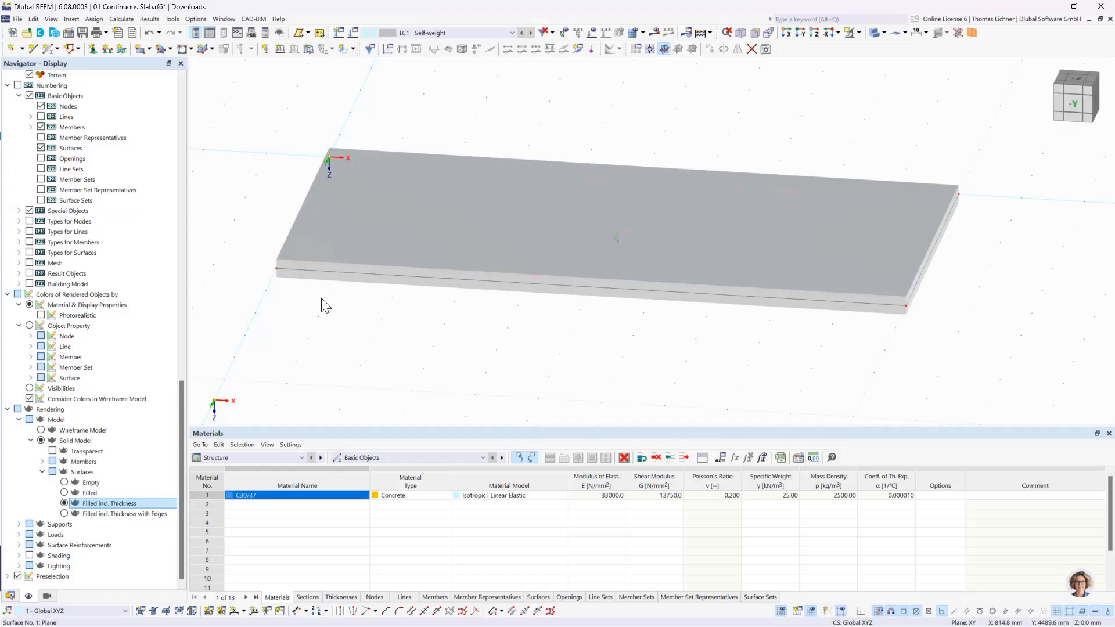
pyautogui.click(65, 492)
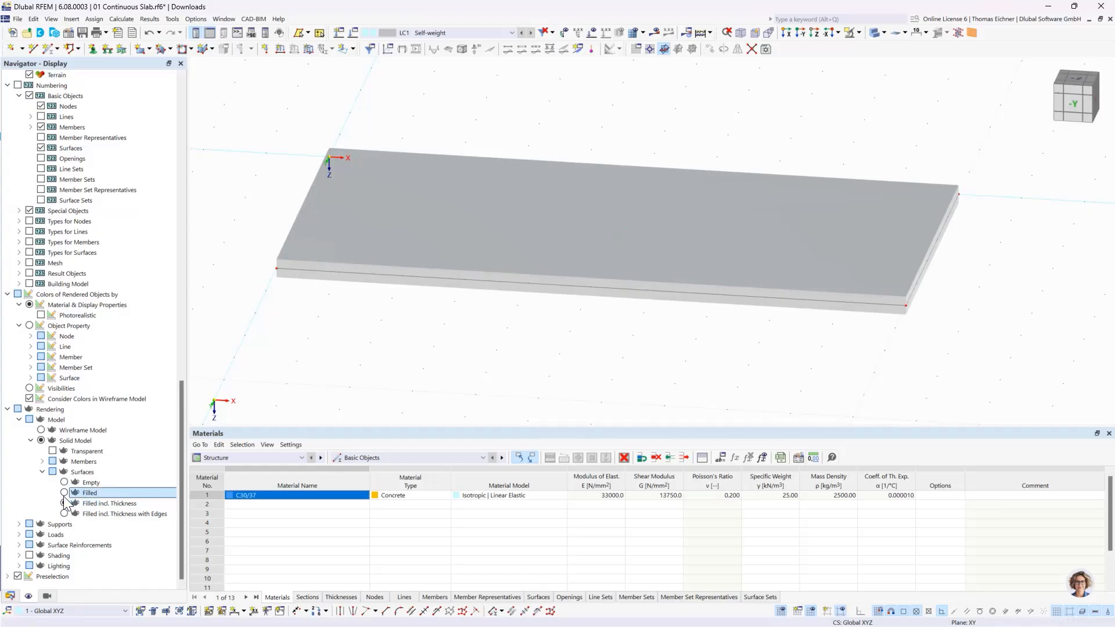
# Check that the slab can be selected through its filled area, clear the selection and return to the model data tree
pyautogui.click(578, 245)
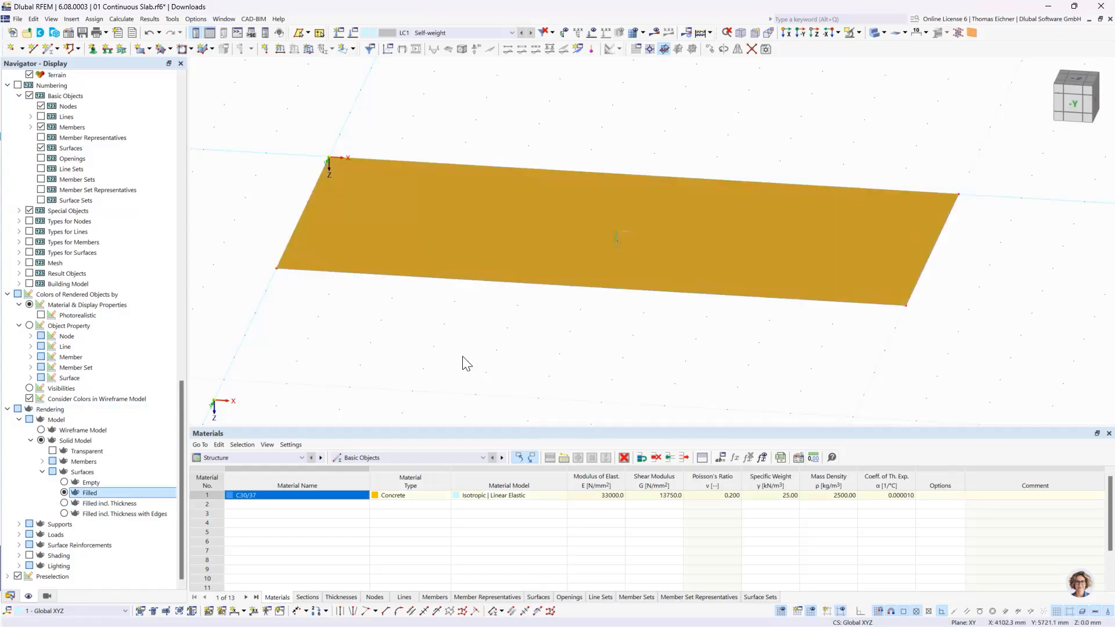
pyautogui.click(462, 356)
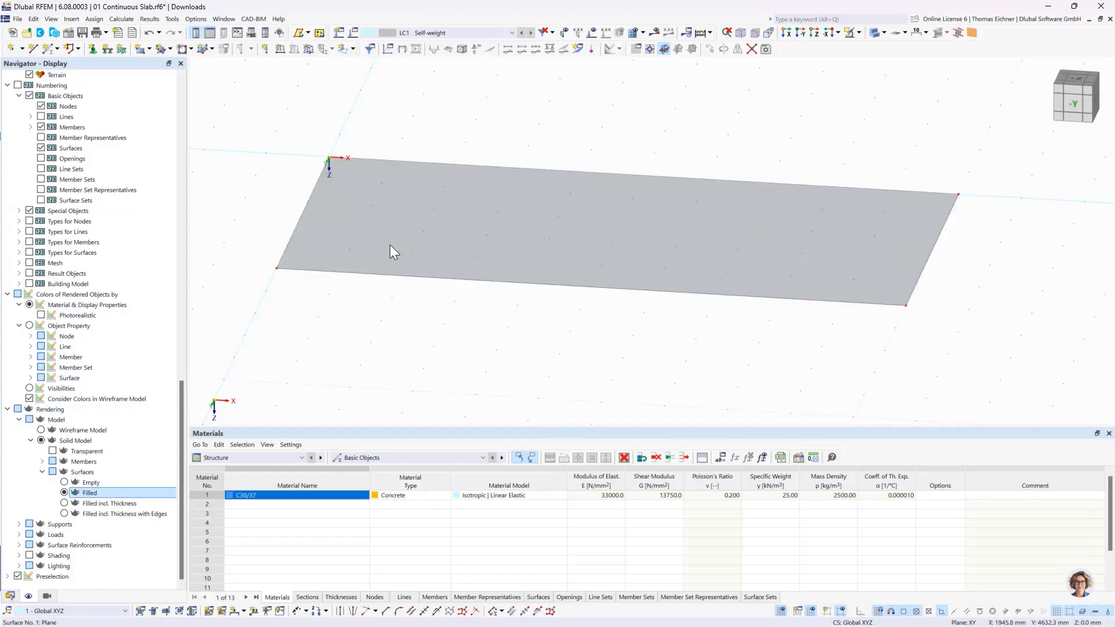
pyautogui.click(359, 265)
pyautogui.click(343, 338)
pyautogui.moveTo(636, 275)
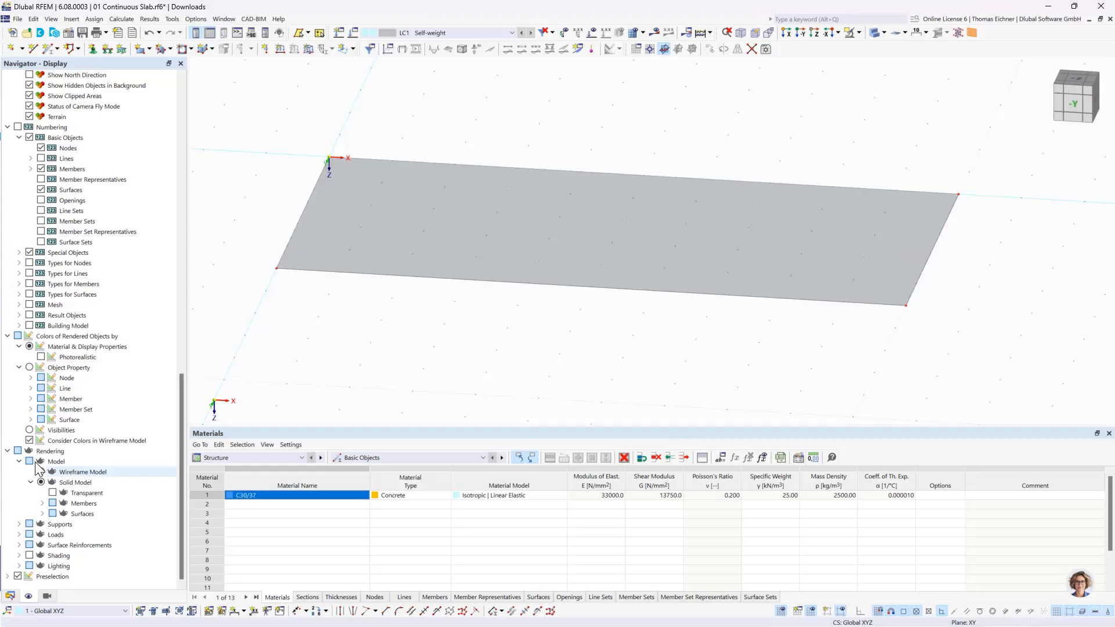
pyautogui.click(7, 451)
pyautogui.click(10, 596)
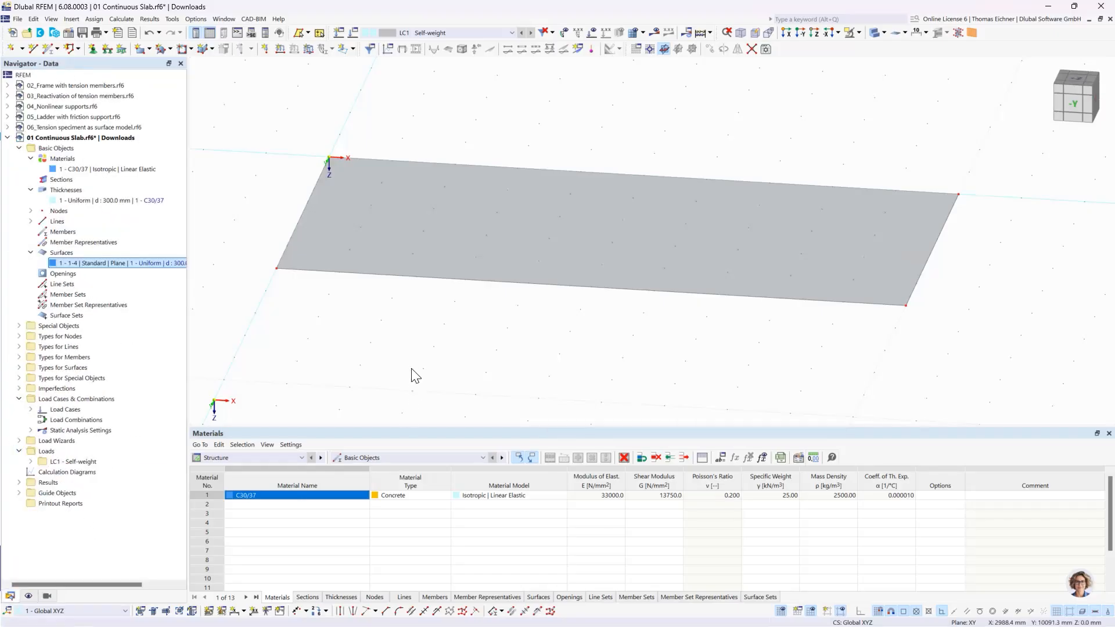
# View the slab from above and draw a single line across its middle from X 5000, Y 0 to X 5000, Y 5000 mm
pyautogui.scroll(-3, 411, 372)
pyautogui.keyDown('ctrl'); pyautogui.moveTo(424, 402); pyautogui.dragTo(435, 406, button='middle'); pyautogui.keyUp('ctrl')
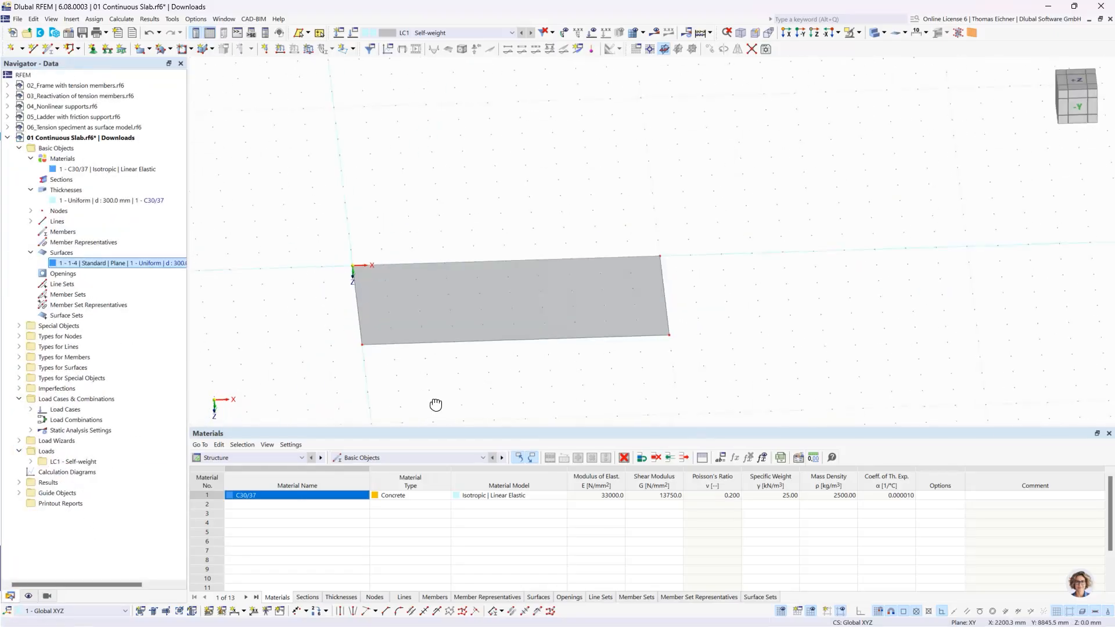
pyautogui.keyDown('ctrl'); pyautogui.moveTo(526, 382); pyautogui.dragTo(518, 346, button='middle'); pyautogui.keyUp('ctrl')
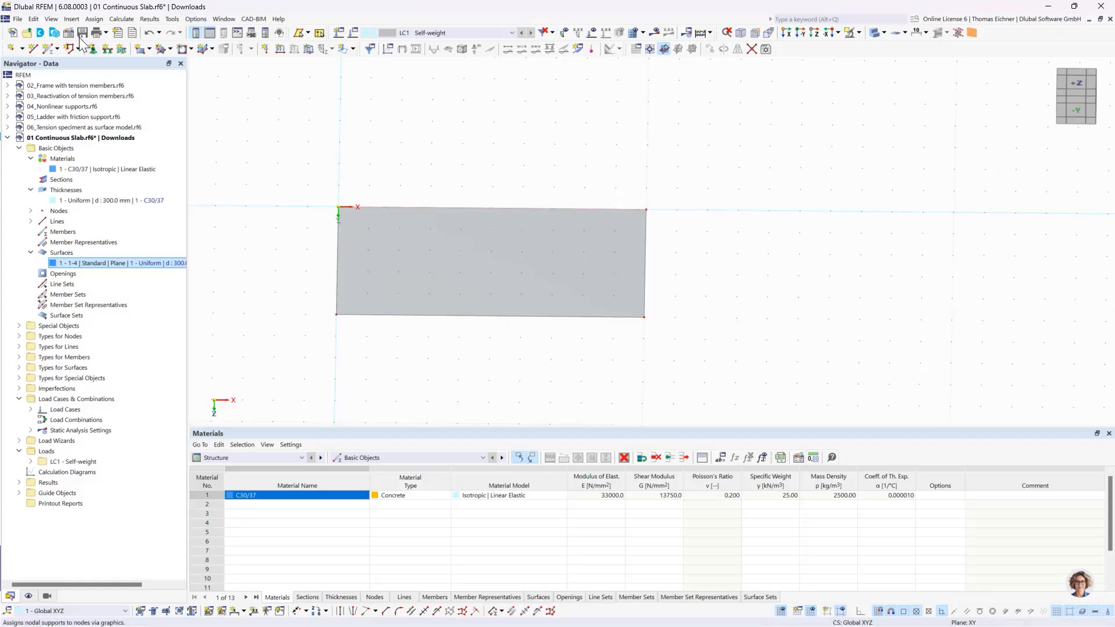
pyautogui.click(33, 50)
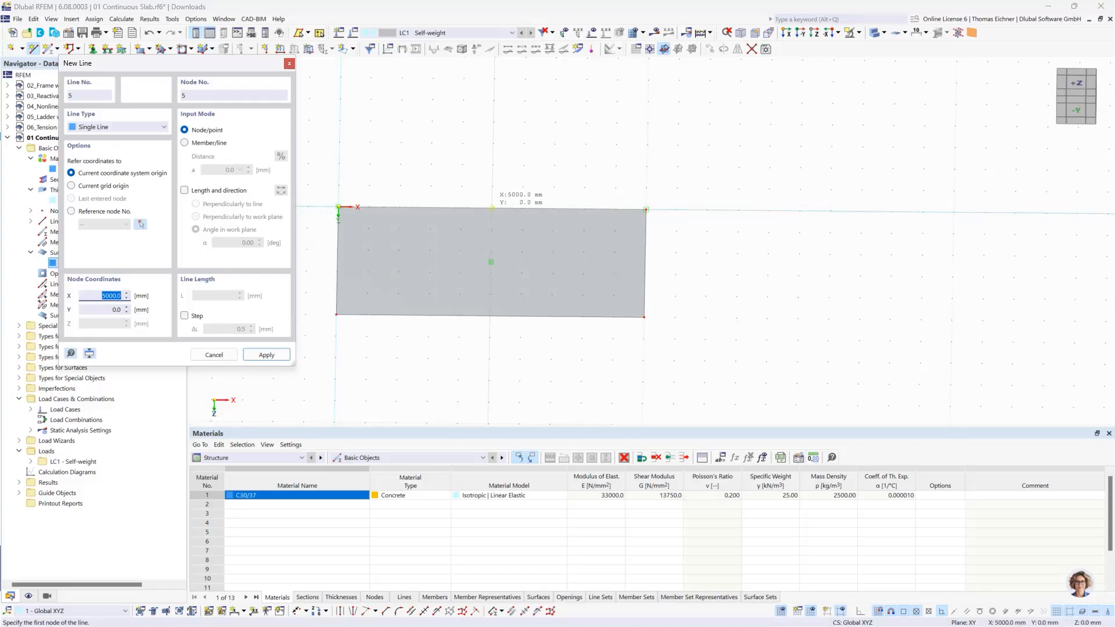
pyautogui.click(492, 207)
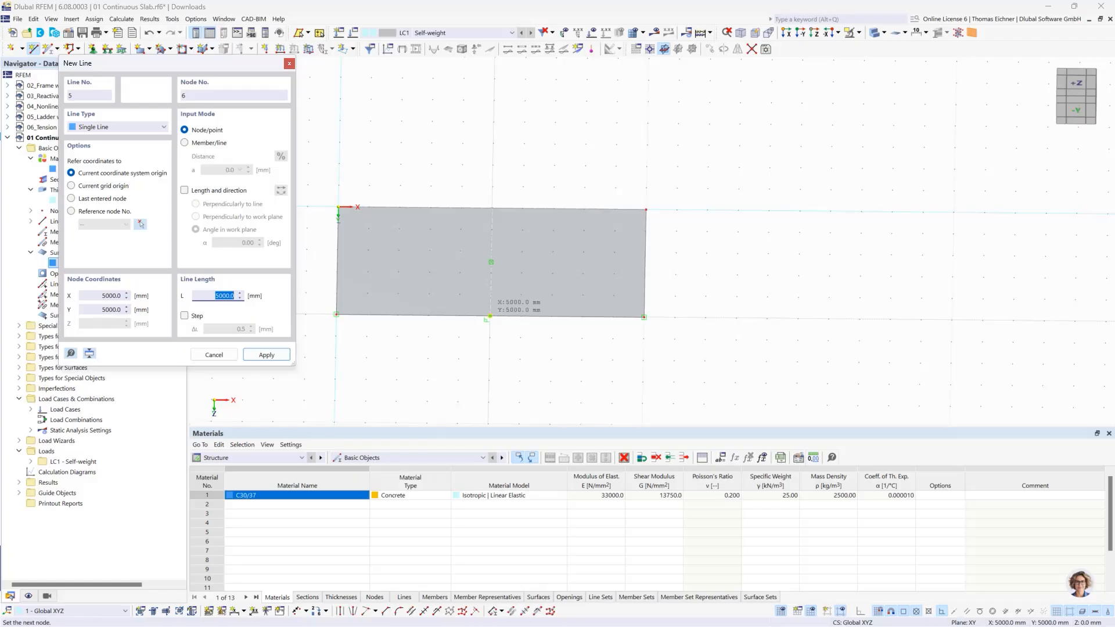
pyautogui.click(490, 316)
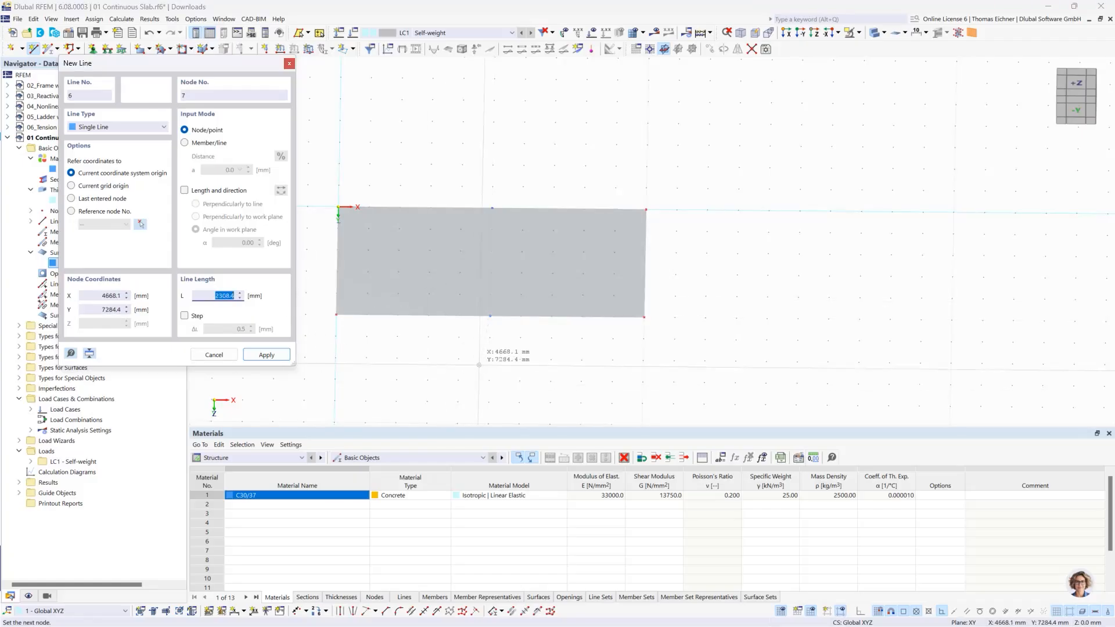
pyautogui.press('Escape')
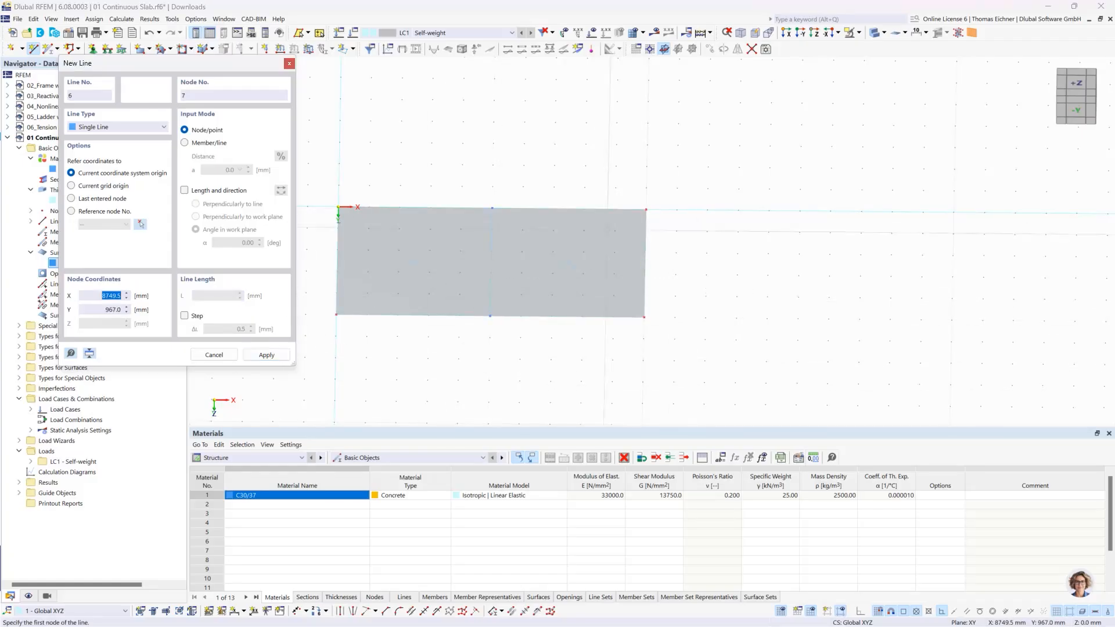
# End the line input, display the model as wireframe and list the available line support types in the model data tree
pyautogui.press('Escape')
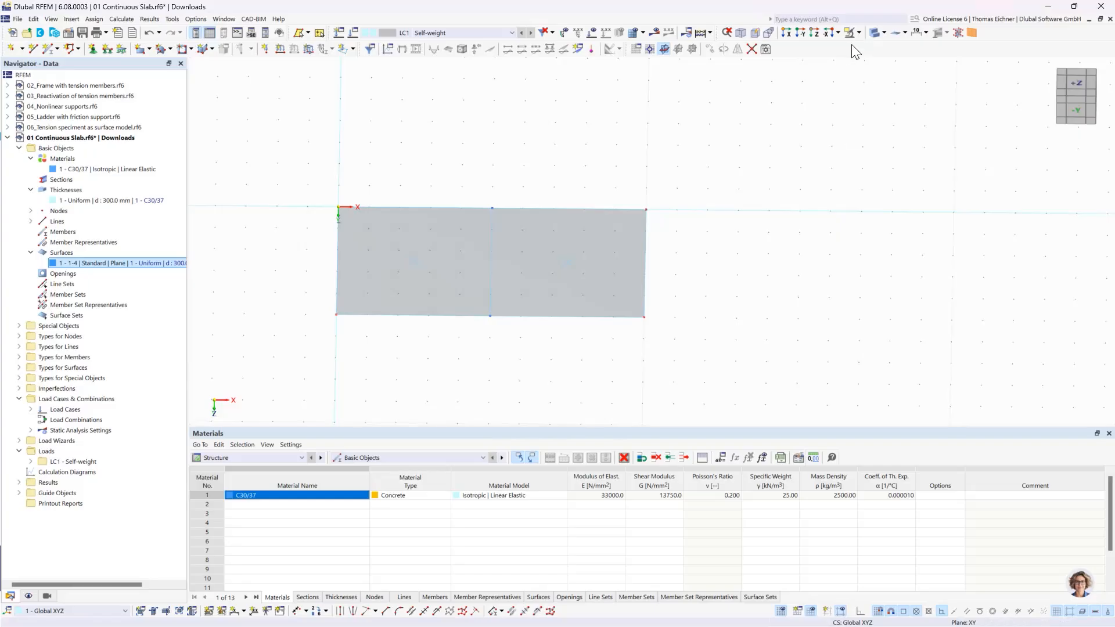
pyautogui.click(874, 35)
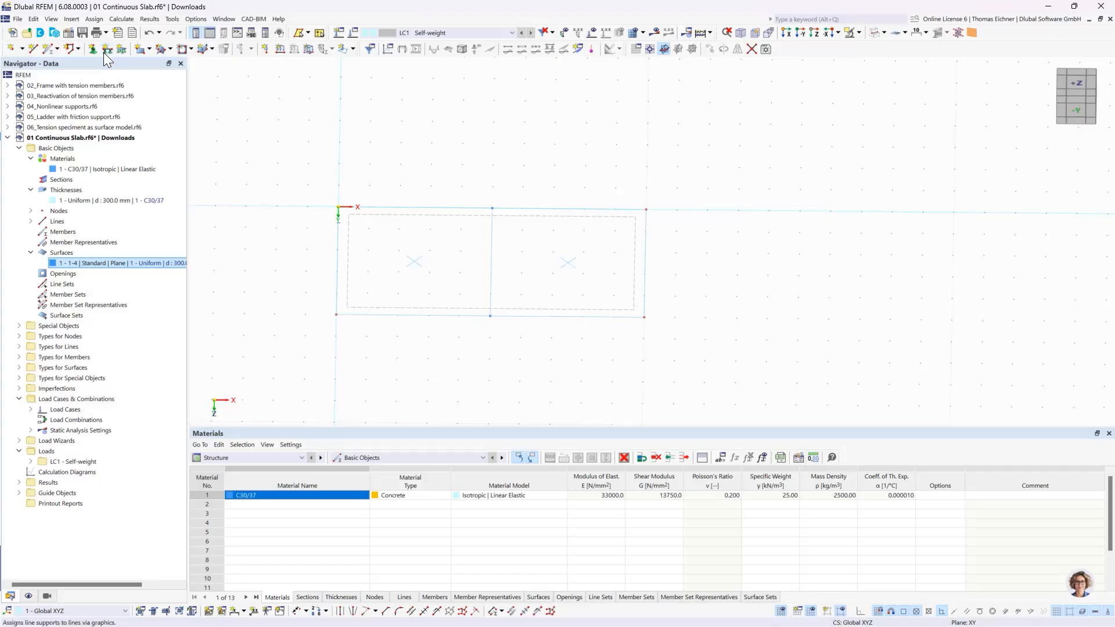
pyautogui.click(19, 347)
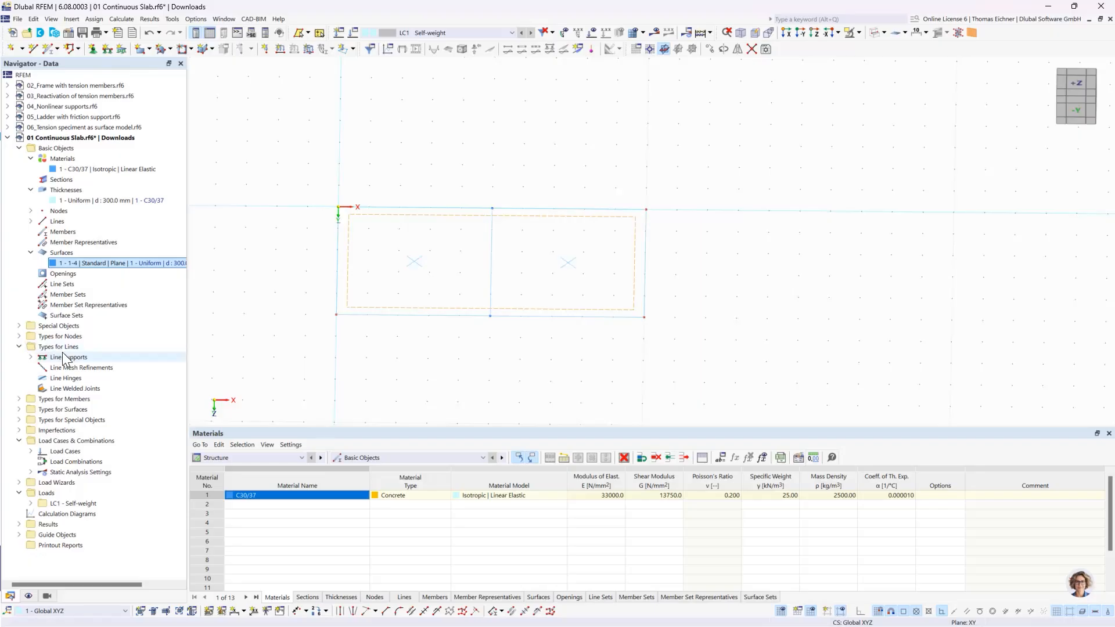
pyautogui.click(32, 357)
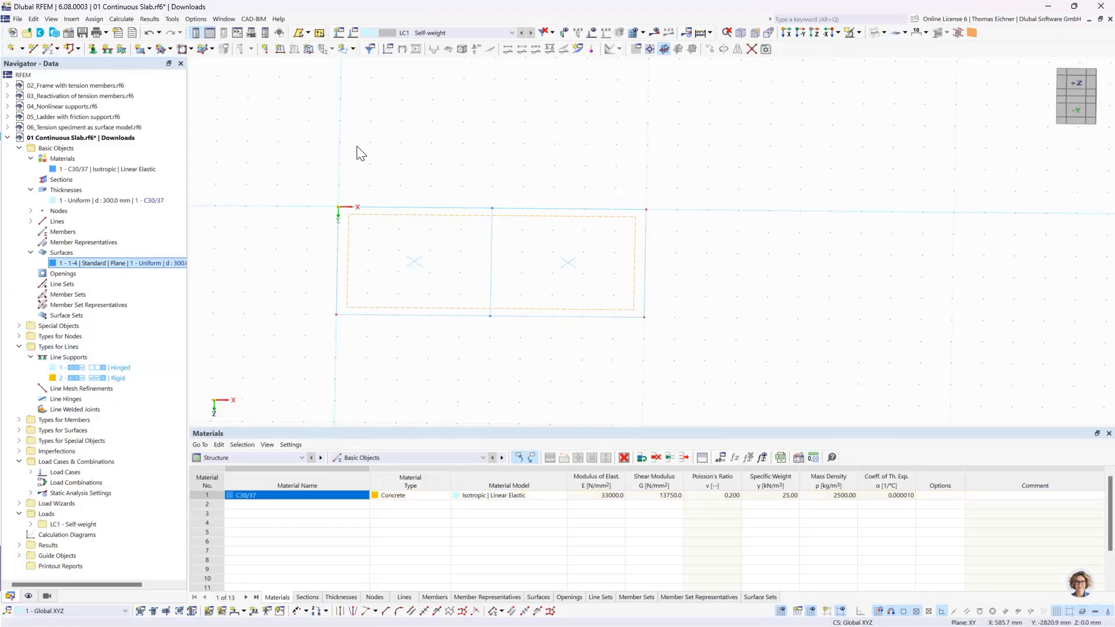
# Review the conditions of the Hinged line support and assign it to the slab's two short edges and the middle dividing line
pyautogui.click(106, 51)
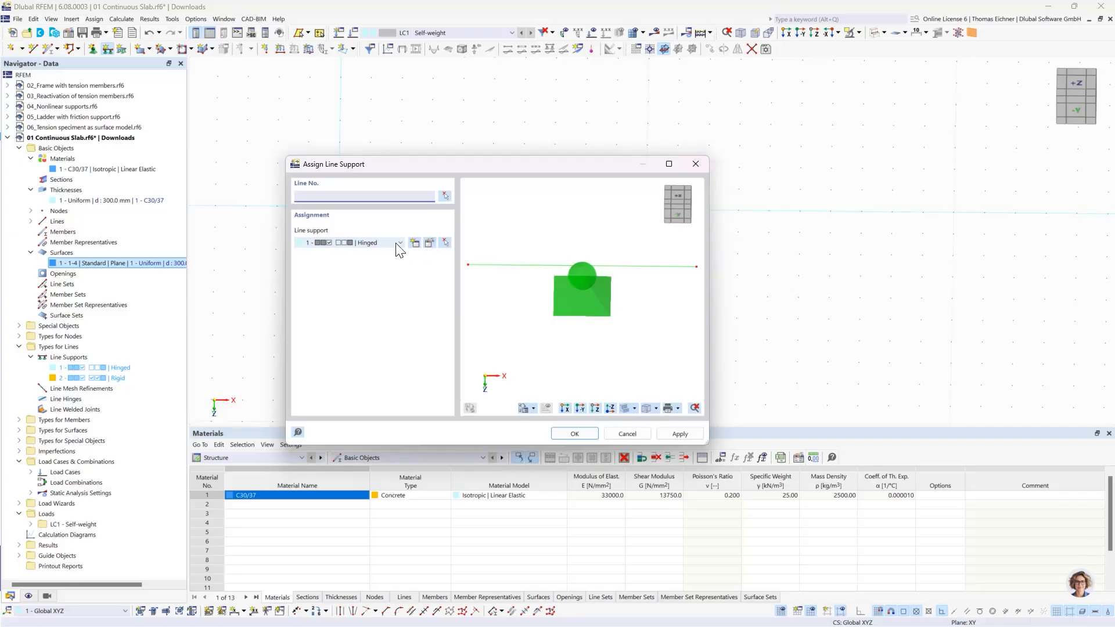
pyautogui.click(430, 242)
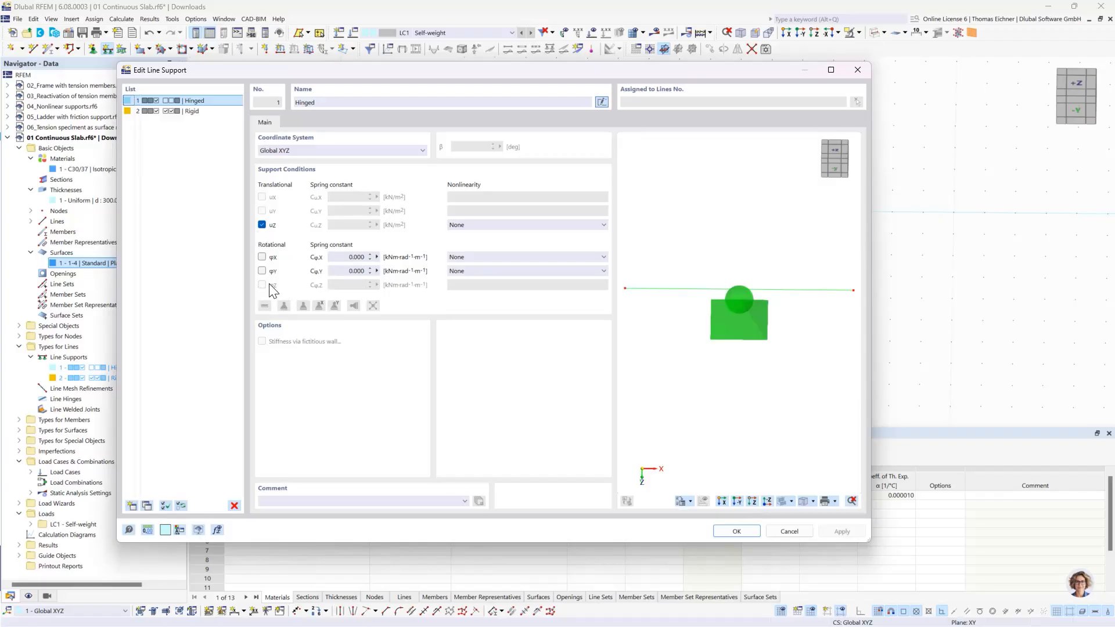
pyautogui.moveTo(326, 76); pyautogui.dragTo(622, 100)
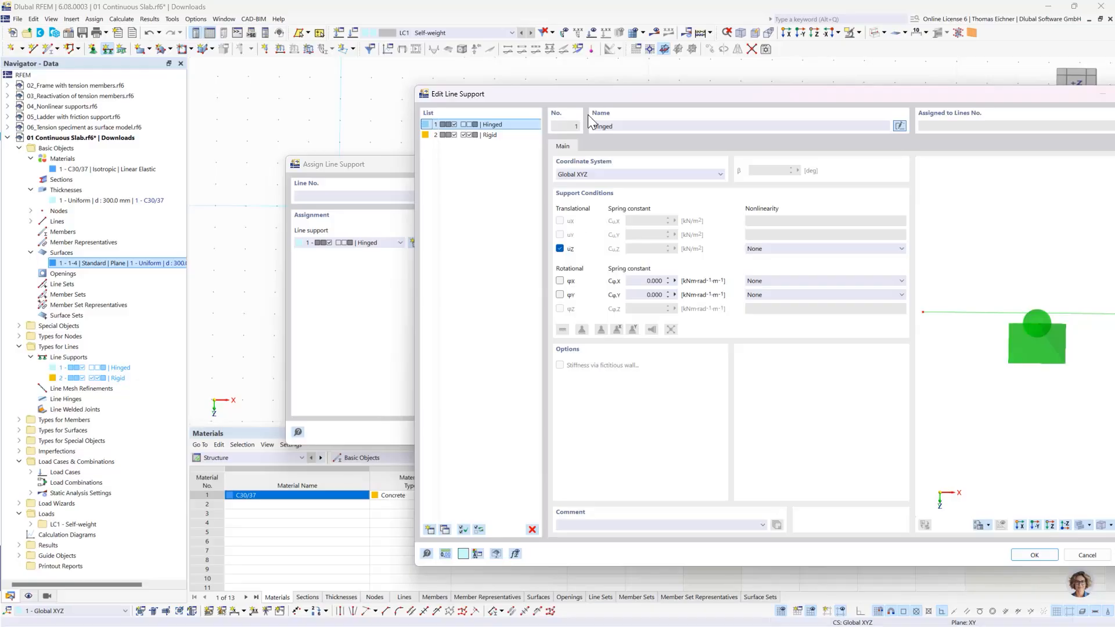
pyautogui.moveTo(576, 88); pyautogui.dragTo(319, 48)
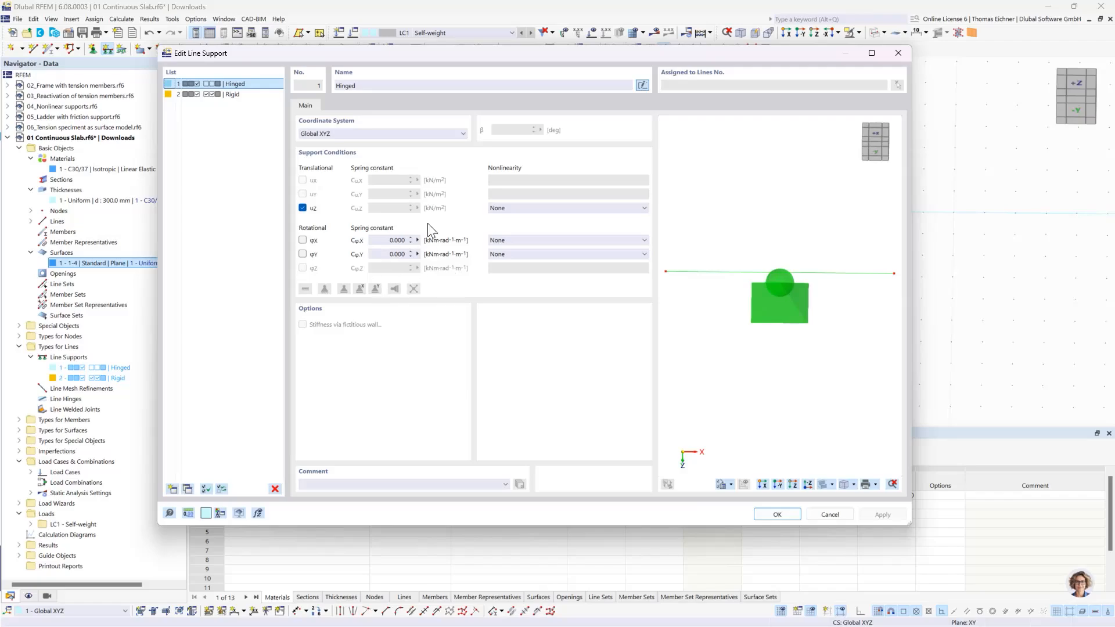
pyautogui.click(775, 514)
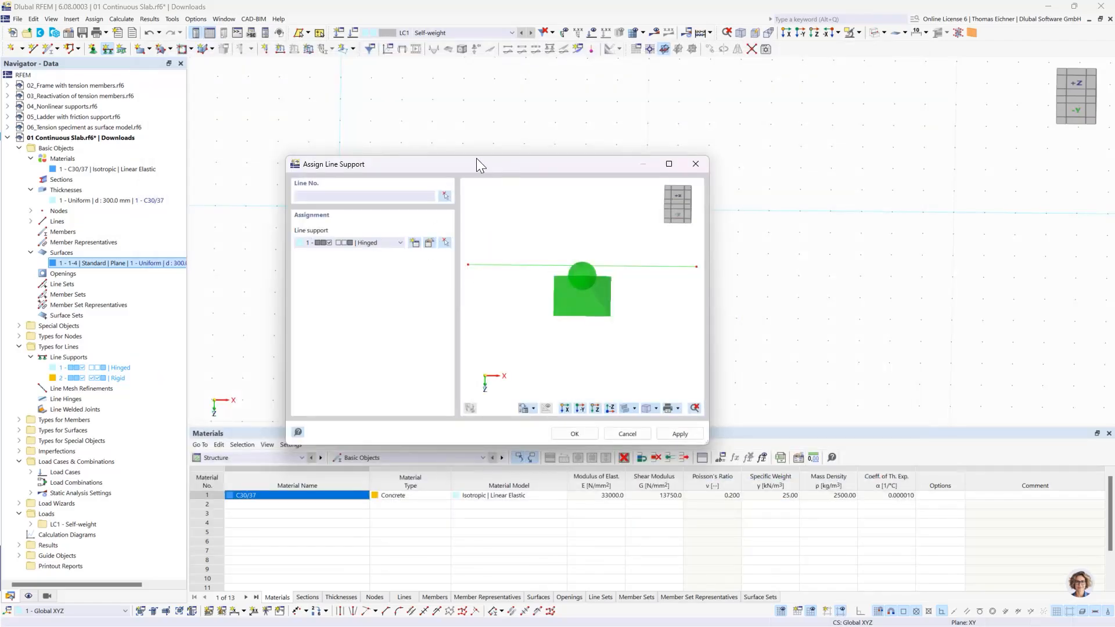
pyautogui.moveTo(476, 158); pyautogui.dragTo(250, 118)
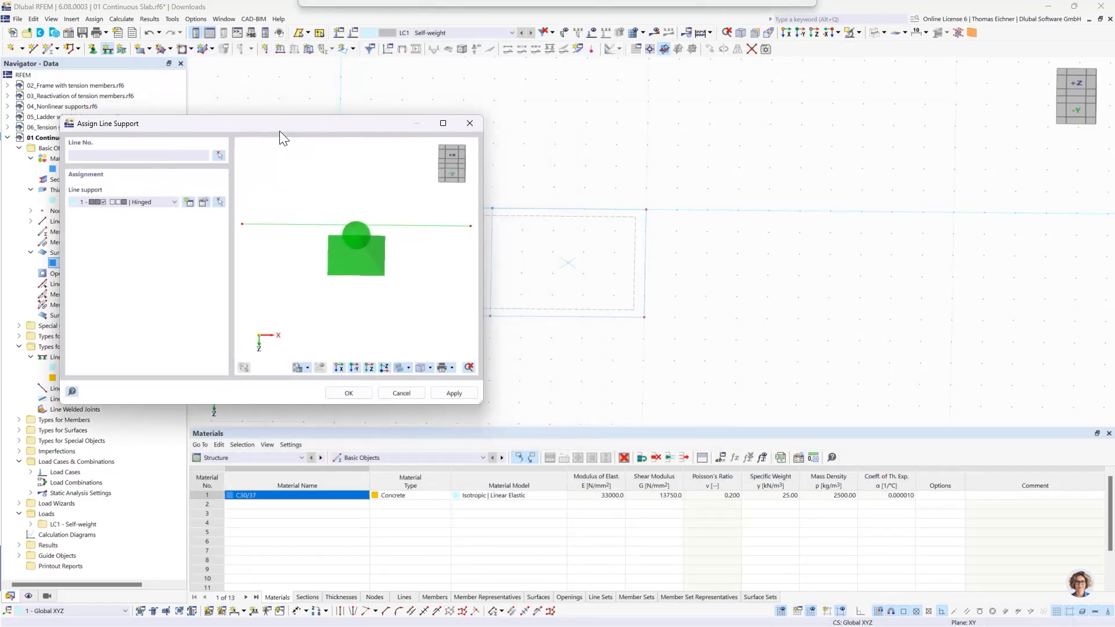
pyautogui.click(348, 393)
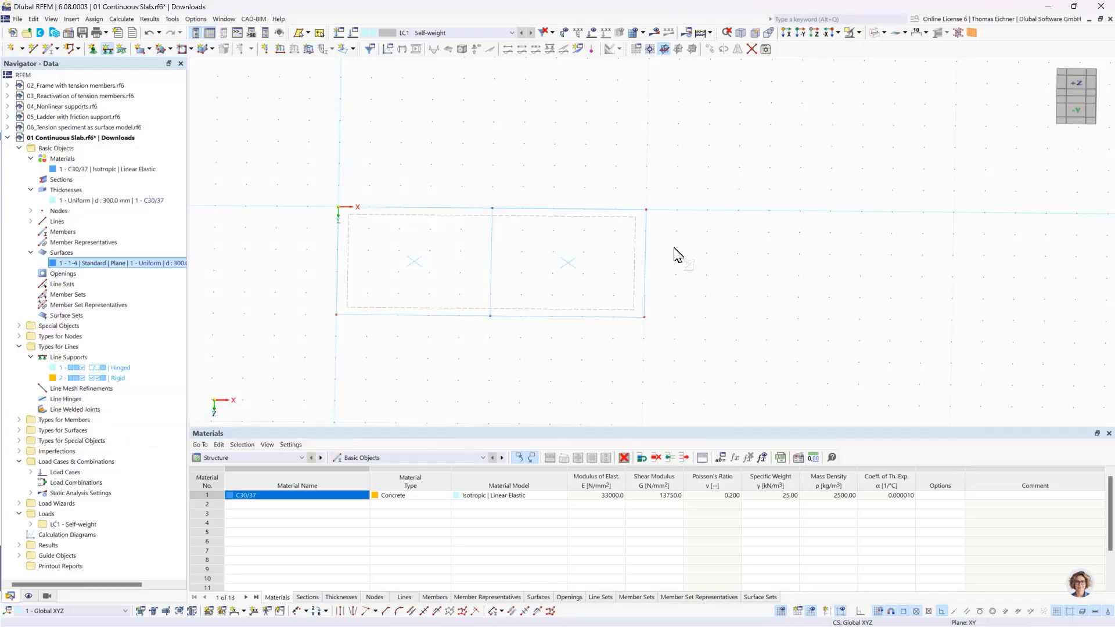
pyautogui.moveTo(674, 250); pyautogui.dragTo(294, 233)
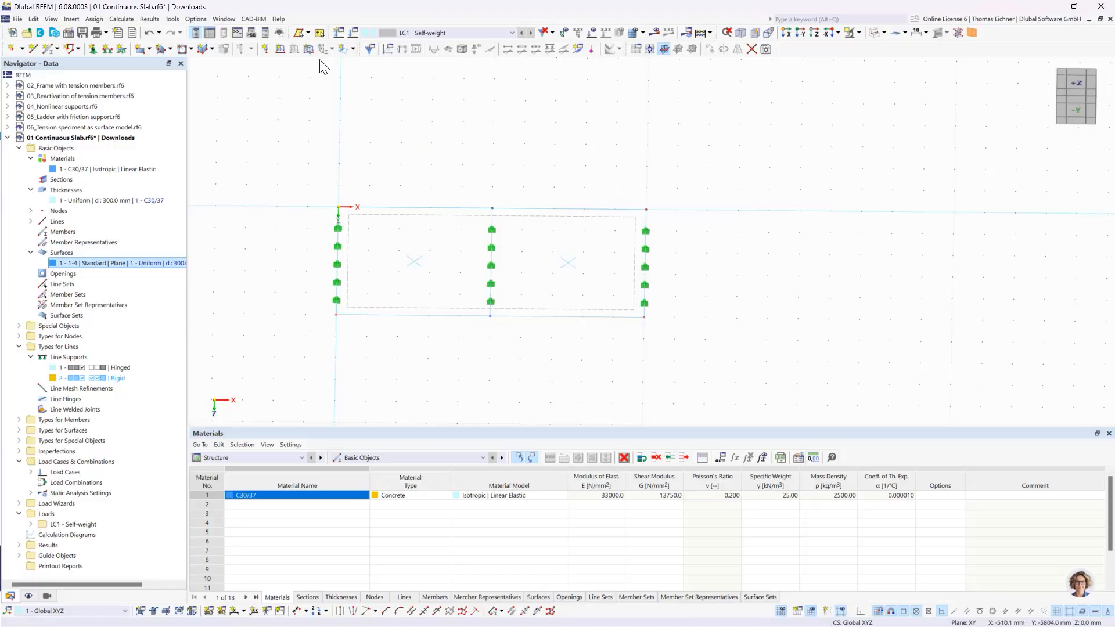
# Apply a uniform surface load of 10 kN/m² in global direction ZA to the slab in load case LC1 - Self-weight
pyautogui.click(308, 49)
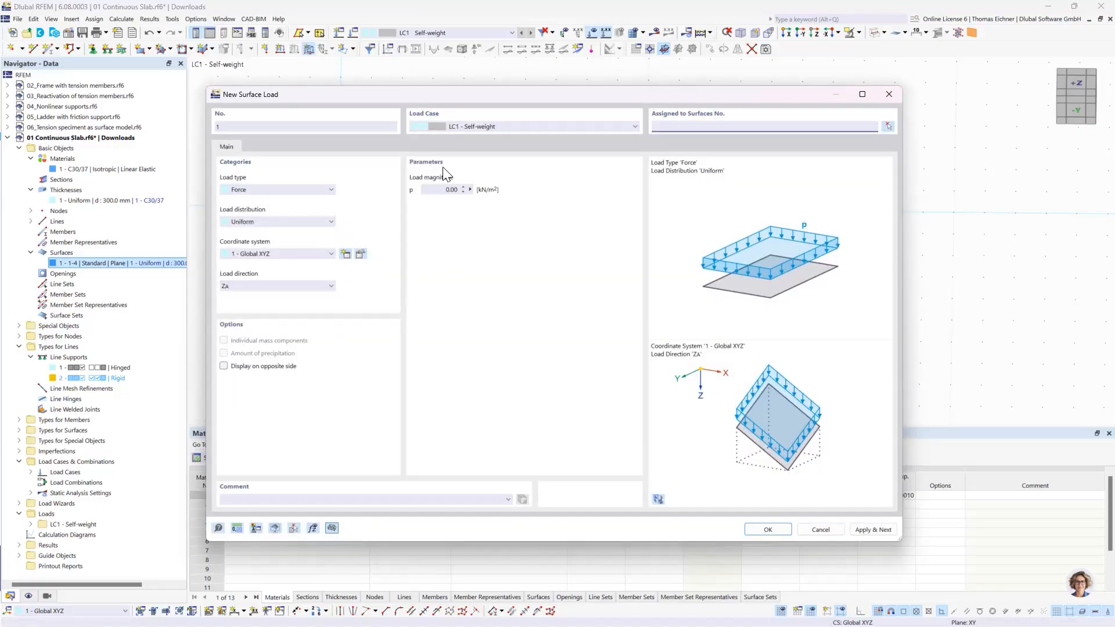
pyautogui.click(451, 190)
pyautogui.press('Tab')
pyautogui.moveTo(332, 95); pyautogui.dragTo(213, 126)
pyautogui.moveTo(666, 131); pyautogui.dragTo(649, 141)
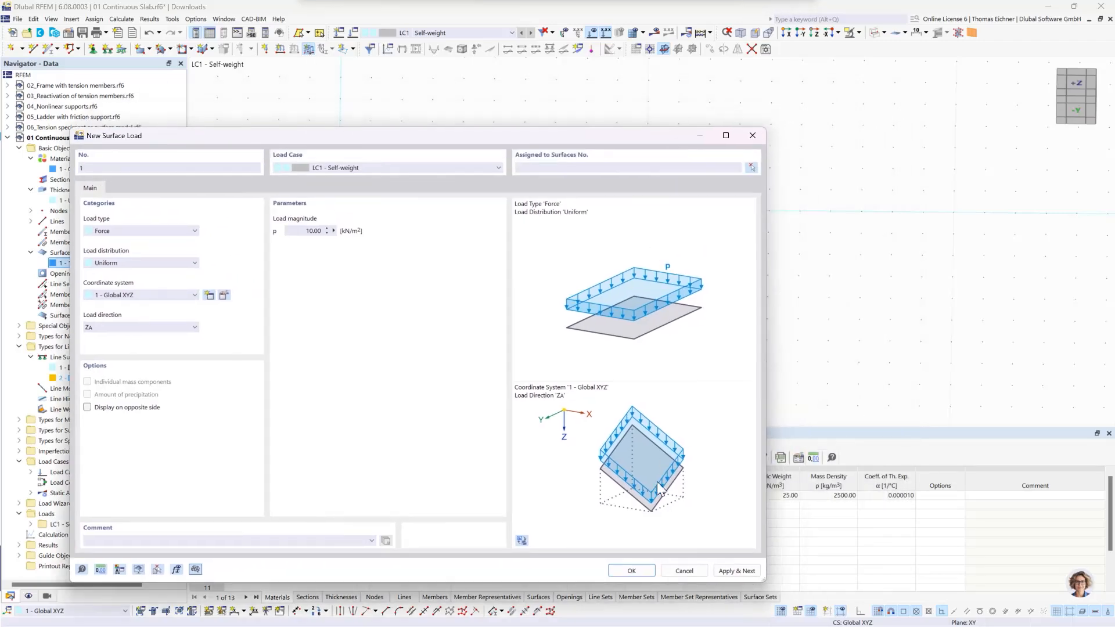
pyautogui.click(630, 570)
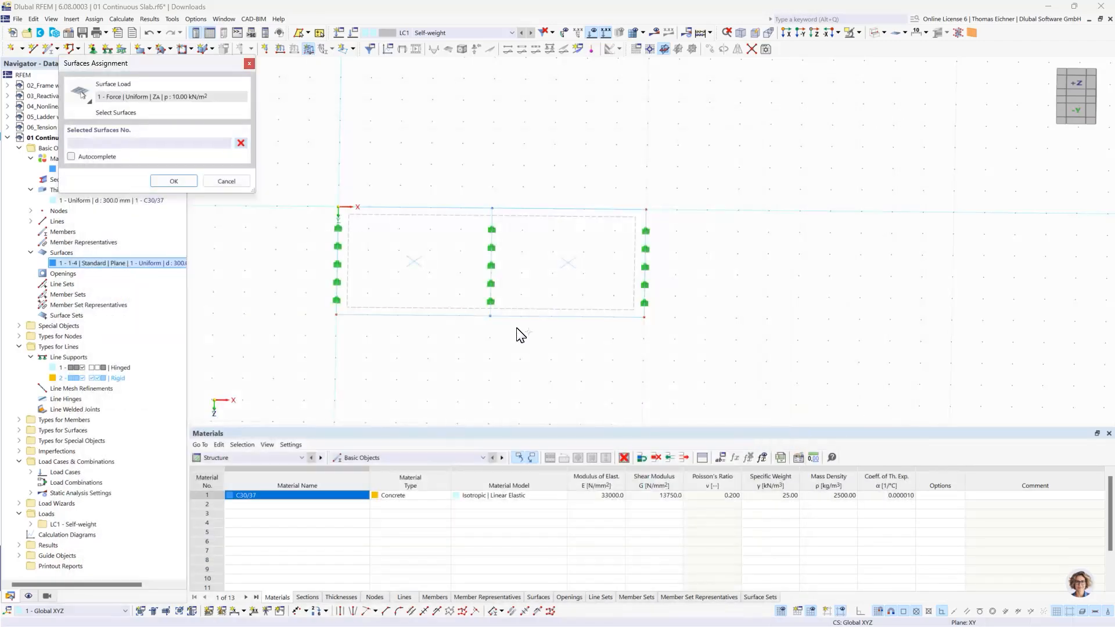
pyautogui.click(420, 223)
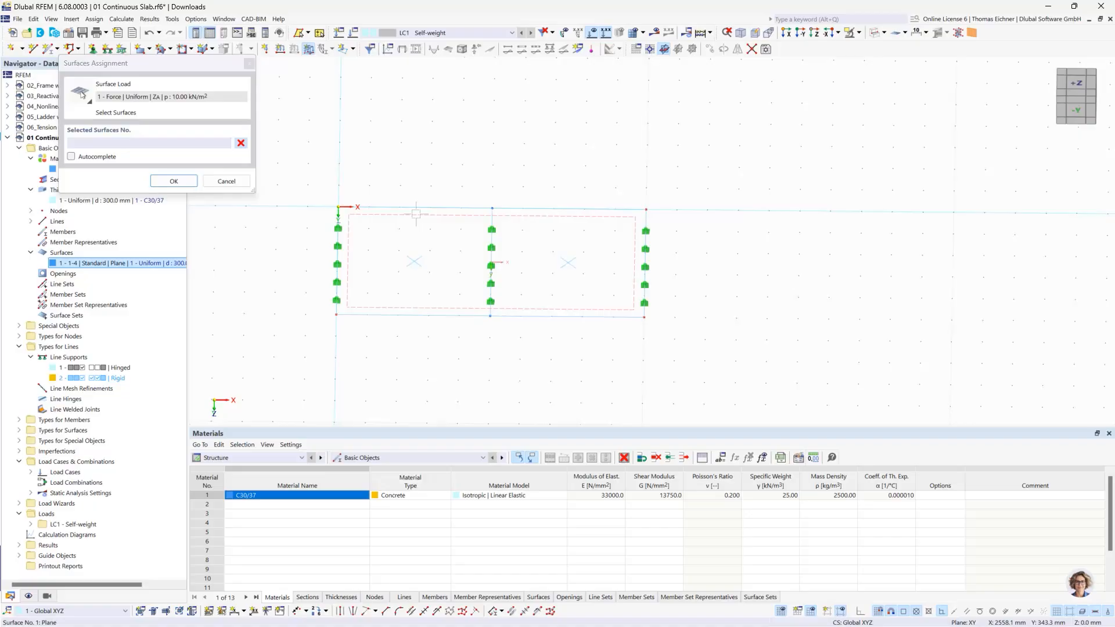
pyautogui.click(174, 181)
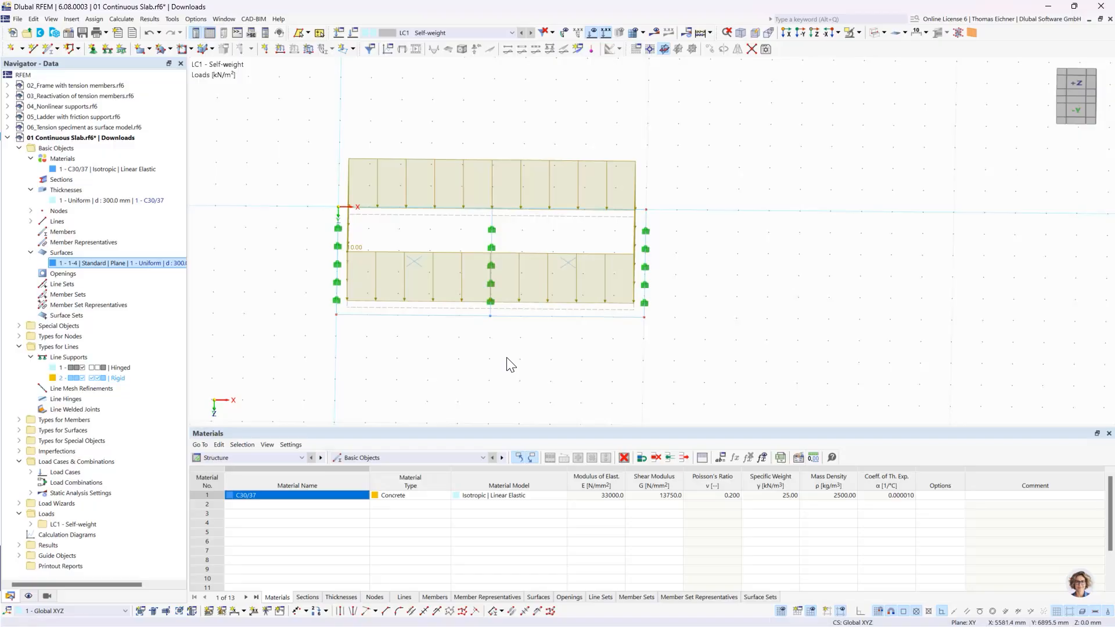
# Enlarge the displayed size of the line support symbols slightly
pyautogui.scroll(2, 687, 297)
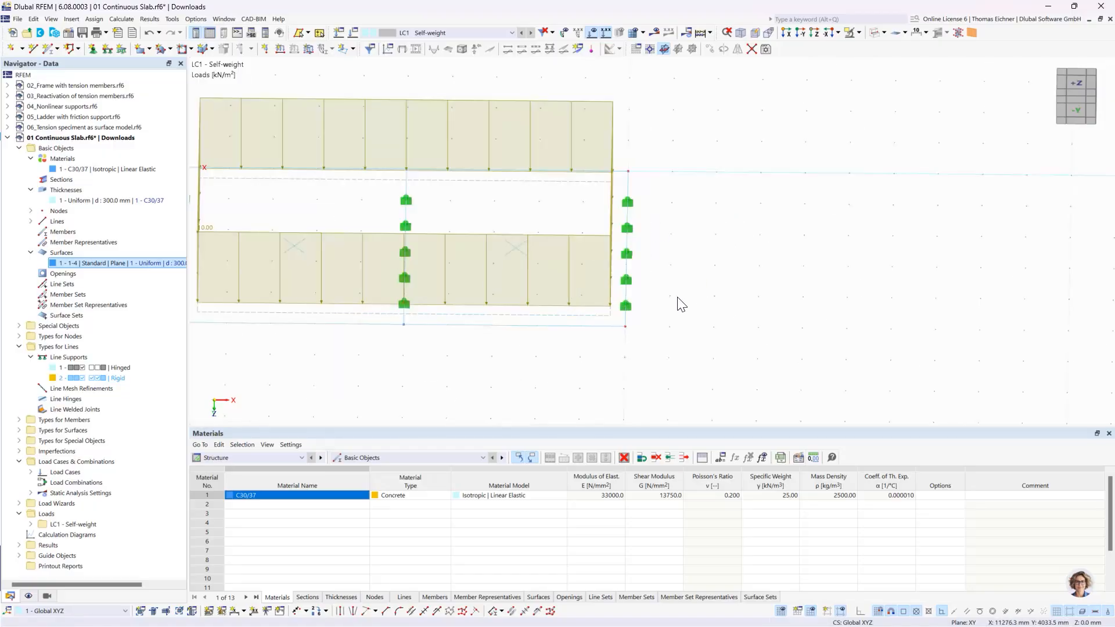
pyautogui.scroll(-1, 677, 297)
pyautogui.moveTo(699, 285); pyautogui.dragTo(704, 289, button='middle')
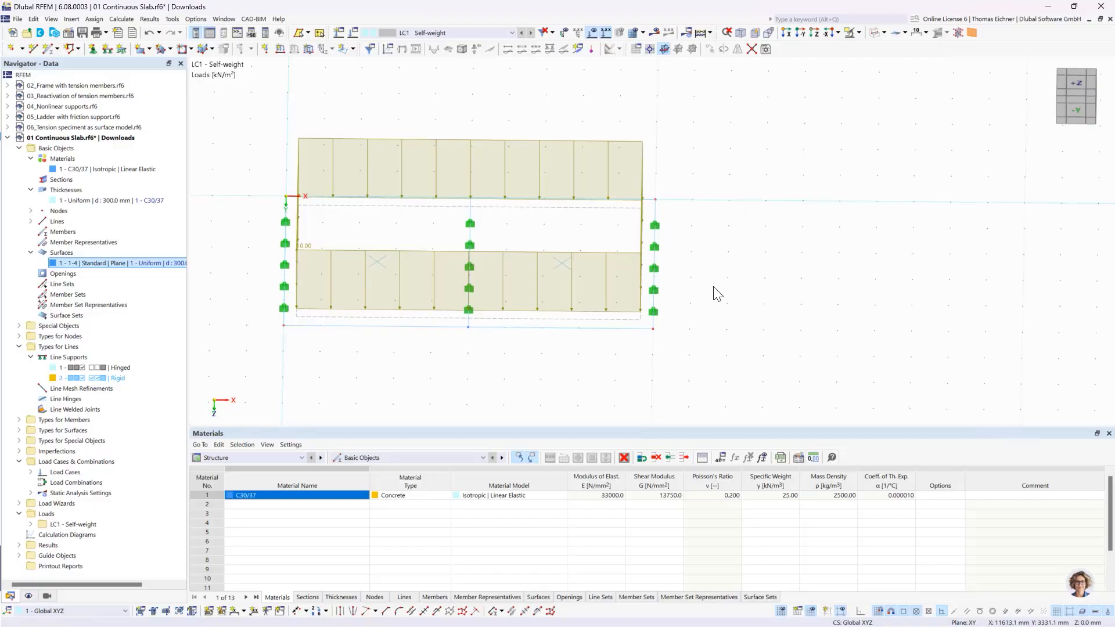
pyautogui.rightClick(660, 249)
pyautogui.moveTo(708, 344); pyautogui.dragTo(730, 346)
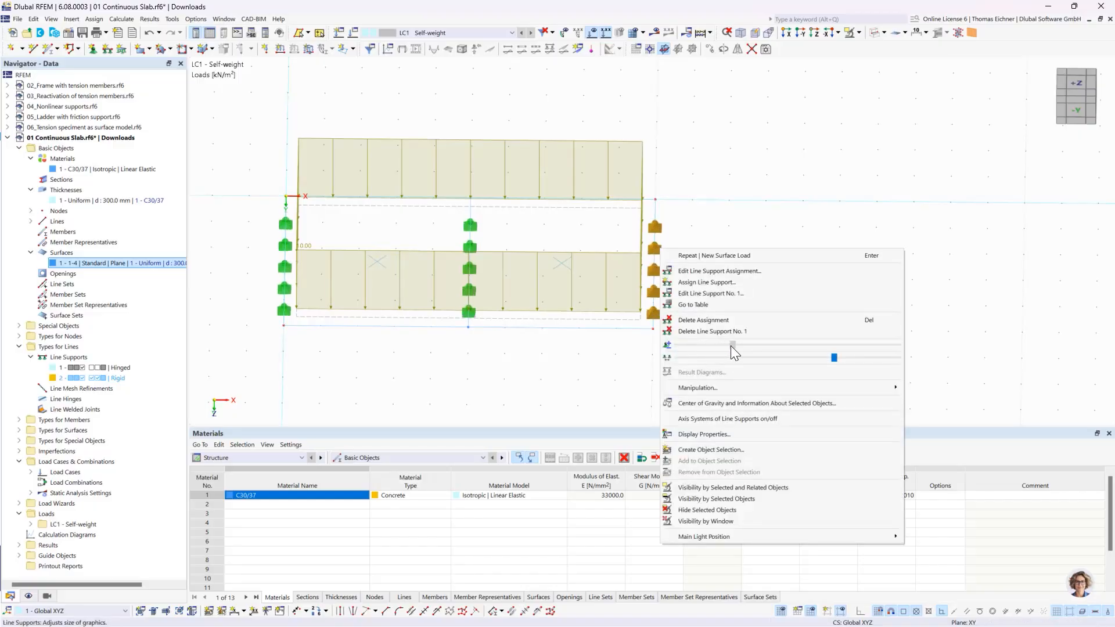
pyautogui.press('Escape')
# Adjust the display scaling of the slab's surface load and clear the selection
pyautogui.rightClick(642, 144)
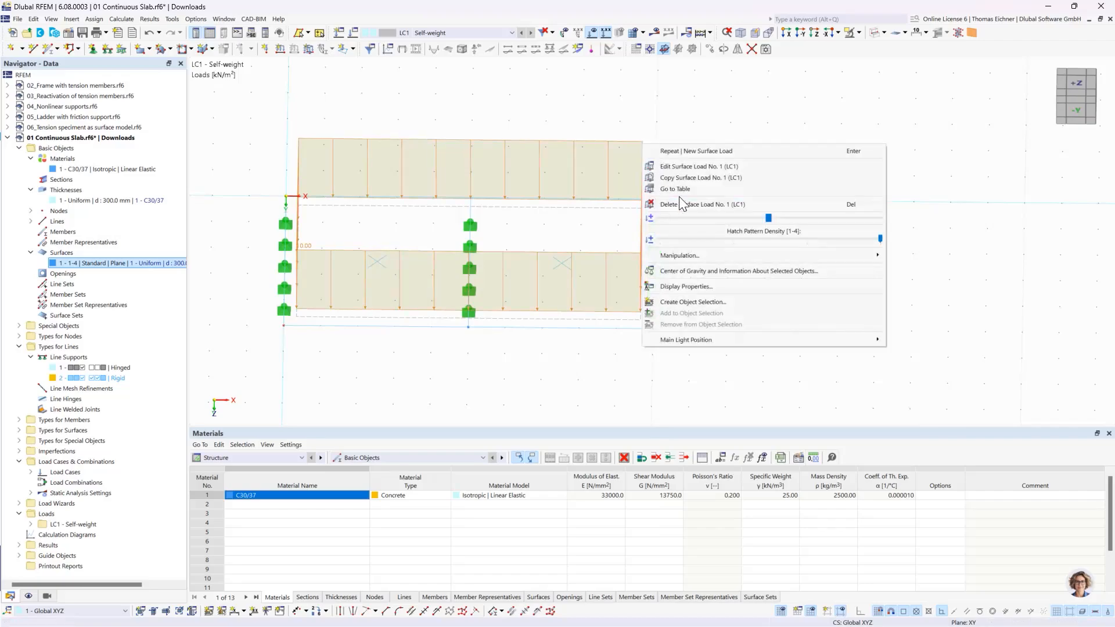
pyautogui.moveTo(788, 225); pyautogui.dragTo(736, 223)
pyautogui.click(967, 193)
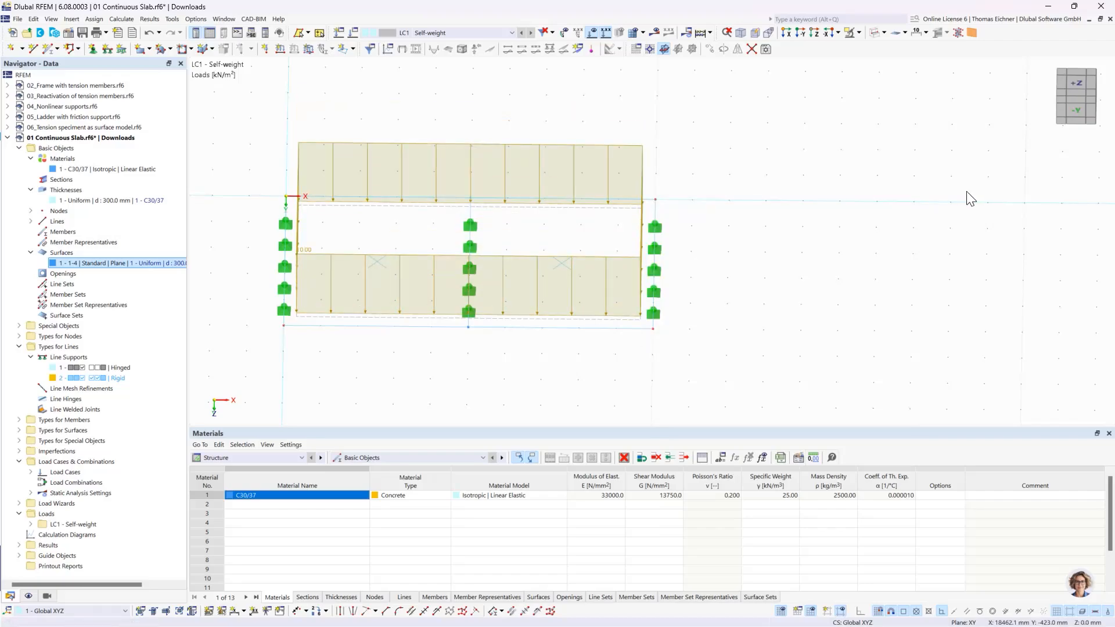
pyautogui.click(655, 227)
pyautogui.click(745, 331)
# Switch the model display from wireframe back to solid mode, keeping free space around the slab in view
pyautogui.scroll(-5, 313, 345)
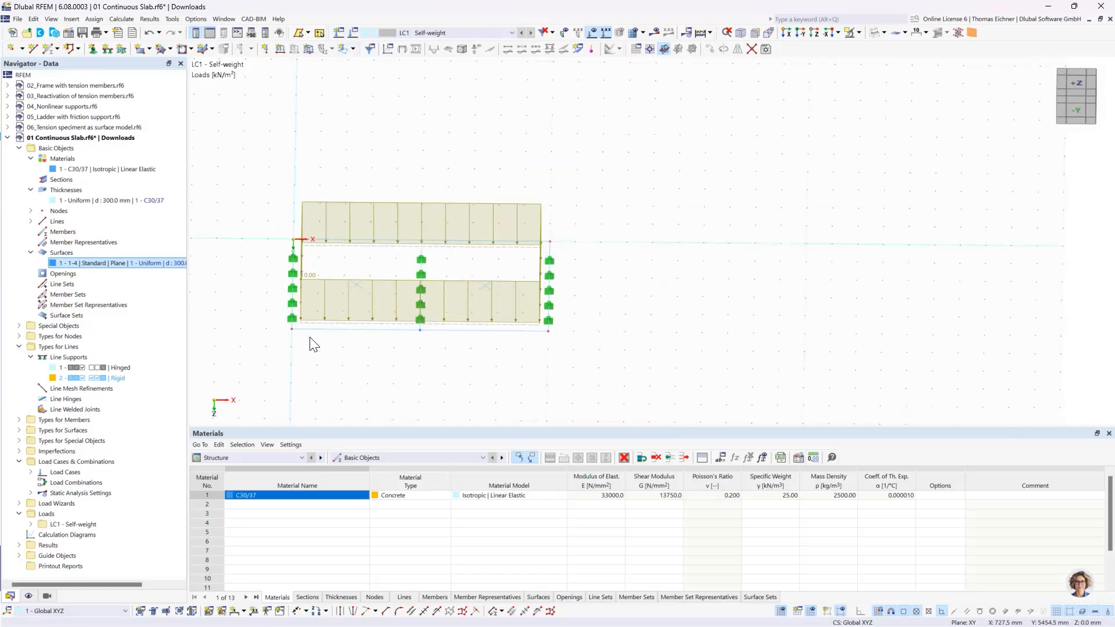
pyautogui.moveTo(717, 307); pyautogui.dragTo(716, 250, button='middle')
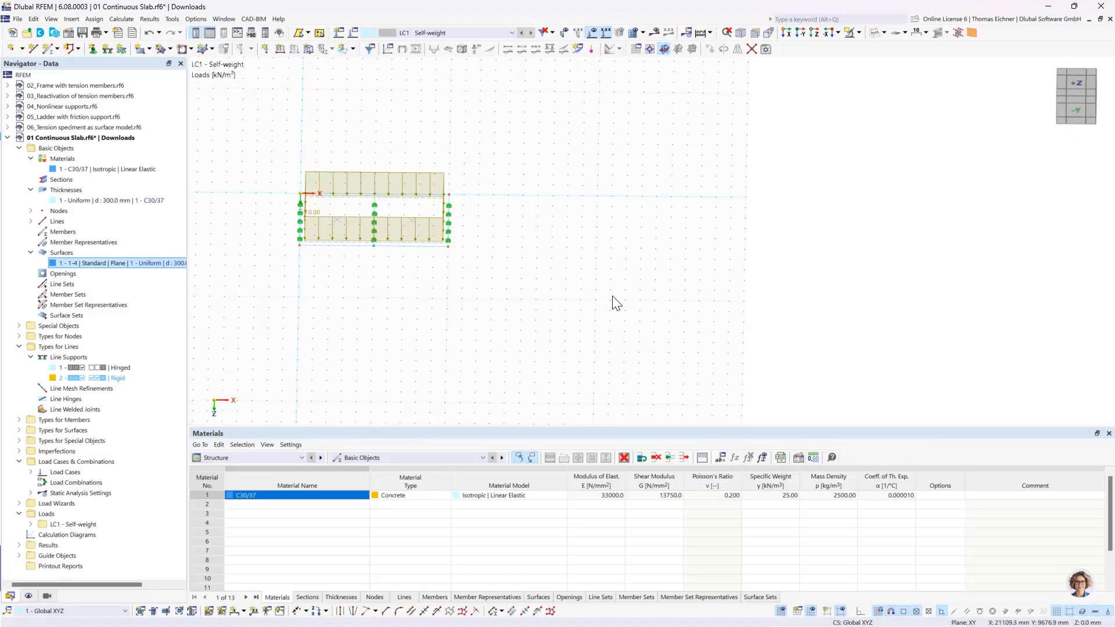
pyautogui.scroll(-1, 611, 297)
pyautogui.moveTo(524, 257); pyautogui.dragTo(475, 296, button='middle')
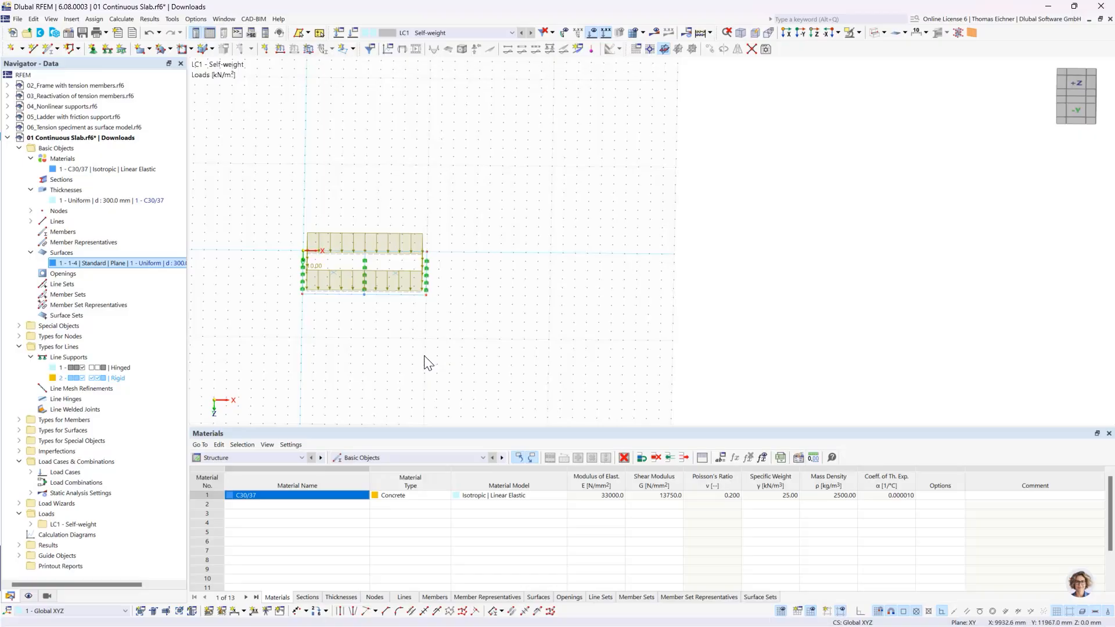
pyautogui.moveTo(540, 286); pyautogui.dragTo(486, 292, button='middle')
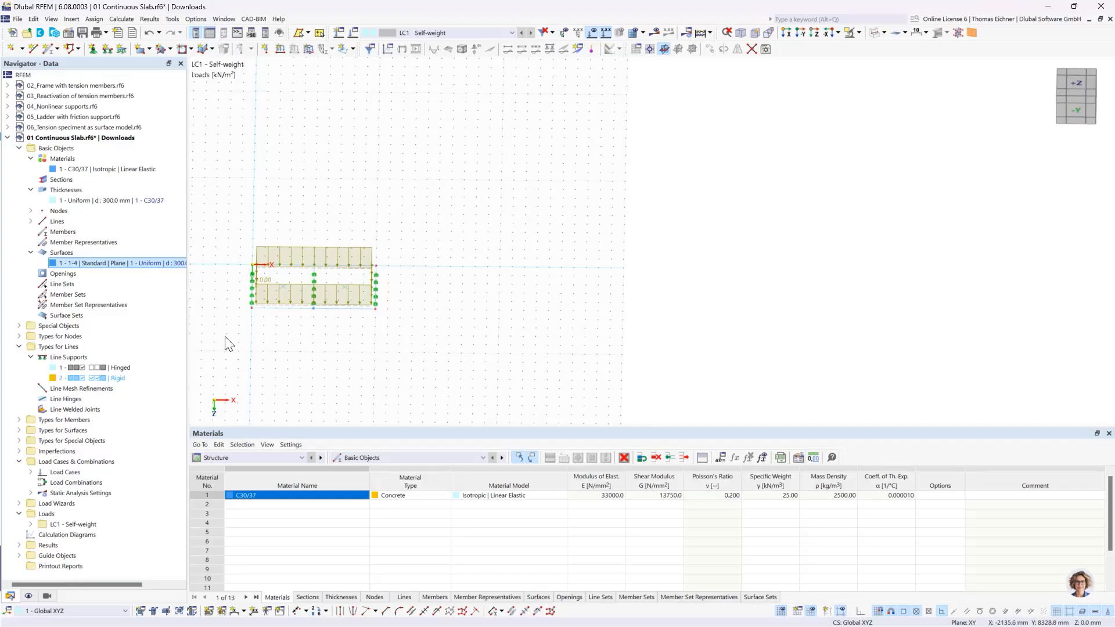
pyautogui.moveTo(226, 338); pyautogui.dragTo(355, 335)
pyautogui.click(873, 32)
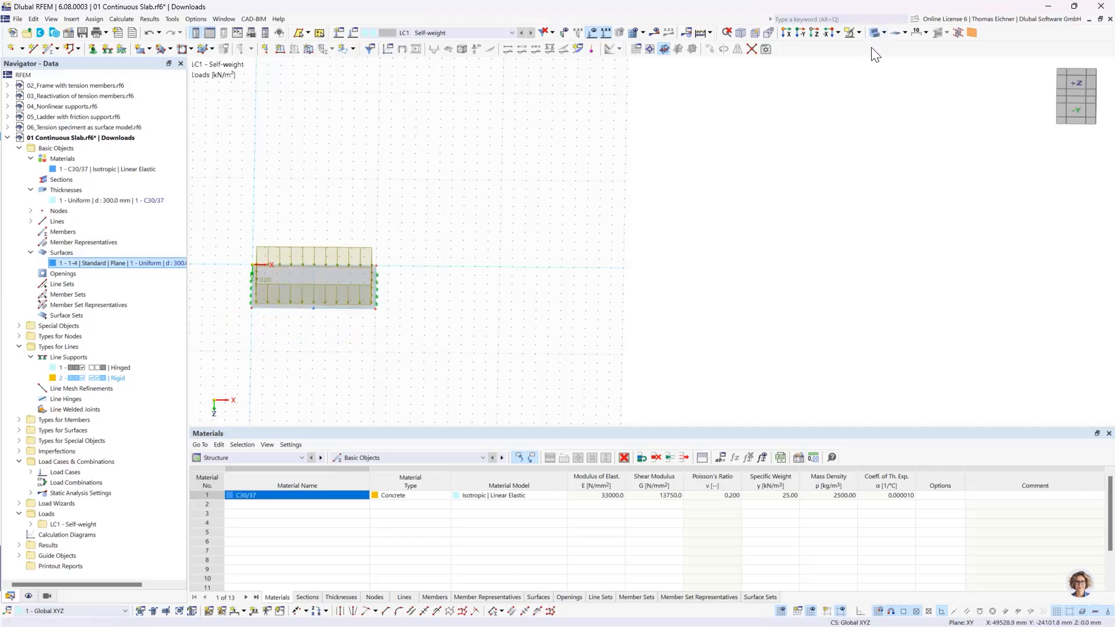
pyautogui.click(874, 32)
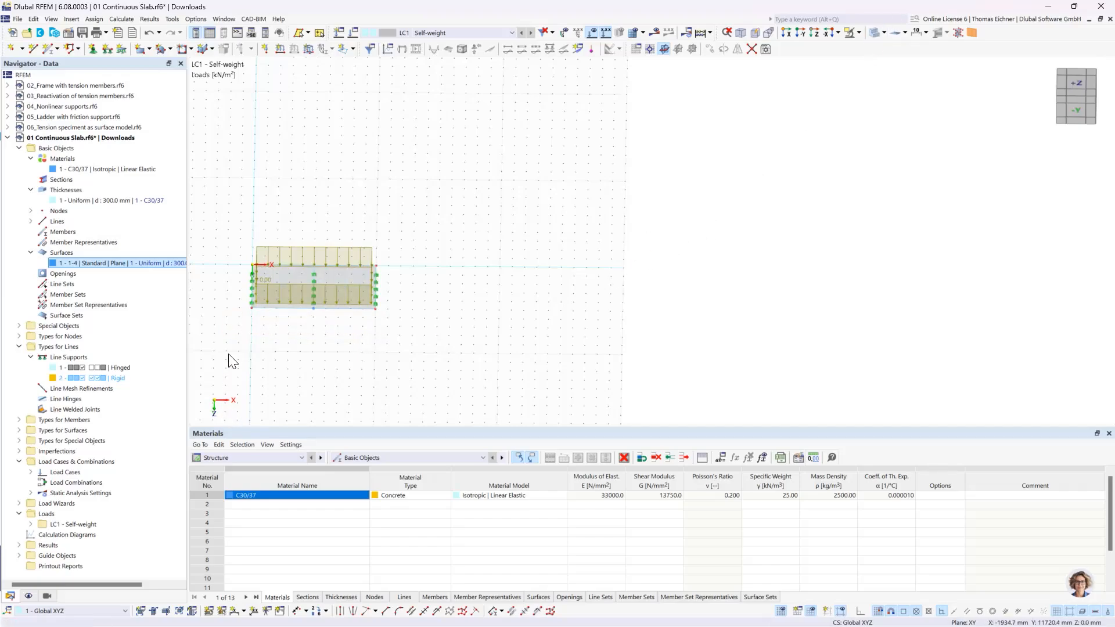
# Select the whole slab together with its line supports and surface load and open Move/Copy for the selection
pyautogui.moveTo(225, 352); pyautogui.dragTo(462, 209)
pyautogui.rightClick(420, 205)
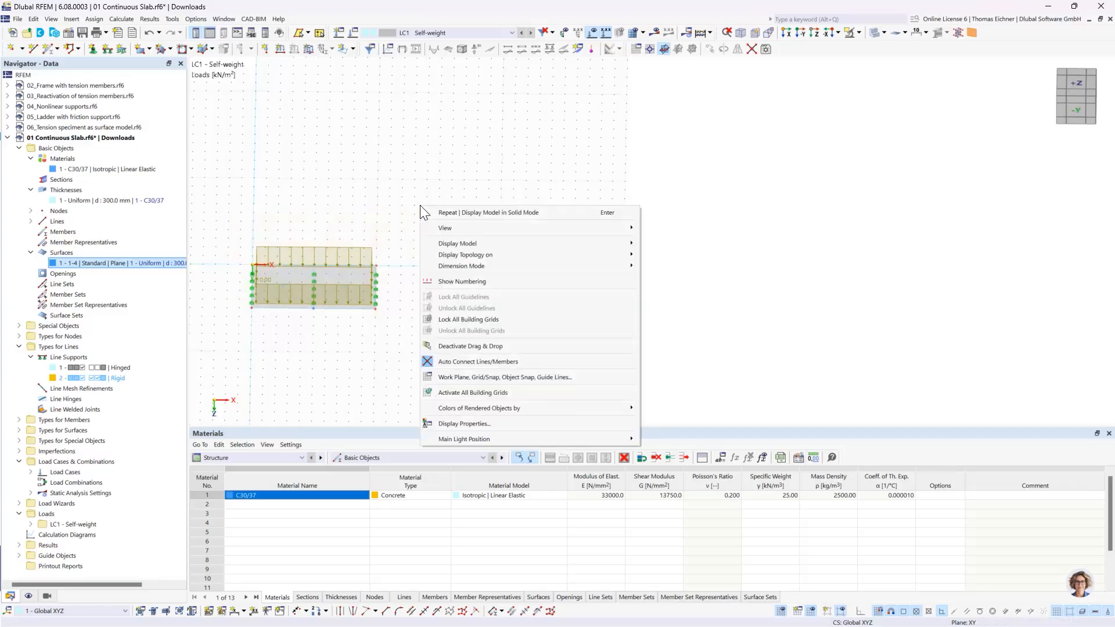
pyautogui.click(391, 211)
pyautogui.moveTo(232, 346); pyautogui.dragTo(478, 161)
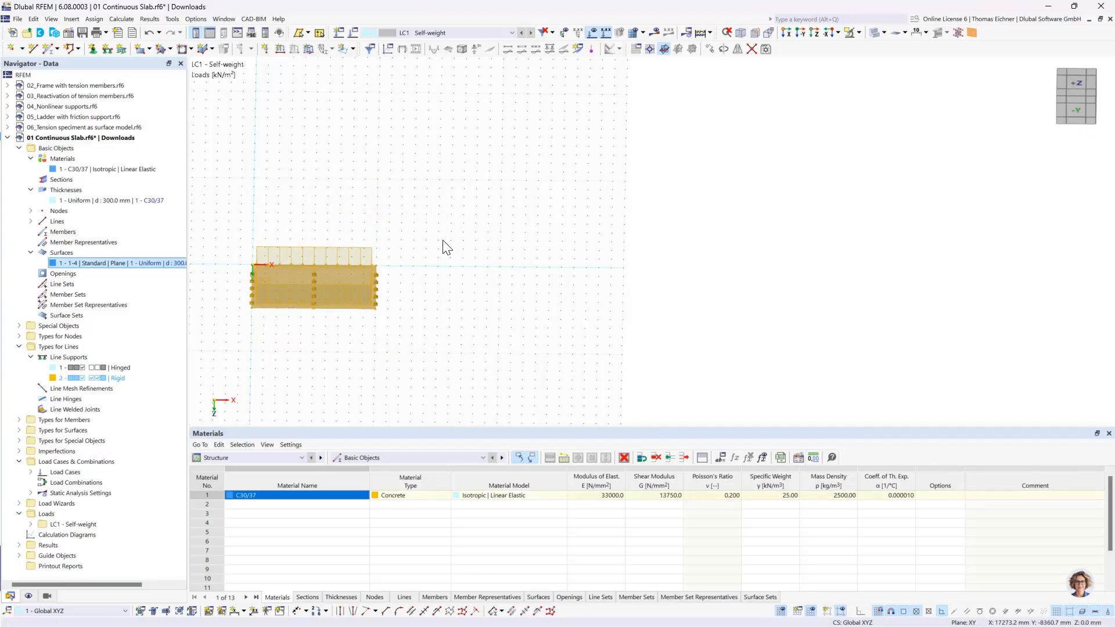
pyautogui.rightClick(363, 292)
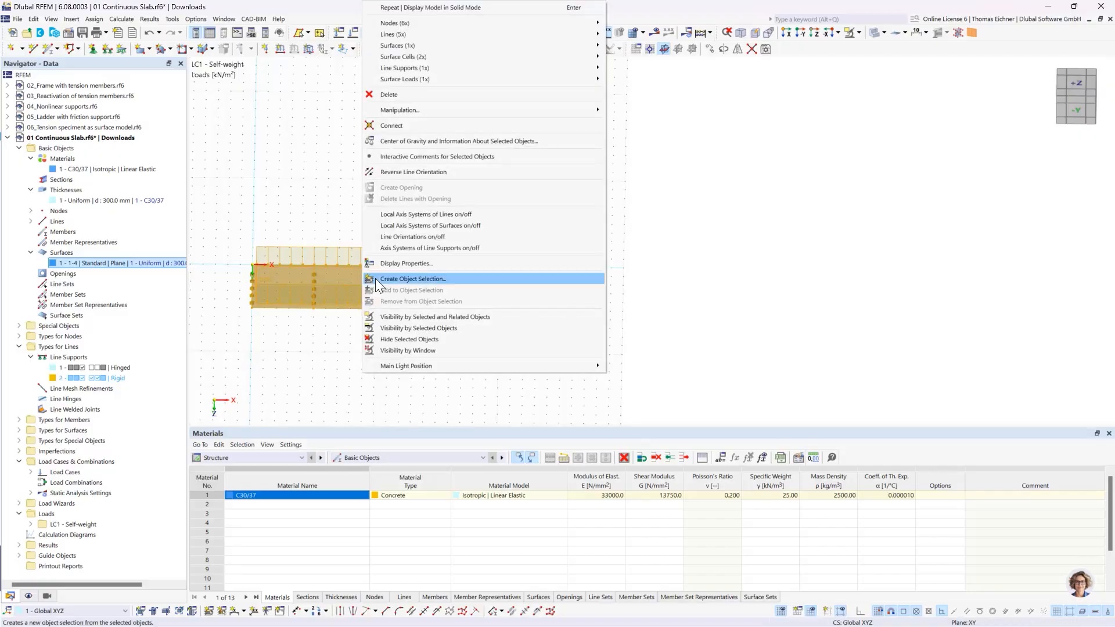
pyautogui.moveTo(409, 109)
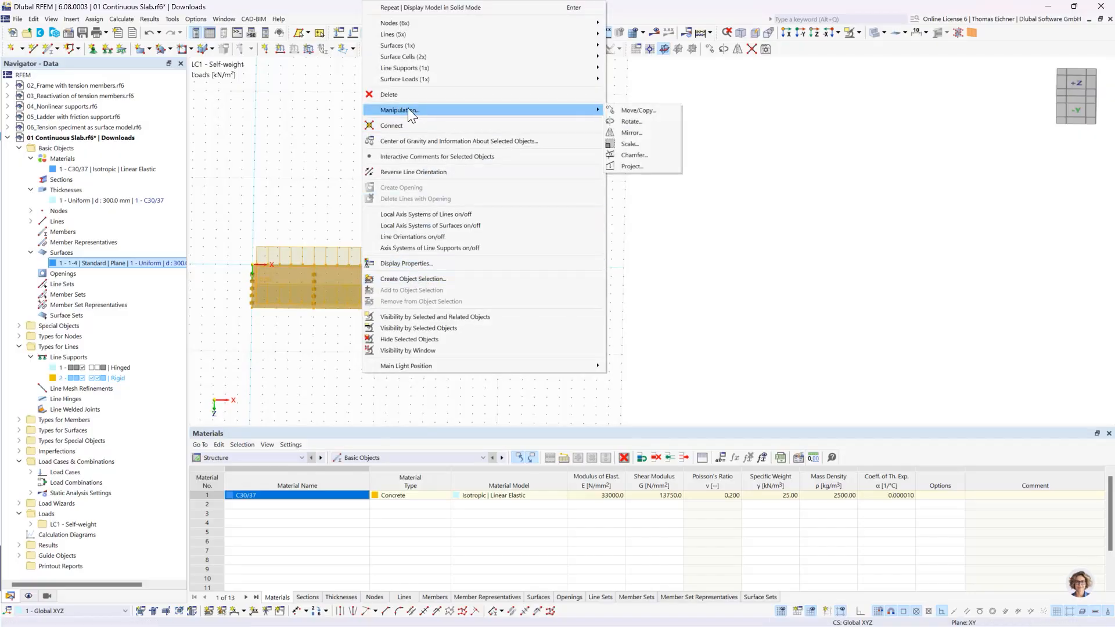
pyautogui.click(632, 113)
pyautogui.moveTo(558, 173); pyautogui.dragTo(679, 149)
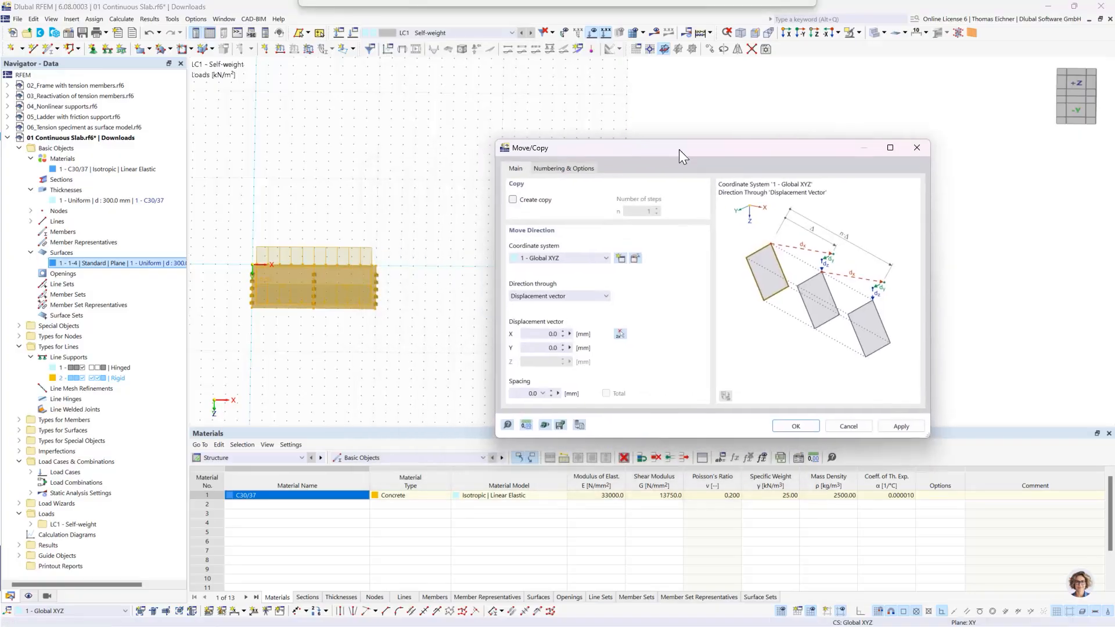
# Enable creating copies of the selected slab and set the number of steps to 3
pyautogui.click(514, 201)
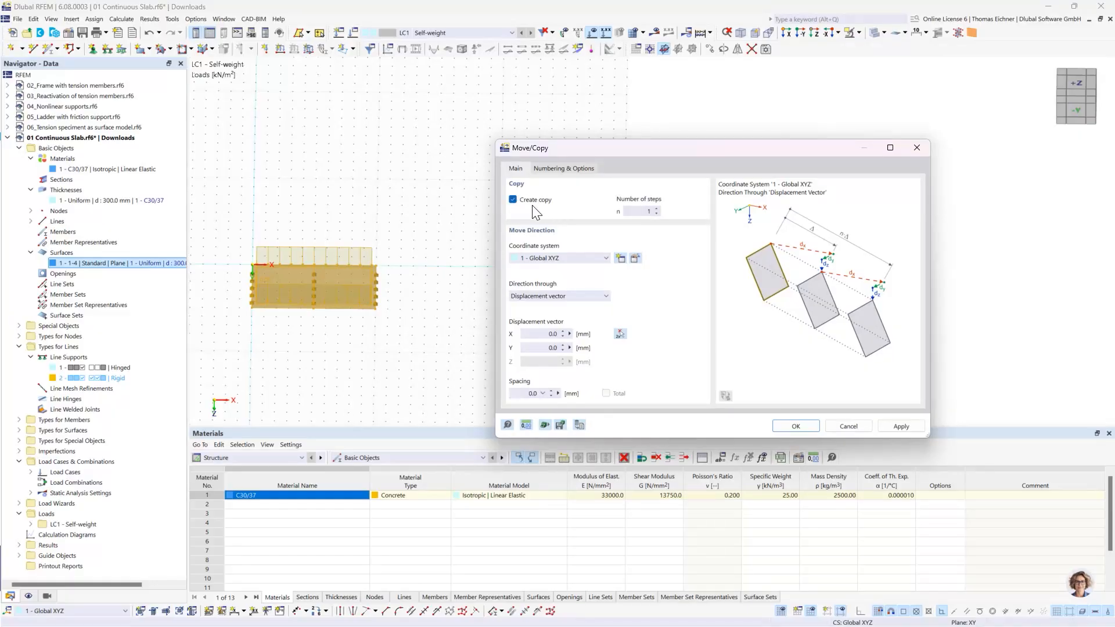
pyautogui.click(644, 212)
pyautogui.hotkey('ctrl', 'a')
pyautogui.write('3')
pyautogui.click(527, 328)
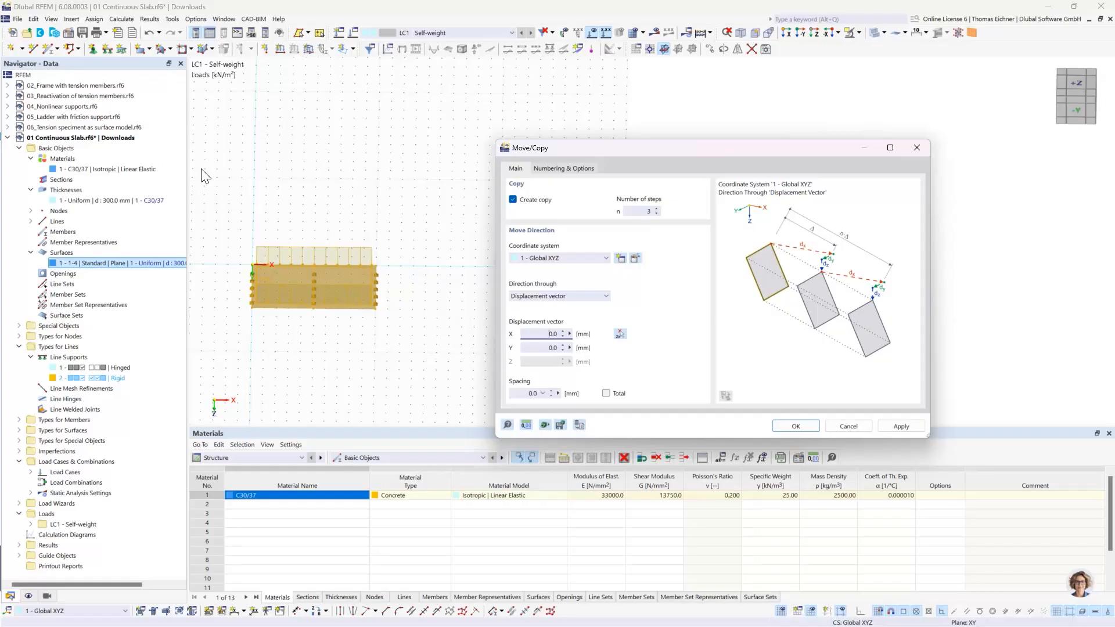
# Change the model's length unit to m in the units and decimal places settings
pyautogui.click(524, 425)
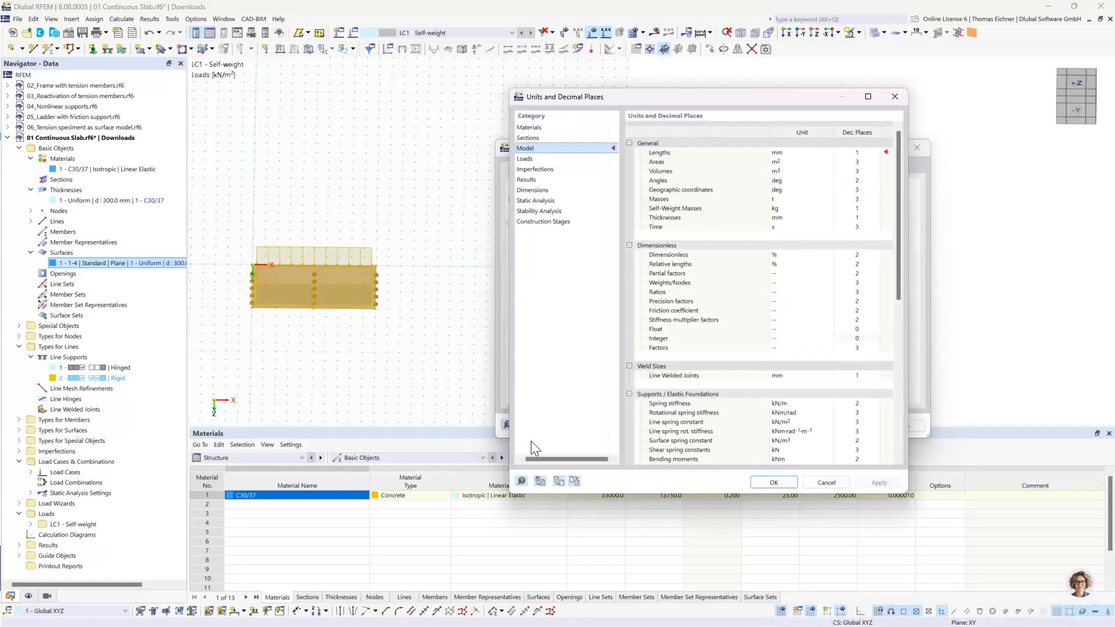
pyautogui.moveTo(603, 97); pyautogui.dragTo(181, 91)
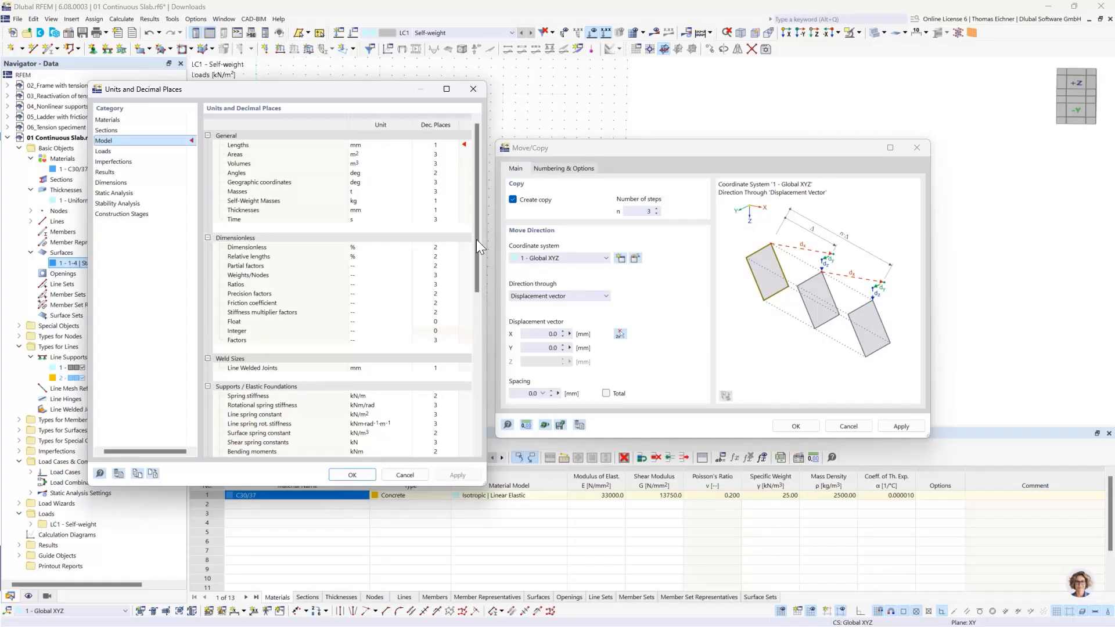
pyautogui.click(366, 144)
pyautogui.click(399, 145)
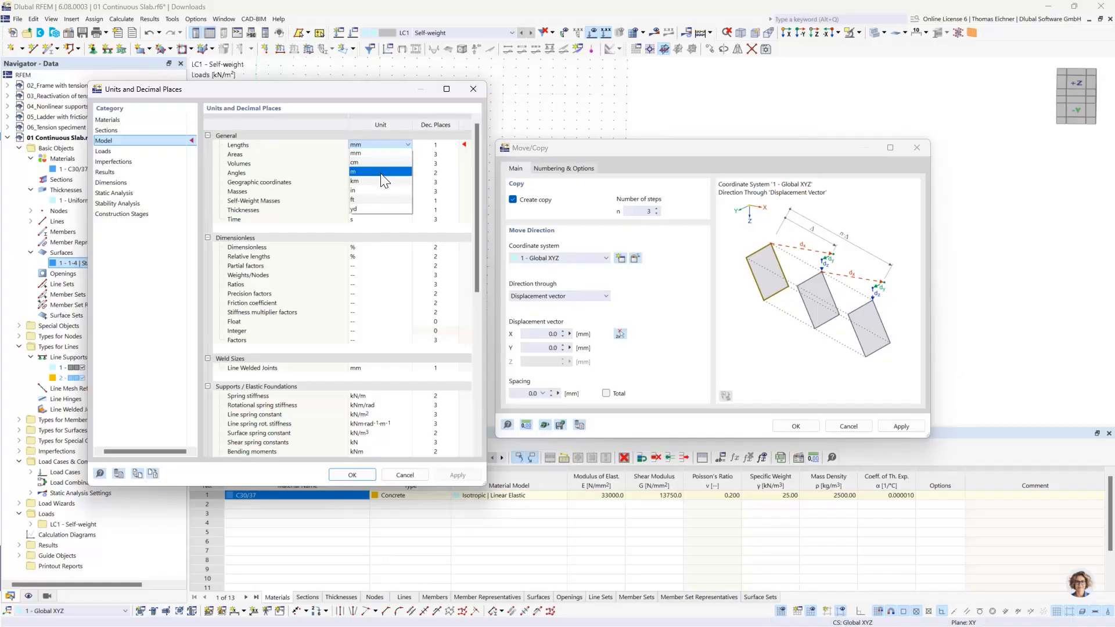
pyautogui.click(381, 172)
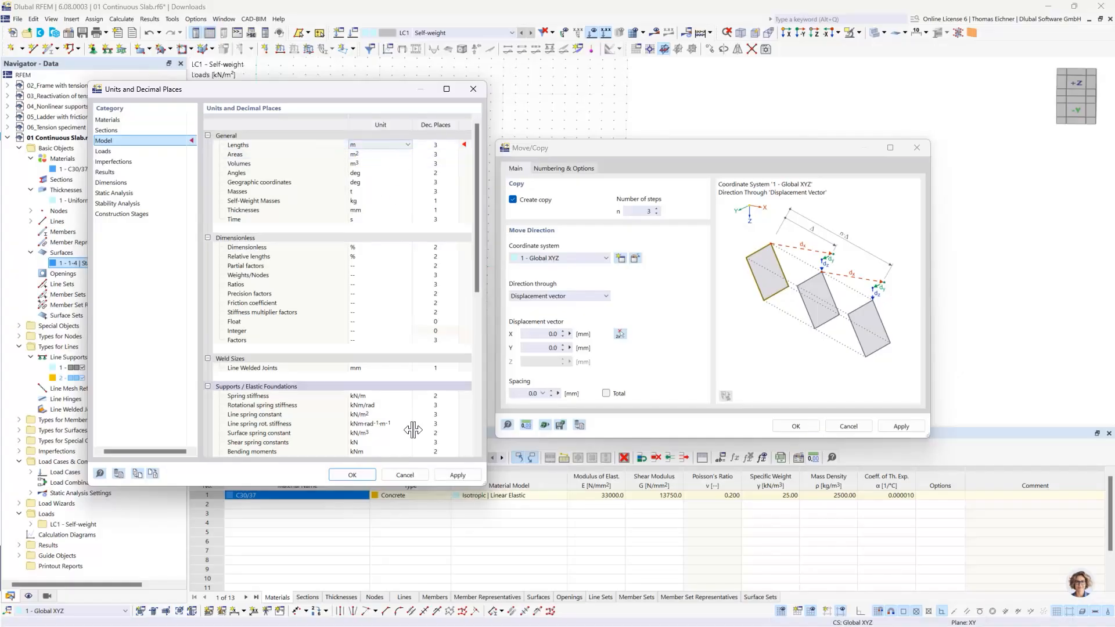
pyautogui.click(359, 475)
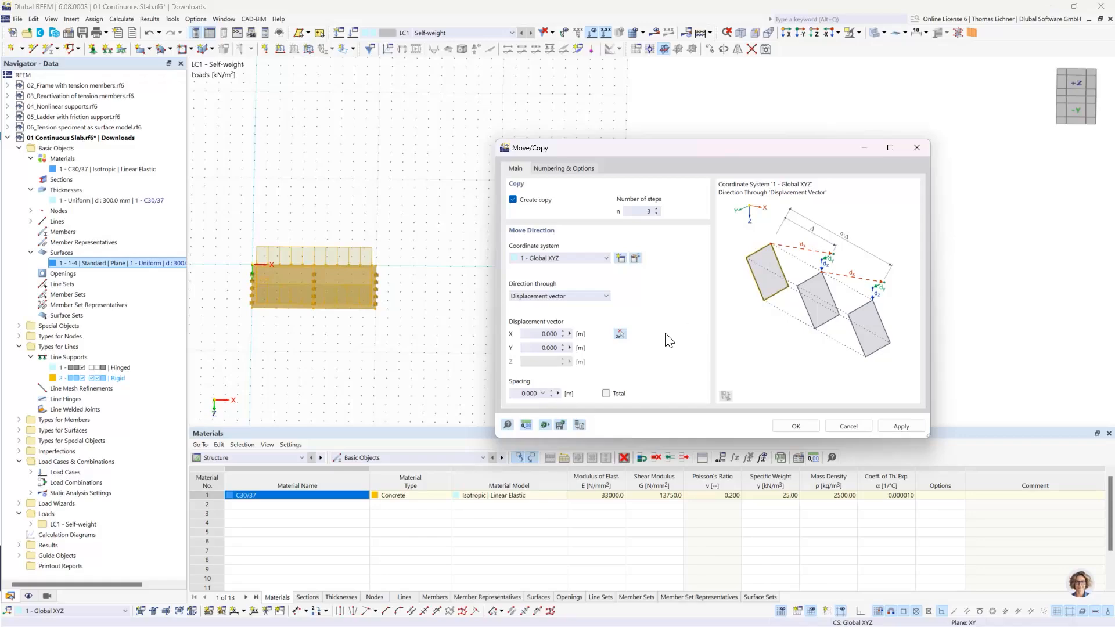
# Set the displacement vector to 15 m in X and create the slab copies
pyautogui.click(534, 335)
pyautogui.doubleClick(543, 334)
pyautogui.write('15')
pyautogui.click(542, 348)
pyautogui.click(548, 335)
pyautogui.click(794, 426)
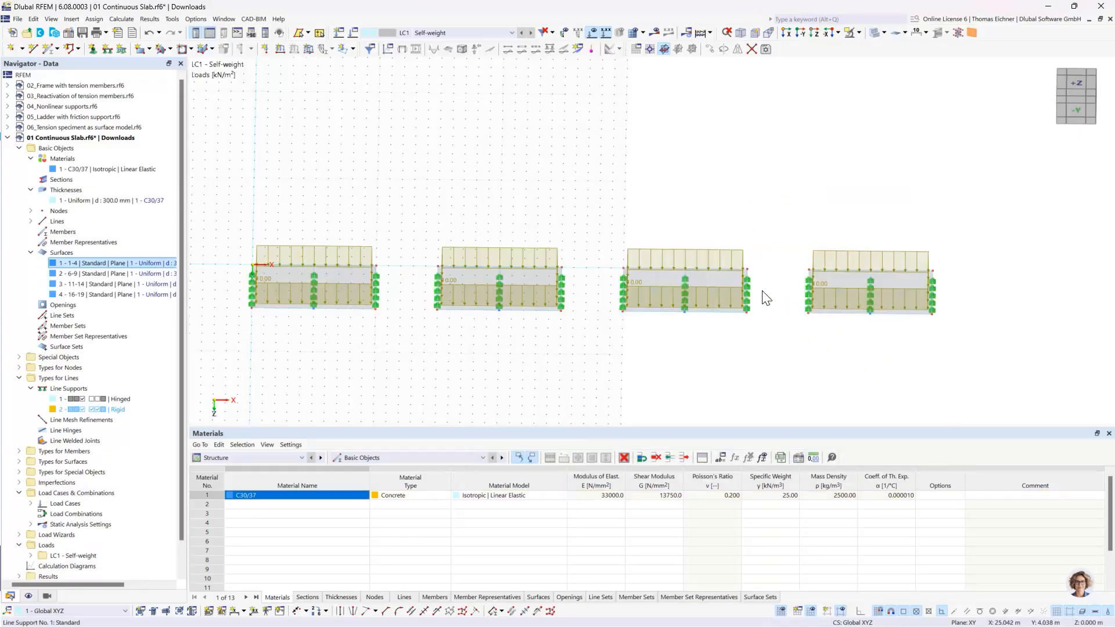
# Examine the row of copied slabs from above
pyautogui.scroll(-1, 919, 288)
pyautogui.scroll(-2, 918, 288)
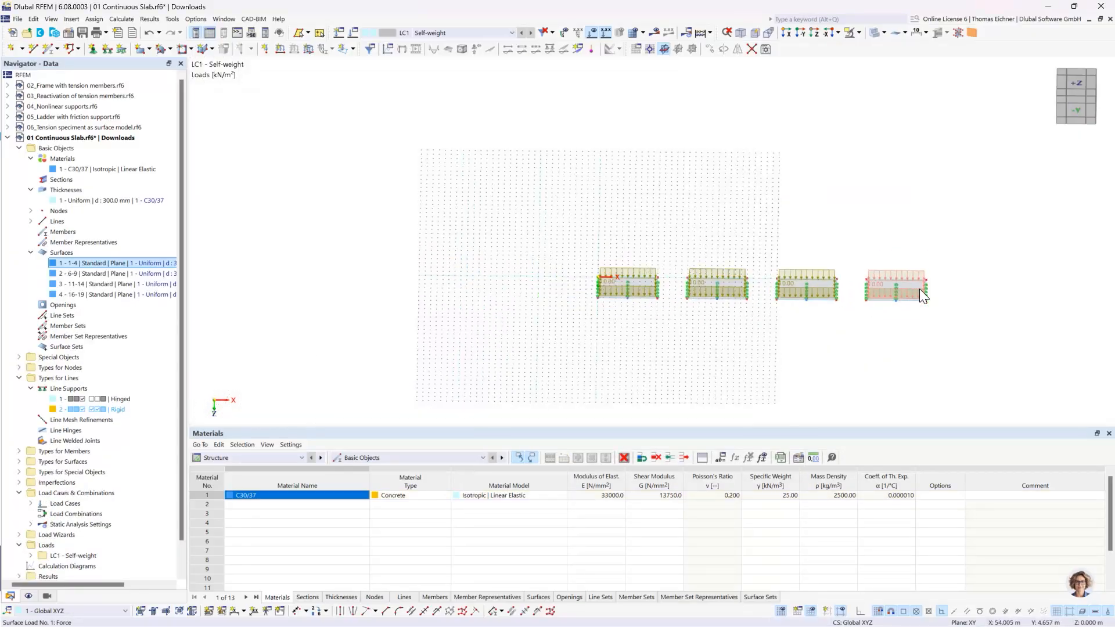
pyautogui.scroll(1, 901, 288)
pyautogui.keyDown('ctrl'); pyautogui.moveTo(778, 238); pyautogui.dragTo(779, 314, button='middle'); pyautogui.keyUp('ctrl')
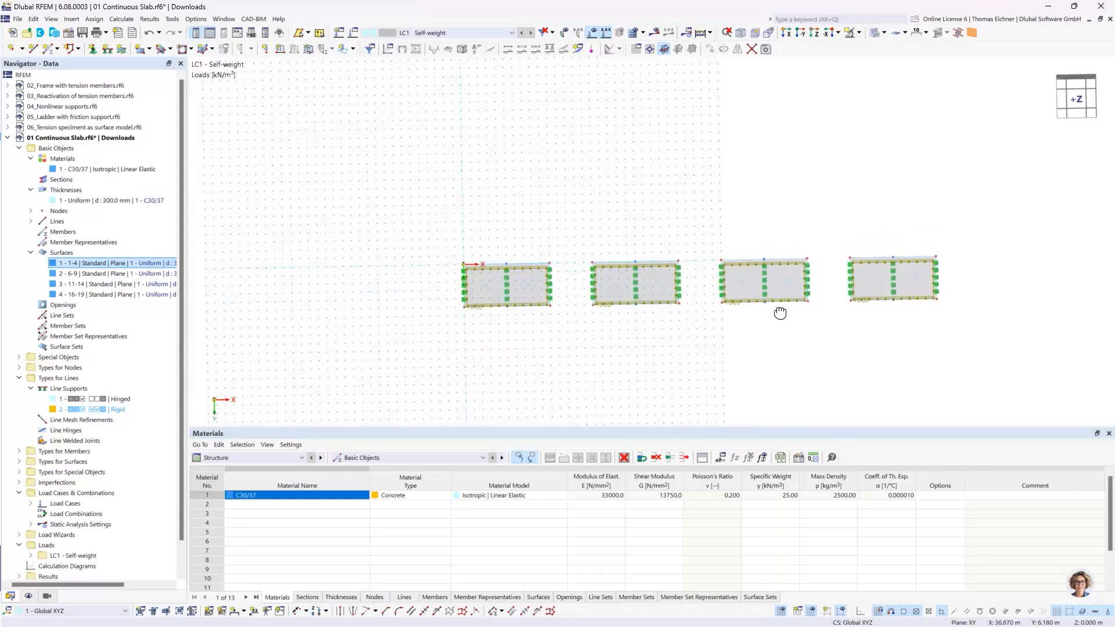
pyautogui.scroll(1, 725, 279)
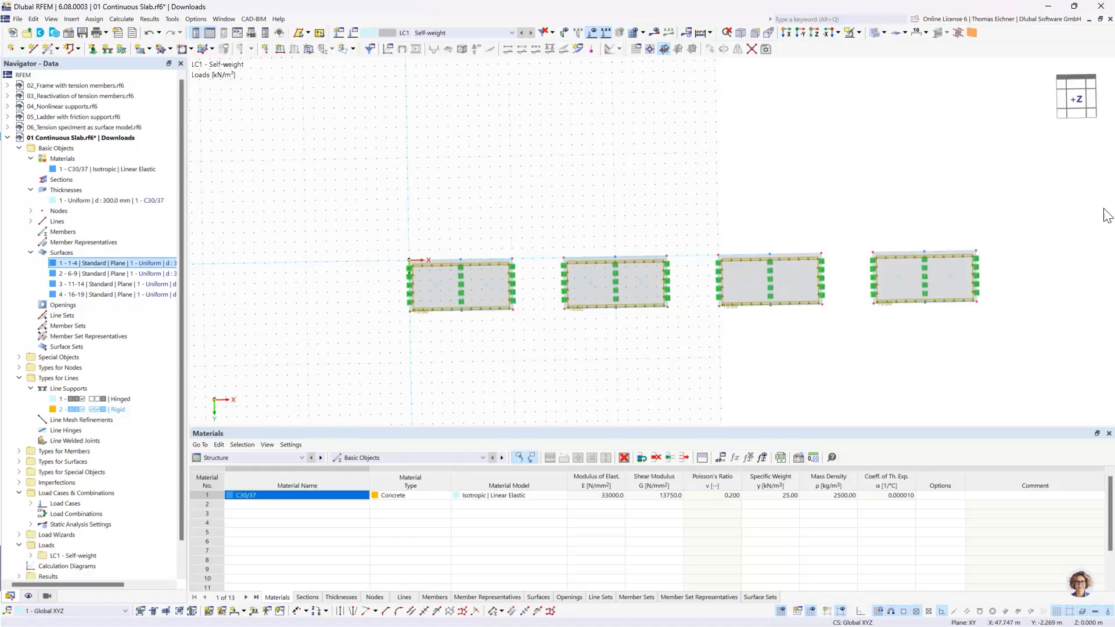
pyautogui.moveTo(946, 172); pyautogui.dragTo(844, 177, button='middle')
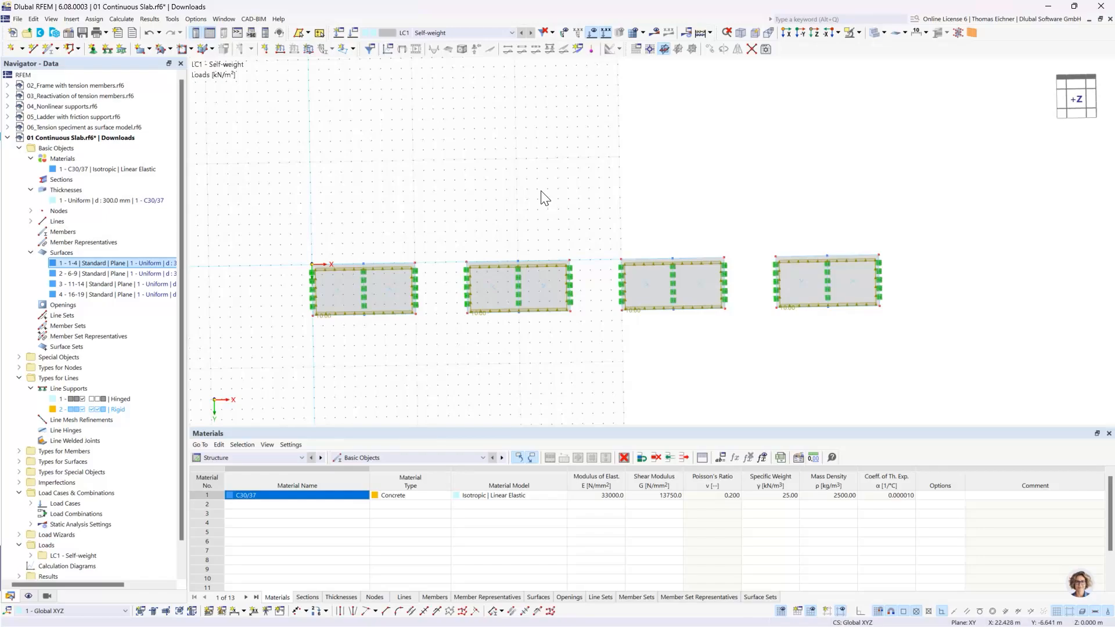
pyautogui.rightClick(466, 171)
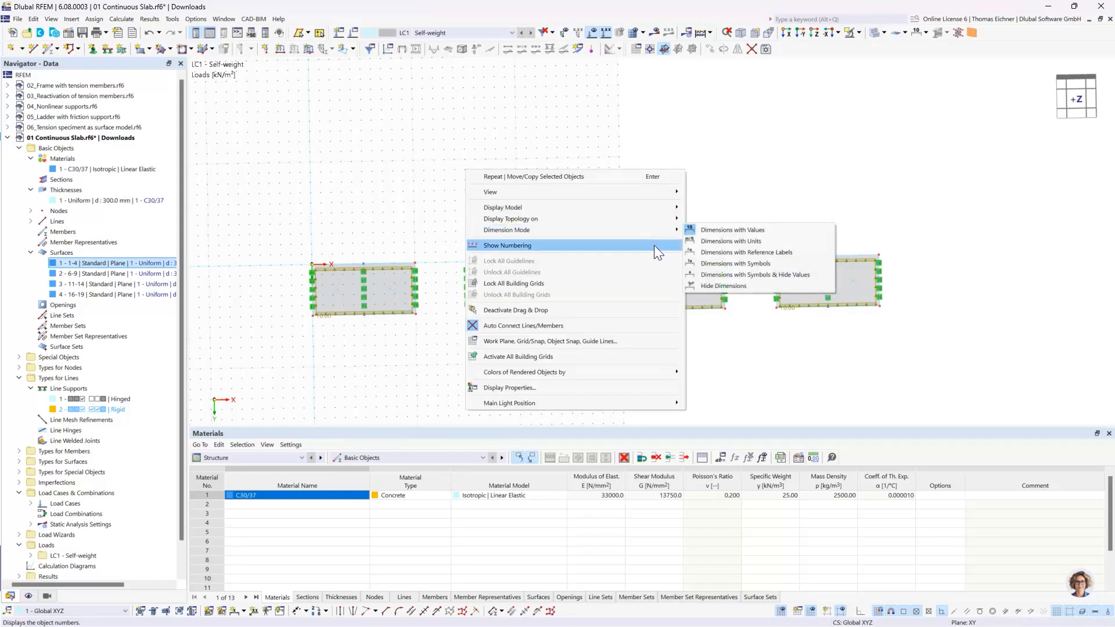
pyautogui.click(463, 185)
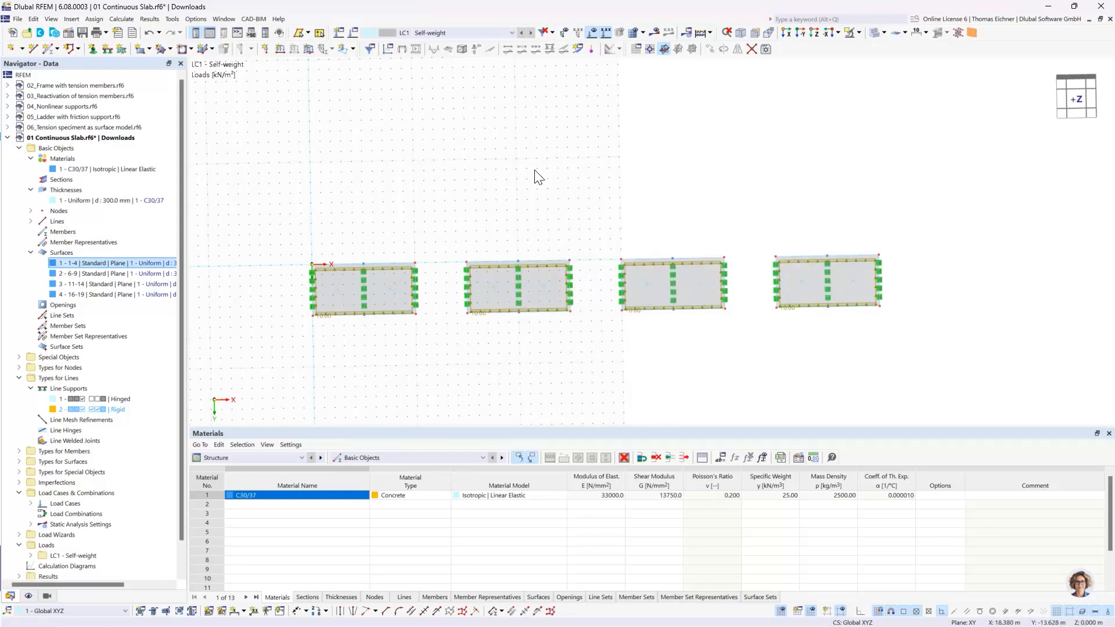
pyautogui.rightClick(350, 134)
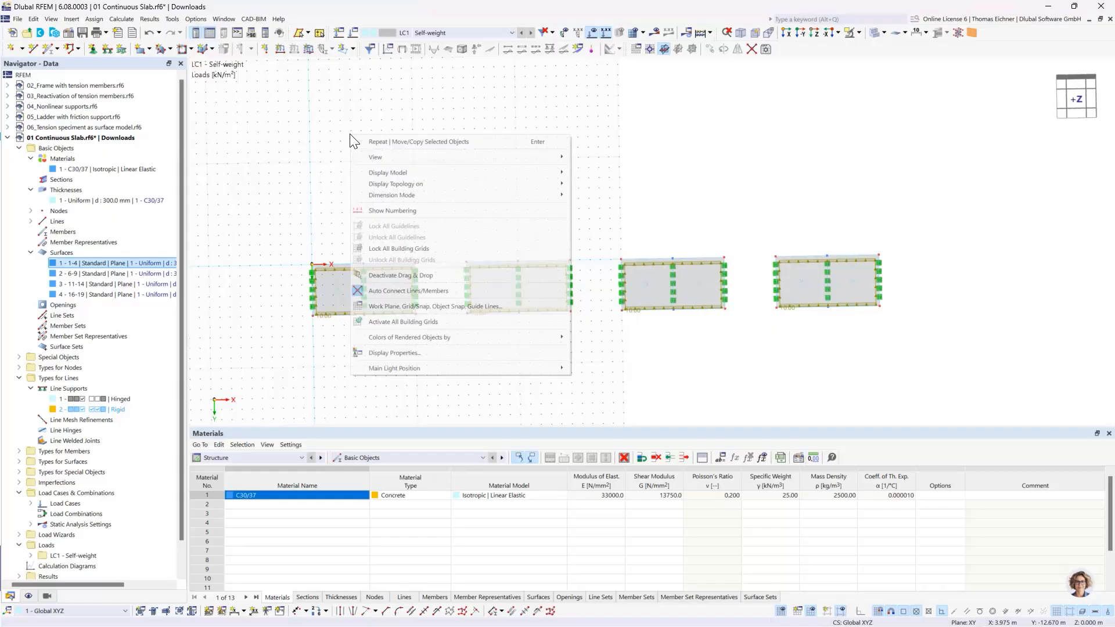
pyautogui.click(315, 115)
# Set the work plane grid to 200 points in the positive direction of both axes
pyautogui.rightClick(395, 156)
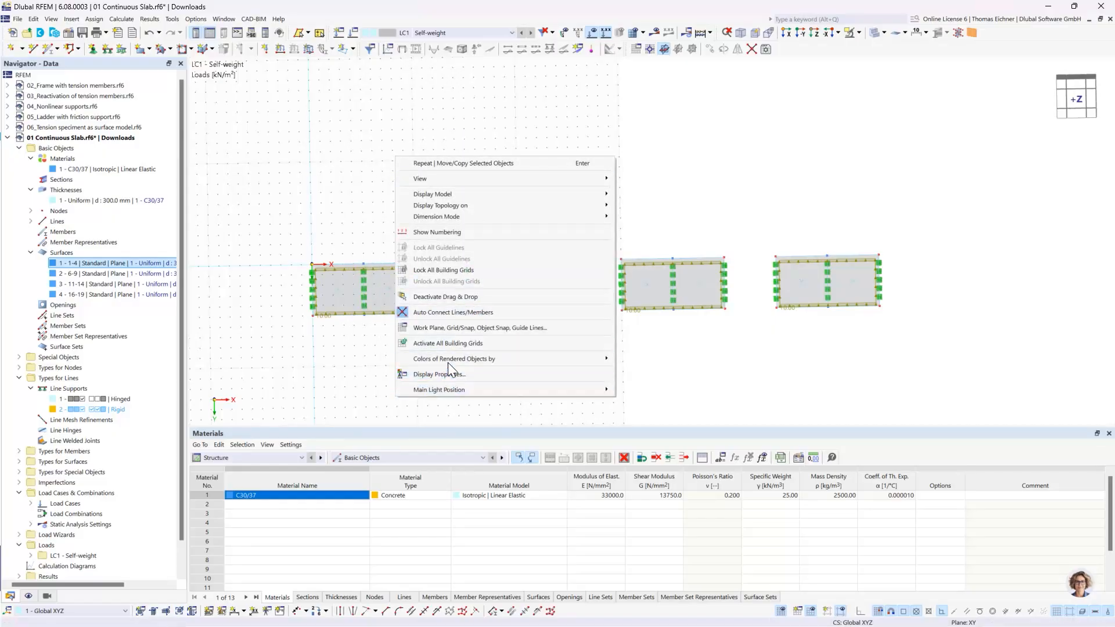
pyautogui.click(441, 328)
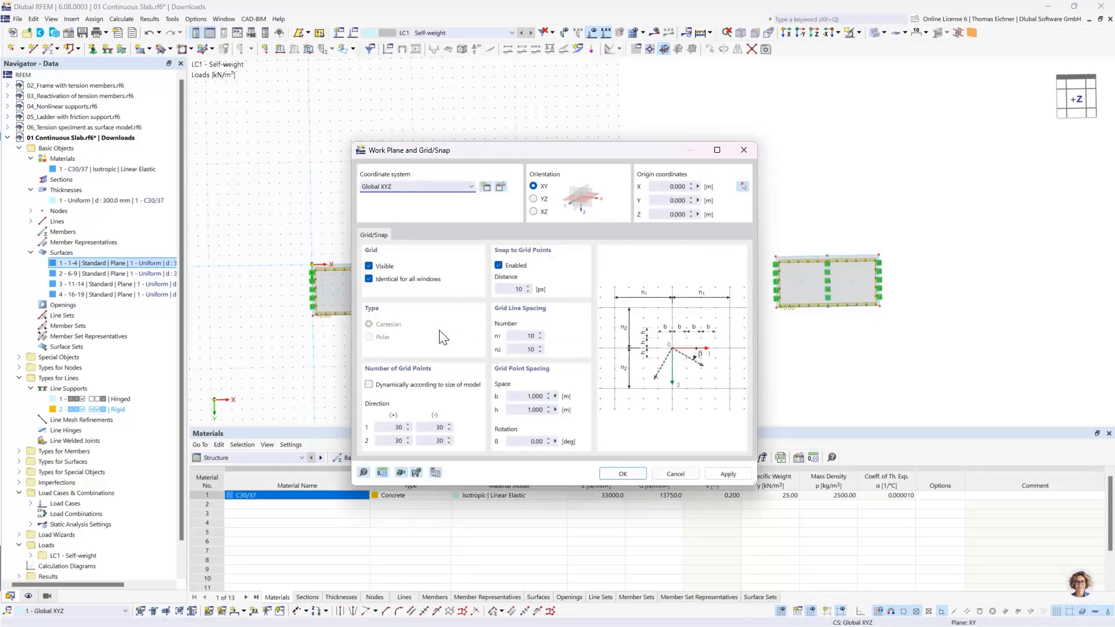
pyautogui.moveTo(483, 155); pyautogui.dragTo(756, 90)
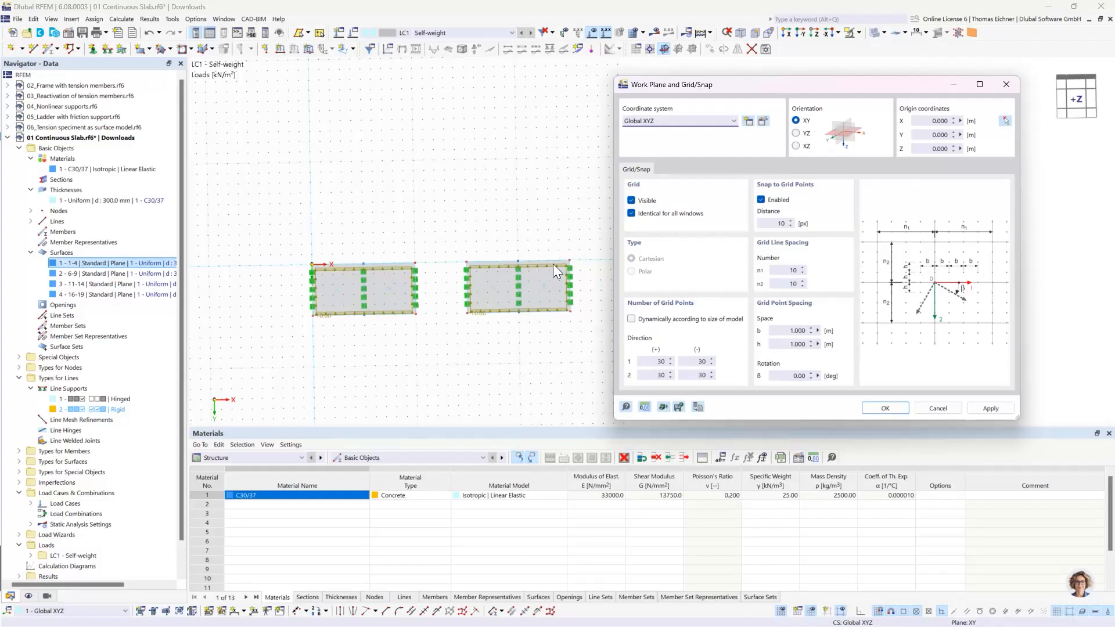
pyautogui.moveTo(750, 92); pyautogui.dragTo(590, 177)
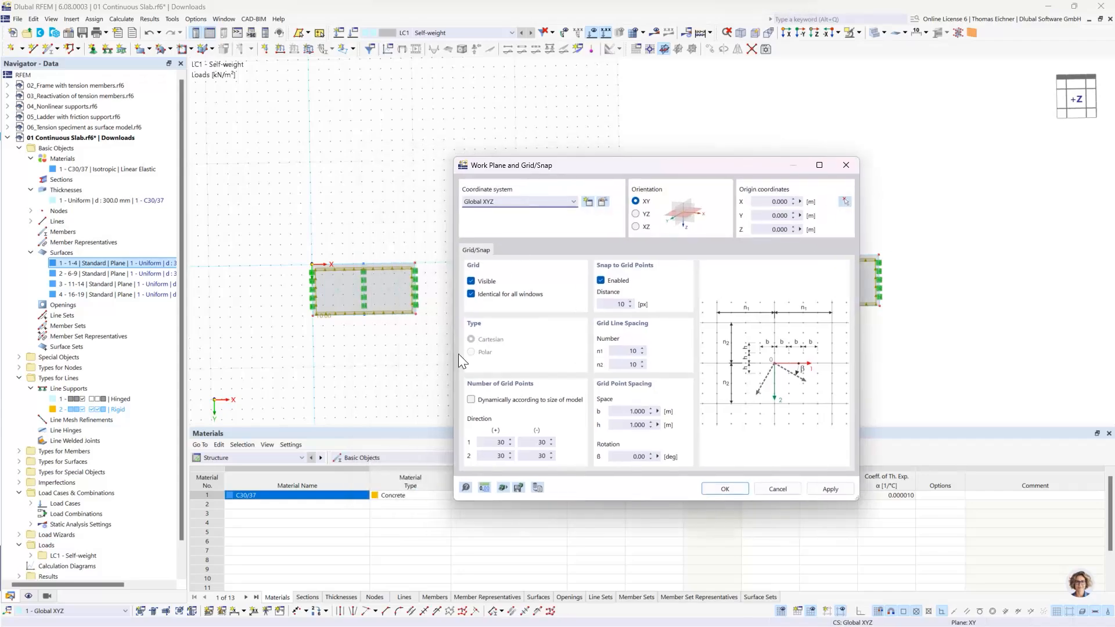
pyautogui.click(489, 444)
pyautogui.click(496, 456)
pyautogui.write('200')
pyautogui.click(532, 442)
# Set the grid point spacing b and h to 0.5 m and apply the grid settings
pyautogui.click(624, 411)
pyautogui.doubleClick(630, 412)
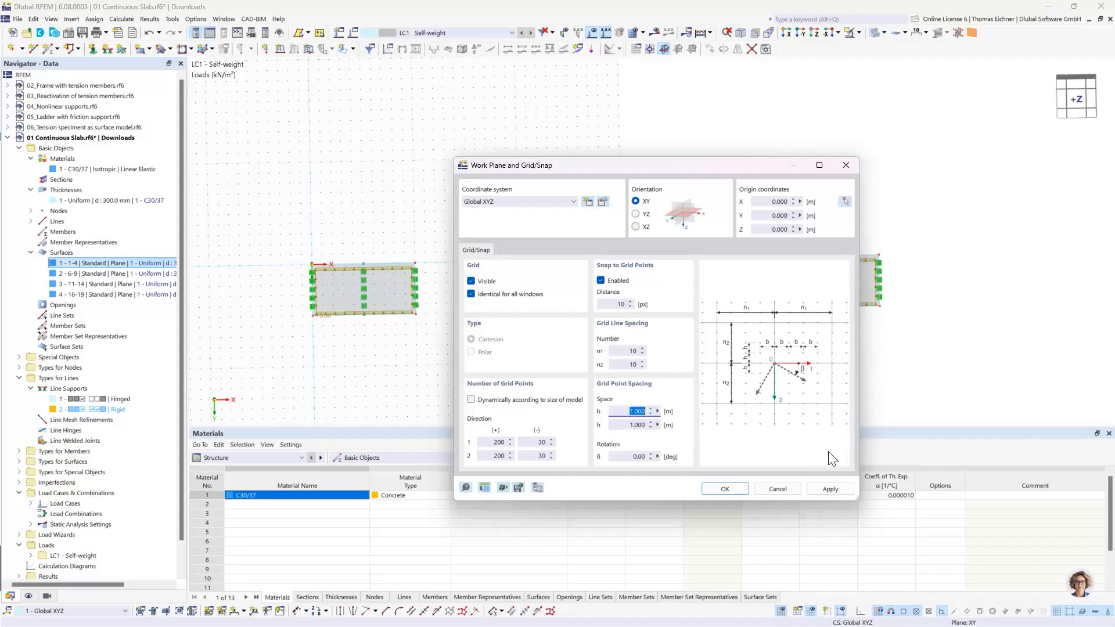
pyautogui.write('0,5')
pyautogui.press('Tab')
pyautogui.write('0')
pyautogui.click(641, 411)
pyautogui.click(725, 489)
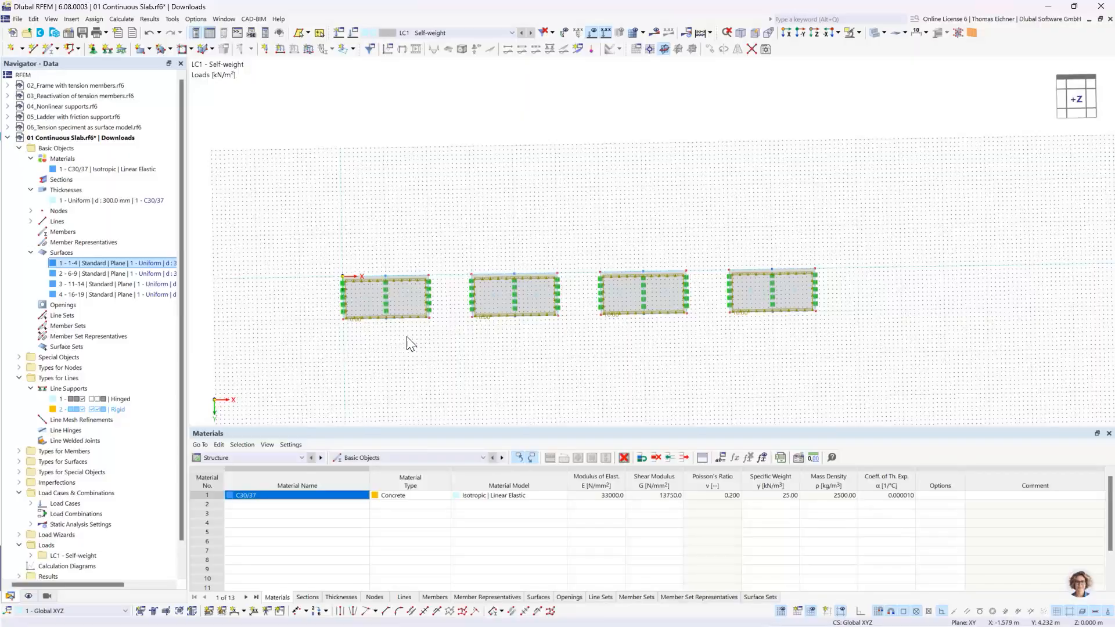
# Inspect the four slabs with their supports and surface loads on the extended grid in plan and perspective
pyautogui.scroll(-2, 418, 343)
pyautogui.scroll(1, 544, 289)
pyautogui.moveTo(545, 288); pyautogui.dragTo(468, 340, button='middle')
pyautogui.scroll(1, 468, 340)
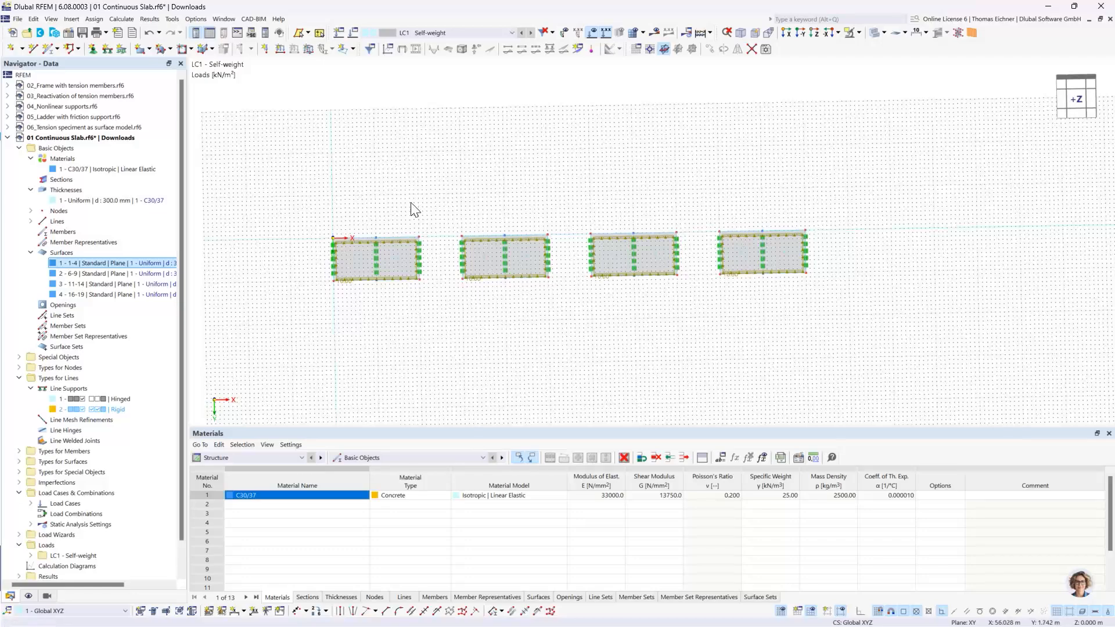
pyautogui.moveTo(879, 234); pyautogui.dragTo(925, 259, button='middle')
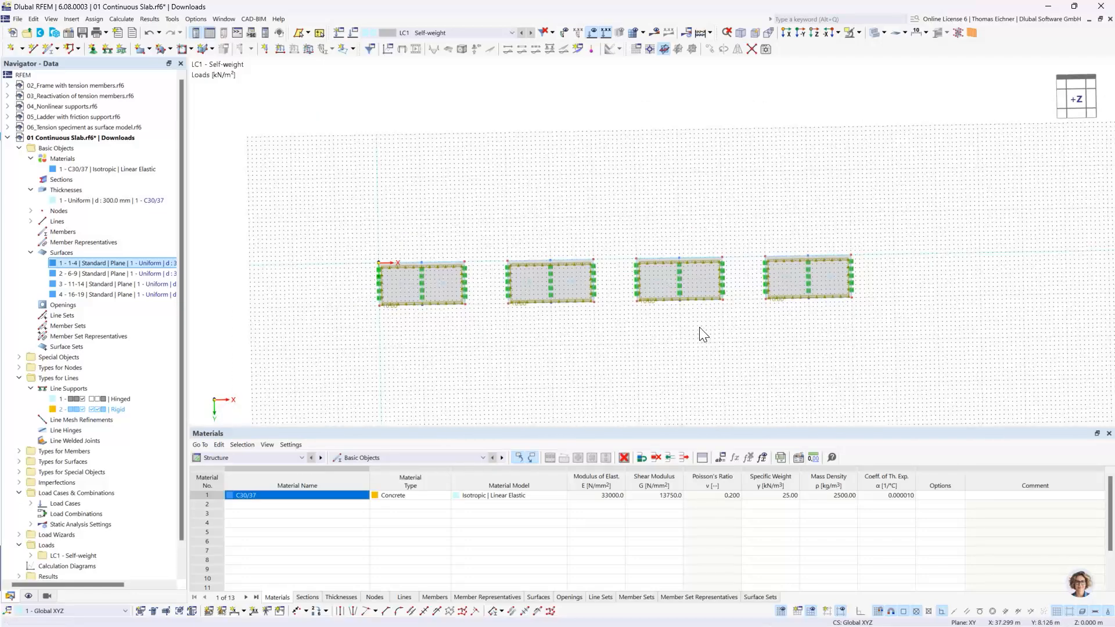
pyautogui.scroll(3, 600, 291)
pyautogui.moveTo(353, 154)
pyautogui.mouseDown(button='middle')
pyautogui.moveTo(381, 150)
pyautogui.moveTo(363, 158)
pyautogui.mouseUp(button='middle')
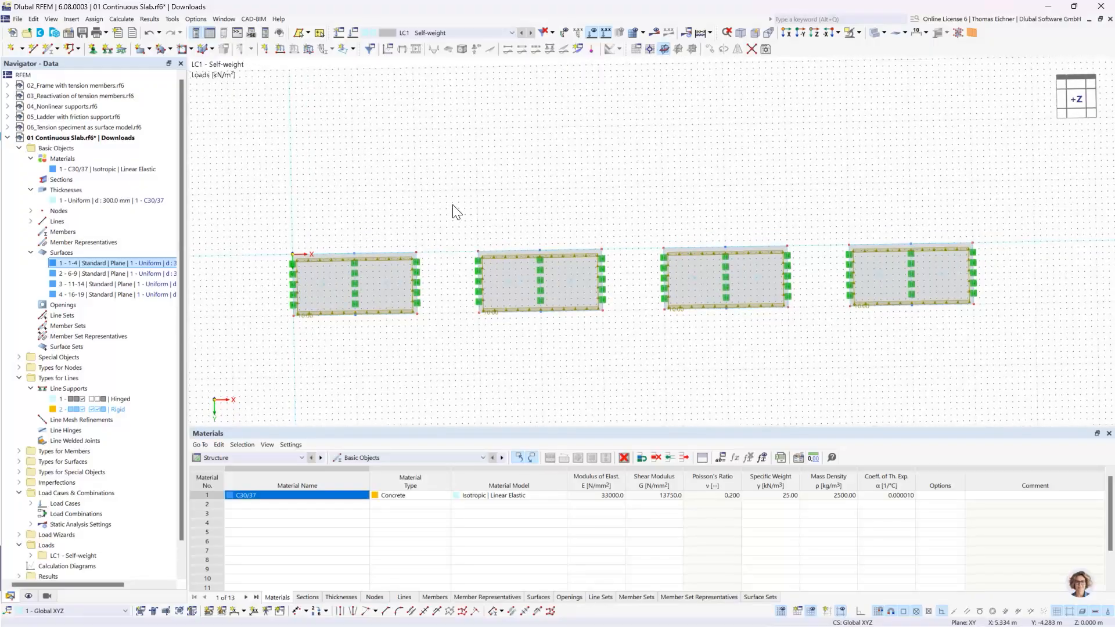
pyautogui.keyDown('ctrl'); pyautogui.moveTo(553, 208); pyautogui.dragTo(341, 105, button='middle'); pyautogui.keyUp('ctrl')
pyautogui.keyDown('ctrl'); pyautogui.moveTo(348, 219); pyautogui.dragTo(269, 209, button='middle'); pyautogui.keyUp('ctrl')
pyautogui.moveTo(609, 229); pyautogui.dragTo(539, 219, button='middle')
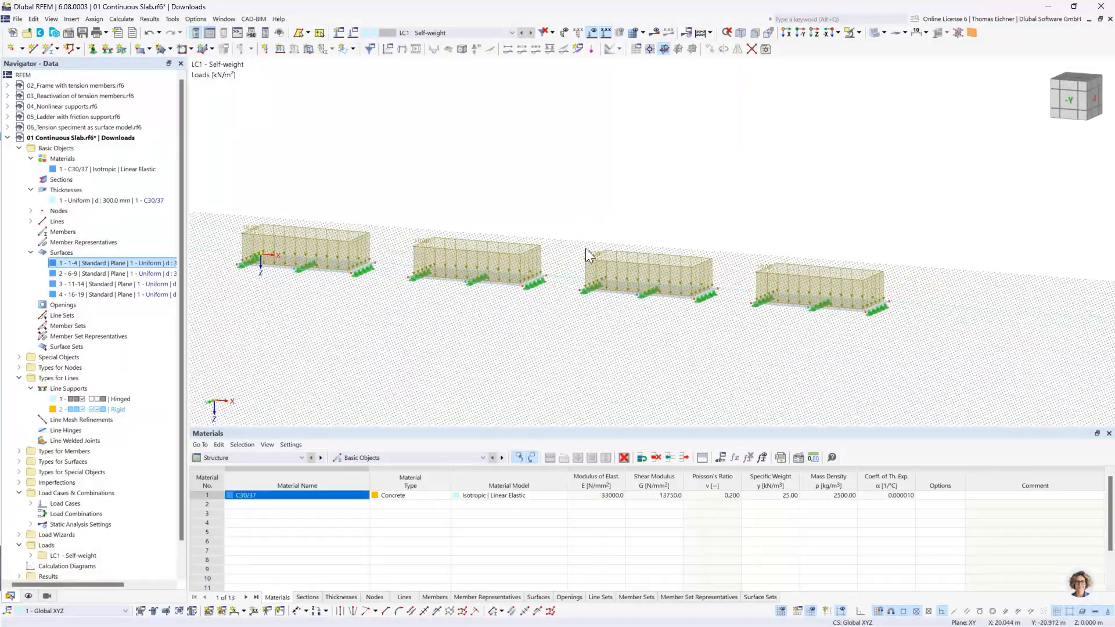
pyautogui.scroll(2, 569, 281)
pyautogui.scroll(-1, 543, 221)
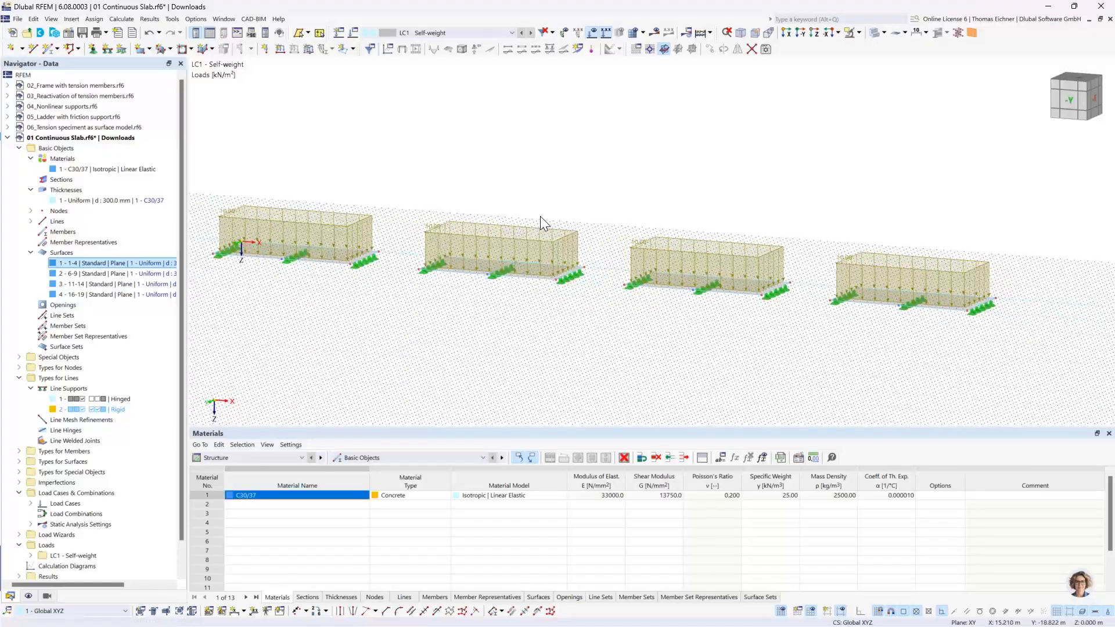
pyautogui.moveTo(509, 199); pyautogui.dragTo(525, 190, button='middle')
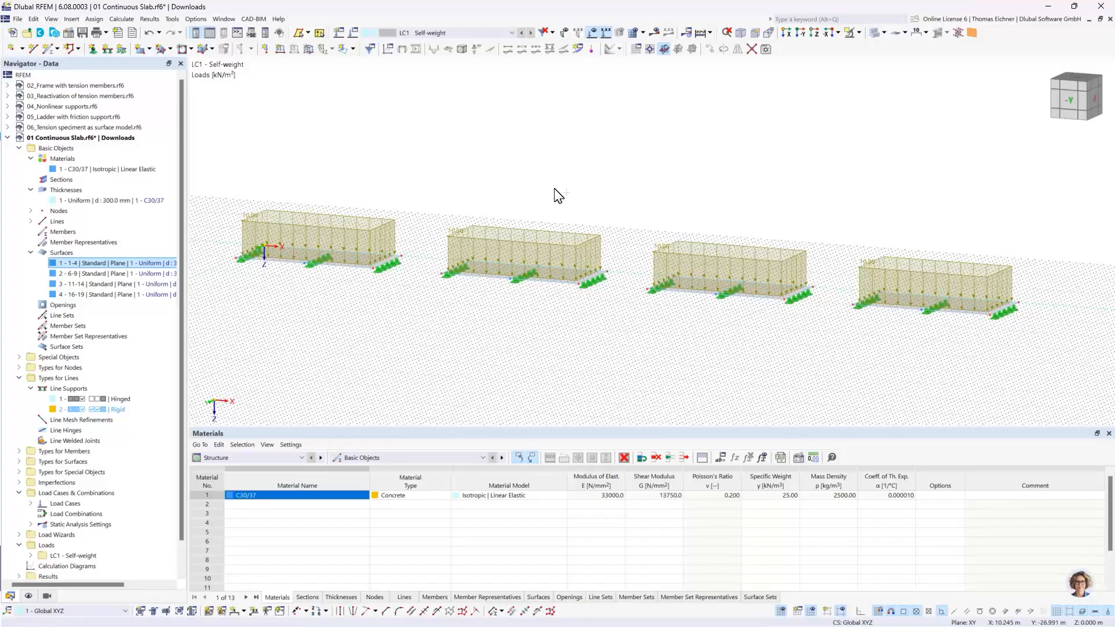
pyautogui.keyDown('ctrl'); pyautogui.moveTo(555, 194); pyautogui.dragTo(572, 249, button='middle'); pyautogui.keyUp('ctrl')
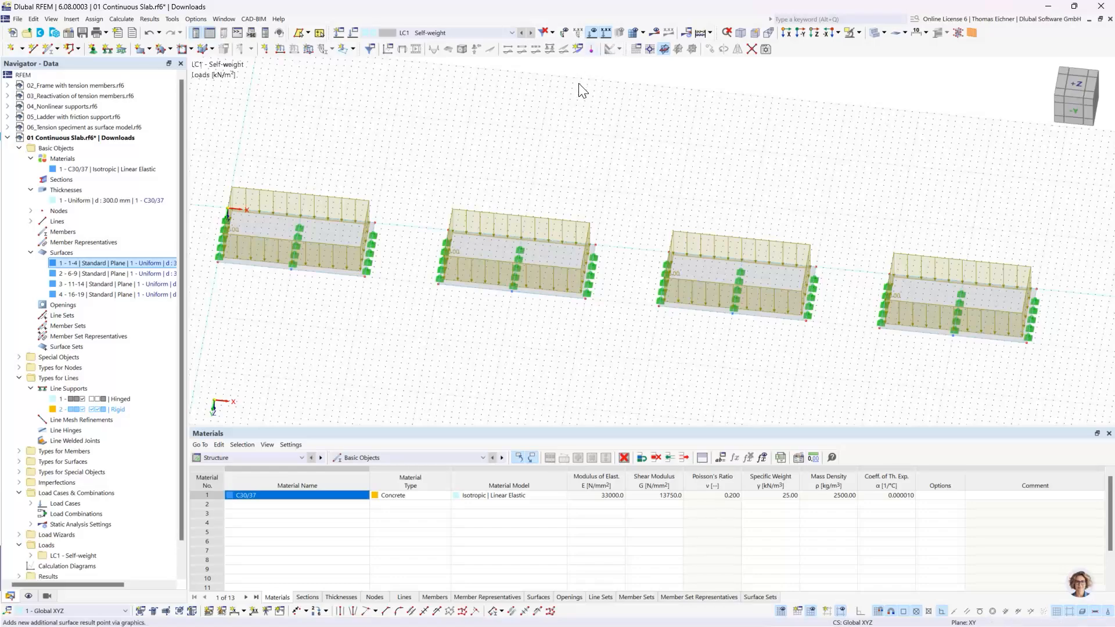
# Set the view to the Z direction and fit all four slabs in the view
pyautogui.click(813, 34)
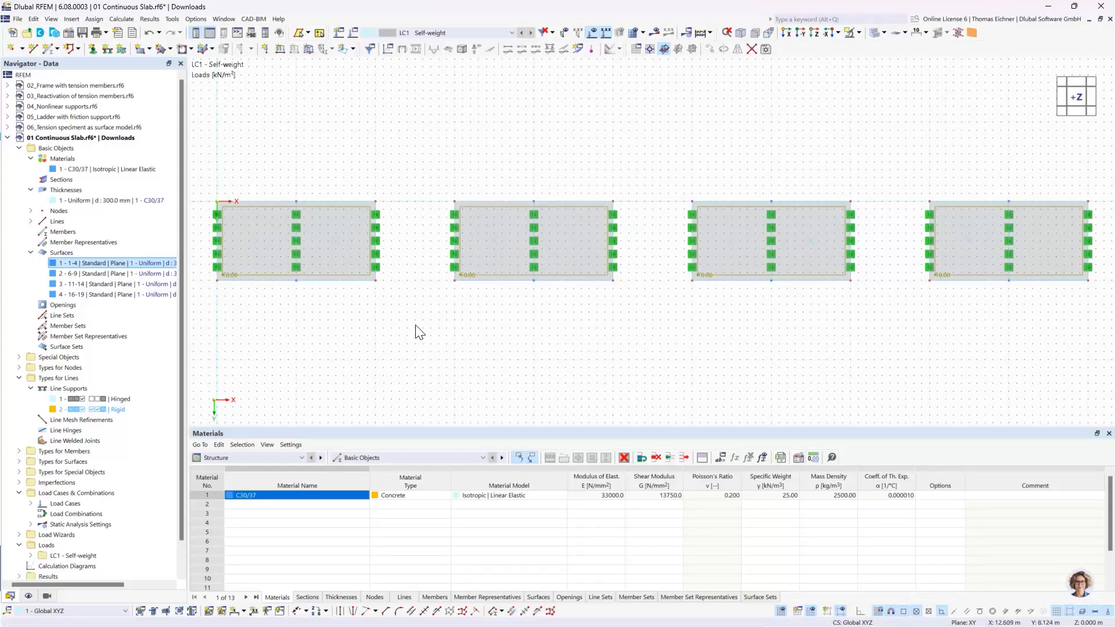
pyautogui.scroll(5, 407, 372)
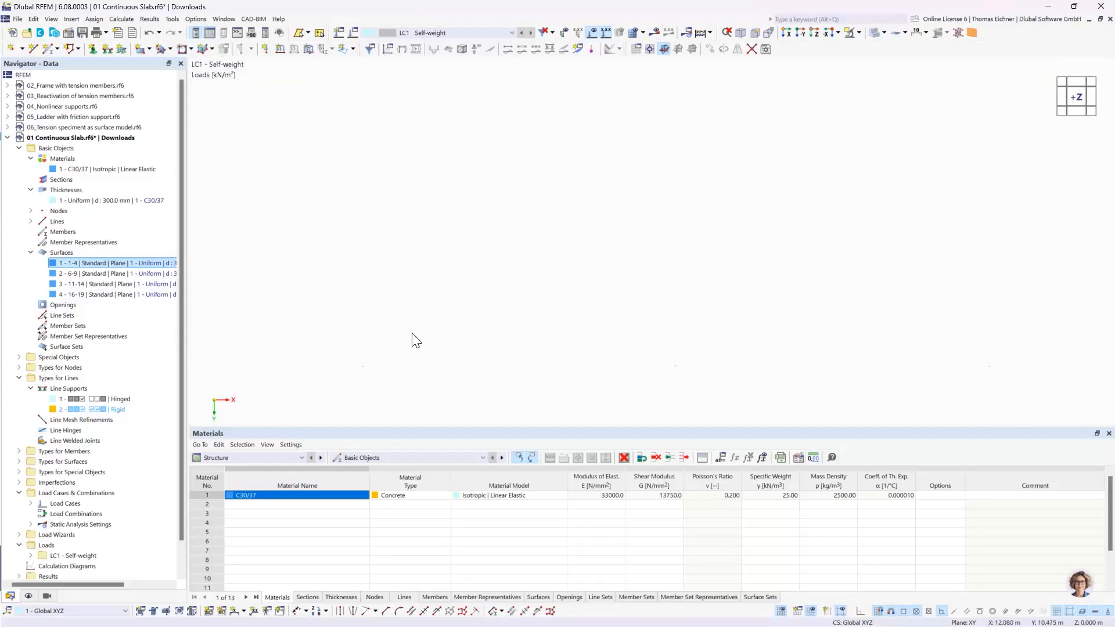
pyautogui.scroll(-5, 417, 333)
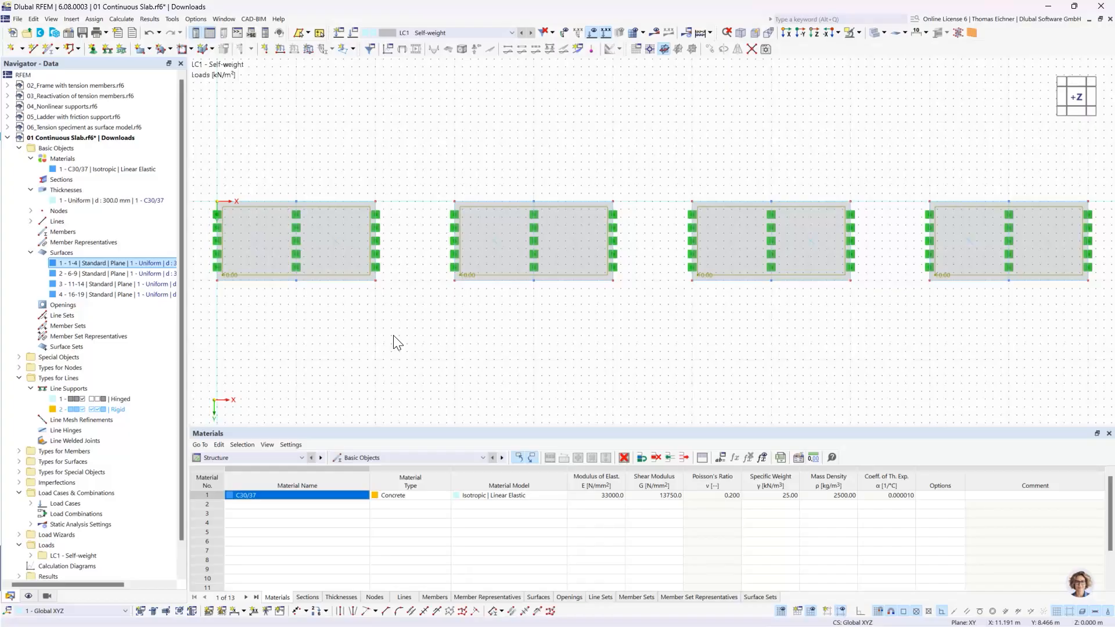
pyautogui.scroll(-6, 393, 336)
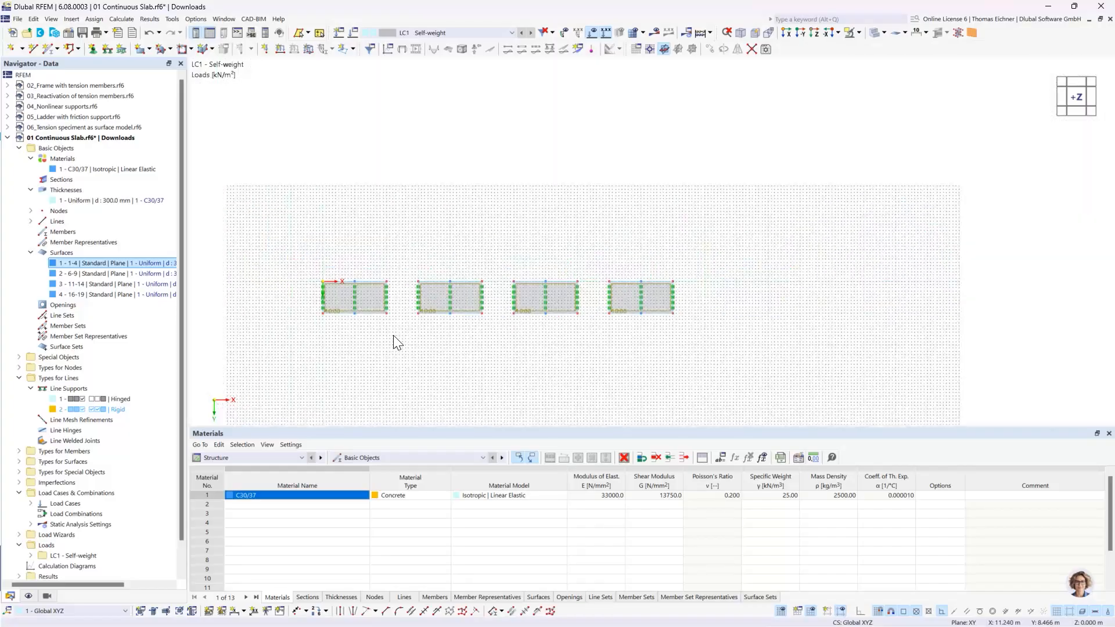
pyautogui.moveTo(455, 271); pyautogui.dragTo(121, 220, button='middle')
pyautogui.middleClick(639, 298)
pyautogui.middleClick(640, 297)
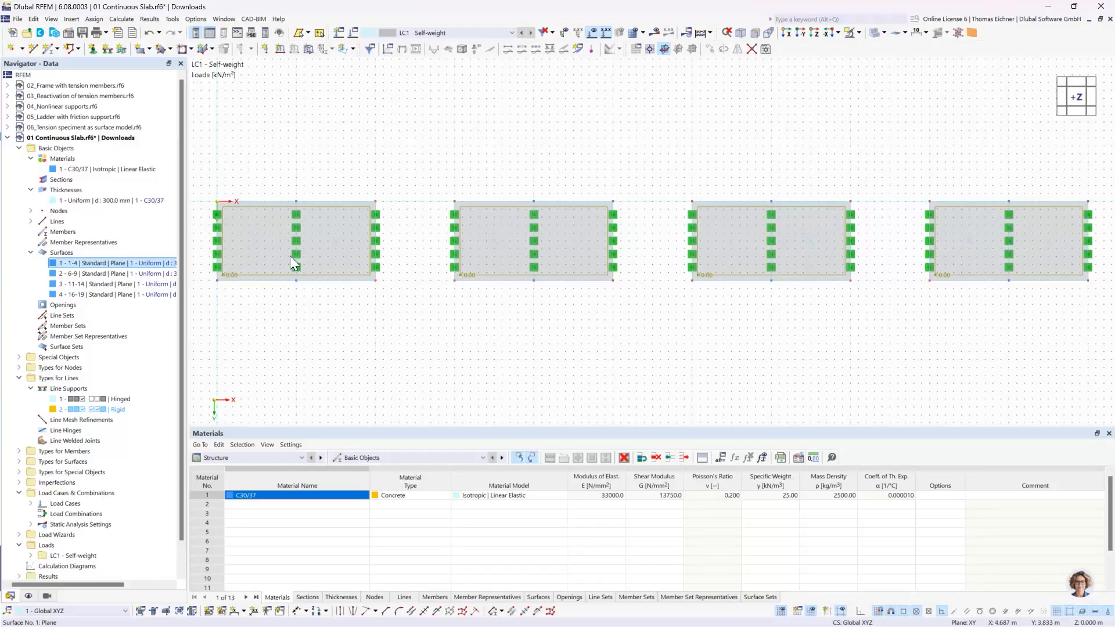
# Check the general mesh settings for the target length of finite elements and accept them
pyautogui.click(531, 254)
pyautogui.click(123, 19)
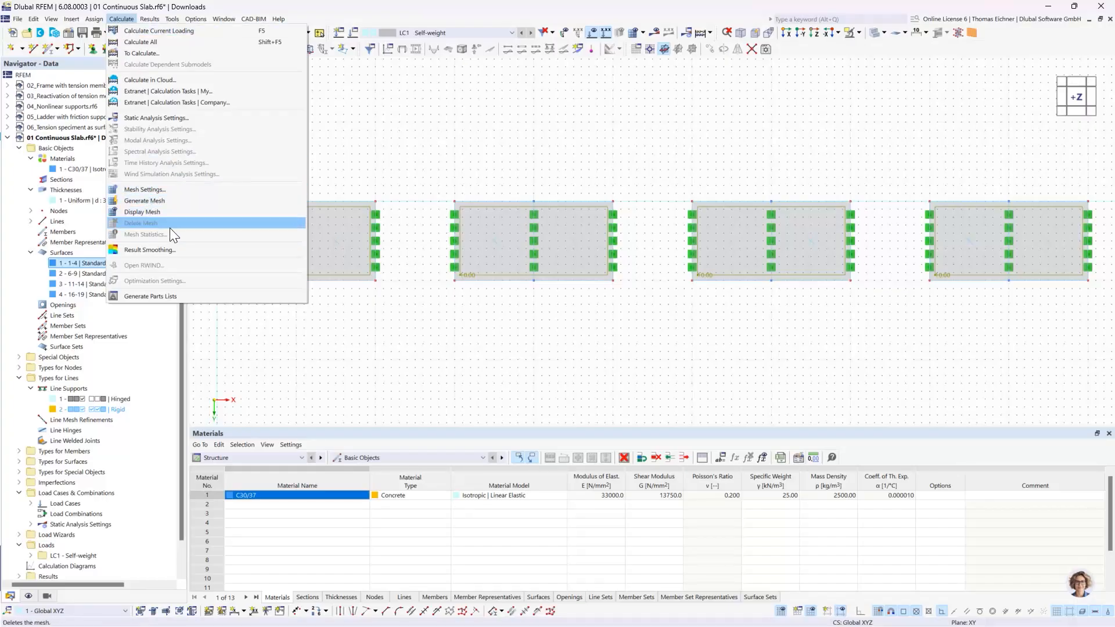
pyautogui.click(171, 193)
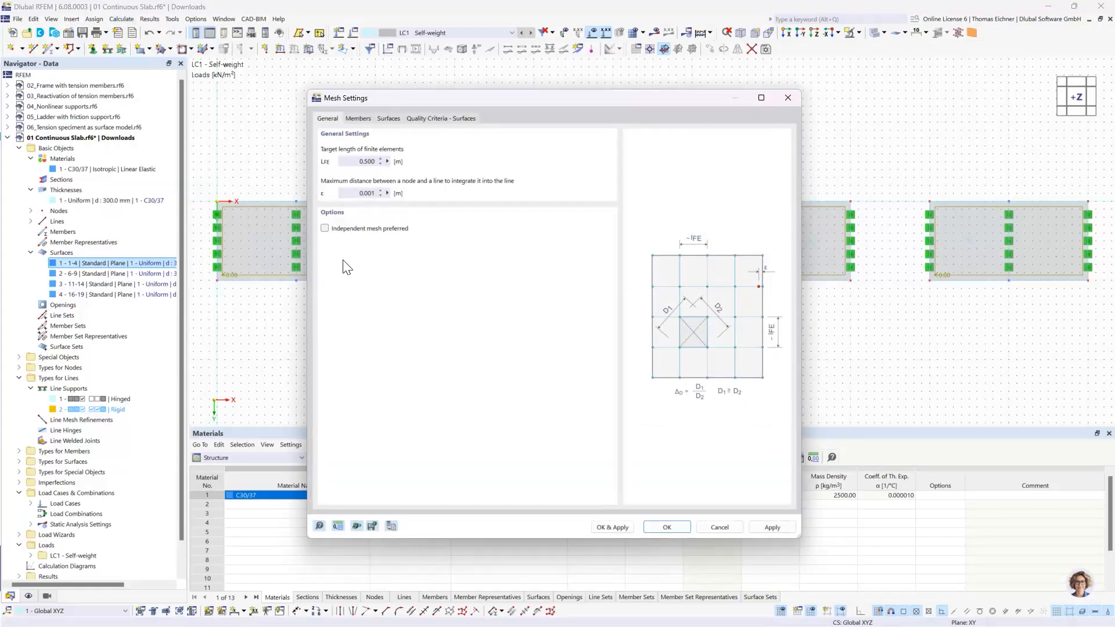
pyautogui.doubleClick(349, 161)
pyautogui.click(353, 162)
pyautogui.click(667, 527)
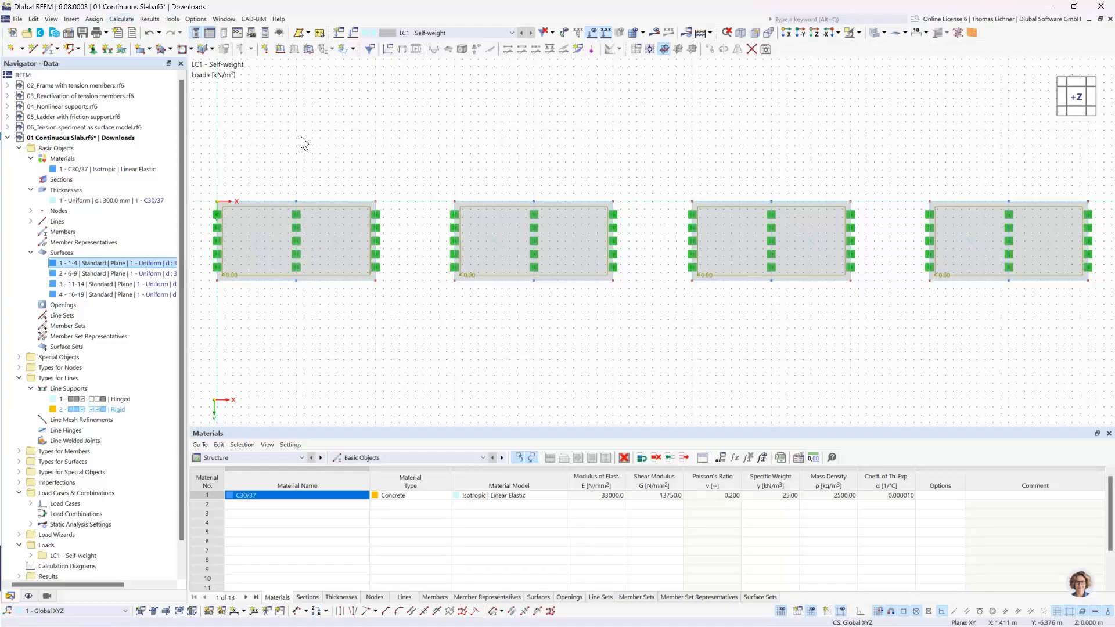
# Collapse the Basic Objects and Types for Lines branches in the model's data tree
pyautogui.scroll(-1, 338, 132)
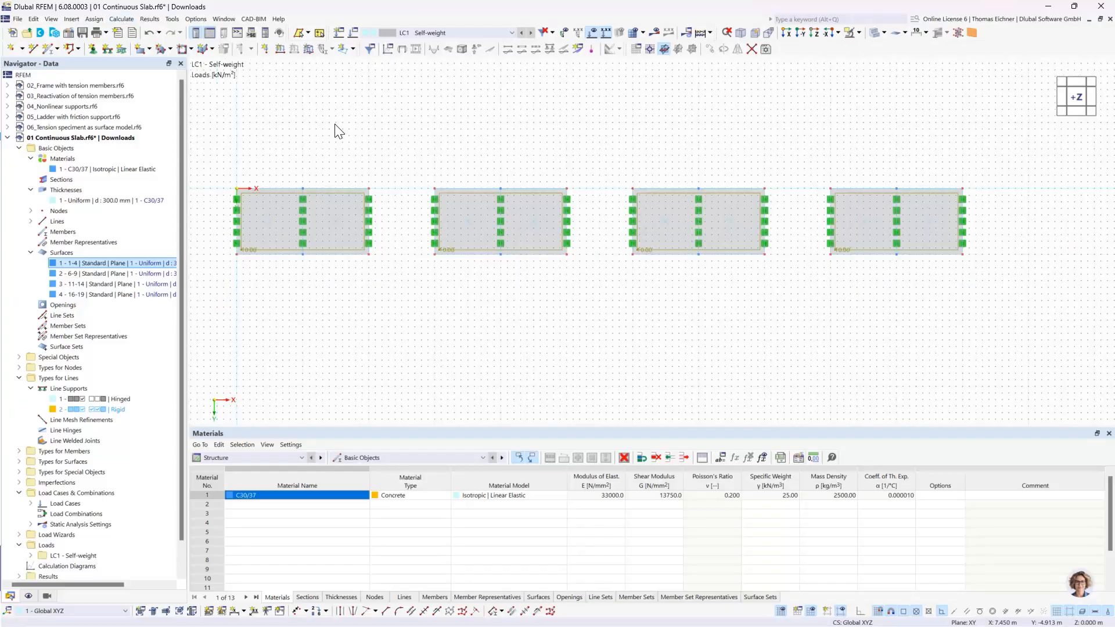
pyautogui.moveTo(339, 132); pyautogui.dragTo(353, 174, button='middle')
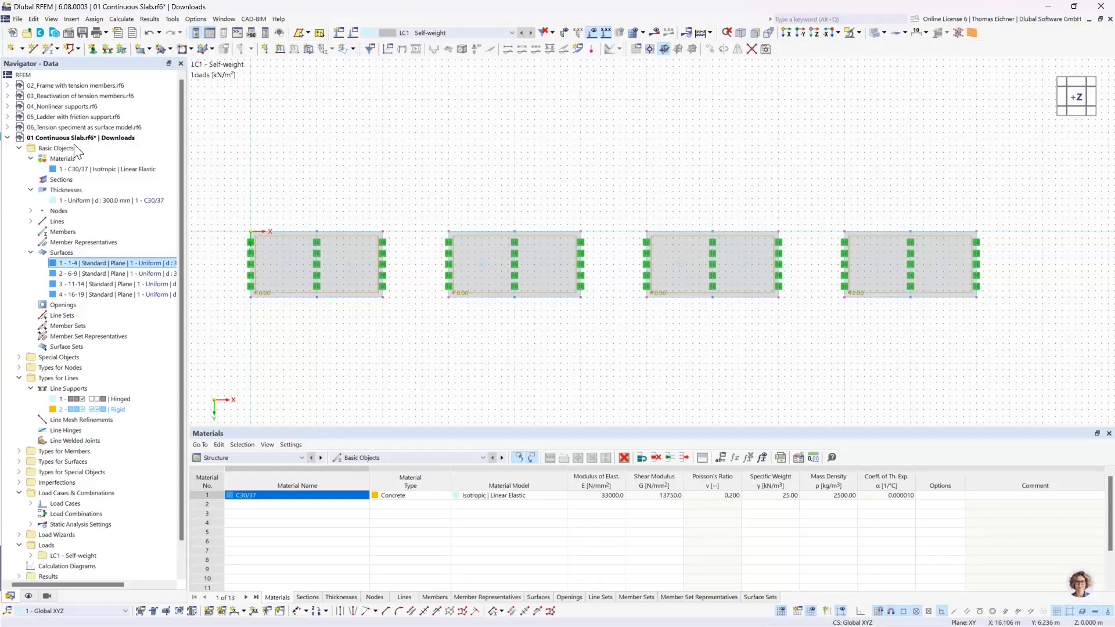
pyautogui.click(31, 189)
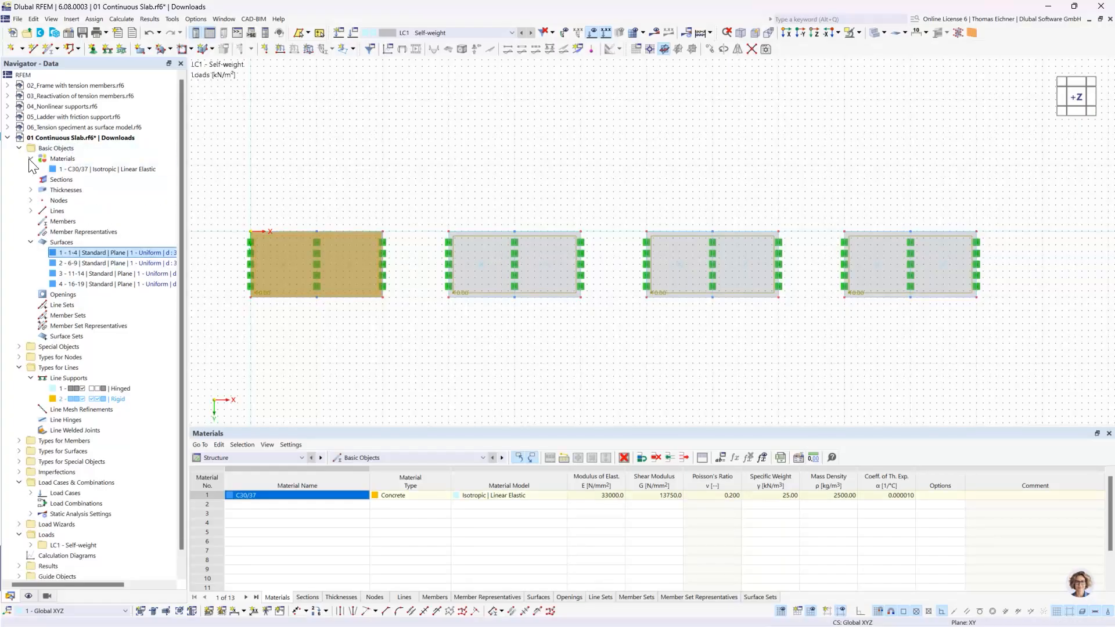
pyautogui.click(31, 158)
pyautogui.click(30, 231)
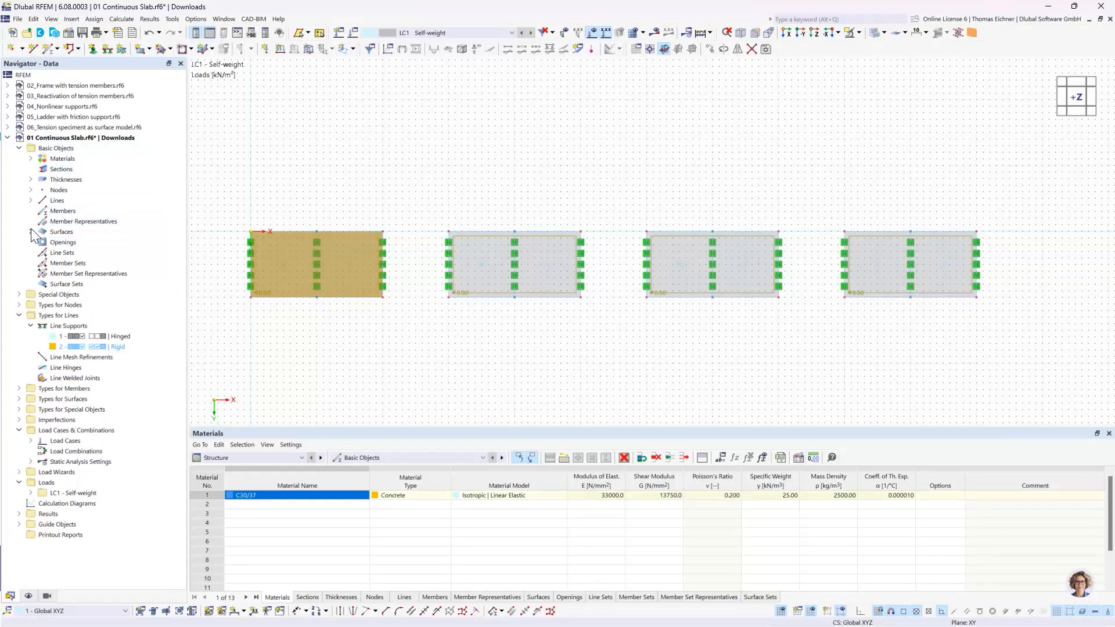
pyautogui.click(19, 148)
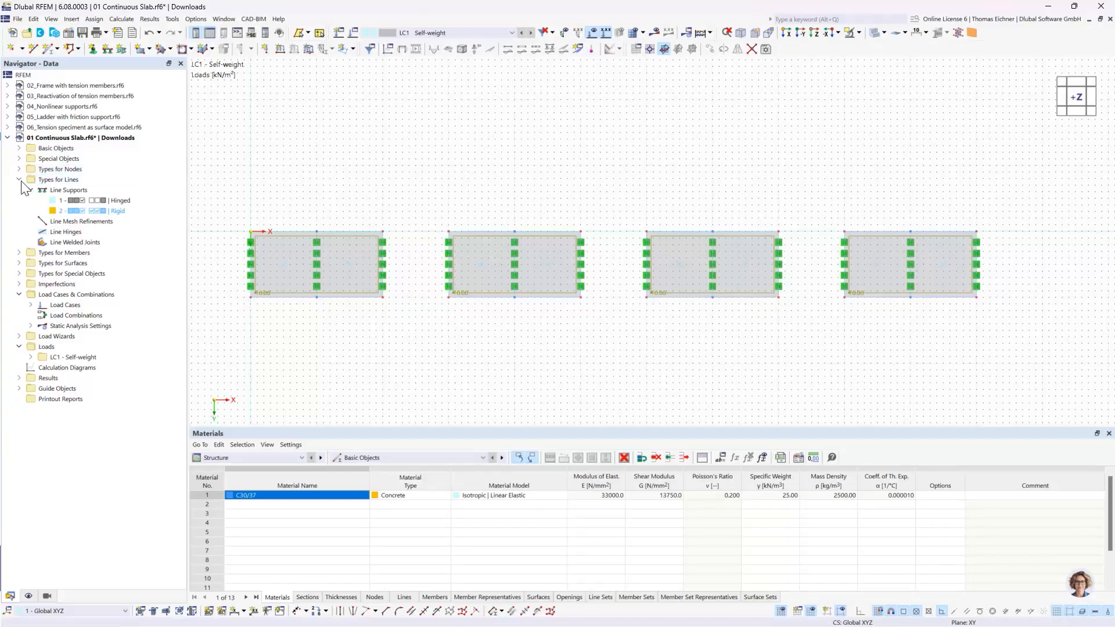
pyautogui.doubleClick(46, 179)
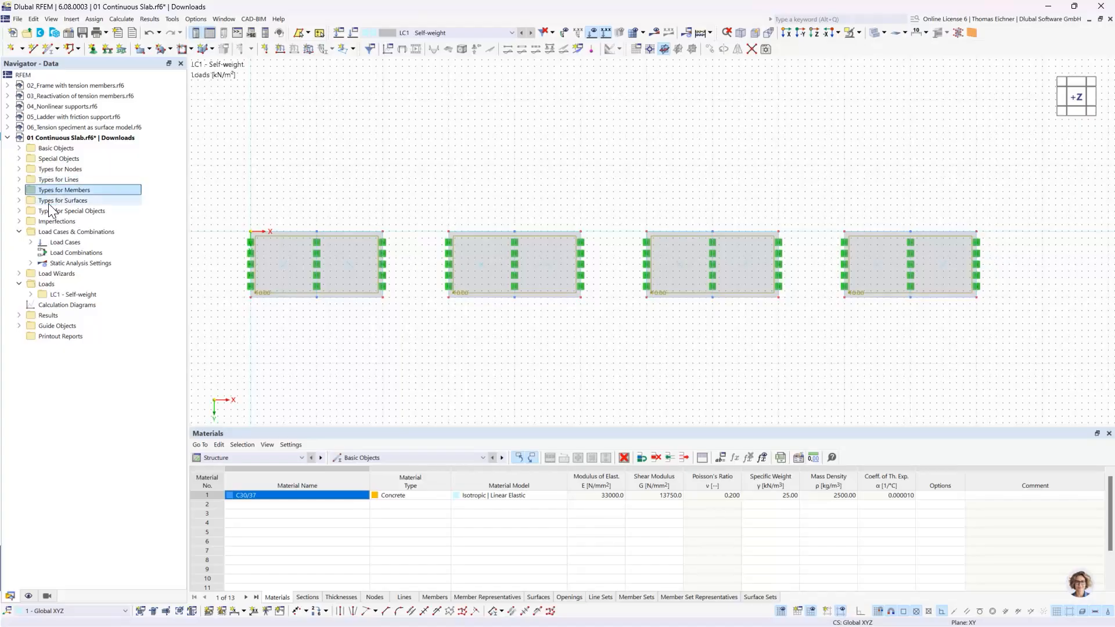
# Look through the types for nodes and surfaces in the data tree to locate Surface Mesh Refinements
pyautogui.click(49, 204)
pyautogui.click(47, 169)
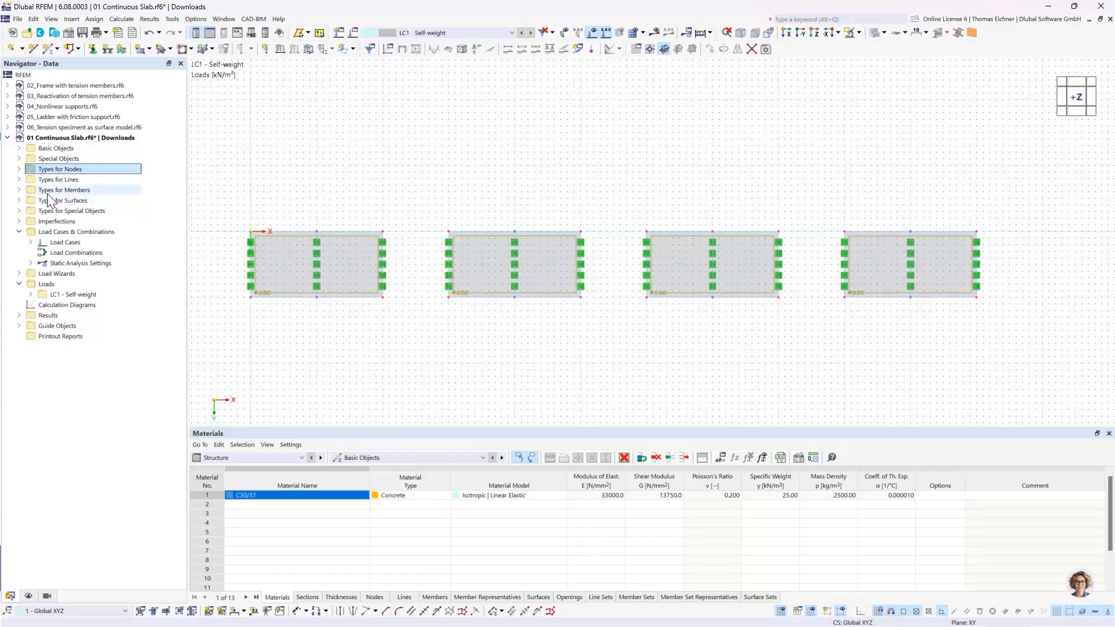
pyautogui.click(19, 169)
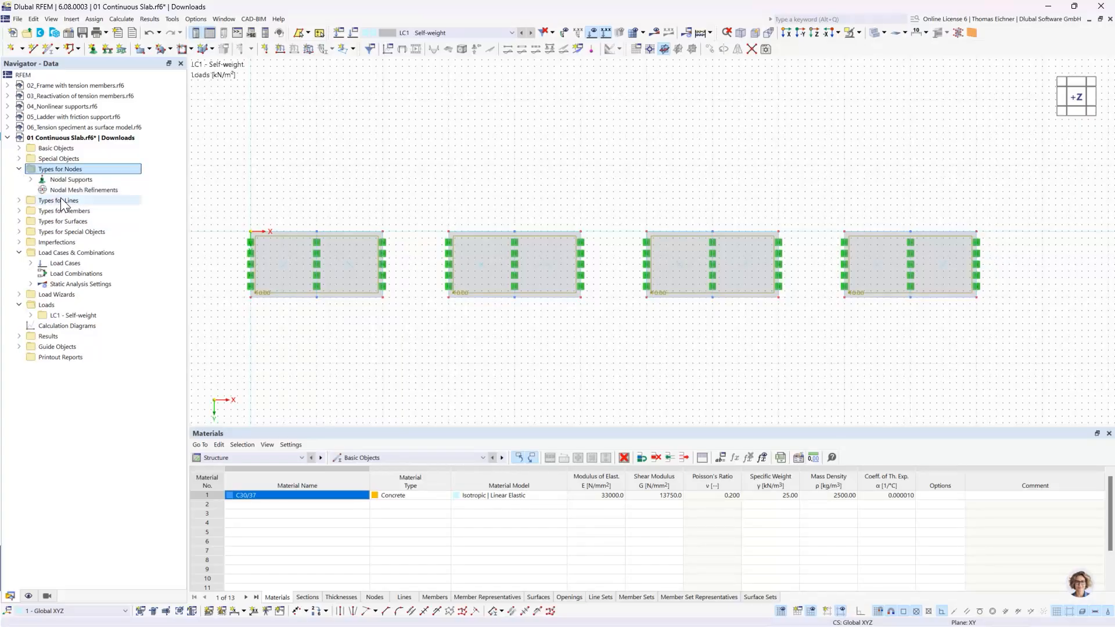
pyautogui.click(19, 169)
pyautogui.click(19, 200)
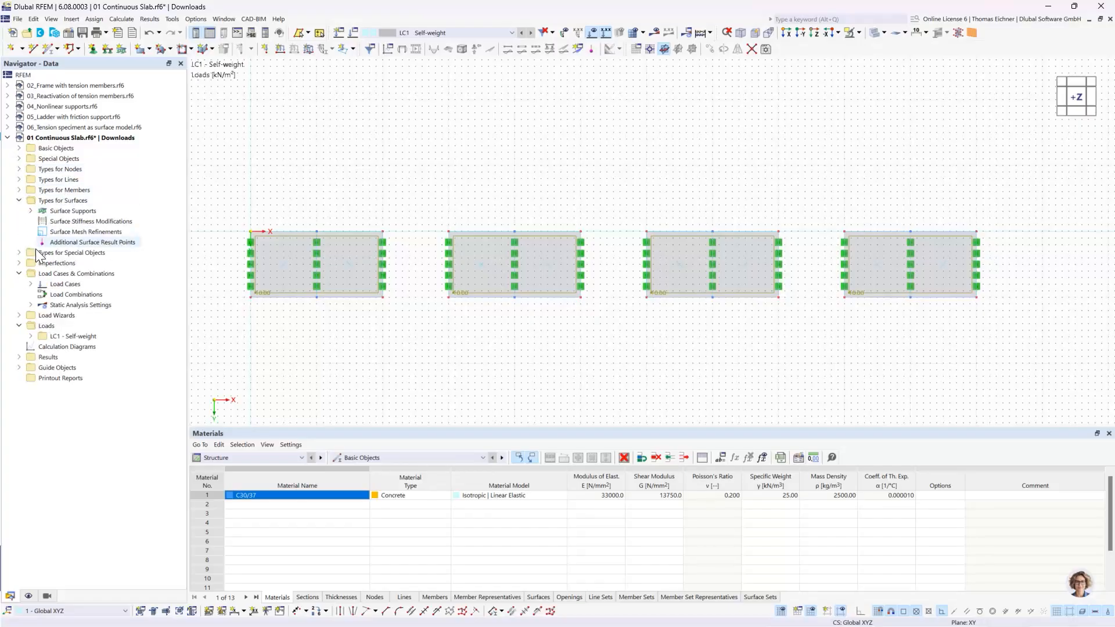
pyautogui.click(83, 213)
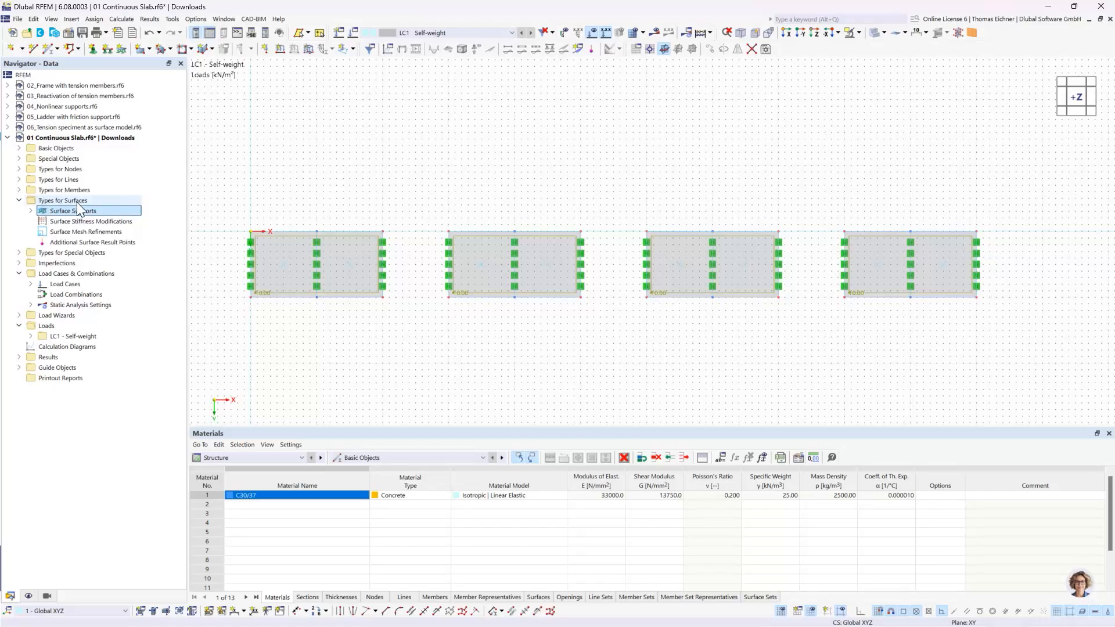
pyautogui.click(73, 240)
pyautogui.click(54, 232)
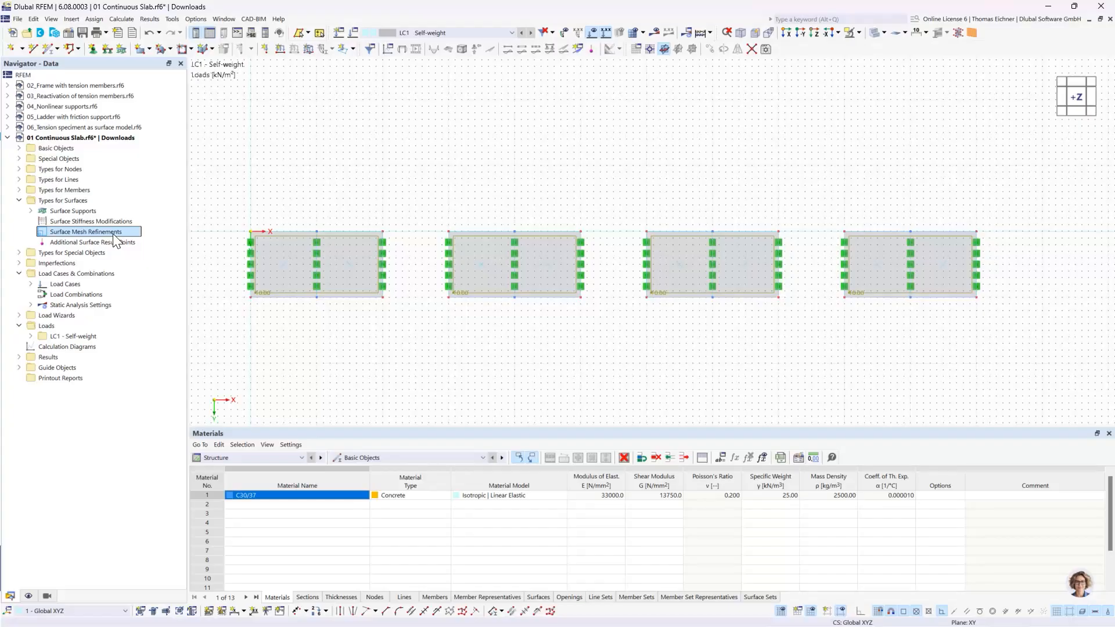
# Create a surface mesh refinement with a target FE length of 2 m and assign it to surface 1
pyautogui.doubleClick(113, 233)
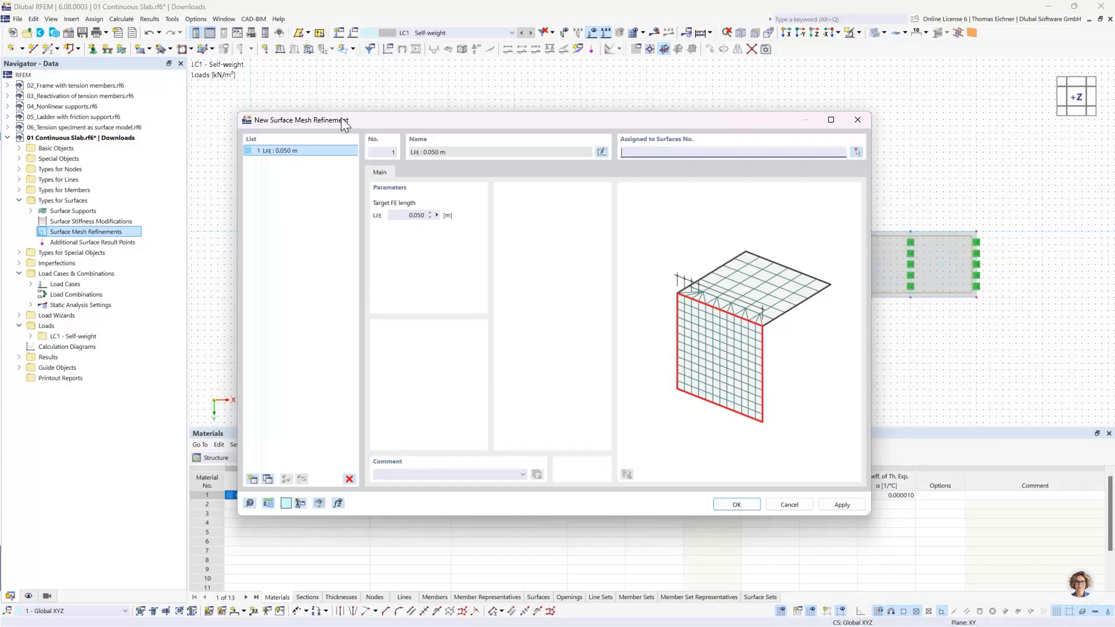
pyautogui.moveTo(341, 120); pyautogui.dragTo(444, 328)
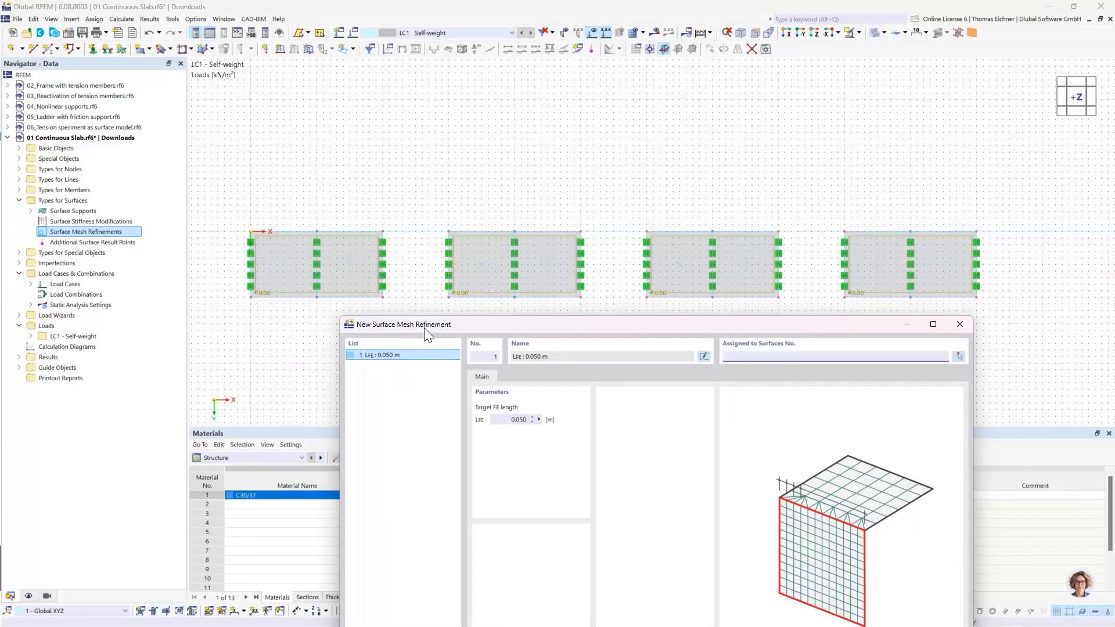
pyautogui.moveTo(424, 327); pyautogui.dragTo(432, 207)
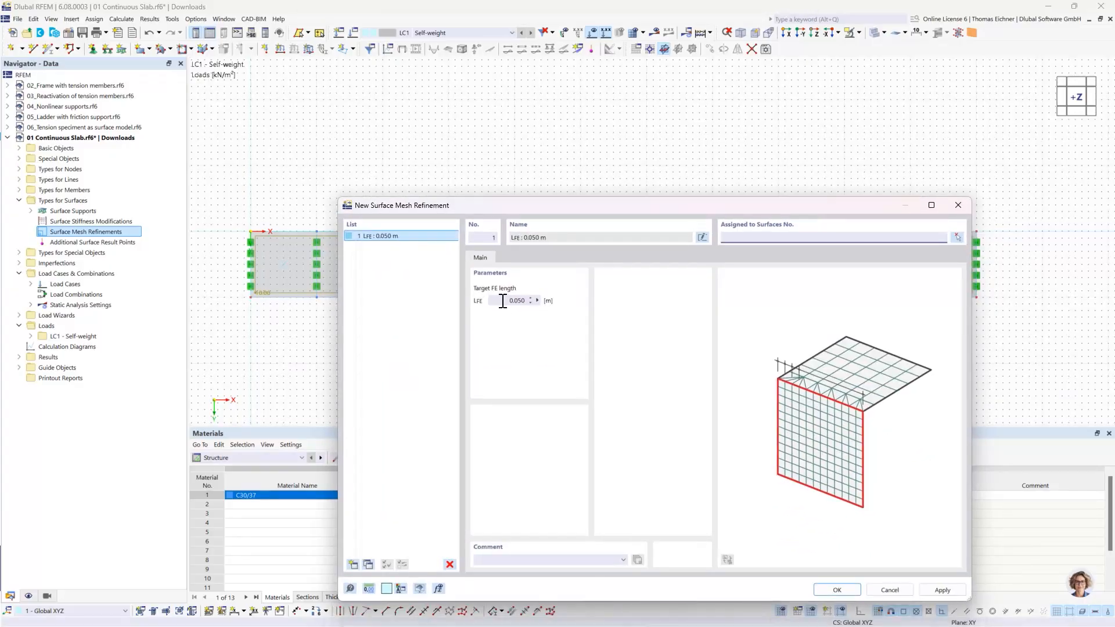
pyautogui.click(500, 300)
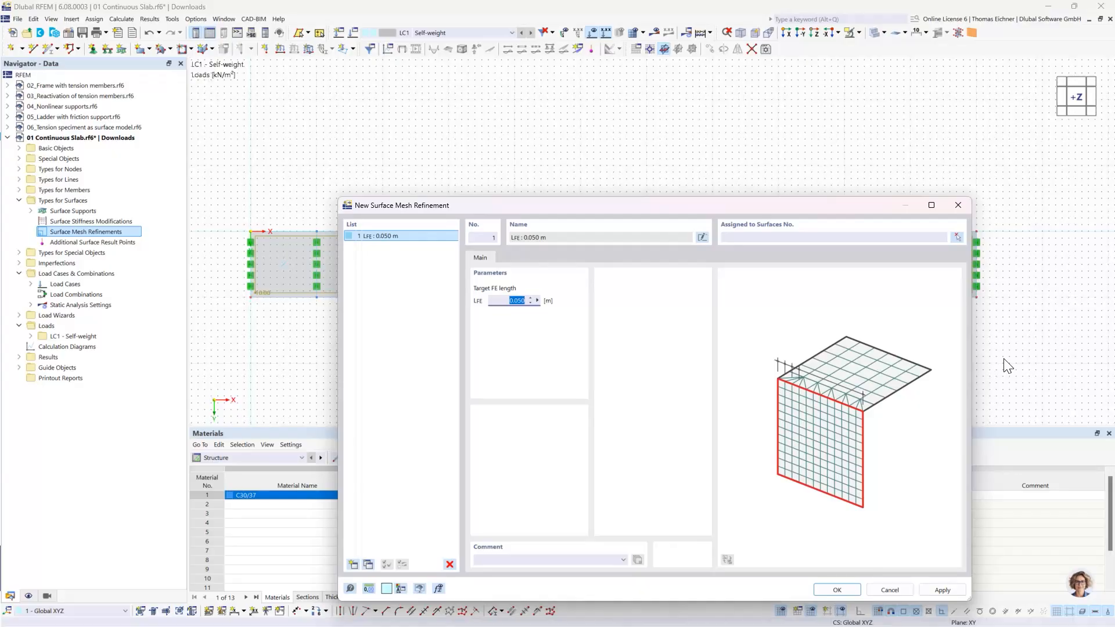
pyautogui.write('2')
pyautogui.click(779, 237)
pyautogui.click(957, 239)
pyautogui.click(332, 240)
pyautogui.click(176, 179)
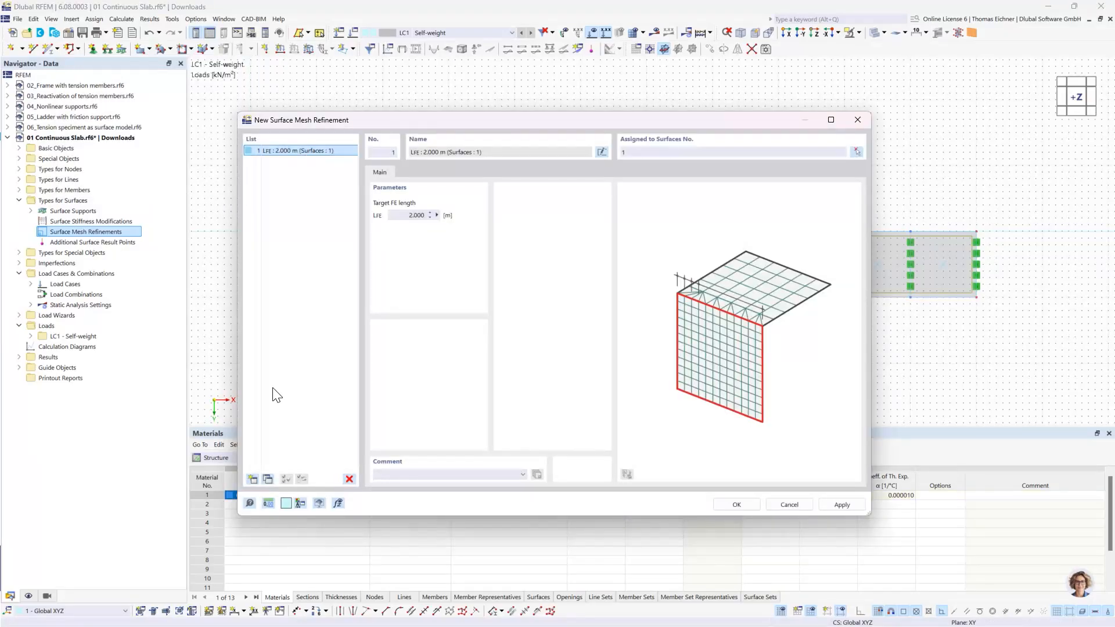
# Copy the refinement as No. 2, set its target FE length to 1 m and assign it to surface 2
pyautogui.click(269, 479)
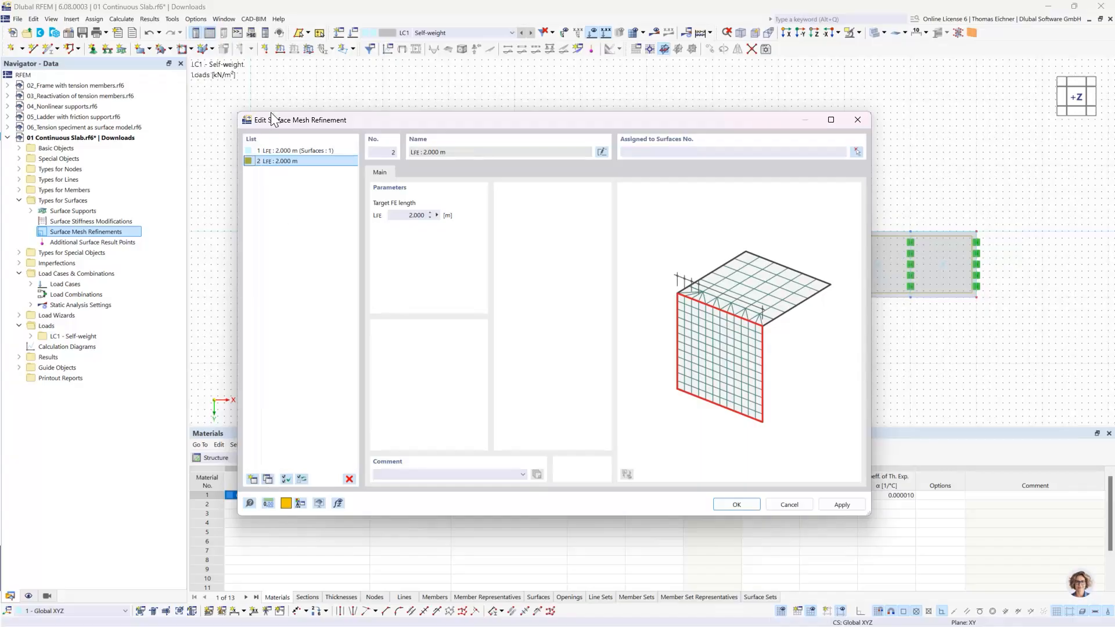
pyautogui.doubleClick(399, 215)
pyautogui.write('1')
pyautogui.click(657, 152)
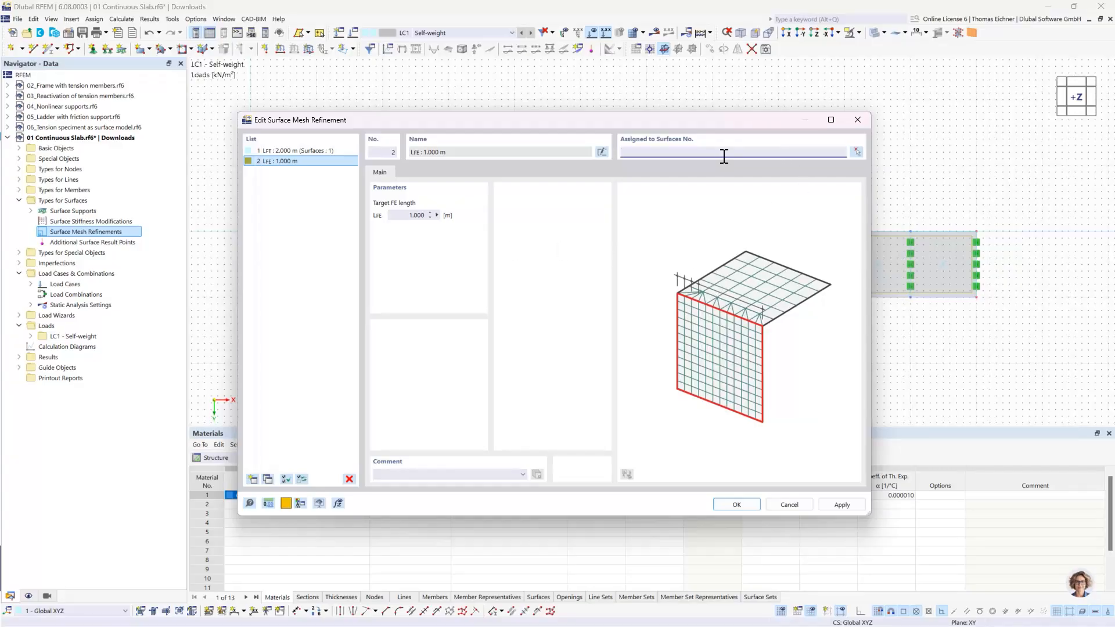
pyautogui.click(856, 152)
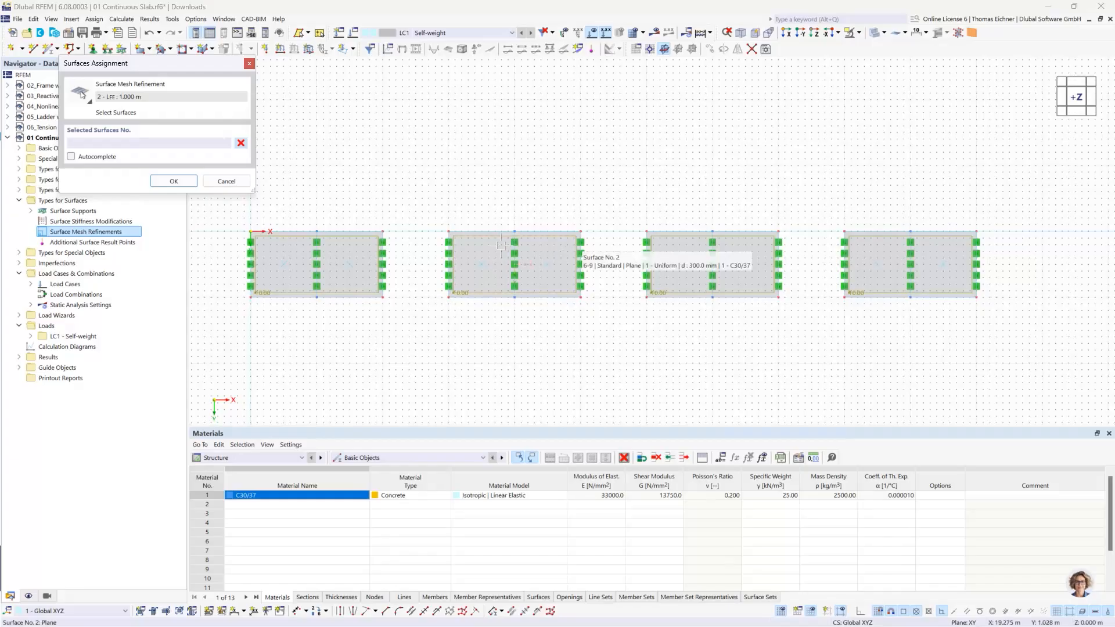
pyautogui.click(501, 245)
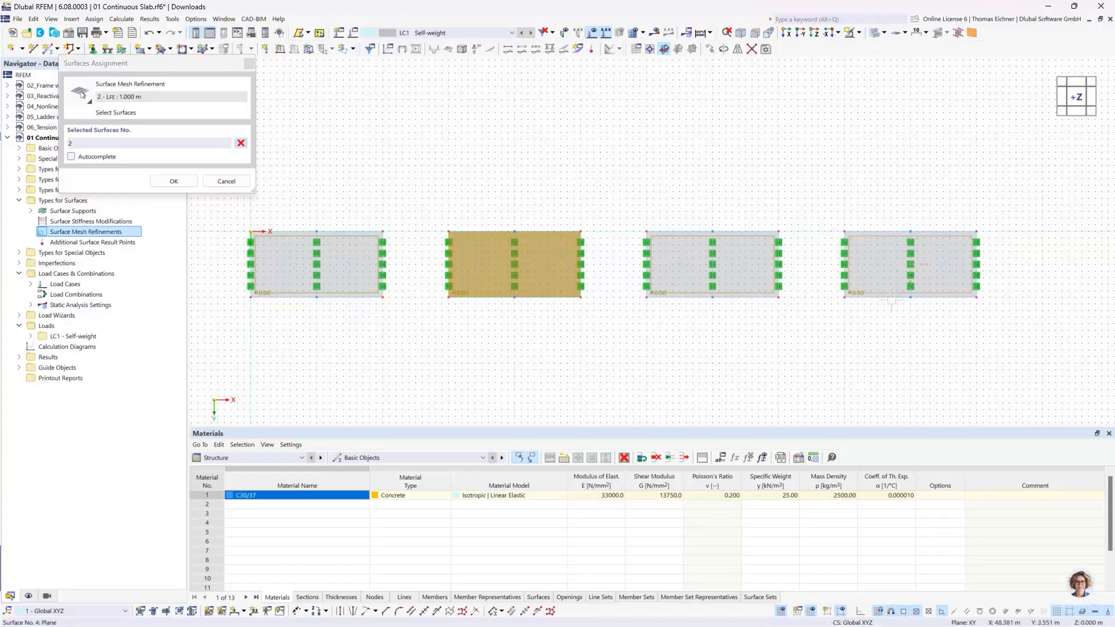
pyautogui.click(174, 181)
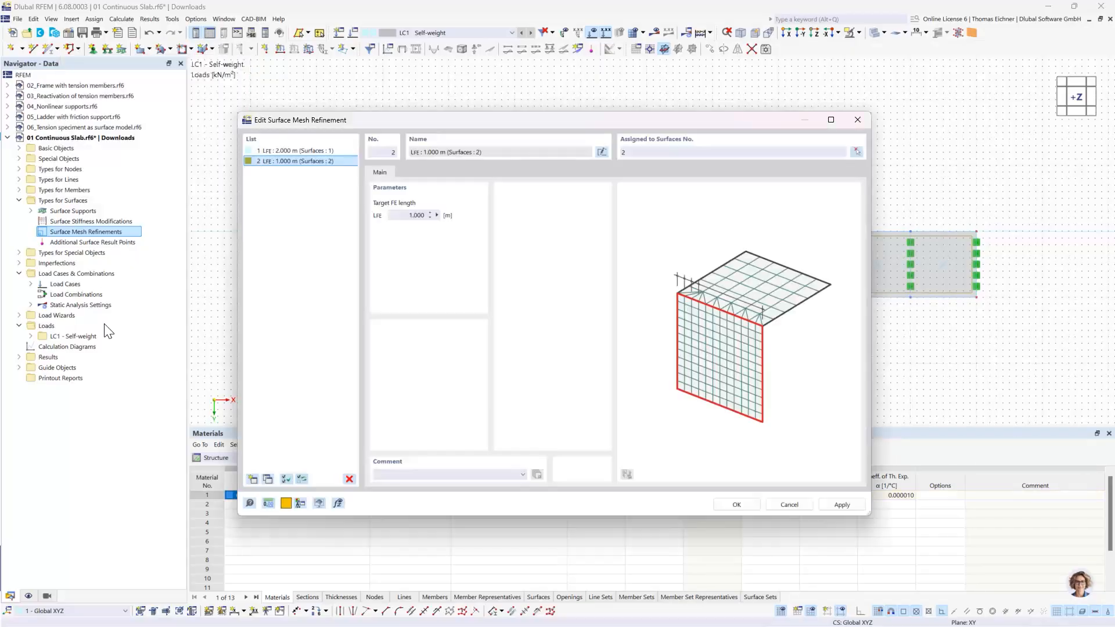
# Copy the 1 m refinement as No. 3, set its target FE length to 0.5 m and assign it to surface 3
pyautogui.click(298, 162)
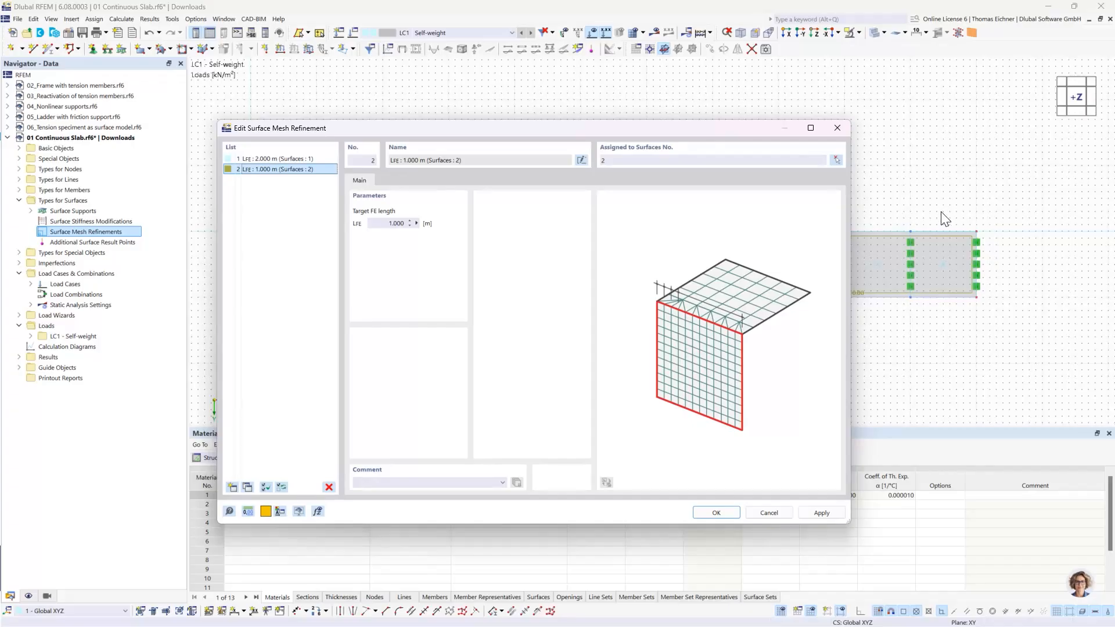
pyautogui.click(246, 485)
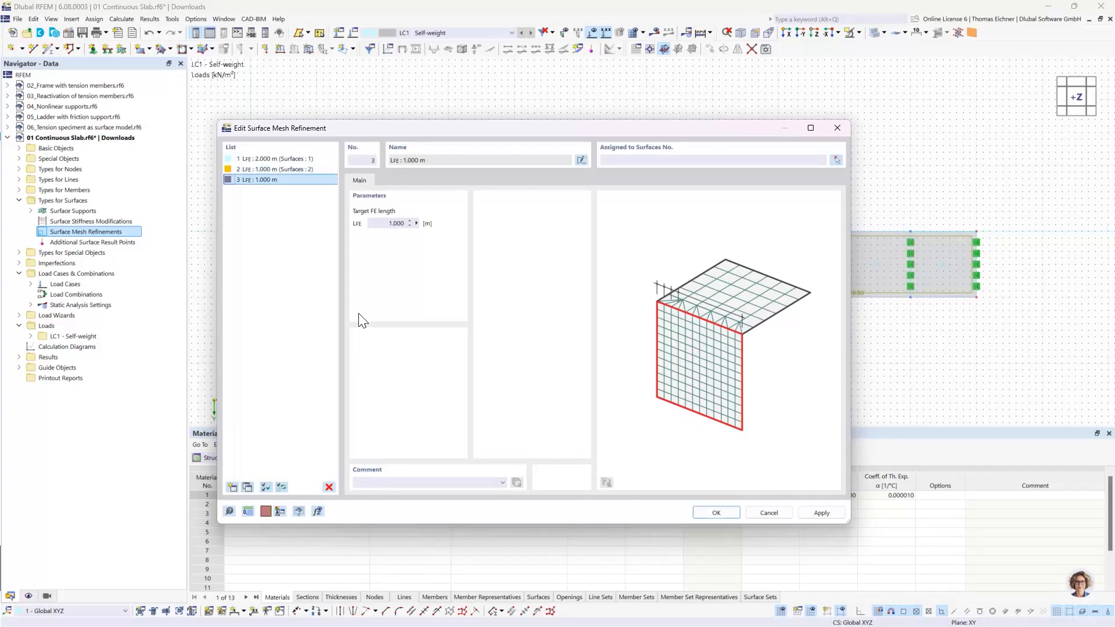
pyautogui.doubleClick(398, 223)
pyautogui.write('0.5')
pyautogui.click(628, 157)
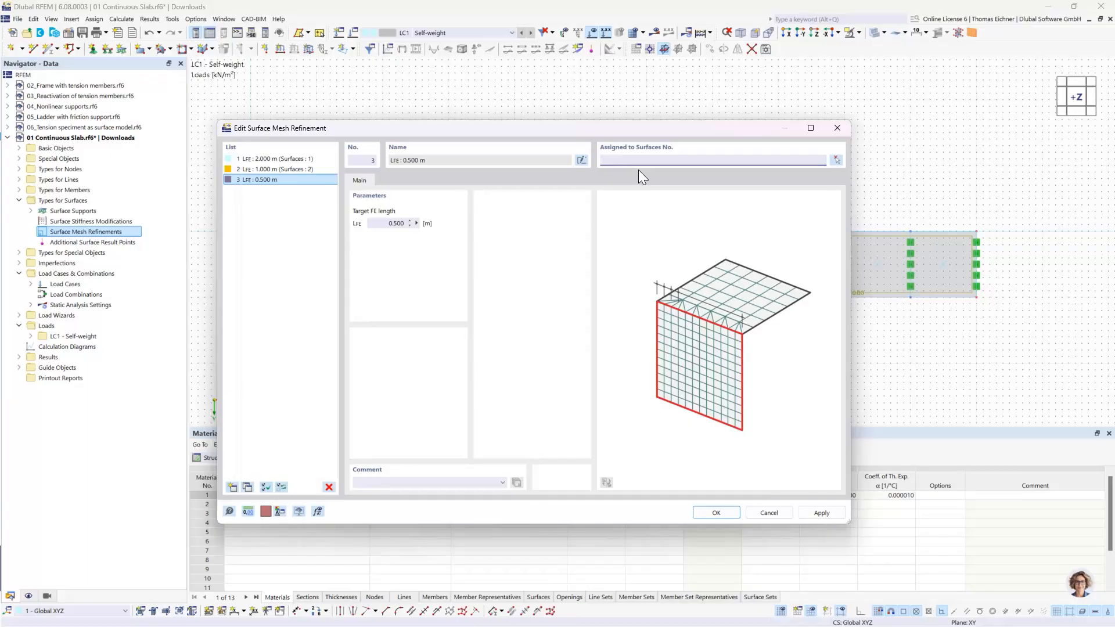
# Copy the 0.5 m refinement as No. 4, set its target FE length to 0.1 m and assign it to surface 4
pyautogui.click(268, 180)
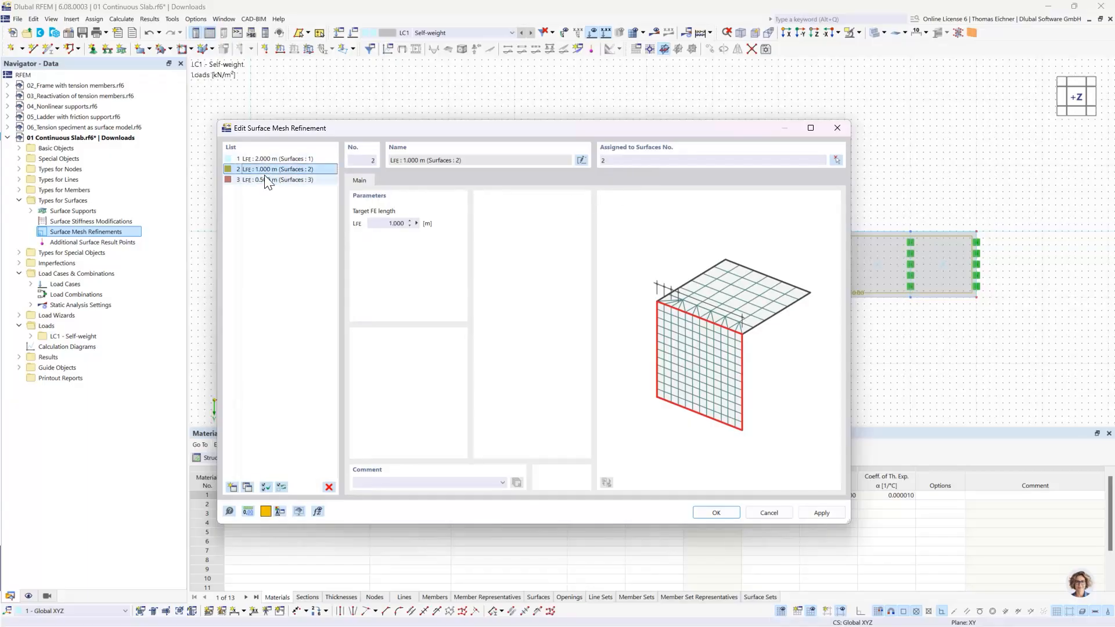
pyautogui.click(248, 486)
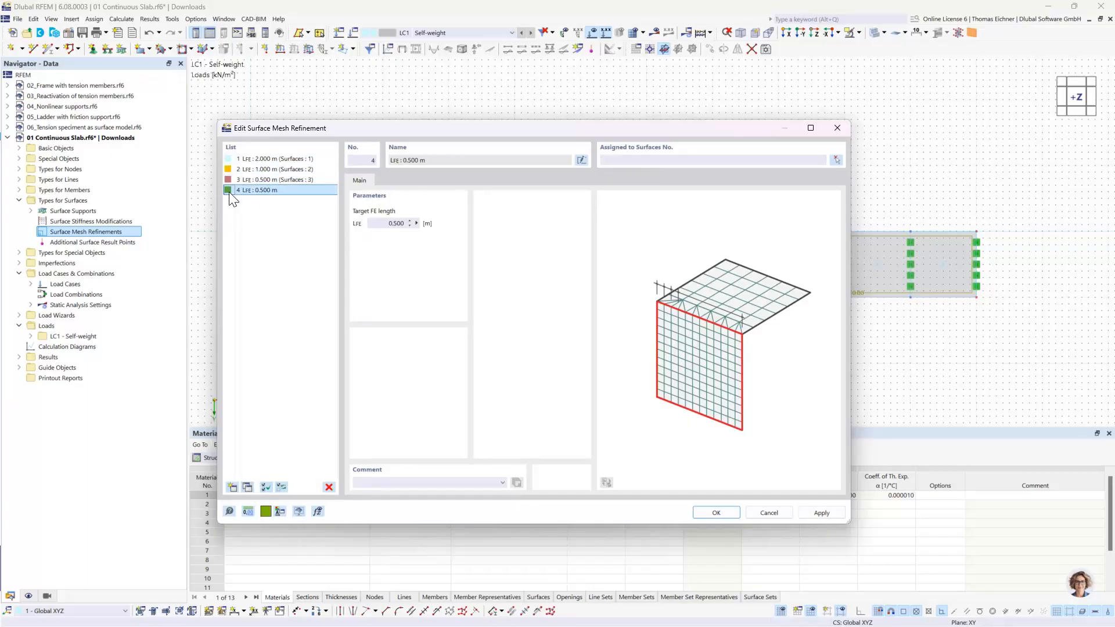
pyautogui.moveTo(380, 223); pyautogui.dragTo(473, 226)
pyautogui.write('0,1')
pyautogui.click(672, 161)
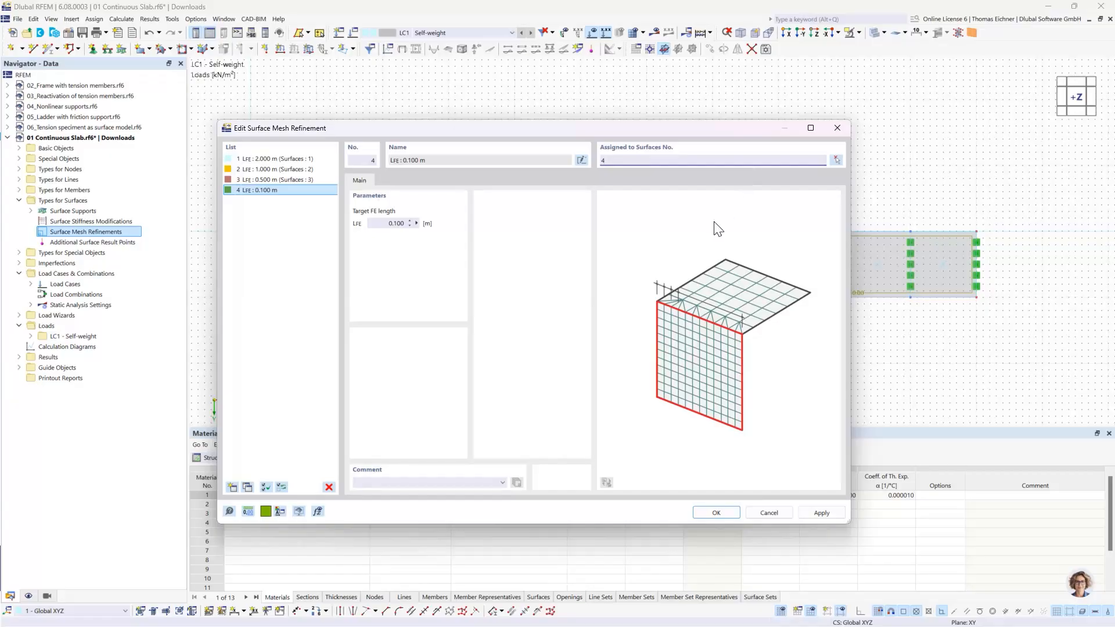
# Review the four surface mesh refinements alongside the slabs and accept them
pyautogui.click(302, 189)
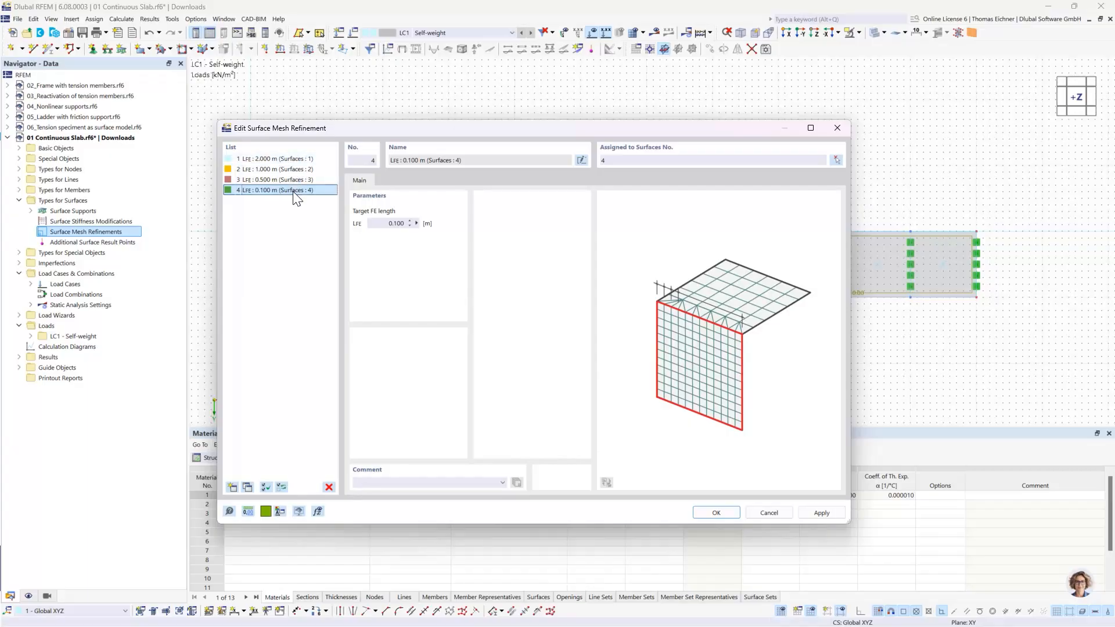
pyautogui.moveTo(436, 131); pyautogui.dragTo(281, 159)
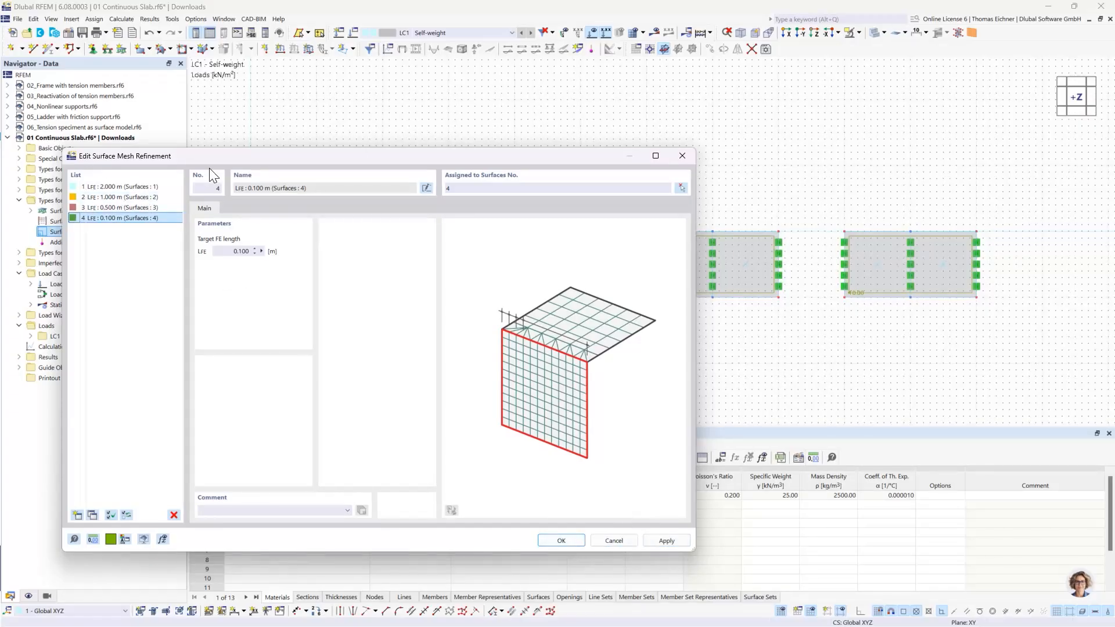
pyautogui.moveTo(187, 157); pyautogui.dragTo(197, 154)
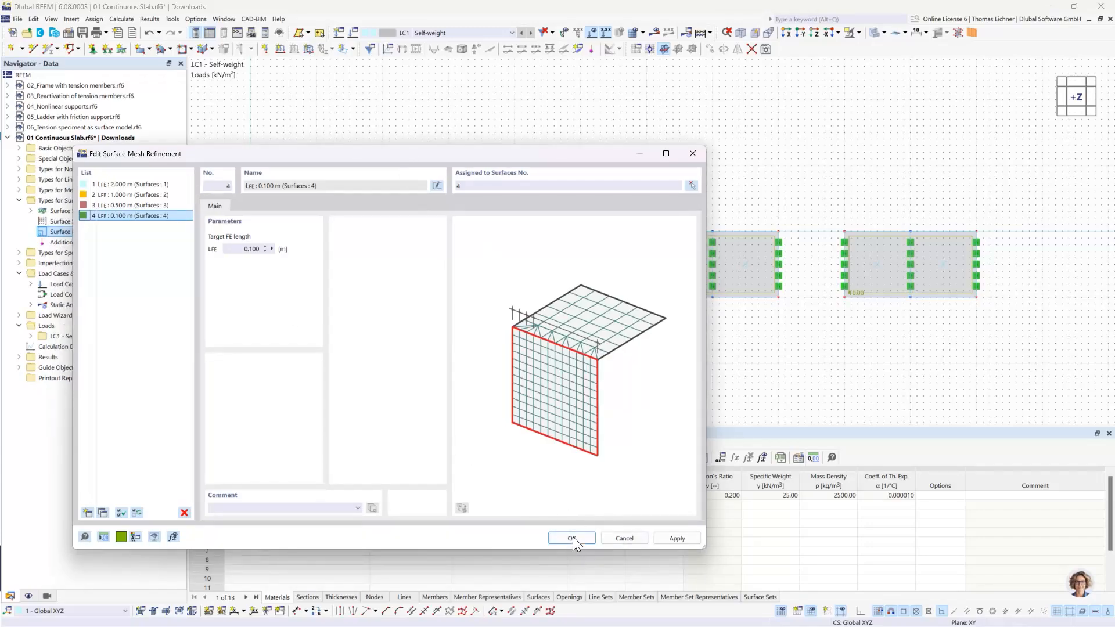
pyautogui.moveTo(438, 156); pyautogui.dragTo(622, 321)
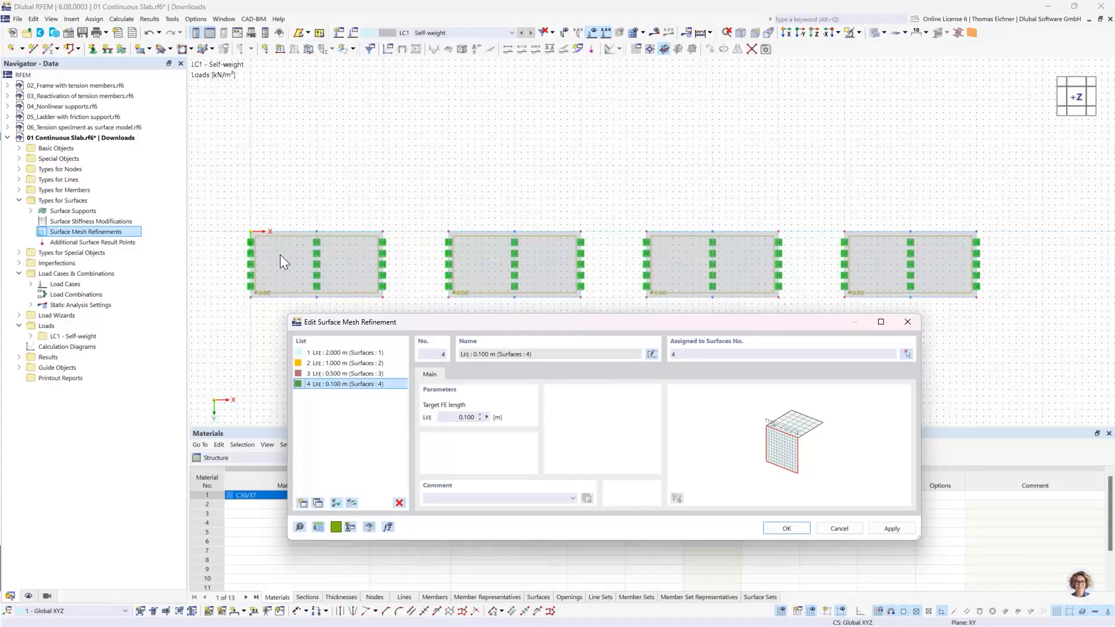
pyautogui.click(781, 529)
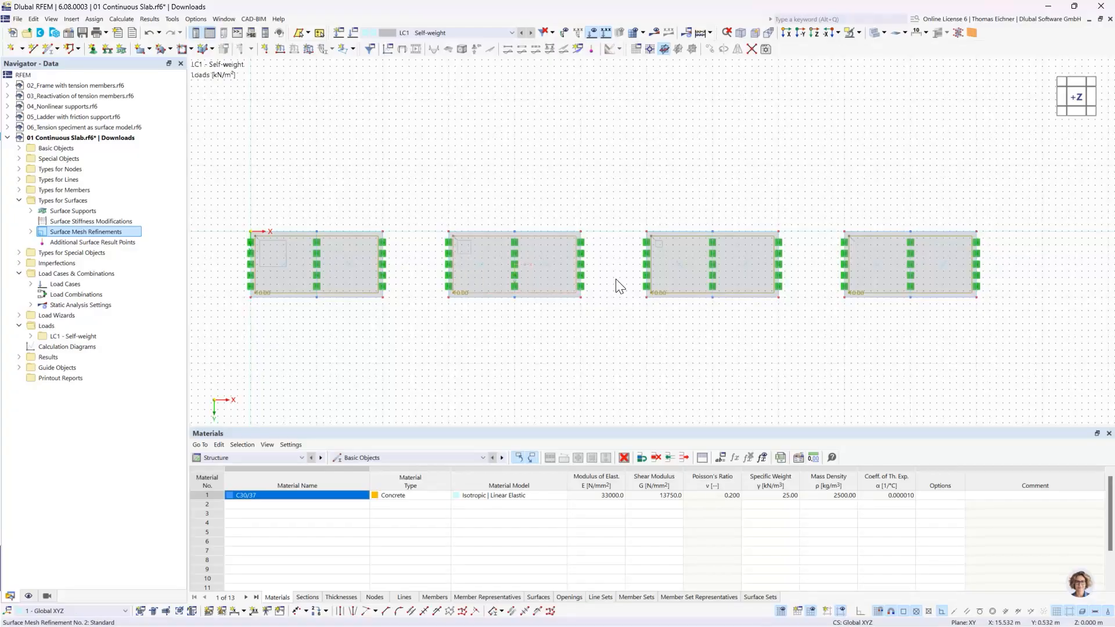
# Display the slabs in wireframe and examine the mesh refinement symbols on all four surfaces
pyautogui.click(870, 35)
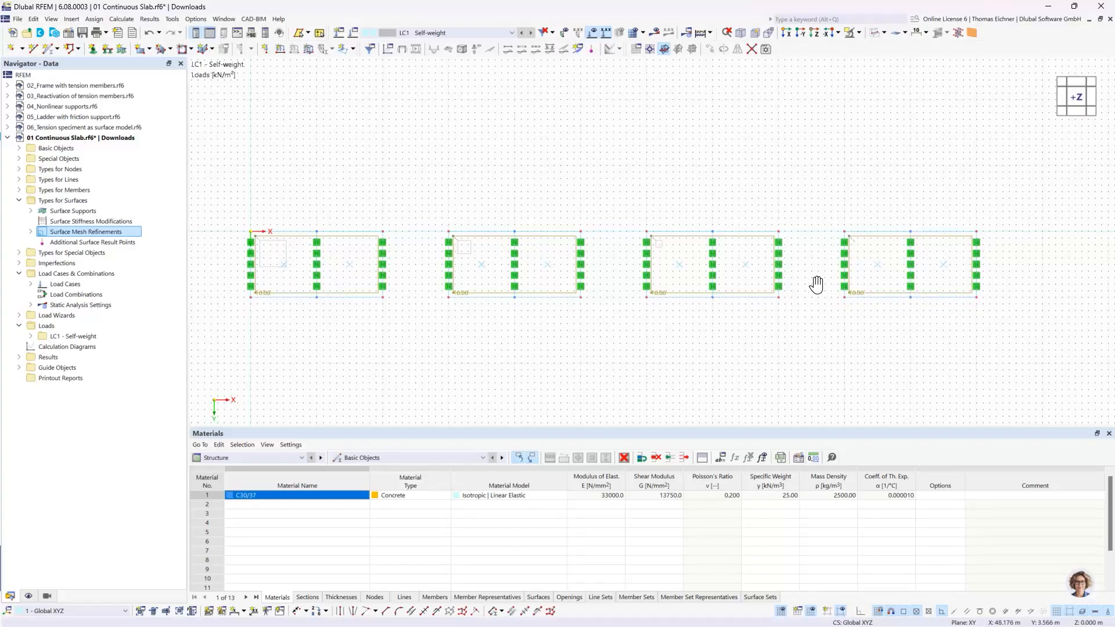
pyautogui.scroll(2, 818, 281)
pyautogui.scroll(2, 855, 281)
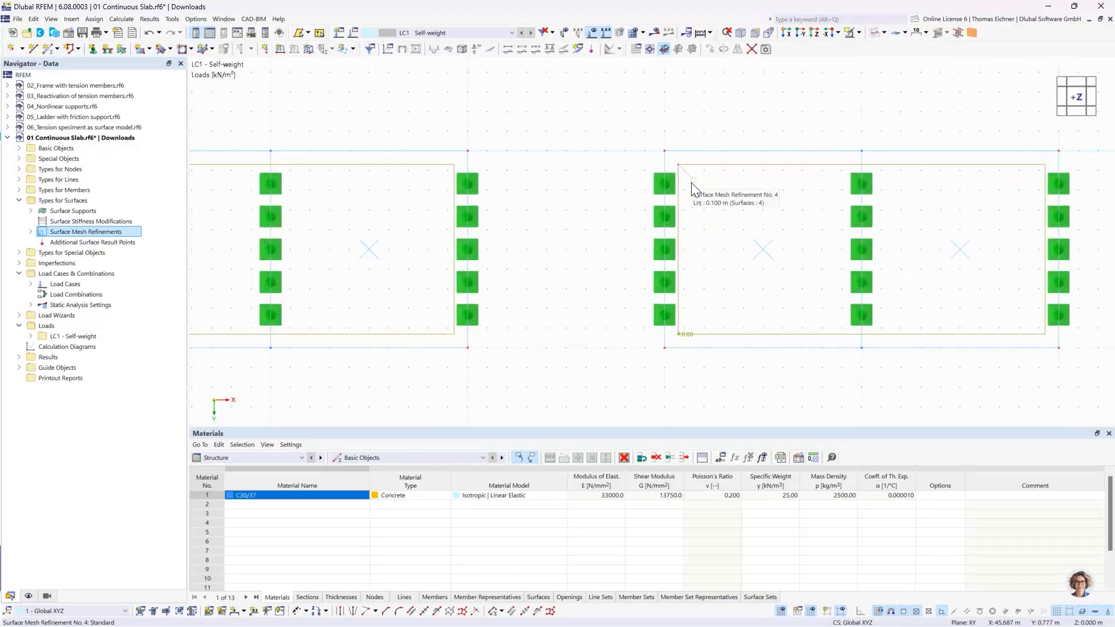
pyautogui.scroll(-3, 695, 185)
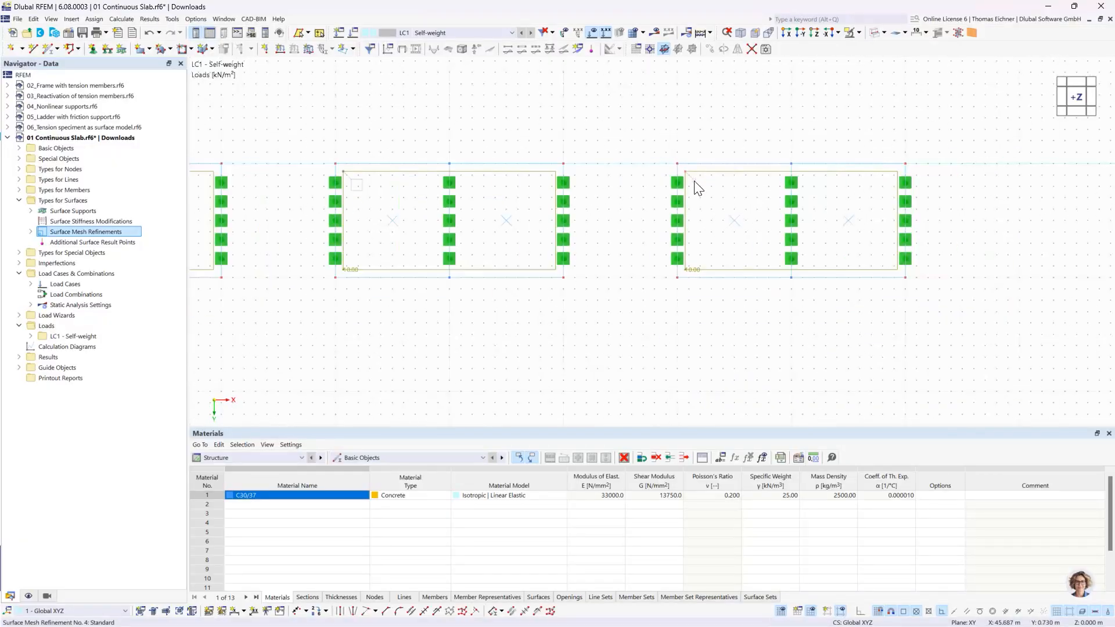
pyautogui.scroll(-1, 694, 181)
pyautogui.moveTo(342, 148); pyautogui.dragTo(374, 194, button='middle')
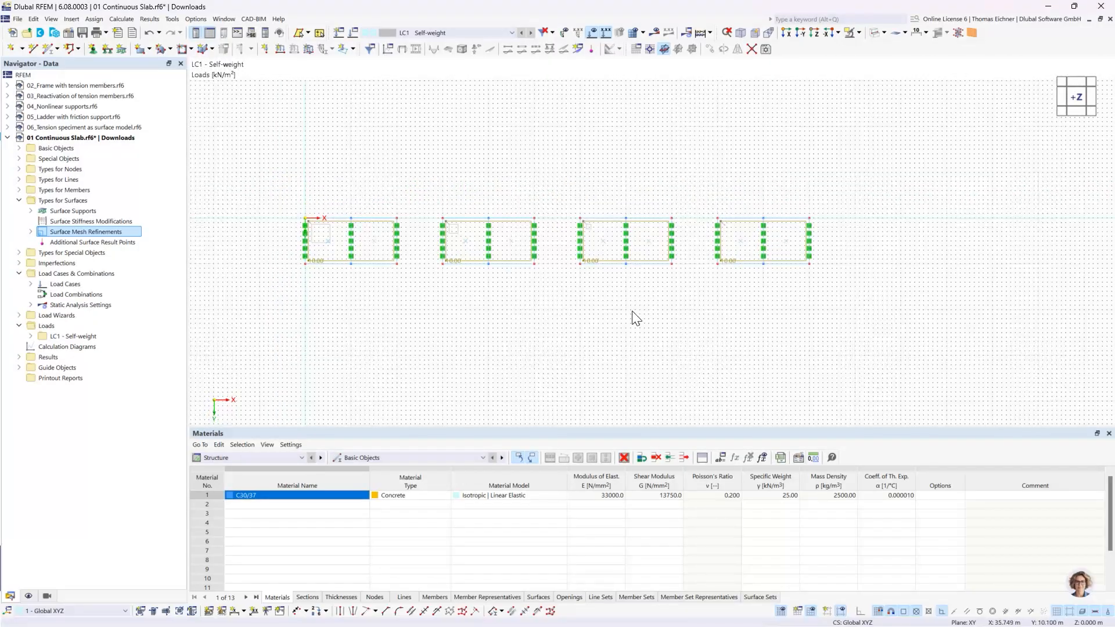
pyautogui.scroll(1, 383, 283)
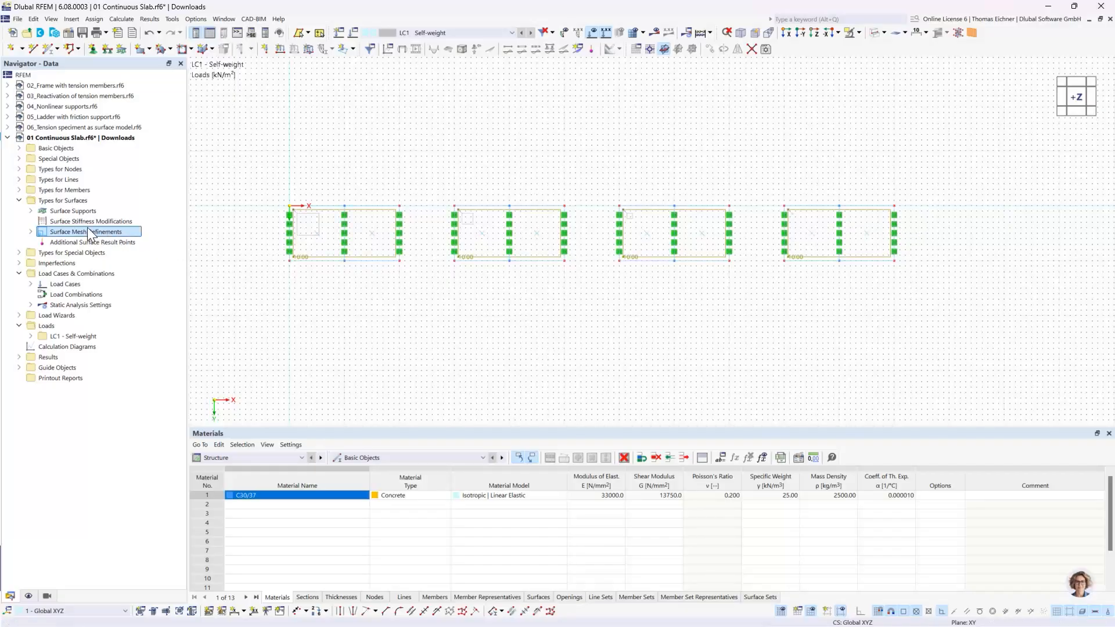
# Create a result section through all four slabs from X 0, Y 2.5 m to X 55, Y 2.5 m, projected in global Z
pyautogui.click(20, 201)
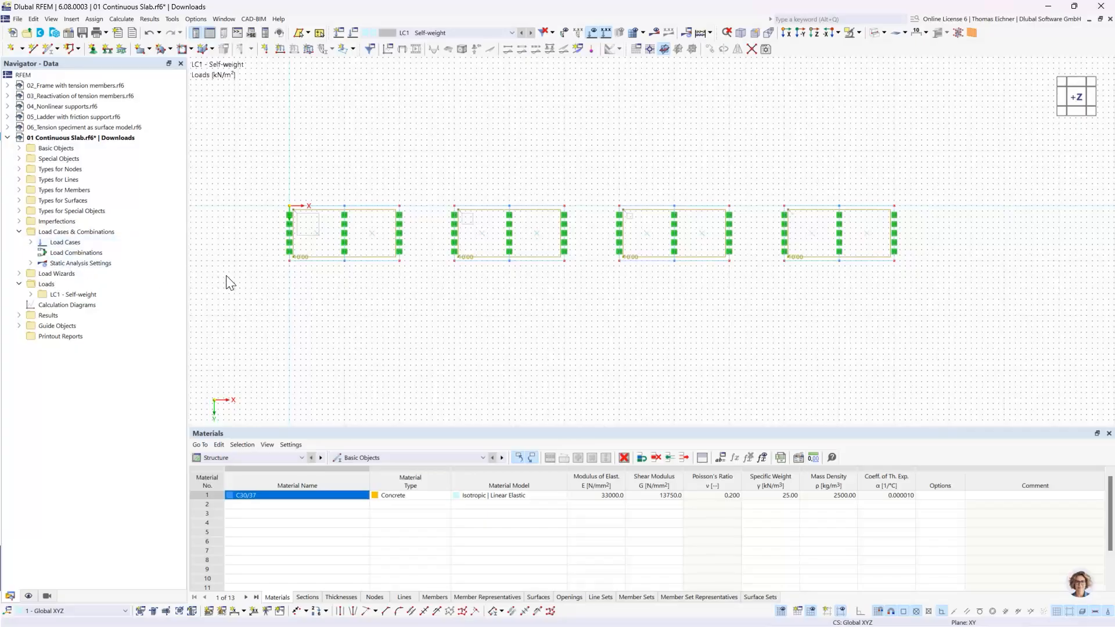
pyautogui.click(20, 232)
pyautogui.click(20, 158)
pyautogui.click(53, 160)
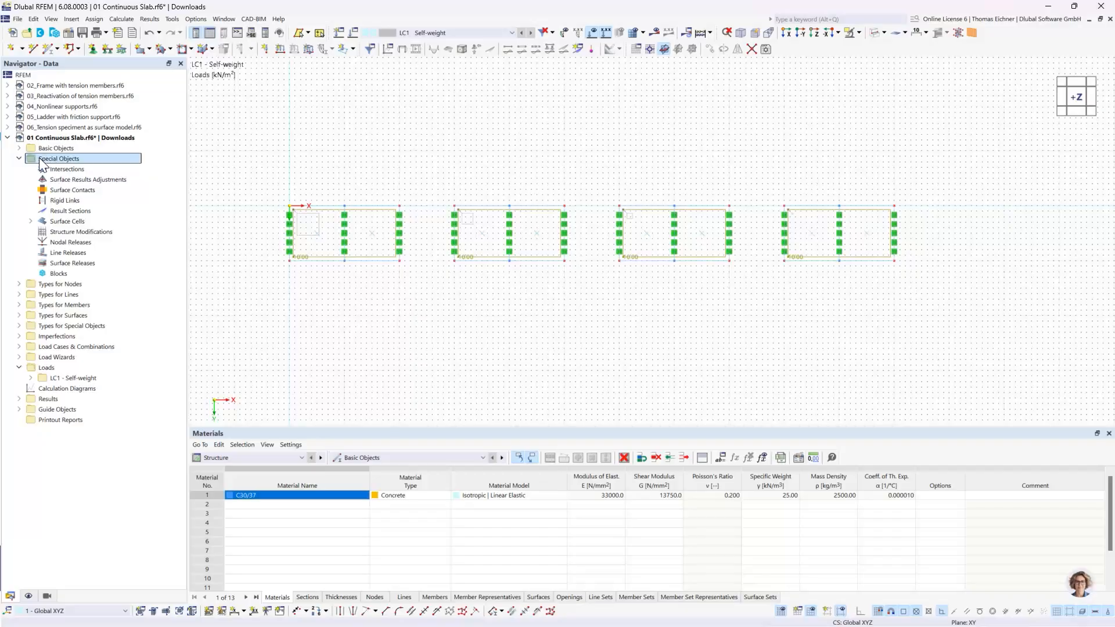
pyautogui.click(75, 212)
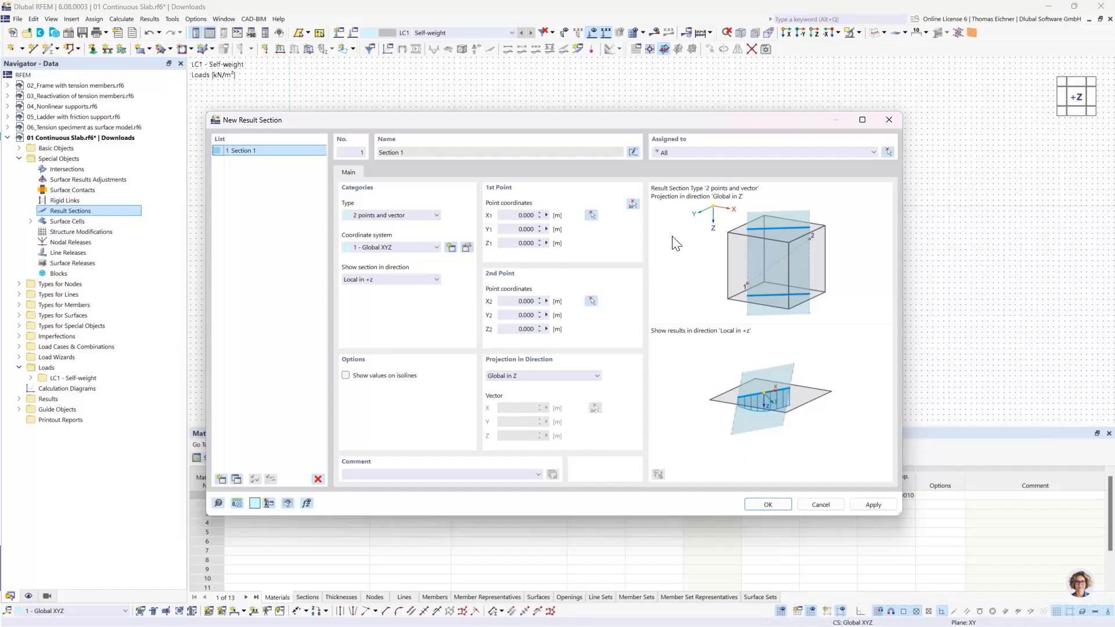
pyautogui.click(633, 205)
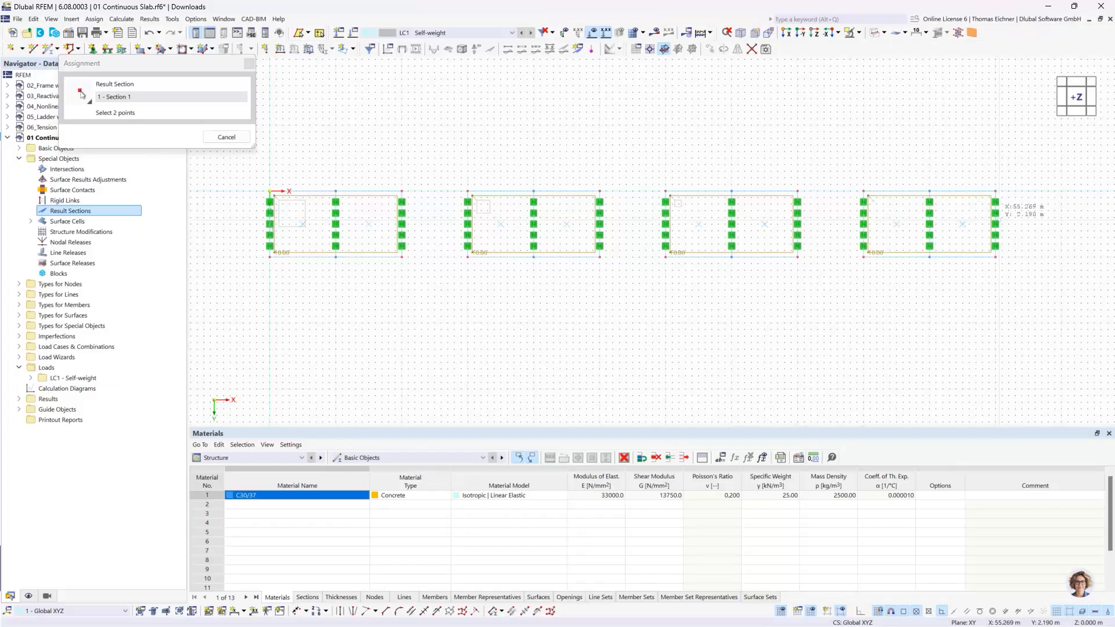
pyautogui.scroll(2, 995, 215)
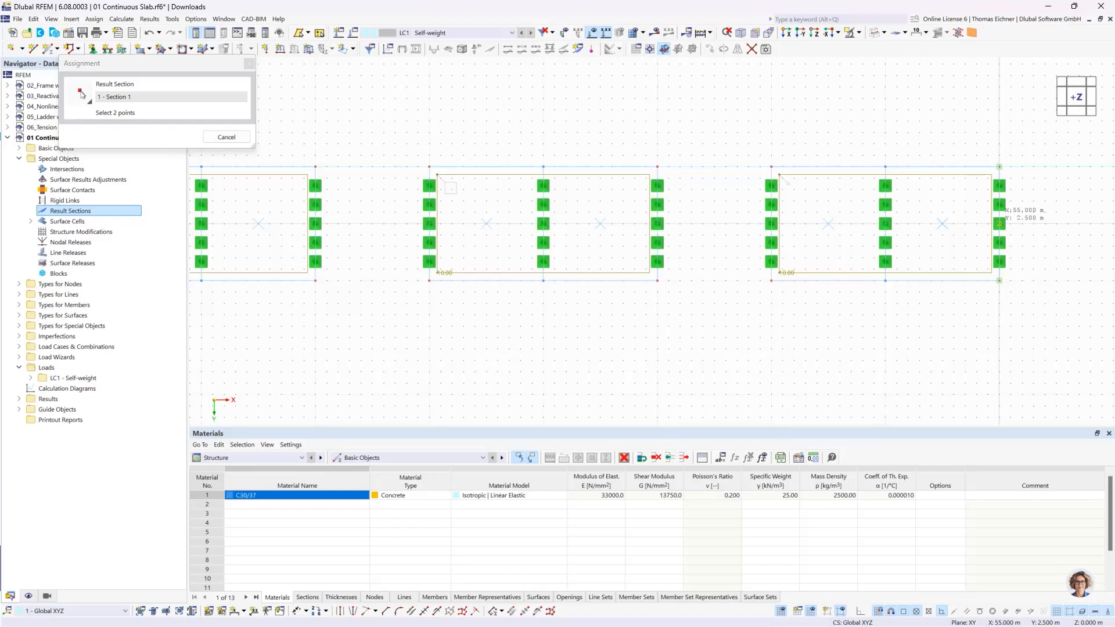
pyautogui.click(999, 222)
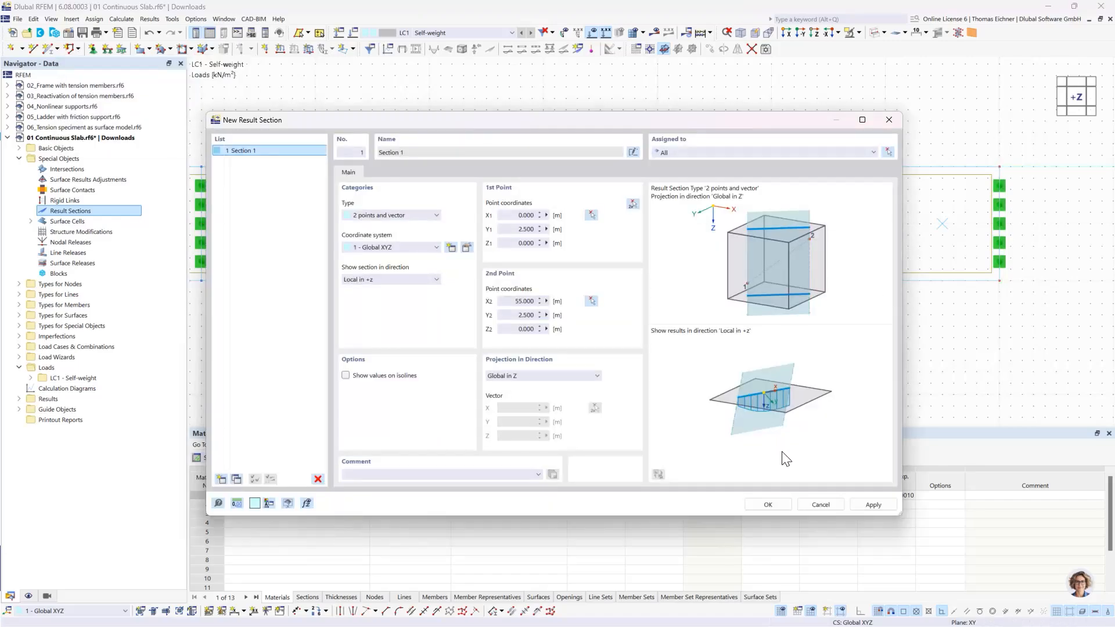
pyautogui.click(774, 506)
# Inspect the result section from the -Y side, return to a tilted top view and restore the transparent model display
pyautogui.scroll(-3, 789, 343)
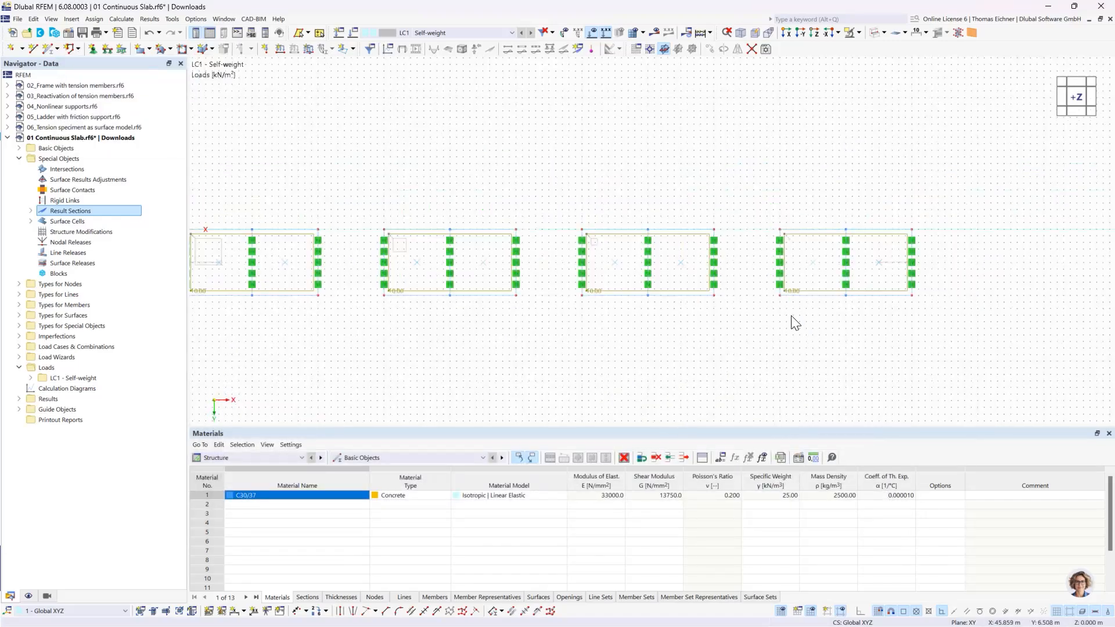
pyautogui.keyDown('ctrl'); pyautogui.moveTo(779, 342); pyautogui.dragTo(770, 209, button='middle'); pyautogui.keyUp('ctrl')
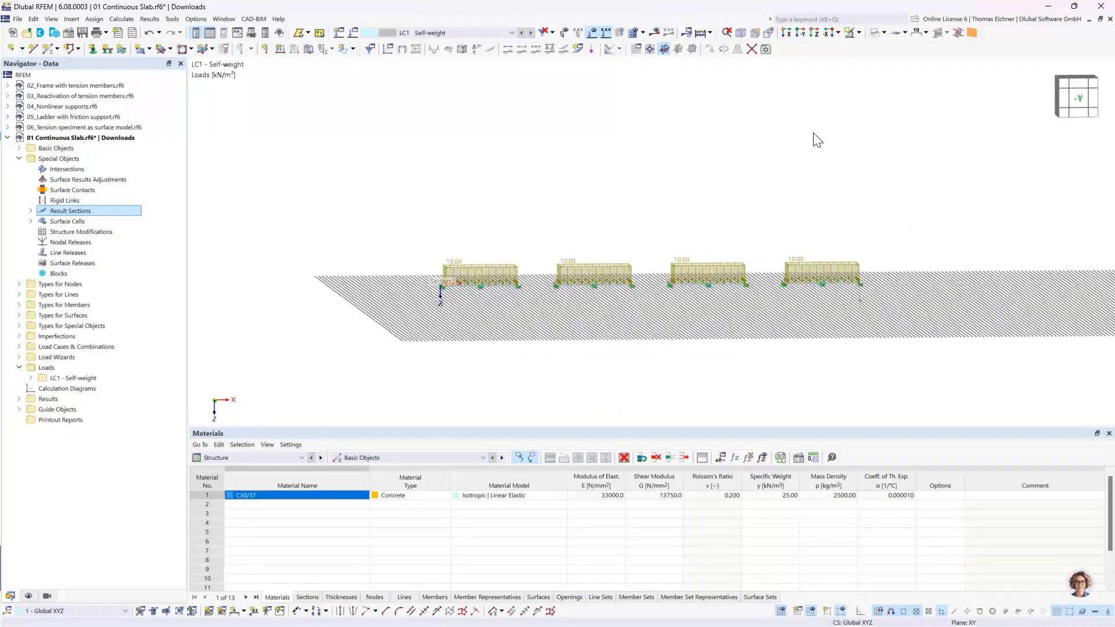
pyautogui.click(801, 33)
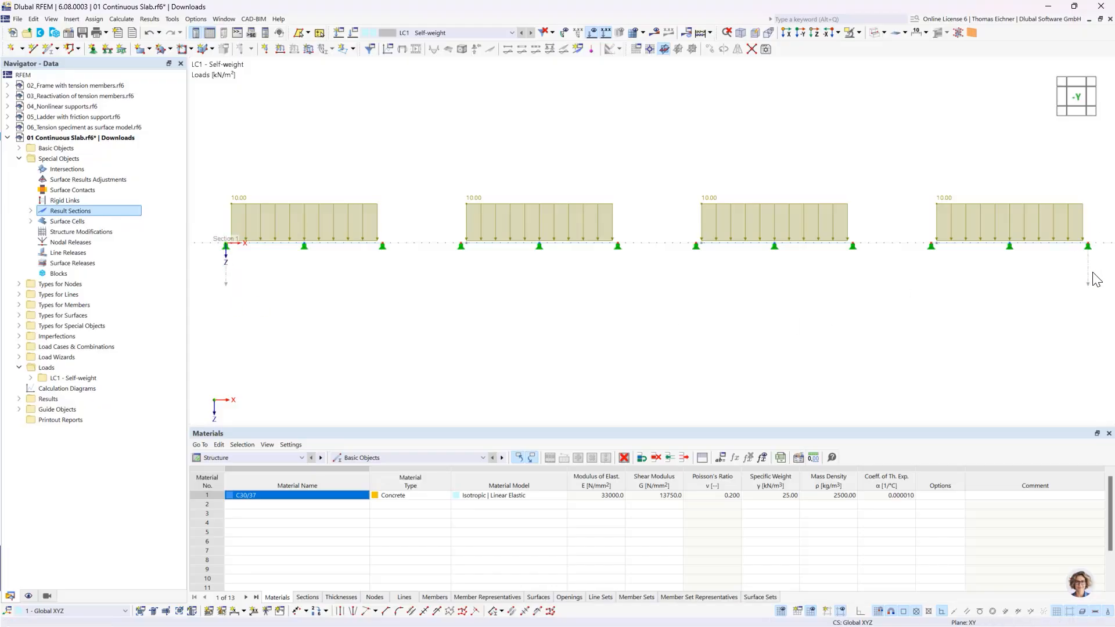
pyautogui.keyDown('ctrl'); pyautogui.moveTo(617, 127); pyautogui.dragTo(618, 240, button='middle'); pyautogui.keyUp('ctrl')
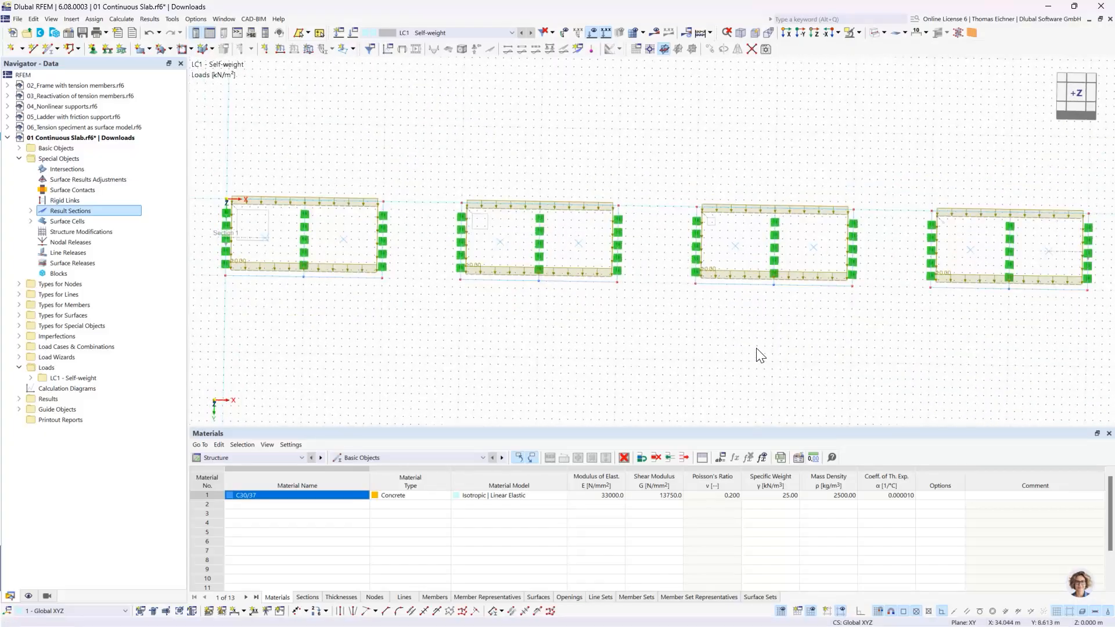
pyautogui.click(873, 36)
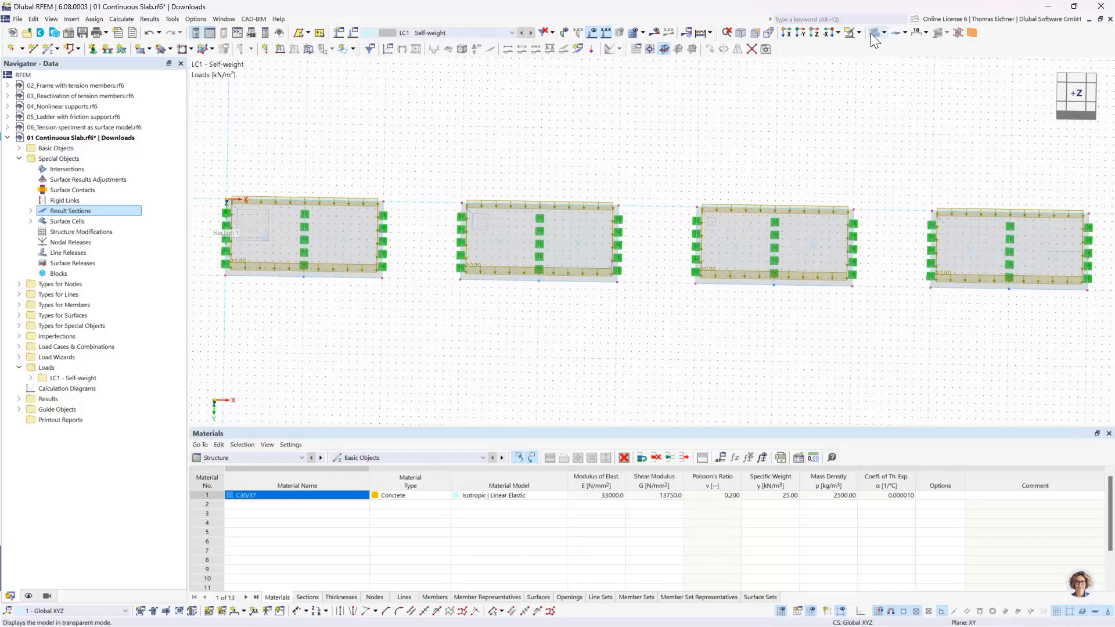
# Start a new single beam member with uniform section distribution and open the creation of a new section for it
pyautogui.moveTo(756, 112); pyautogui.dragTo(509, 131, button='middle')
pyautogui.scroll(-1, 579, 146)
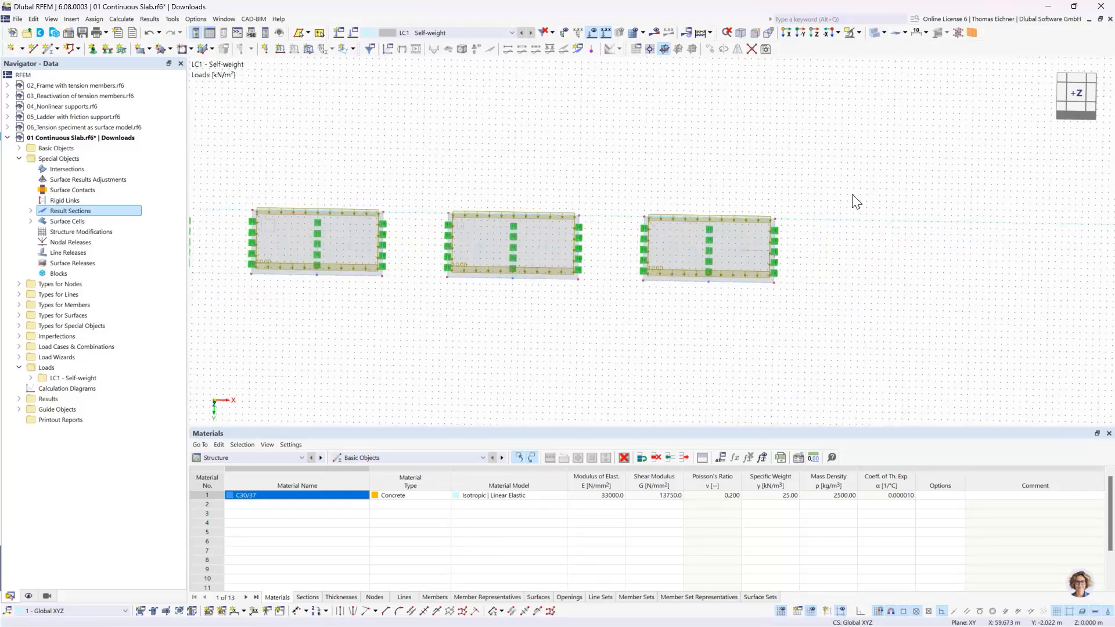
pyautogui.moveTo(850, 196); pyautogui.dragTo(681, 162, button='middle')
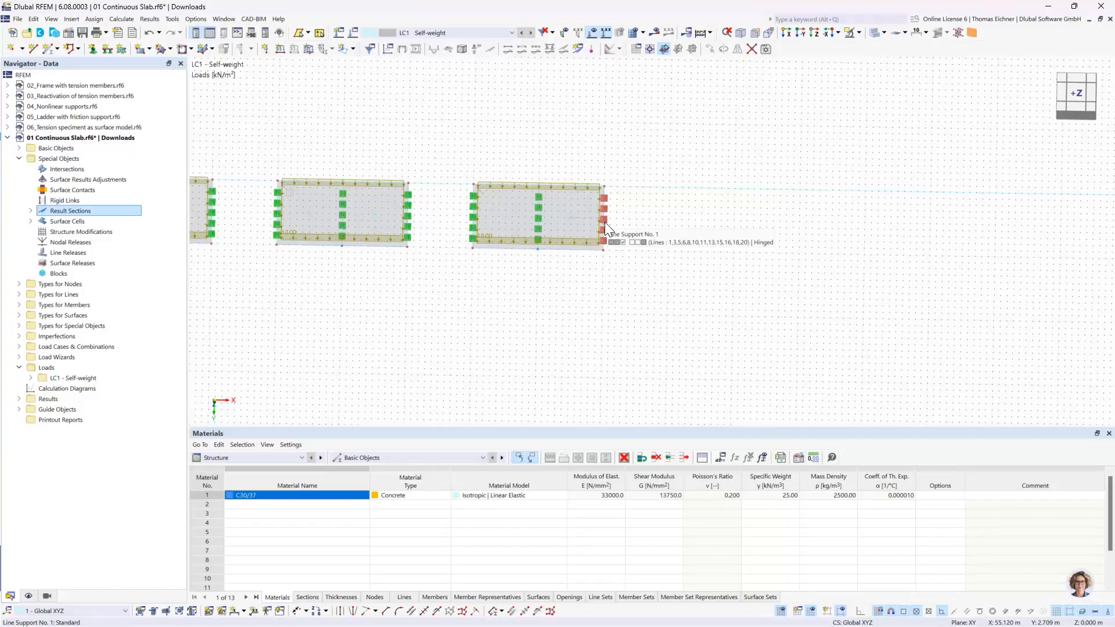
pyautogui.moveTo(663, 250); pyautogui.dragTo(662, 249, button='middle')
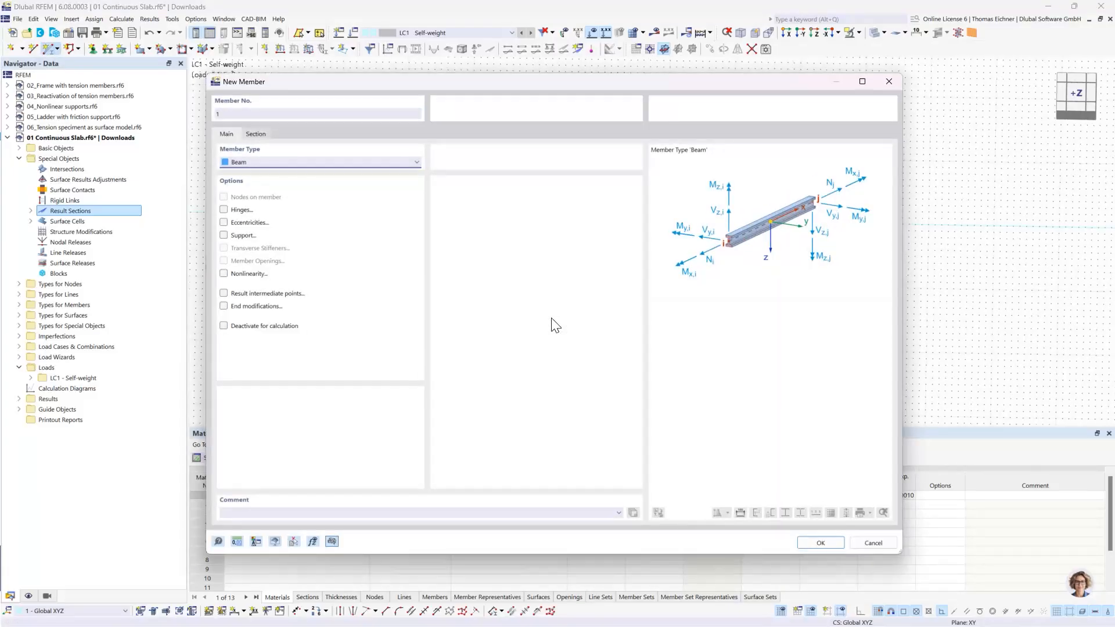
pyautogui.click(256, 133)
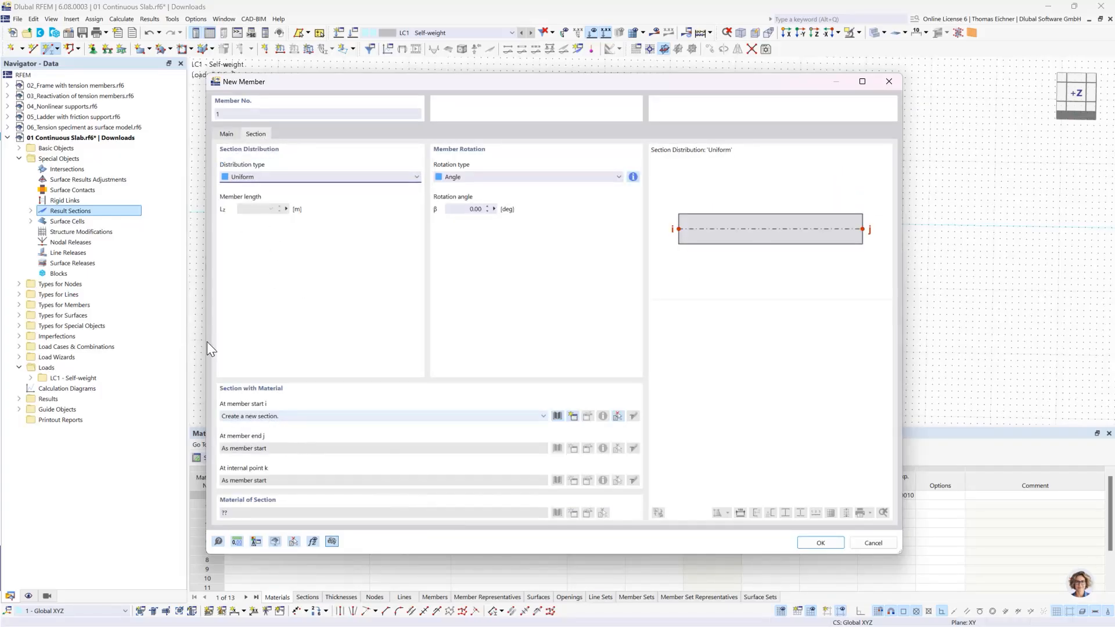
pyautogui.click(331, 423)
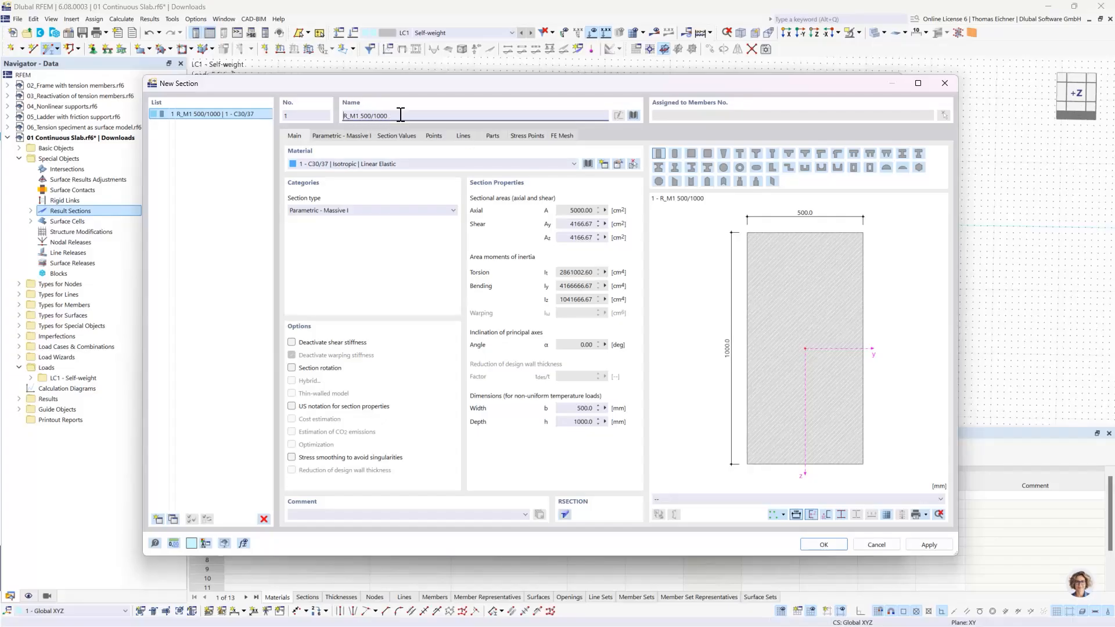
# Define the member's rectangular C30/37 section with width 1000 mm and height 300 mm and accept it
pyautogui.moveTo(388, 115); pyautogui.dragTo(361, 117)
pyautogui.click(420, 115)
pyautogui.click(355, 136)
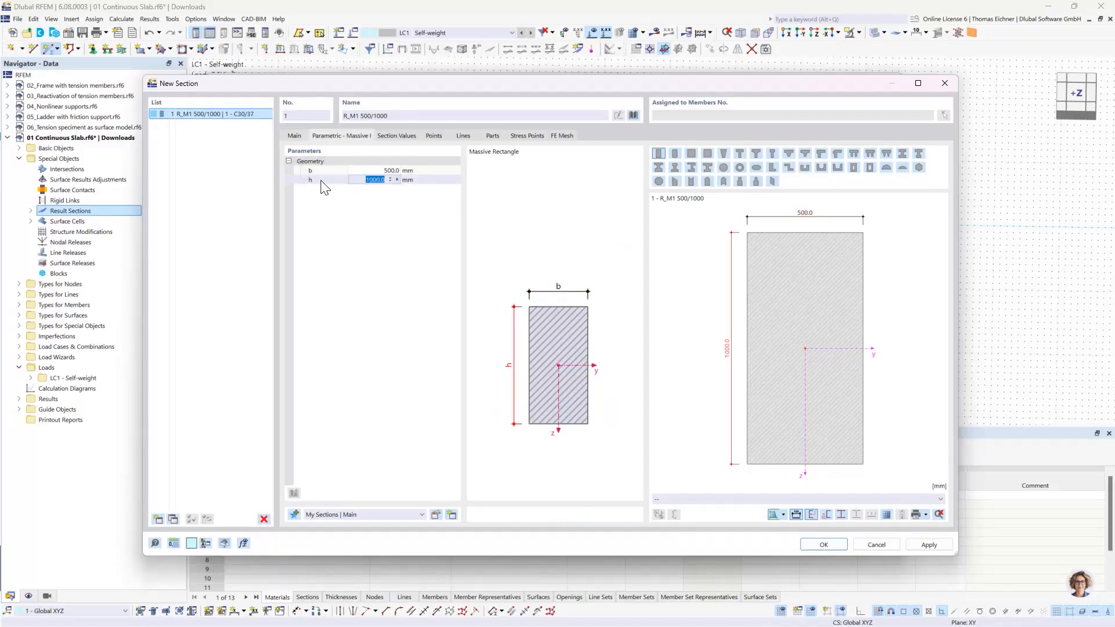
pyautogui.write('300')
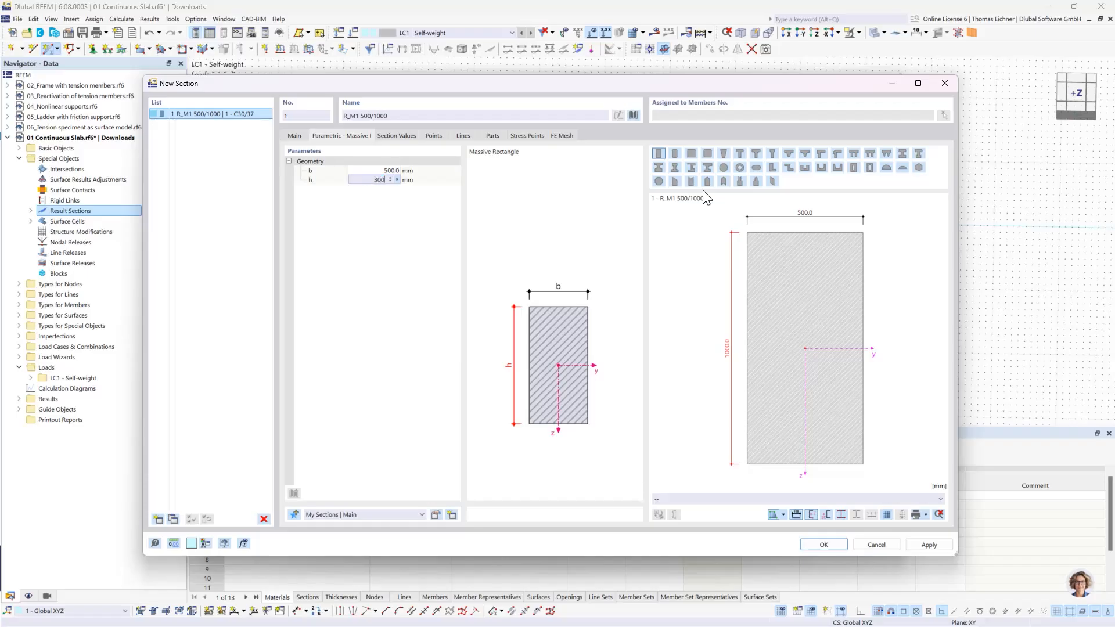
pyautogui.click(368, 171)
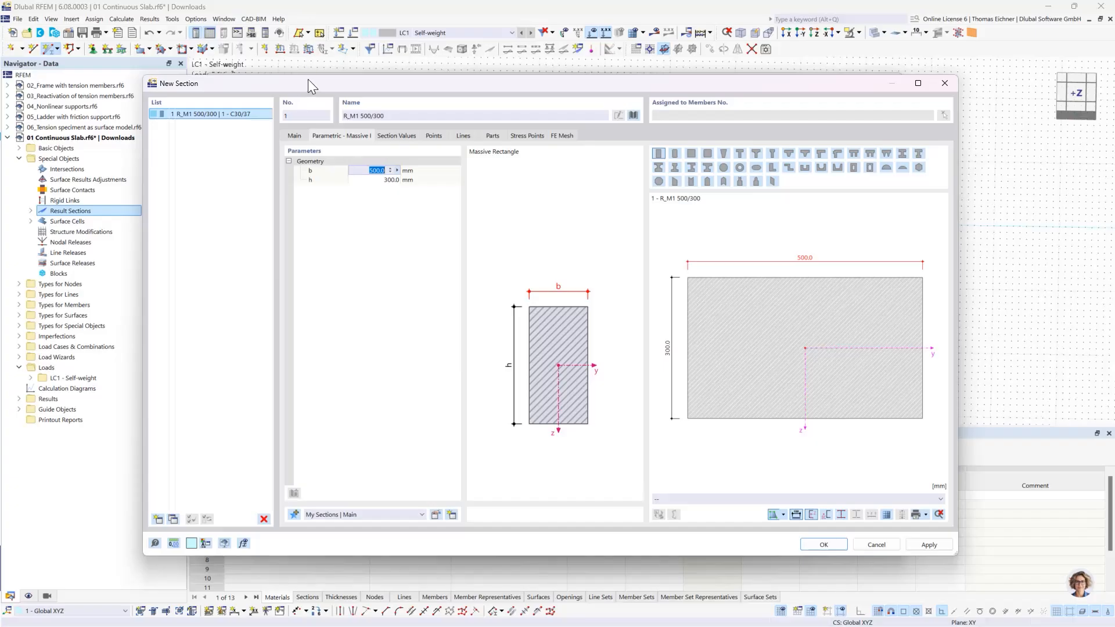
pyautogui.moveTo(308, 82); pyautogui.dragTo(303, 52)
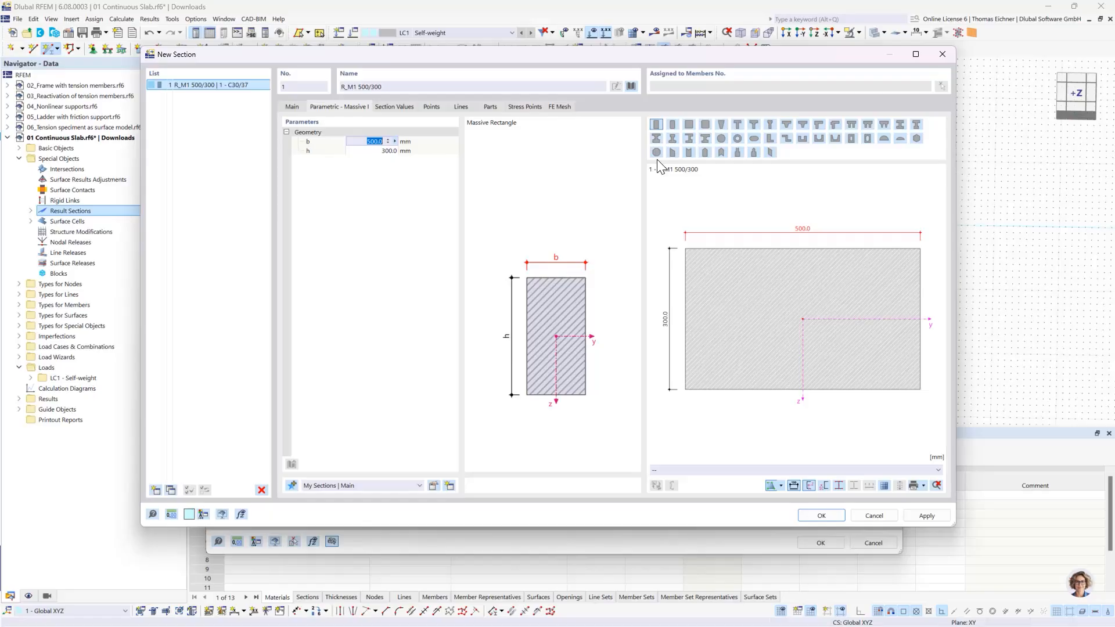
pyautogui.write('10')
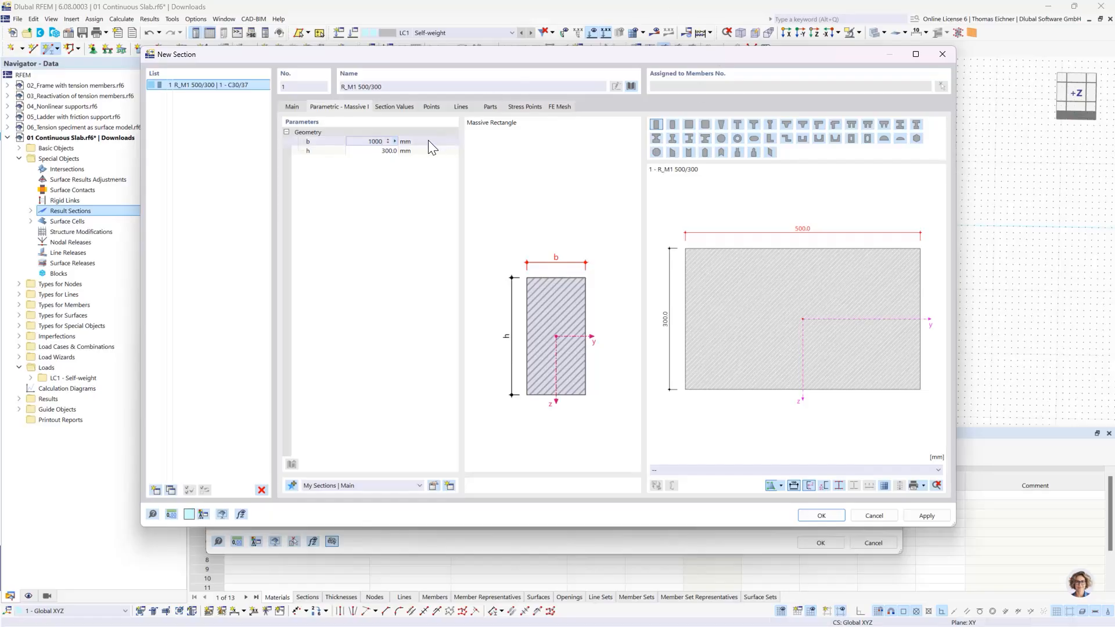
pyautogui.click(374, 150)
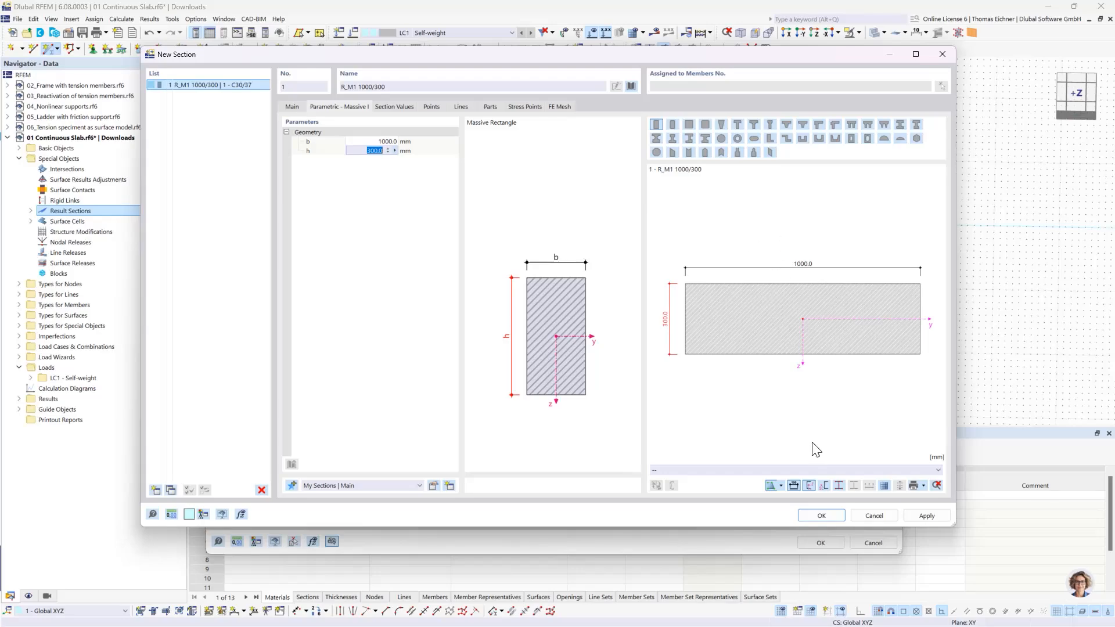
pyautogui.click(820, 516)
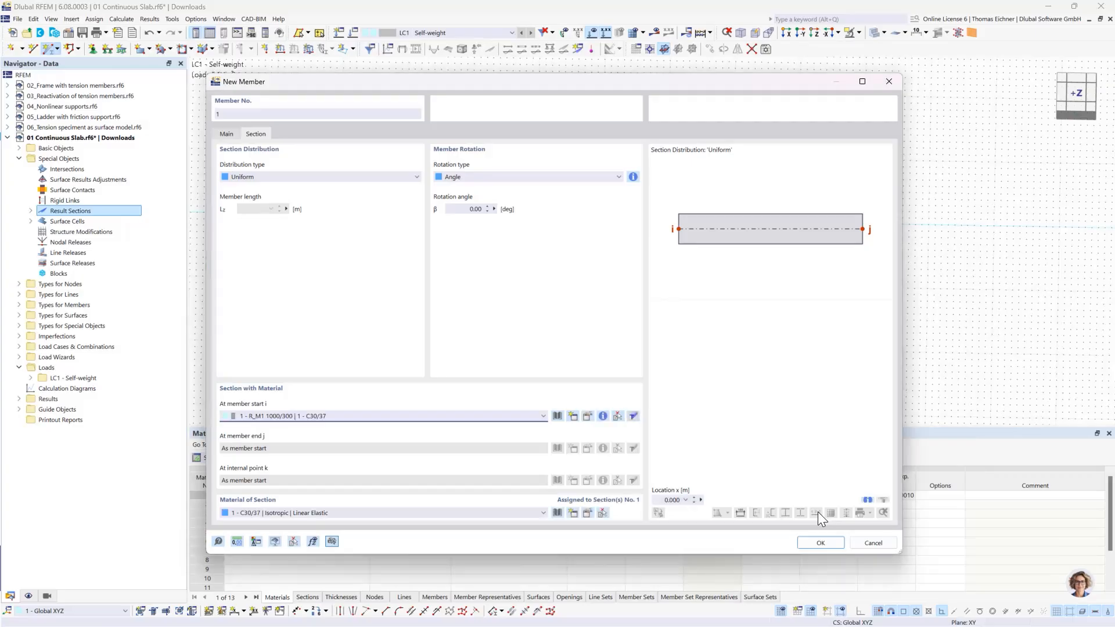
# Place the beam beside the fourth slab, starting at X 60 m, Y 2.5 m and running about 10 m in X
pyautogui.click(824, 543)
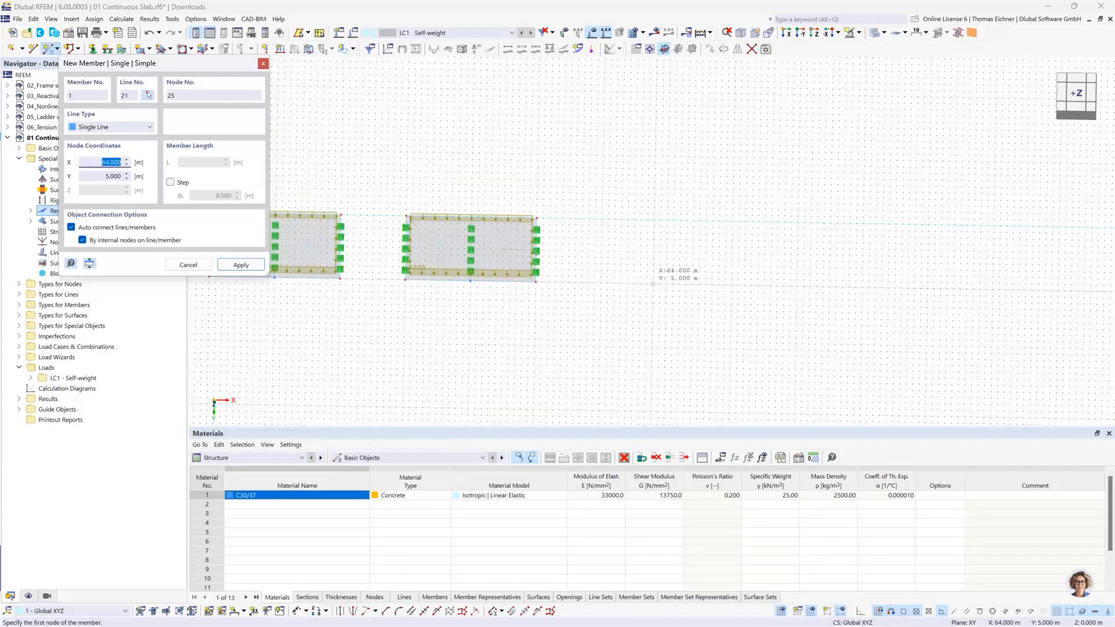
pyautogui.scroll(2, 629, 270)
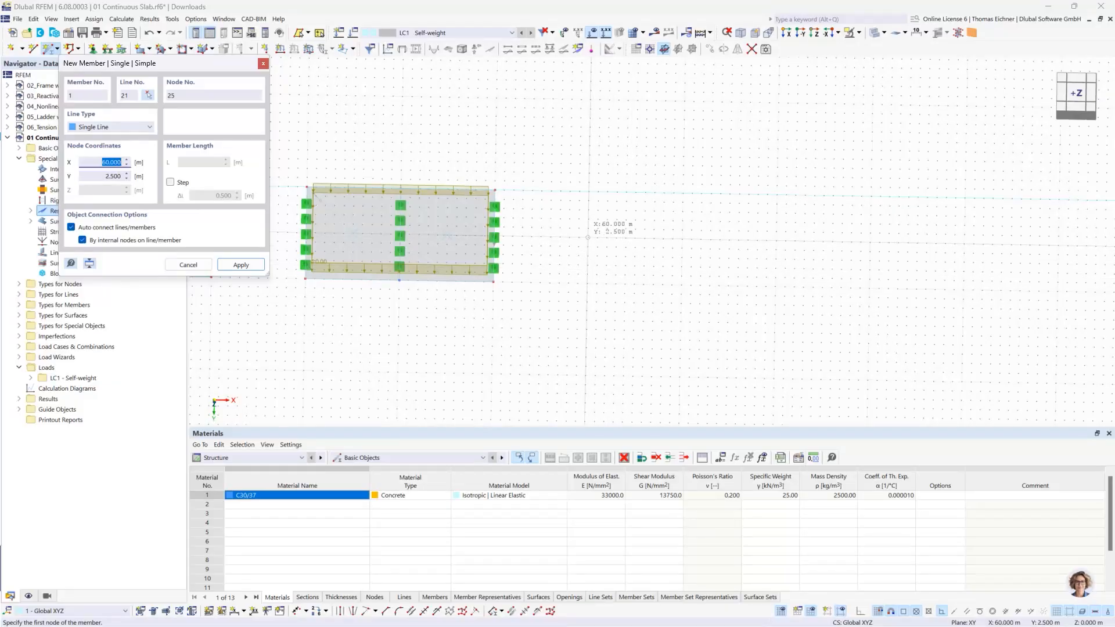
pyautogui.click(587, 236)
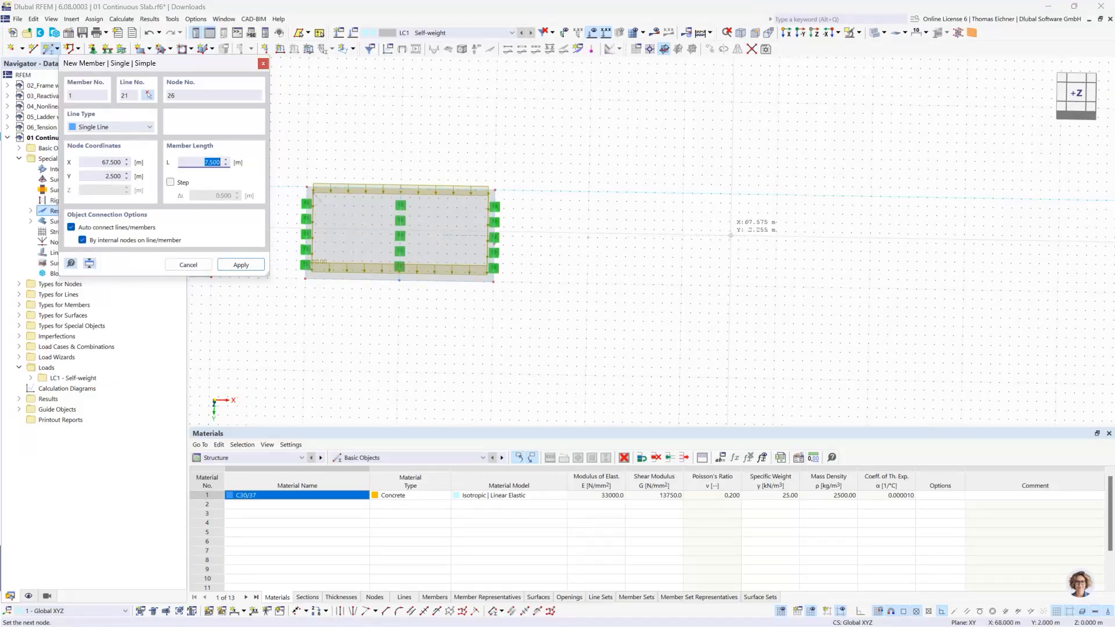
pyautogui.click(776, 240)
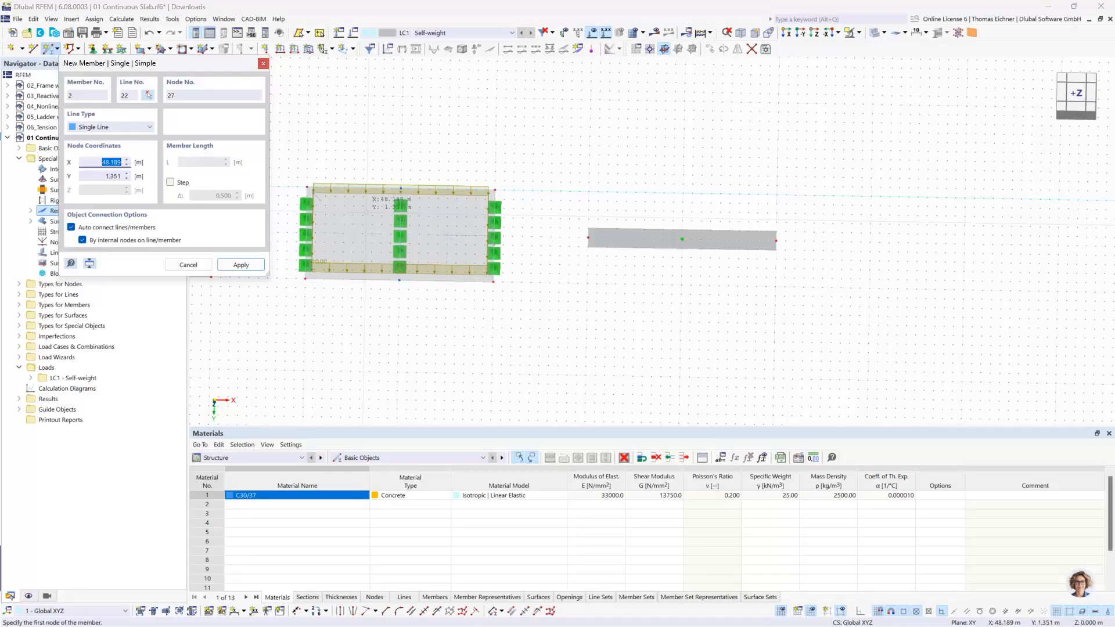
pyautogui.press('Escape')
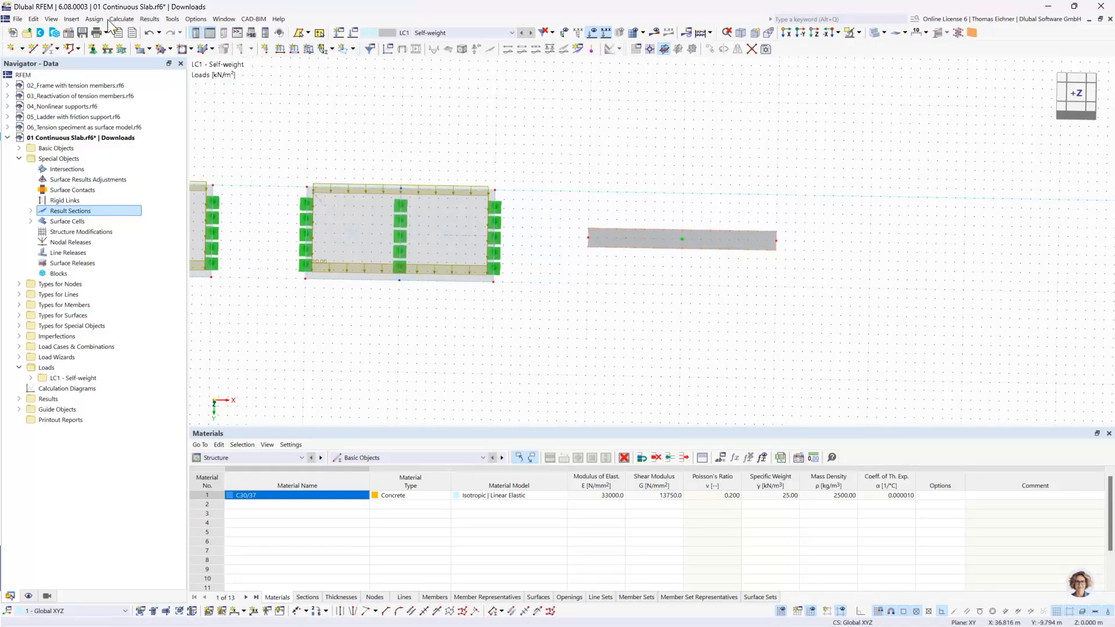
# Deactivate Member Representatives and Member Set Representatives in the model's base data settings and accept
pyautogui.click(69, 37)
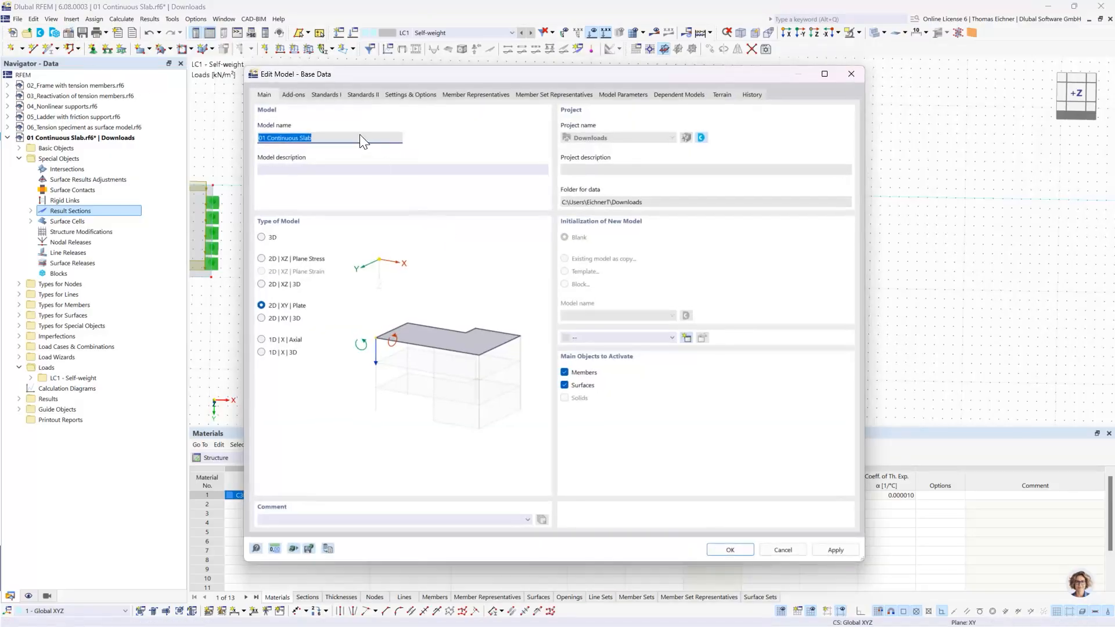
pyautogui.click(297, 93)
pyautogui.click(265, 95)
pyautogui.click(326, 96)
pyautogui.click(397, 95)
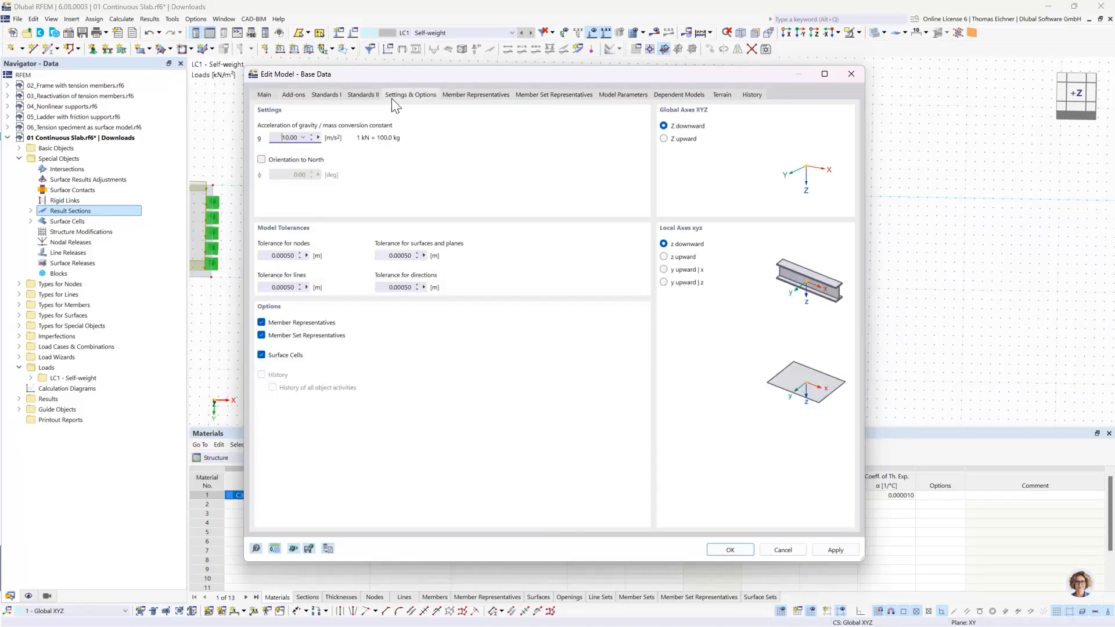
pyautogui.click(371, 94)
pyautogui.click(405, 95)
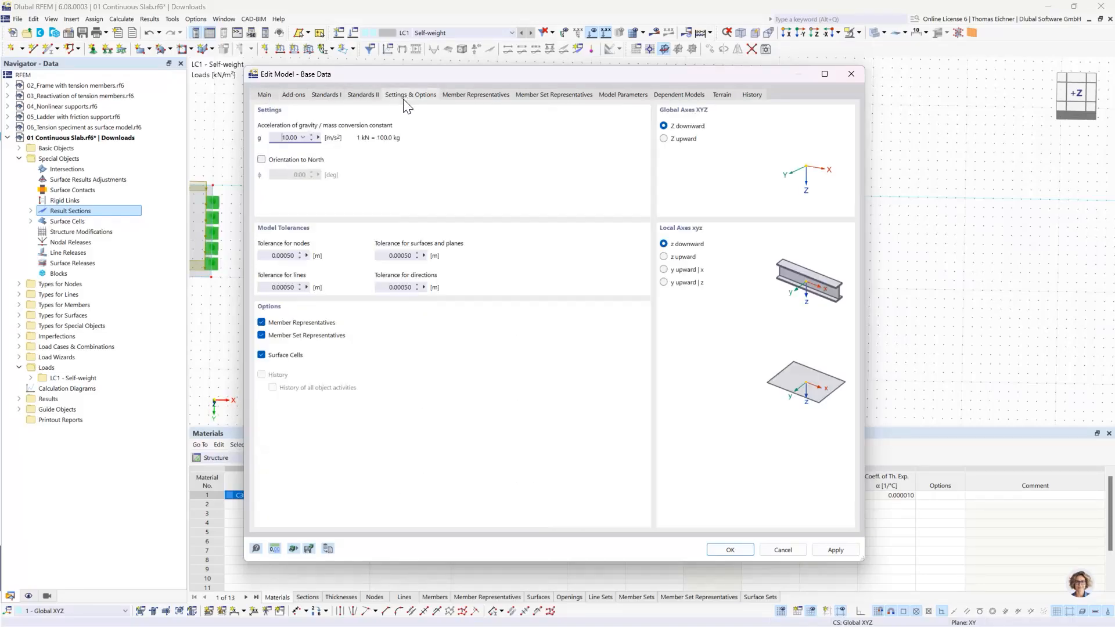
pyautogui.click(262, 323)
pyautogui.click(261, 335)
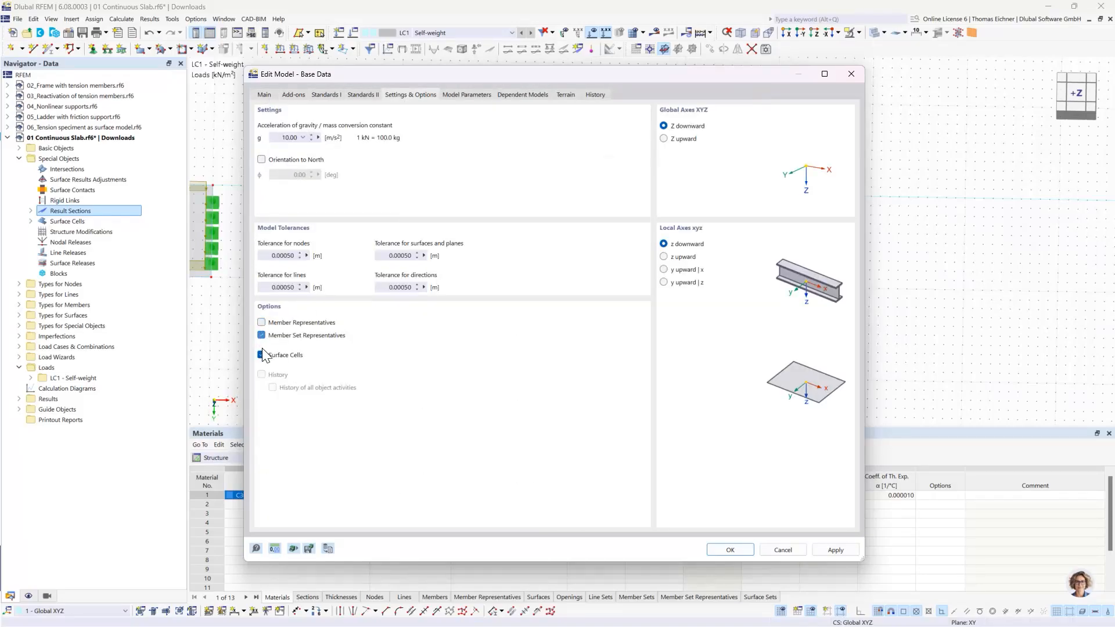
pyautogui.click(715, 549)
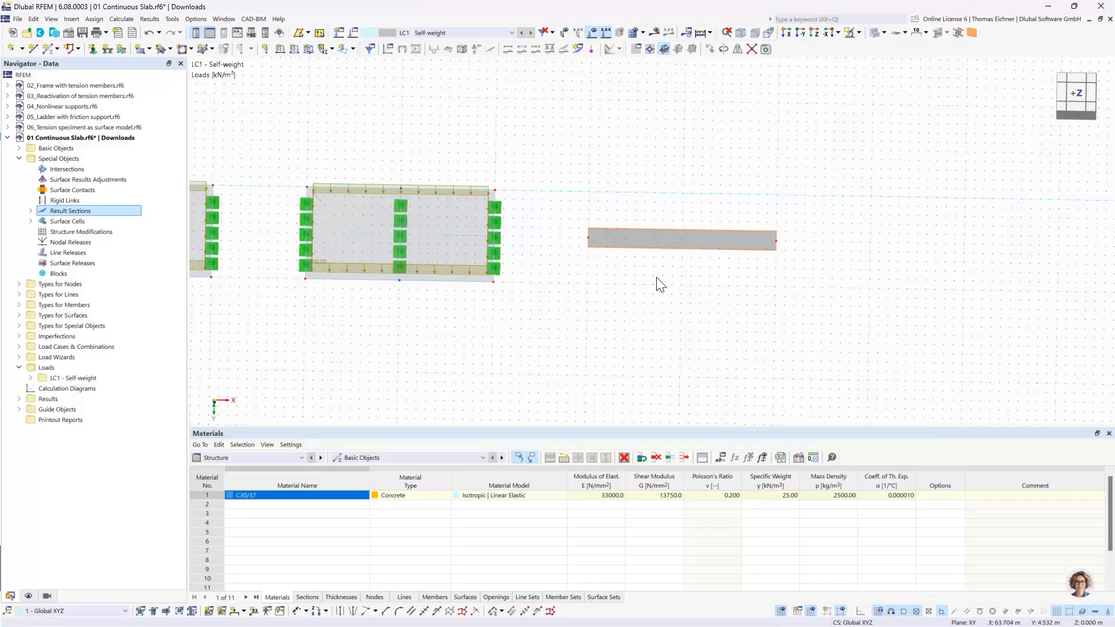
# Divide the beam with 1 intermediate node, using the option to create 'On Member' nodes without dividing the member
pyautogui.rightClick(655, 237)
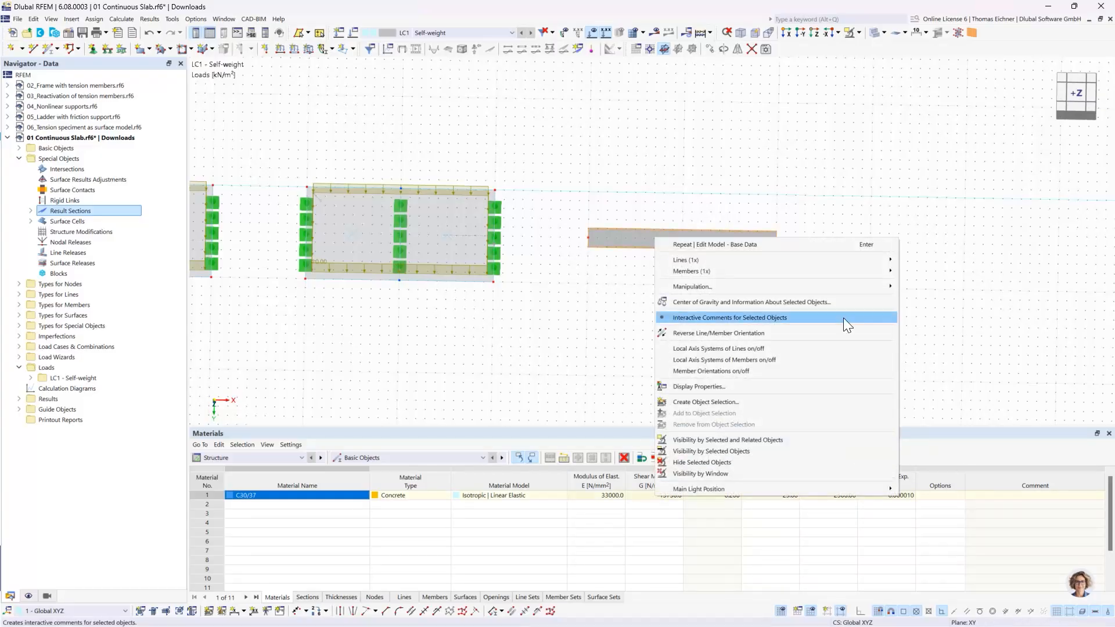
pyautogui.moveTo(807, 270)
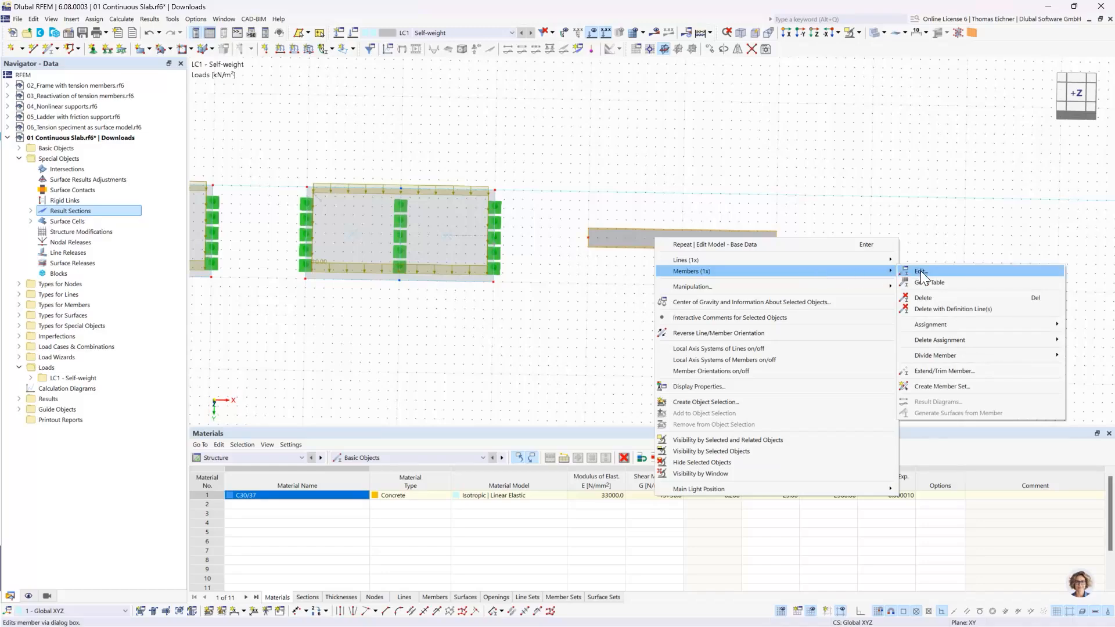
pyautogui.moveTo(953, 356)
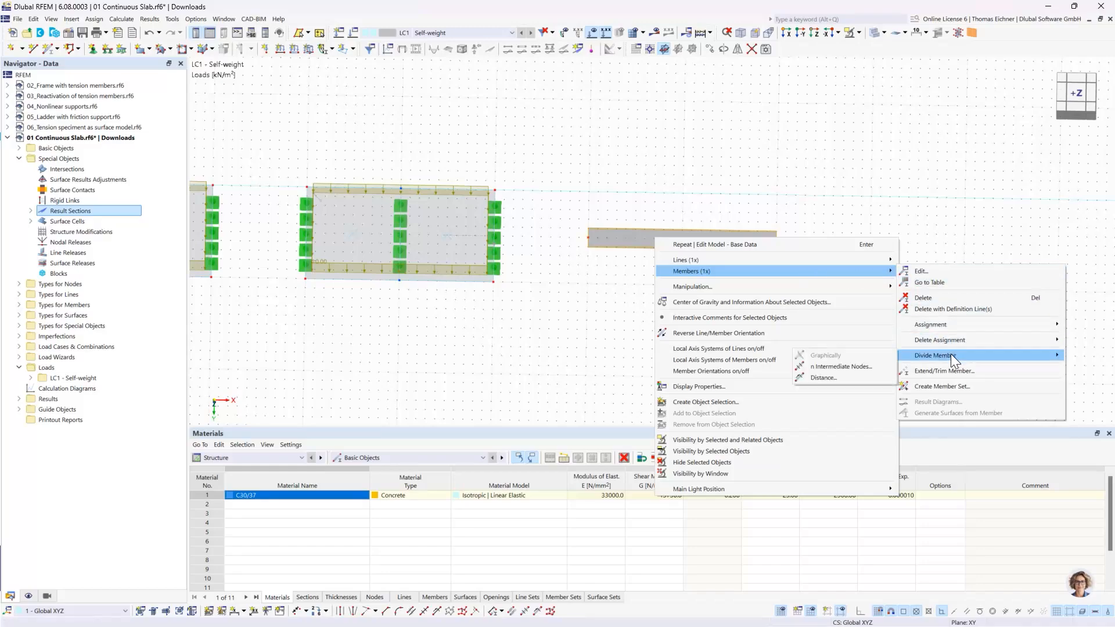
pyautogui.click(862, 367)
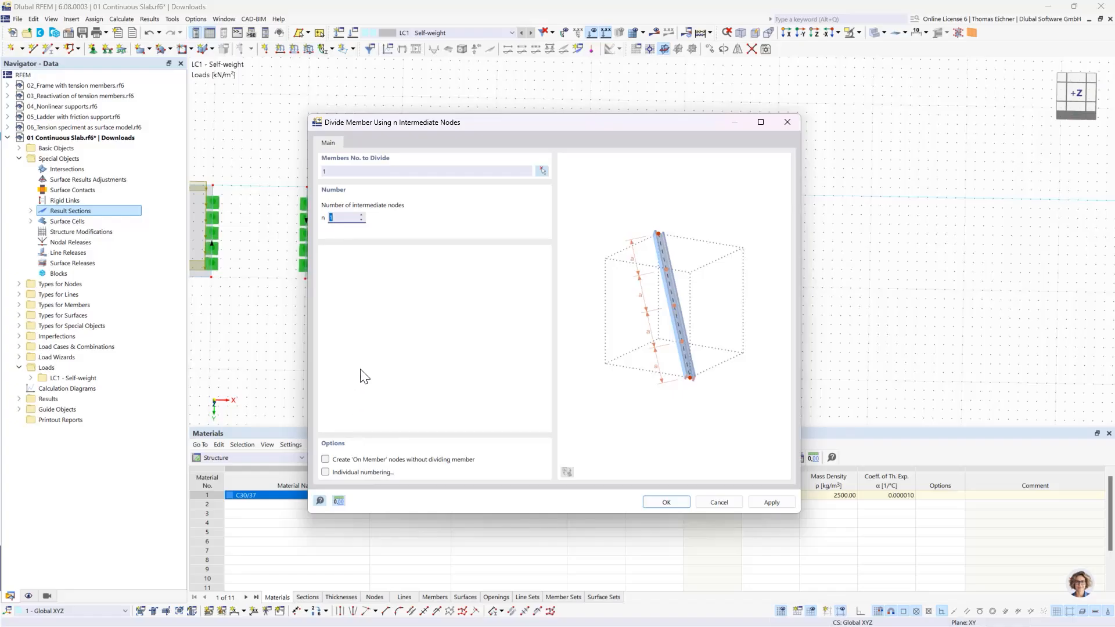
pyautogui.click(345, 219)
pyautogui.moveTo(482, 122); pyautogui.dragTo(247, 96)
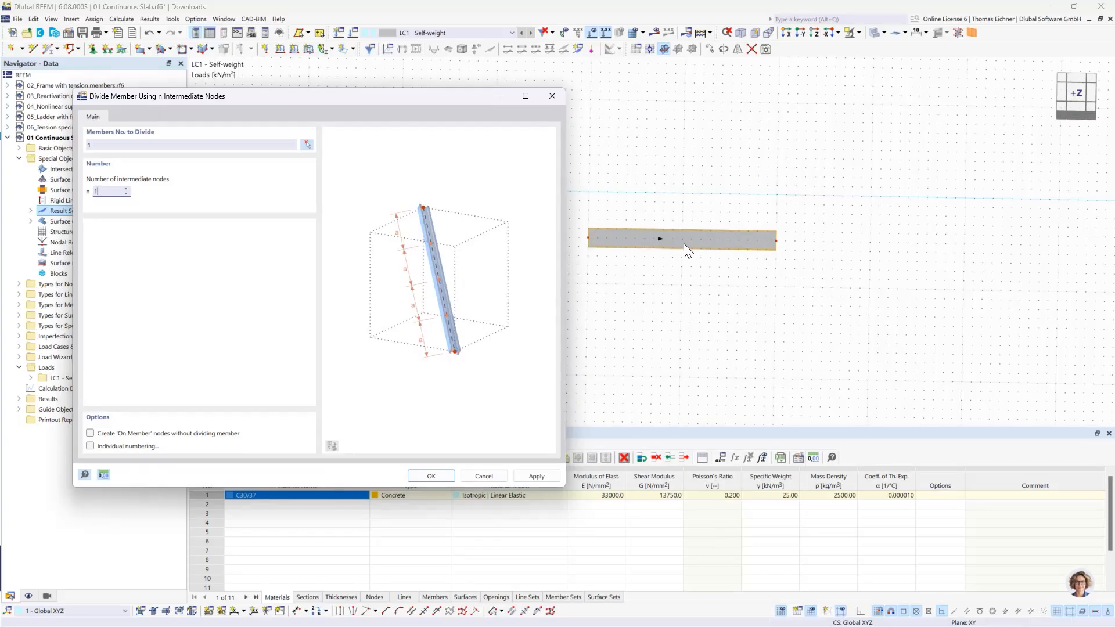
pyautogui.click(90, 434)
pyautogui.click(431, 476)
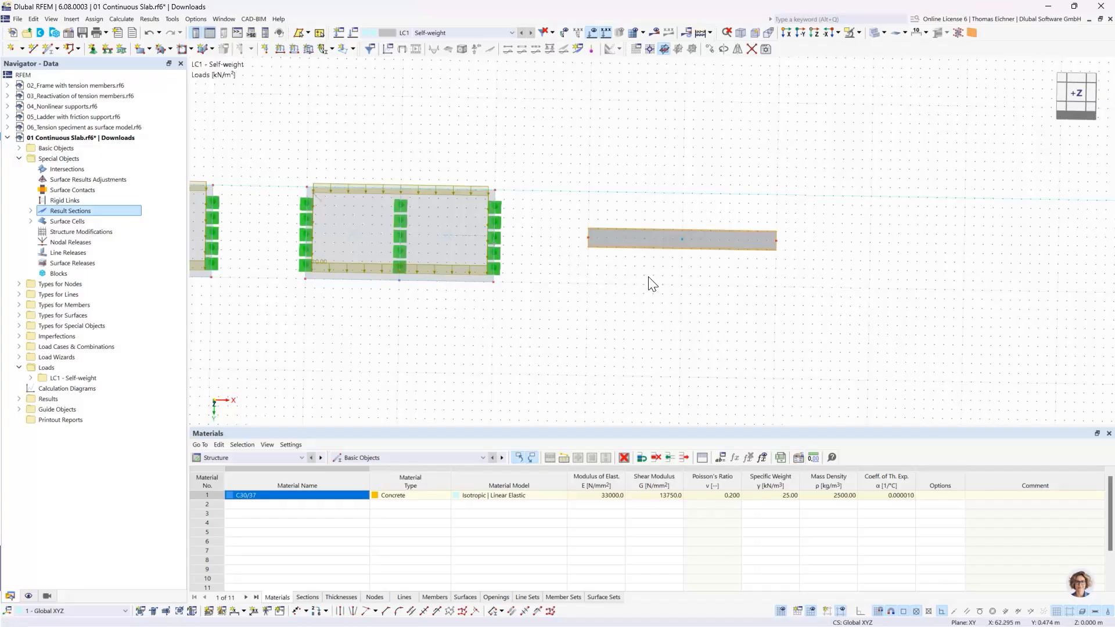
# Select the beam and list the model's members among the basic objects to check how the division affected it
pyautogui.scroll(3, 699, 269)
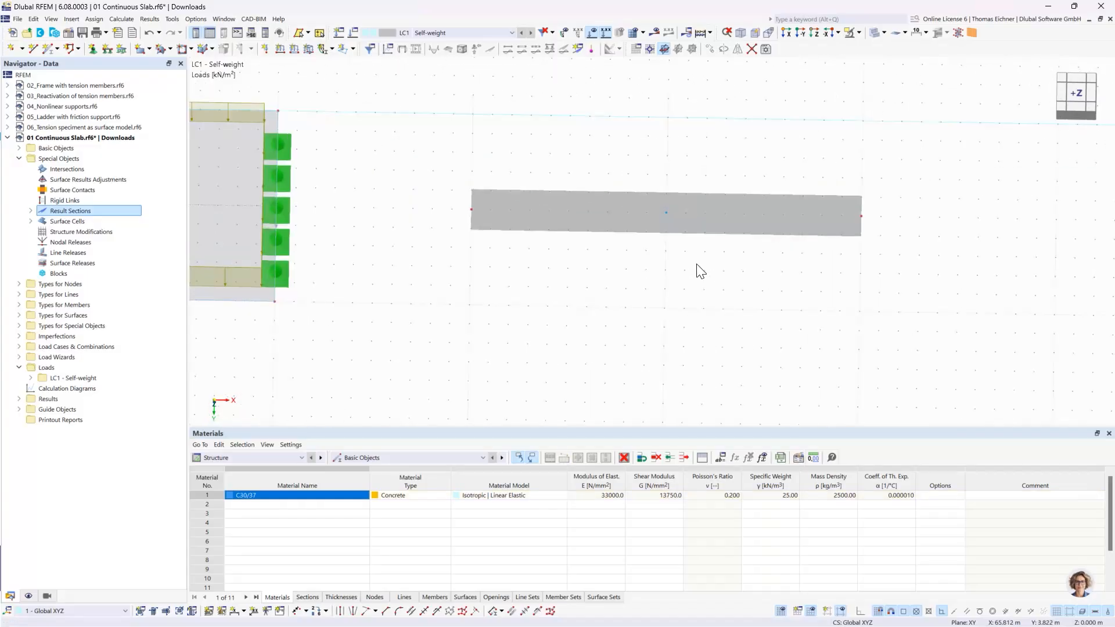
pyautogui.click(661, 218)
pyautogui.moveTo(744, 141); pyautogui.dragTo(548, 146, button='middle')
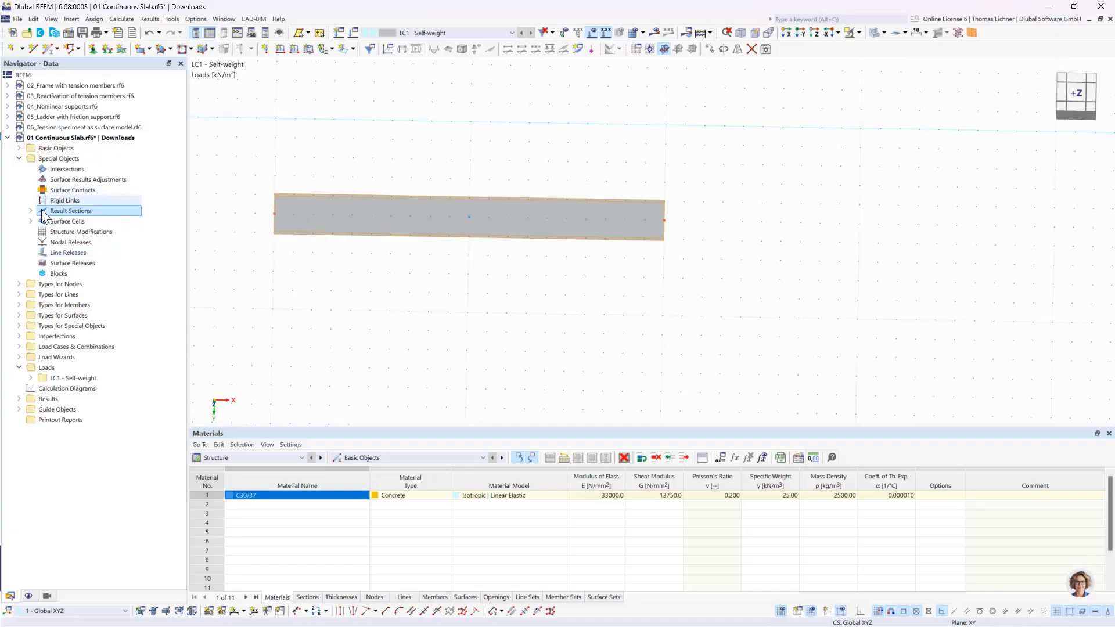
pyautogui.click(19, 148)
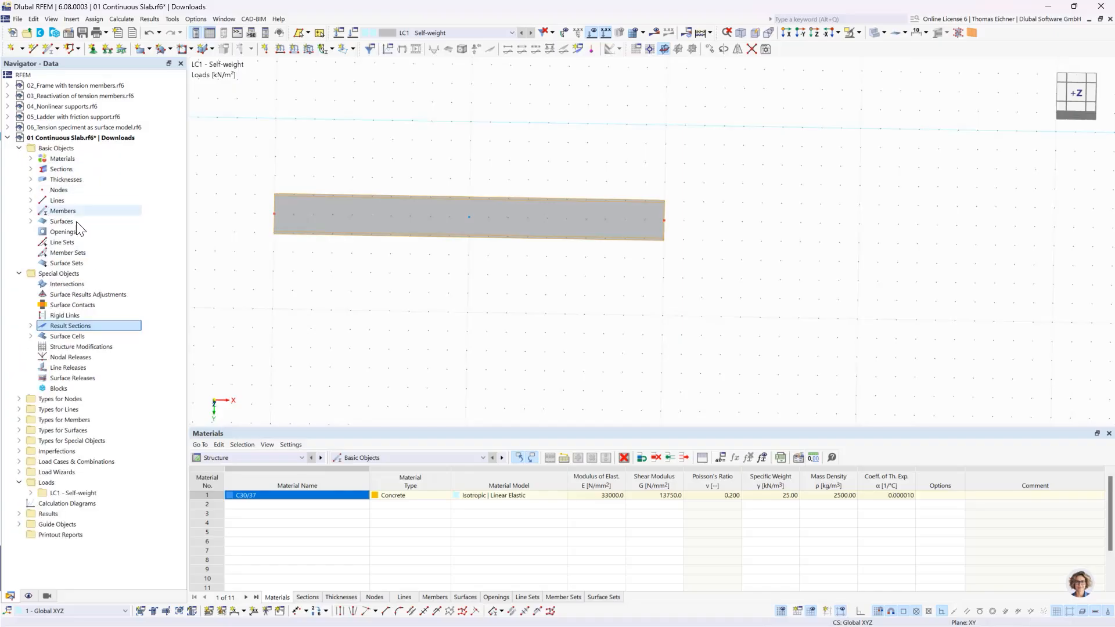
pyautogui.click(30, 211)
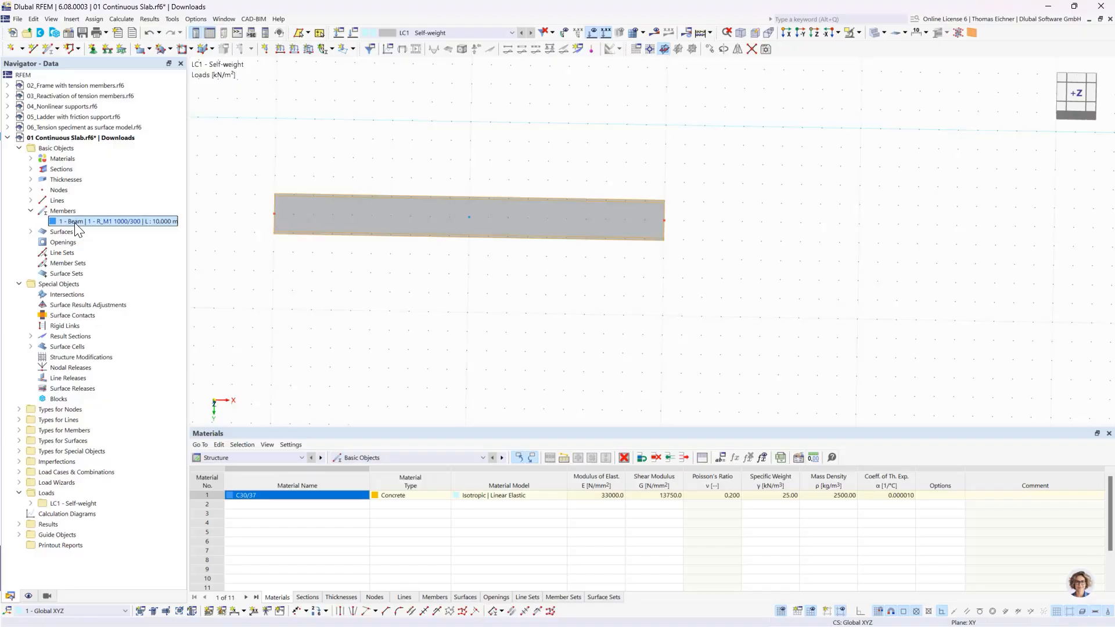
# Stretch the beam to 13.5 m by moving its far end node in X, and undo the move
pyautogui.click(469, 217)
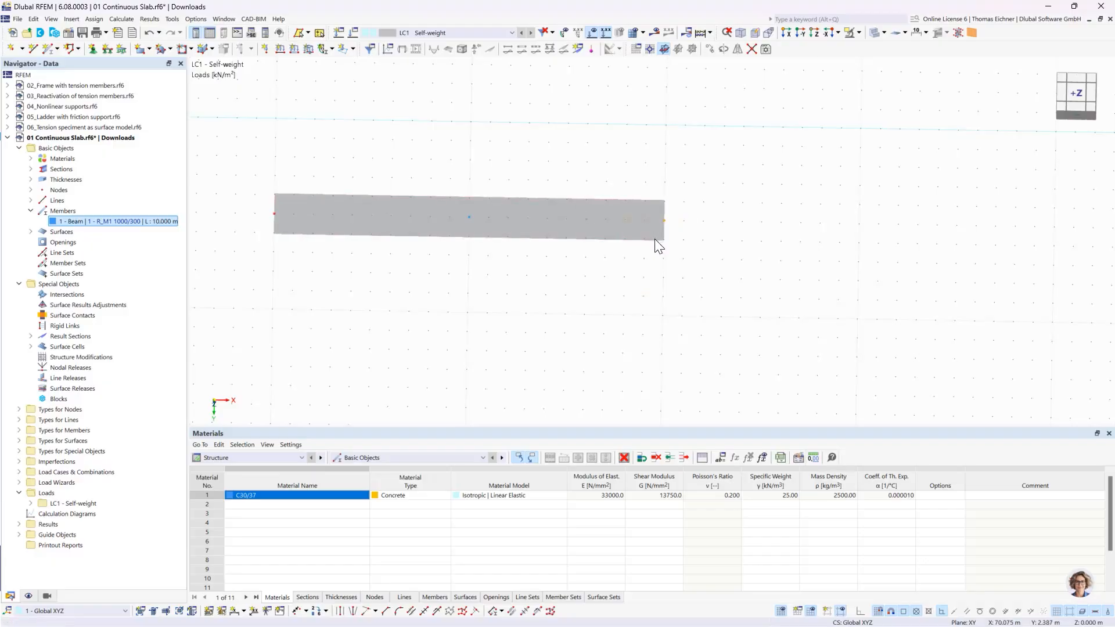
pyautogui.click(665, 221)
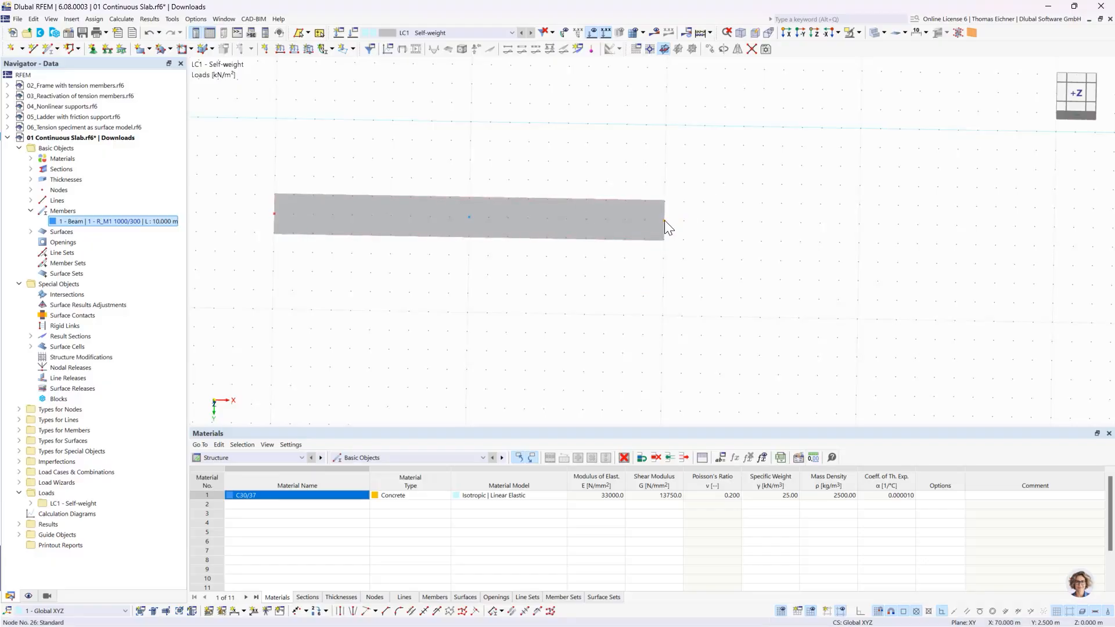
pyautogui.click(802, 224)
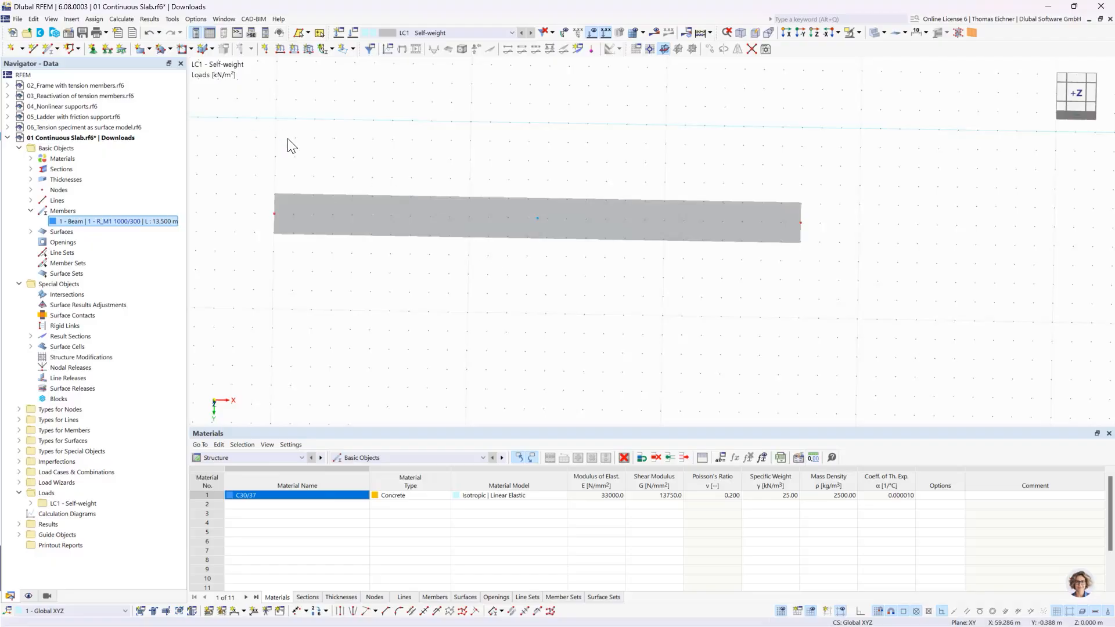
pyautogui.click(149, 34)
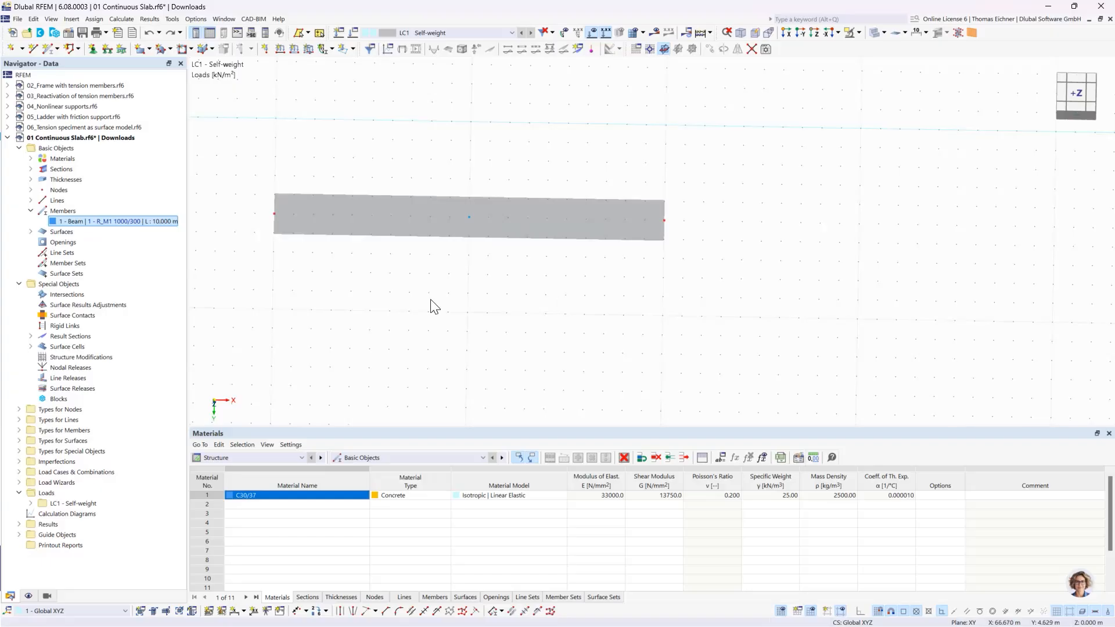
# Add the φX rotational restraint to the Hinged nodal support and assign it to the beam's start, middle and end nodes
pyautogui.moveTo(433, 305); pyautogui.dragTo(495, 311, button='middle')
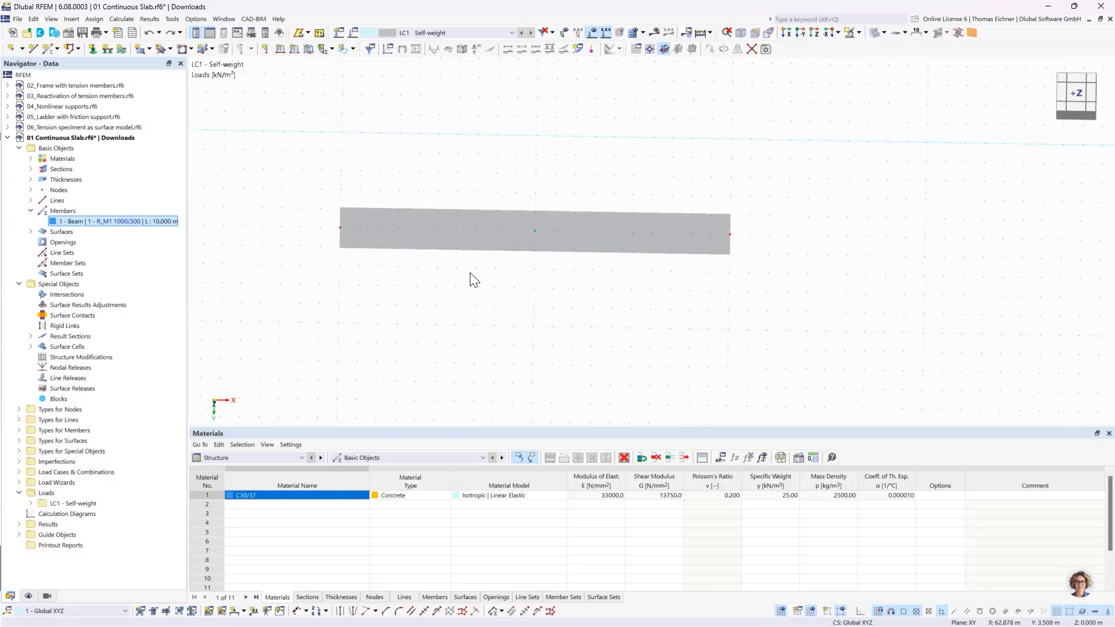
pyautogui.scroll(-2, 293, 144)
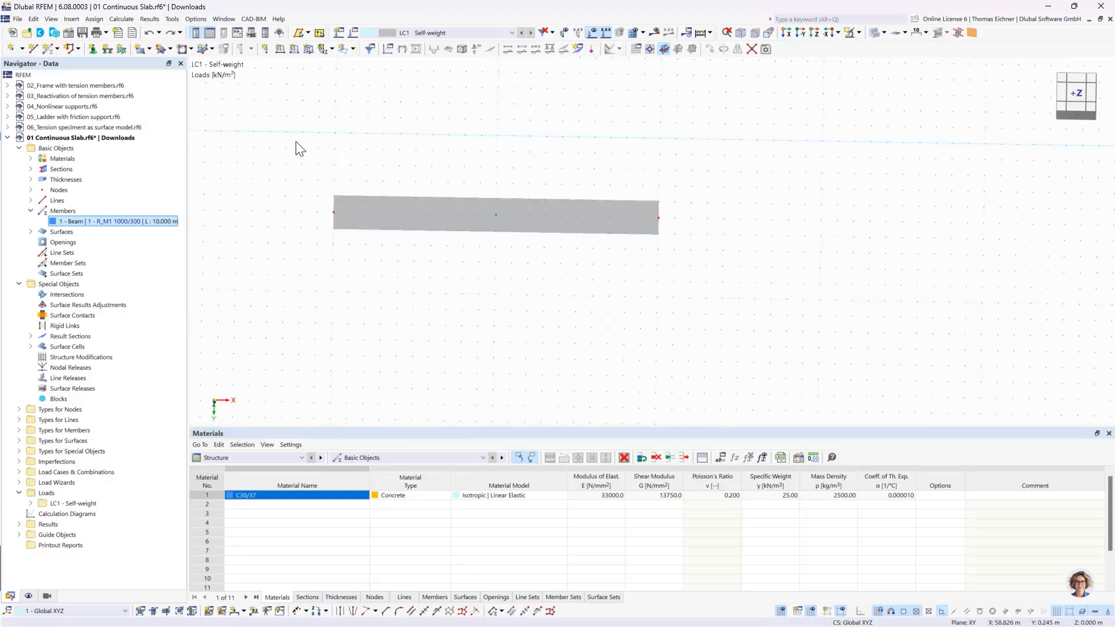
pyautogui.moveTo(293, 143); pyautogui.dragTo(440, 162, button='middle')
pyautogui.scroll(1, 374, 174)
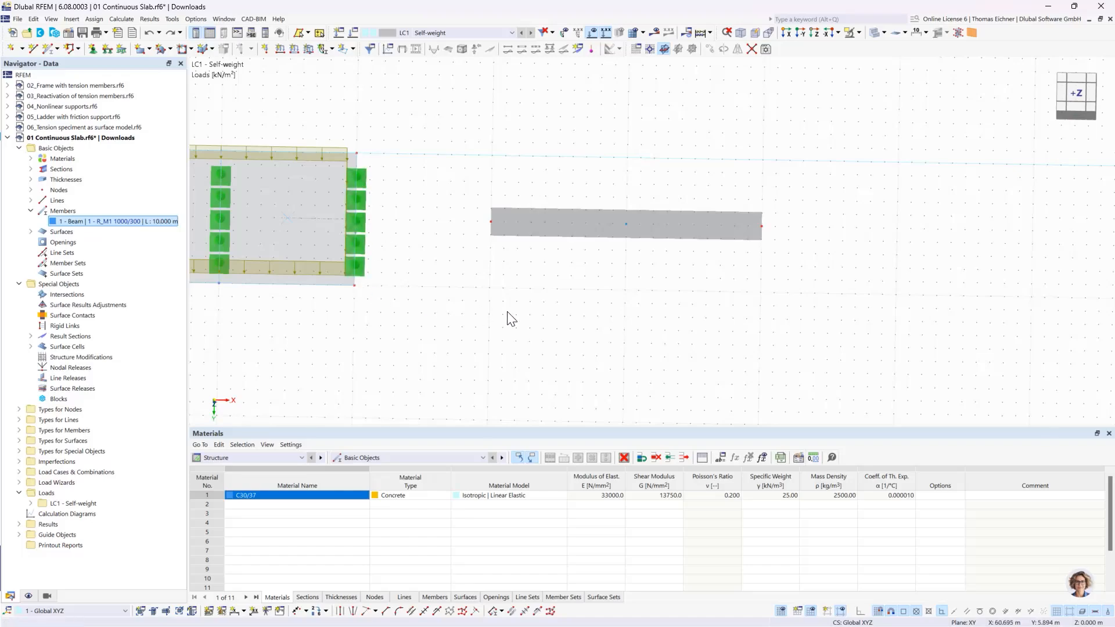
pyautogui.moveTo(491, 222)
pyautogui.click(93, 47)
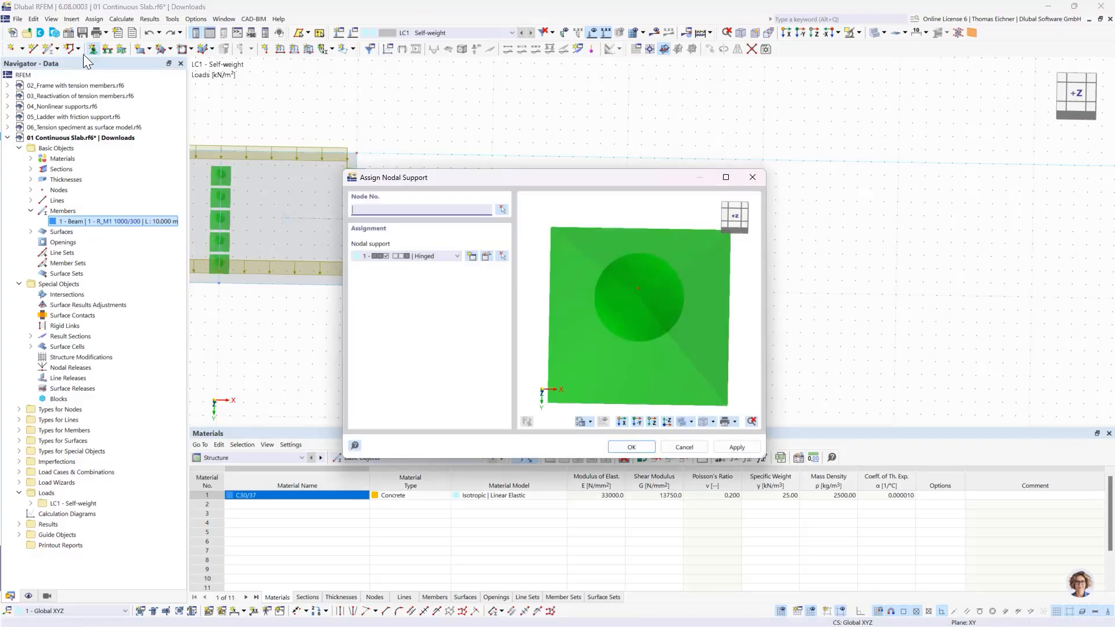
pyautogui.moveTo(473, 182); pyautogui.dragTo(218, 244)
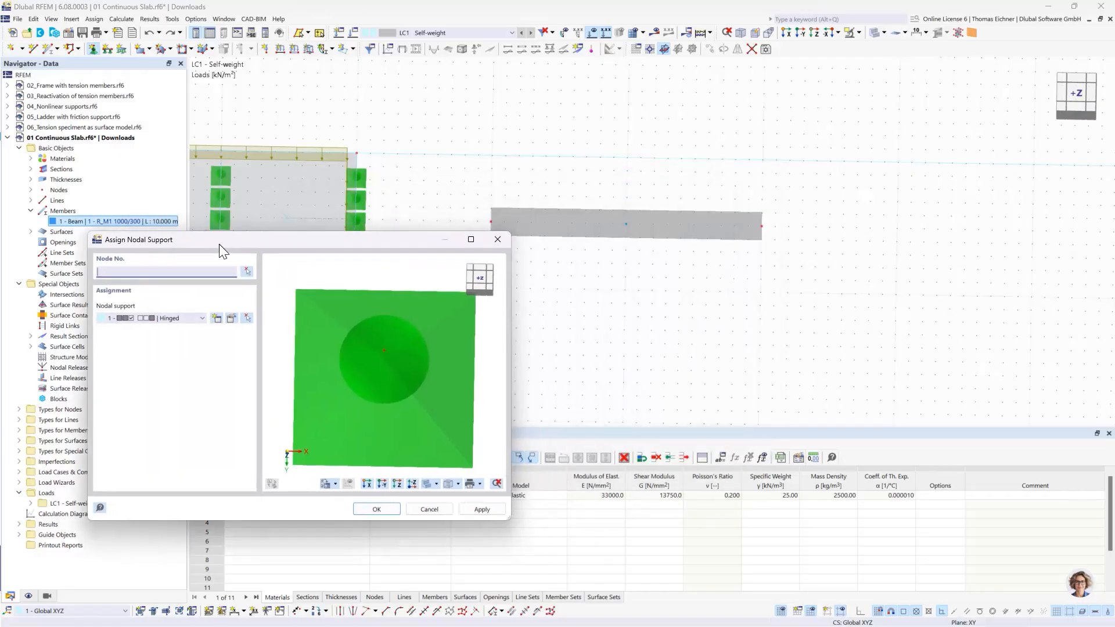
pyautogui.doubleClick(120, 316)
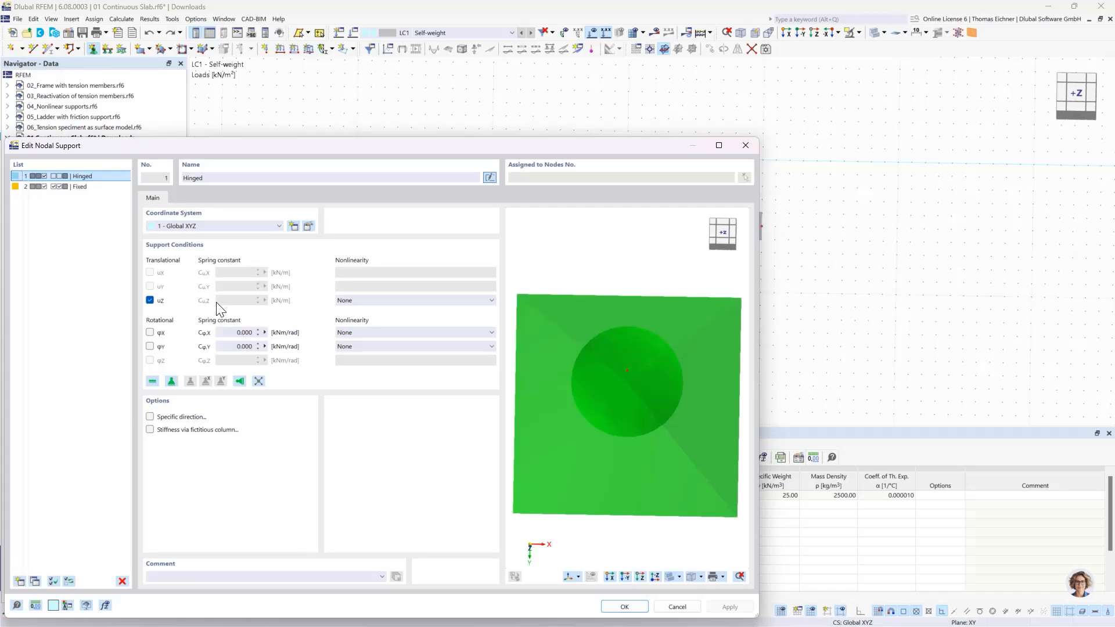
pyautogui.click(149, 332)
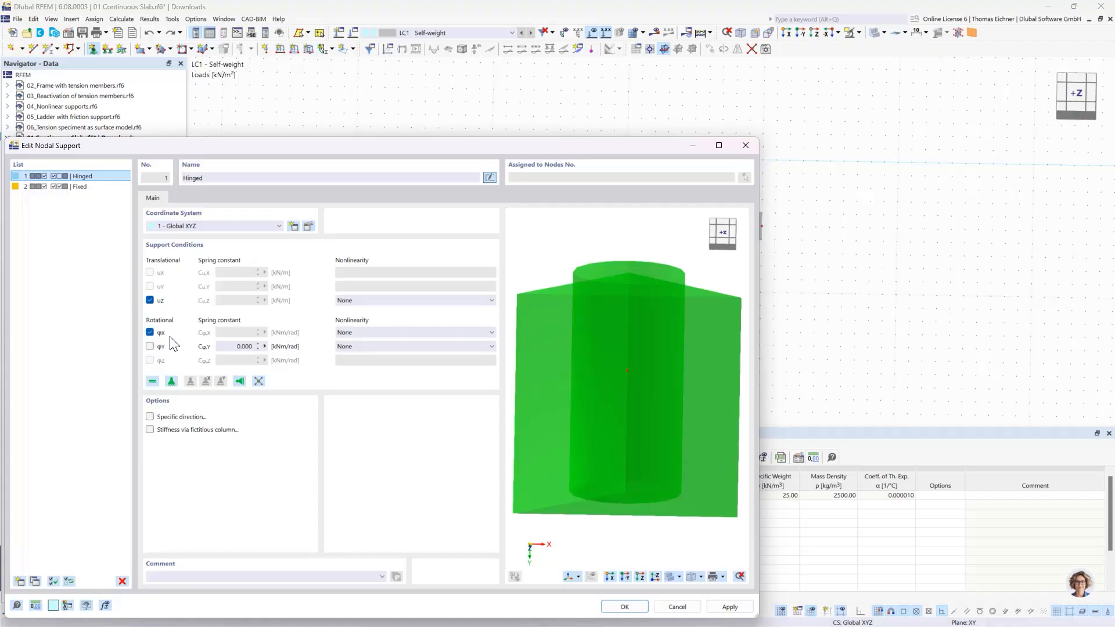
pyautogui.click(639, 607)
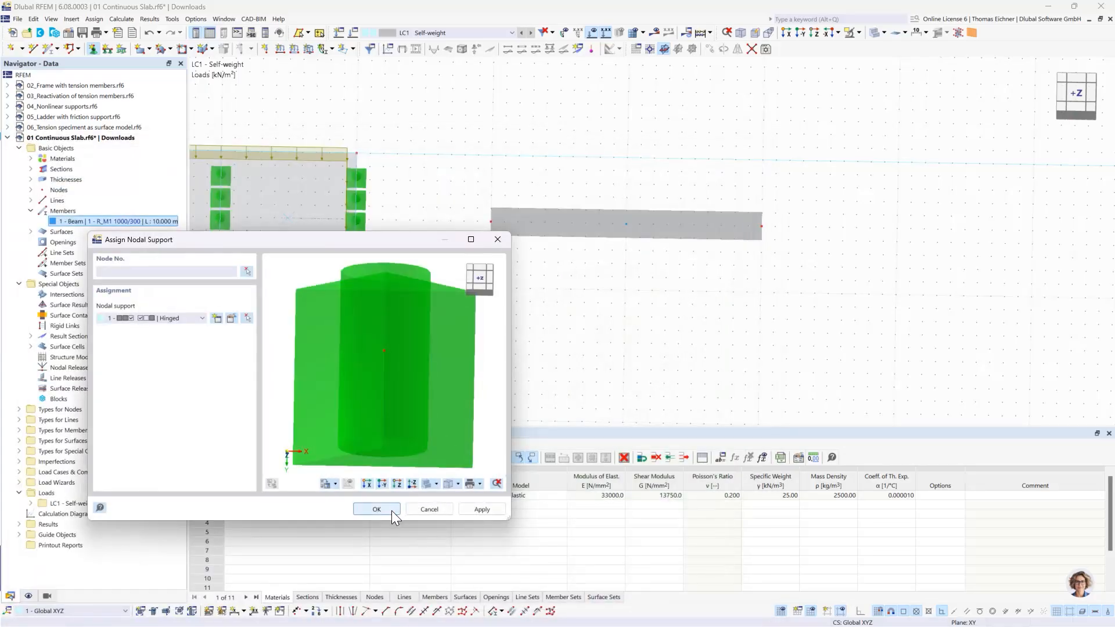
pyautogui.click(376, 509)
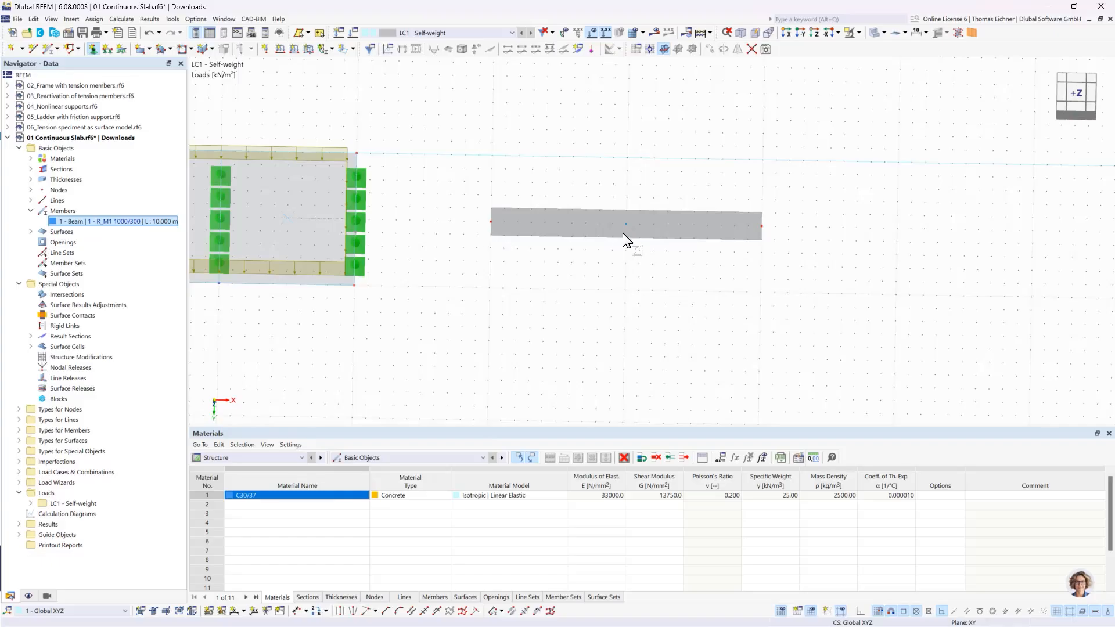
pyautogui.moveTo(410, 299)
pyautogui.mouseDown()
pyautogui.moveTo(720, 171)
pyautogui.moveTo(819, 161)
pyautogui.mouseUp()
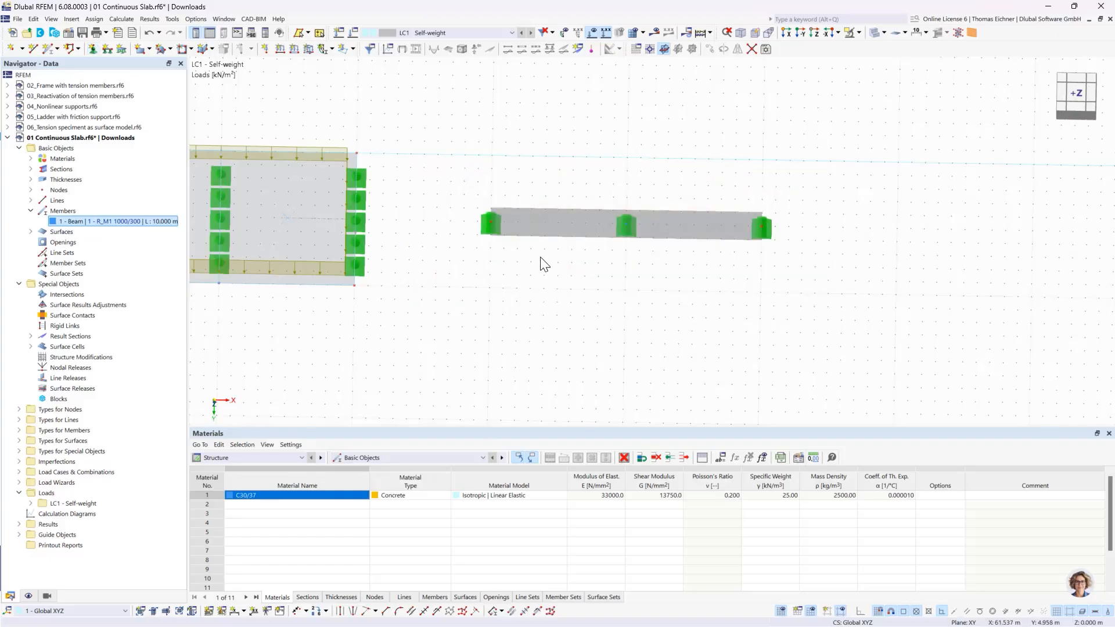
# Create a uniform member force load in load case LC1 - Self-weight with a magnitude of 10 kN/m in direction ZL
pyautogui.scroll(-8, 563, 247)
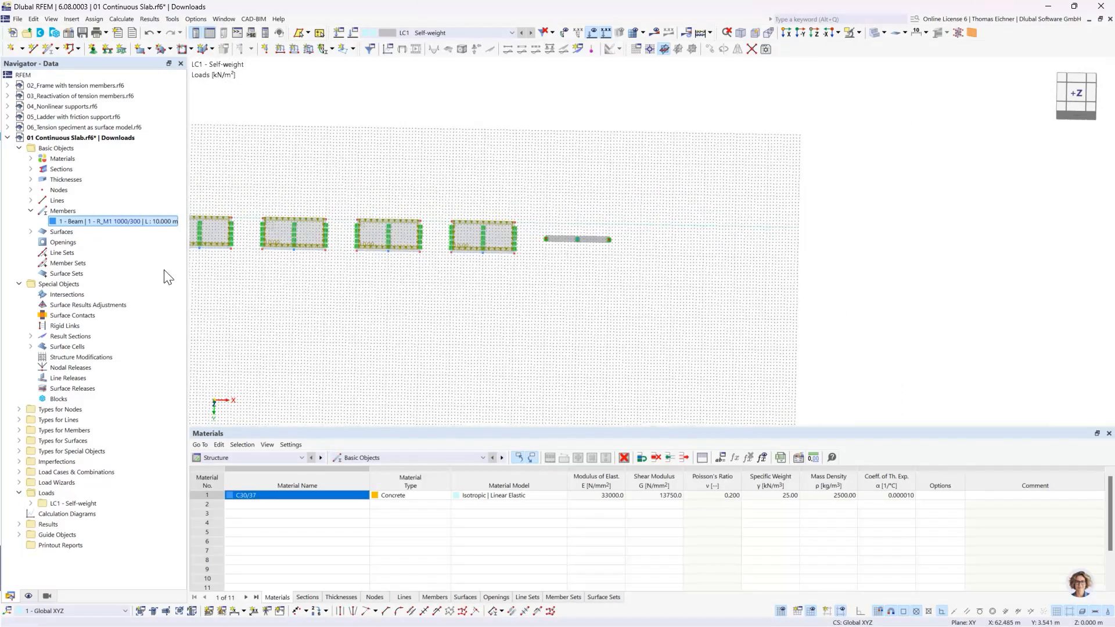
pyautogui.moveTo(324, 270); pyautogui.dragTo(409, 284, button='middle')
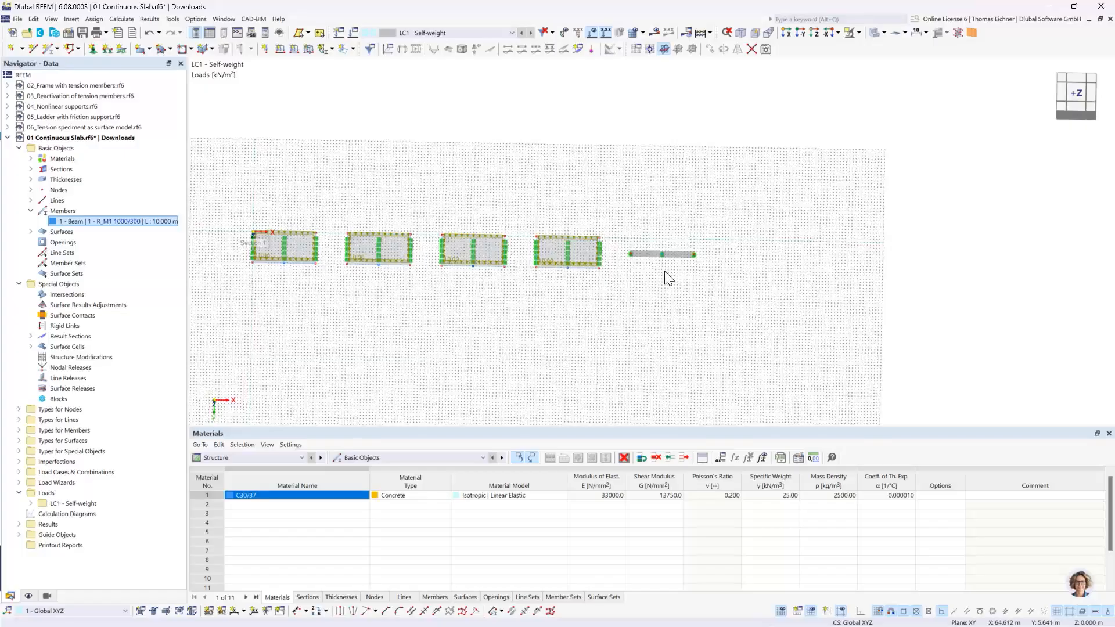
pyautogui.scroll(4, 667, 275)
pyautogui.scroll(2, 667, 276)
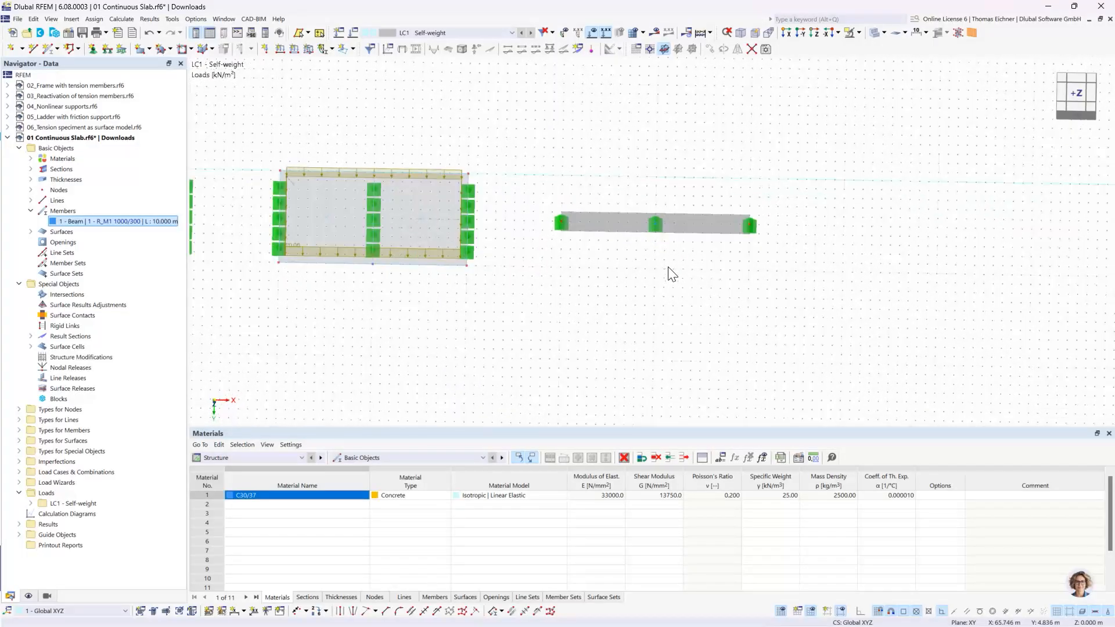
pyautogui.click(429, 169)
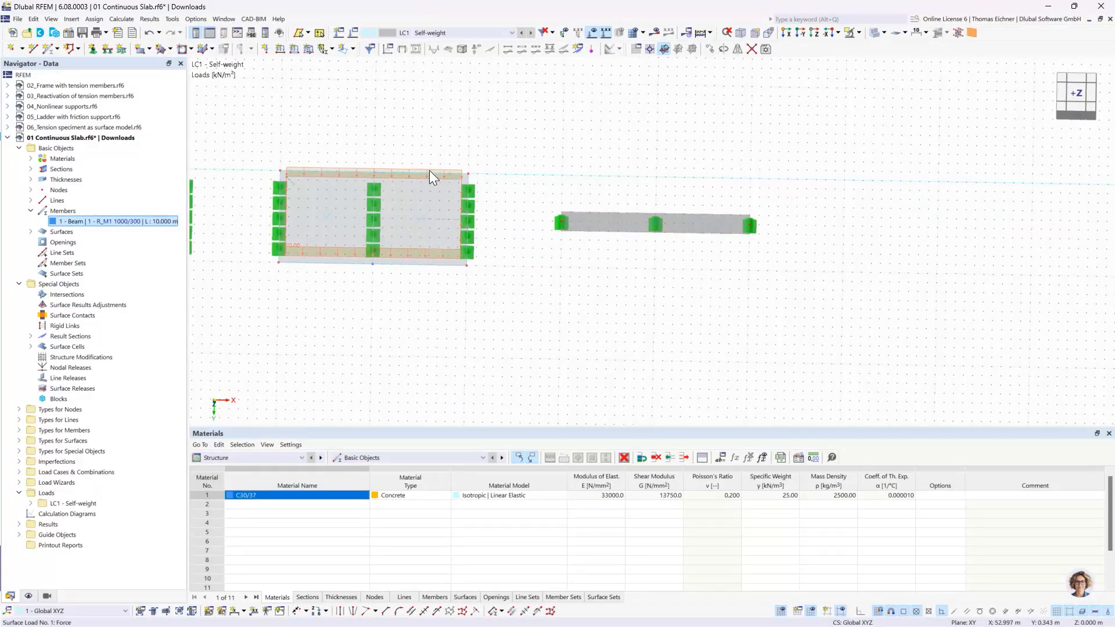
pyautogui.click(614, 222)
pyautogui.click(578, 292)
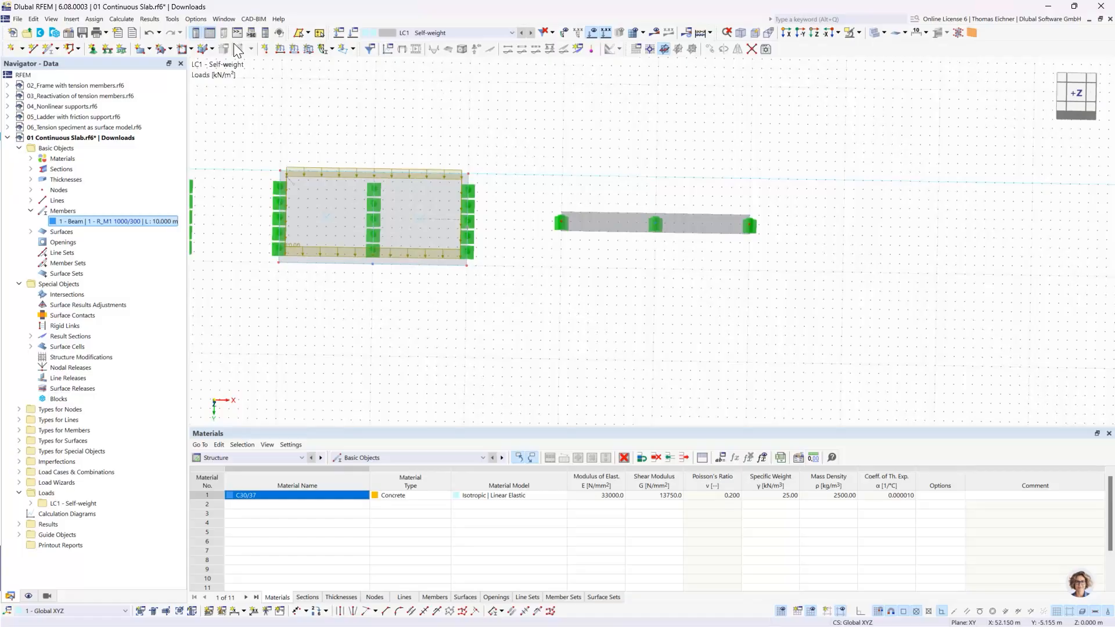
pyautogui.click(292, 51)
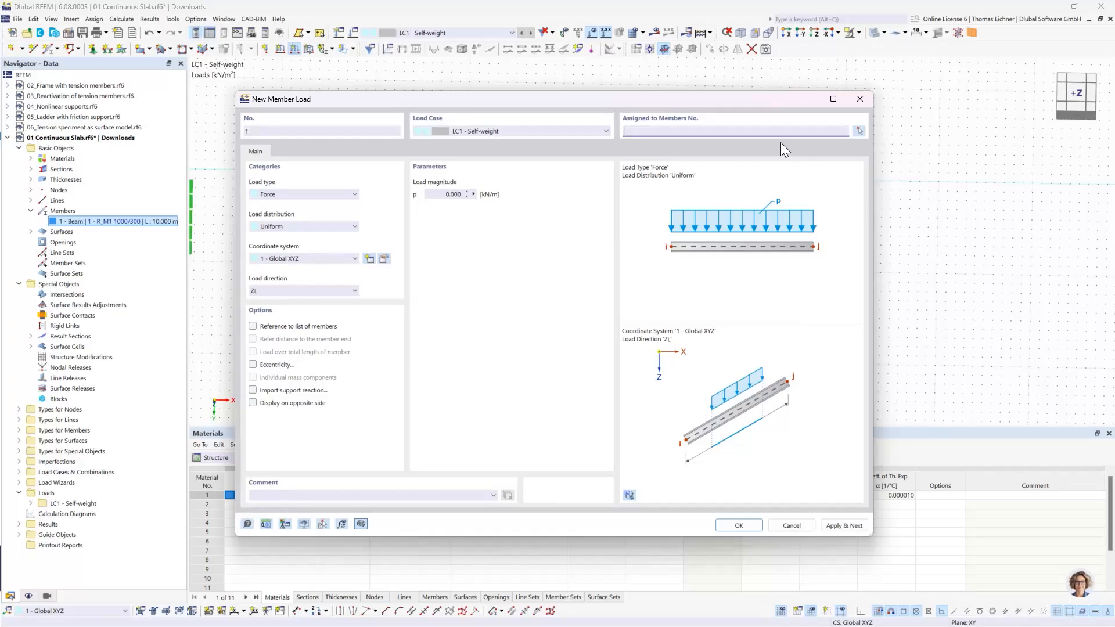
pyautogui.click(451, 193)
pyautogui.write('10')
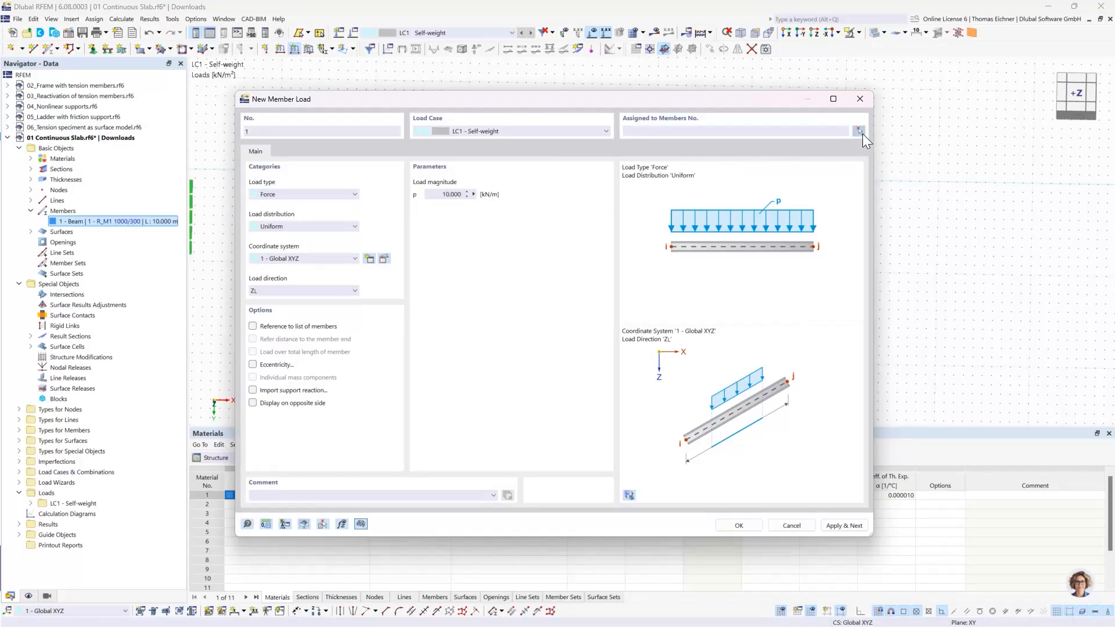
# Assign the new member load to the comparison beam and save it
pyautogui.click(859, 131)
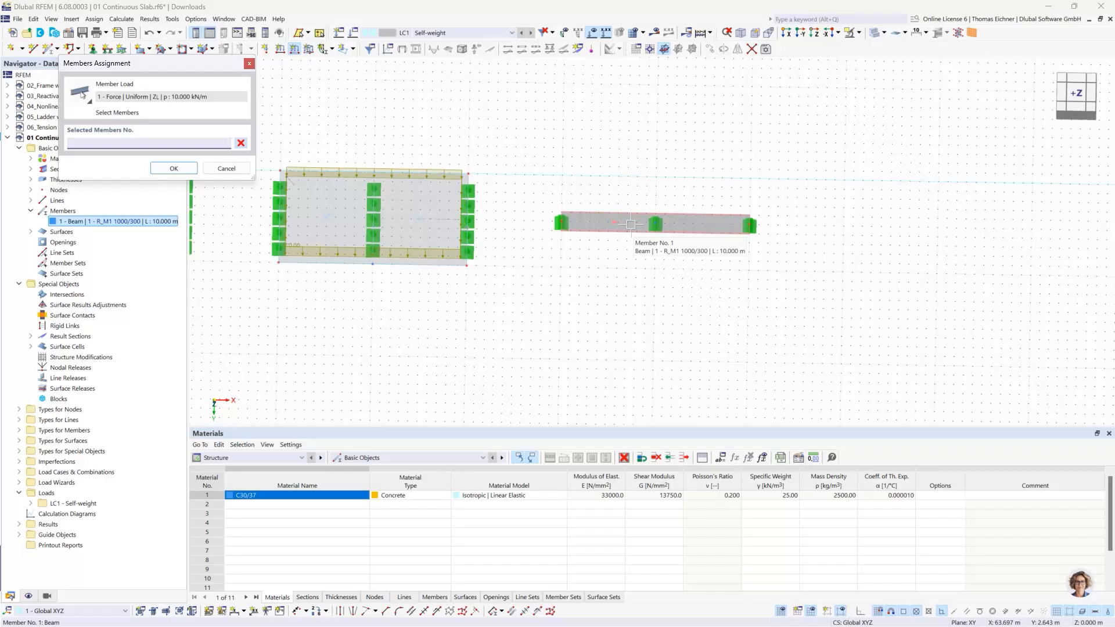
pyautogui.click(631, 225)
pyautogui.click(175, 168)
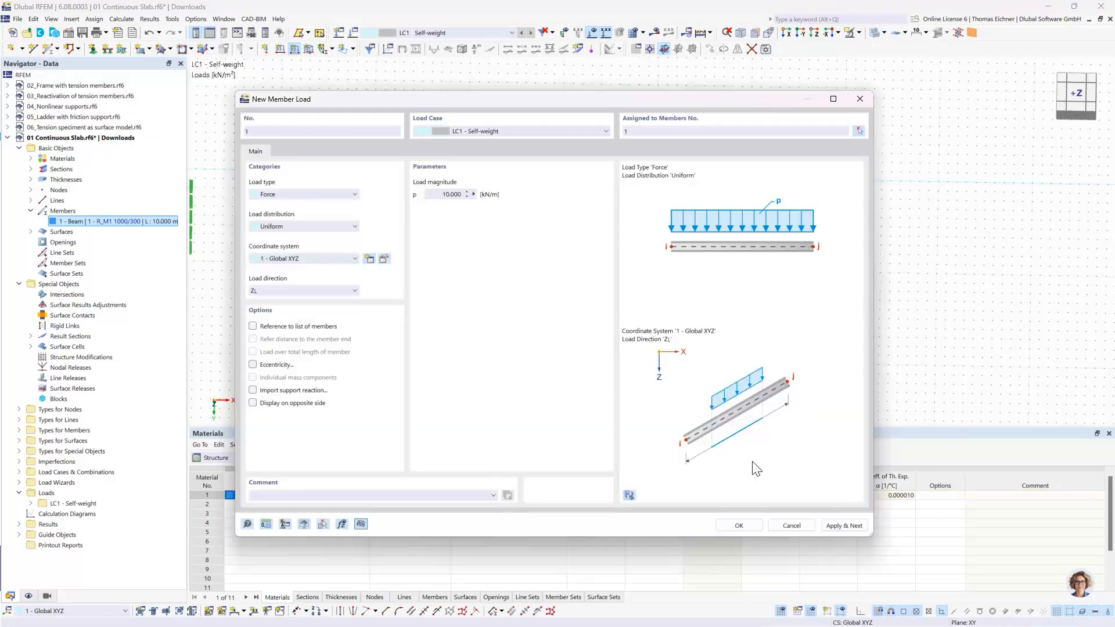
pyautogui.click(754, 525)
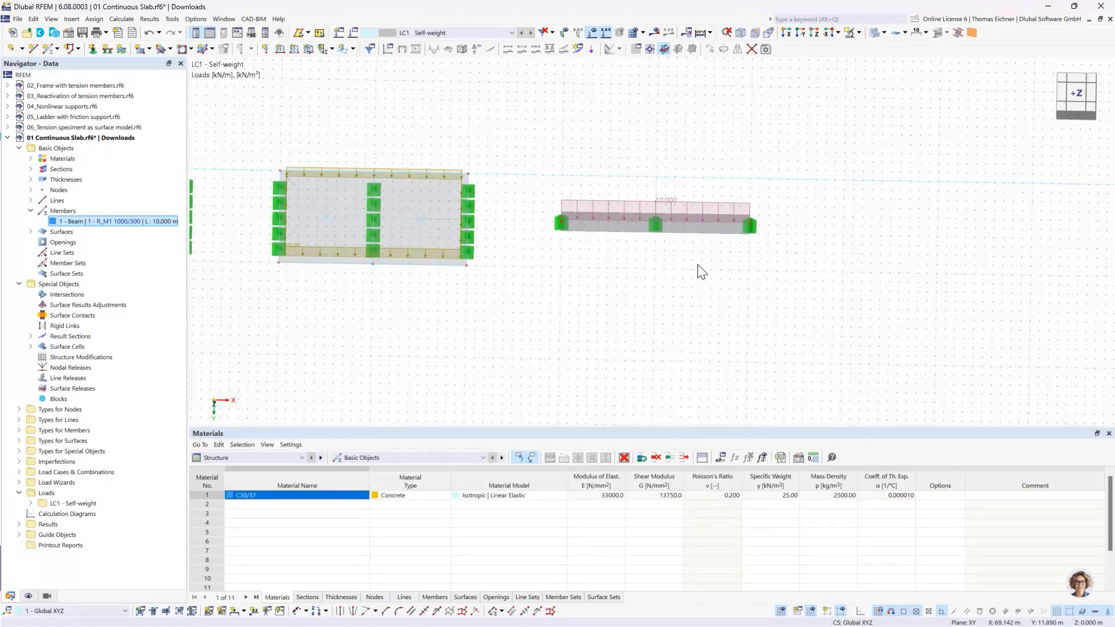
# Make the C30/37 concrete a user-defined material and set its Poisson's ratio to 0
pyautogui.scroll(-4, 557, 291)
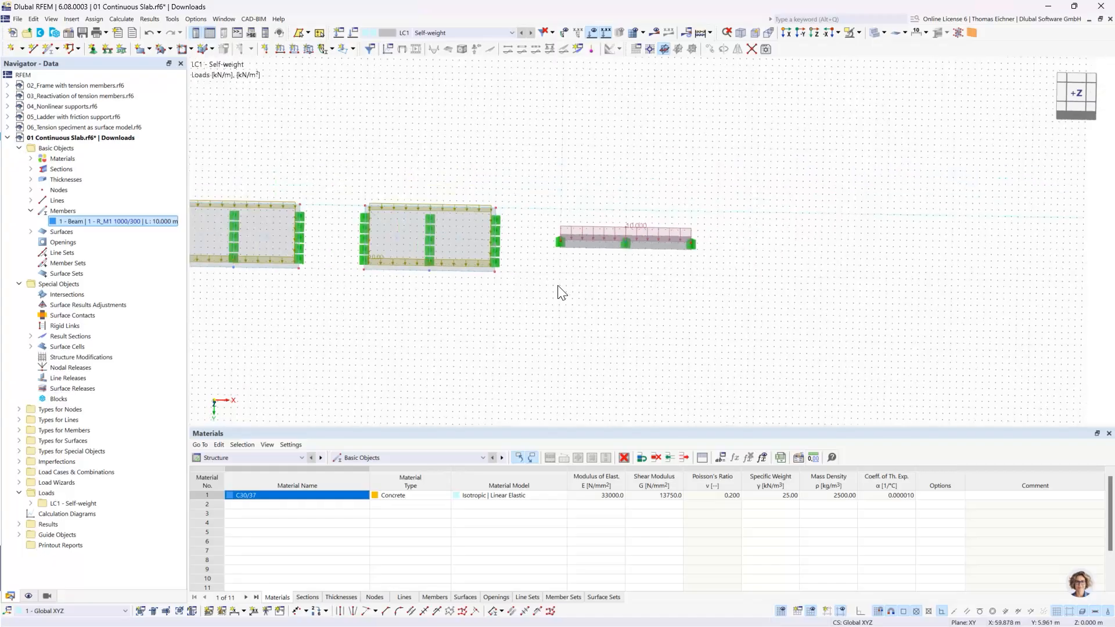
pyautogui.moveTo(421, 311); pyautogui.dragTo(608, 343, button='middle')
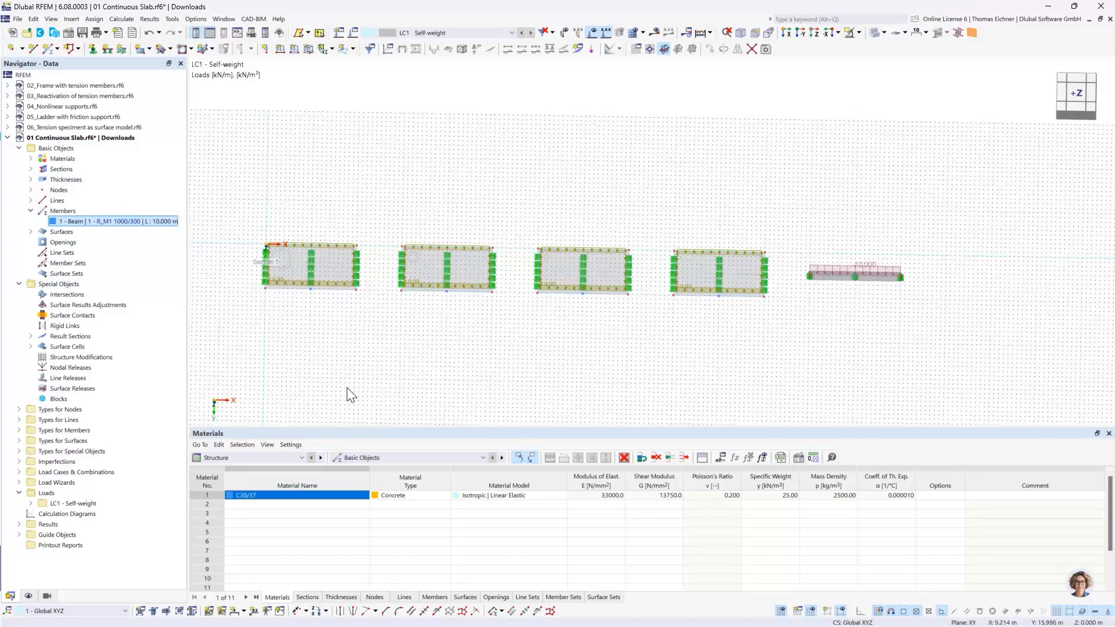
pyautogui.click(31, 159)
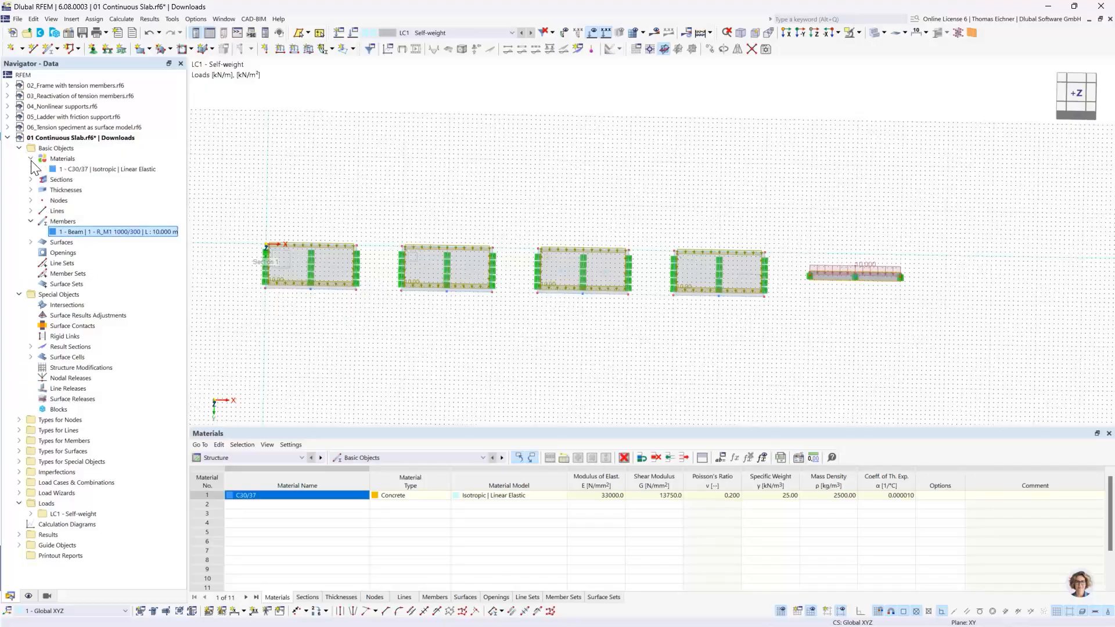
pyautogui.doubleClick(100, 171)
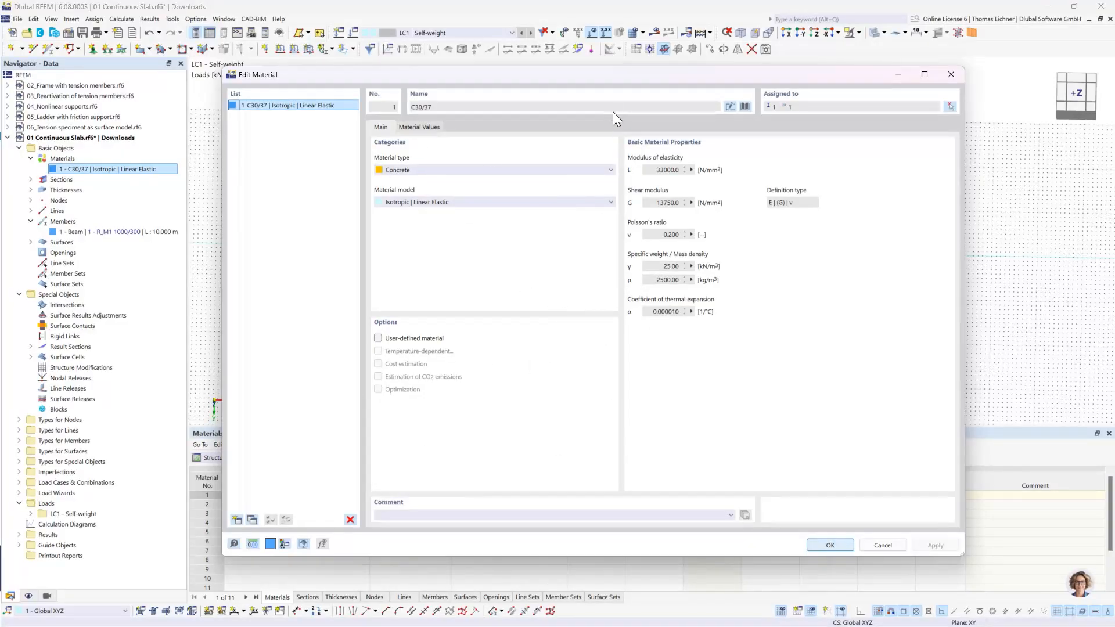
pyautogui.moveTo(622, 79); pyautogui.dragTo(577, 80)
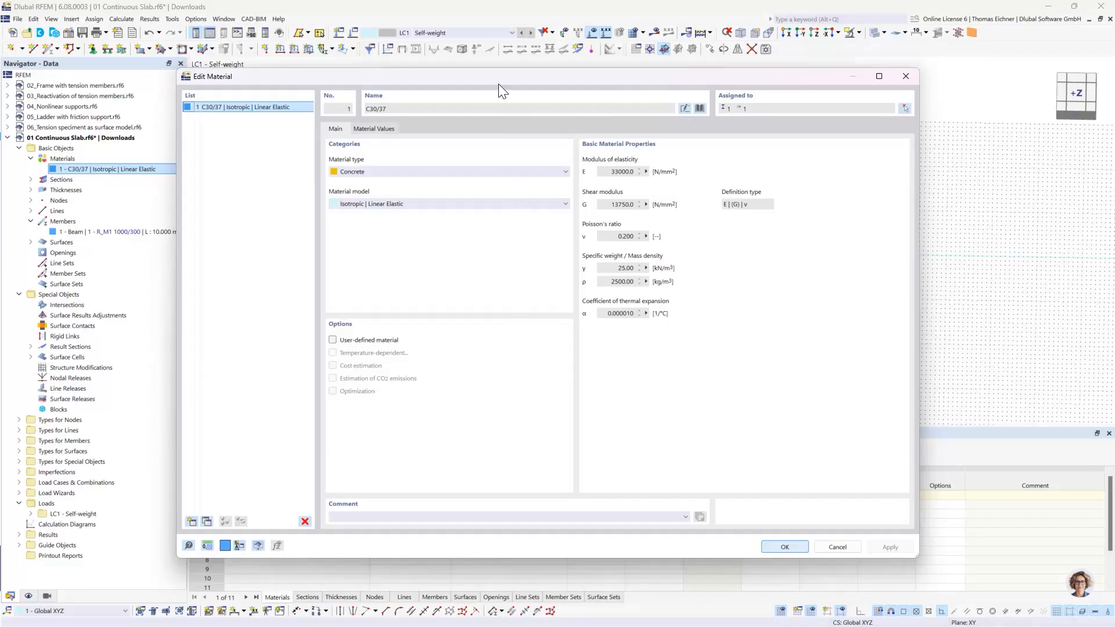
pyautogui.moveTo(497, 84); pyautogui.dragTo(453, 71)
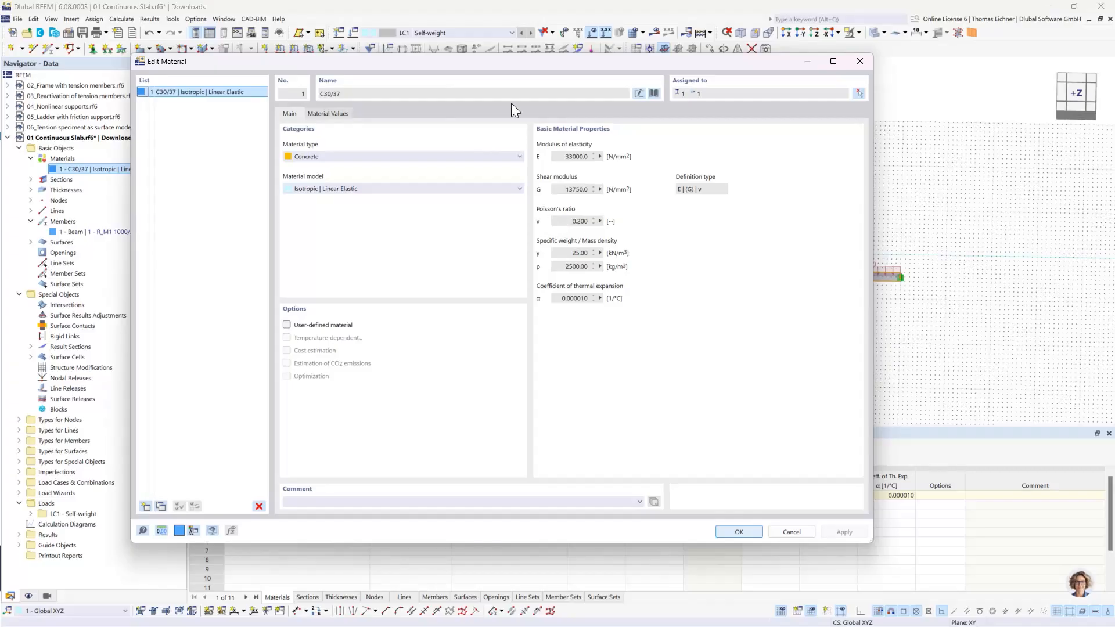
pyautogui.moveTo(500, 64); pyautogui.dragTo(559, 387)
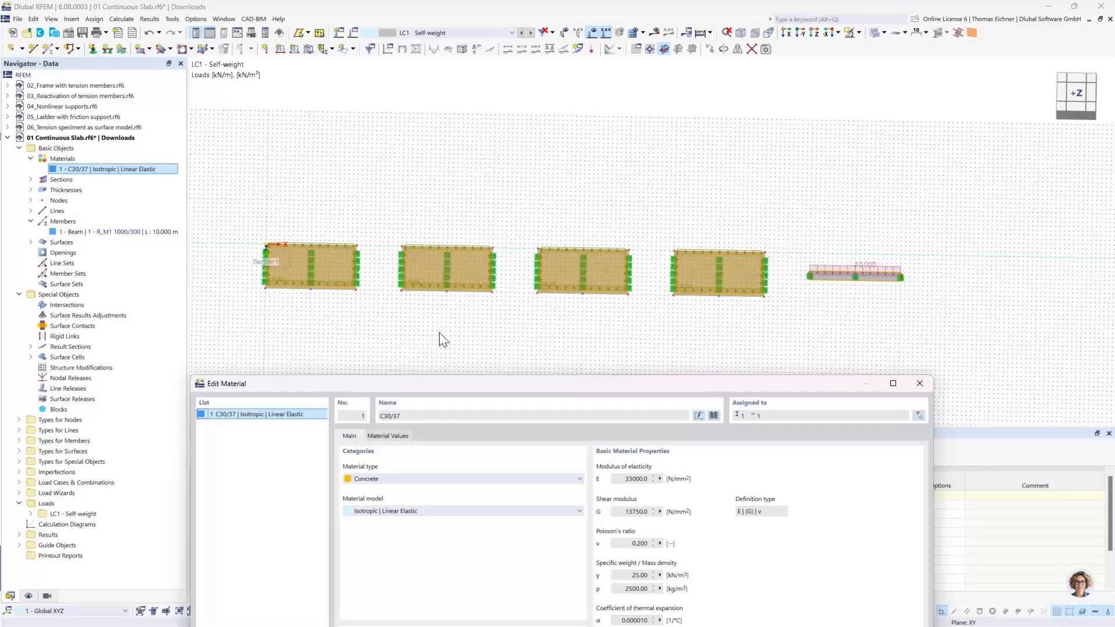
pyautogui.moveTo(430, 388); pyautogui.dragTo(418, 346)
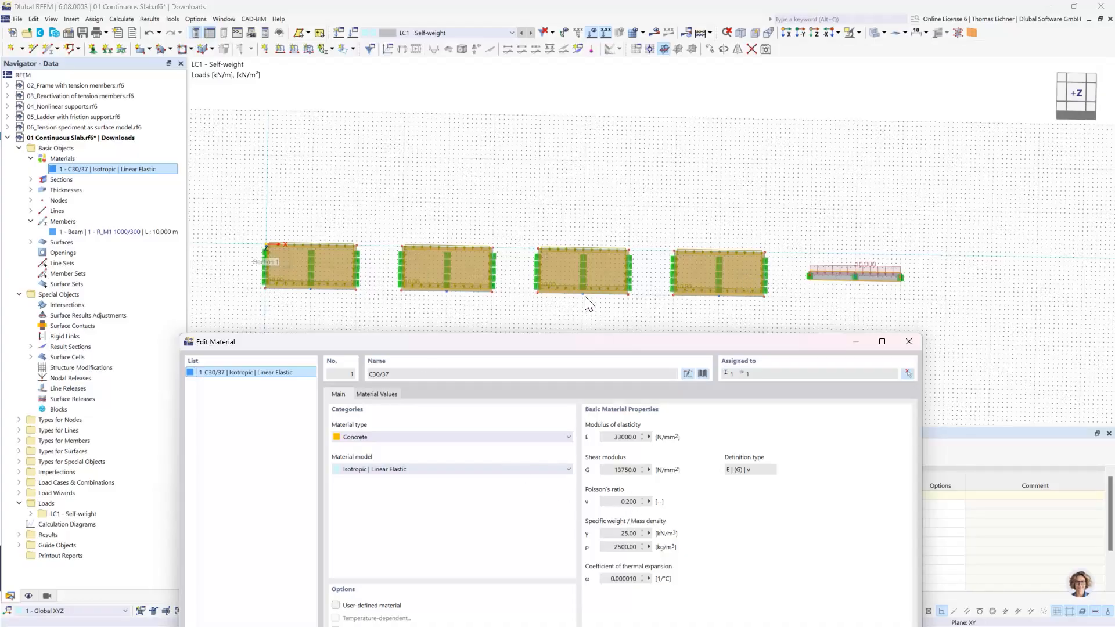
pyautogui.moveTo(580, 343); pyautogui.dragTo(512, 120)
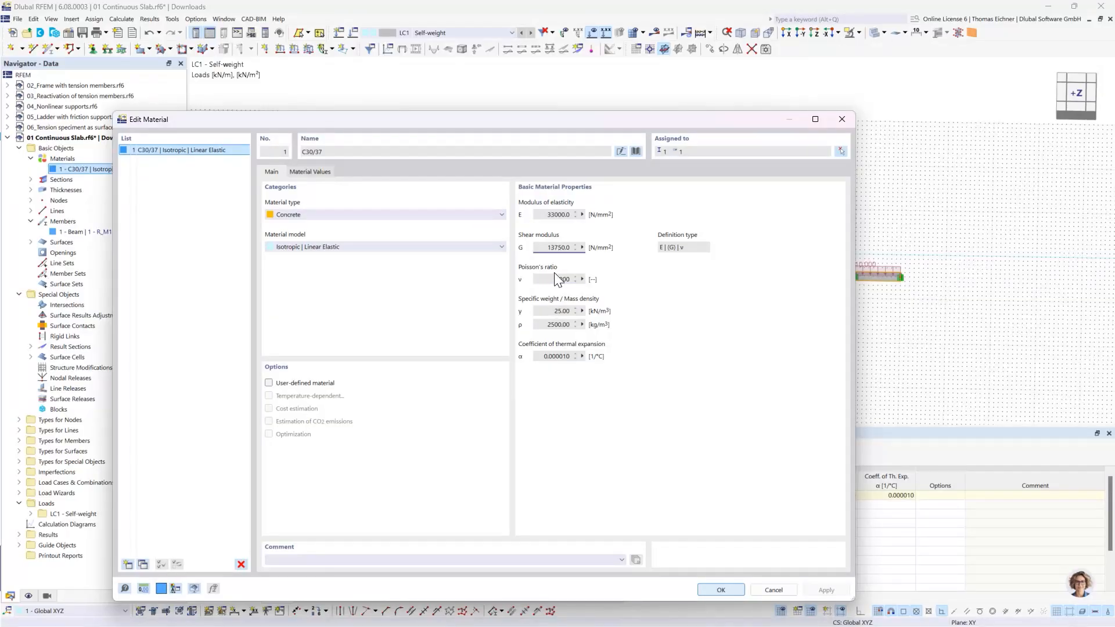
pyautogui.click(269, 385)
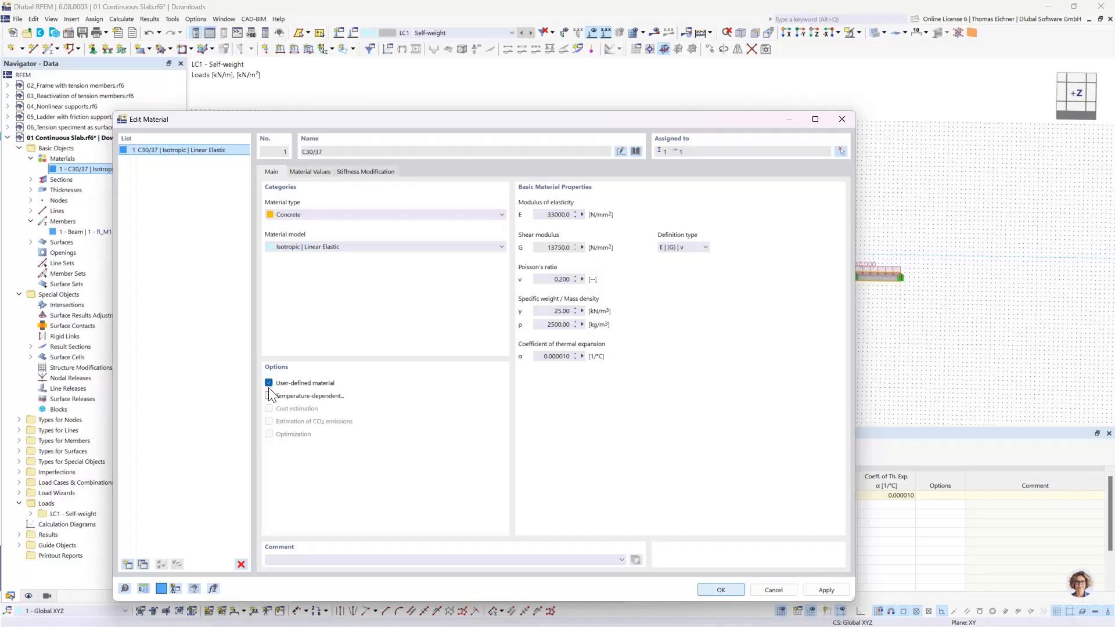
pyautogui.click(543, 279)
pyautogui.write('0')
pyautogui.click(557, 311)
pyautogui.click(706, 591)
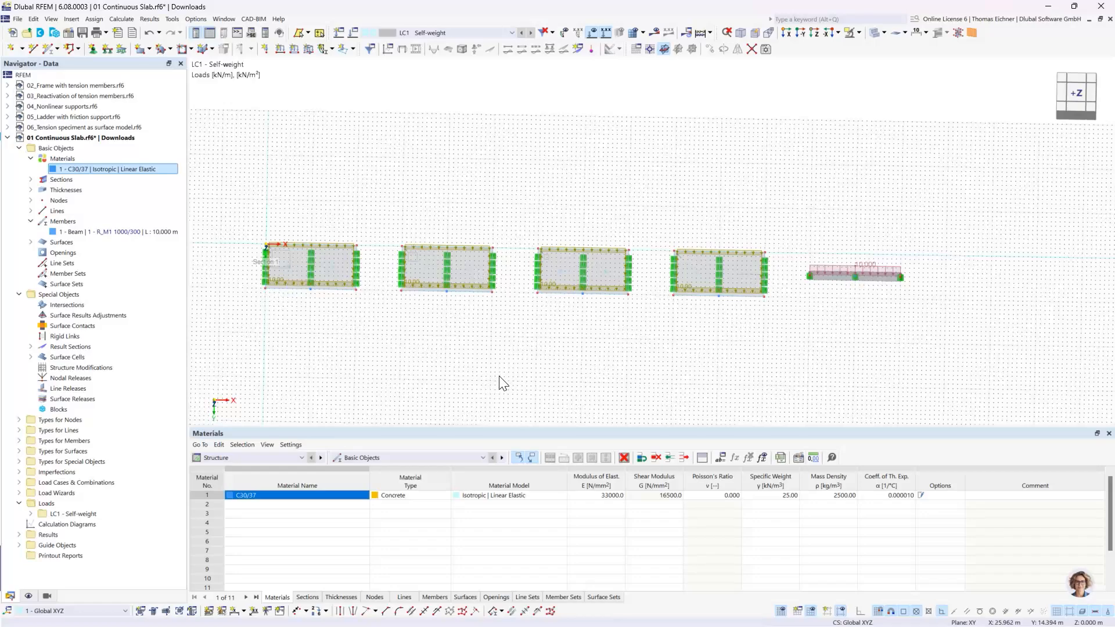
# Deactivate the self-weight in load case LC1
pyautogui.click(442, 33)
pyautogui.click(436, 43)
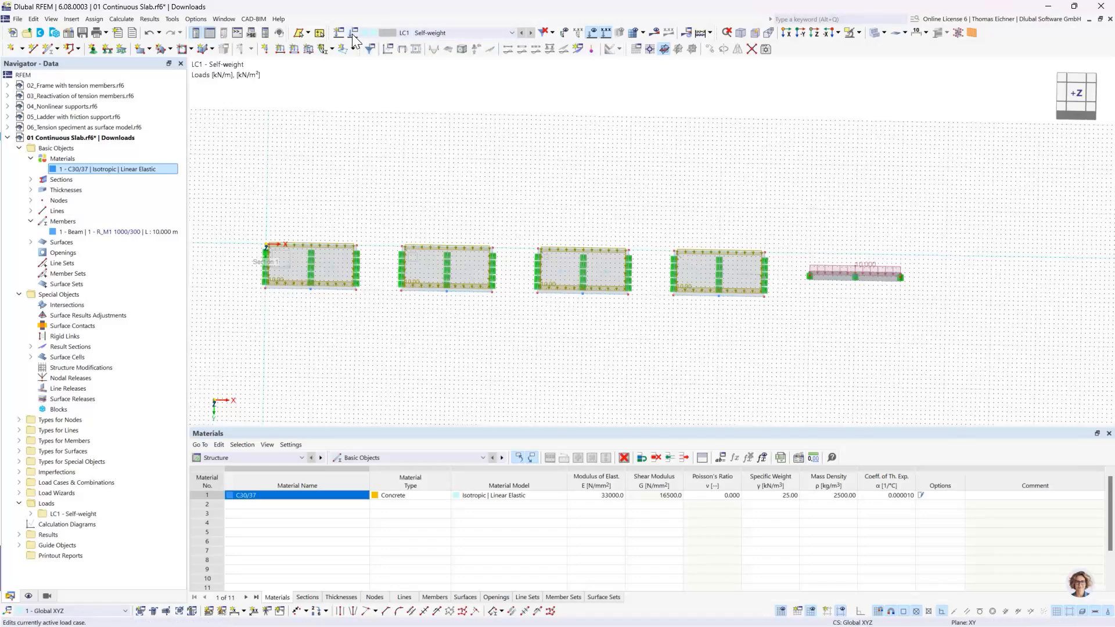
pyautogui.click(353, 35)
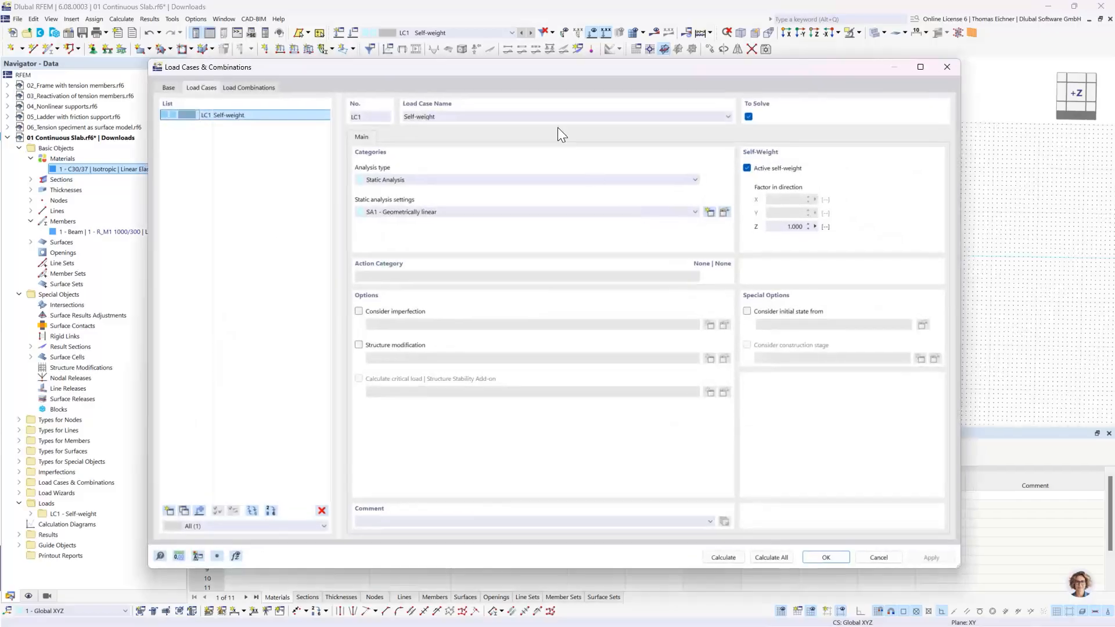
pyautogui.moveTo(541, 69); pyautogui.dragTo(548, 306)
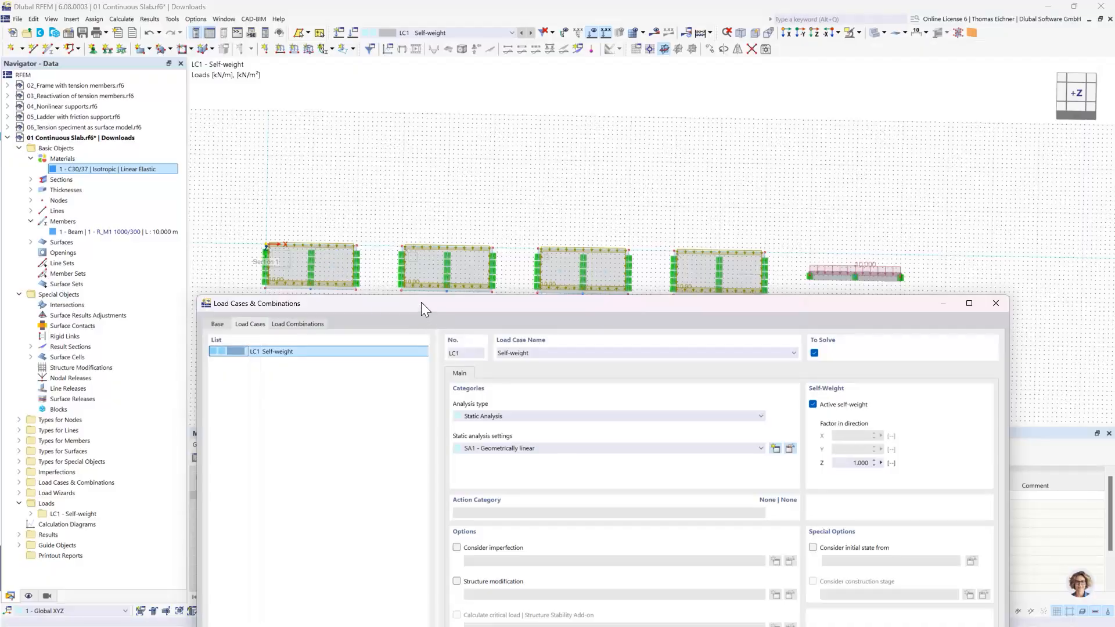
pyautogui.moveTo(422, 308); pyautogui.dragTo(327, 129)
pyautogui.moveTo(662, 138); pyautogui.dragTo(658, 89)
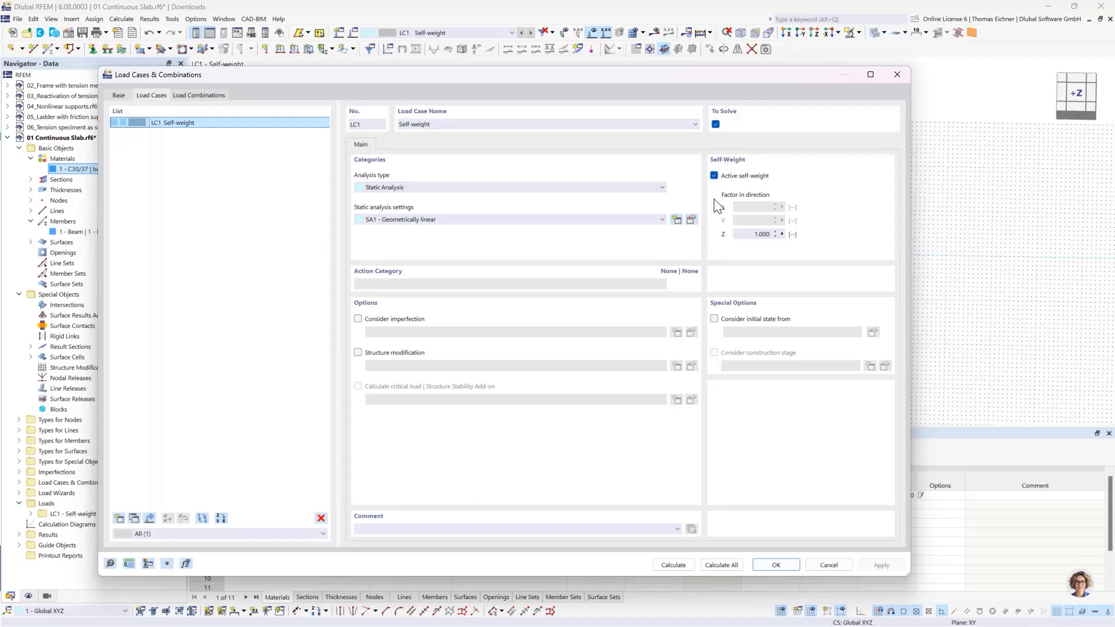
pyautogui.click(714, 175)
pyautogui.click(778, 564)
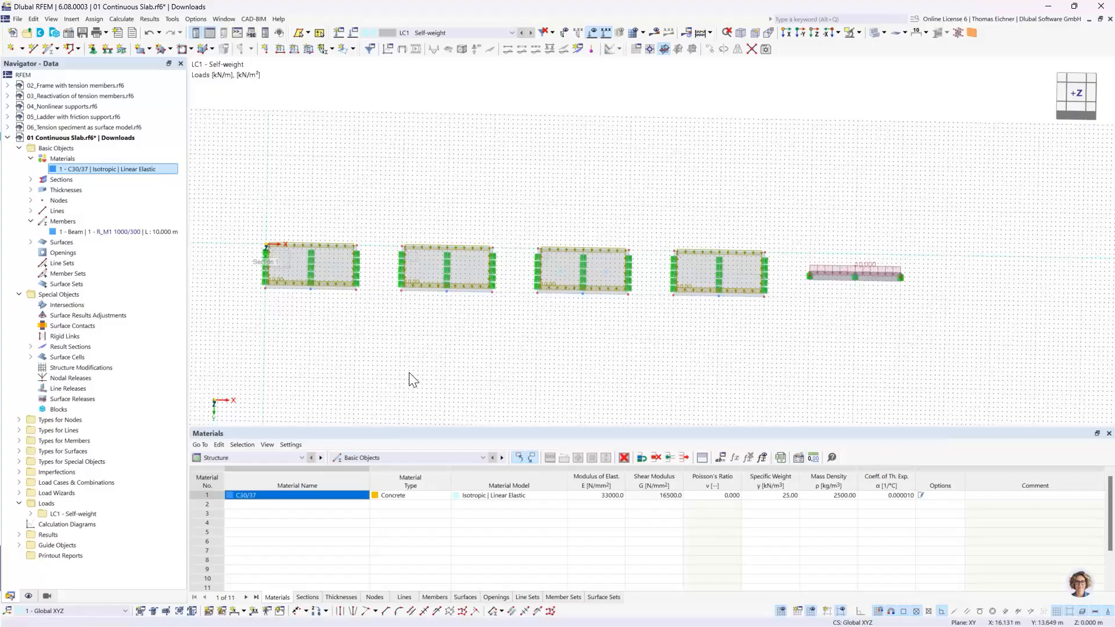
# Examine the first slab's surface and the line support along its far end
pyautogui.scroll(3, 443, 356)
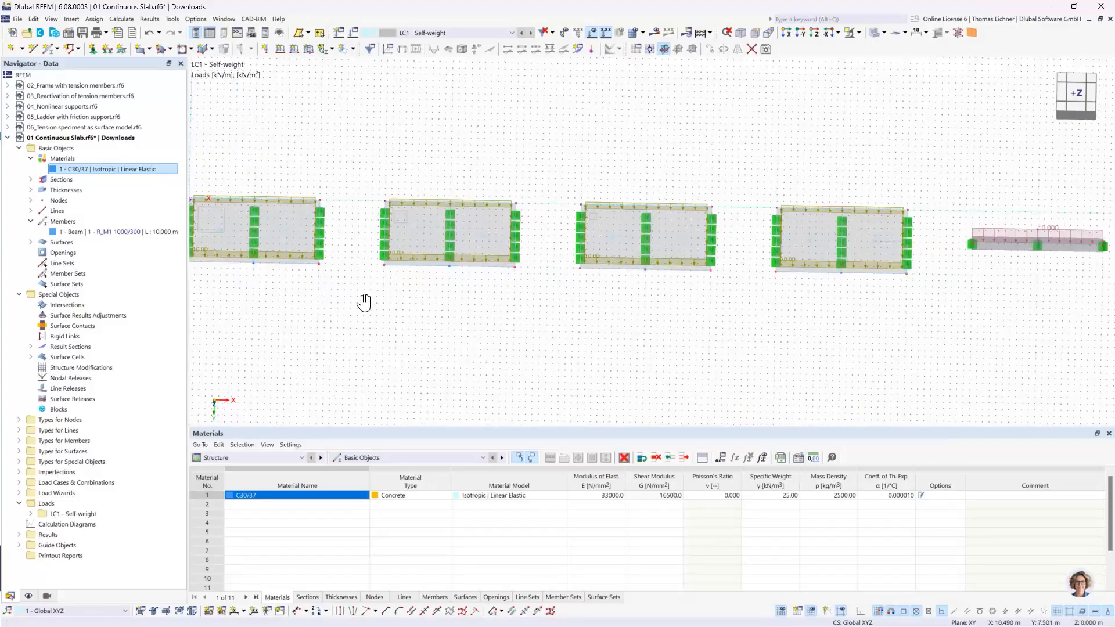
pyautogui.scroll(4, 413, 320)
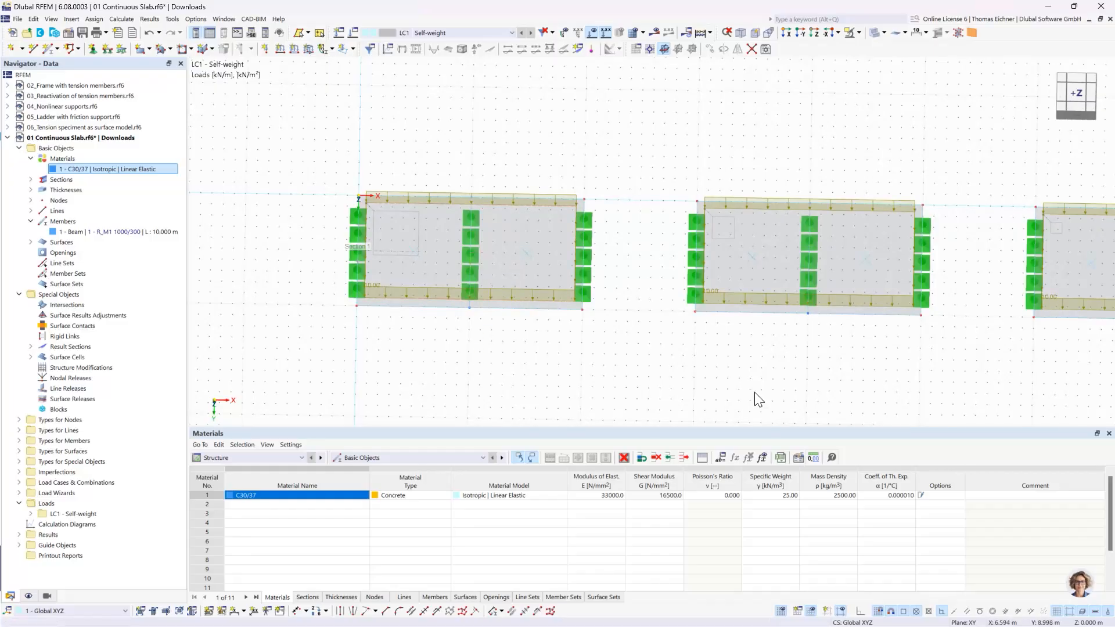
pyautogui.click(531, 259)
pyautogui.click(532, 373)
pyautogui.click(587, 275)
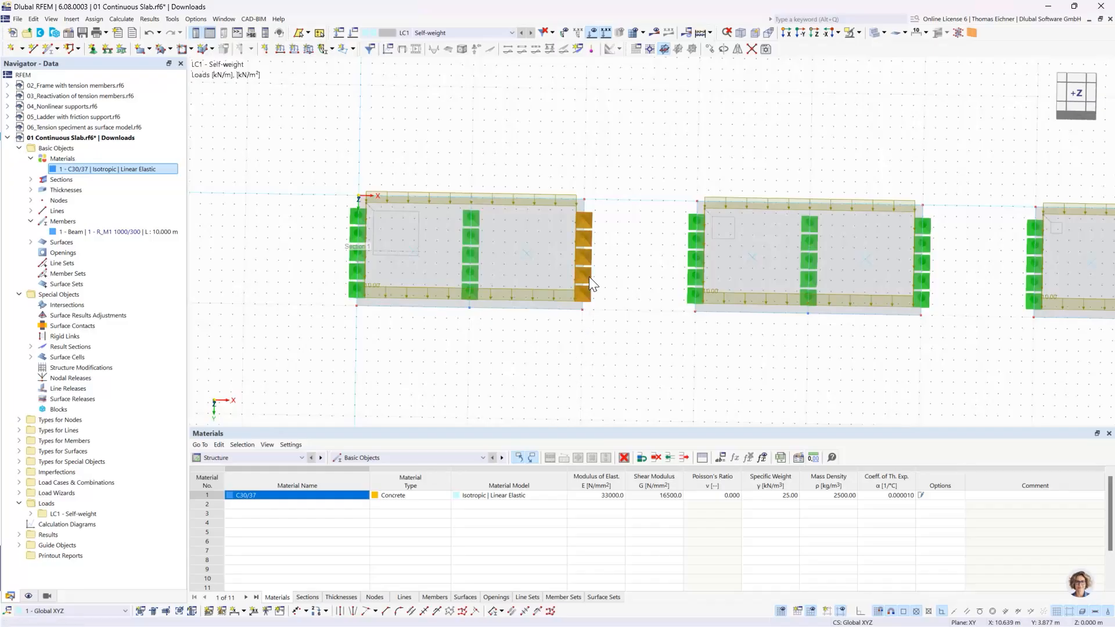
pyautogui.click(561, 367)
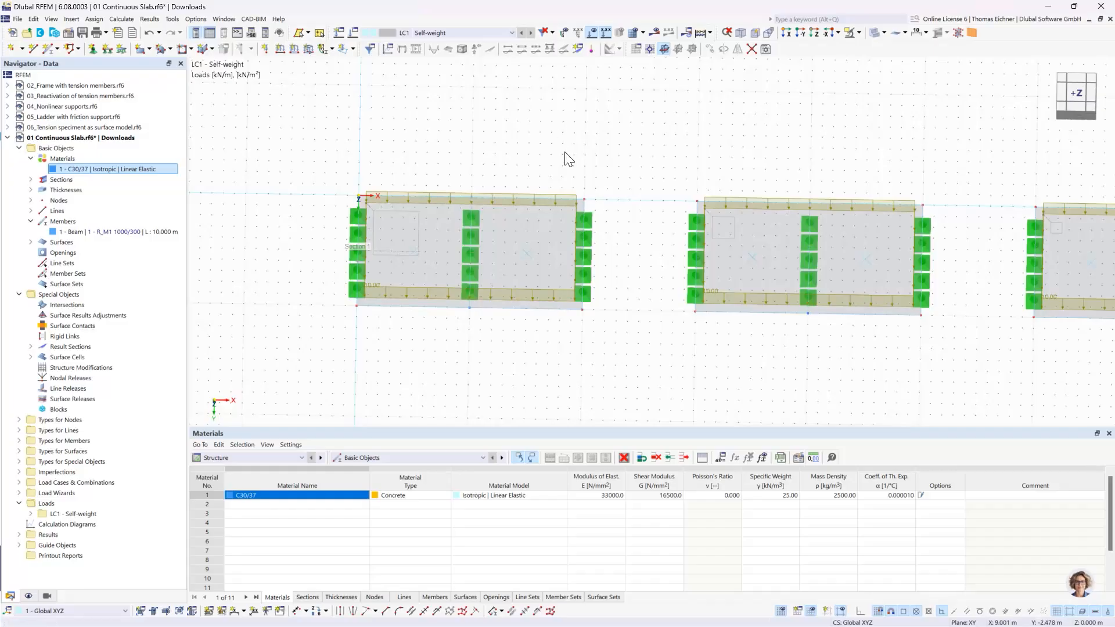
# Calculate the model and display the LC1 global deformations |u| for all four slabs and the beam
pyautogui.scroll(-2, 750, 159)
pyautogui.moveTo(833, 150); pyautogui.dragTo(645, 161, button='middle')
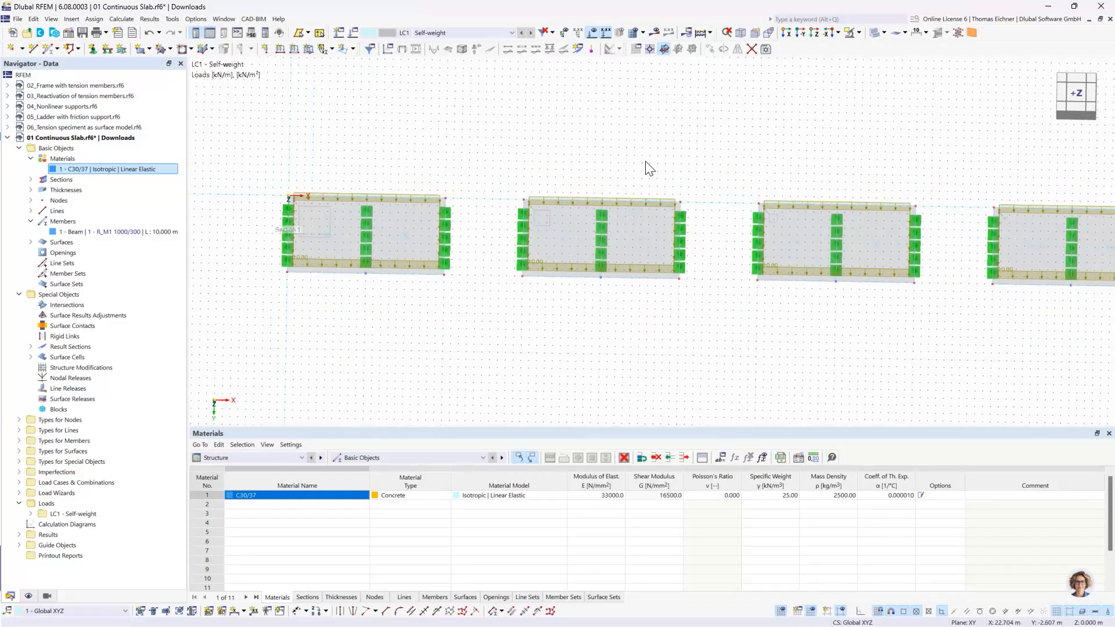
pyautogui.scroll(-1, 645, 161)
pyautogui.moveTo(756, 127); pyautogui.dragTo(748, 134, button='middle')
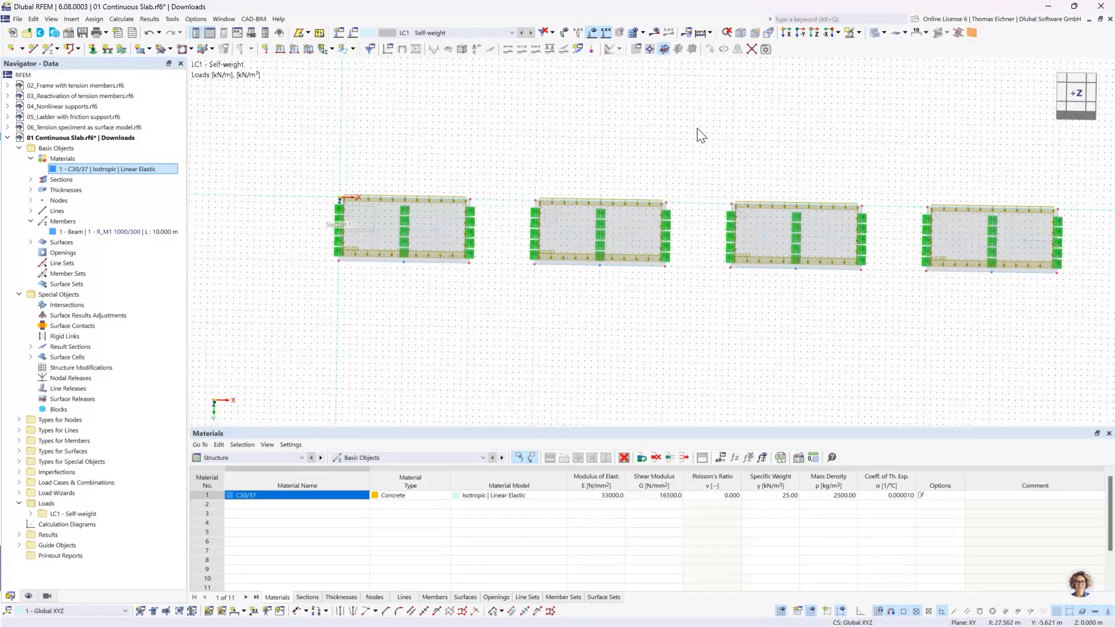
pyautogui.click(699, 33)
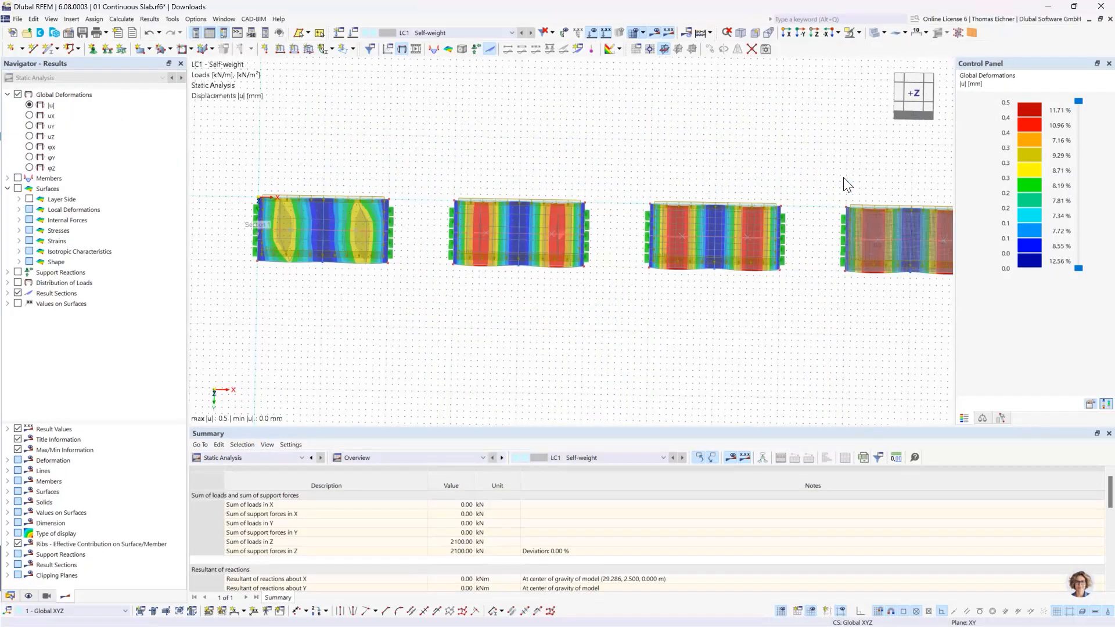
pyautogui.moveTo(701, 149); pyautogui.dragTo(619, 144, button='middle')
pyautogui.scroll(-2, 668, 155)
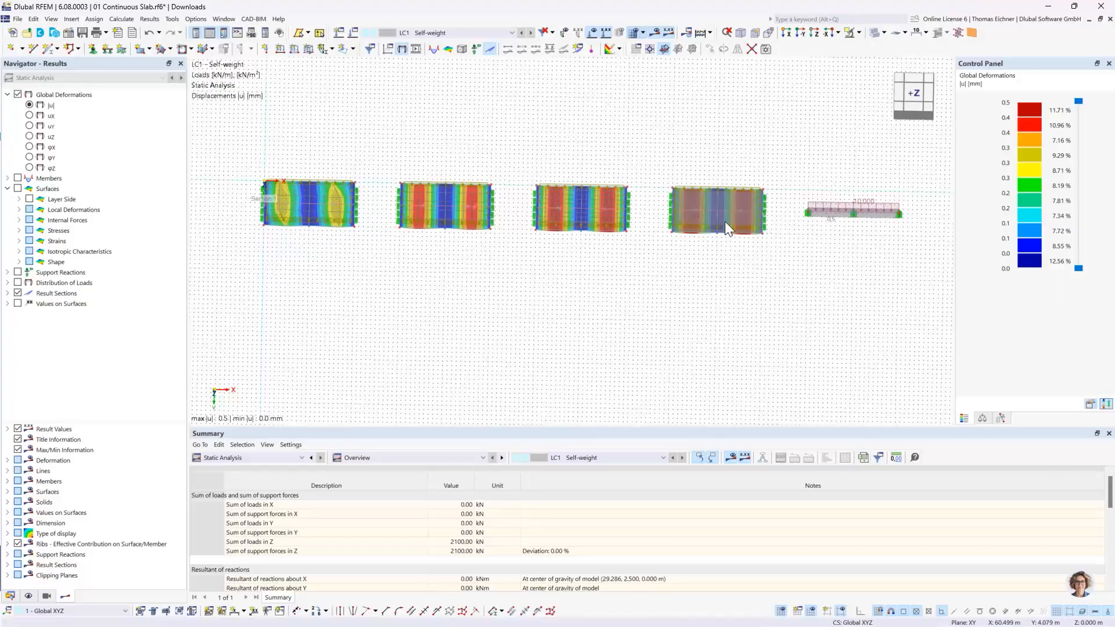
pyautogui.scroll(1, 576, 220)
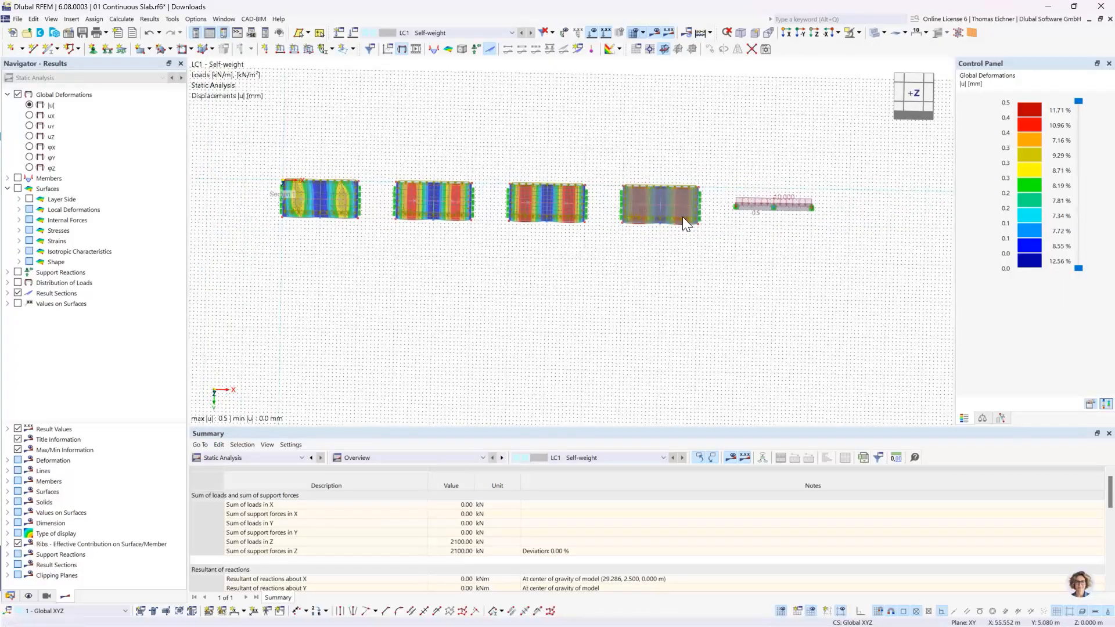
# Switch to the -Y view and examine the displacement diagrams of the slabs and the beam side by side
pyautogui.scroll(3, 317, 194)
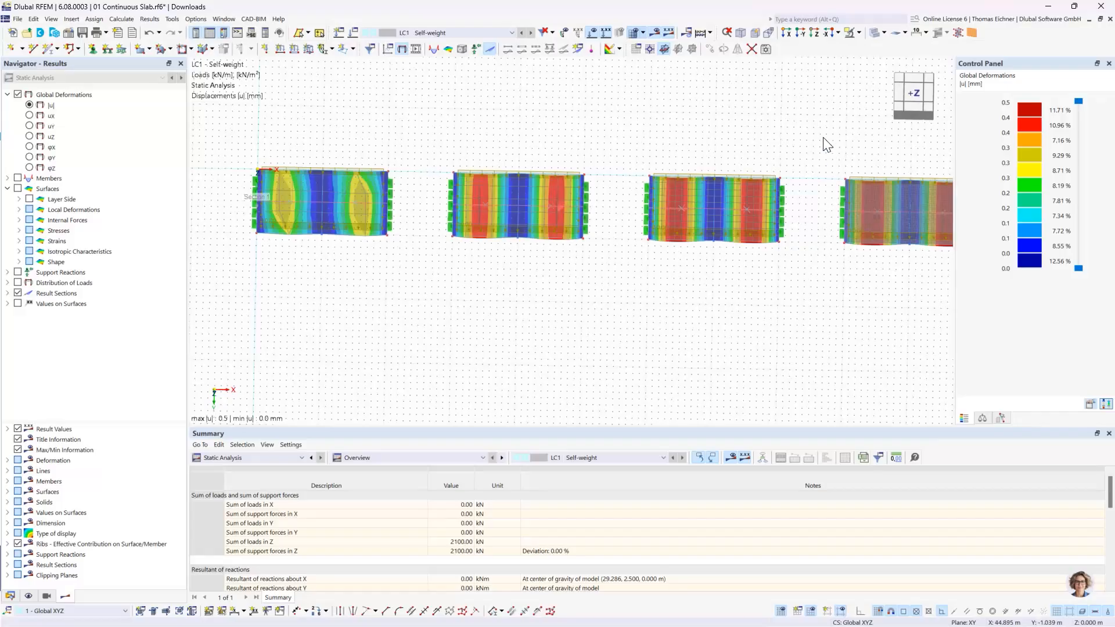
pyautogui.click(799, 34)
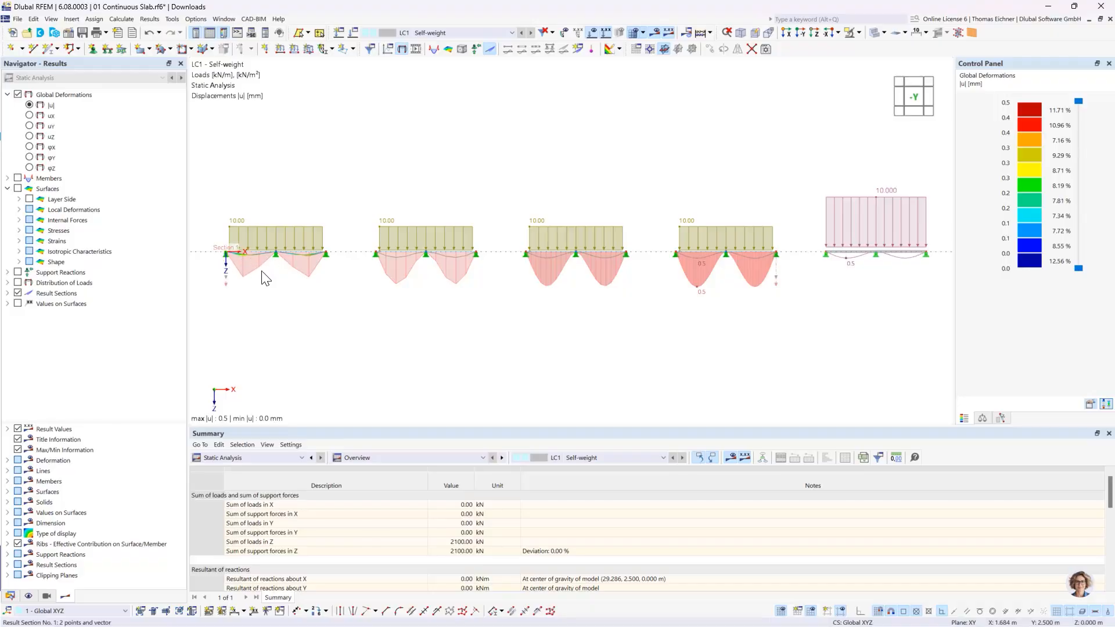
pyautogui.scroll(1, 343, 288)
pyautogui.scroll(2, 343, 288)
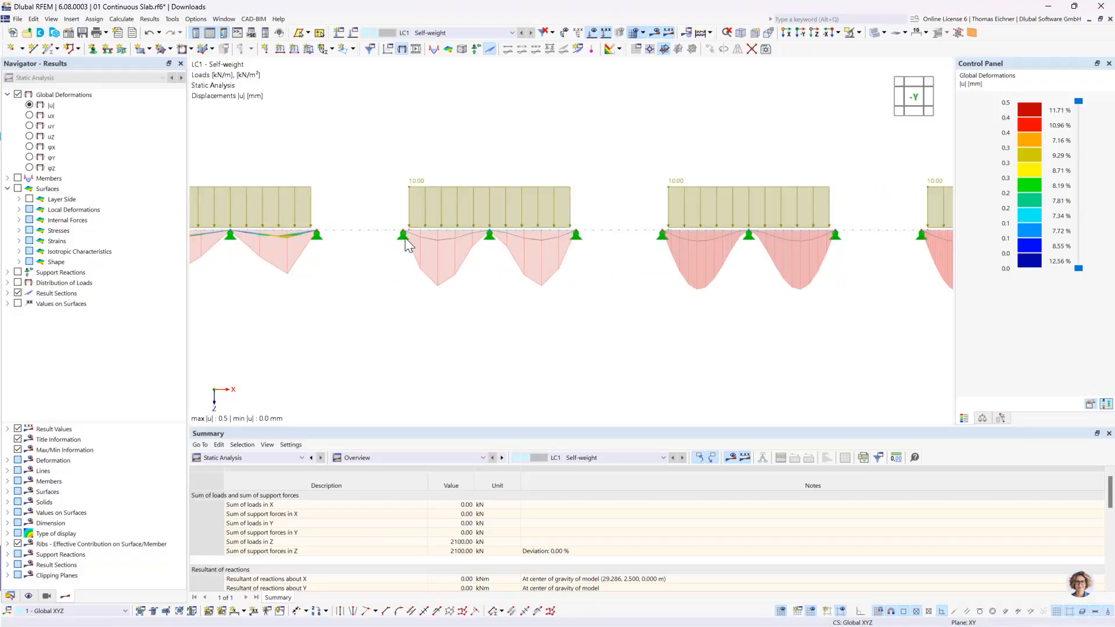
pyautogui.scroll(-2, 422, 289)
pyautogui.moveTo(764, 308); pyautogui.dragTo(699, 305, button='middle')
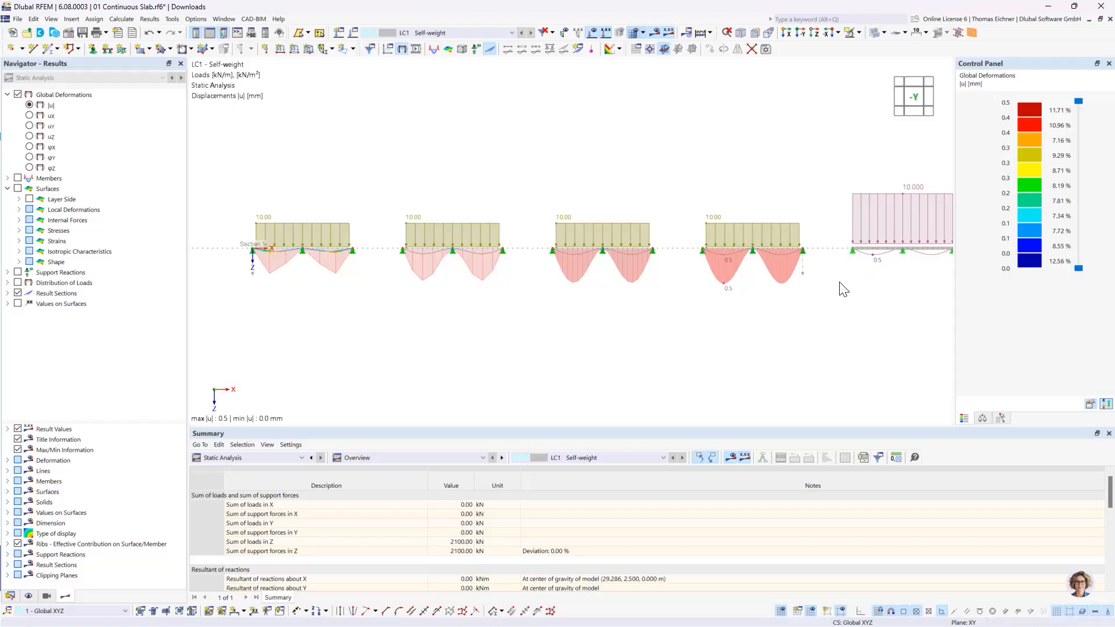
# Set the general display factor for deformations to 2048
pyautogui.click(982, 418)
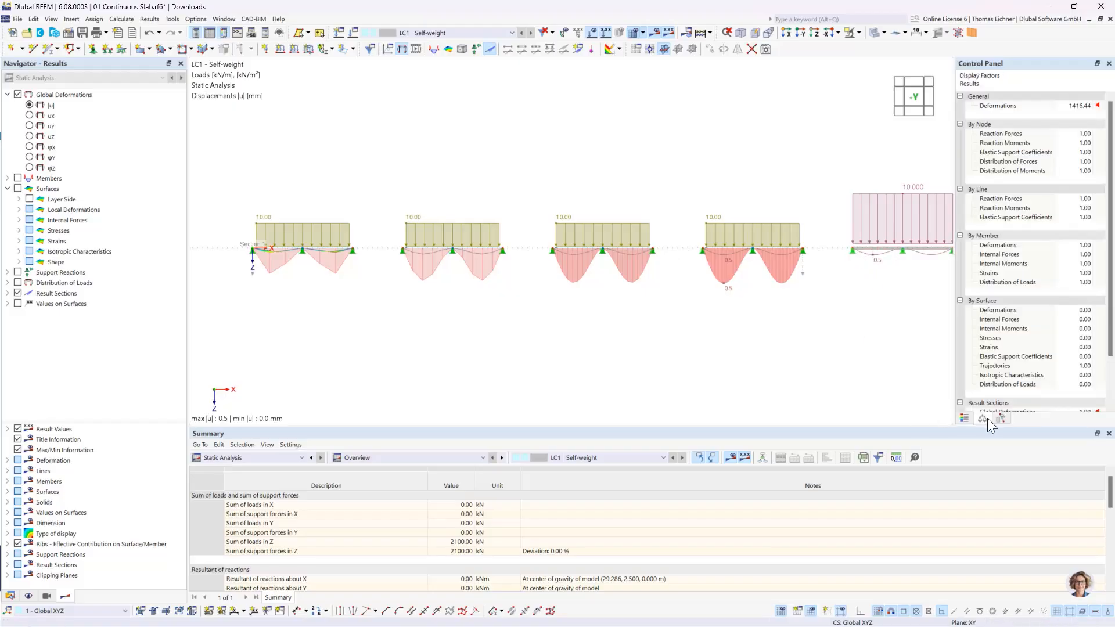
pyautogui.click(1078, 106)
pyautogui.click(1087, 104)
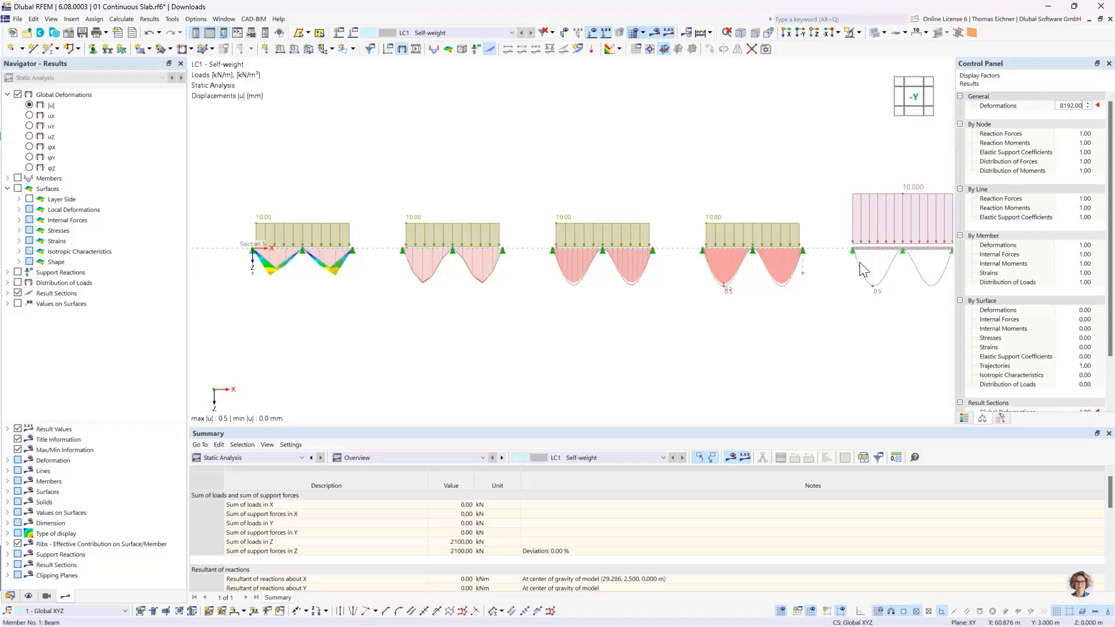
pyautogui.click(1088, 108)
pyautogui.click(1088, 108)
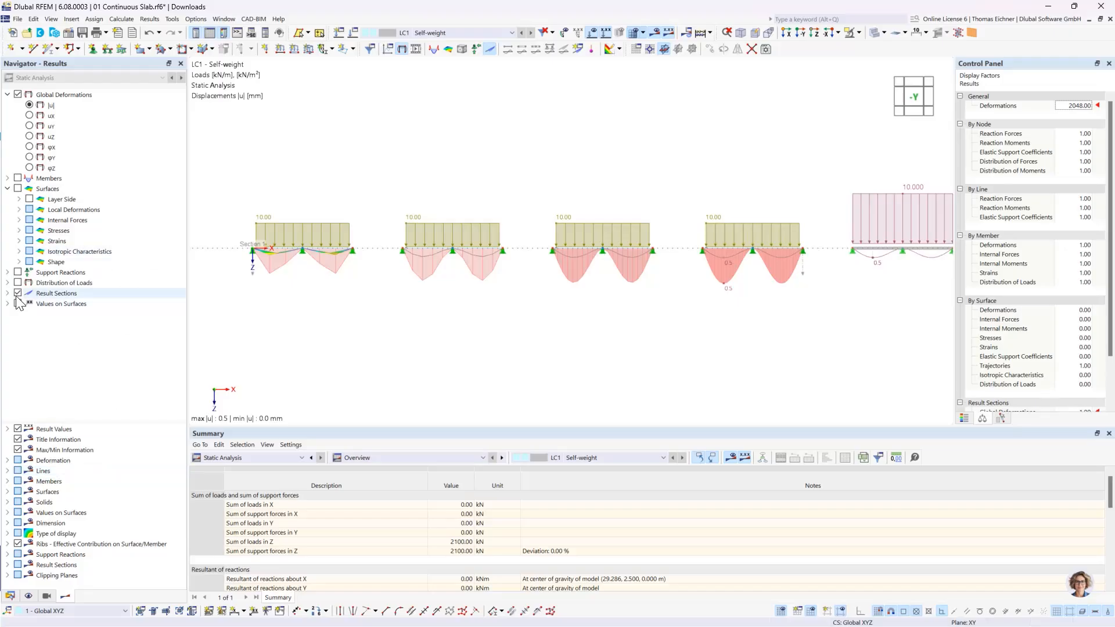
# Expand the result section display options and label the Section 1 displacement diagrams with local extremes
pyautogui.doubleClick(58, 293)
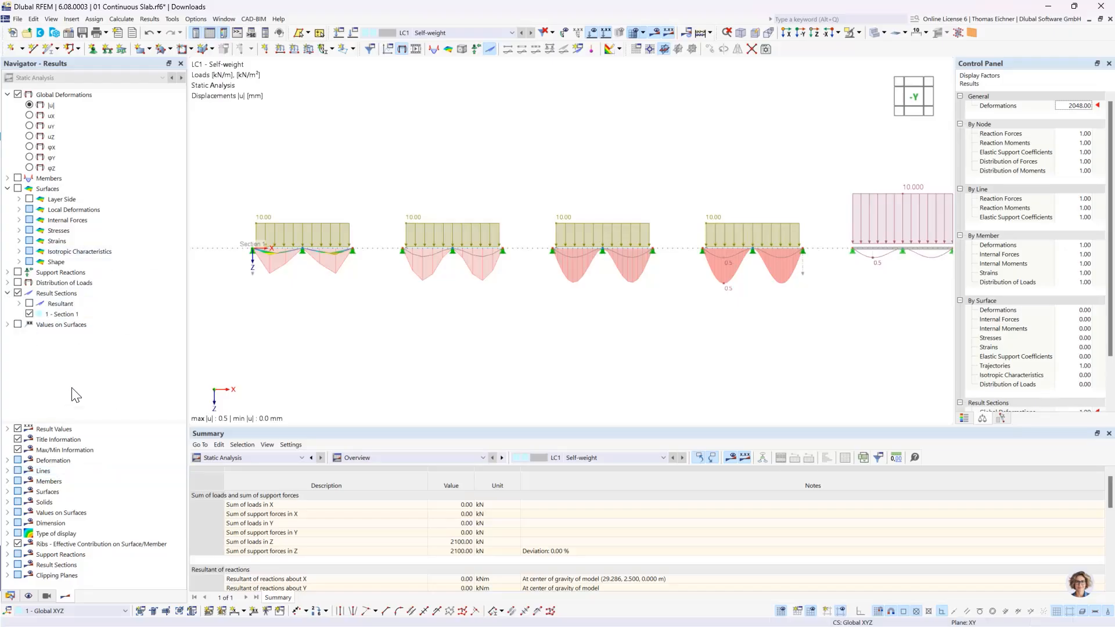
pyautogui.click(36, 316)
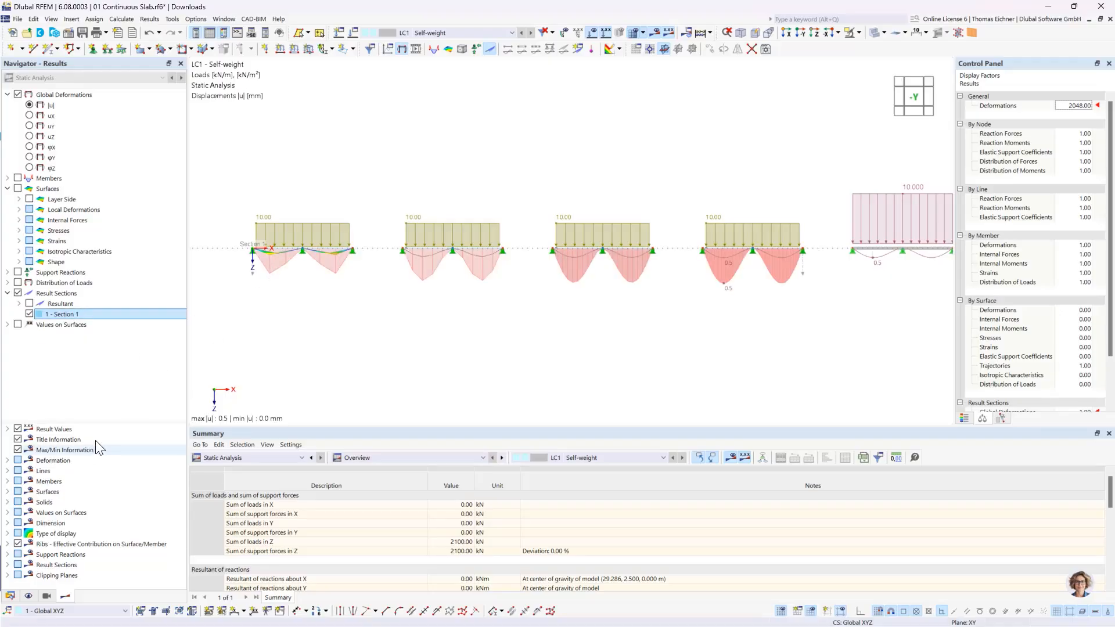
pyautogui.moveTo(113, 422); pyautogui.dragTo(123, 363)
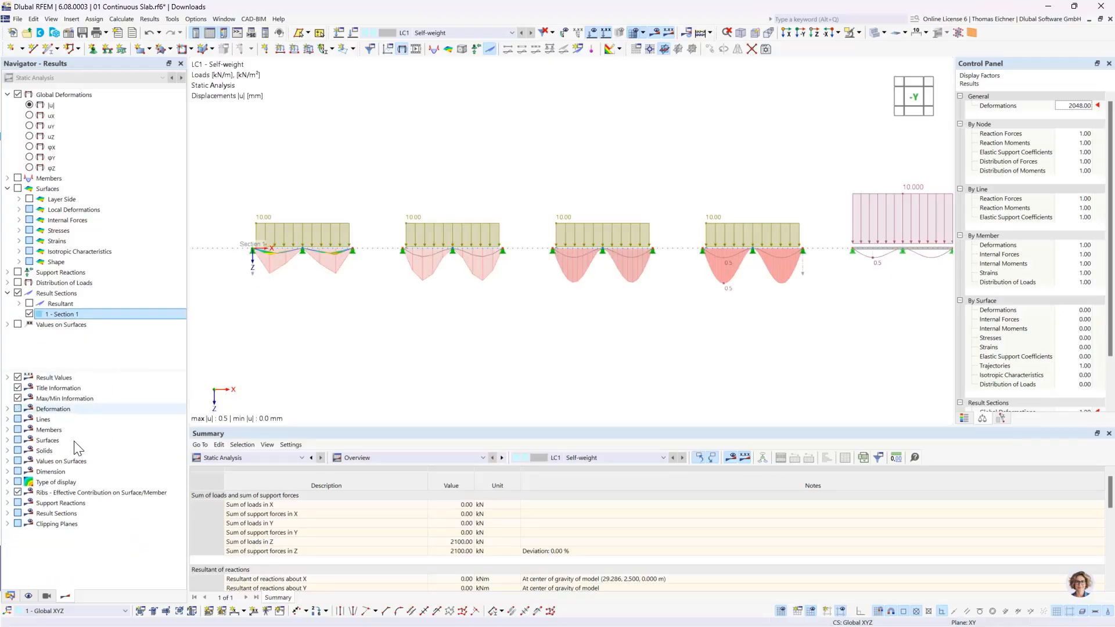
pyautogui.click(13, 516)
pyautogui.click(9, 515)
pyautogui.scroll(-1, 56, 520)
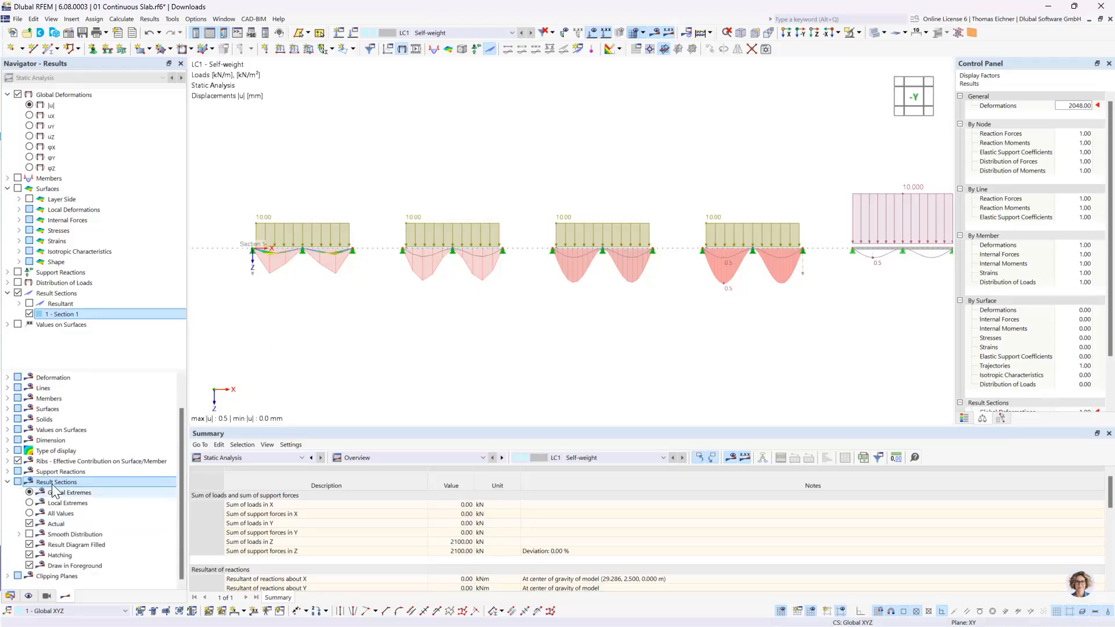
pyautogui.click(29, 502)
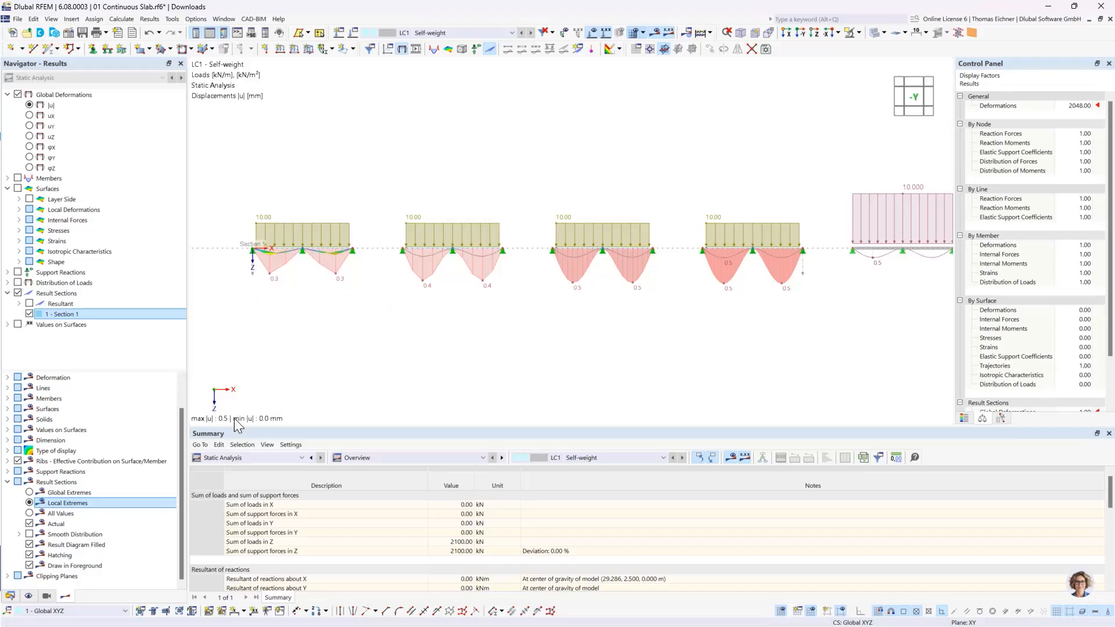
# Show all values on the result section diagrams for inspection and return the labels to local extremes
pyautogui.click(96, 513)
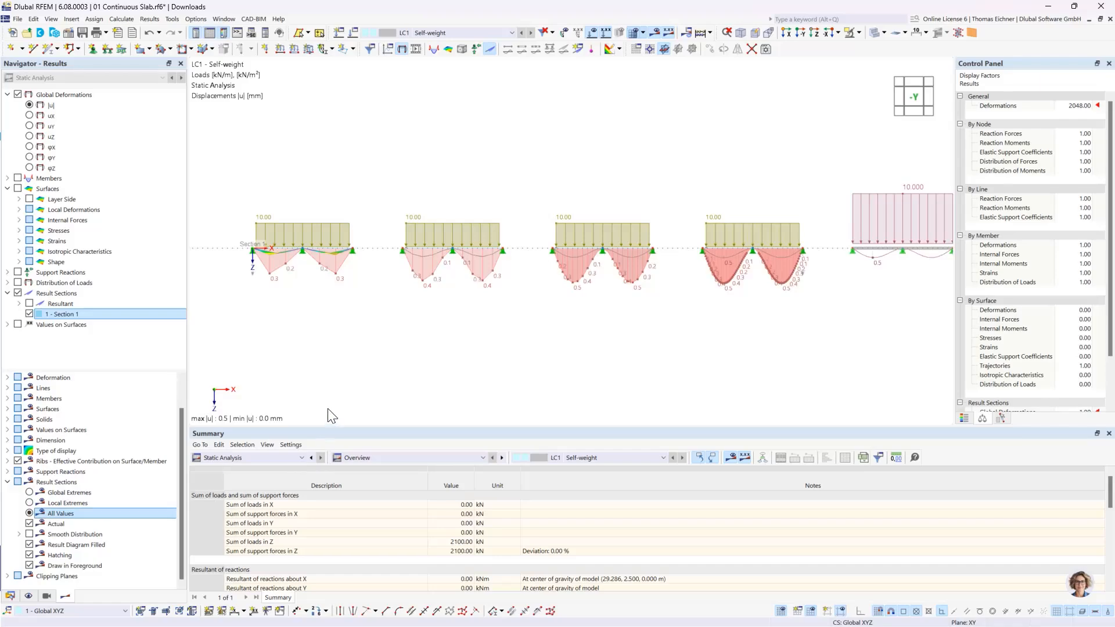
pyautogui.scroll(5, 758, 285)
pyautogui.scroll(5, 720, 293)
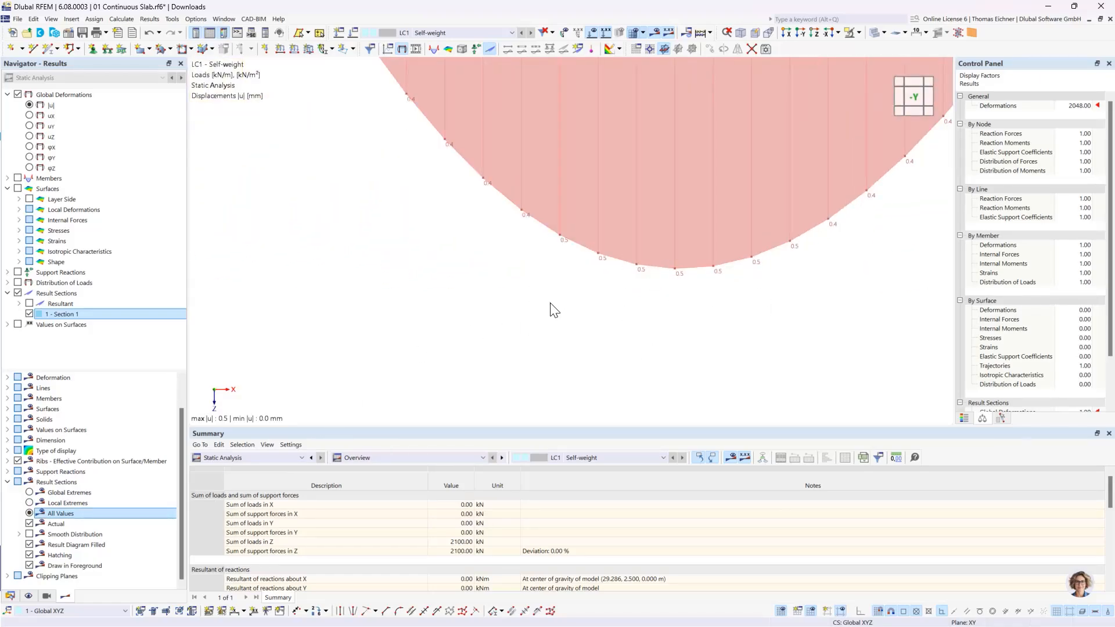
pyautogui.scroll(-8, 552, 314)
pyautogui.scroll(-3, 552, 334)
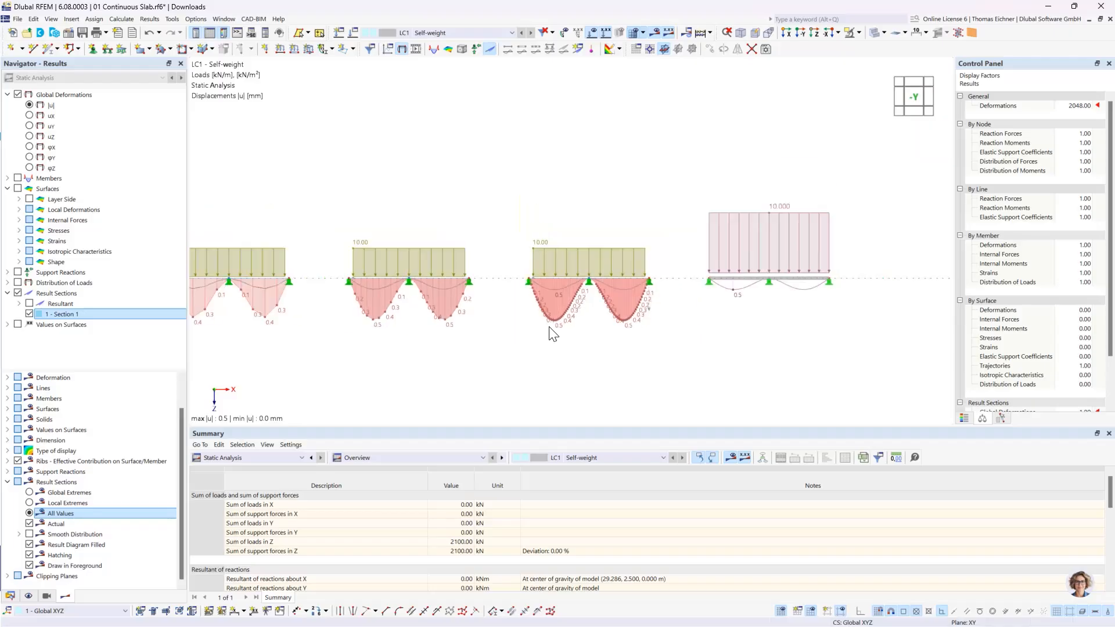
pyautogui.scroll(-1, 604, 340)
pyautogui.scroll(-1, 715, 346)
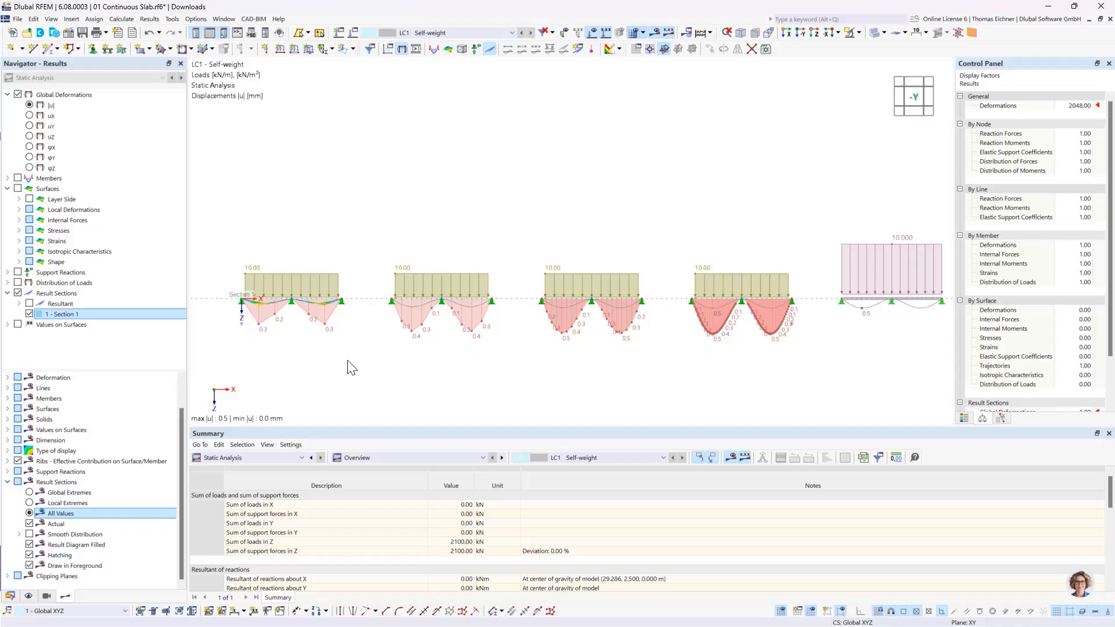
pyautogui.click(29, 502)
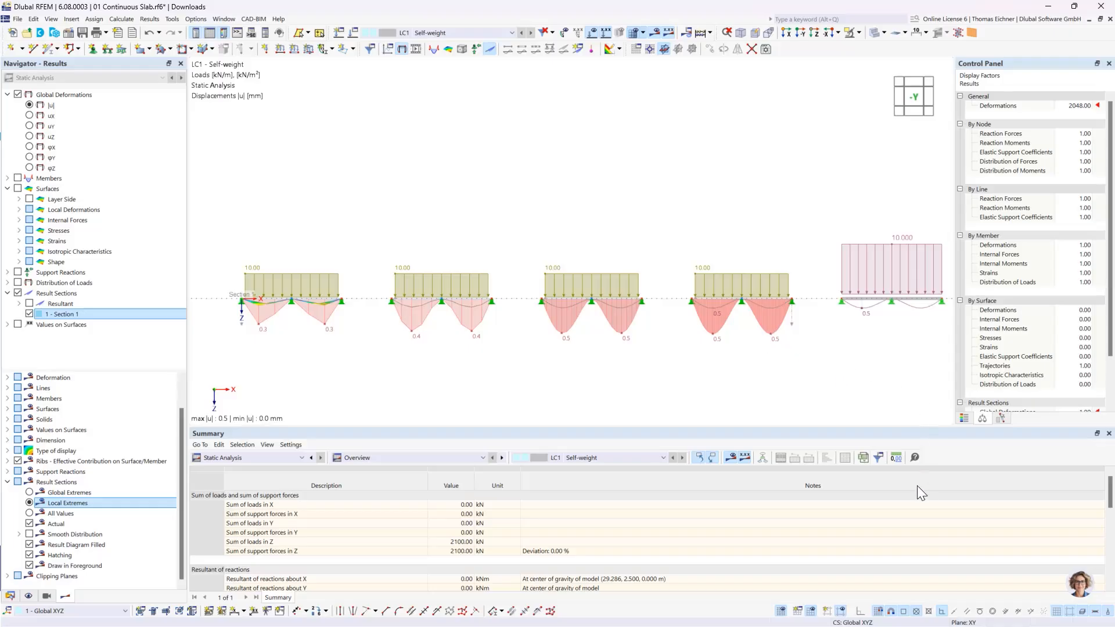
# Set the static analysis displacements to three decimal places in the units settings
pyautogui.click(896, 458)
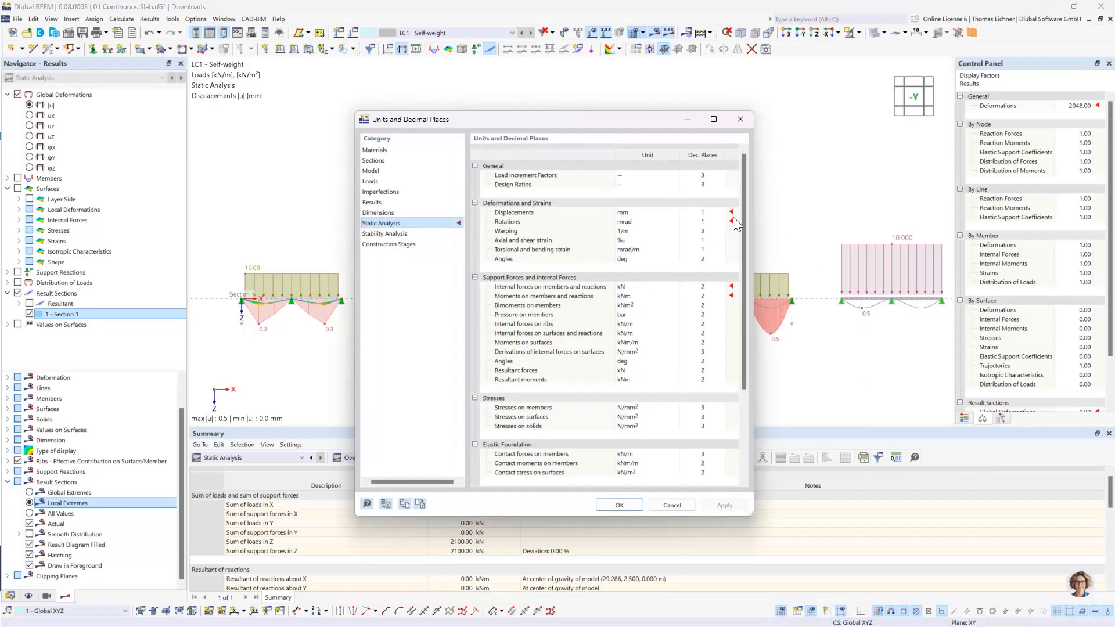
pyautogui.click(718, 212)
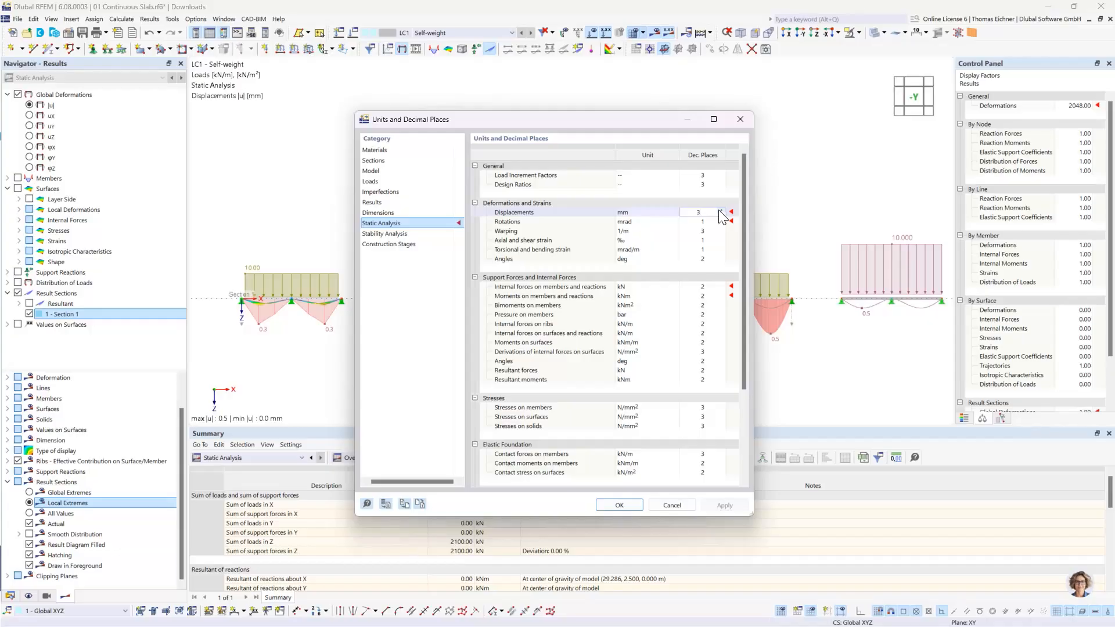
pyautogui.click(618, 502)
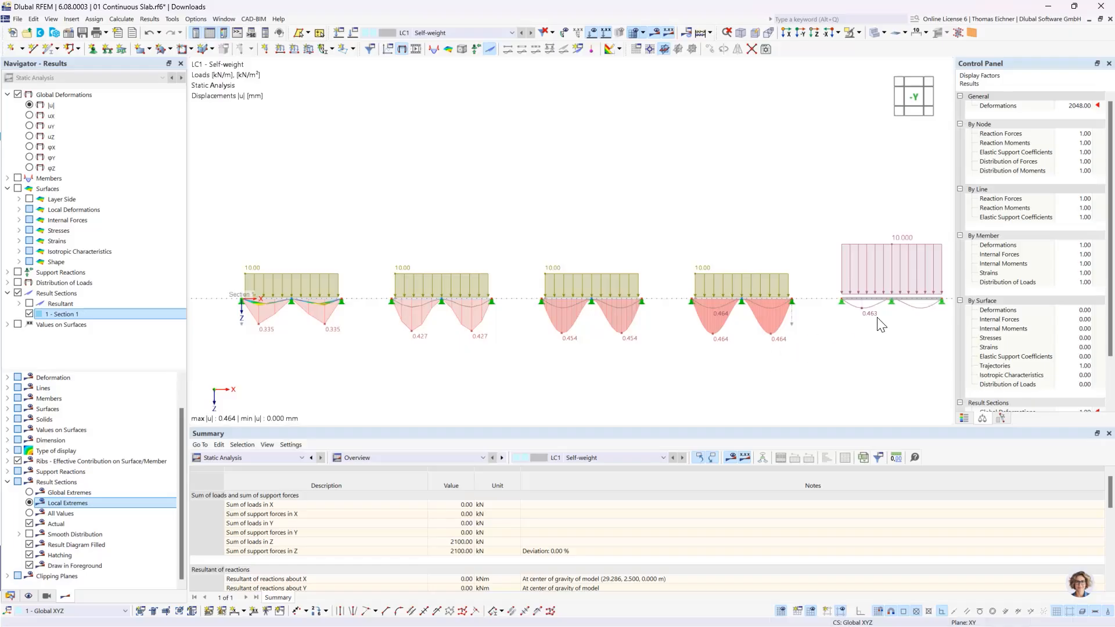
# Switch to the +Z plan view and hide the calculation results
pyautogui.moveTo(872, 338); pyautogui.dragTo(838, 336, button='middle')
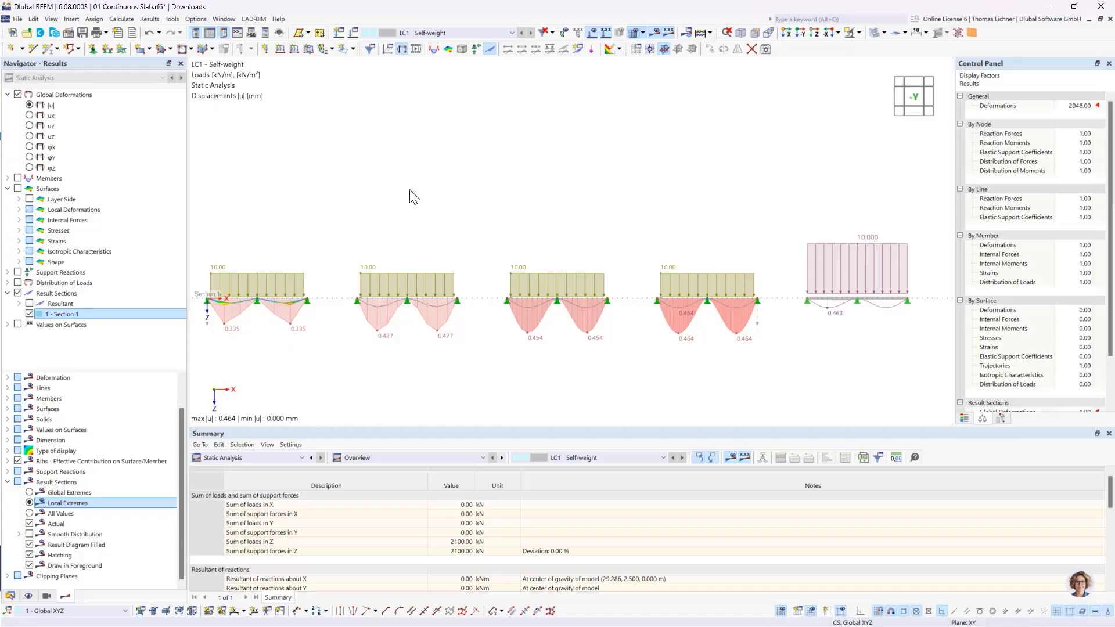
pyautogui.moveTo(344, 222); pyautogui.dragTo(370, 208, button='middle')
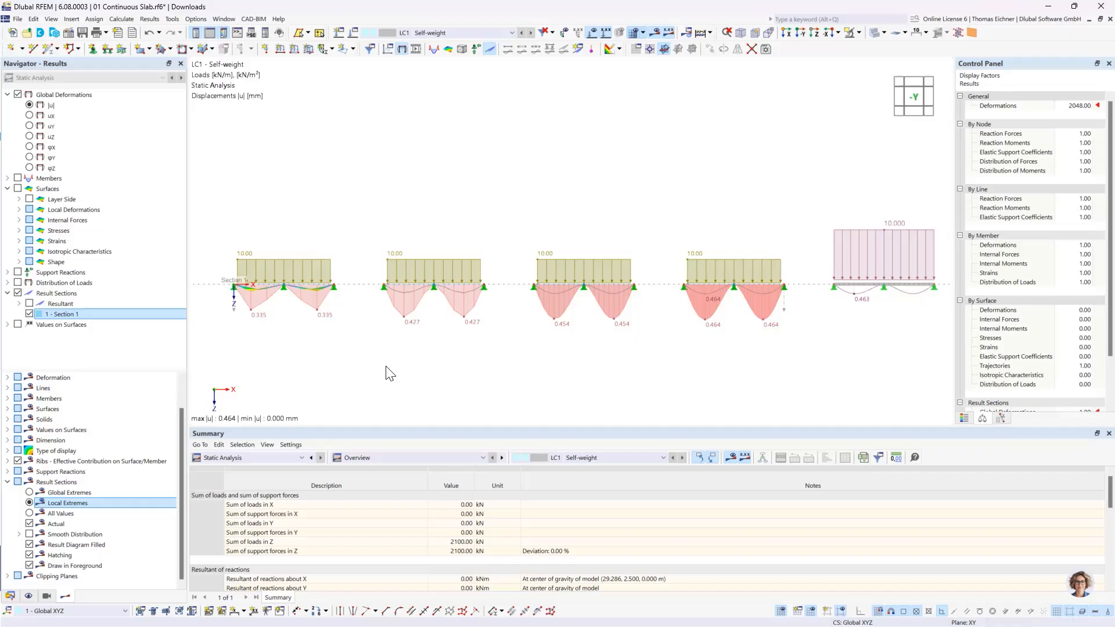
pyautogui.click(814, 33)
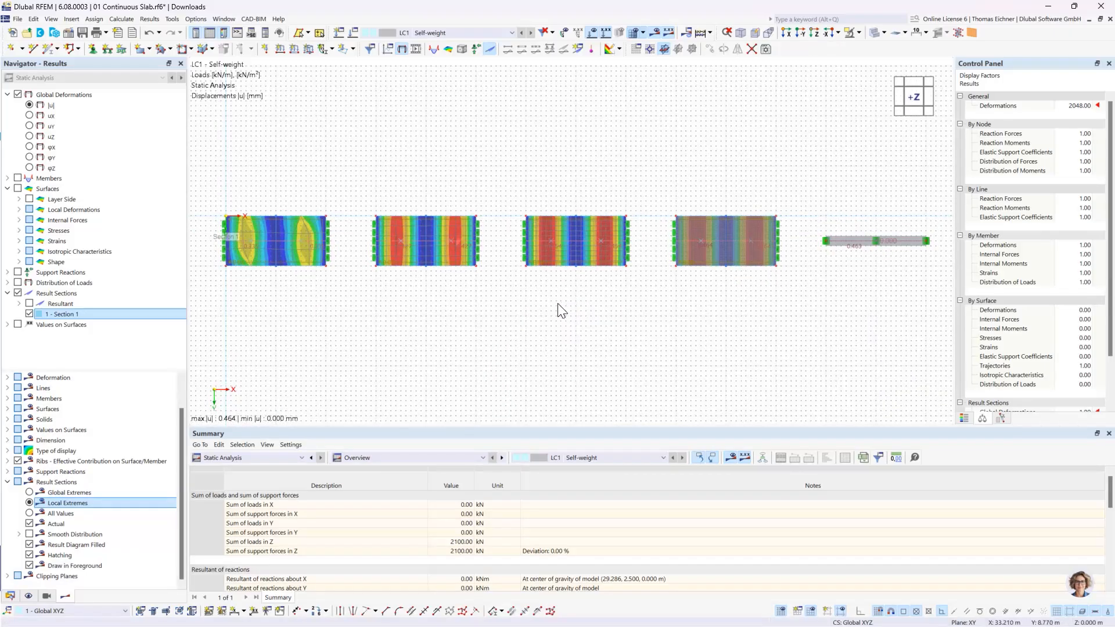
pyautogui.click(654, 32)
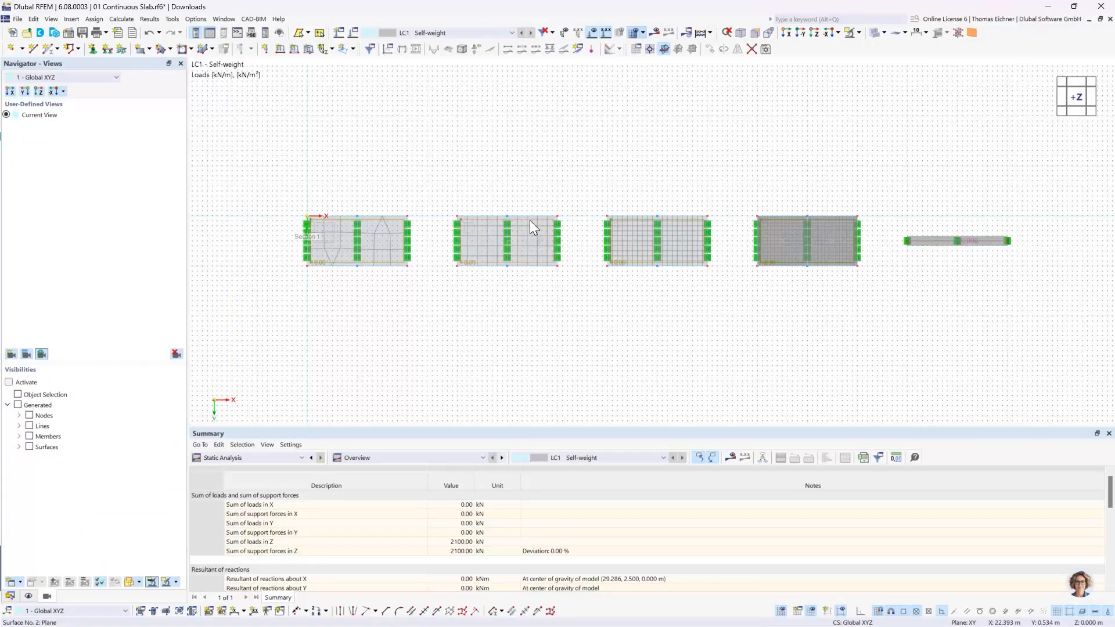
# Examine the FE meshes of the four slabs and their line supports in plan view
pyautogui.scroll(3, 473, 250)
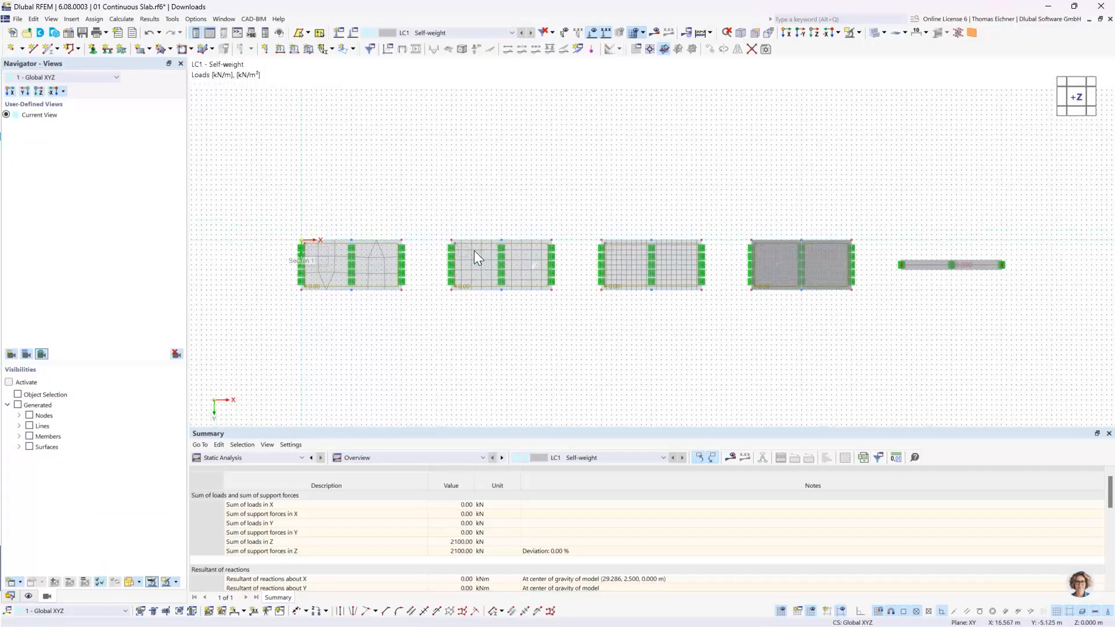
pyautogui.scroll(1, 473, 250)
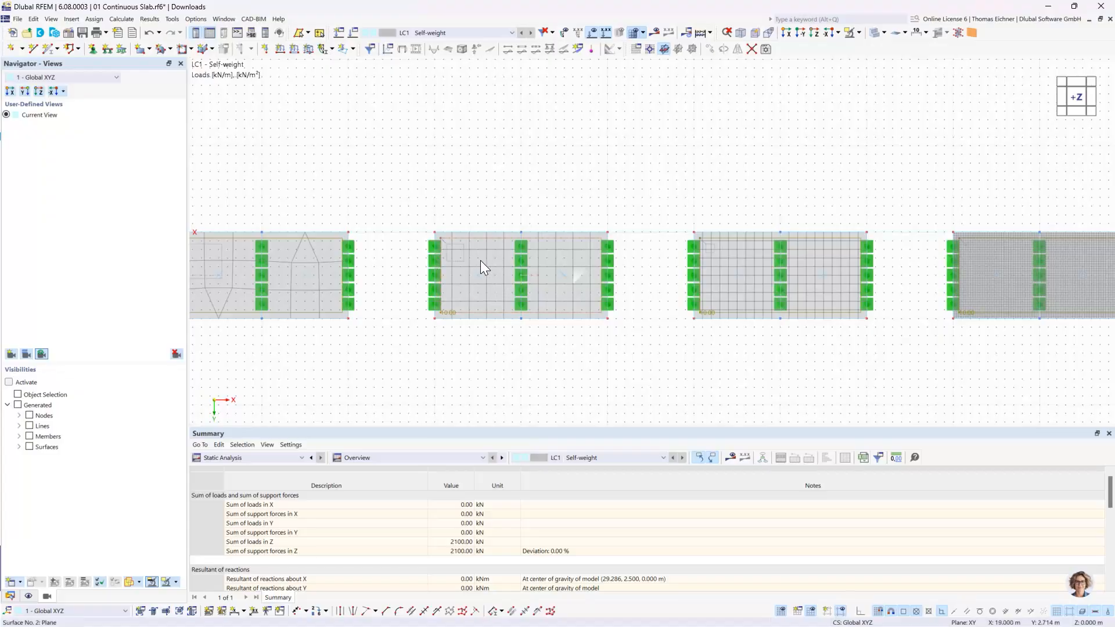
pyautogui.moveTo(392, 224); pyautogui.dragTo(527, 218, button='middle')
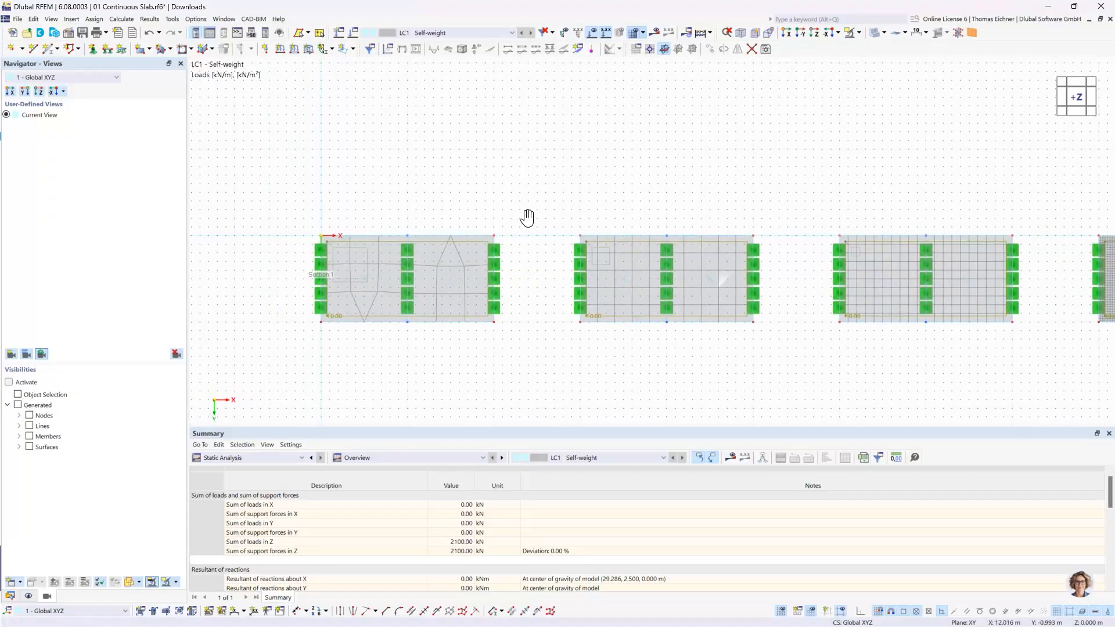
pyautogui.moveTo(649, 180); pyautogui.dragTo(490, 199, button='middle')
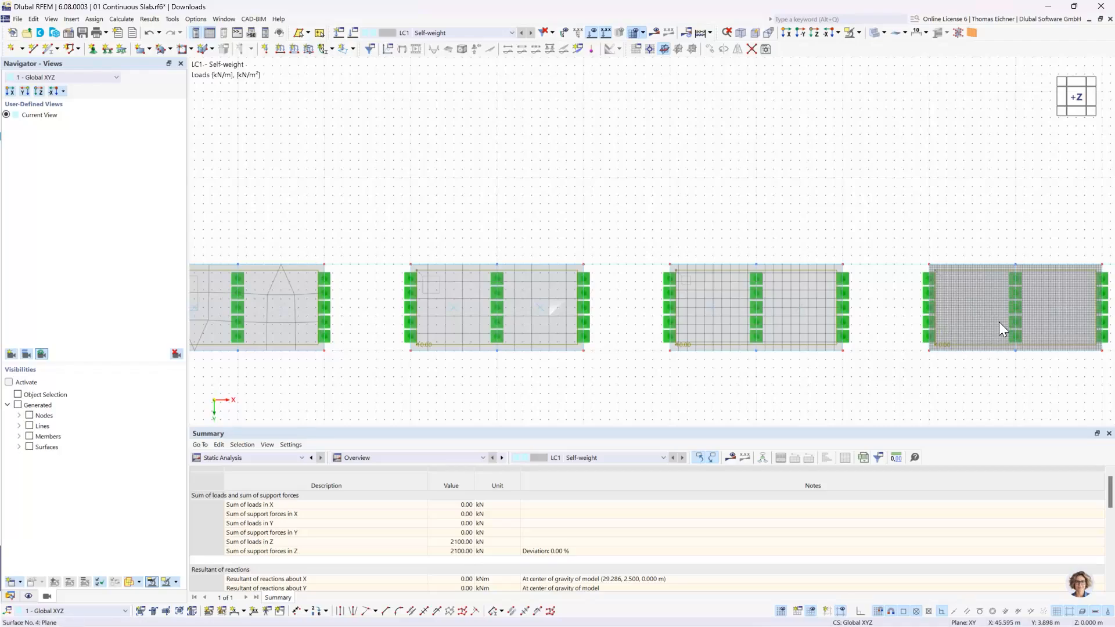
pyautogui.moveTo(630, 184); pyautogui.dragTo(794, 145, button='middle')
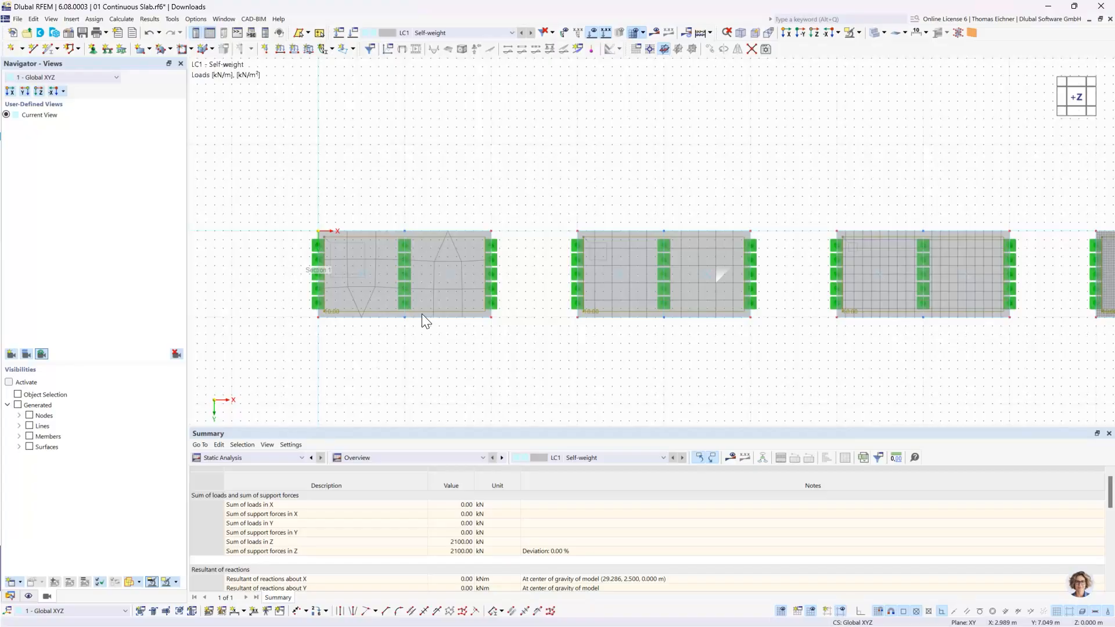
pyautogui.scroll(1, 420, 246)
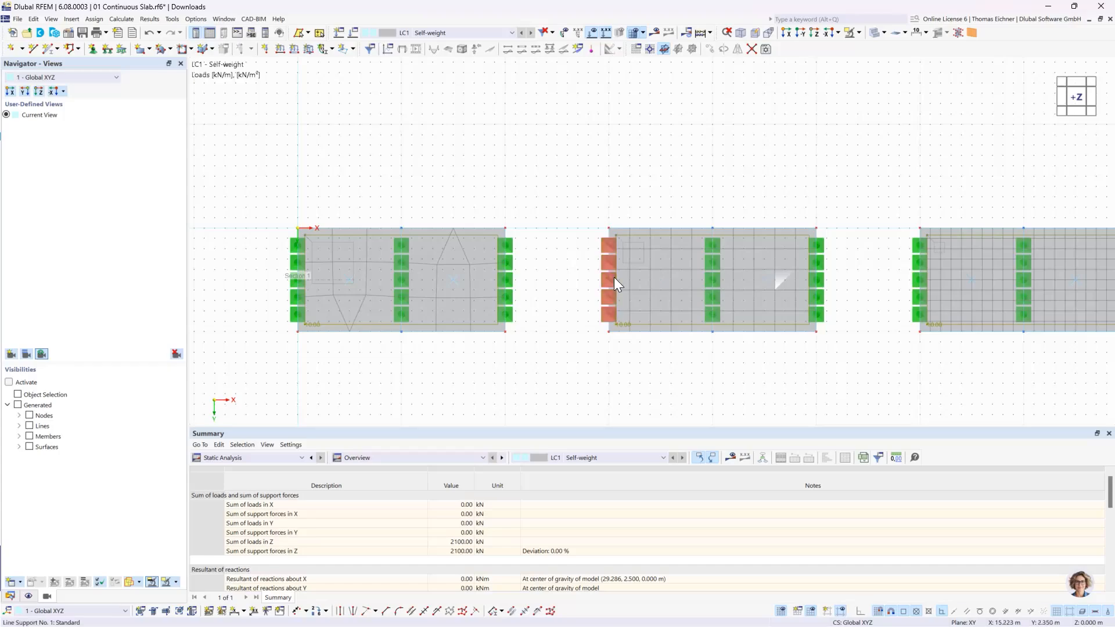
pyautogui.click(712, 282)
pyautogui.moveTo(678, 277)
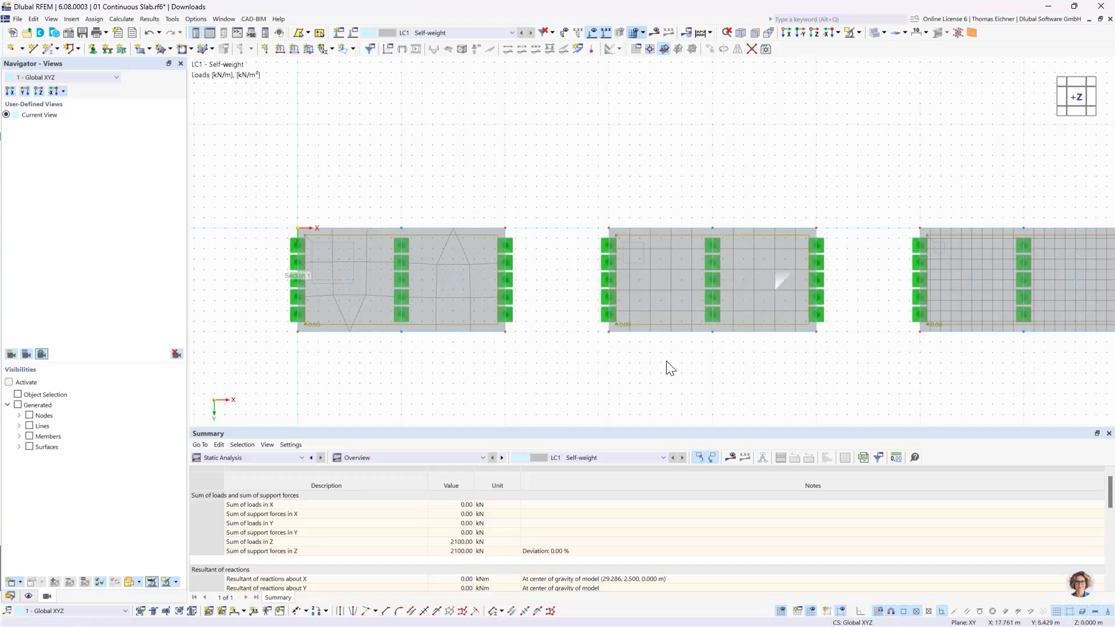
pyautogui.moveTo(714, 209); pyautogui.dragTo(636, 182, button='middle')
pyautogui.scroll(-1, 636, 183)
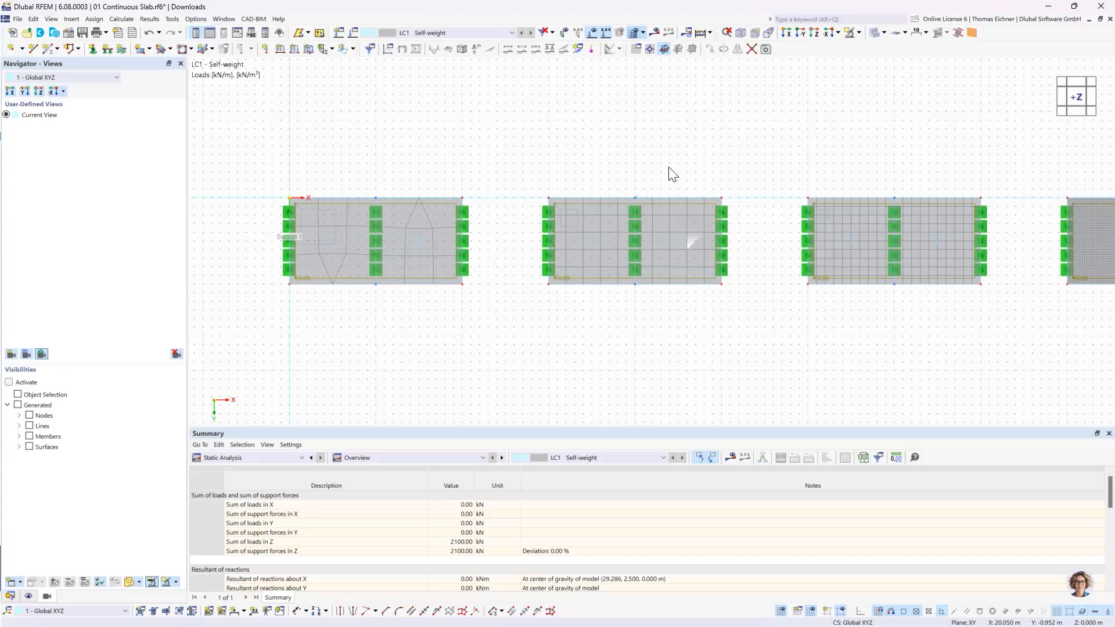
pyautogui.scroll(-1, 688, 172)
pyautogui.moveTo(702, 171); pyautogui.dragTo(693, 192, button='middle')
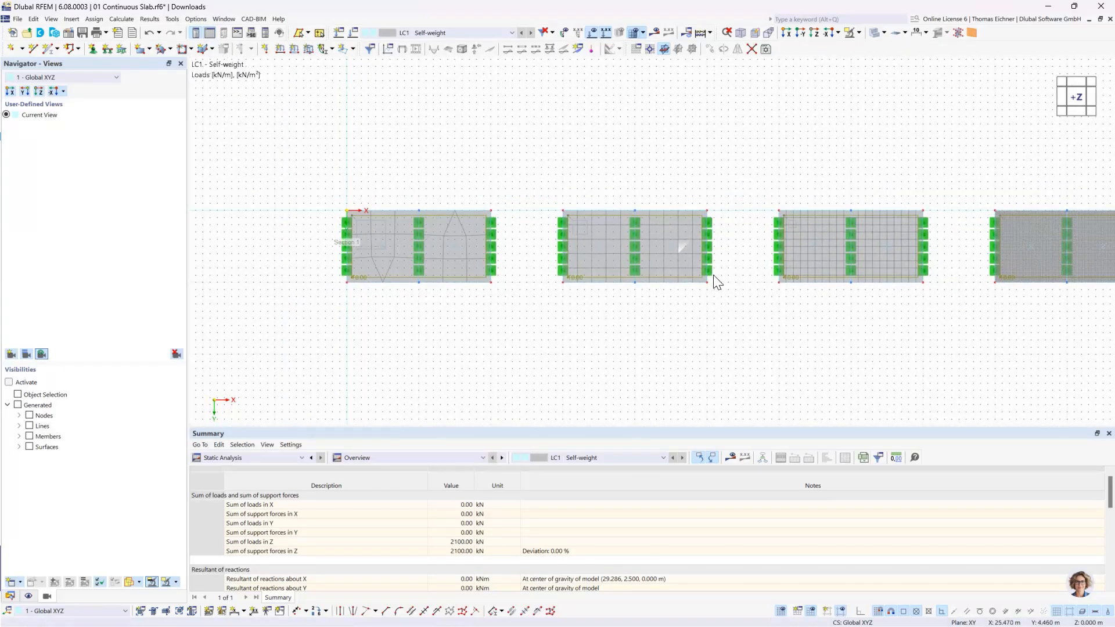
pyautogui.scroll(1, 707, 264)
pyautogui.scroll(-1, 674, 241)
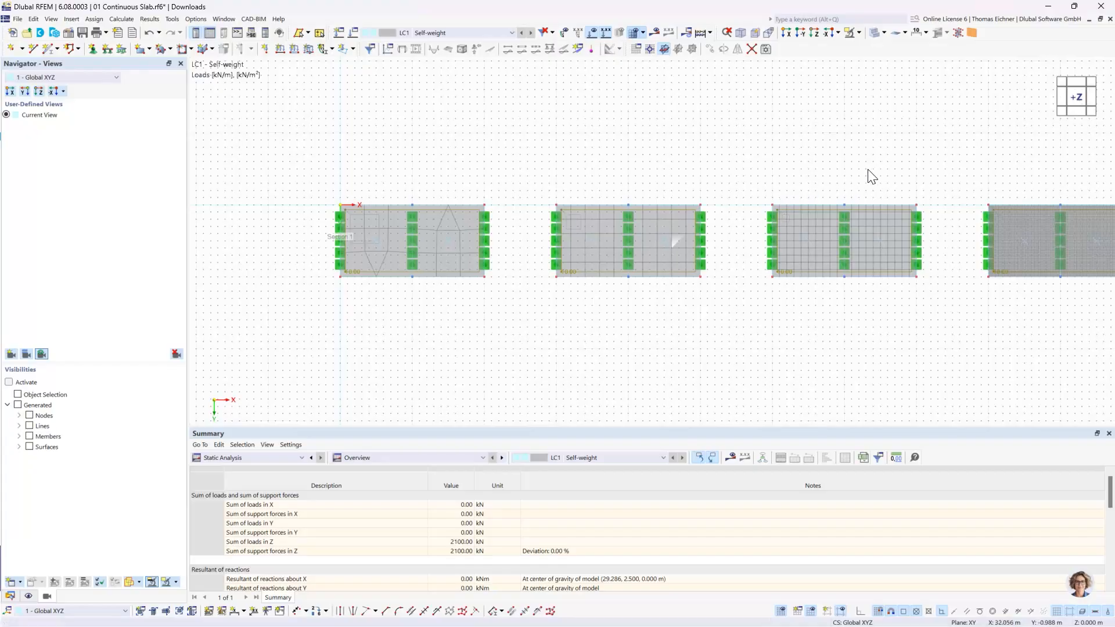
pyautogui.moveTo(869, 168); pyautogui.dragTo(776, 192, button='middle')
pyautogui.scroll(-1, 777, 192)
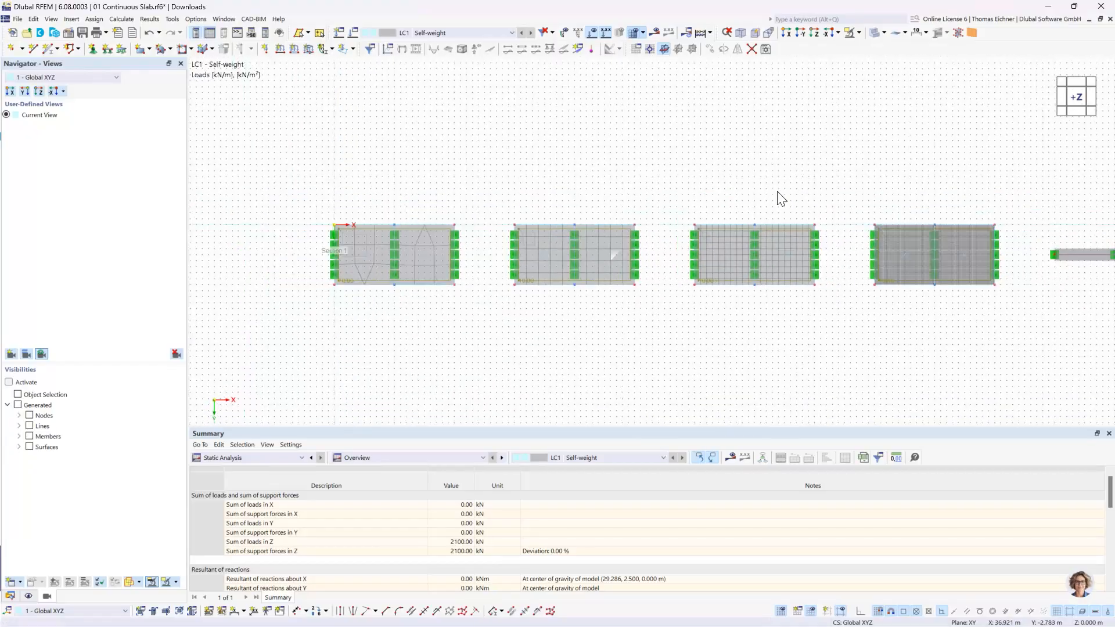
# Switch to the reverse Y view and show the calculation results of the slabs and beam
pyautogui.scroll(-1, 781, 198)
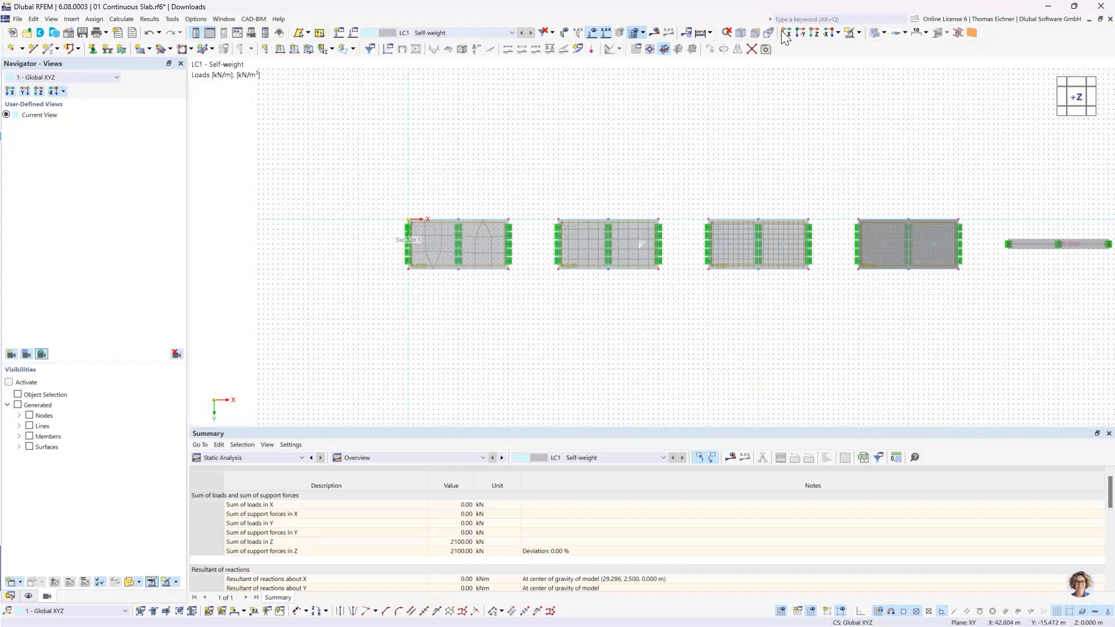
pyautogui.click(802, 35)
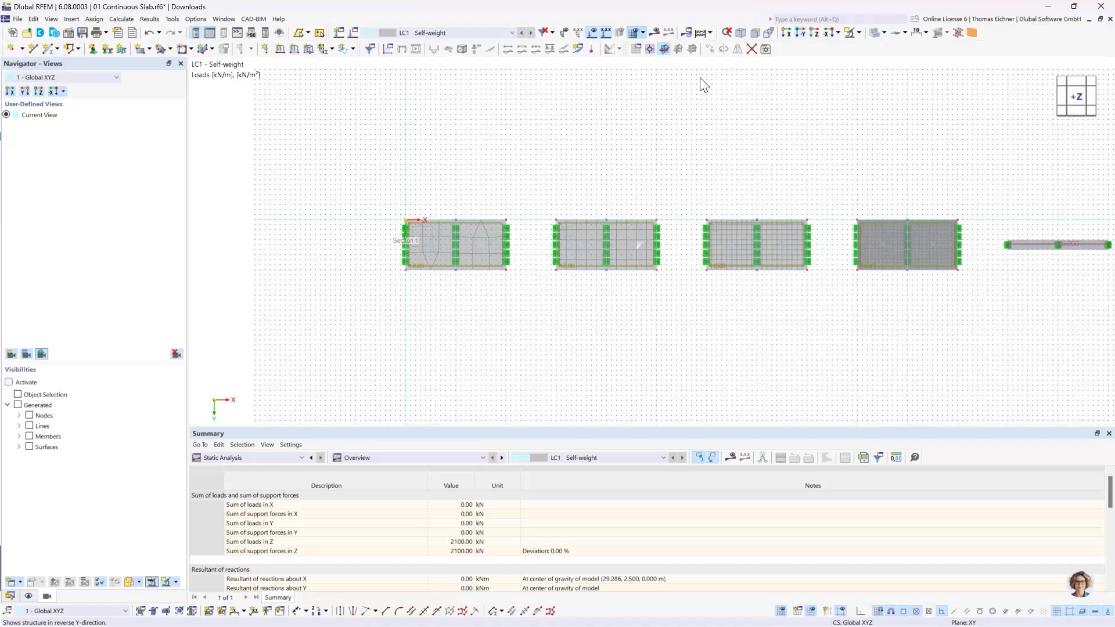
pyautogui.click(667, 33)
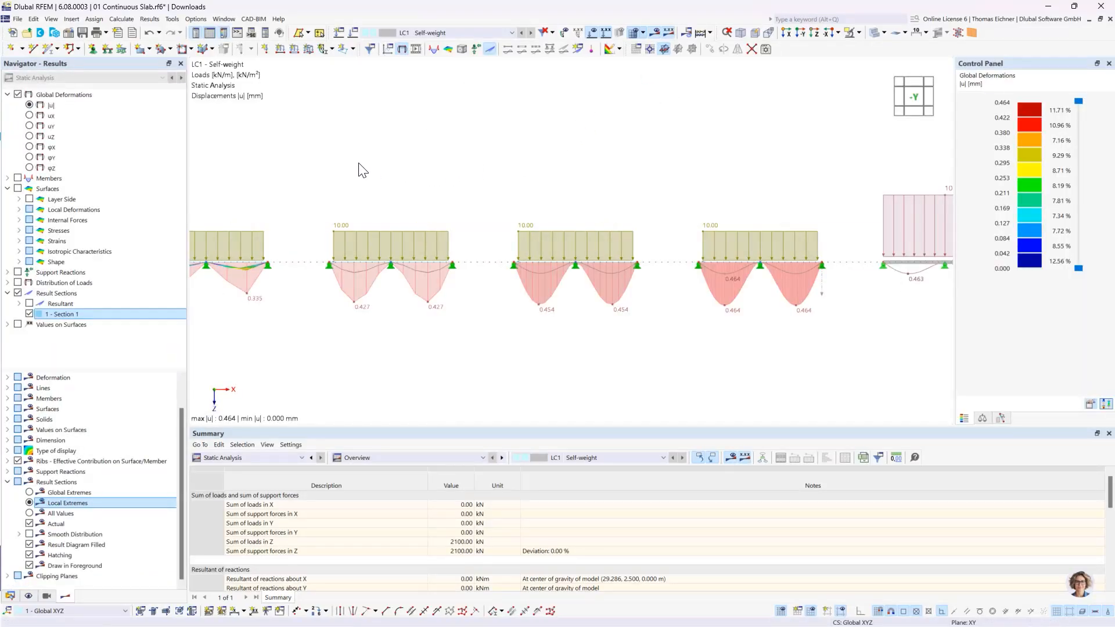
pyautogui.moveTo(520, 174); pyautogui.dragTo(584, 174, button='middle')
pyautogui.scroll(2, 463, 312)
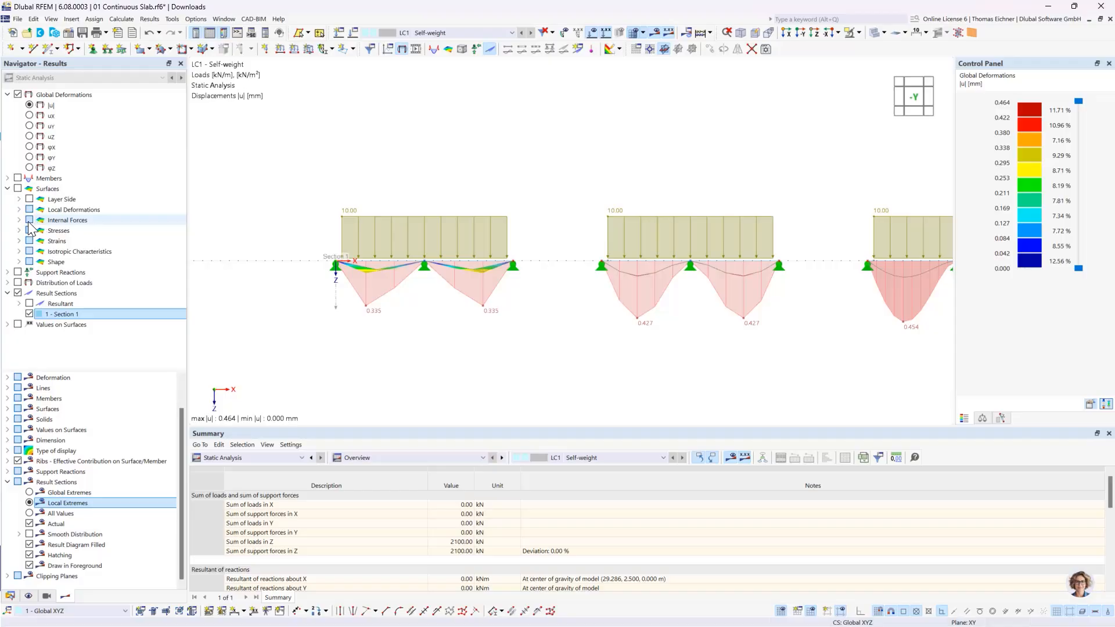
# Display the member internal force My on the equivalent beam
pyautogui.click(7, 189)
pyautogui.click(7, 178)
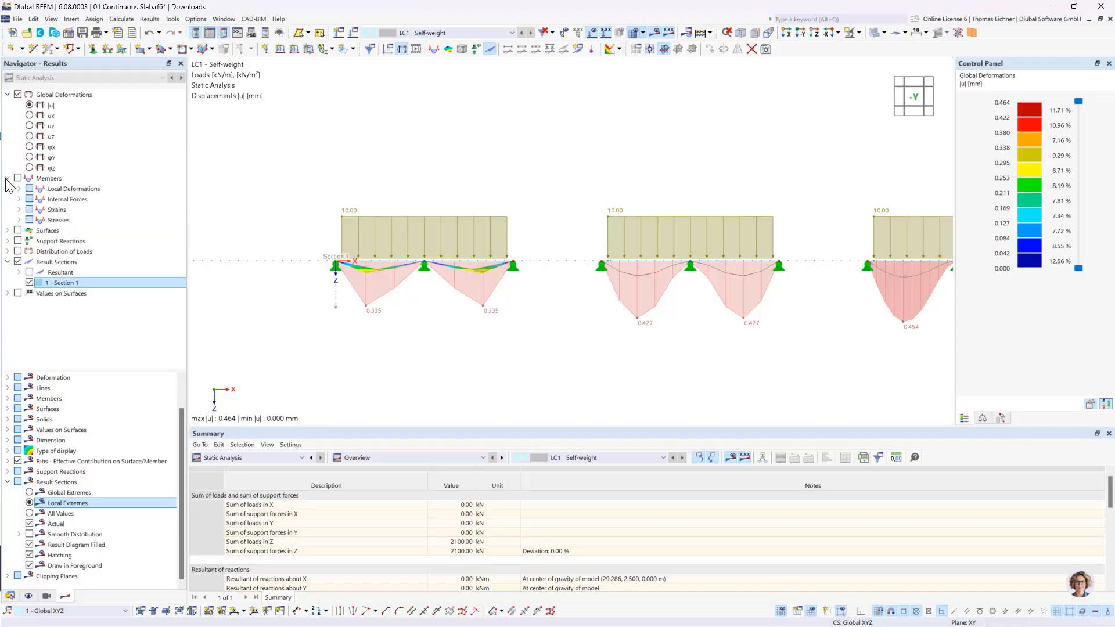
pyautogui.click(19, 199)
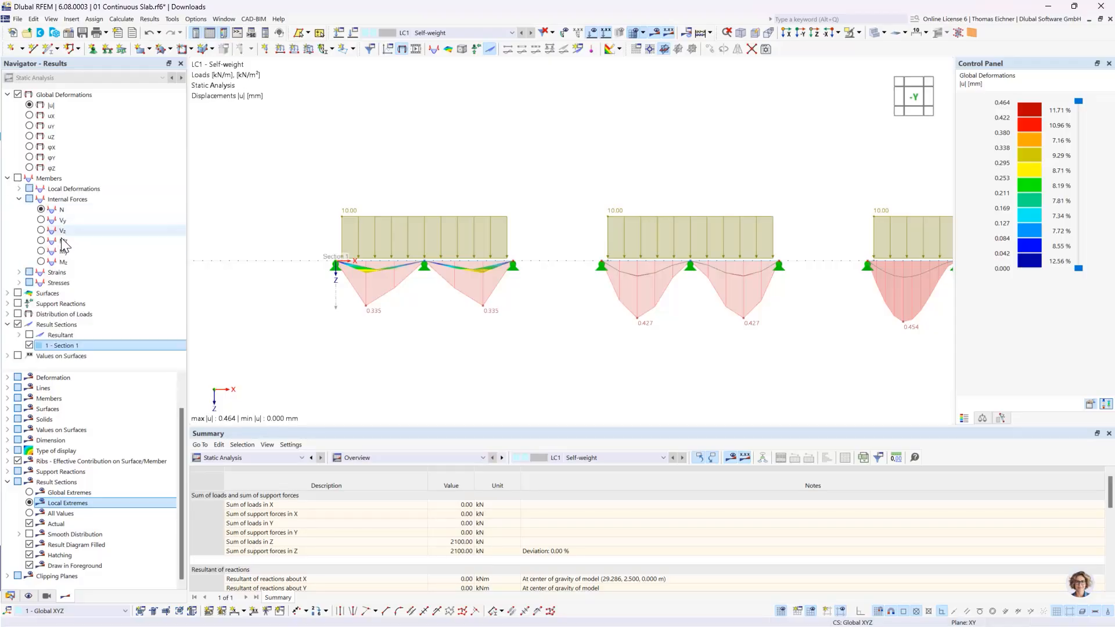
pyautogui.scroll(-2, 454, 227)
pyautogui.moveTo(763, 185); pyautogui.dragTo(338, 171, button='middle')
pyautogui.scroll(2, 733, 232)
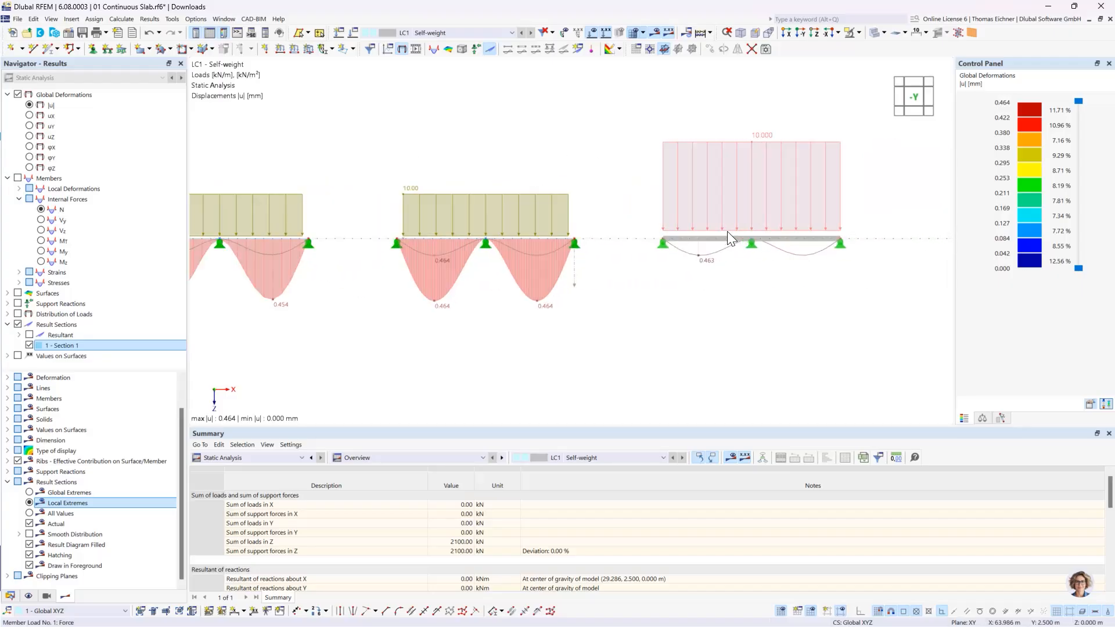
pyautogui.click(41, 251)
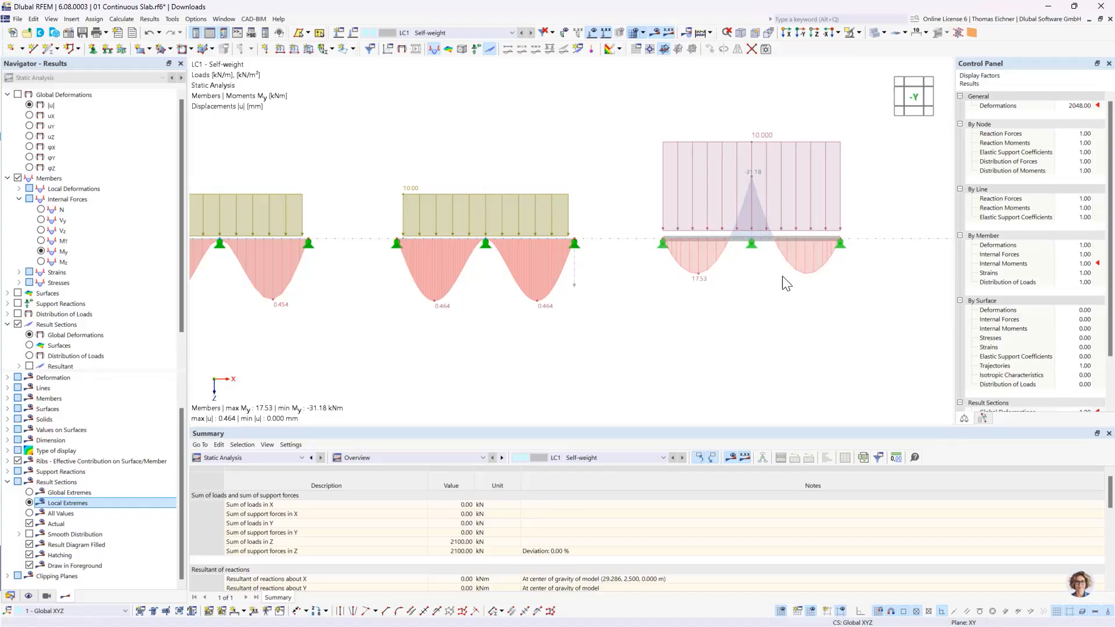
# Set the result sections to show surface results instead of global deformations
pyautogui.scroll(-3, 506, 229)
pyautogui.moveTo(302, 150); pyautogui.dragTo(426, 173, button='middle')
pyautogui.moveTo(335, 178); pyautogui.dragTo(409, 175, button='middle')
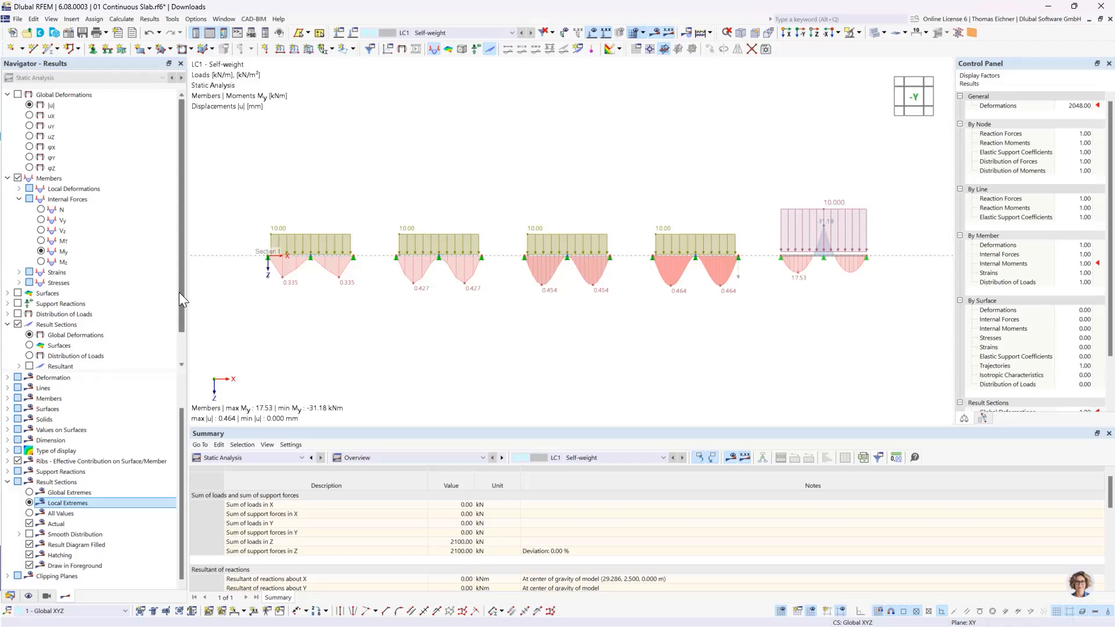
pyautogui.click(64, 325)
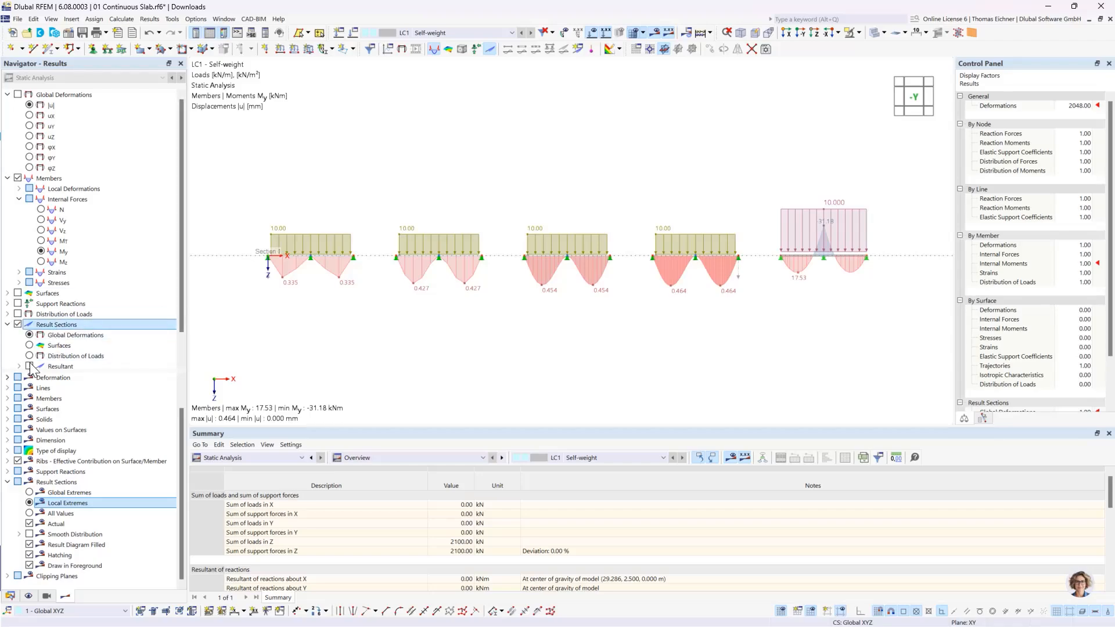
pyautogui.click(55, 346)
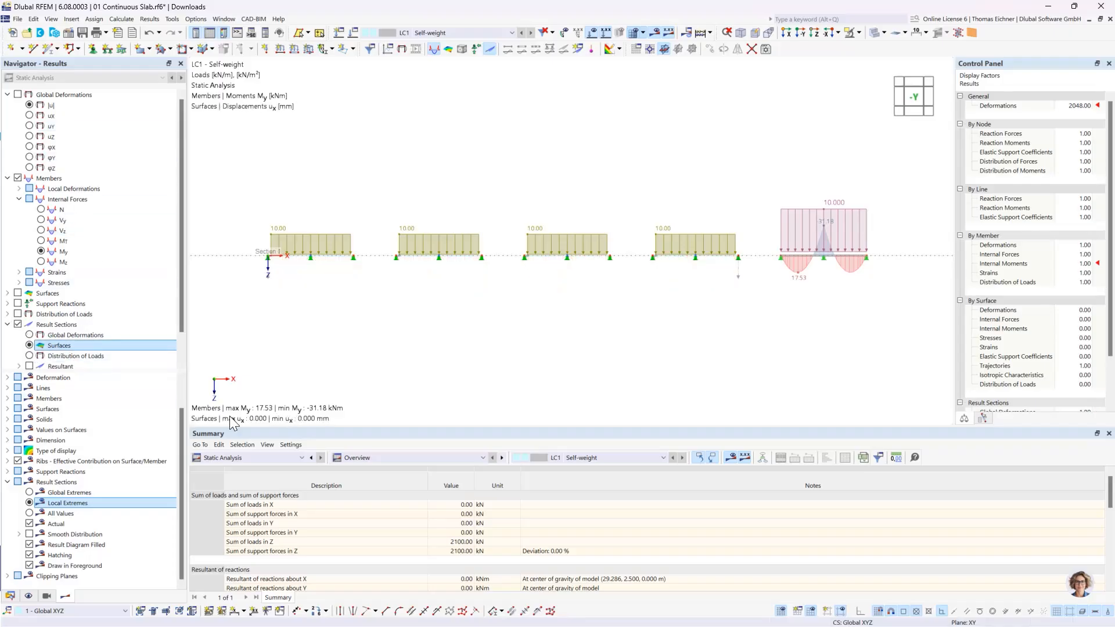
# Display the basic internal force my of the surfaces along the result section
pyautogui.click(8, 294)
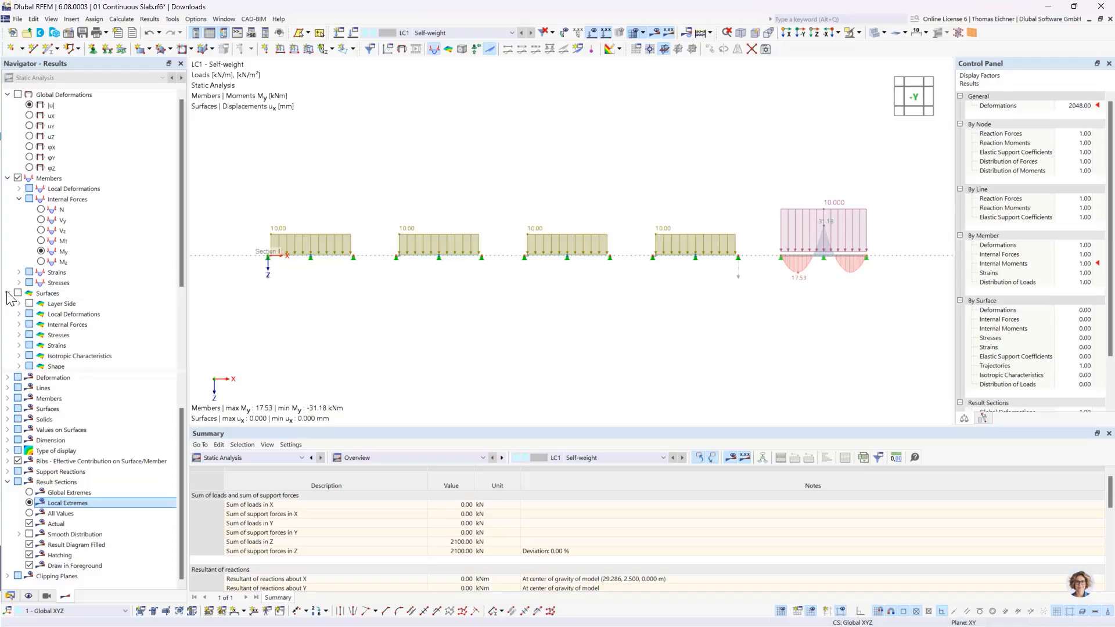
pyautogui.click(19, 325)
pyautogui.scroll(-3, 69, 330)
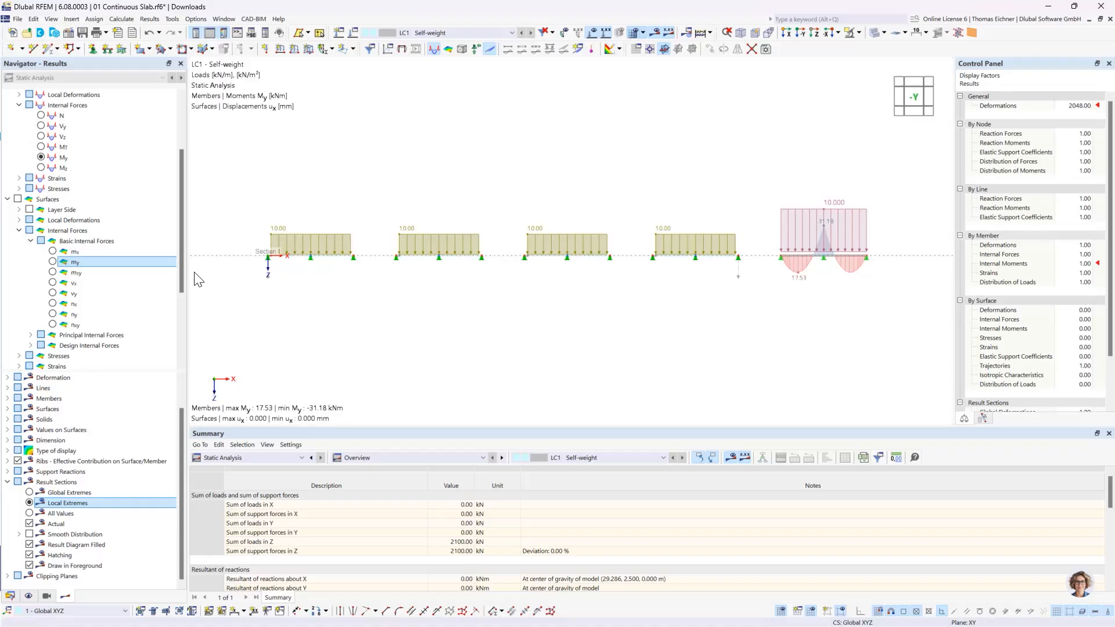
pyautogui.click(53, 263)
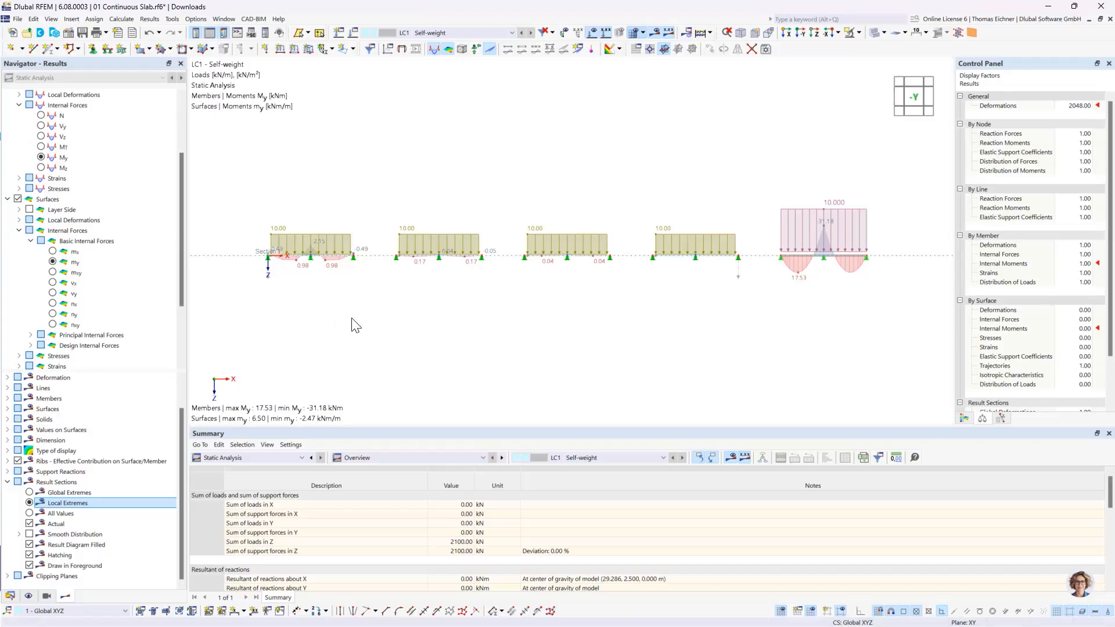
# Compare the my moments along the slabs with the My diagram of the equivalent beam
pyautogui.scroll(1, 685, 253)
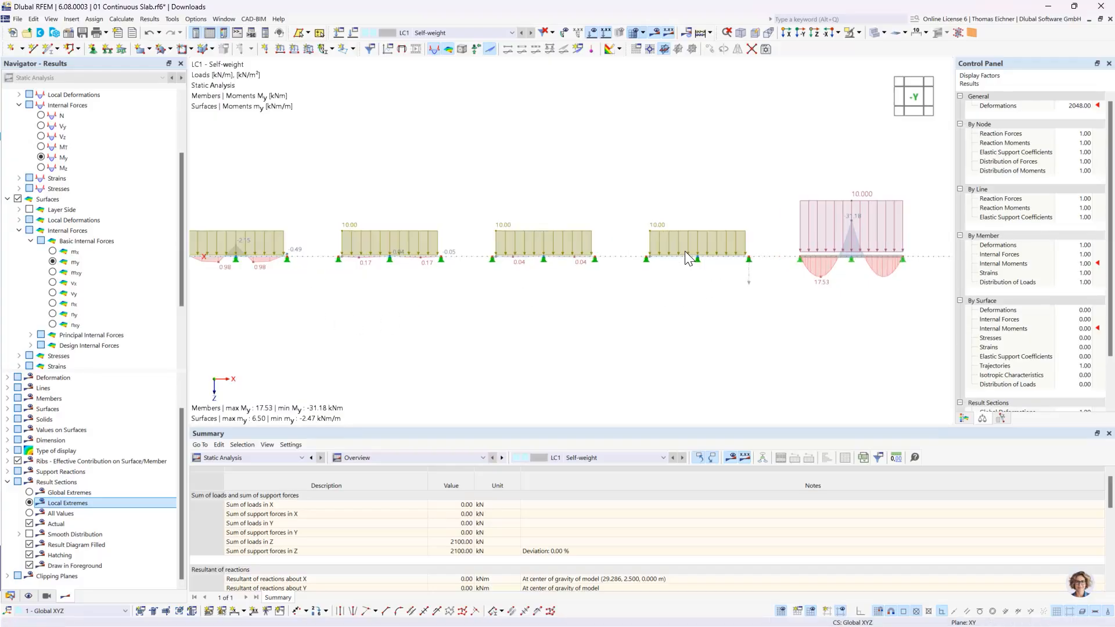
pyautogui.scroll(1, 685, 250)
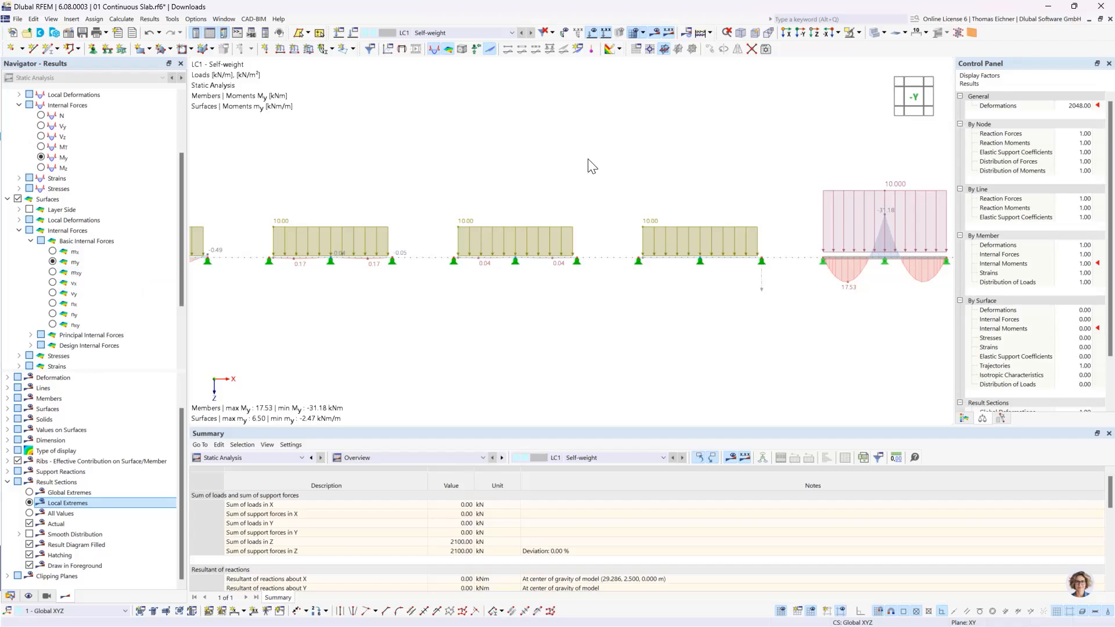
pyautogui.moveTo(695, 164); pyautogui.dragTo(511, 182, button='middle')
pyautogui.scroll(4, 659, 279)
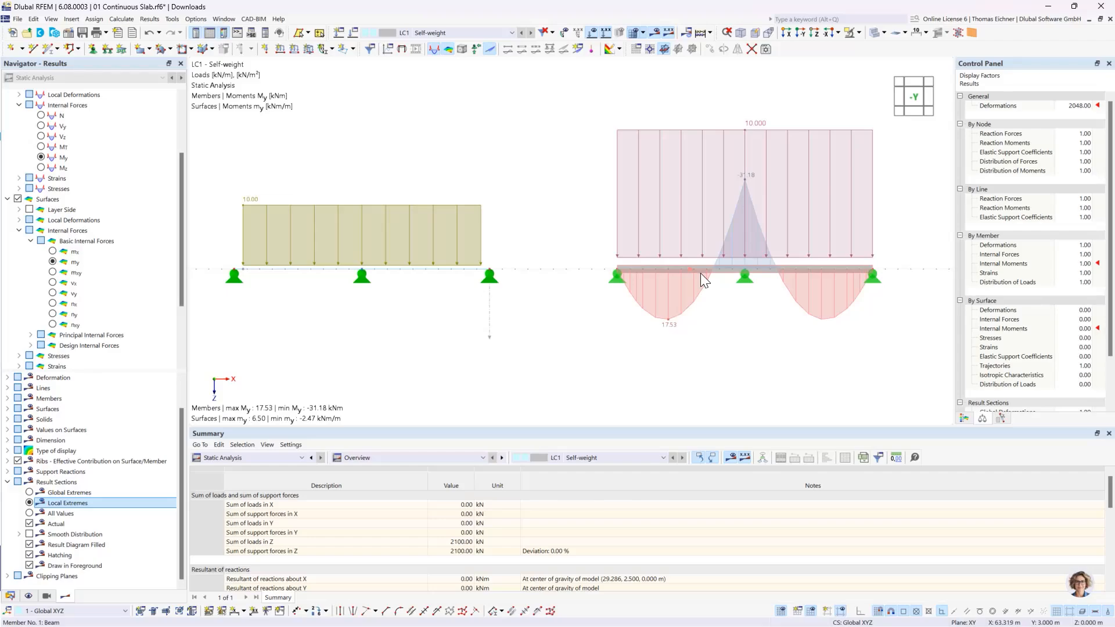
pyautogui.moveTo(331, 155); pyautogui.dragTo(637, 162, button='middle')
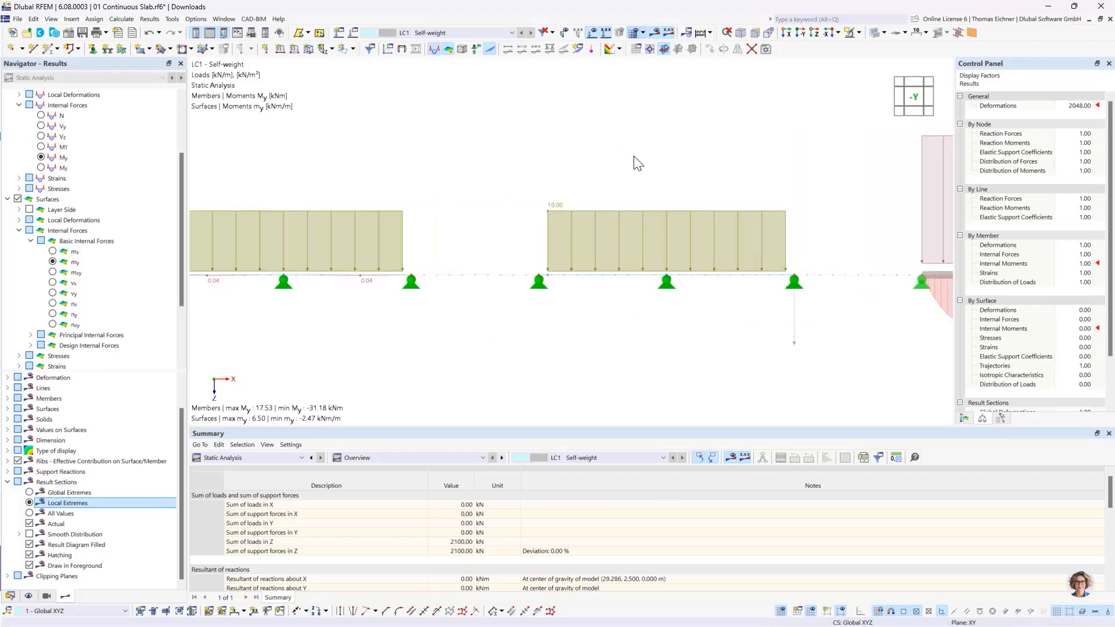
pyautogui.scroll(-2, 638, 163)
pyautogui.scroll(-2, 401, 174)
pyautogui.moveTo(401, 174); pyautogui.dragTo(555, 213, button='middle')
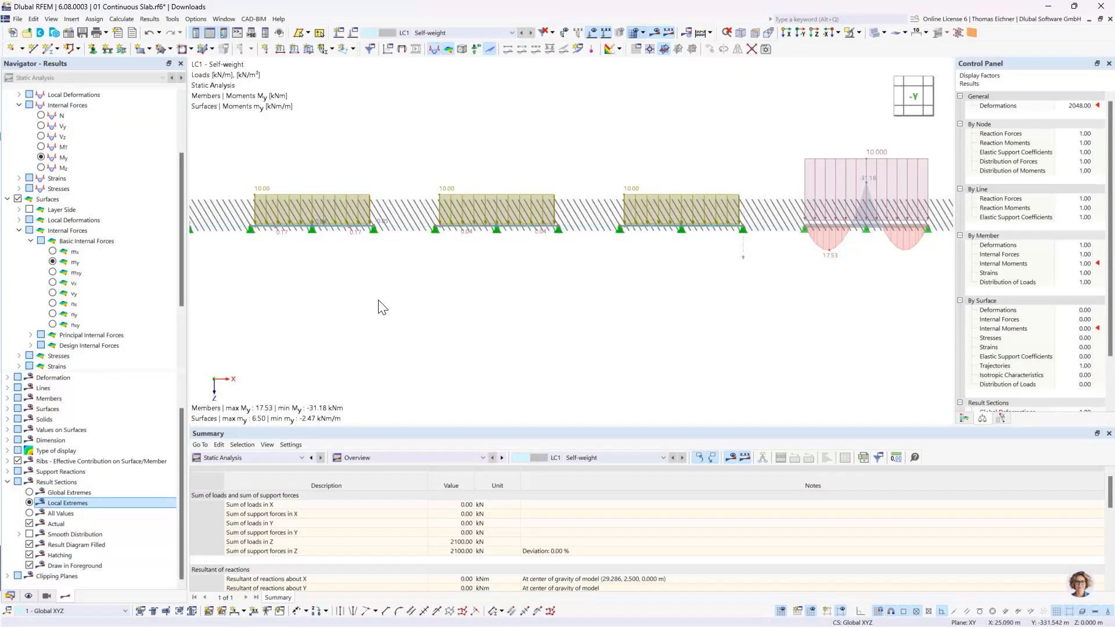
# Display the surface moments mx and inspect their distribution over the slabs in a tilted view
pyautogui.click(53, 252)
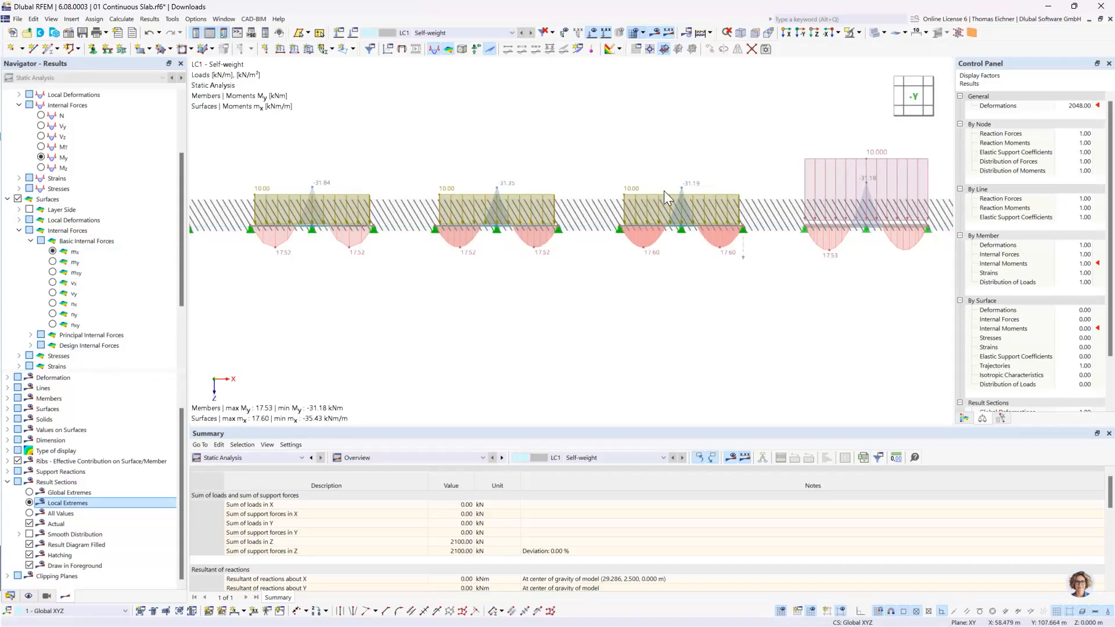
pyautogui.scroll(6, 665, 229)
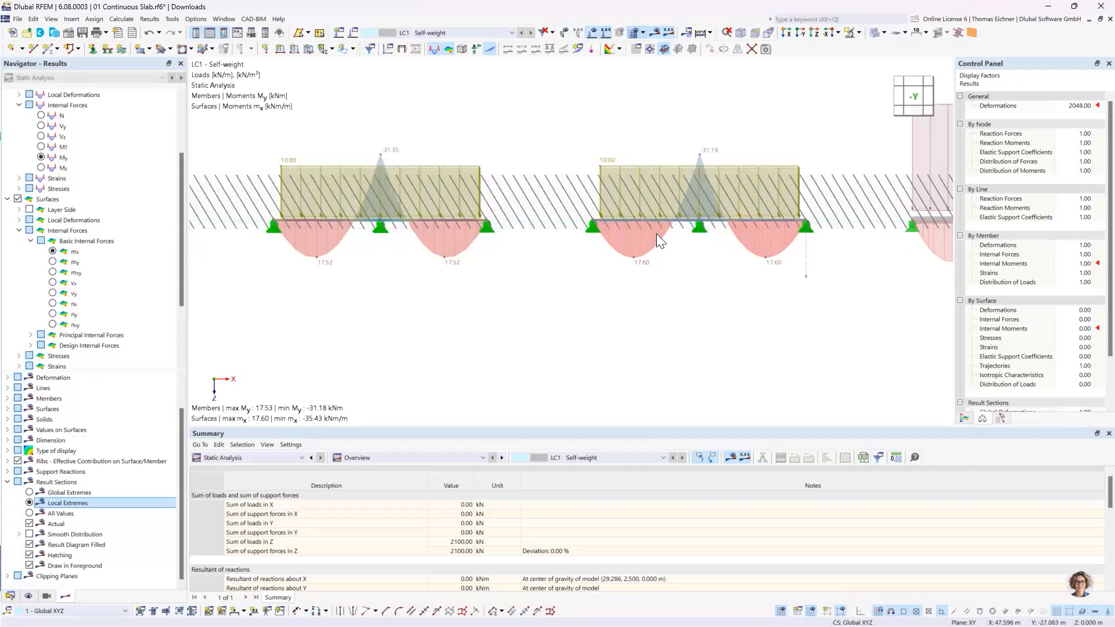
pyautogui.keyDown('ctrl'); pyautogui.moveTo(656, 233); pyautogui.dragTo(650, 266, button='middle'); pyautogui.keyUp('ctrl')
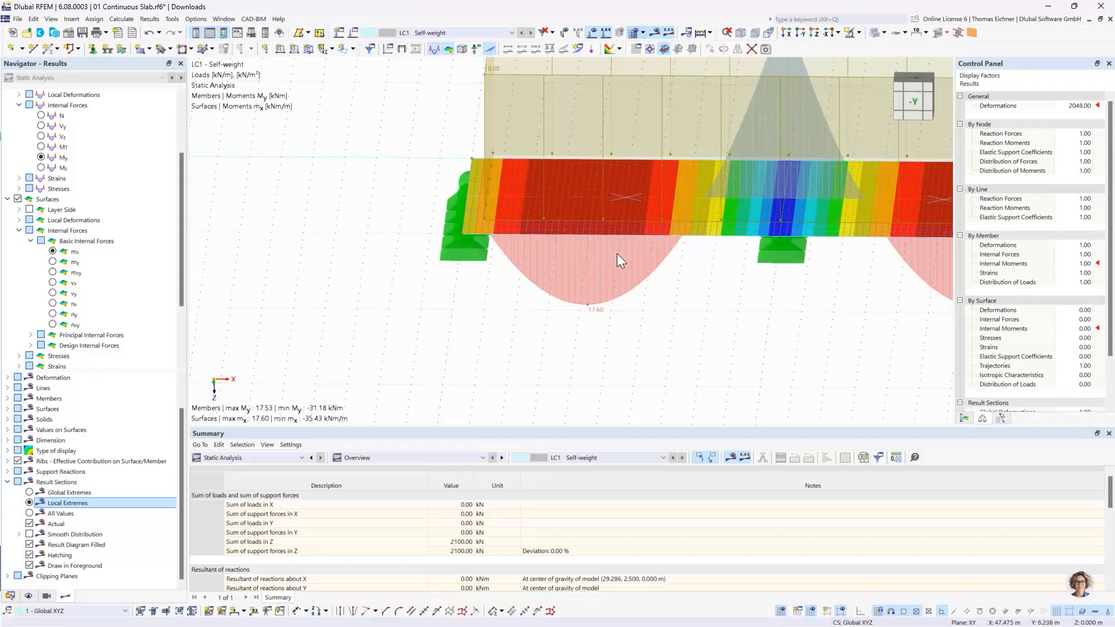
pyautogui.click(458, 200)
pyautogui.scroll(-3, 609, 314)
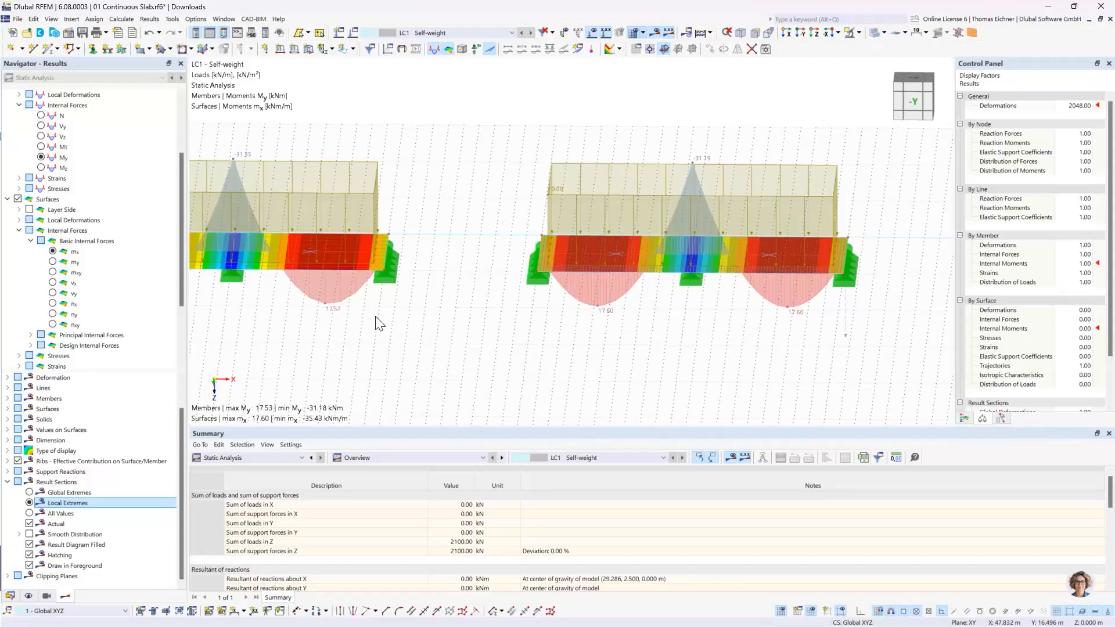
pyautogui.scroll(-6, 338, 318)
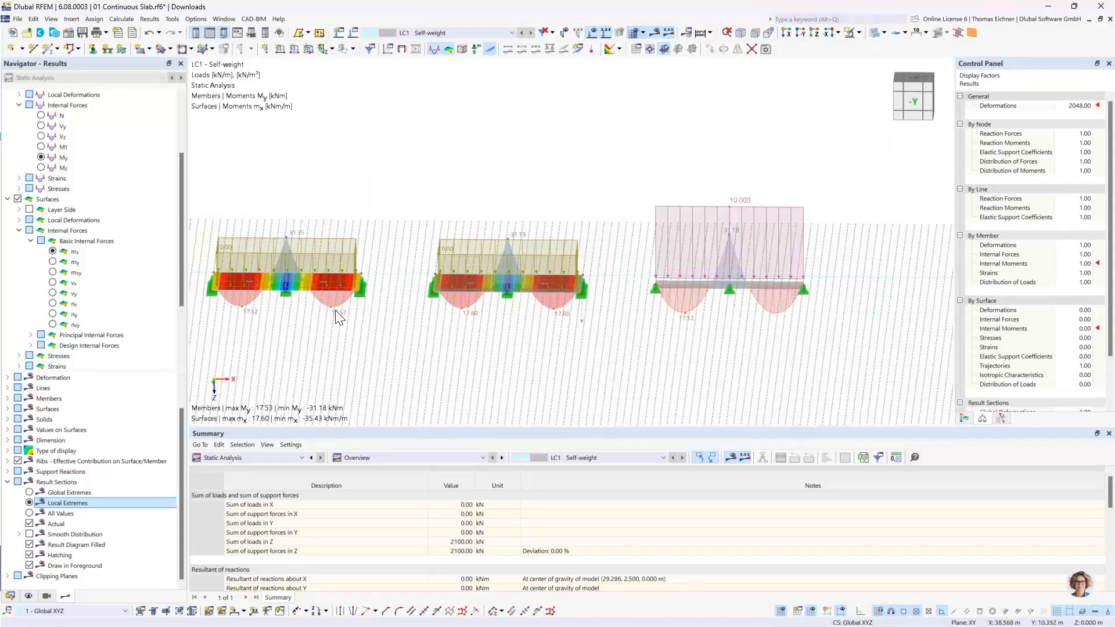
pyautogui.moveTo(320, 186); pyautogui.dragTo(518, 184, button='middle')
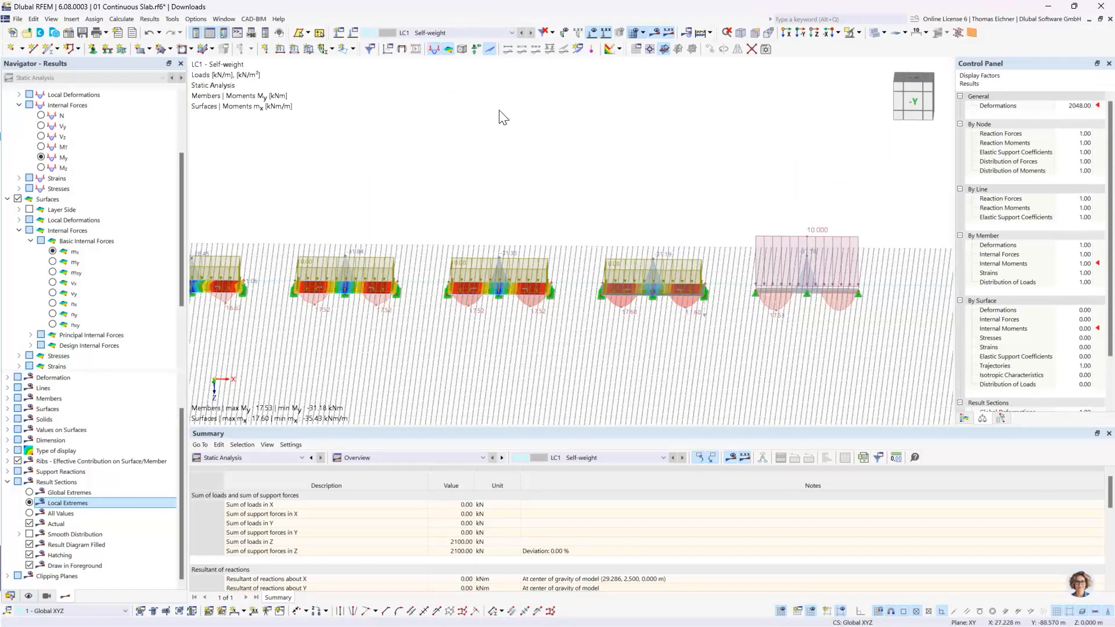
# Return to the reverse Y view and hide the loads to compare the moment diagrams
pyautogui.click(800, 34)
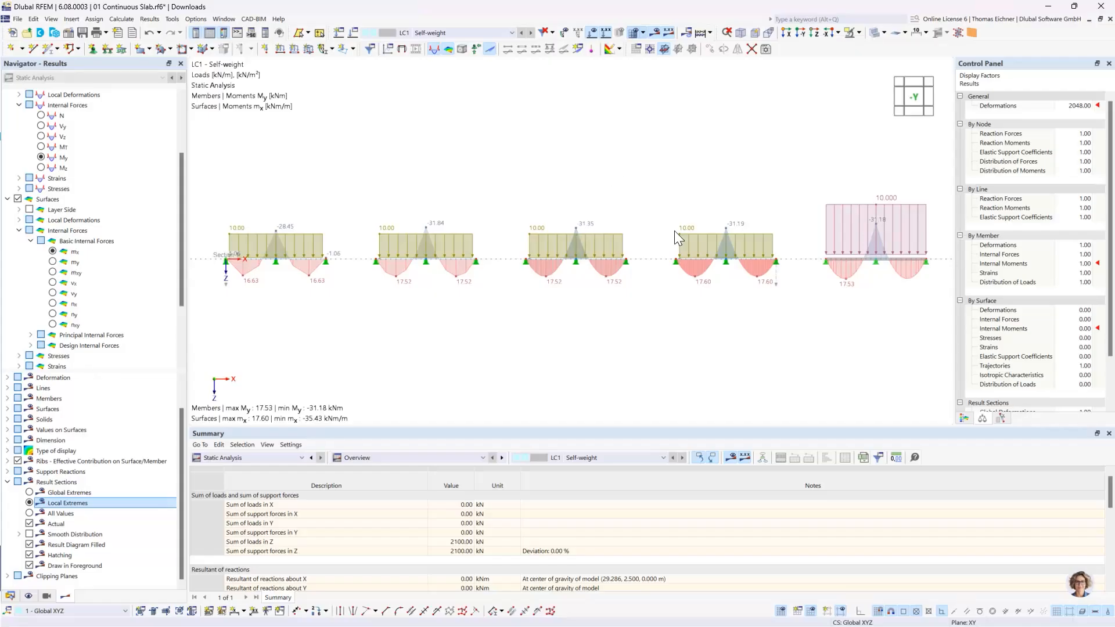
pyautogui.scroll(2, 852, 247)
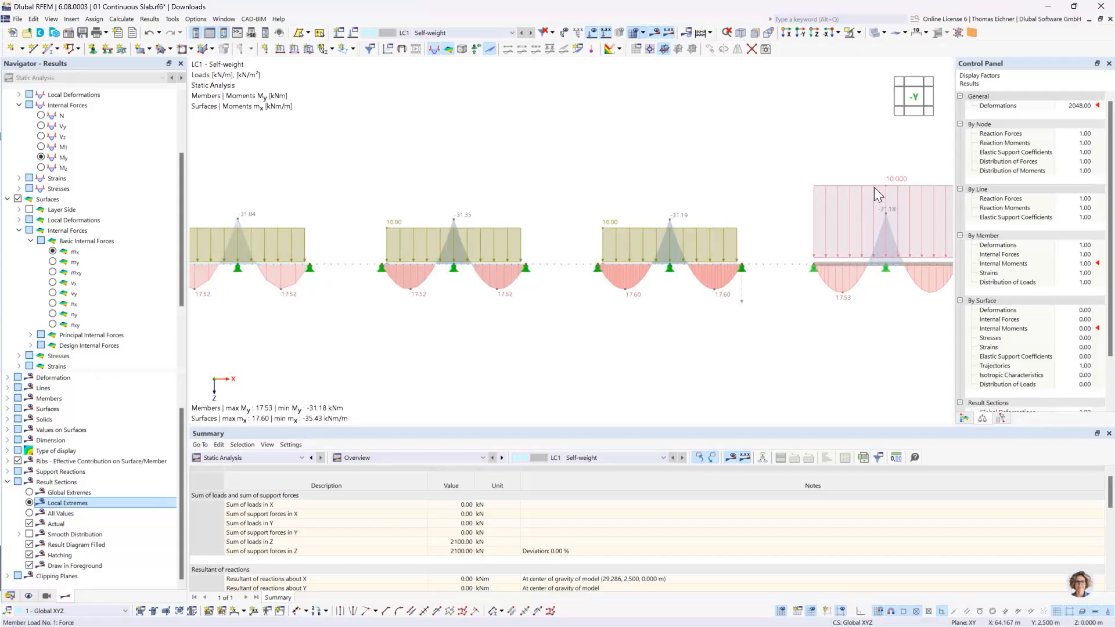
pyautogui.click(592, 32)
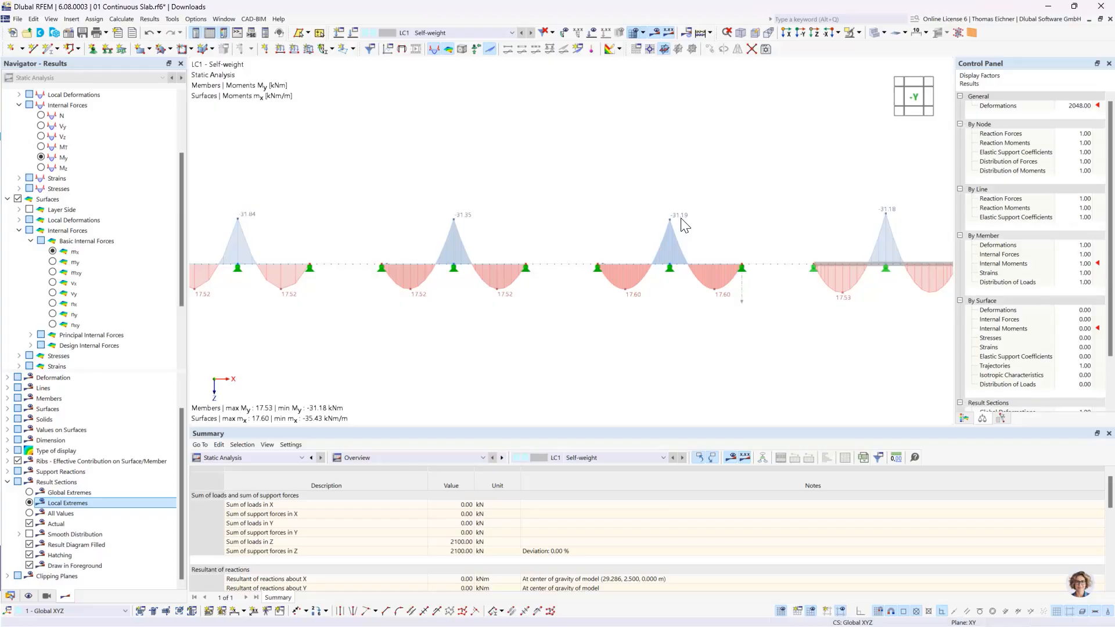
pyautogui.scroll(-2, 571, 179)
pyautogui.moveTo(384, 172); pyautogui.dragTo(489, 176, button='middle')
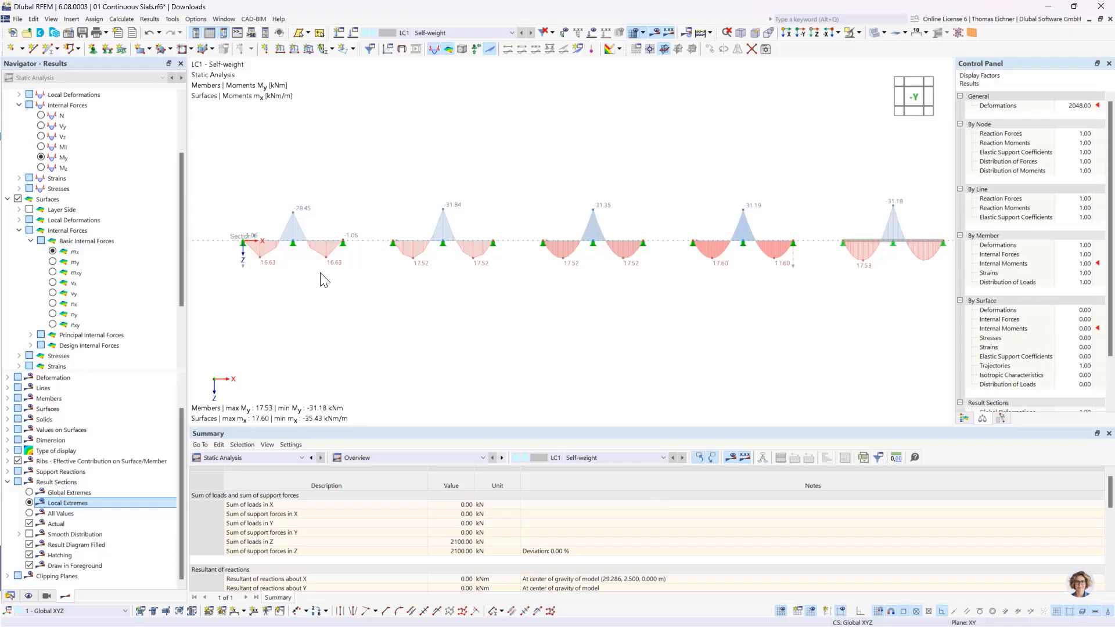
# Open the result diagrams of Result Section No. 1, filter the mx table to its extreme values, and remove the filter again
pyautogui.scroll(3, 244, 273)
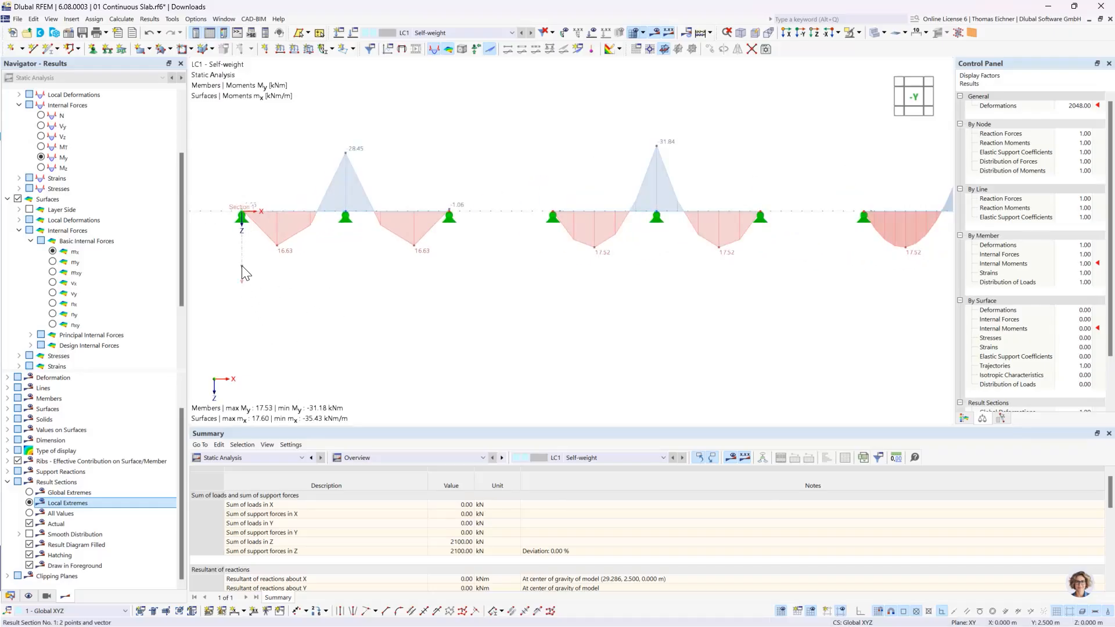
pyautogui.click(242, 265)
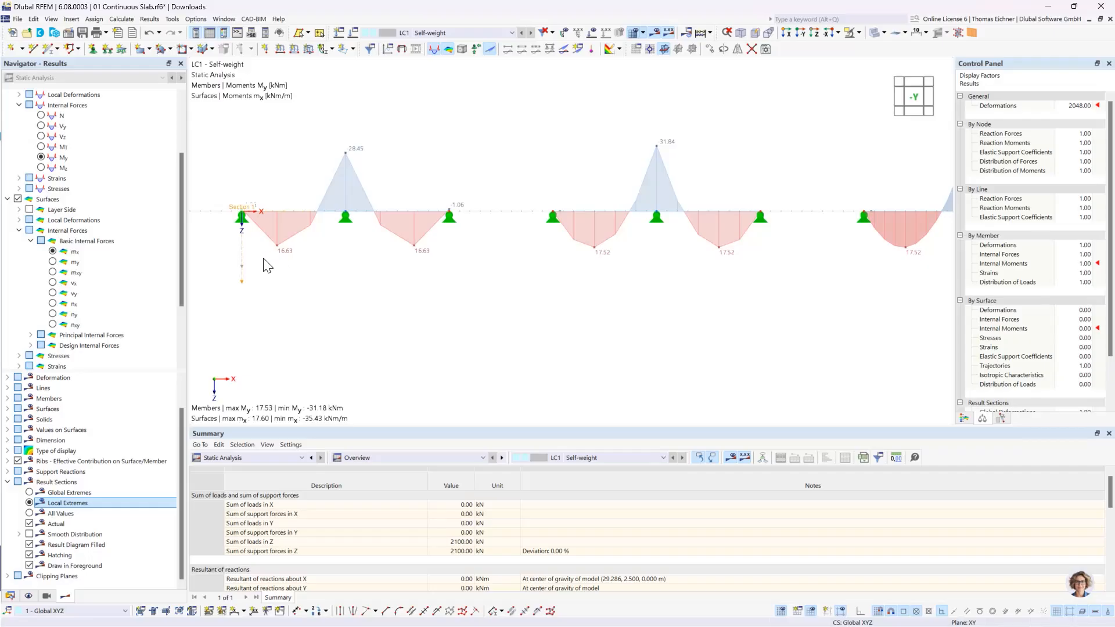
pyautogui.rightClick(243, 268)
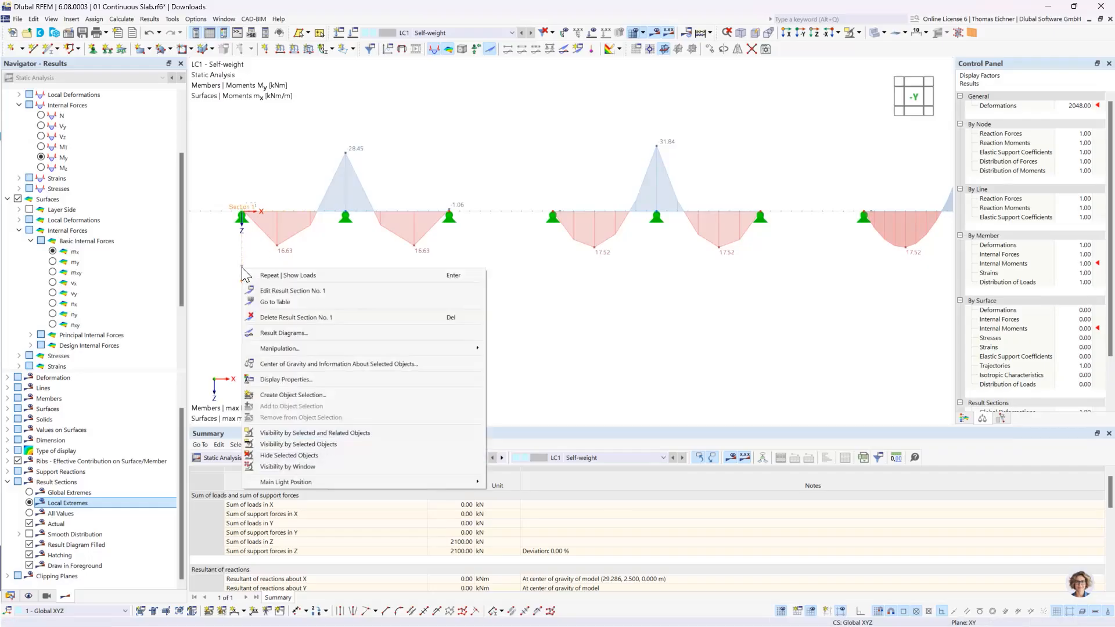
pyautogui.click(295, 333)
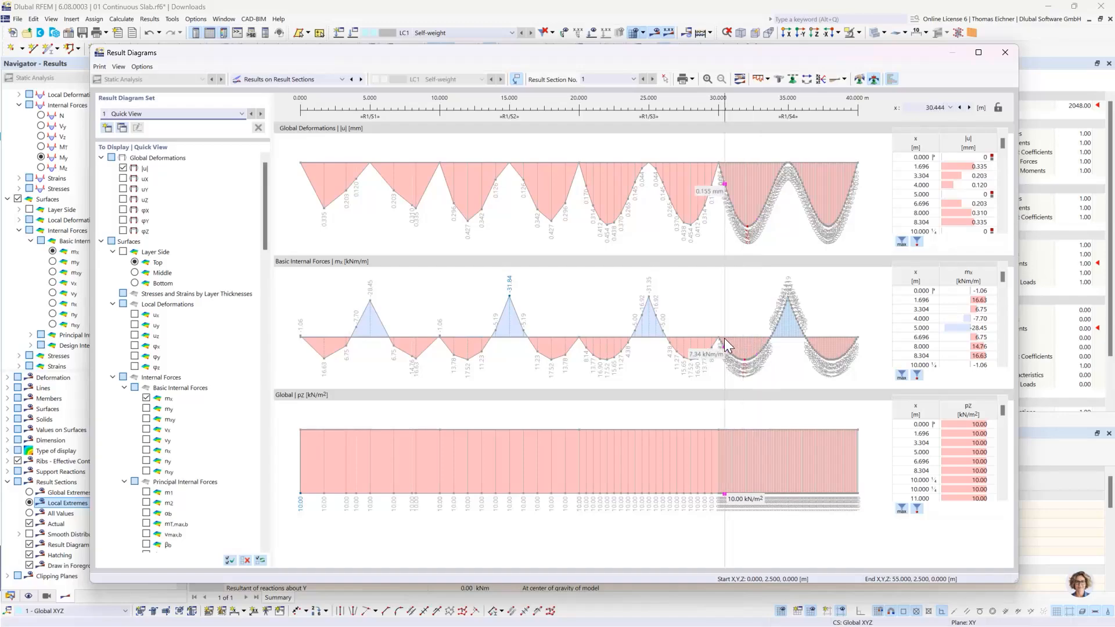
pyautogui.click(902, 374)
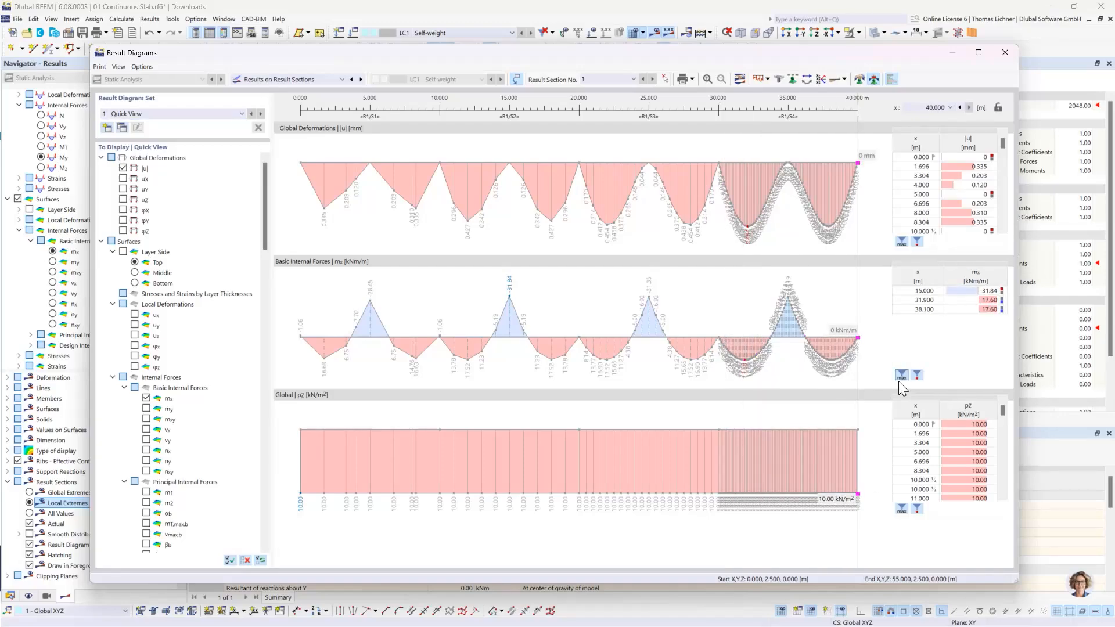
pyautogui.click(901, 374)
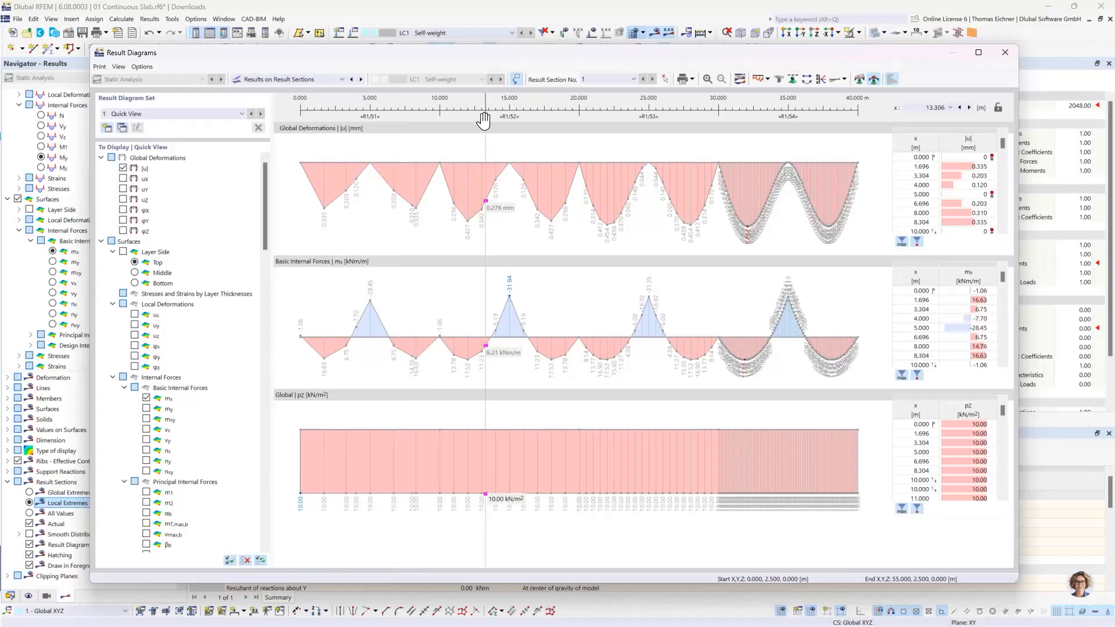
# Compare the result section diagrams with the model, remove the global pZ load distribution from the displayed diagrams, and close them
pyautogui.moveTo(436, 51); pyautogui.dragTo(432, 254)
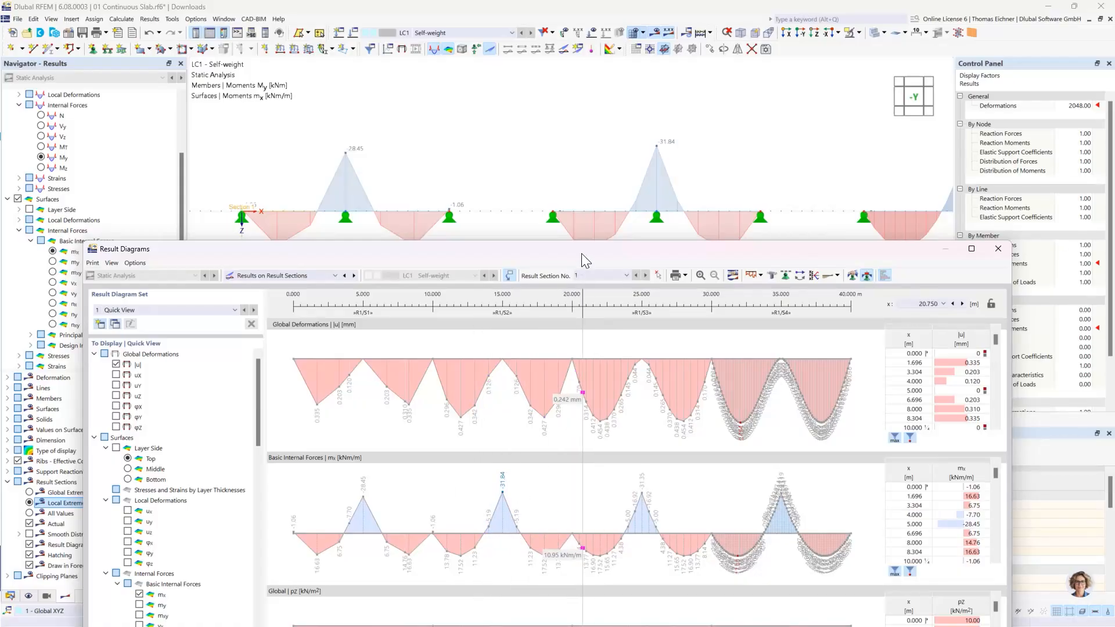
pyautogui.moveTo(582, 246); pyautogui.dragTo(556, 44)
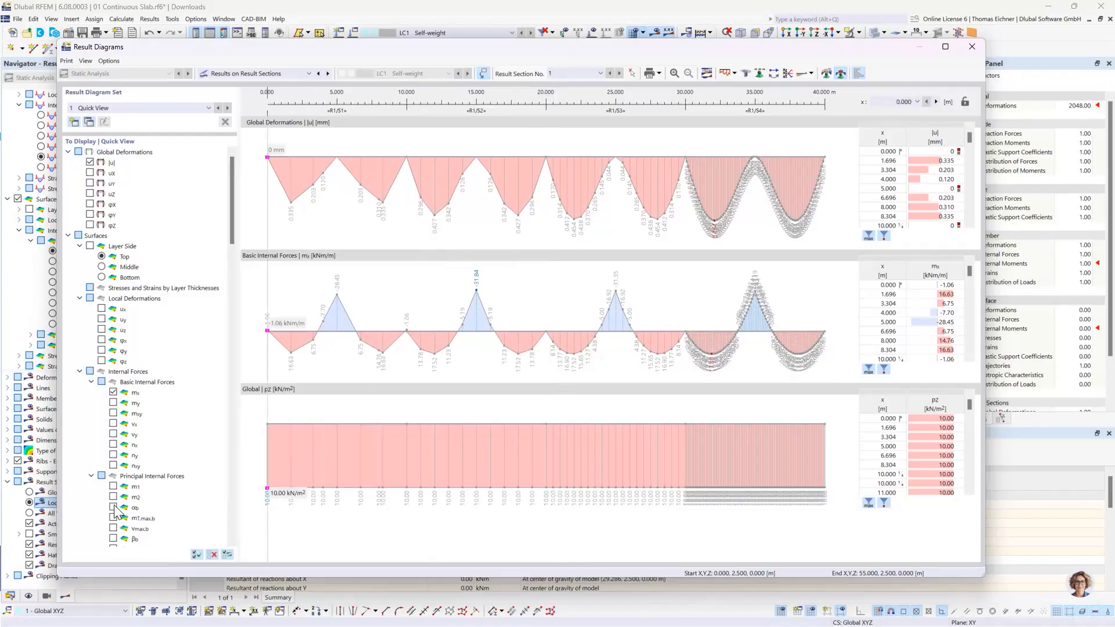
pyautogui.scroll(-3, 125, 522)
pyautogui.scroll(-10, 122, 518)
pyautogui.click(114, 496)
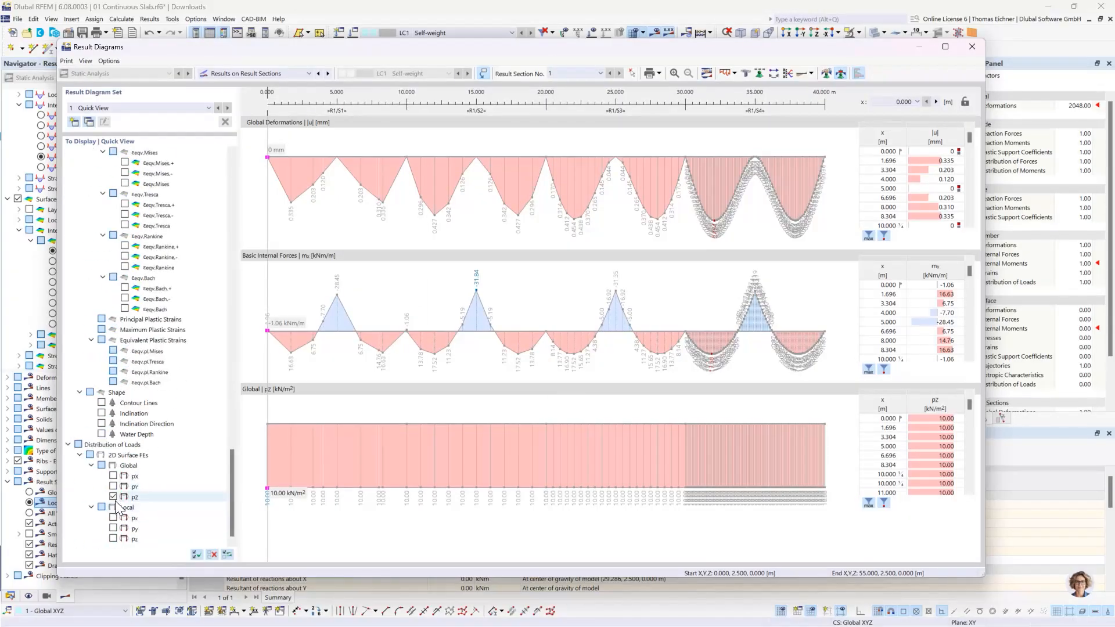
pyautogui.click(113, 497)
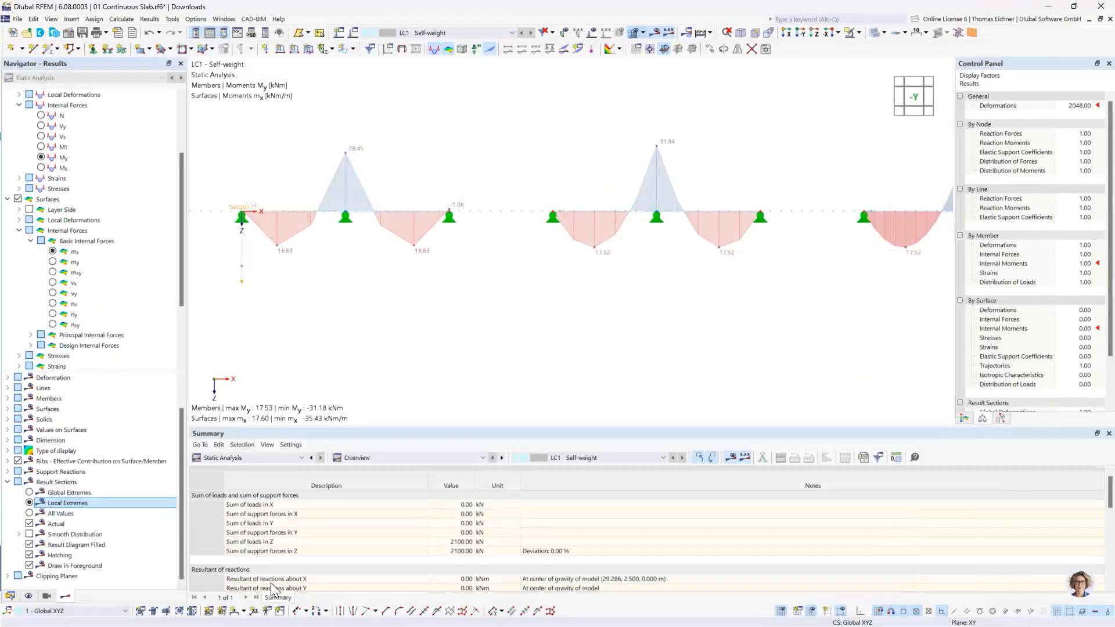
pyautogui.click(972, 46)
# Compare the local extremes of the mx diagrams along the slabs with the My diagram of the equivalent beam
pyautogui.scroll(-4, 598, 273)
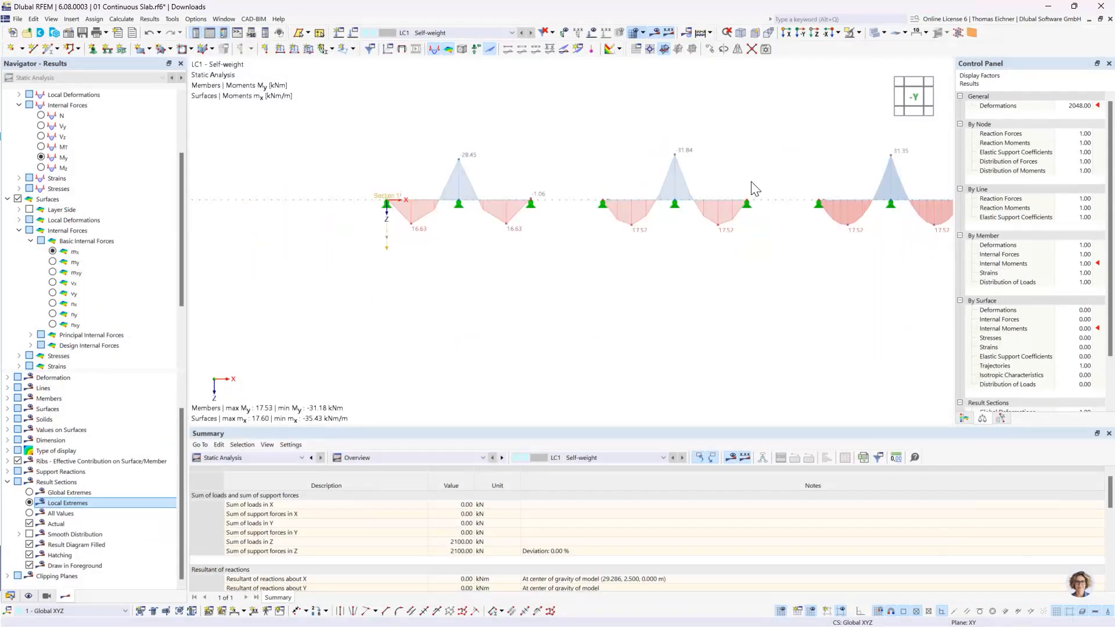
pyautogui.scroll(-2, 716, 256)
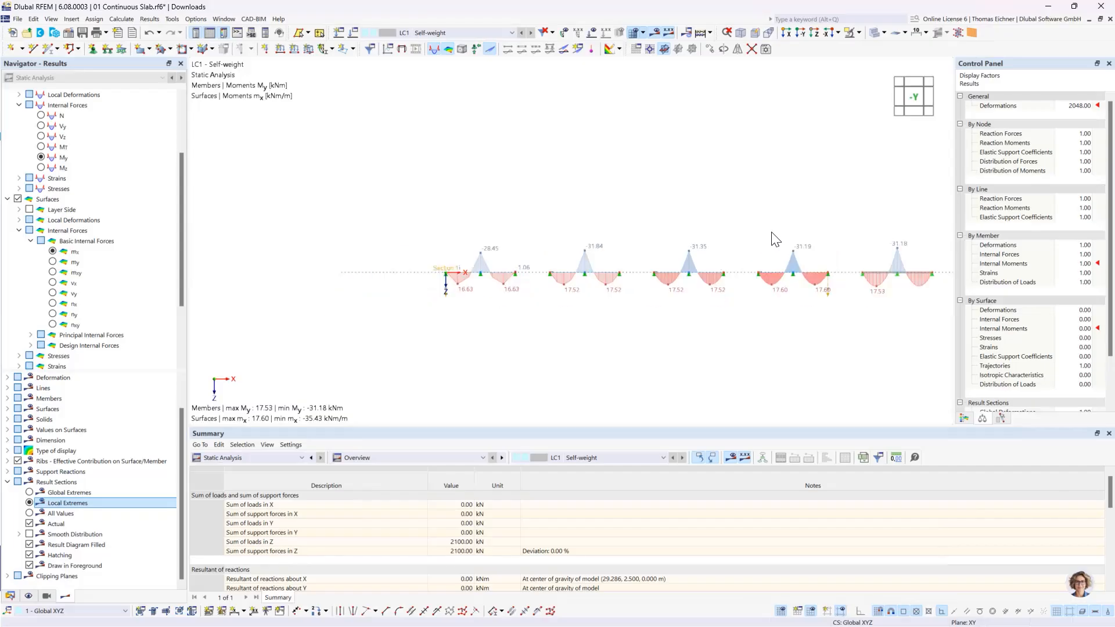
pyautogui.moveTo(773, 225); pyautogui.dragTo(759, 242, button='middle')
pyautogui.scroll(2, 759, 242)
pyautogui.moveTo(701, 271); pyautogui.dragTo(689, 231, button='middle')
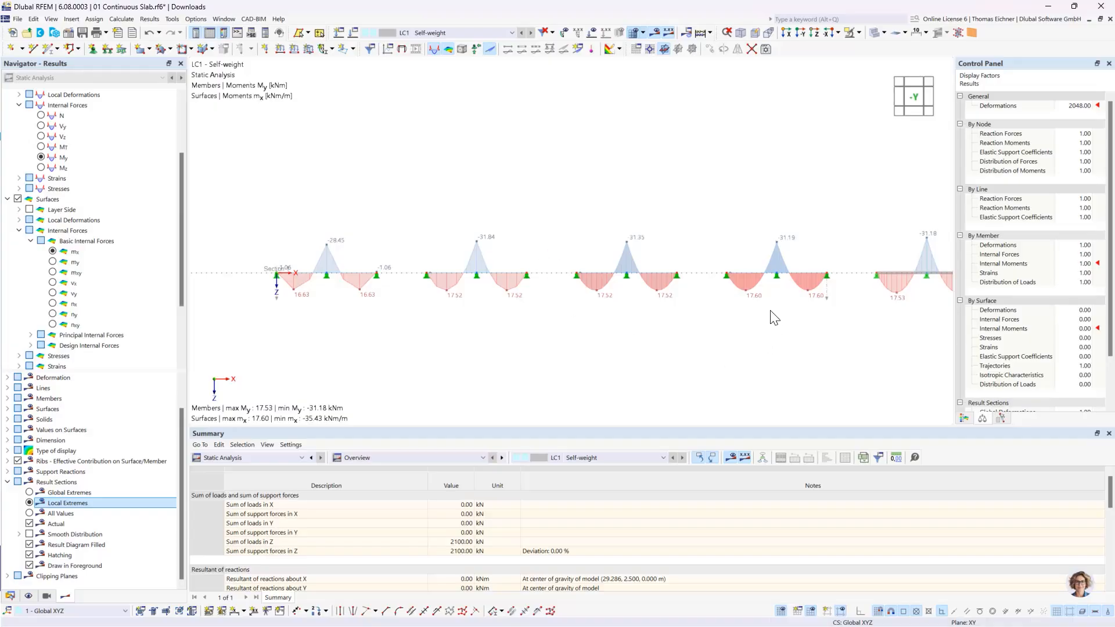
pyautogui.scroll(4, 755, 280)
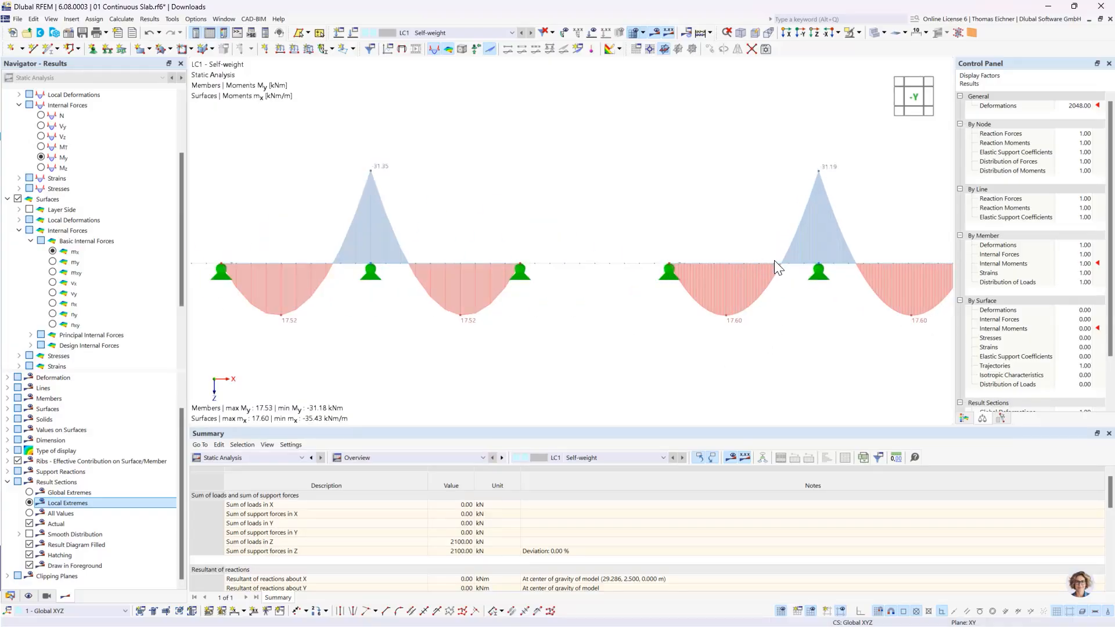
pyautogui.scroll(-4, 580, 266)
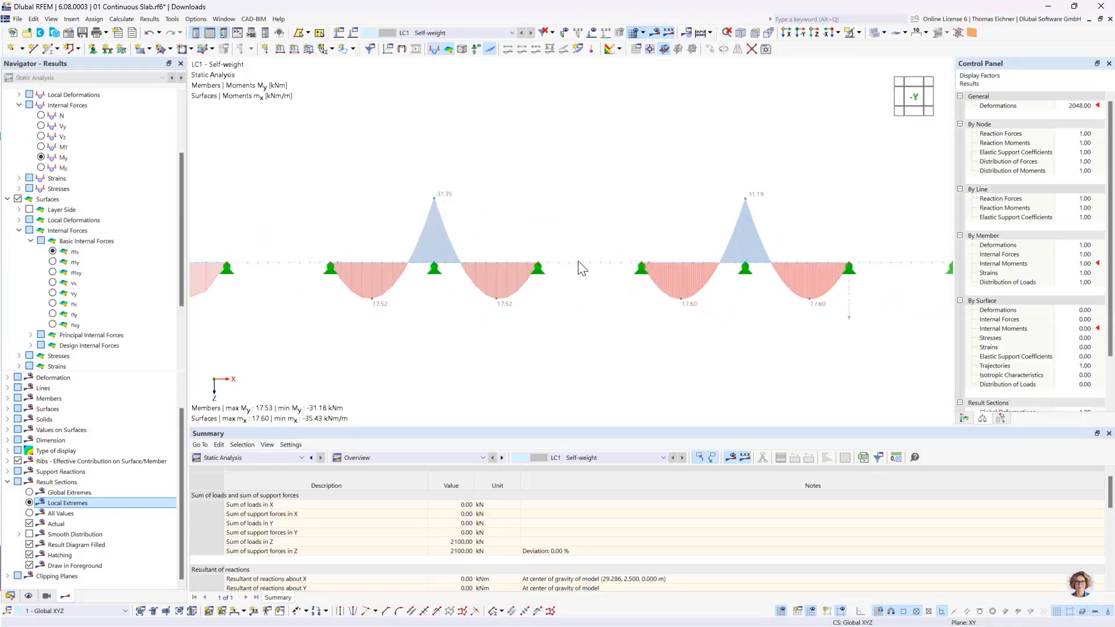
# Display all values on the result sections and inspect the first slab's mx diagram against its contour plot from above
pyautogui.click(51, 513)
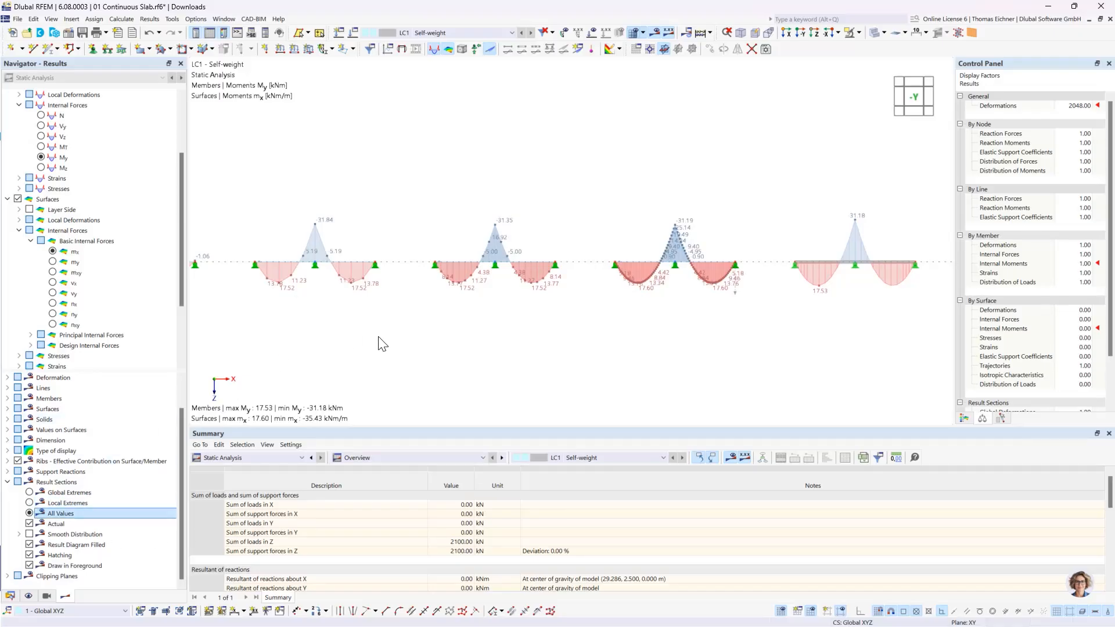
pyautogui.moveTo(402, 346); pyautogui.dragTo(676, 367, button='middle')
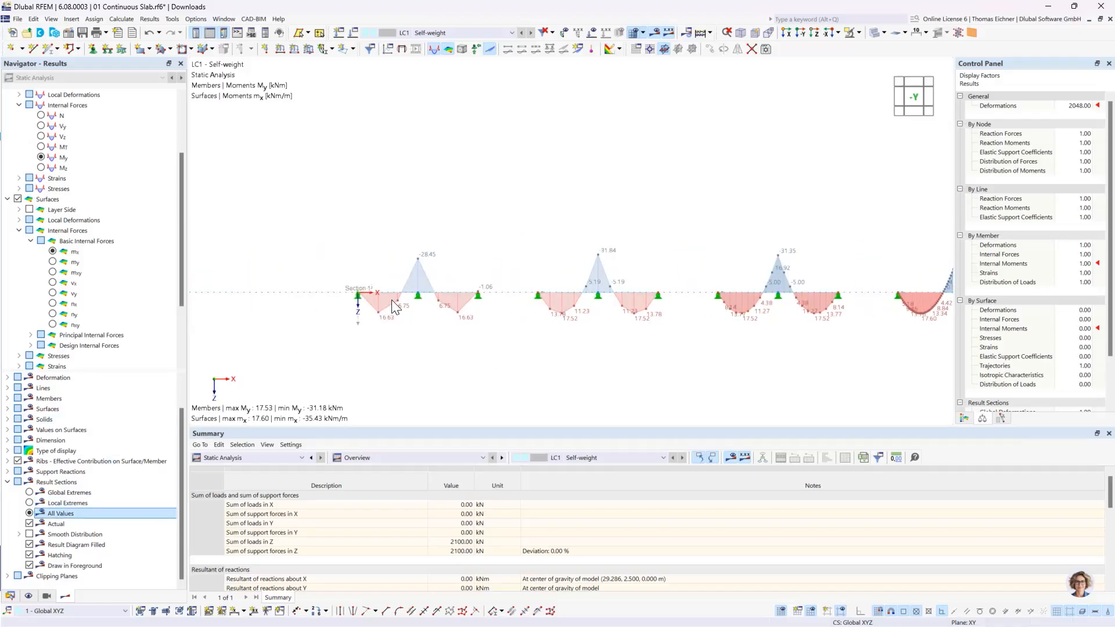
pyautogui.scroll(2, 392, 303)
pyautogui.scroll(3, 419, 351)
pyautogui.moveTo(446, 368); pyautogui.dragTo(442, 326, button='middle')
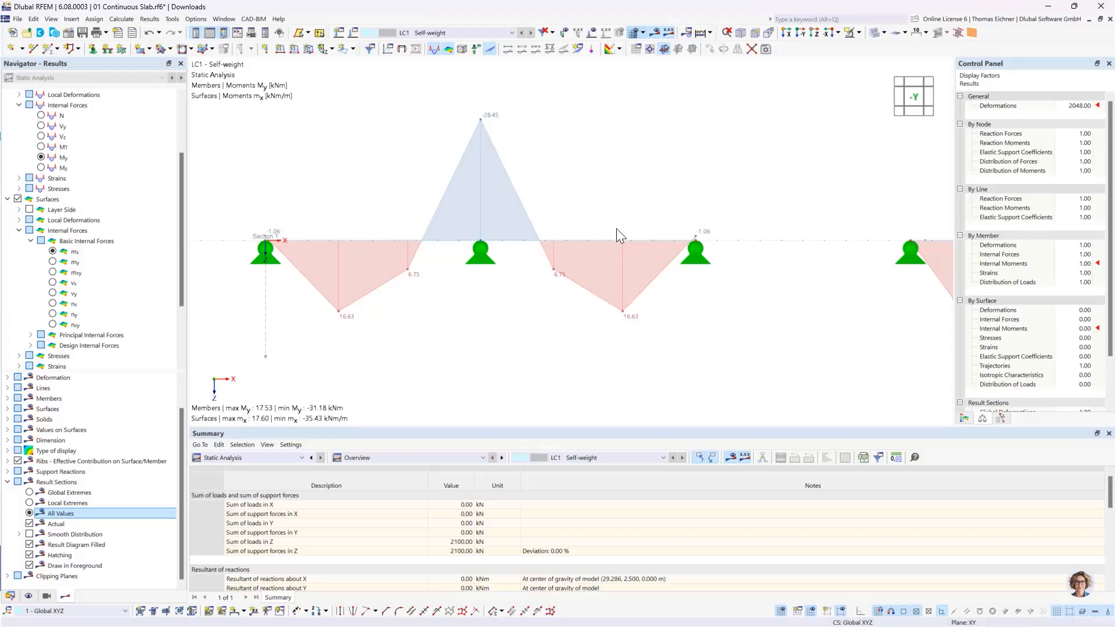
pyautogui.keyDown('ctrl'); pyautogui.moveTo(596, 195); pyautogui.dragTo(594, 299, button='middle'); pyautogui.keyUp('ctrl')
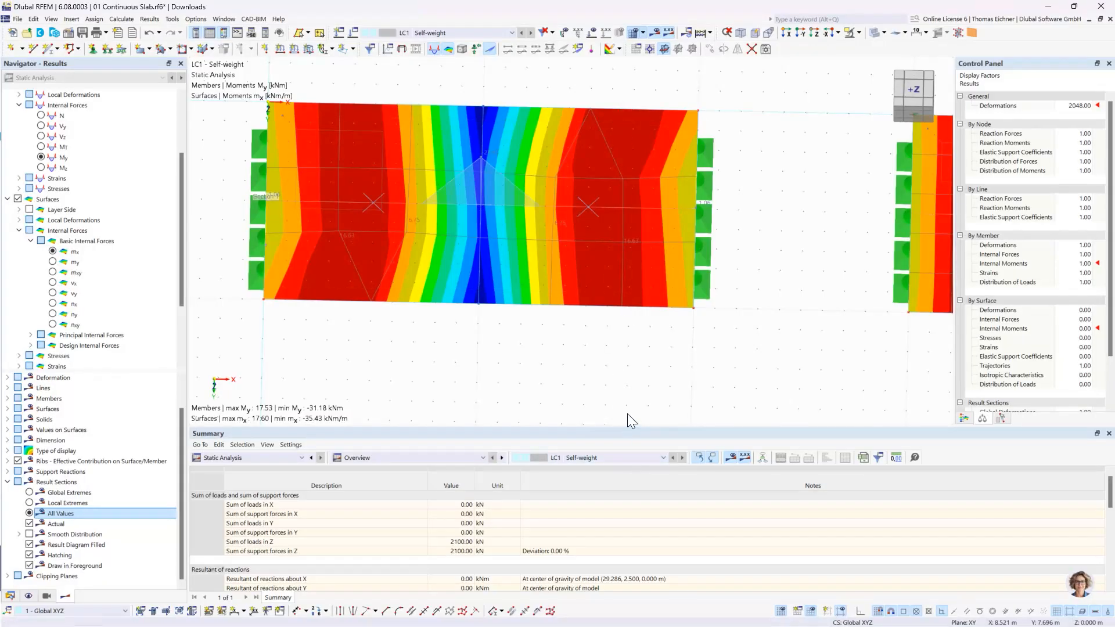
pyautogui.keyDown('ctrl'); pyautogui.moveTo(624, 366); pyautogui.dragTo(628, 303, button='middle'); pyautogui.keyUp('ctrl')
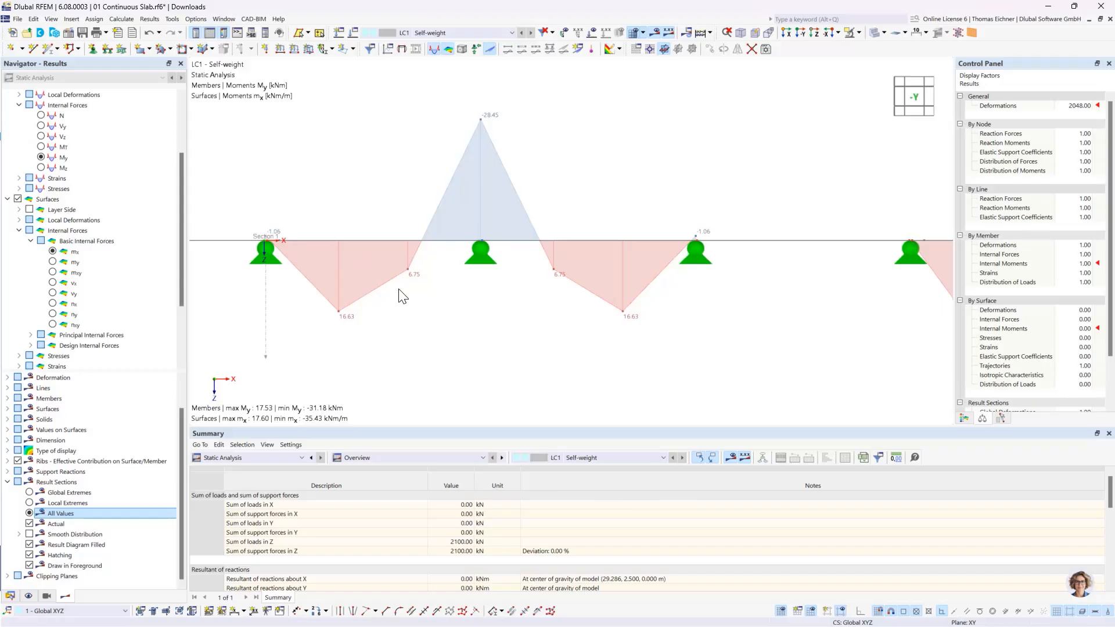
# Compare the mx values of the finely meshed slab with those of the coarser slabs and the beam's My diagram
pyautogui.scroll(-5, 399, 296)
pyautogui.scroll(-1, 398, 289)
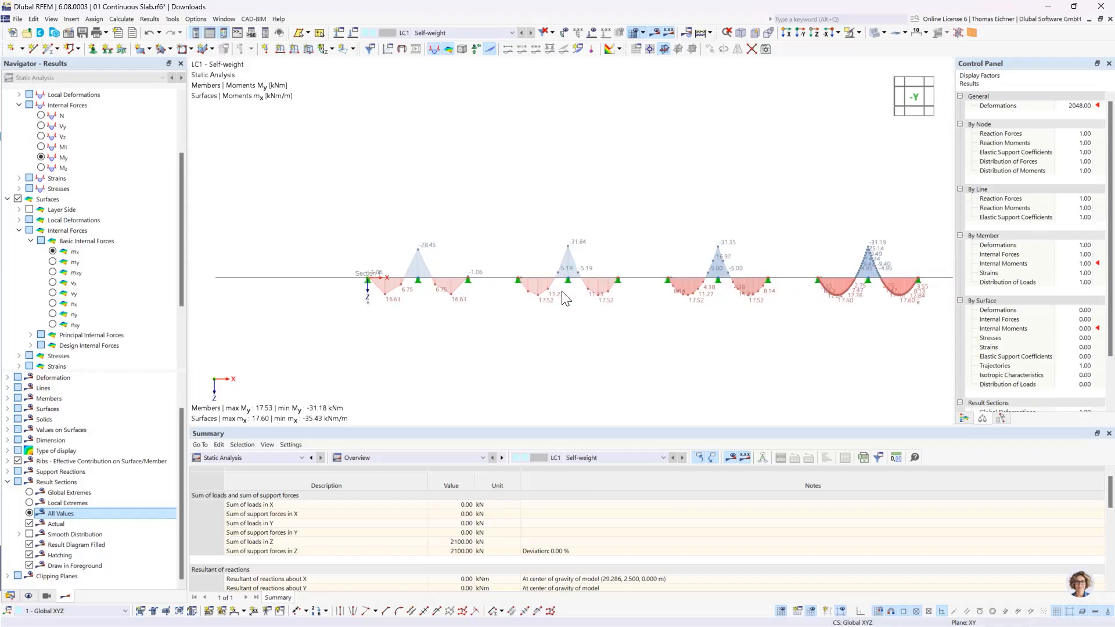
pyautogui.moveTo(873, 220); pyautogui.dragTo(537, 223, button='middle')
pyautogui.scroll(1, 542, 259)
pyautogui.scroll(4, 543, 259)
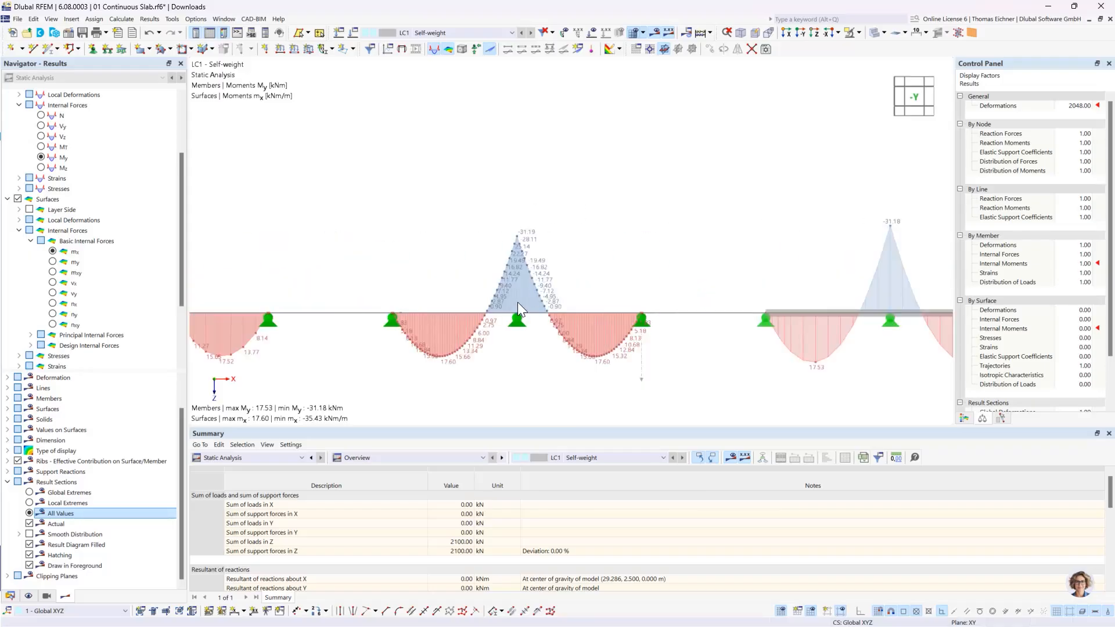
pyautogui.scroll(2, 517, 302)
pyautogui.moveTo(397, 262); pyautogui.dragTo(392, 235, button='middle')
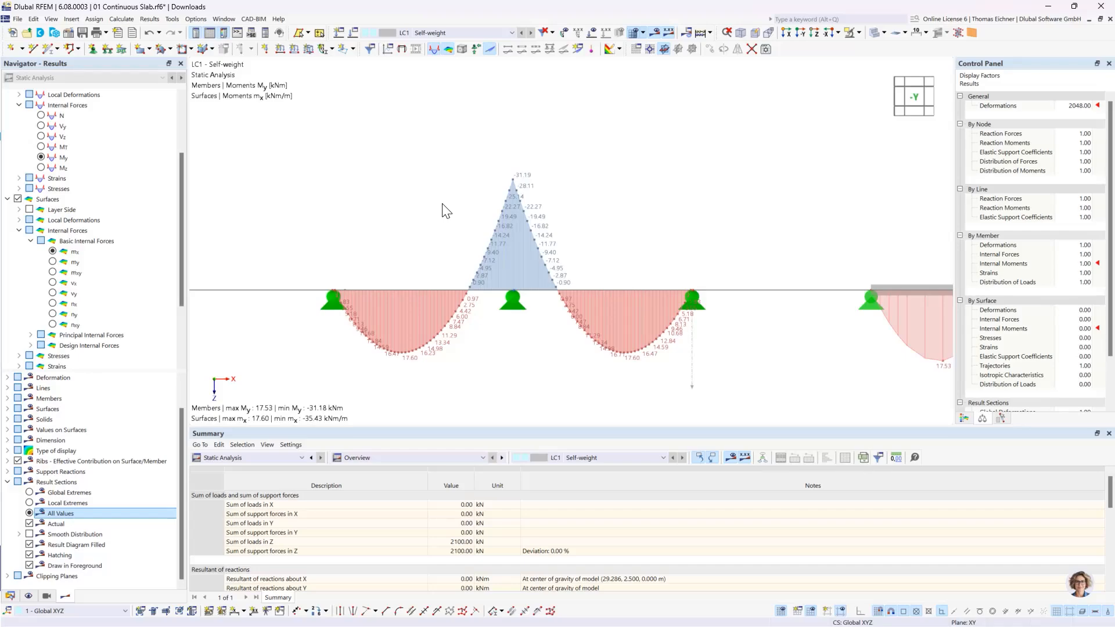
pyautogui.scroll(-4, 394, 296)
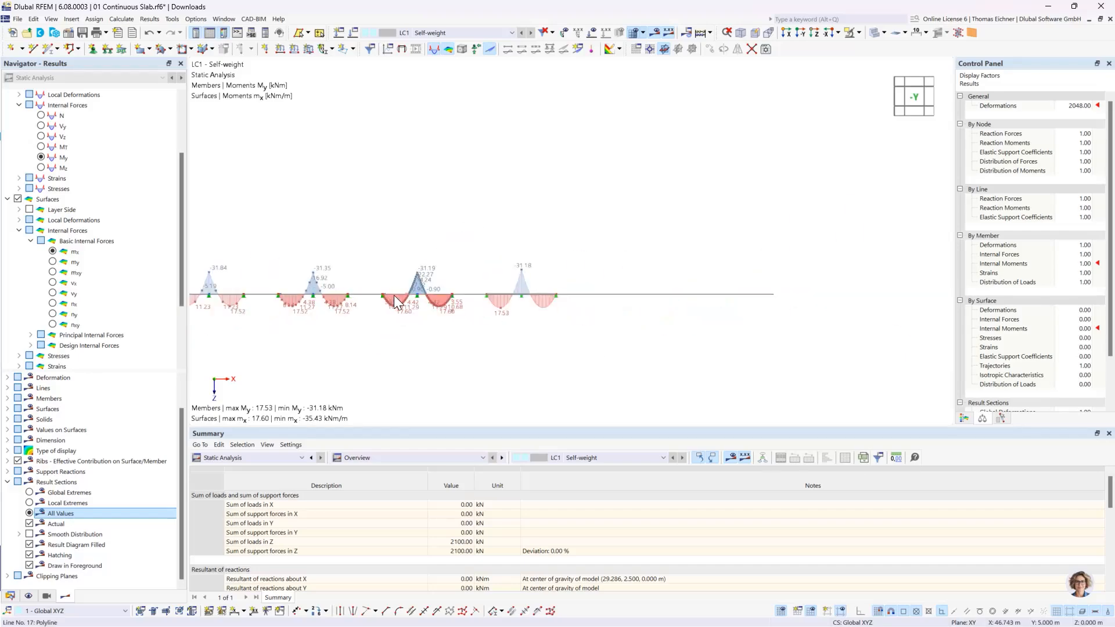
pyautogui.scroll(1, 394, 295)
pyautogui.moveTo(376, 280); pyautogui.dragTo(533, 302, button='middle')
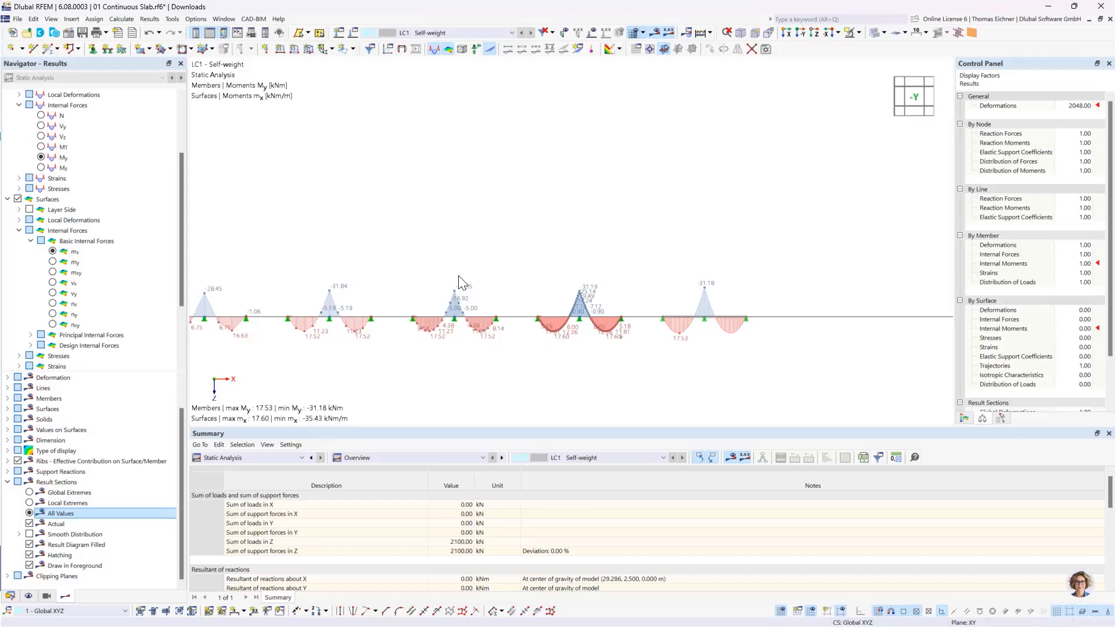
pyautogui.moveTo(402, 248); pyautogui.dragTo(477, 249, button='middle')
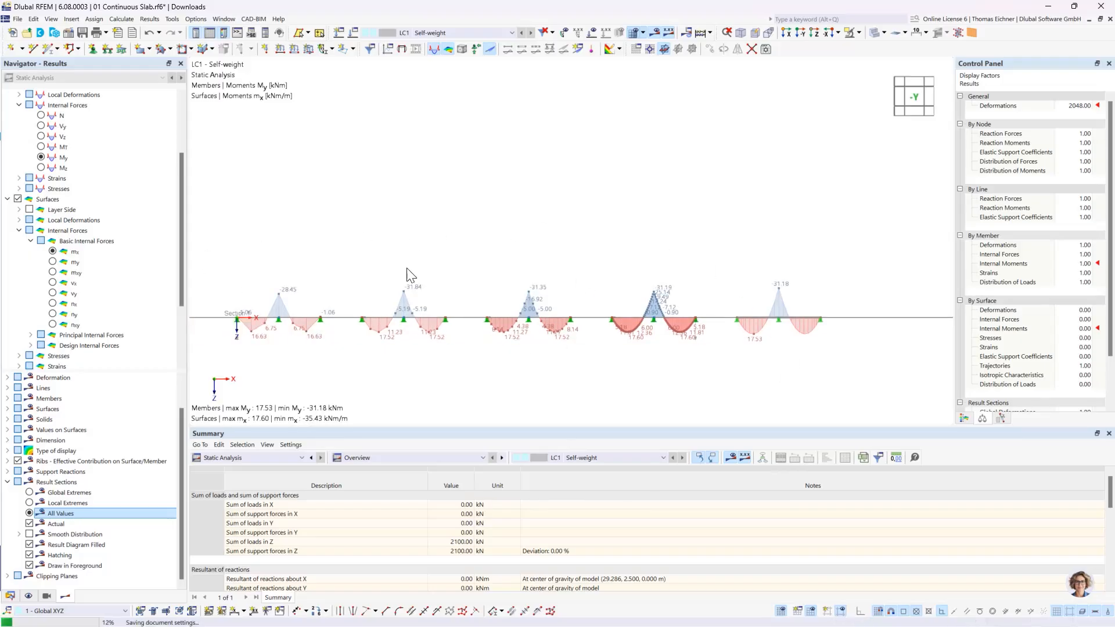
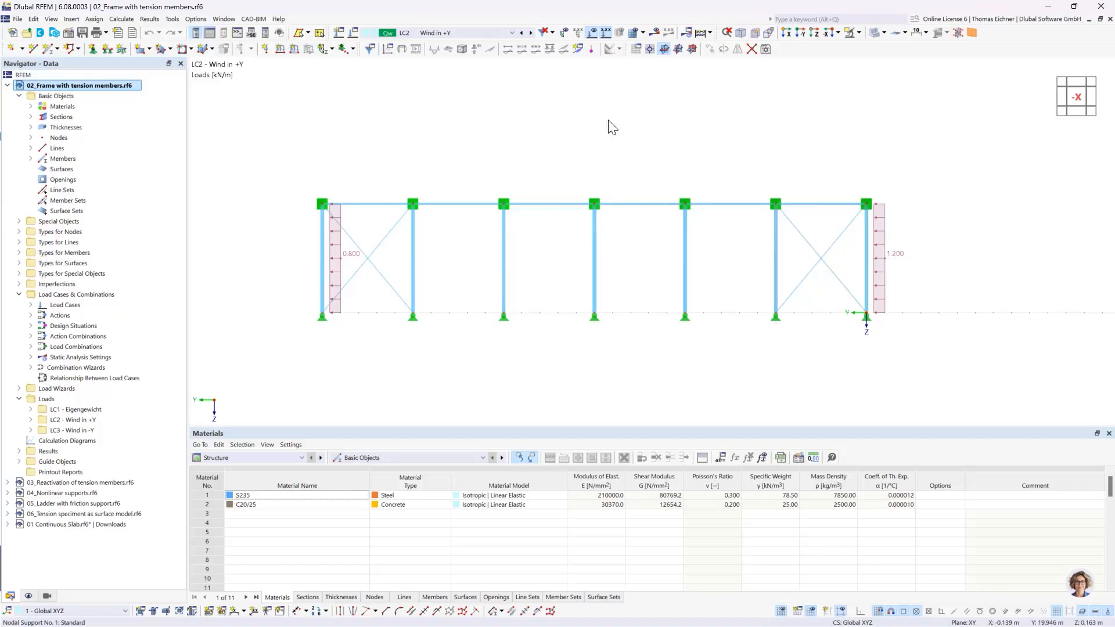
# Delete the crossed diagonal members in both end bays of the frame
pyautogui.click(339, 257)
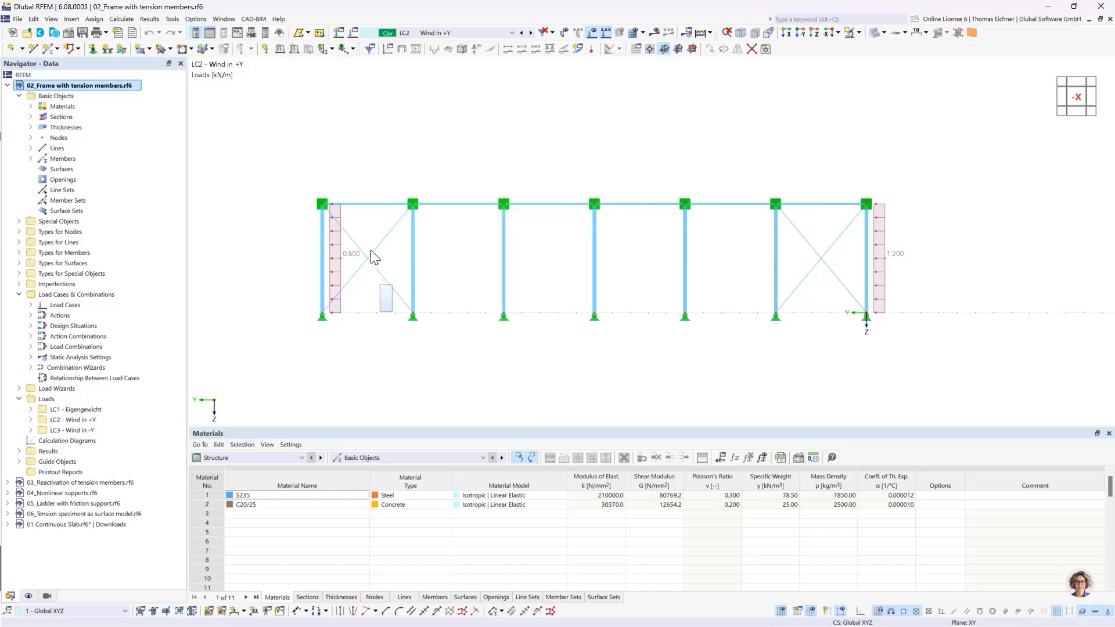
pyautogui.moveTo(370, 250); pyautogui.dragTo(367, 239)
pyautogui.press('Delete')
pyautogui.moveTo(838, 295); pyautogui.dragTo(789, 276)
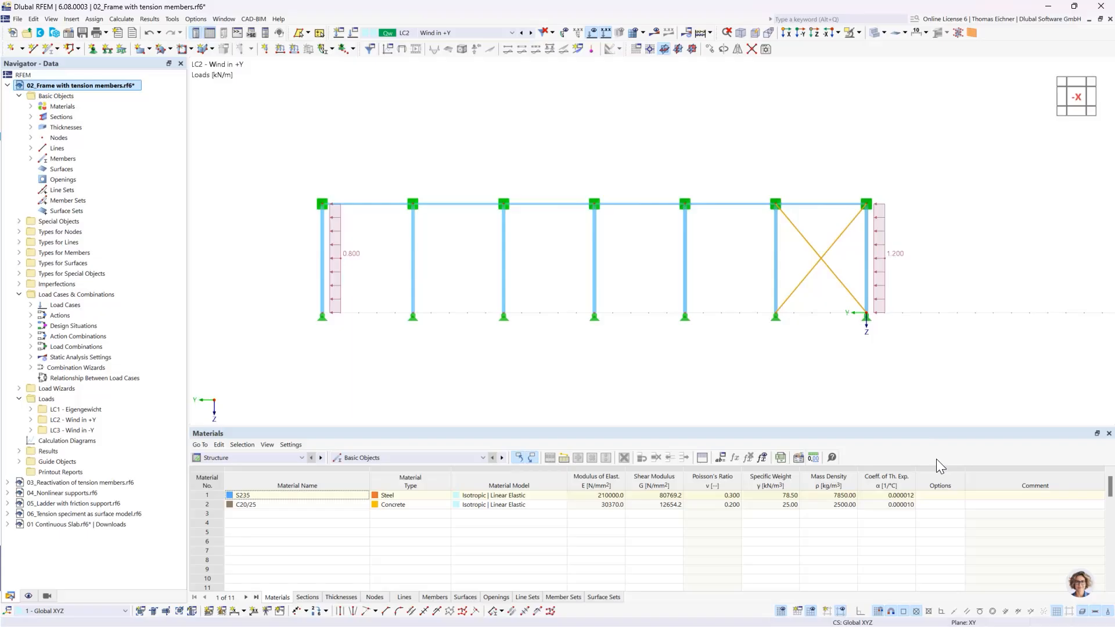
pyautogui.press('Delete')
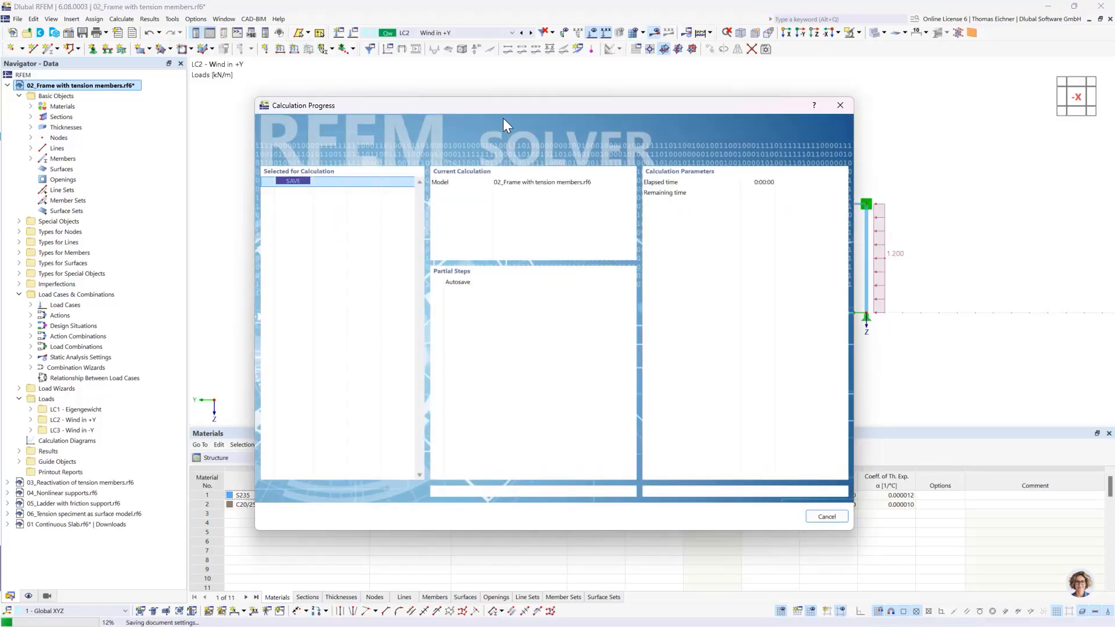
# Calculate load case LC2 without the bracing and examine the entry in the errors and warnings table
pyautogui.moveTo(506, 105); pyautogui.dragTo(603, 184)
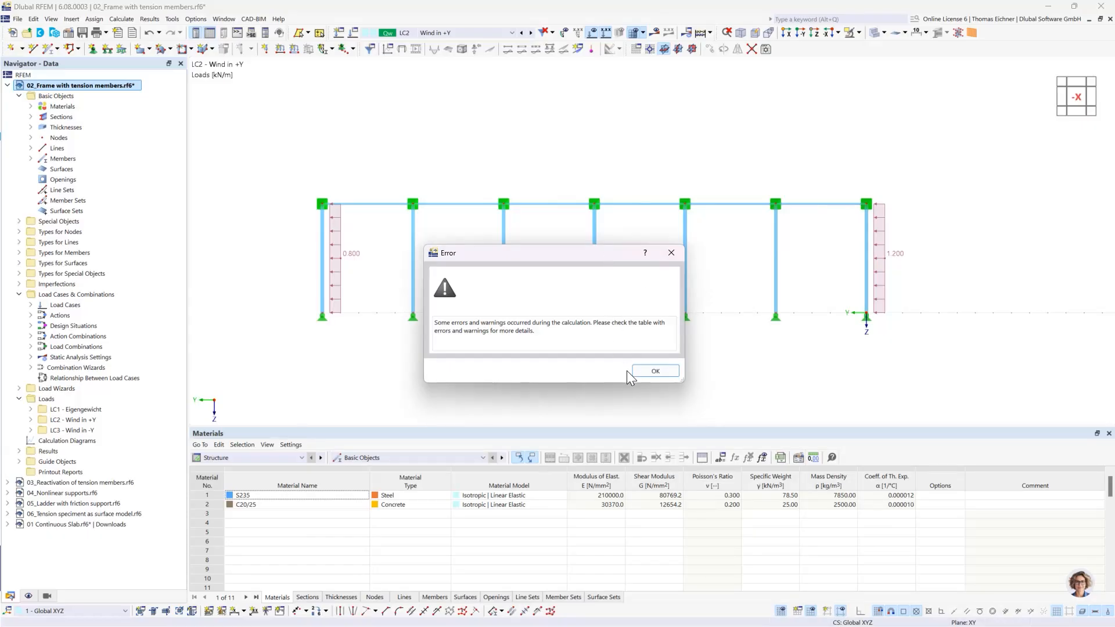
pyautogui.click(646, 374)
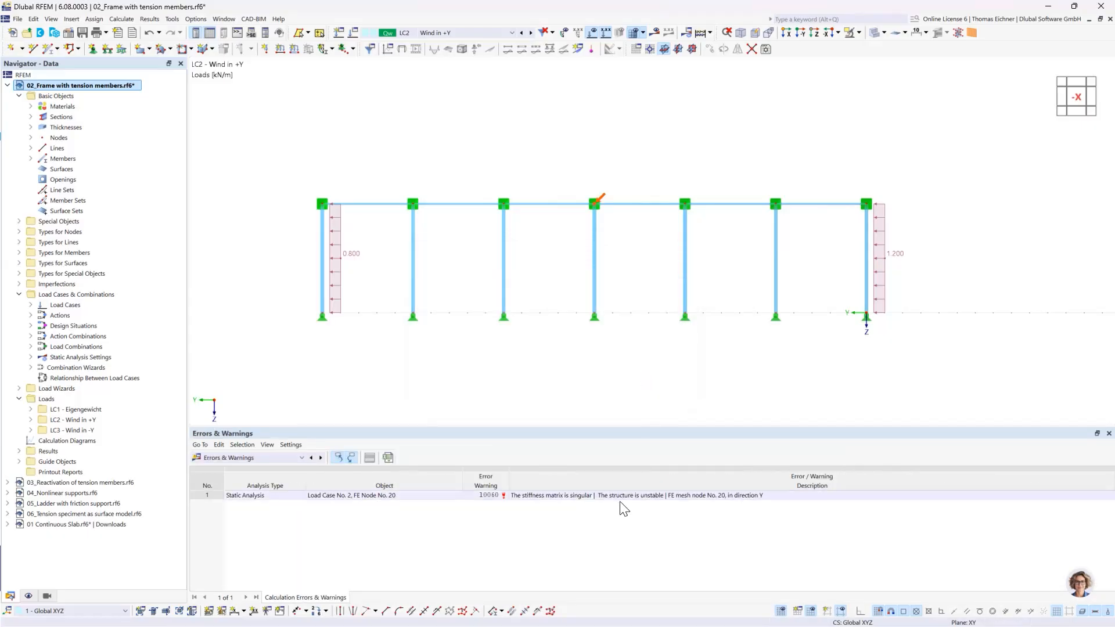
pyautogui.click(555, 494)
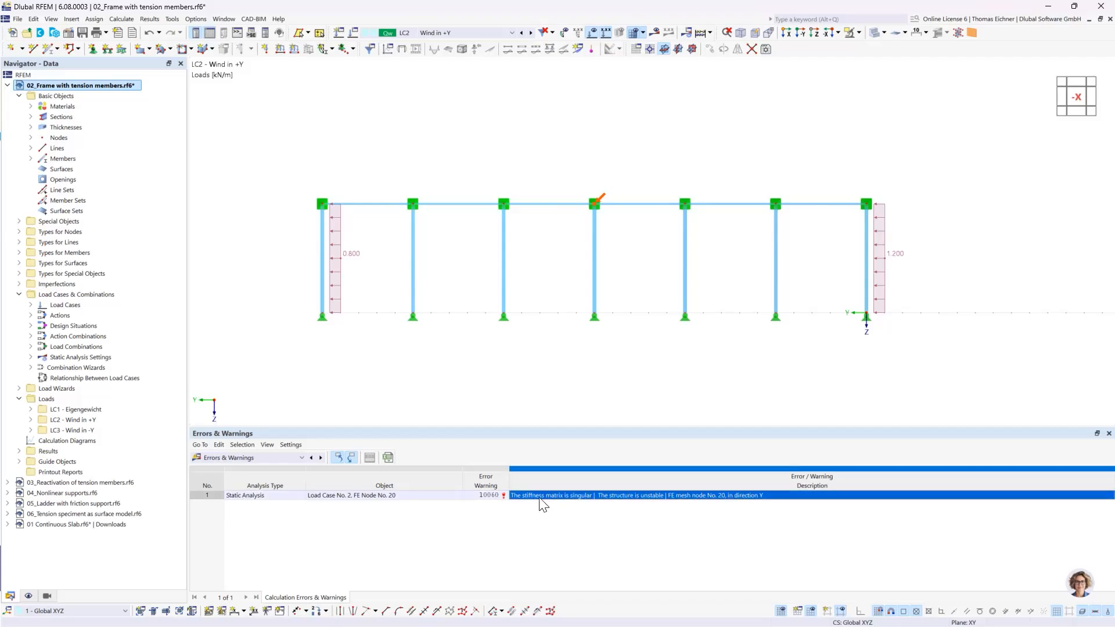
pyautogui.click(578, 521)
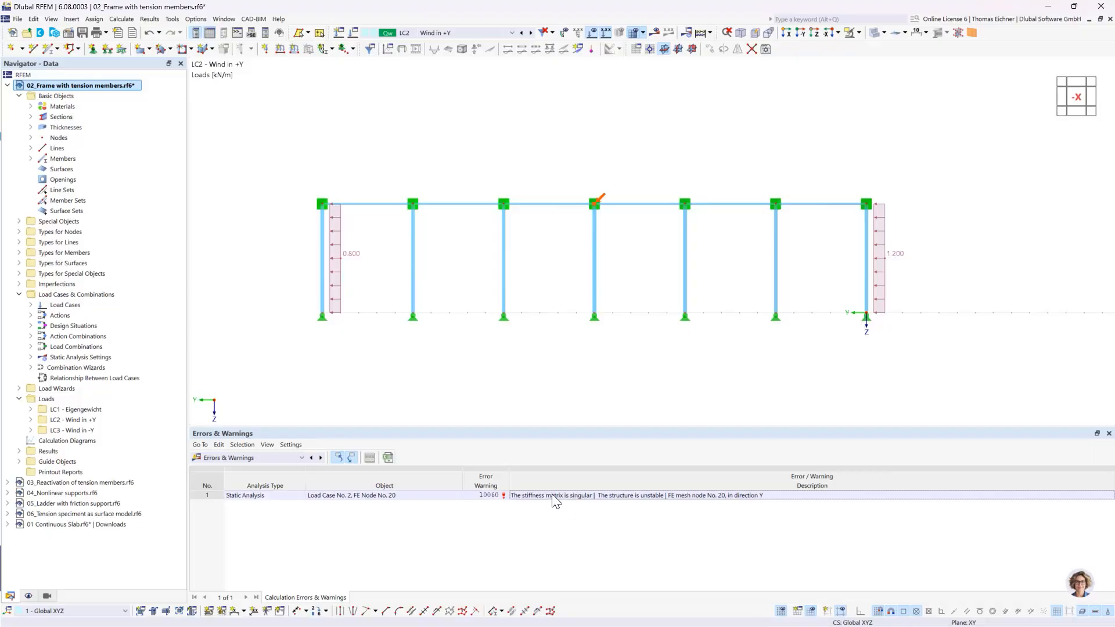
pyautogui.click(552, 495)
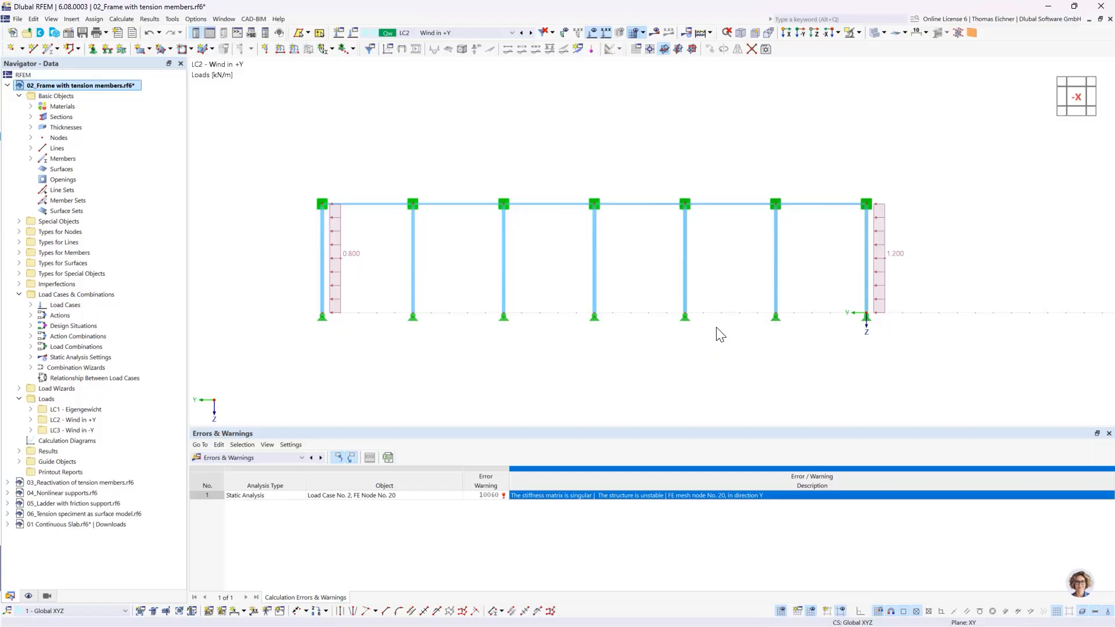
# Undo both deletions of the diagonal bracing members
pyautogui.click(148, 33)
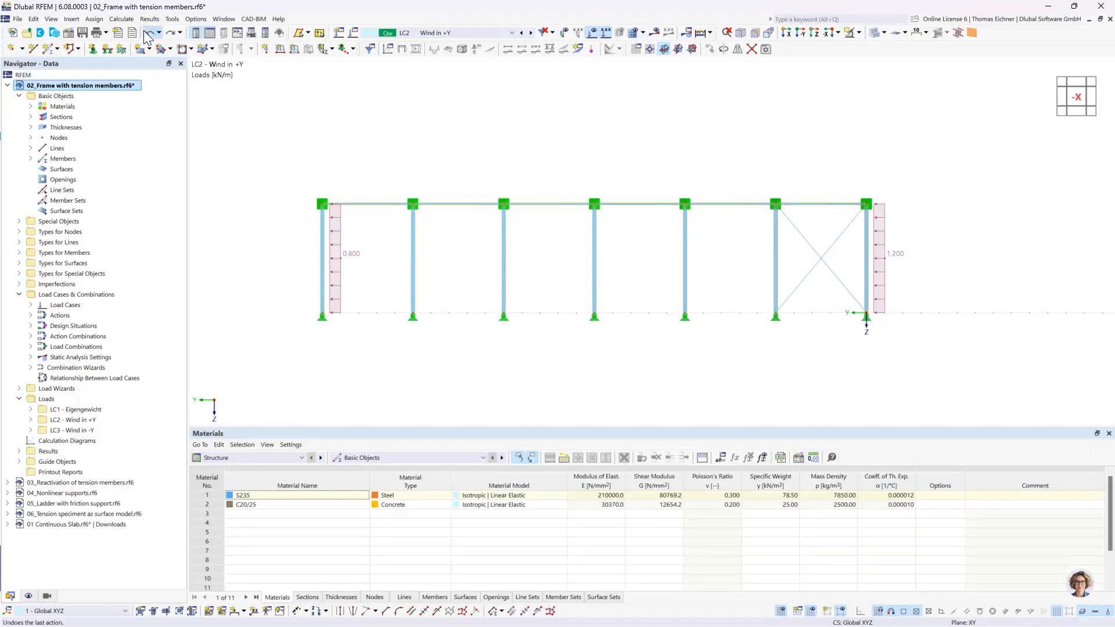
pyautogui.click(147, 33)
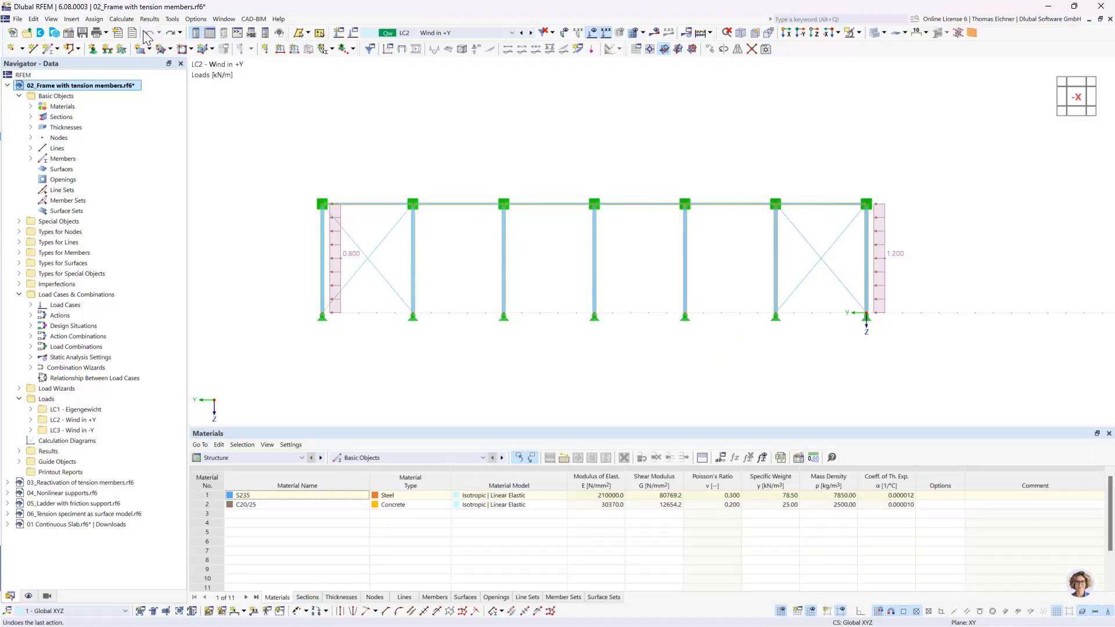
# Open the properties of a diagonal in the 0.800-loaded end bay and examine its assigned "Failure if compression" nonlinearity
pyautogui.doubleClick(377, 249)
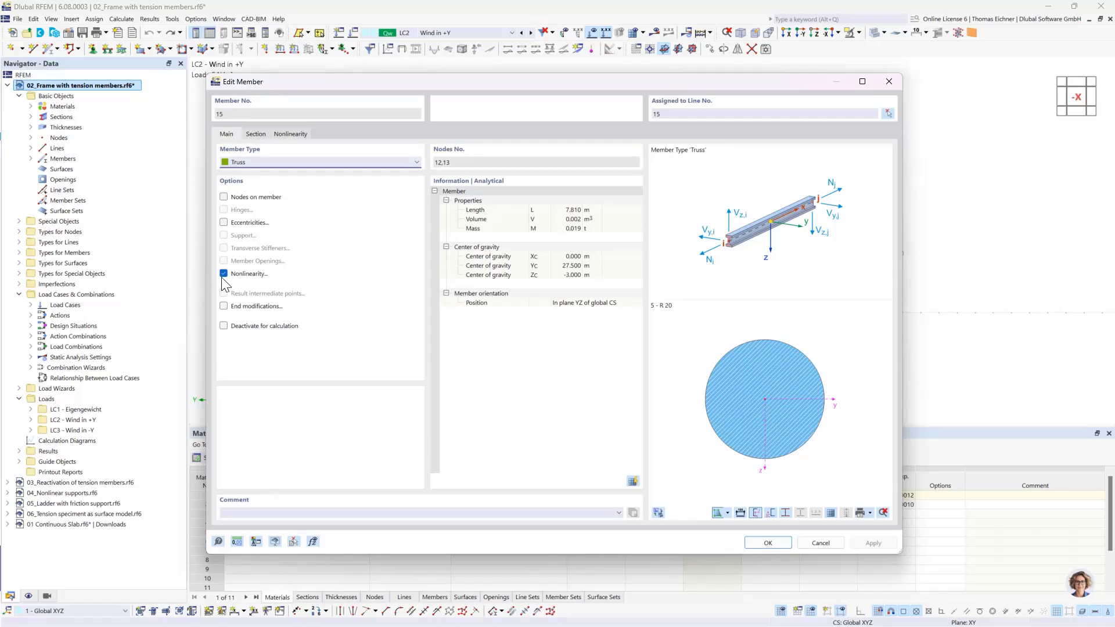
pyautogui.click(288, 135)
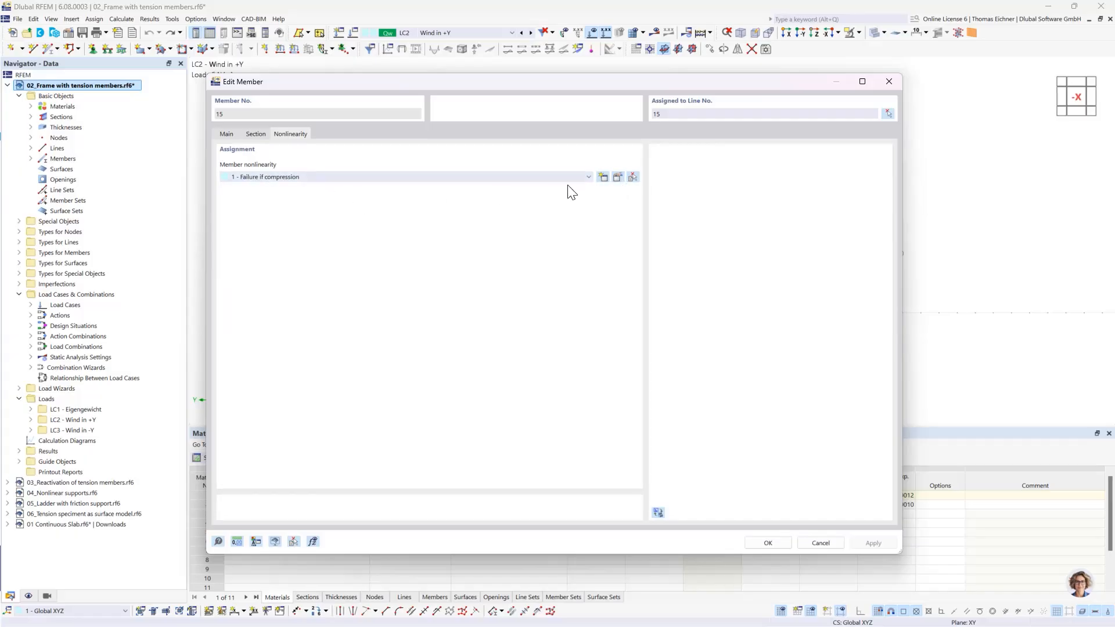
pyautogui.click(617, 177)
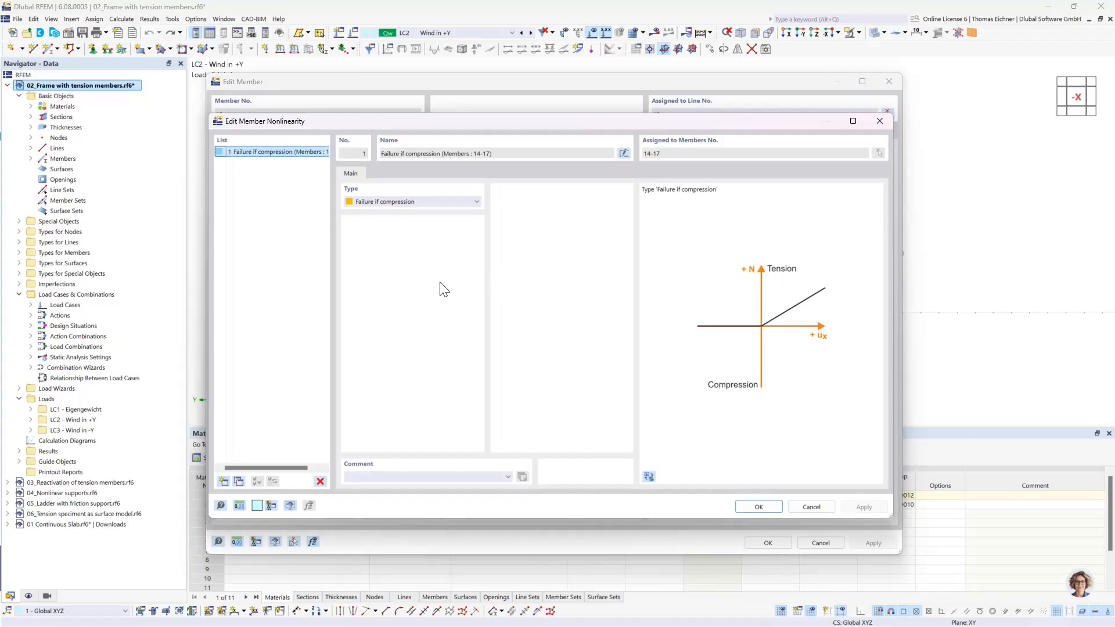
pyautogui.moveTo(423, 123); pyautogui.dragTo(435, 122)
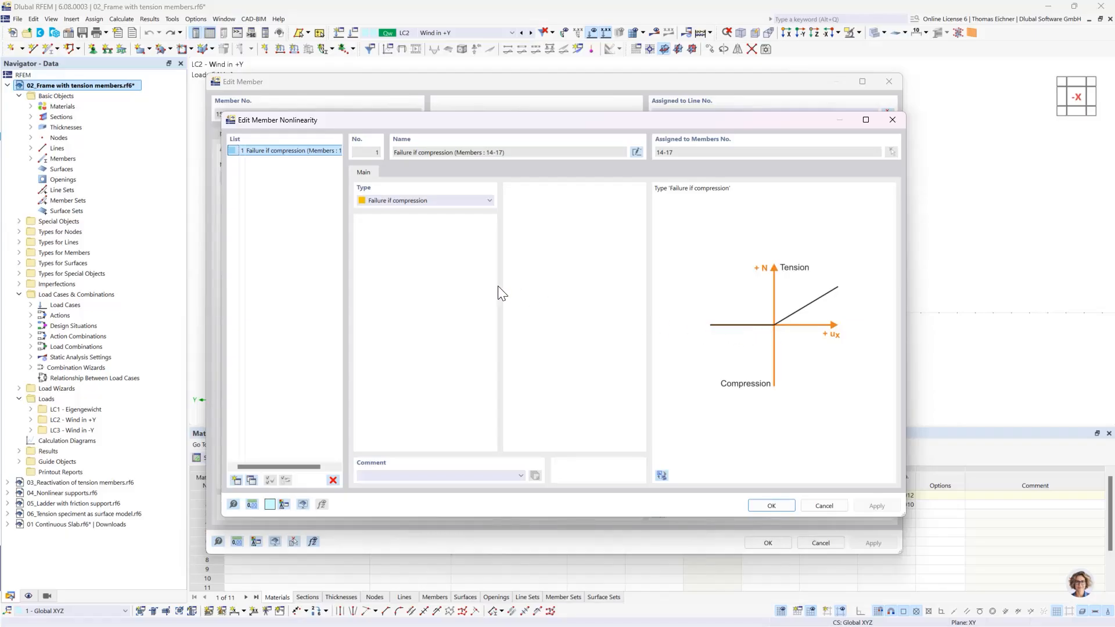
# Preview the Yielding nonlinearity diagram for the diagonals, restore the type Failure if compression, and accept it
pyautogui.click(453, 201)
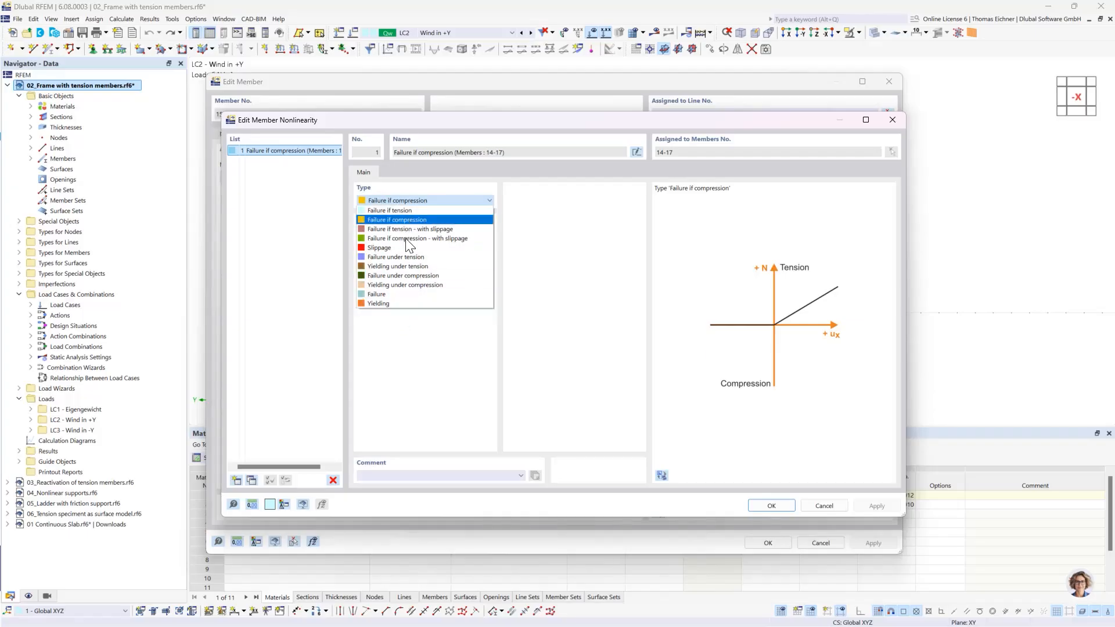
pyautogui.click(393, 302)
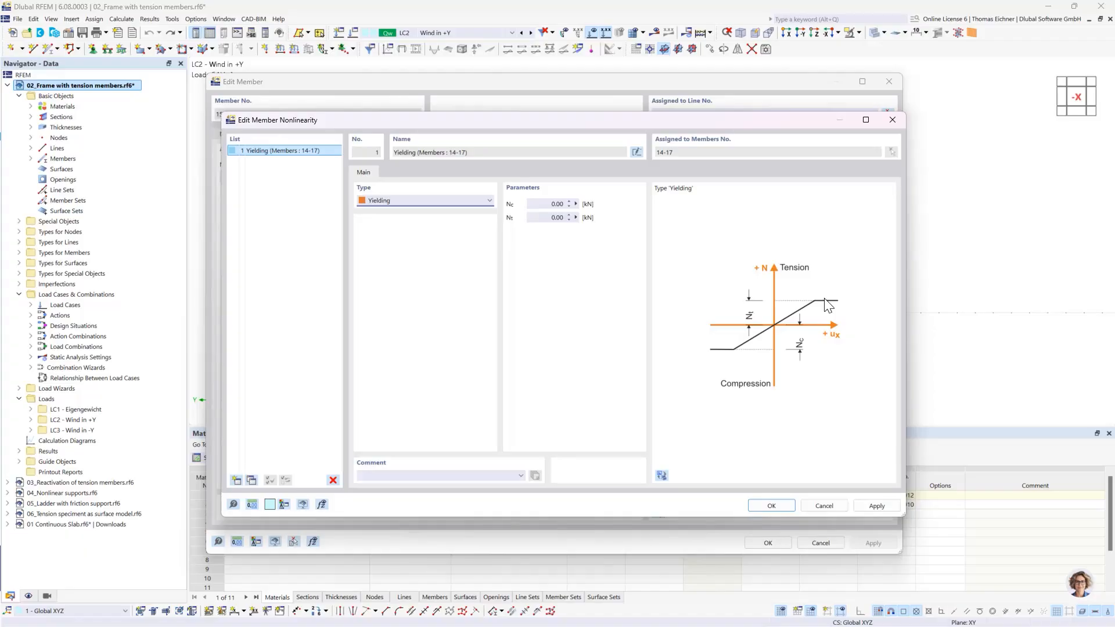
pyautogui.click(447, 200)
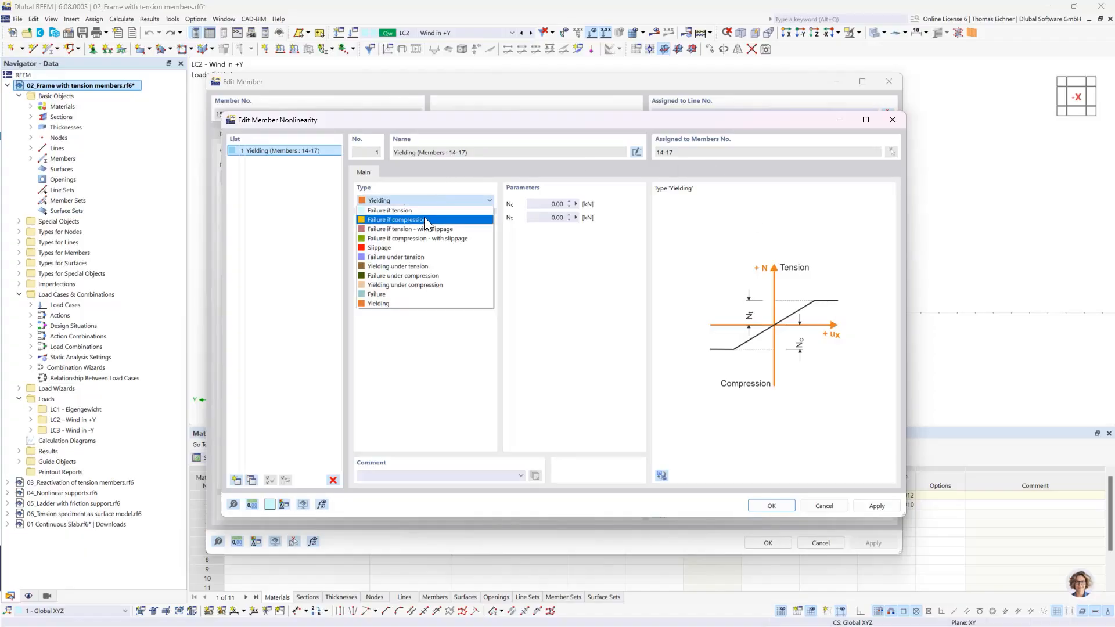
pyautogui.click(427, 219)
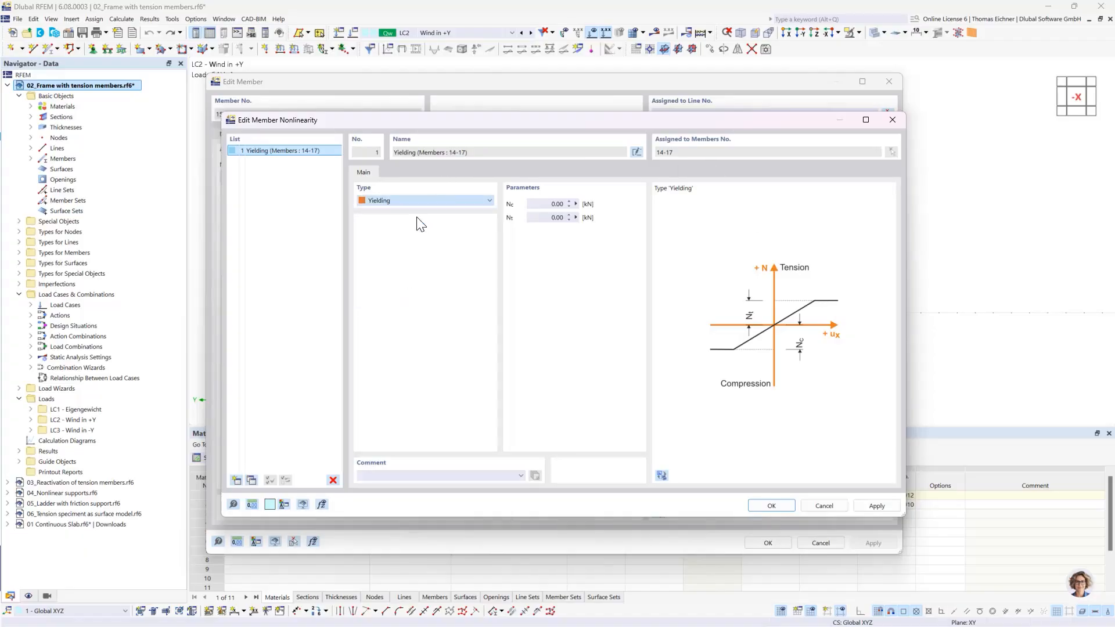
pyautogui.click(769, 505)
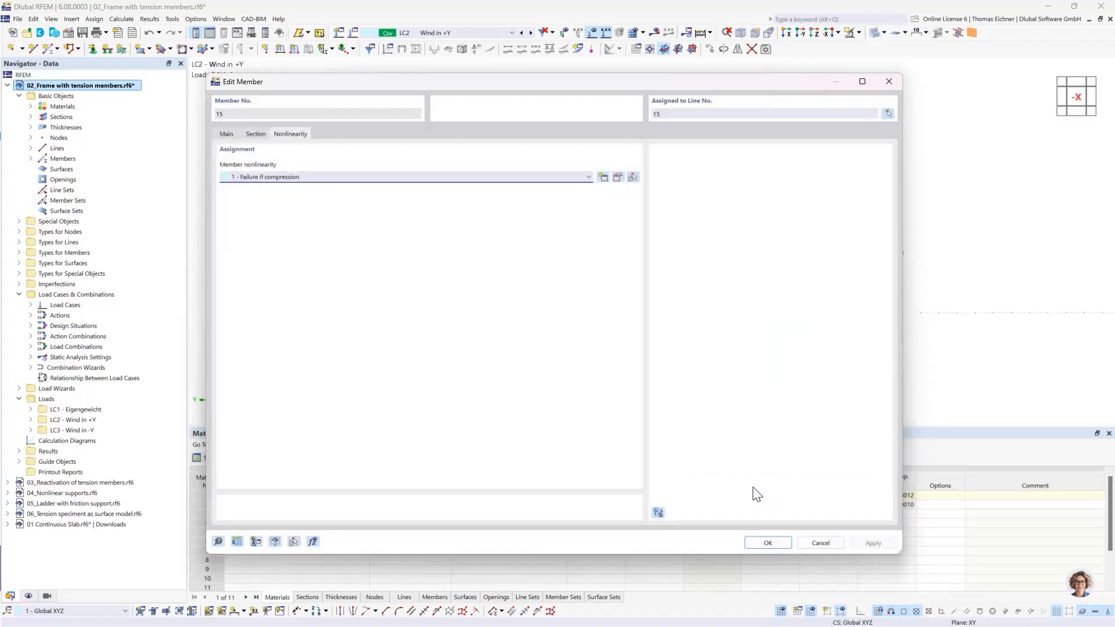
# Examine the available member types for the diagonal, keep Truss, and leave its properties without changes
pyautogui.click(228, 135)
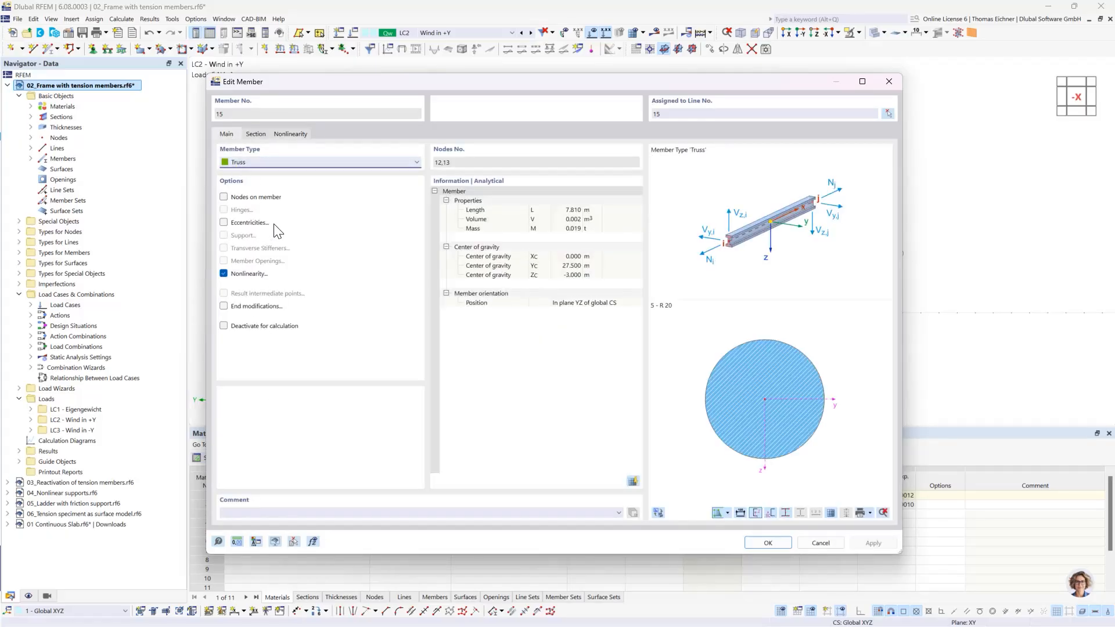
pyautogui.click(331, 163)
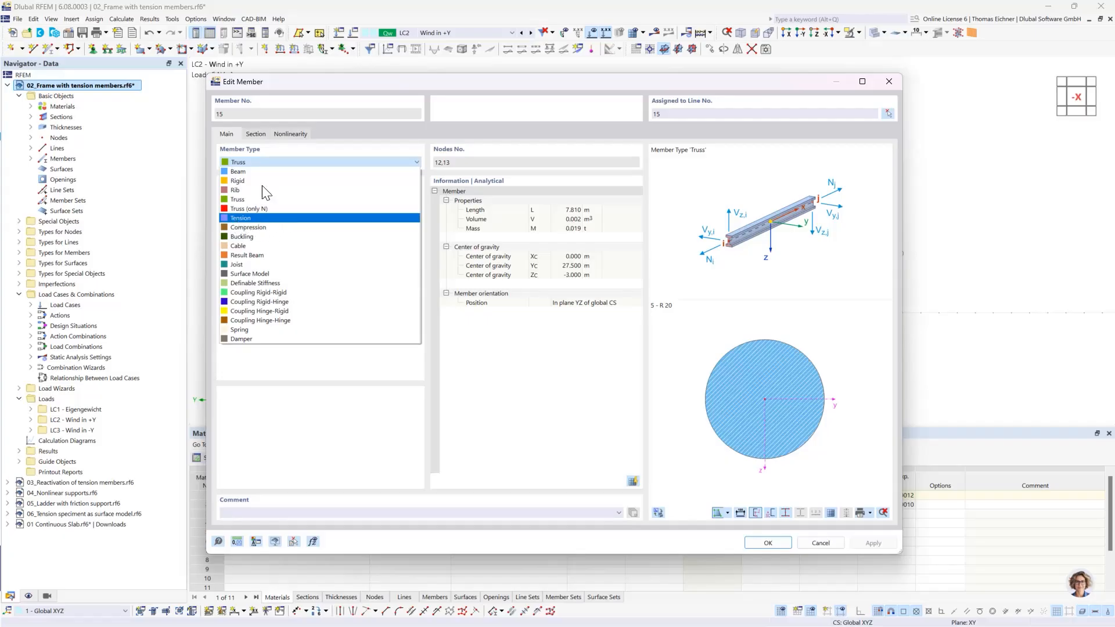
pyautogui.click(265, 162)
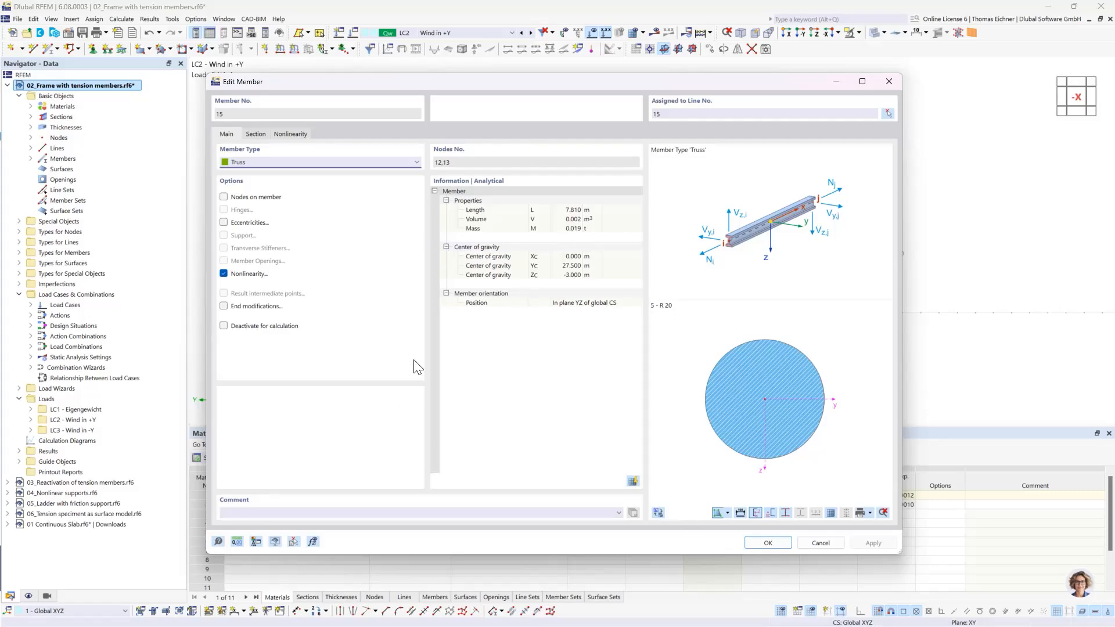
pyautogui.press('Escape')
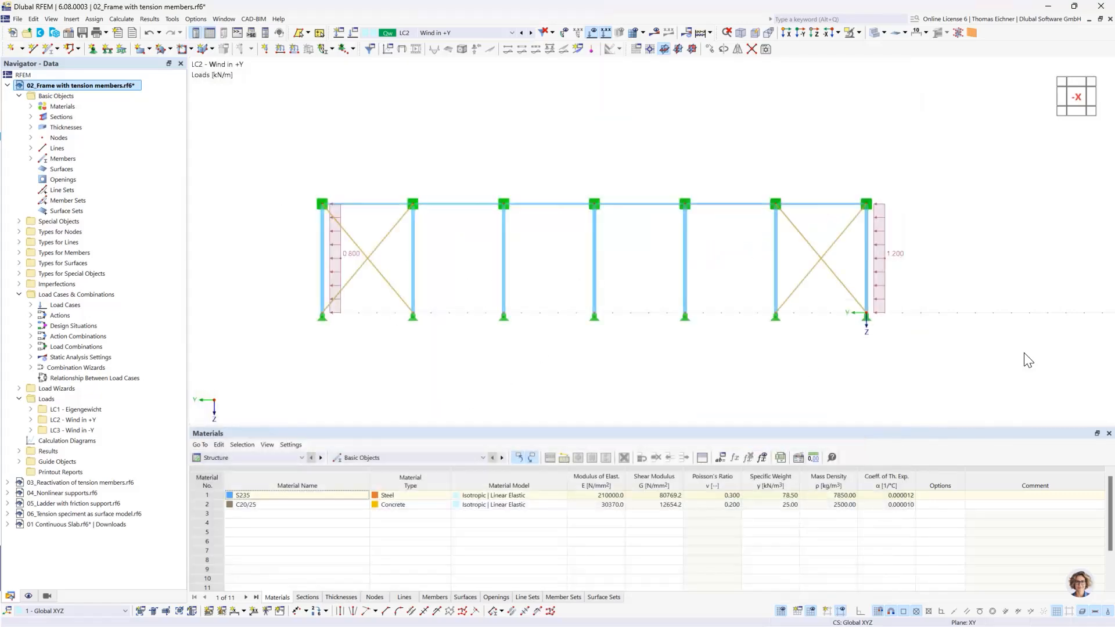
pyautogui.click(518, 411)
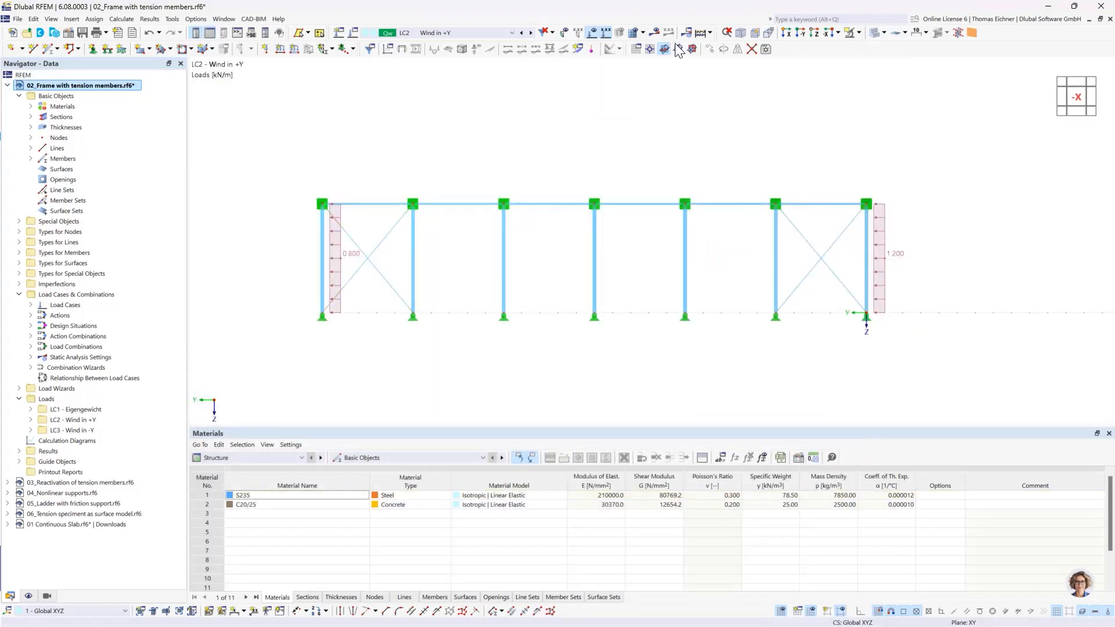
# Display the LC2 axial forces N on the frame and add the support reactions, examining the end bay loaded with 1.200
pyautogui.click(654, 33)
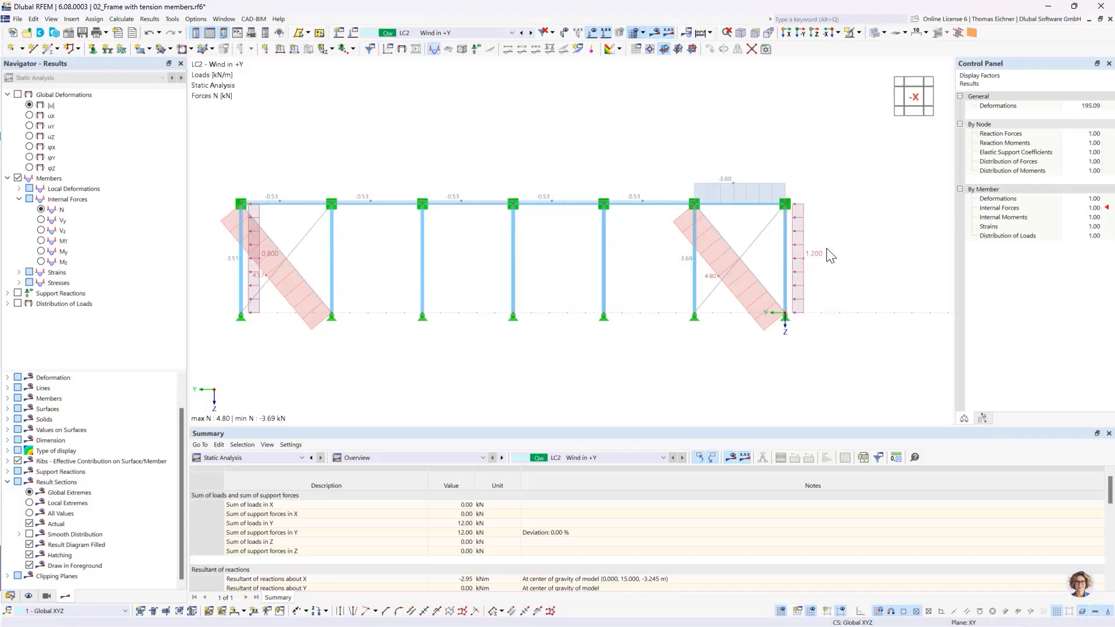
pyautogui.scroll(1, 778, 213)
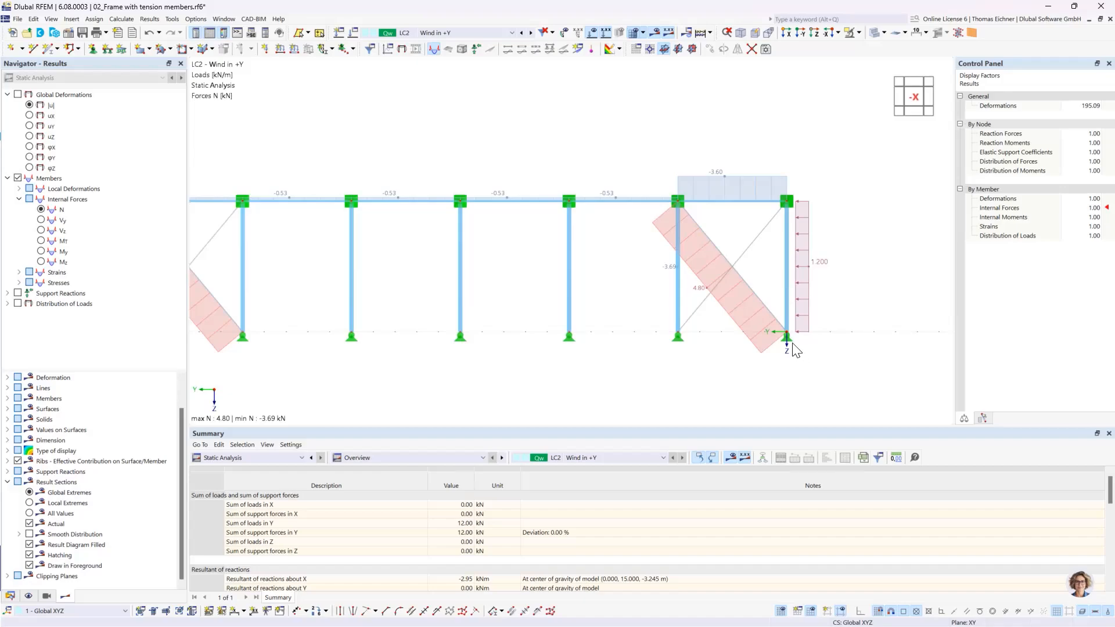
pyautogui.click(18, 293)
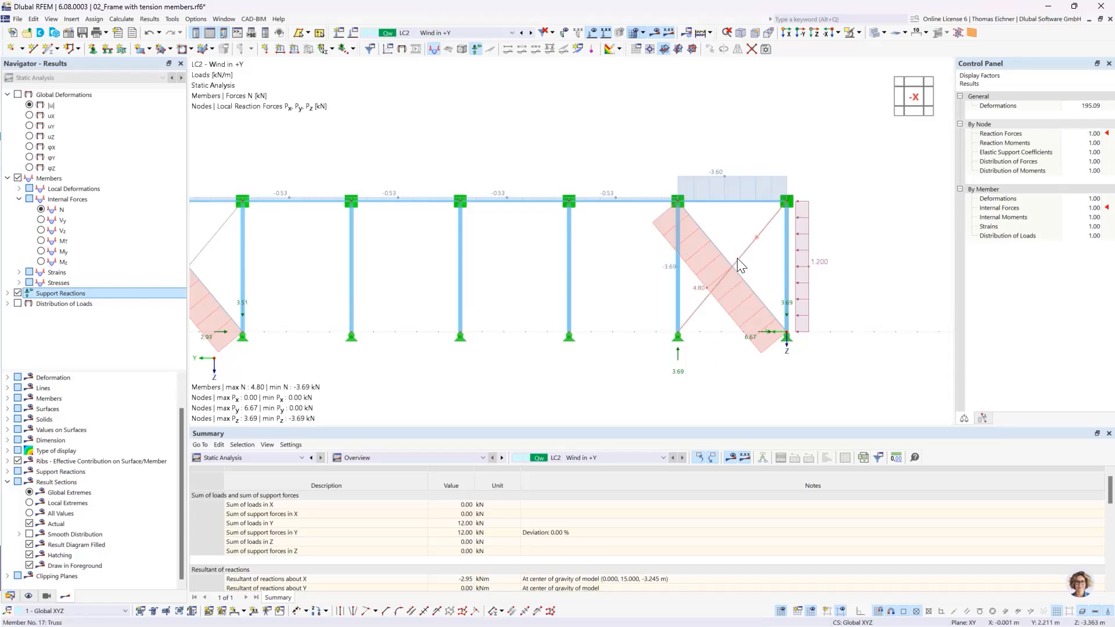
pyautogui.scroll(2, 751, 279)
pyautogui.scroll(1, 751, 279)
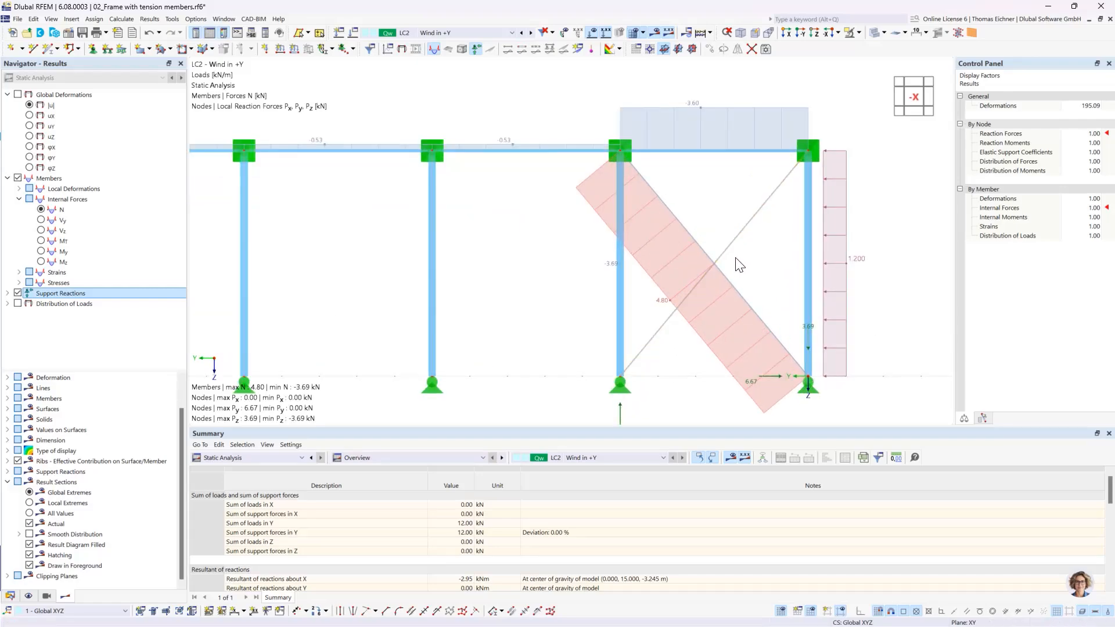
pyautogui.scroll(-1, 722, 261)
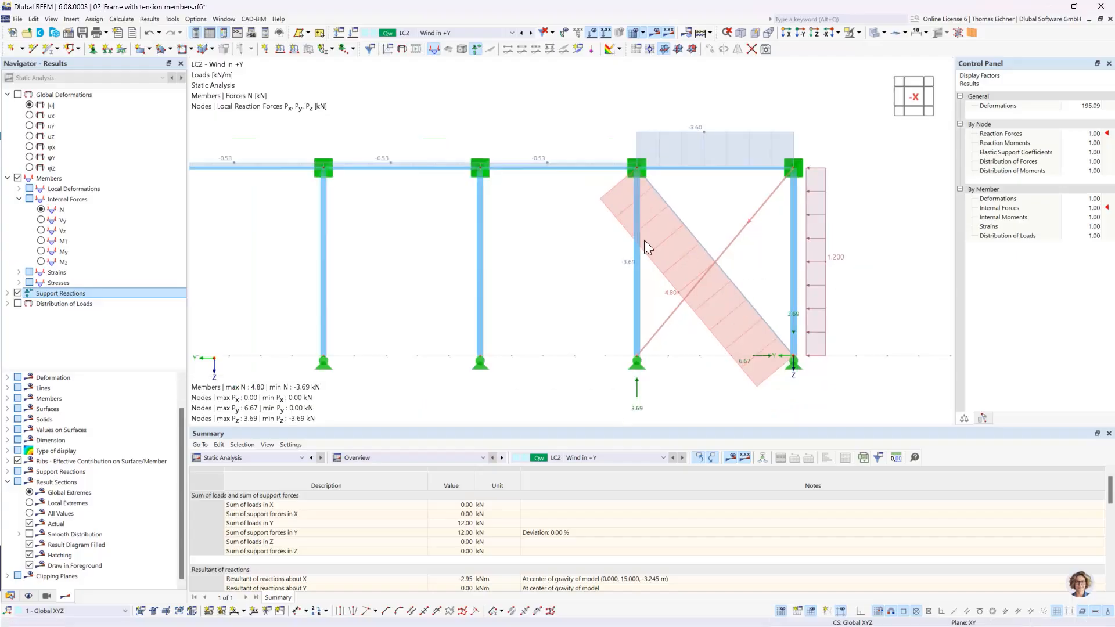
# Show the total displacements |u| of the frame and set the deformation display factor to 128
pyautogui.click(29, 105)
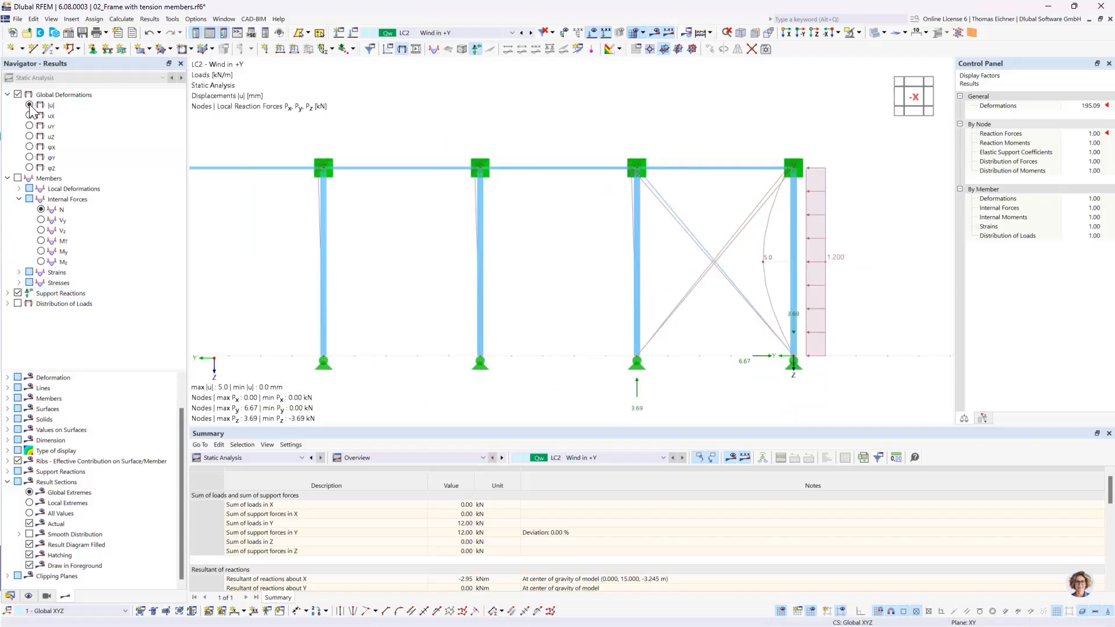
pyautogui.click(1085, 105)
pyautogui.click(1096, 104)
pyautogui.click(1096, 103)
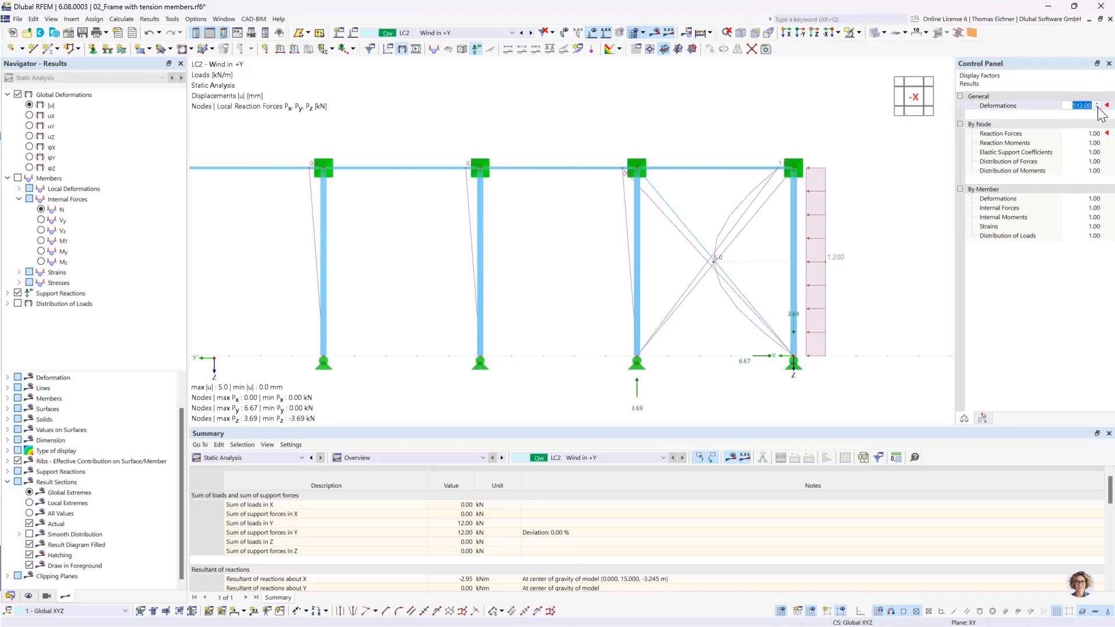
pyautogui.click(1097, 108)
pyautogui.click(1097, 108)
# Return to the member axial forces N and hide the load display around the braced end bay
pyautogui.click(41, 210)
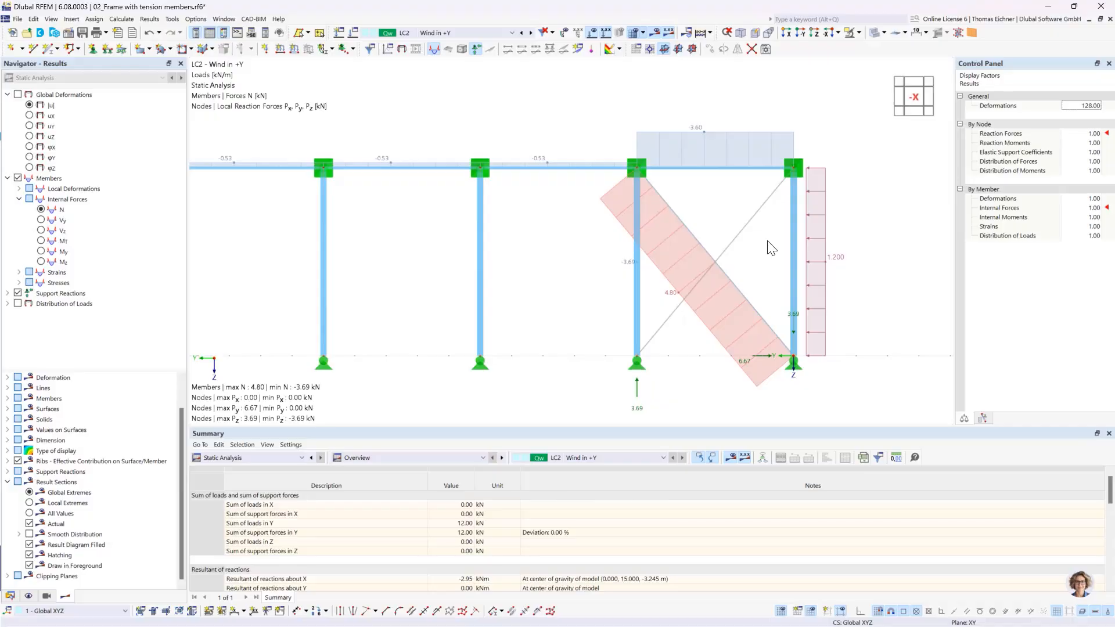
pyautogui.scroll(5, 727, 279)
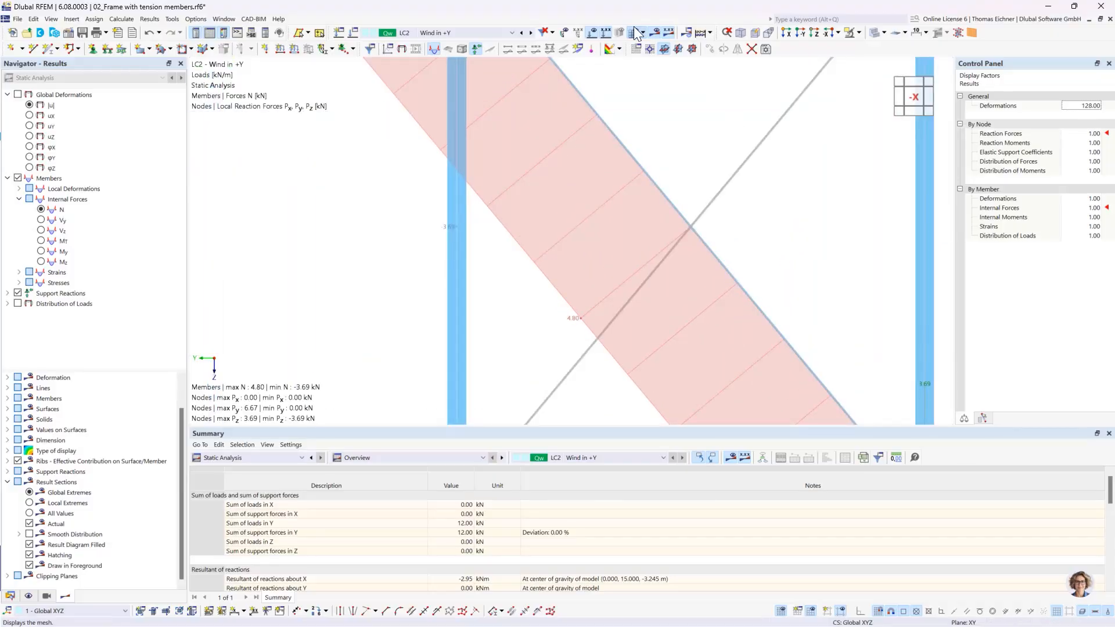
pyautogui.click(592, 33)
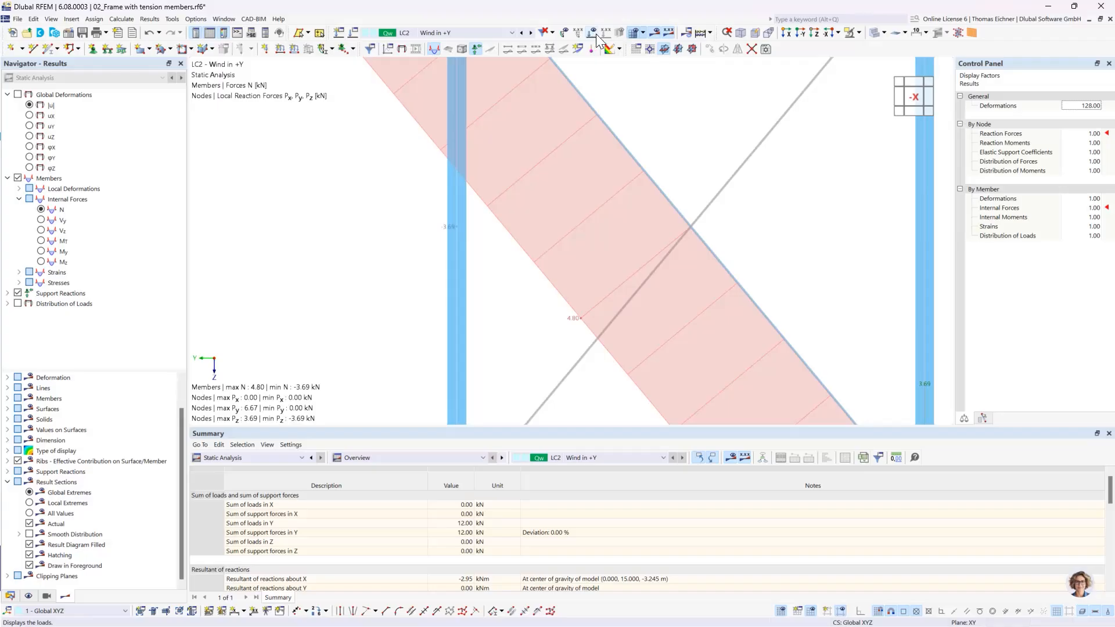
pyautogui.click(653, 34)
pyautogui.click(653, 34)
# Examine the axial forces and support reactions in the braced bay at the opposite end and across the whole frame
pyautogui.scroll(-5, 713, 204)
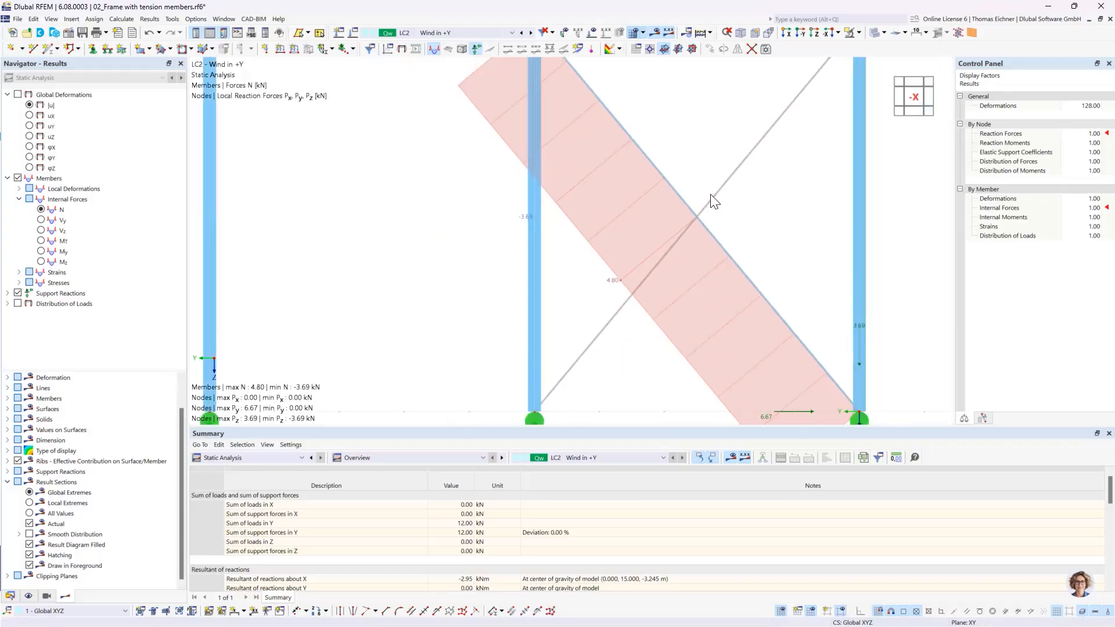
pyautogui.scroll(-5, 713, 202)
pyautogui.scroll(-3, 633, 218)
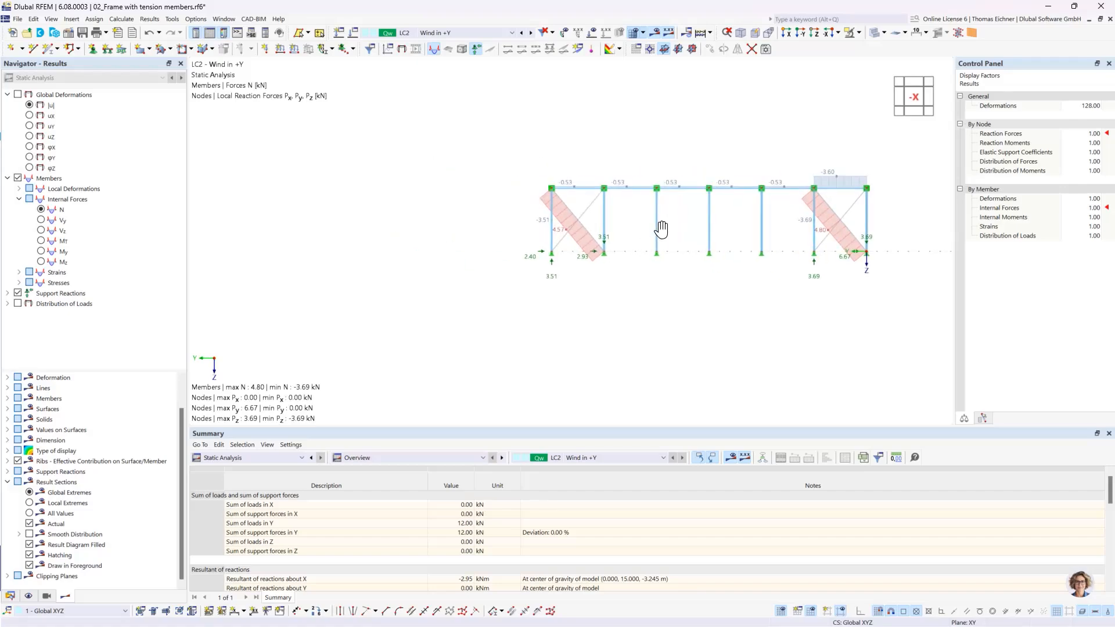
pyautogui.scroll(6, 585, 232)
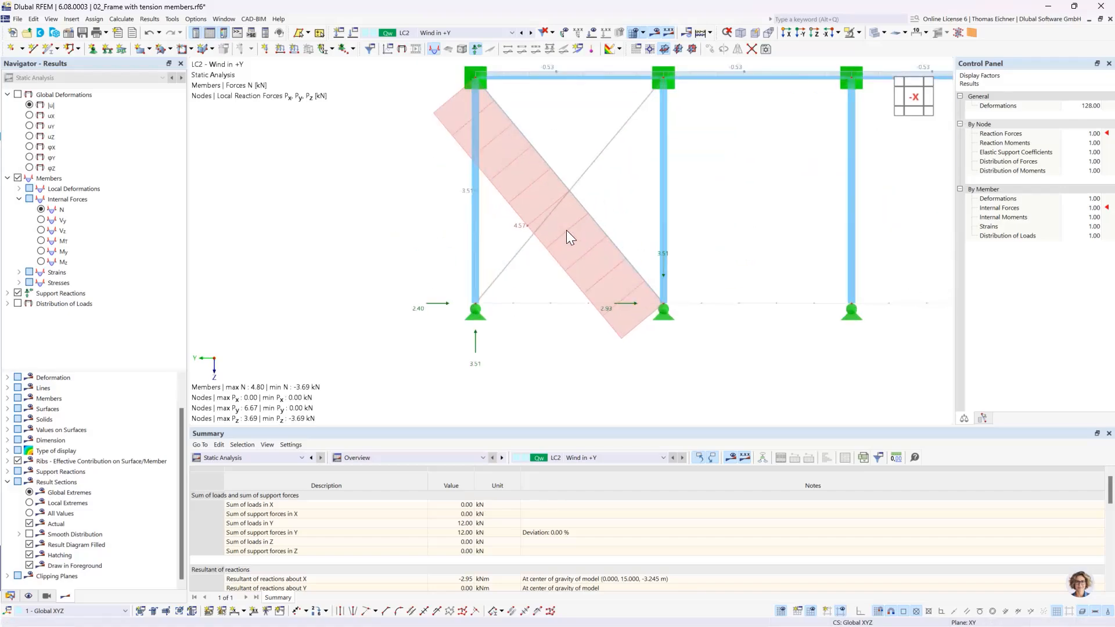
pyautogui.moveTo(744, 224); pyautogui.dragTo(742, 252, button='middle')
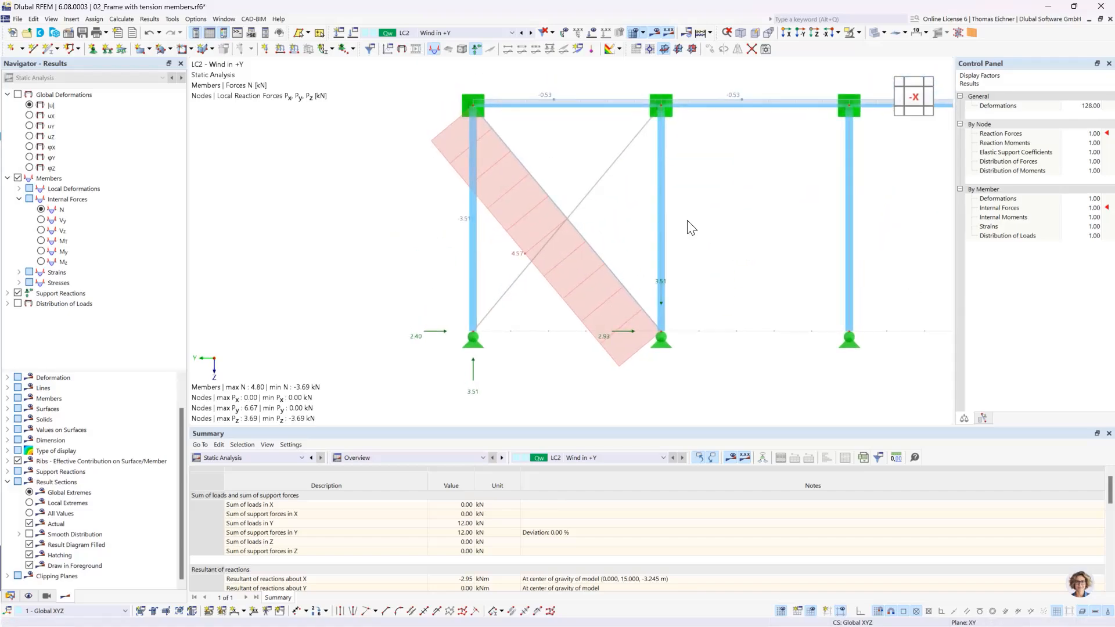
pyautogui.click(582, 203)
pyautogui.scroll(-7, 715, 284)
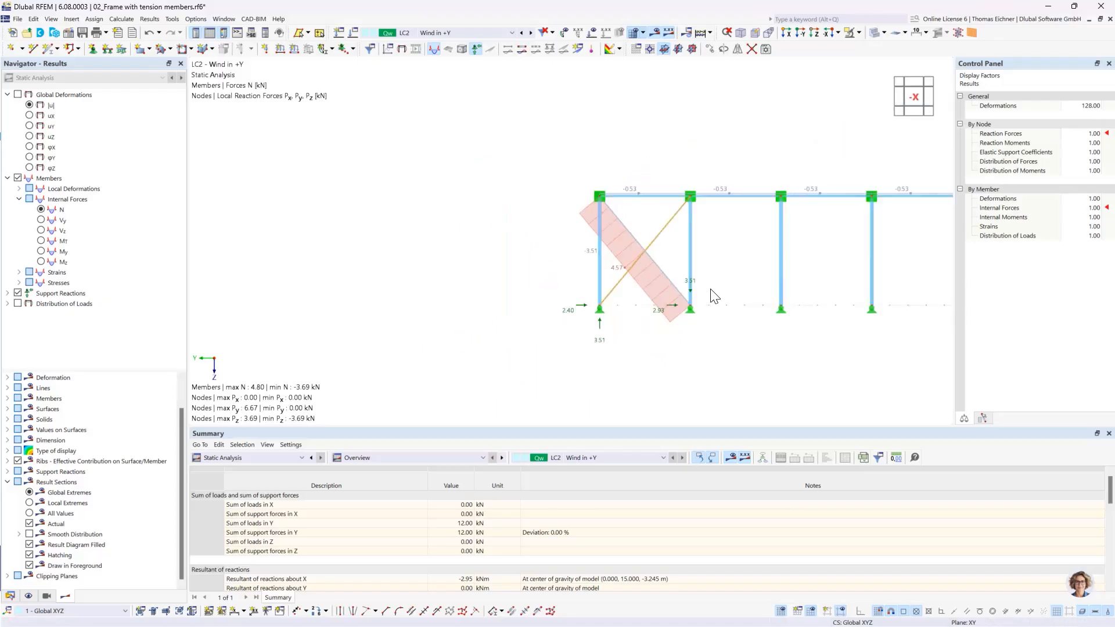
pyautogui.moveTo(705, 249); pyautogui.dragTo(625, 139, button='middle')
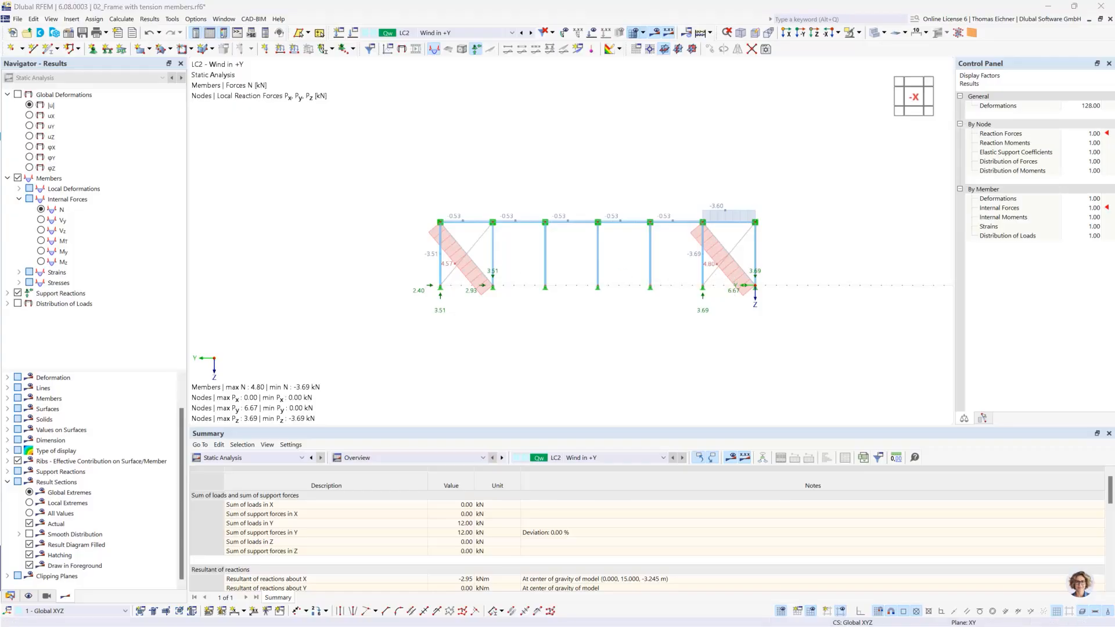
pyautogui.hotkey('alt', 'Tab')
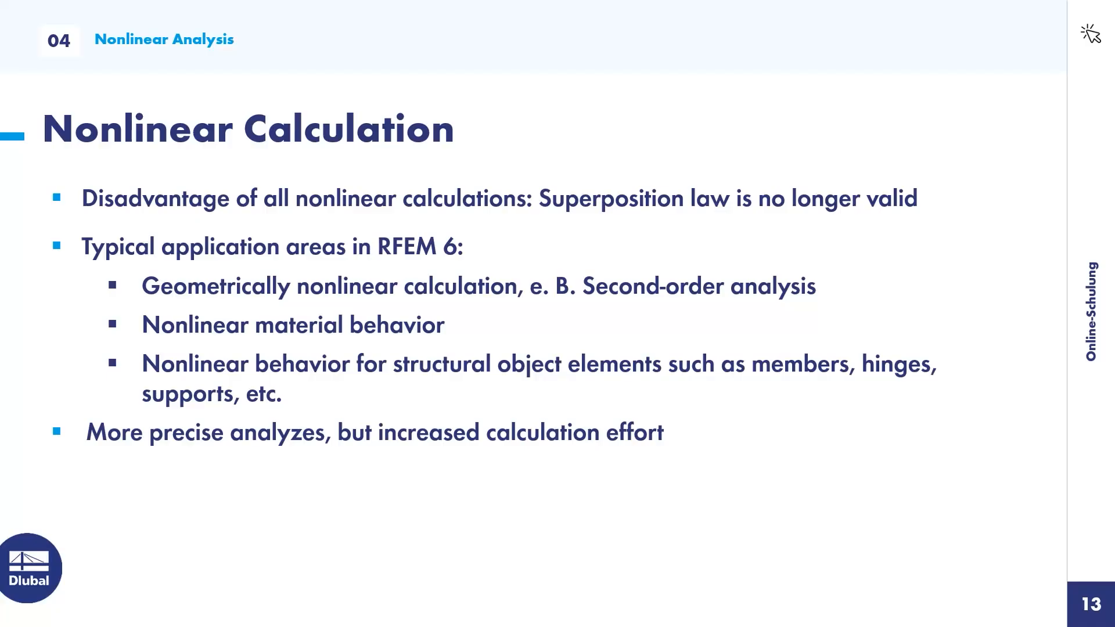
pyautogui.click(526, 270)
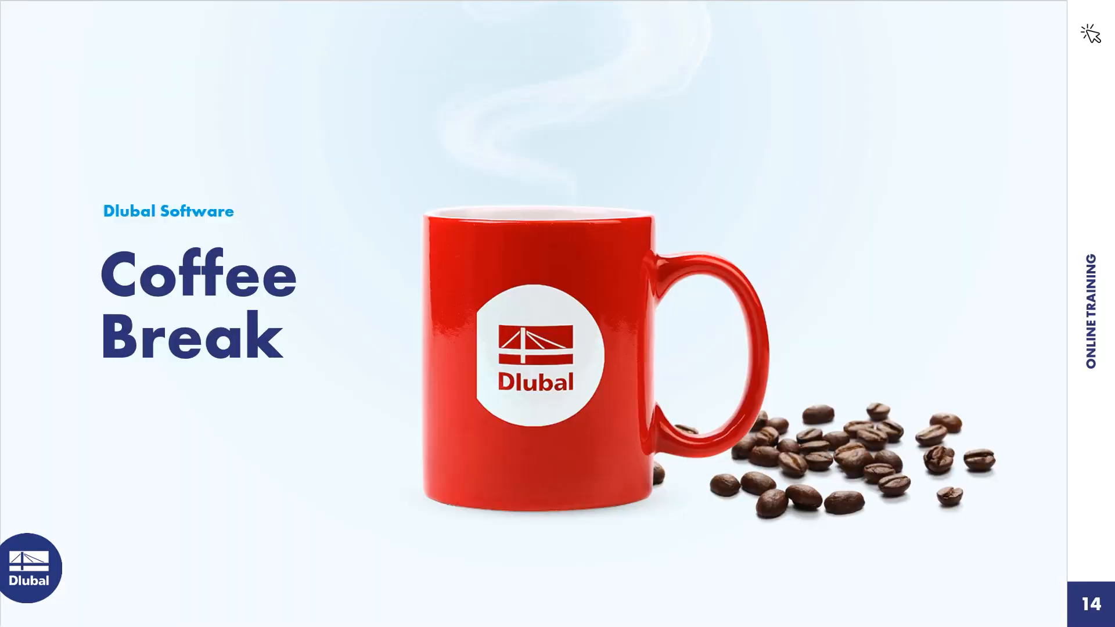
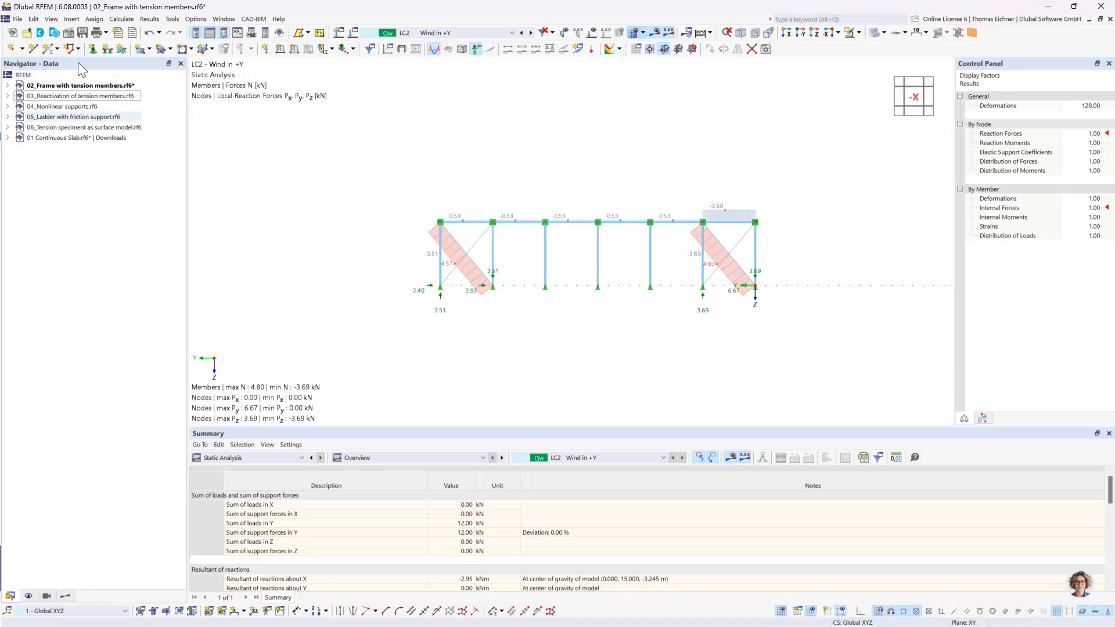
# Switch to the model 03_Reactivation of tension members.rf6 and center the single-bay frame in the view
pyautogui.click(78, 96)
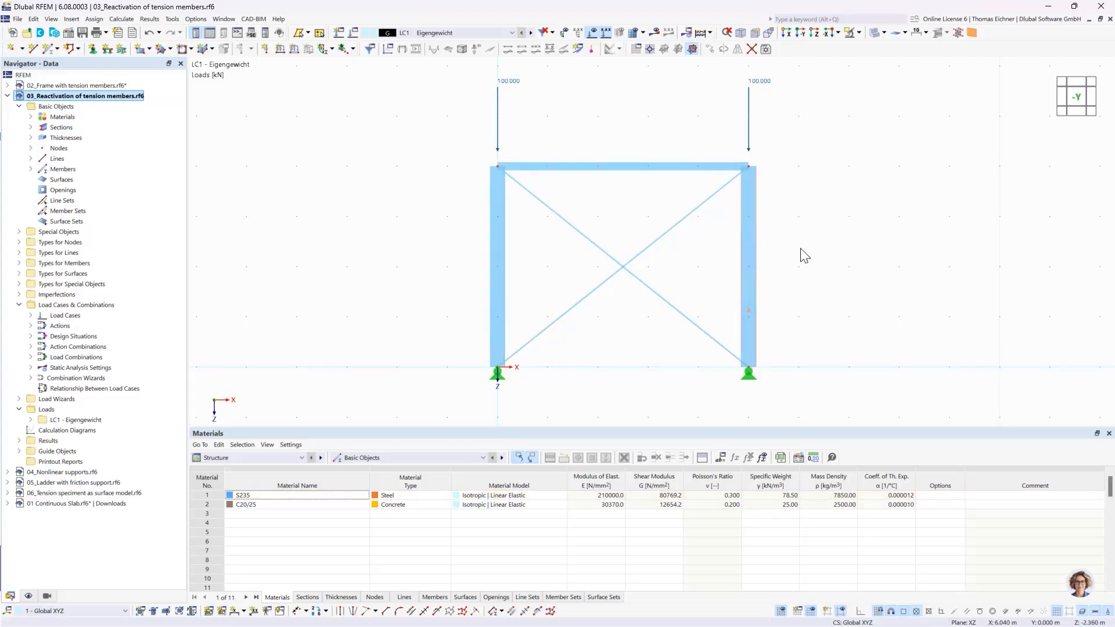
pyautogui.moveTo(789, 262); pyautogui.dragTo(746, 272, button='middle')
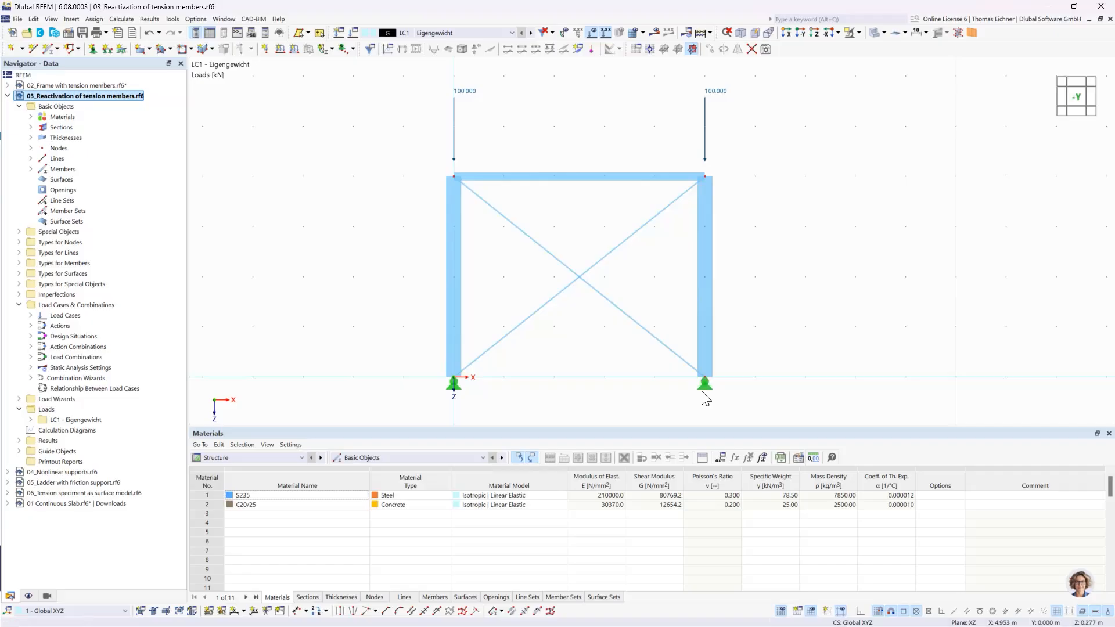
pyautogui.moveTo(705, 390)
# Examine the member type and section of the horizontal top member and of one crossing diagonal, leaving both unchanged
pyautogui.doubleClick(591, 185)
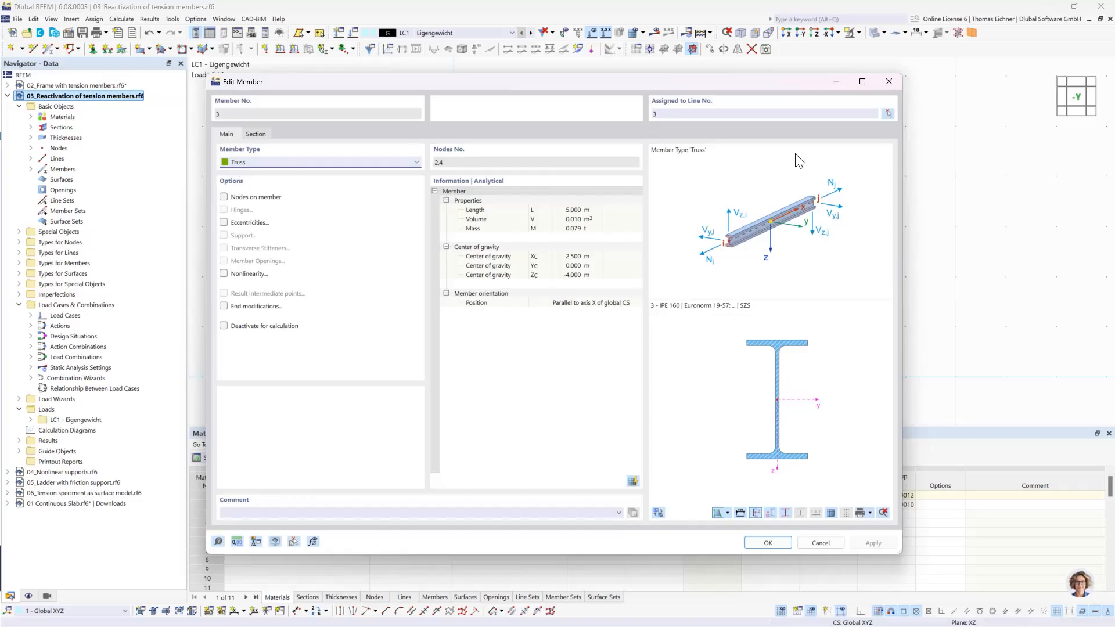
pyautogui.click(888, 81)
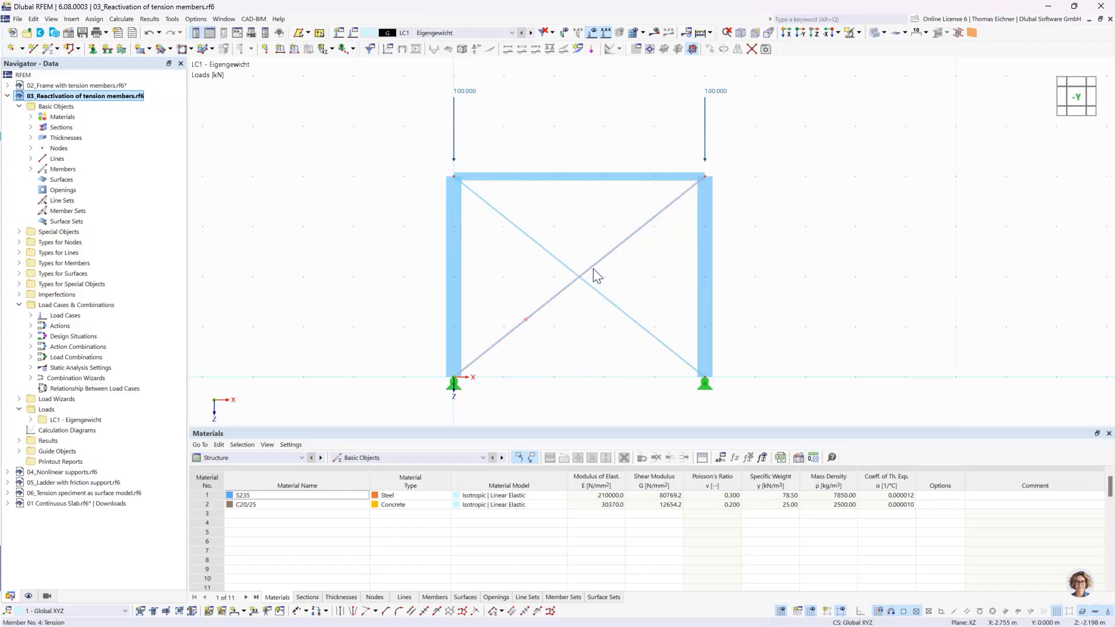
pyautogui.doubleClick(517, 324)
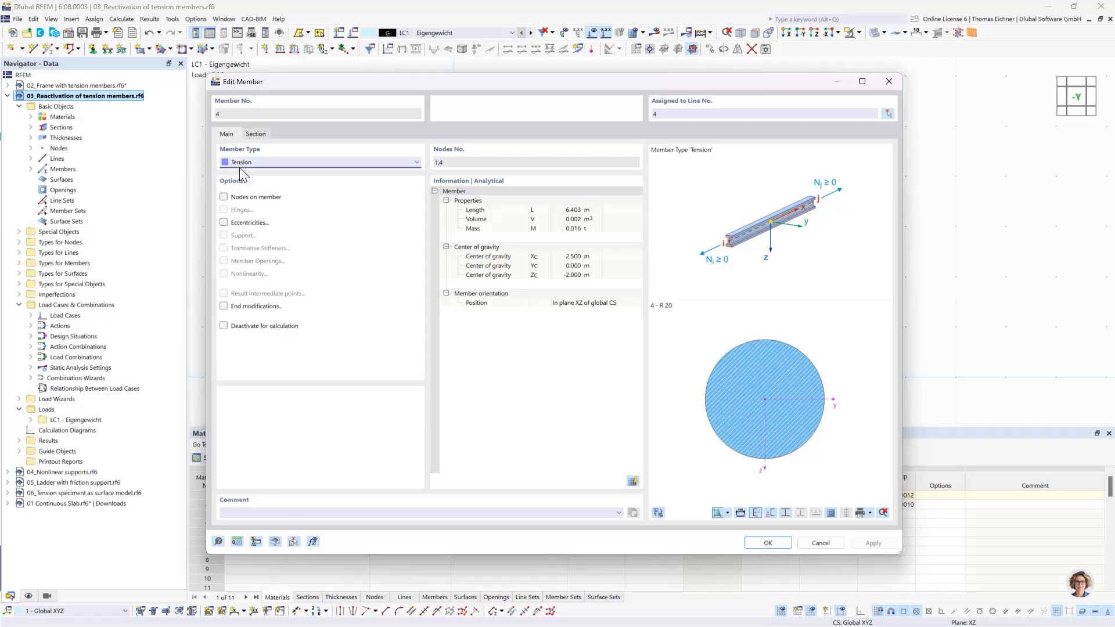
pyautogui.click(889, 82)
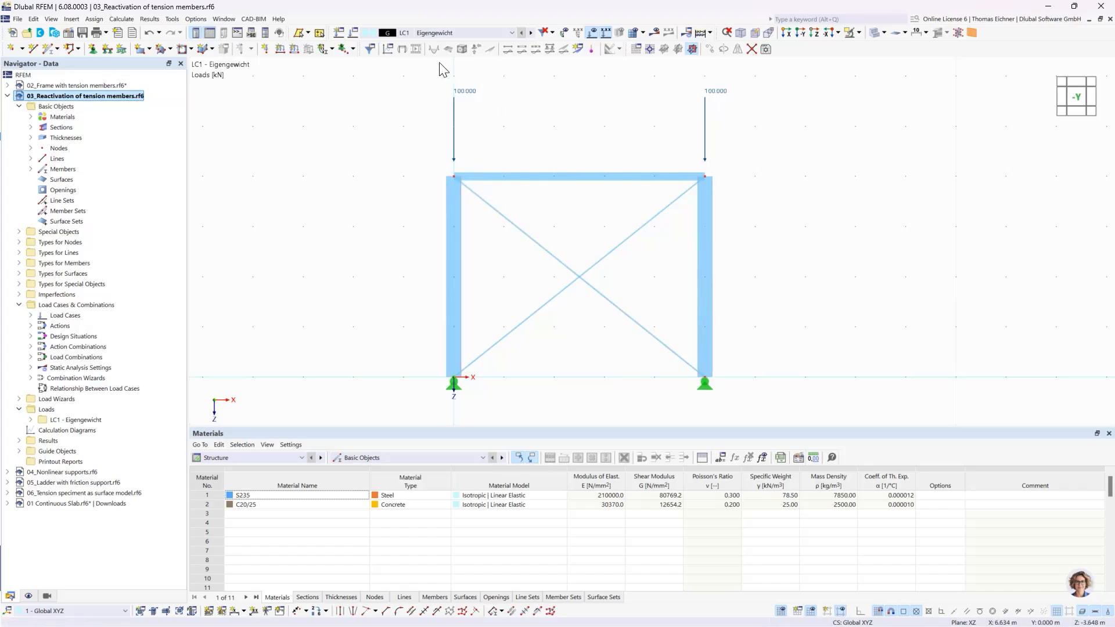
# Calculate load case LC1 with the geometrically linear static analysis settings SA1
pyautogui.click(413, 33)
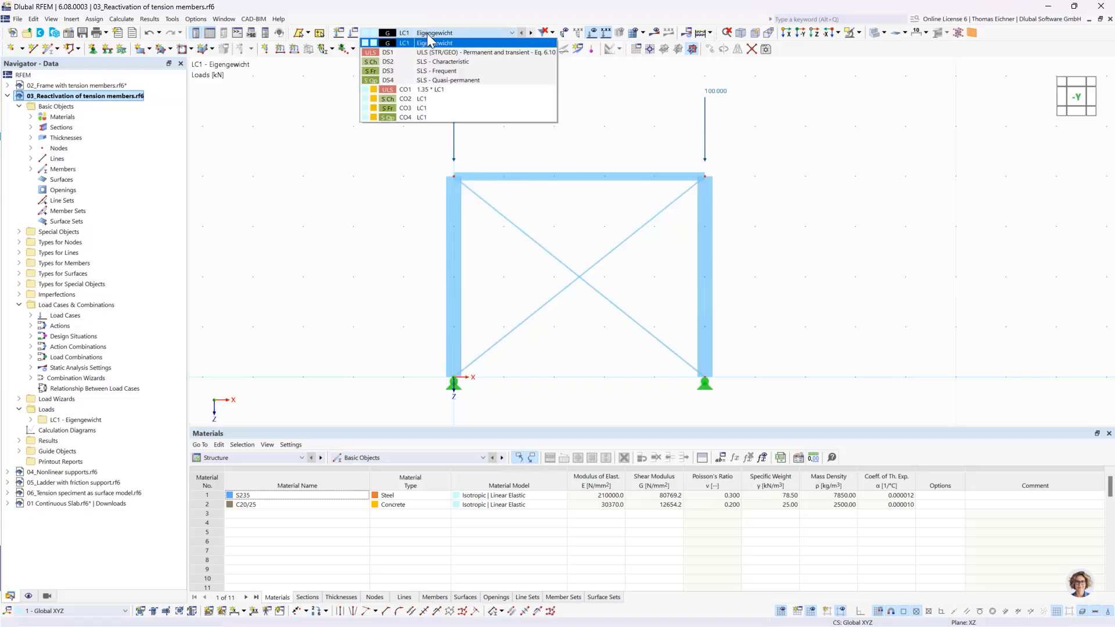
pyautogui.click(427, 34)
pyautogui.click(353, 36)
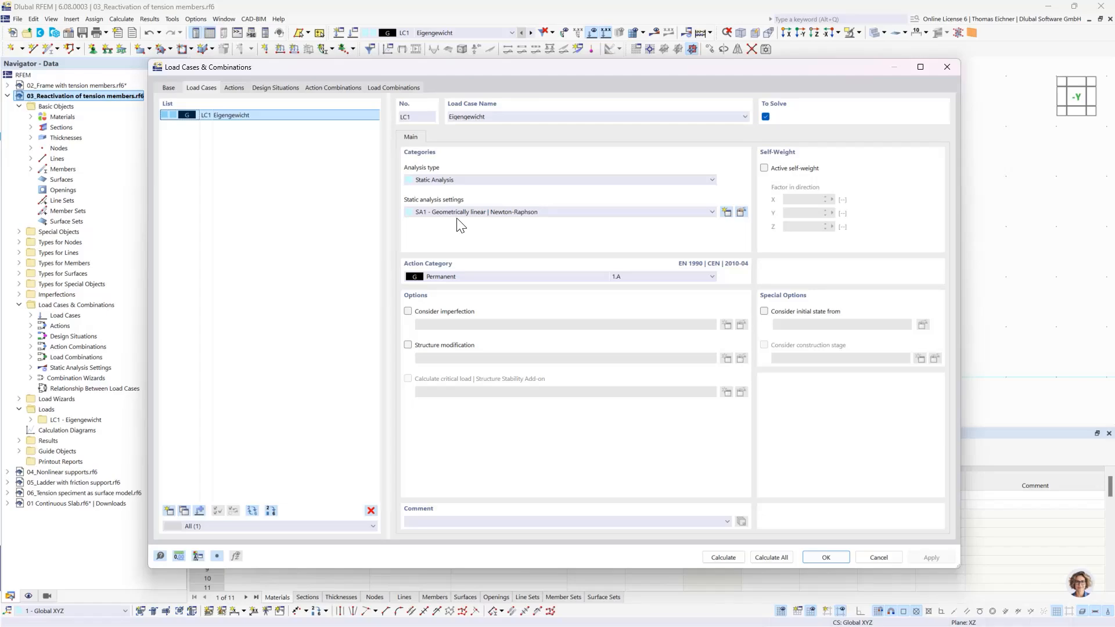
pyautogui.click(731, 562)
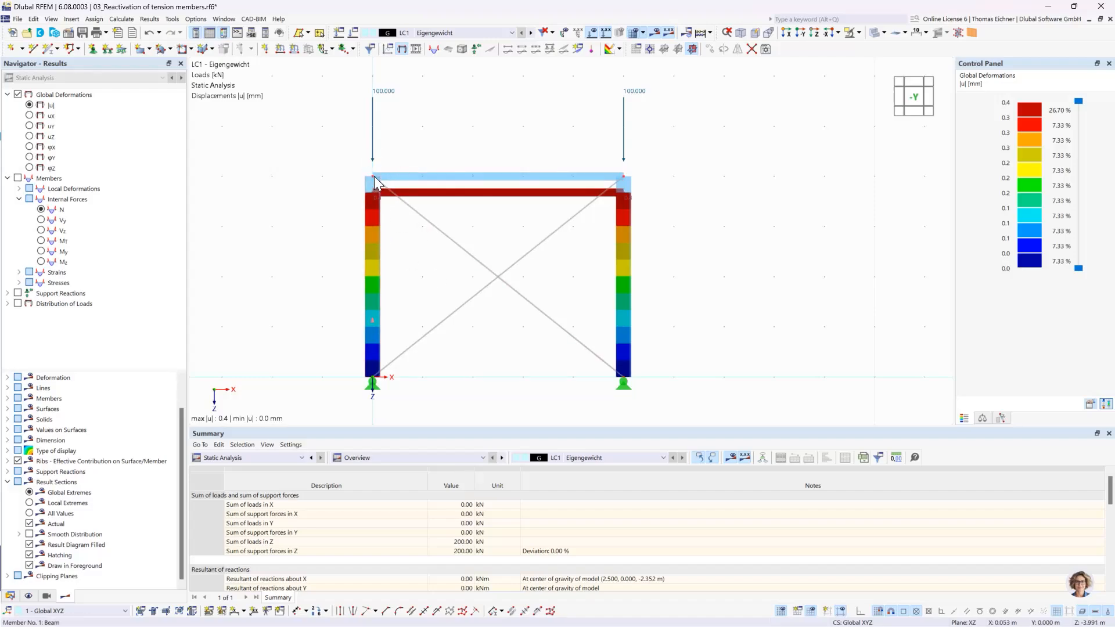
# Assign the second-order (P-Δ) static analysis settings SA2 with the Picard method to load case LC1
pyautogui.click(354, 34)
pyautogui.click(516, 212)
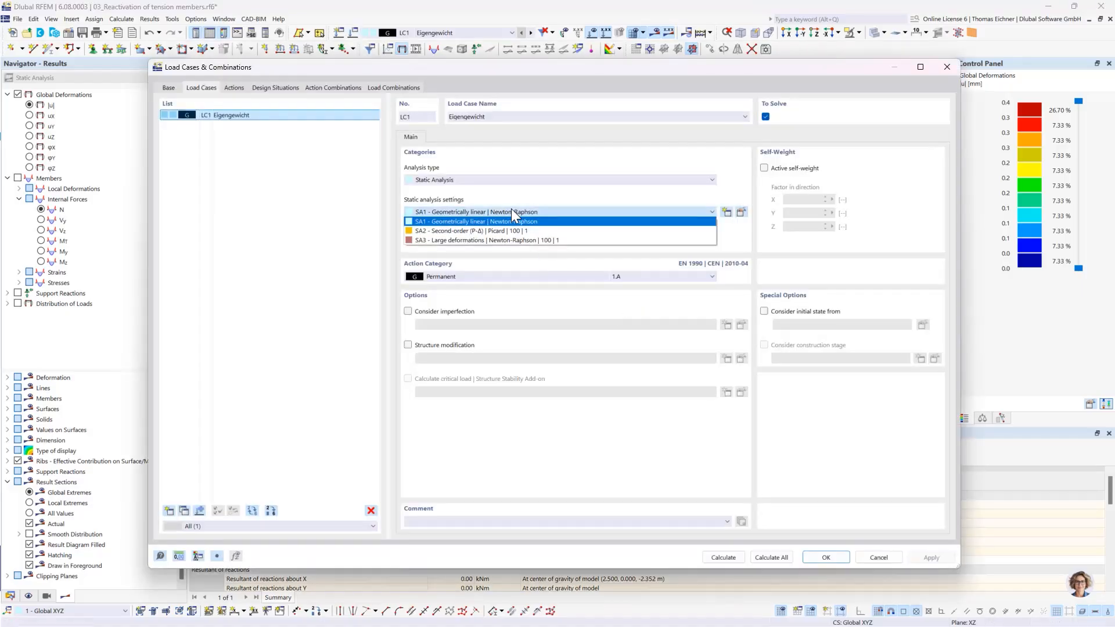
pyautogui.click(442, 229)
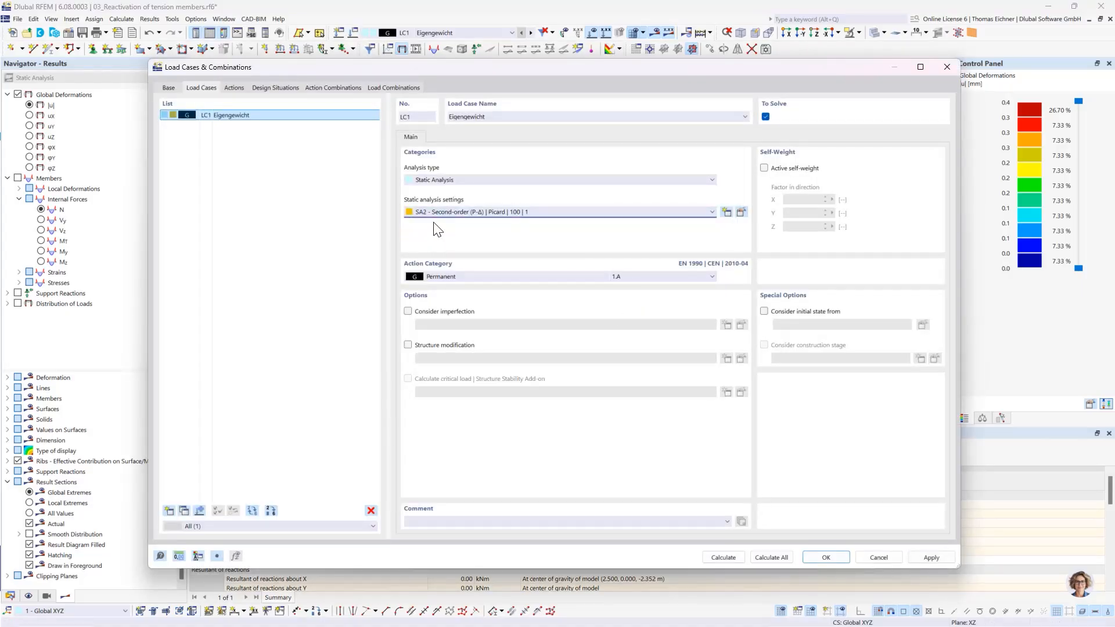
pyautogui.click(821, 556)
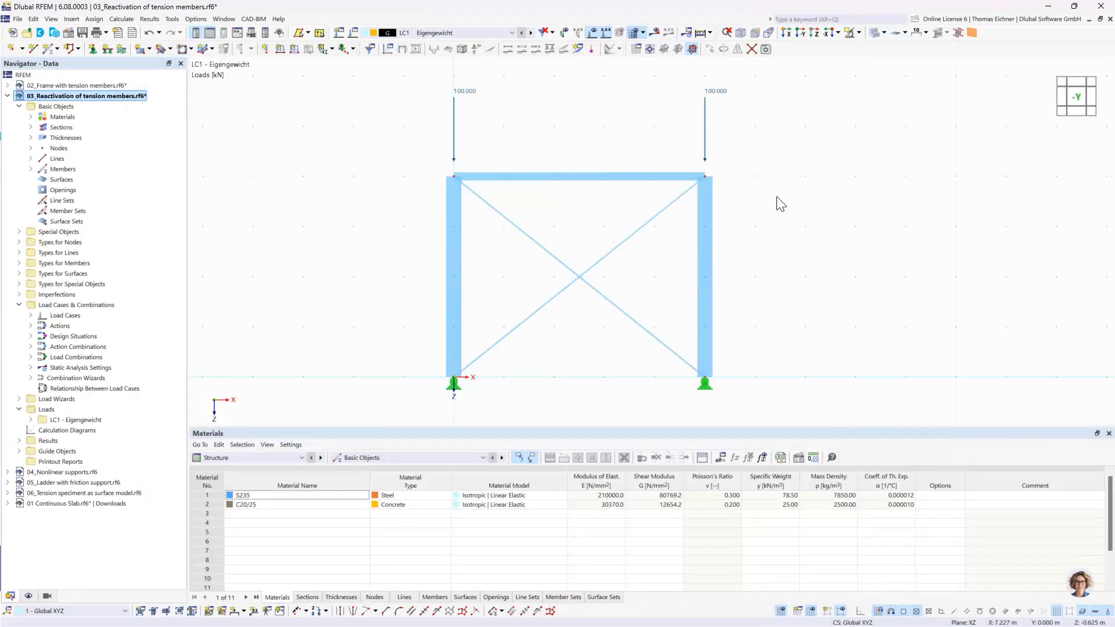
# Try to calculate LC1 with the second-order settings and examine the listed calculation error, its node and the crossing diagonals
pyautogui.click(655, 33)
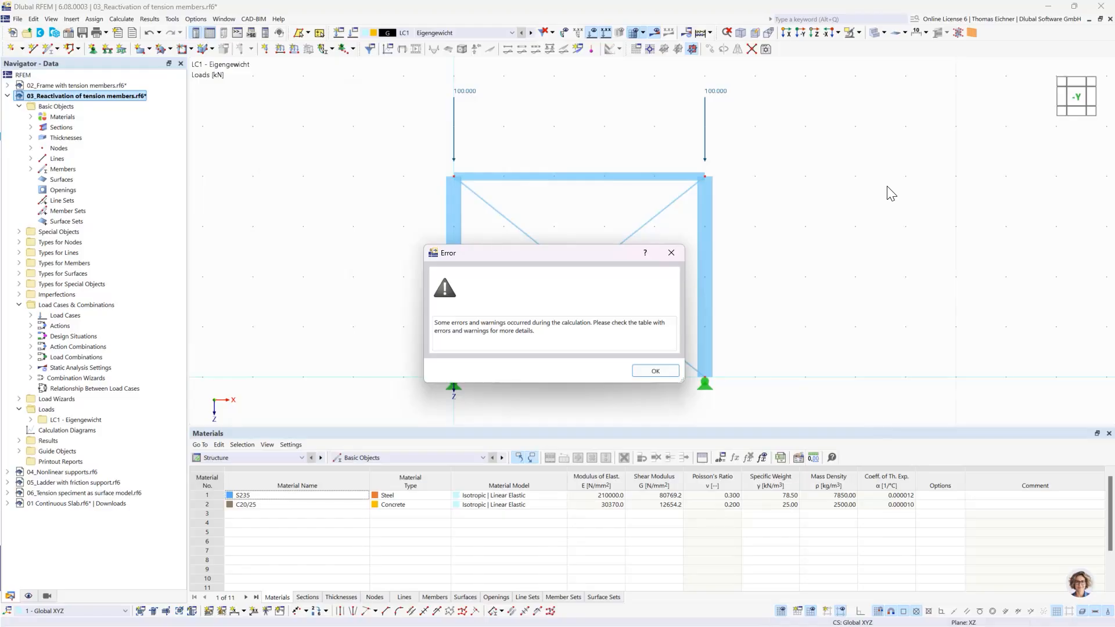
pyautogui.click(645, 372)
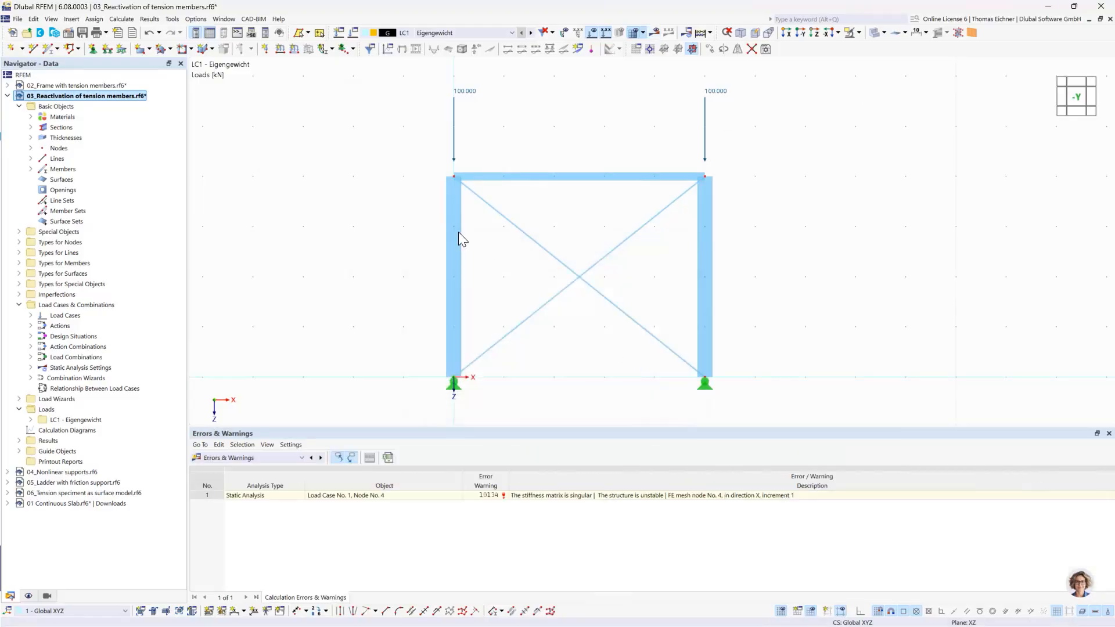
pyautogui.click(534, 499)
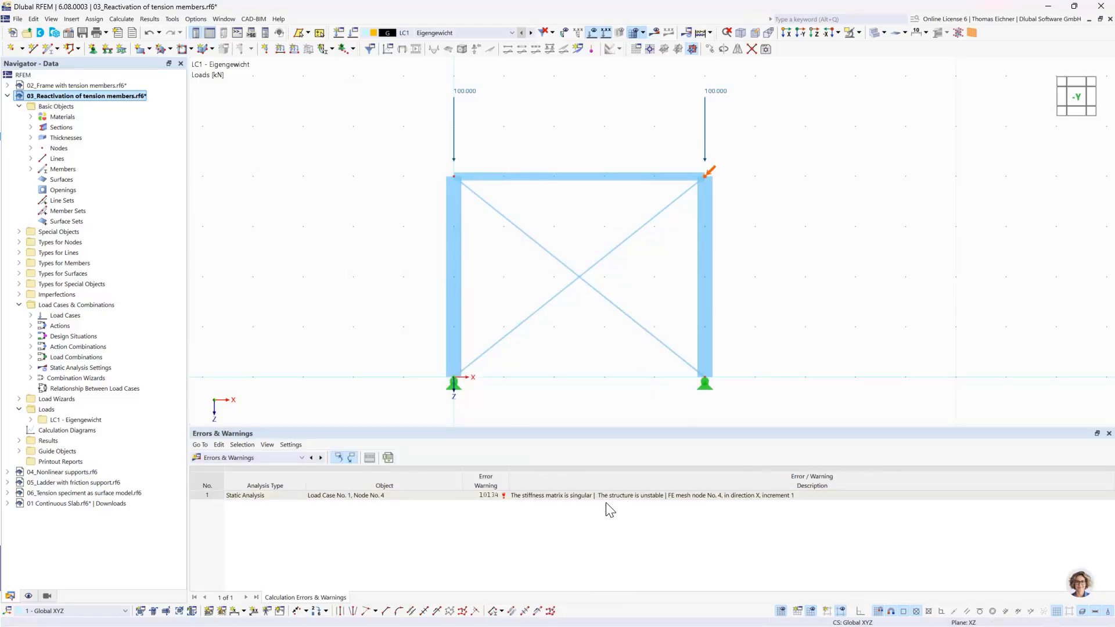
pyautogui.click(566, 495)
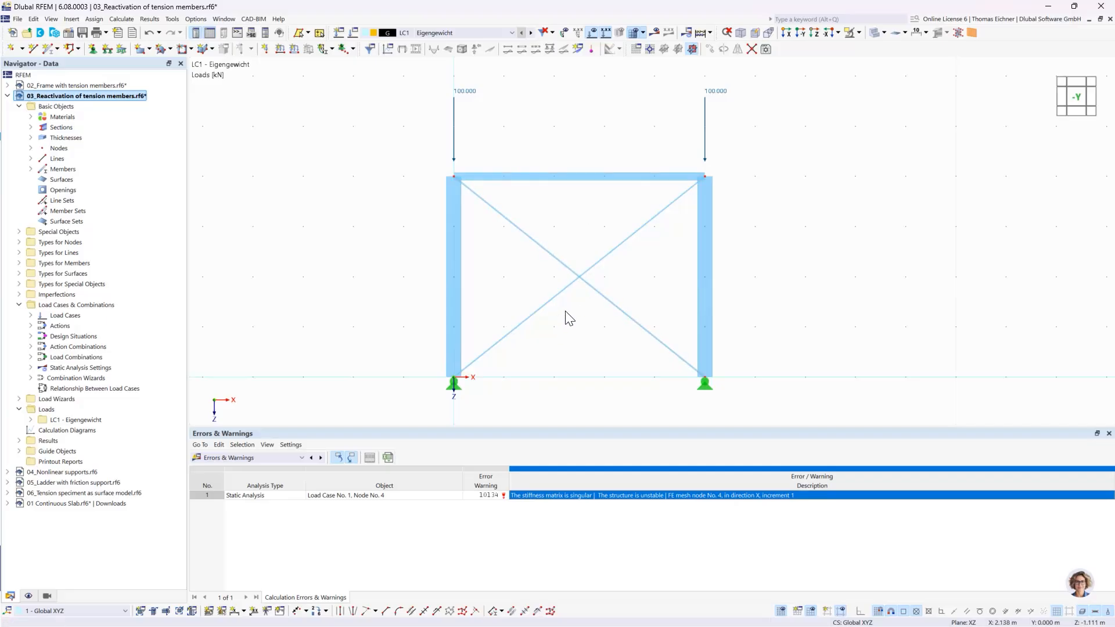
pyautogui.click(579, 279)
pyautogui.click(604, 262)
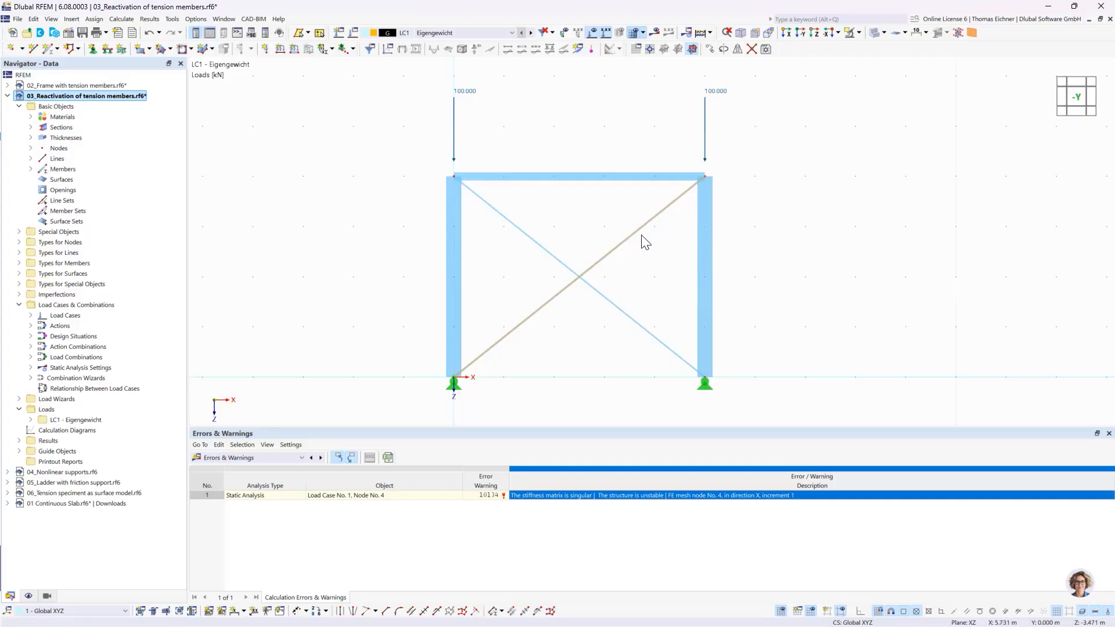
pyautogui.moveTo(631, 241)
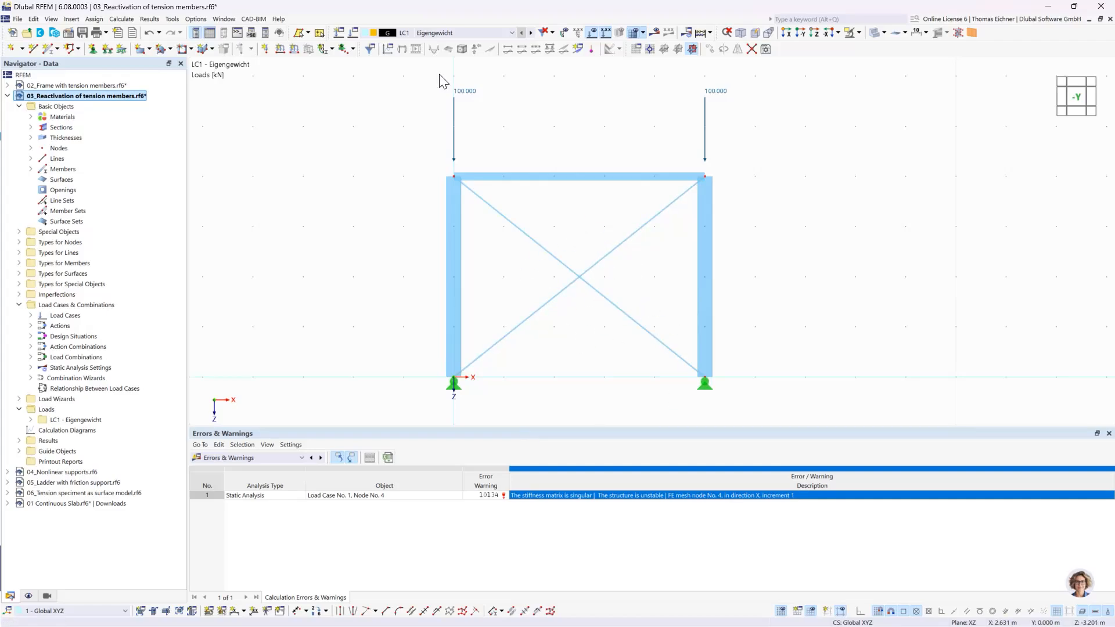
# Enable exceptional handling in SA2's reactivation settings, with failing members removed individually during successive iterations
pyautogui.click(353, 32)
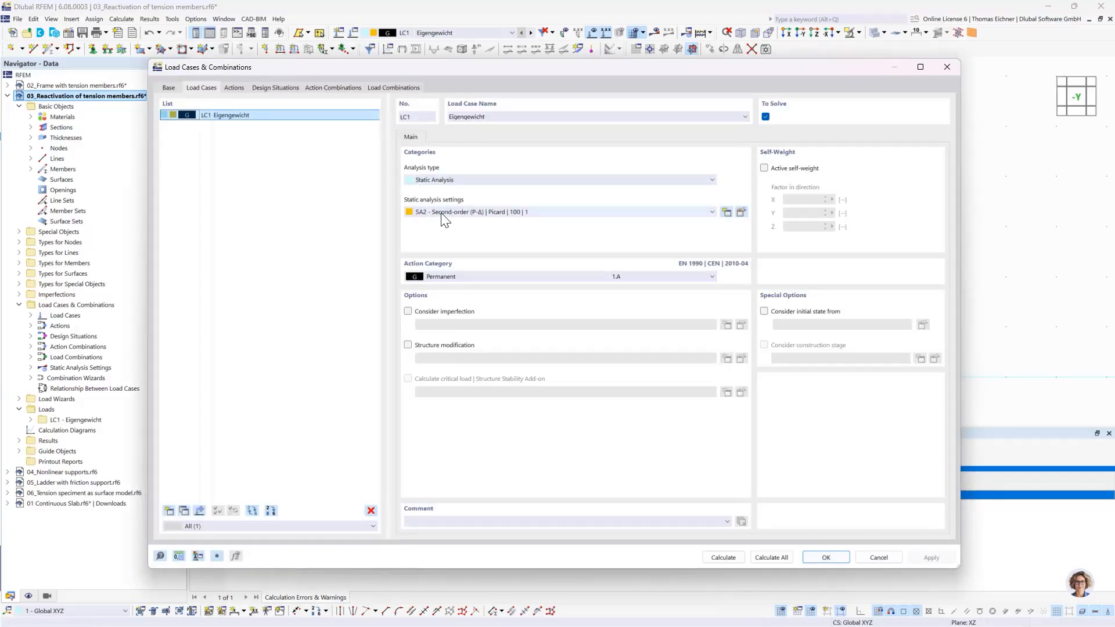
pyautogui.click(741, 213)
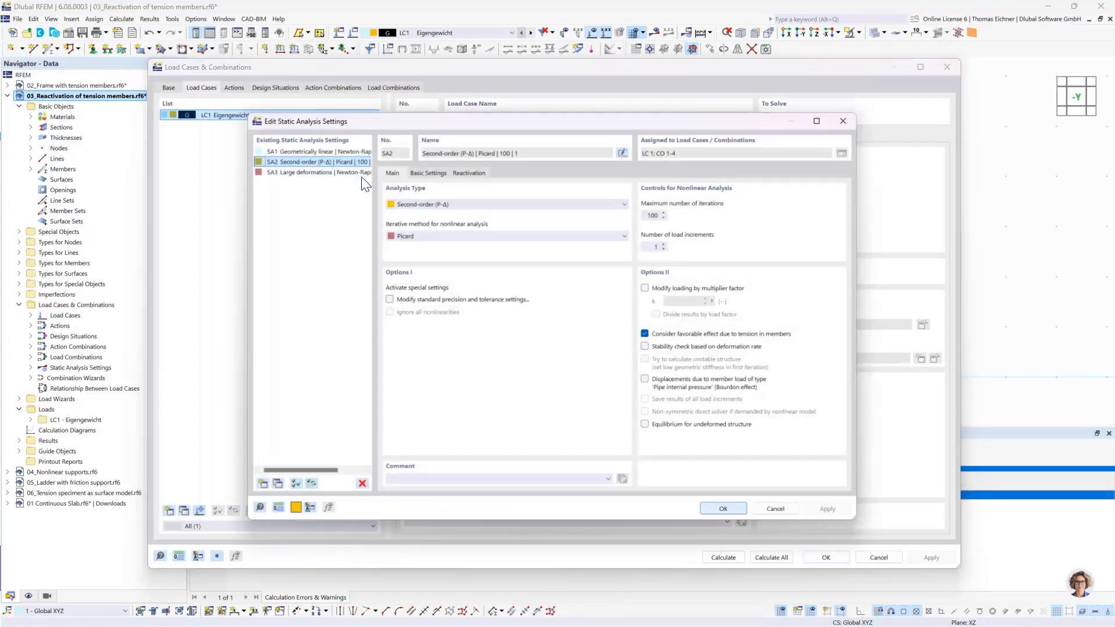
pyautogui.click(460, 171)
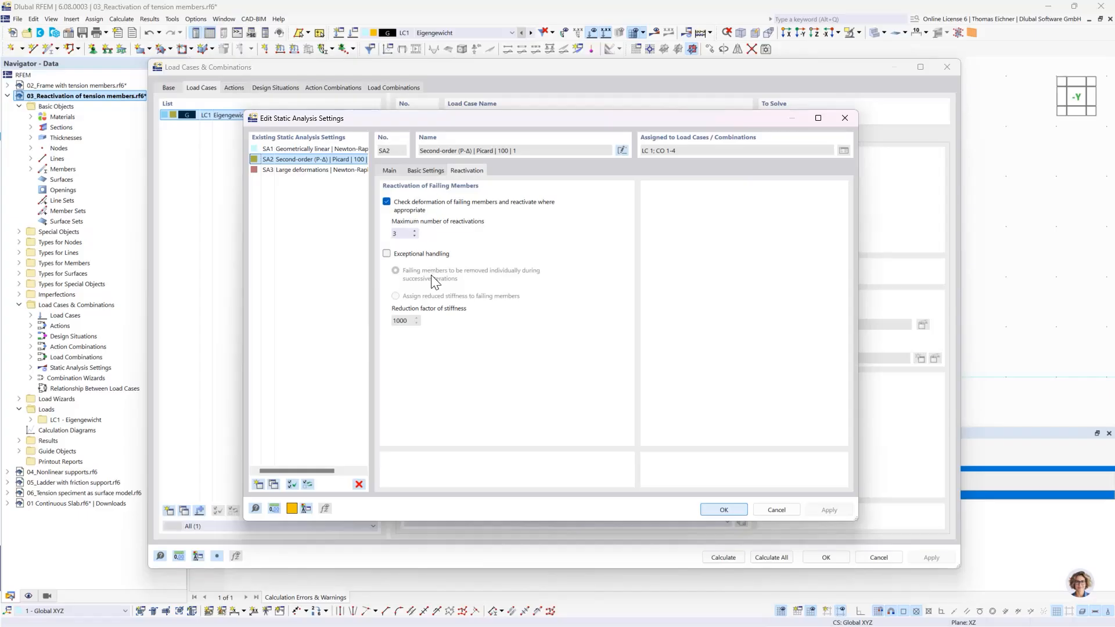
pyautogui.click(386, 254)
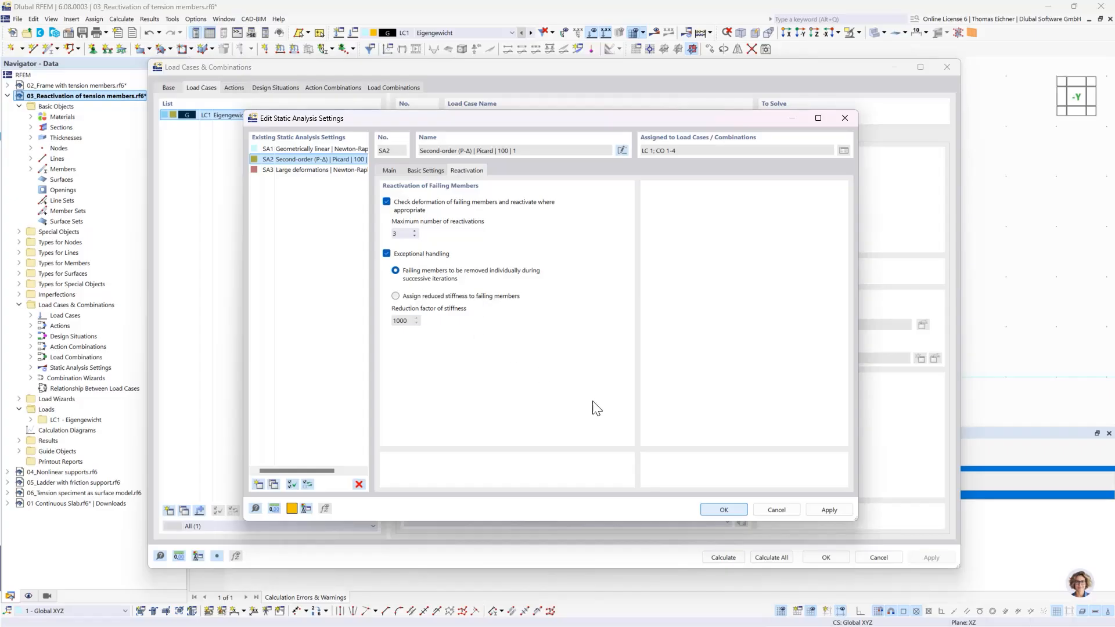
pyautogui.click(719, 510)
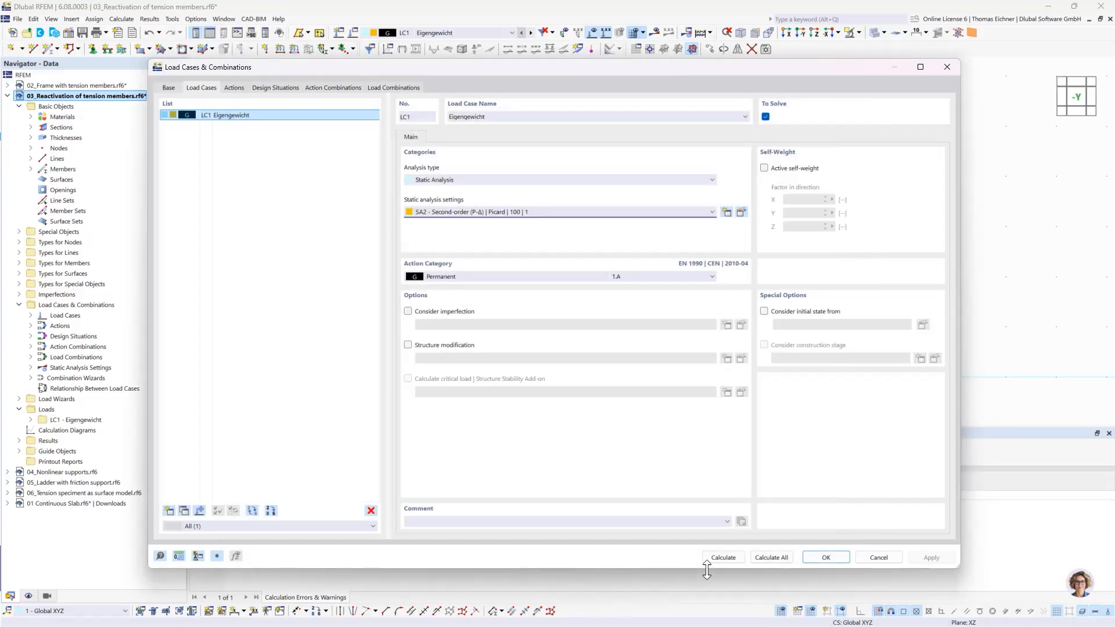
# Calculate LC1 and compare the frame's member axial forces N with its total displacements |u|
pyautogui.click(719, 559)
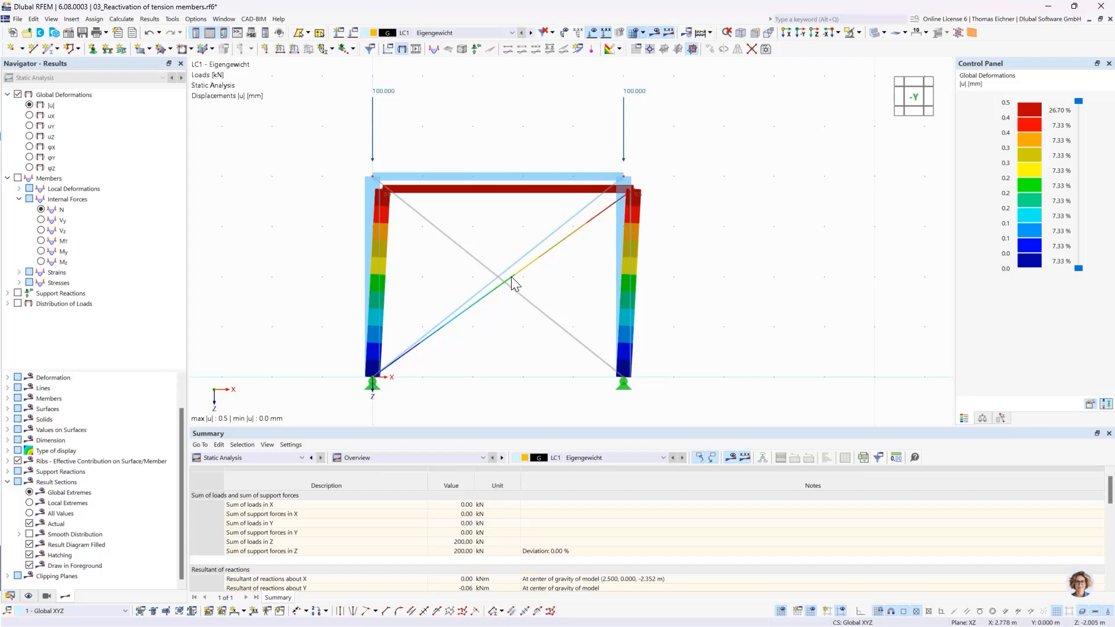
pyautogui.click(42, 210)
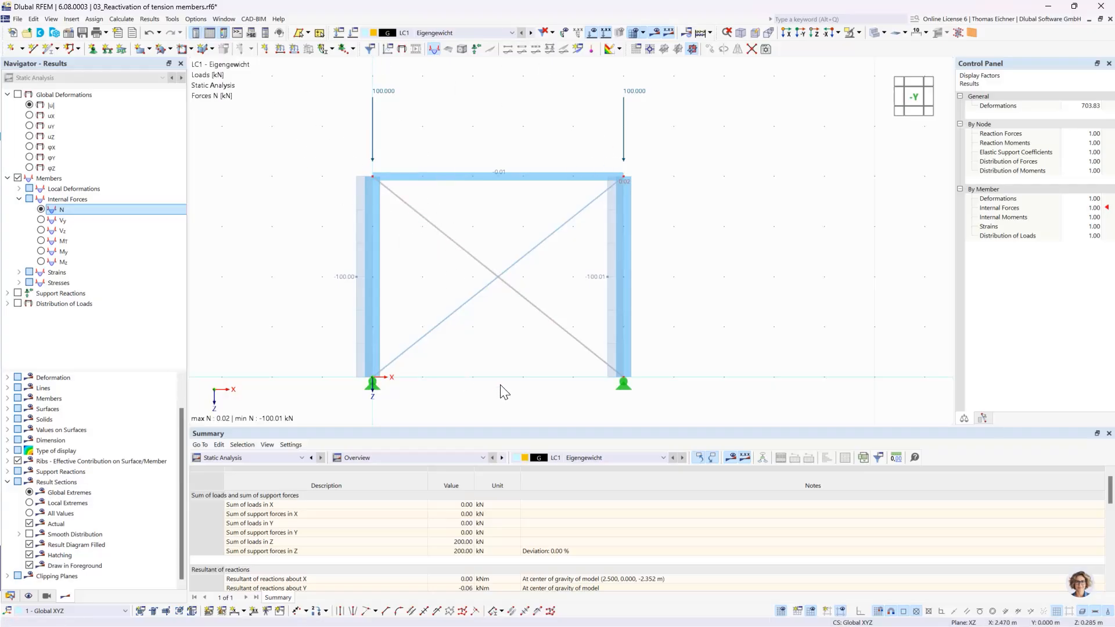
pyautogui.click(32, 107)
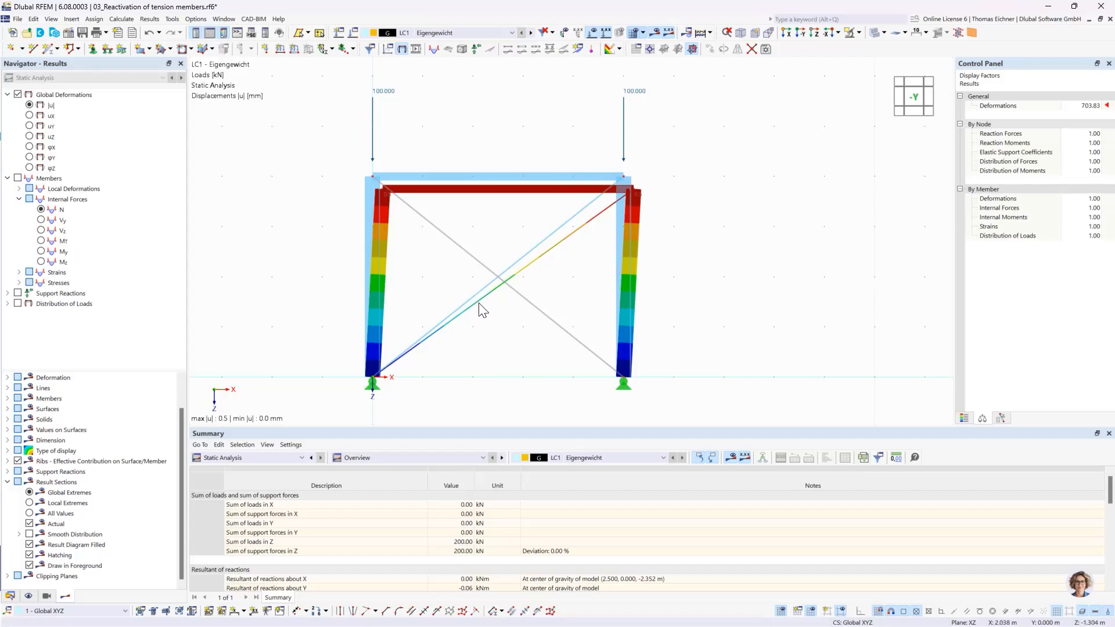
# Review the reactivation options for failing members in LC1's SA2 analysis settings, leaving them unchanged
pyautogui.click(355, 33)
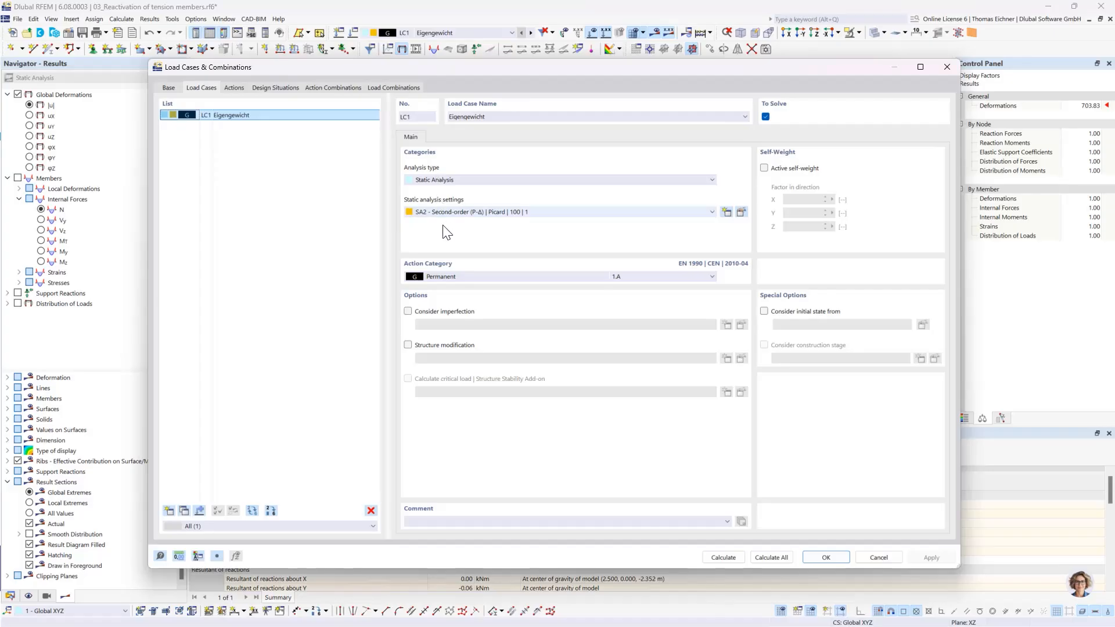
pyautogui.click(741, 212)
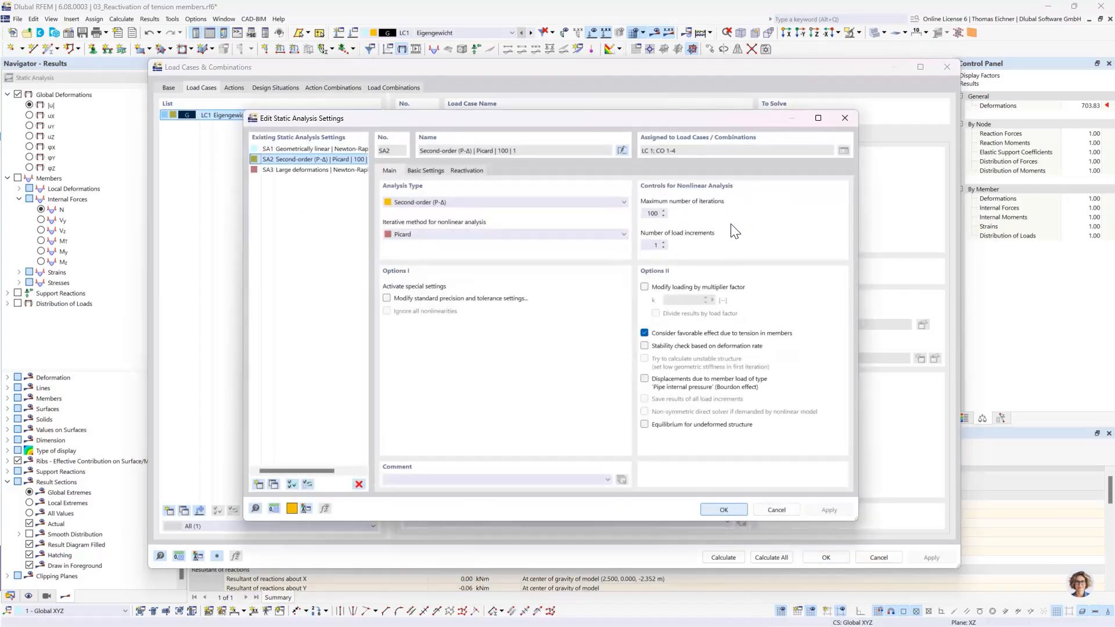
pyautogui.moveTo(508, 119); pyautogui.dragTo(501, 180)
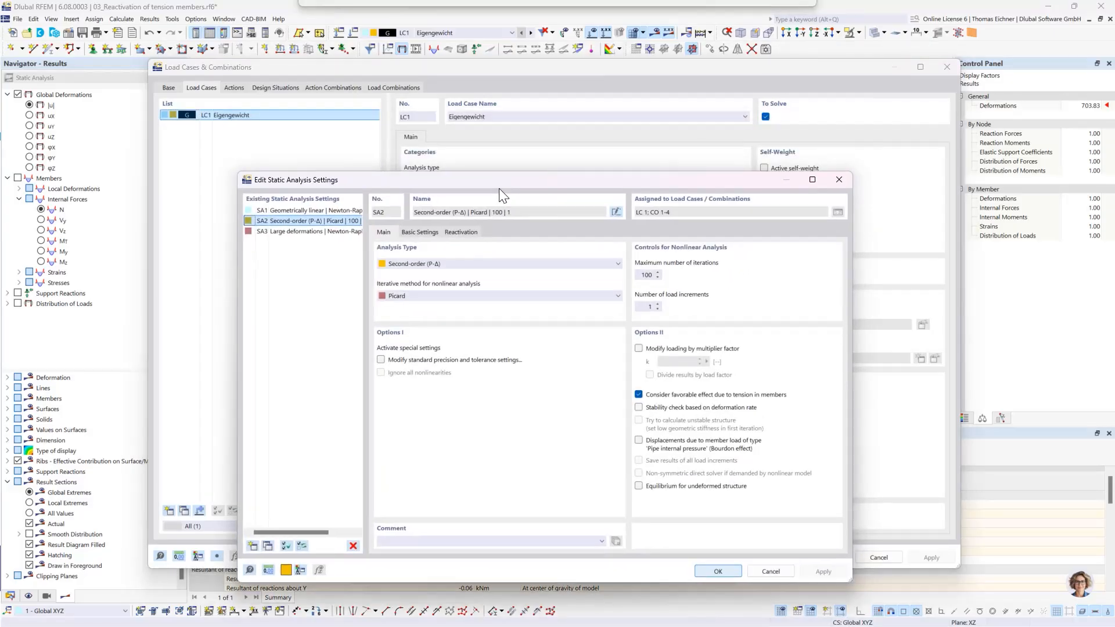
pyautogui.click(460, 232)
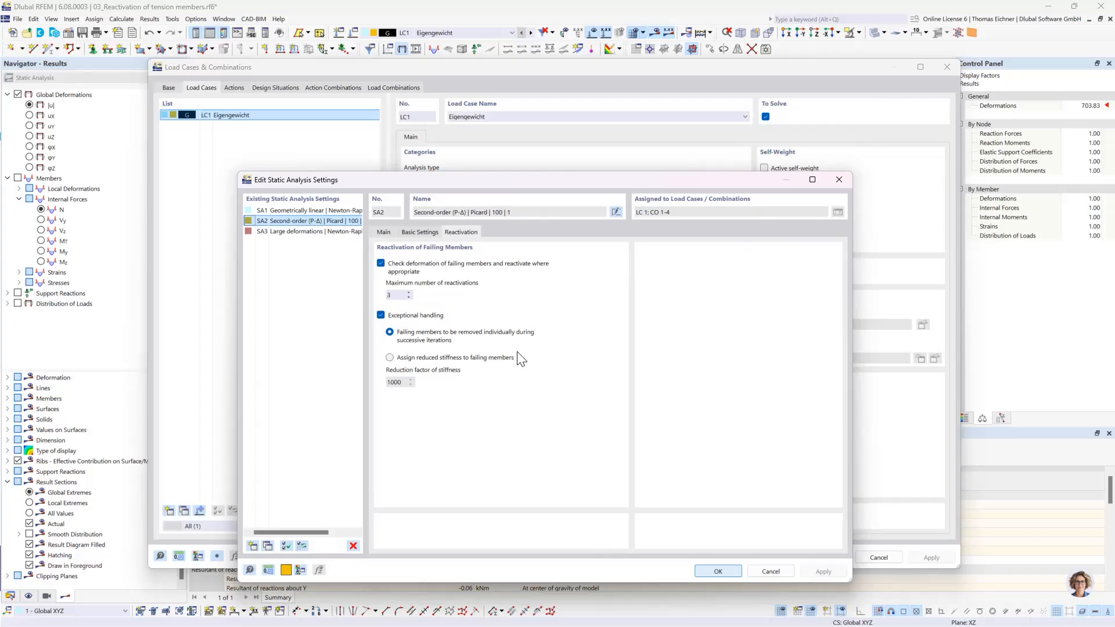
pyautogui.click(718, 571)
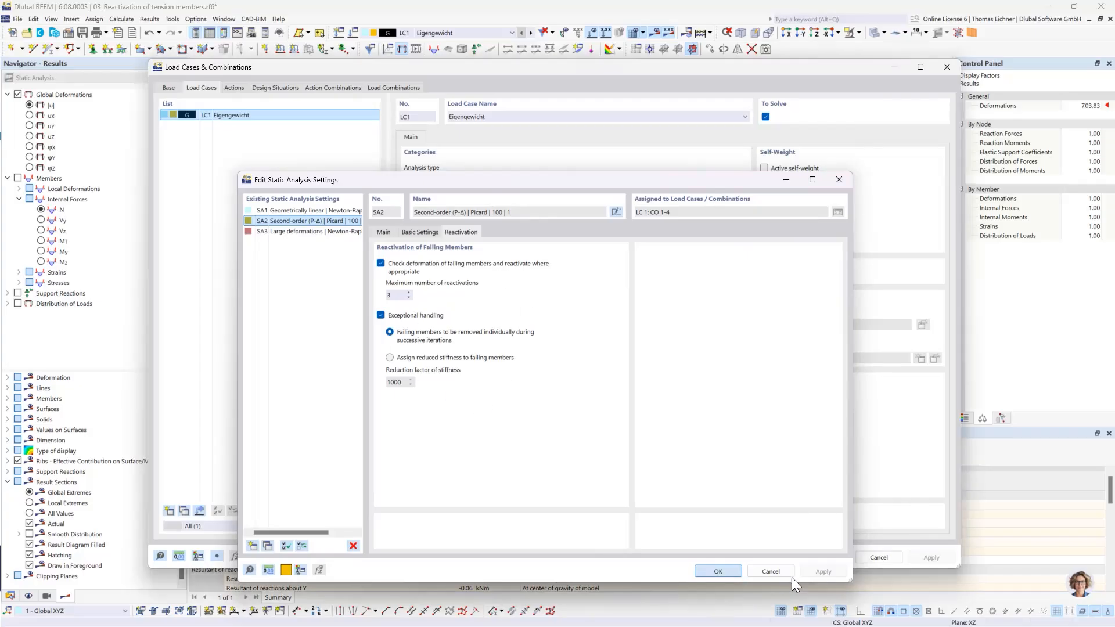
pyautogui.click(827, 558)
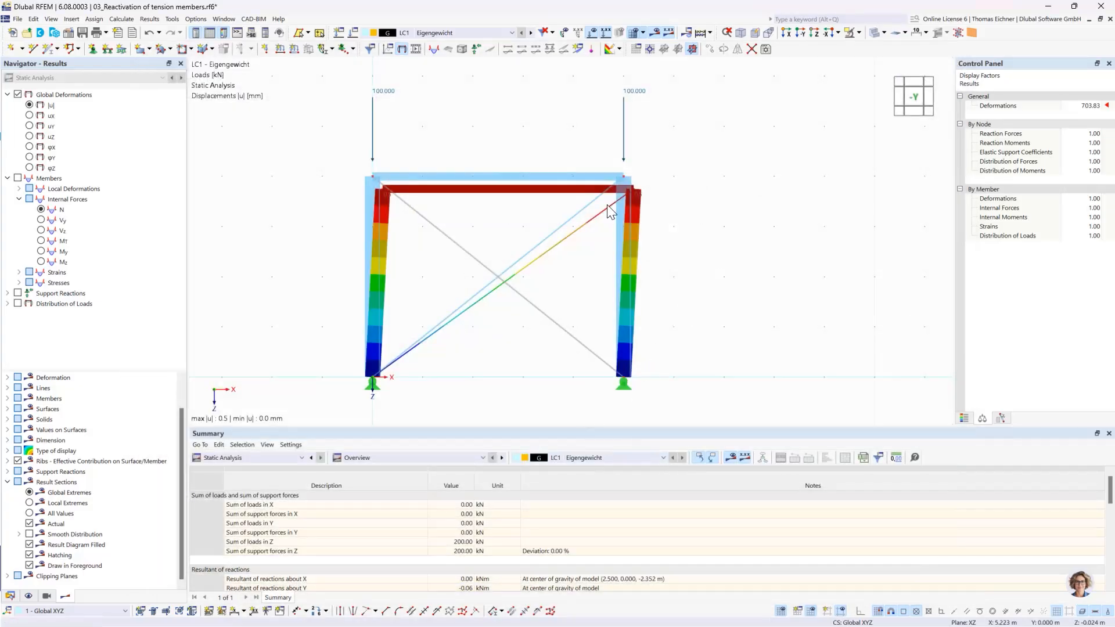
# Collapse the reactivation model in the project data and switch to the model 04_Nonlinear supports.rf6
pyautogui.click(10, 596)
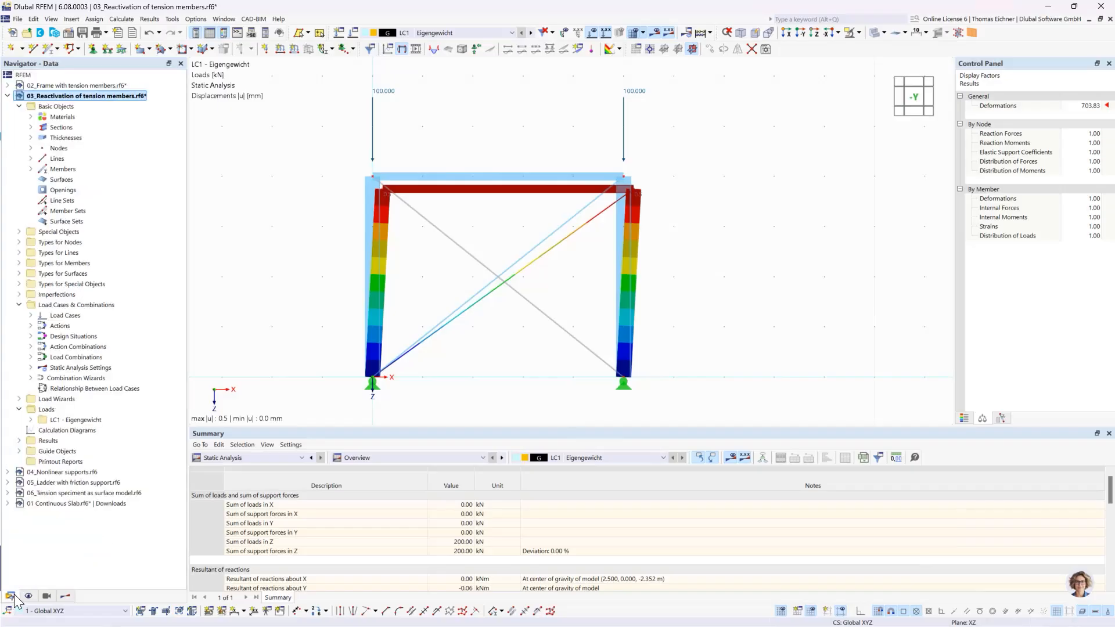
pyautogui.click(7, 95)
pyautogui.doubleClick(61, 106)
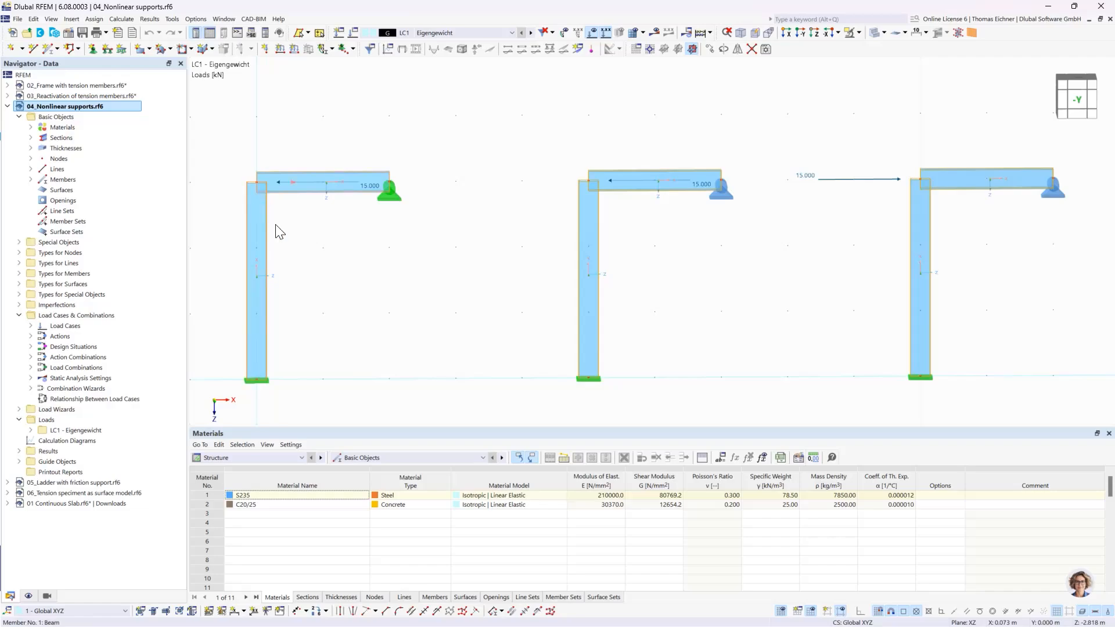
# Examine the beam-end support and the horizontal nodal load on the first of the three frames
pyautogui.click(388, 193)
pyautogui.click(285, 363)
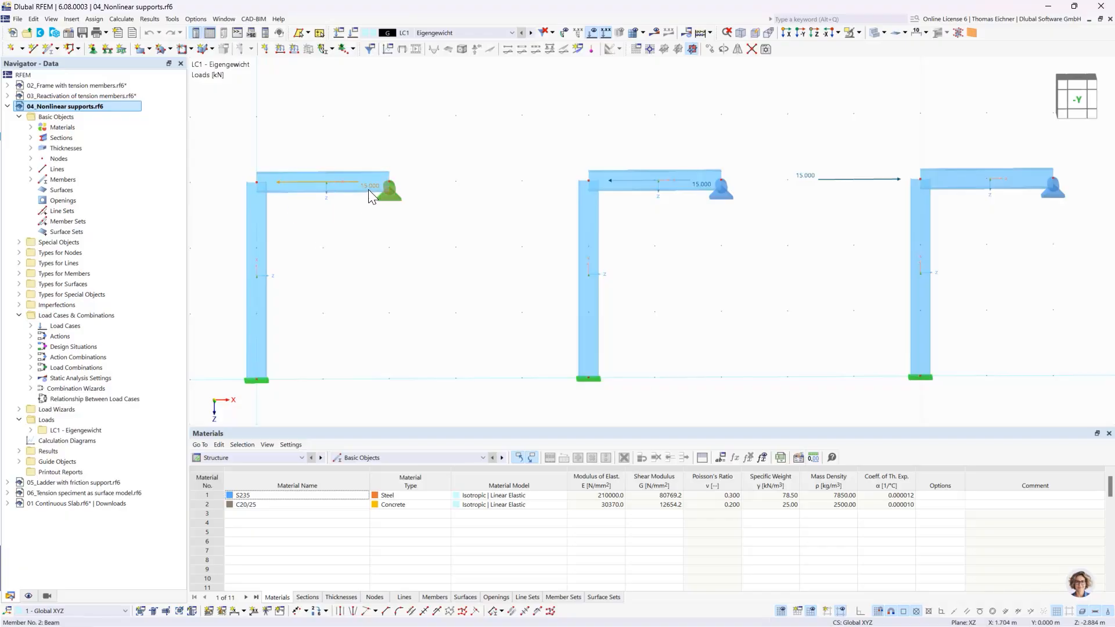
pyautogui.moveTo(368, 190)
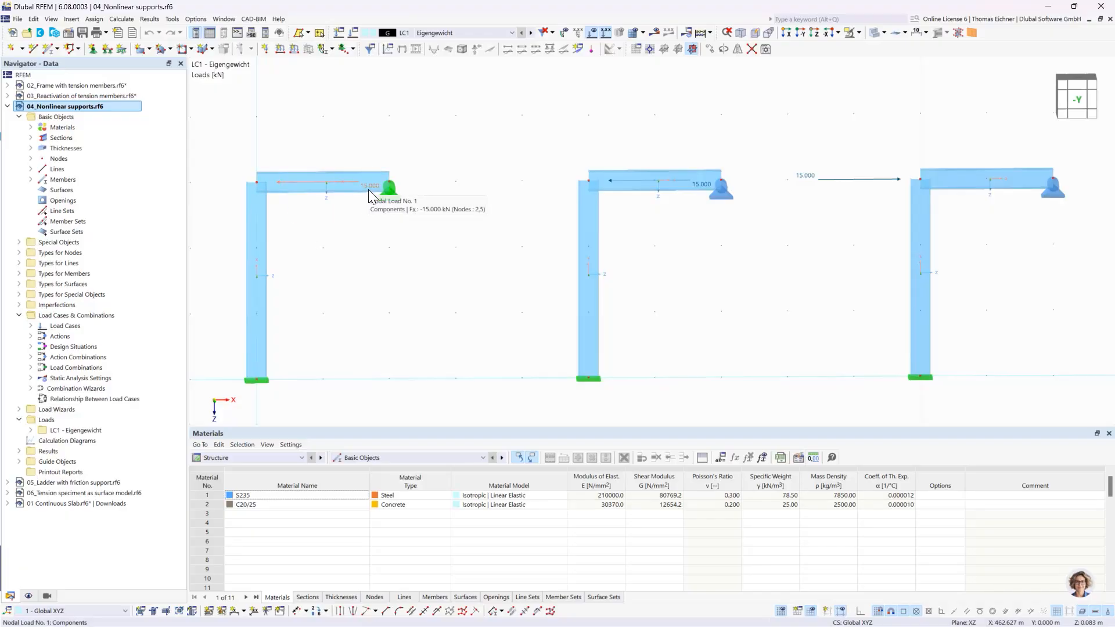
pyautogui.click(368, 190)
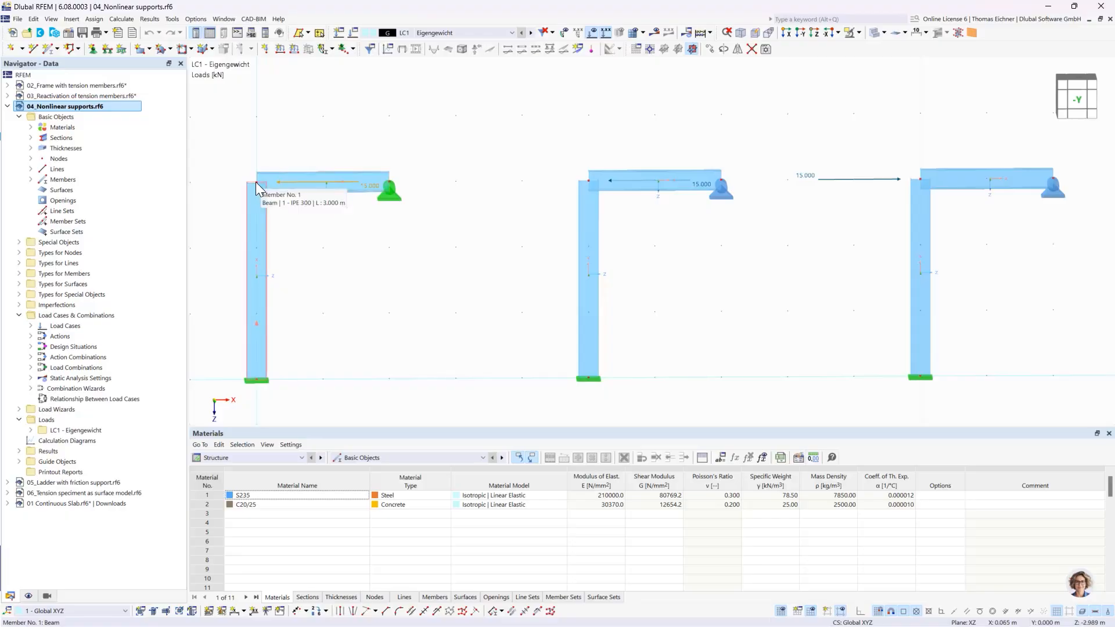
pyautogui.moveTo(343, 281); pyautogui.dragTo(386, 279, button='middle')
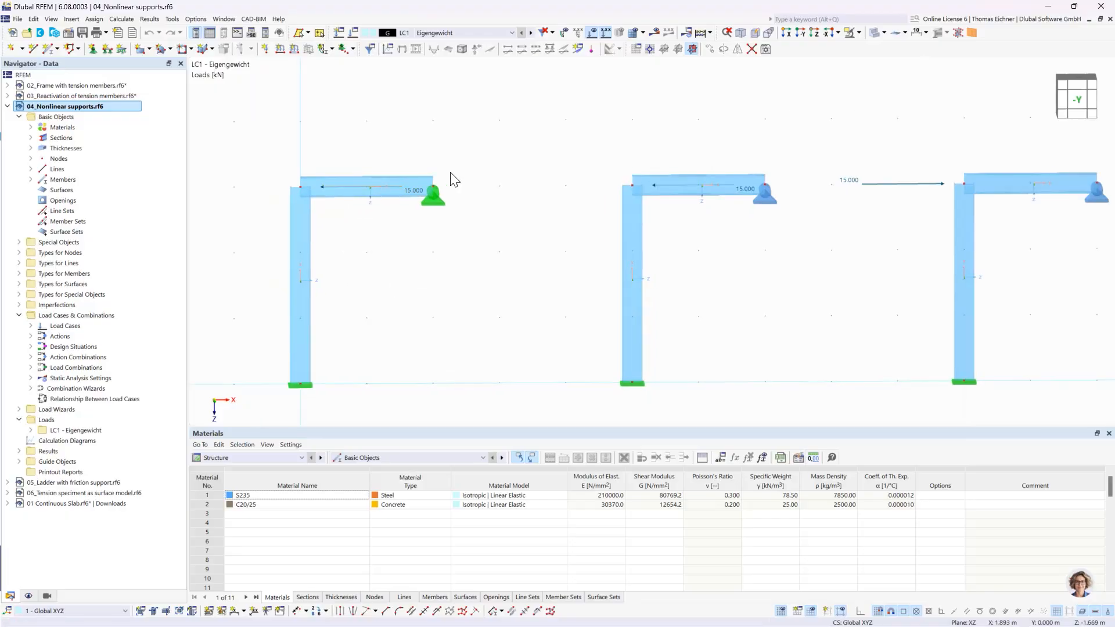
pyautogui.click(437, 196)
pyautogui.click(408, 291)
# Open the nodal support definition assigned to the beam end of the middle frame
pyautogui.moveTo(689, 284); pyautogui.dragTo(761, 284, button='middle')
pyautogui.click(734, 194)
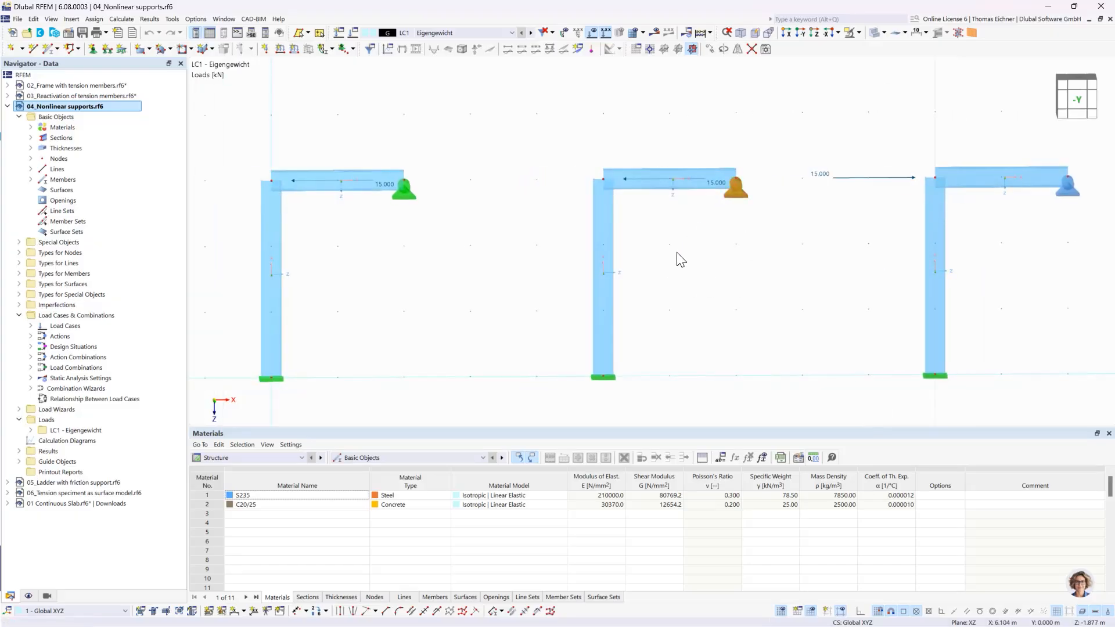
pyautogui.doubleClick(739, 193)
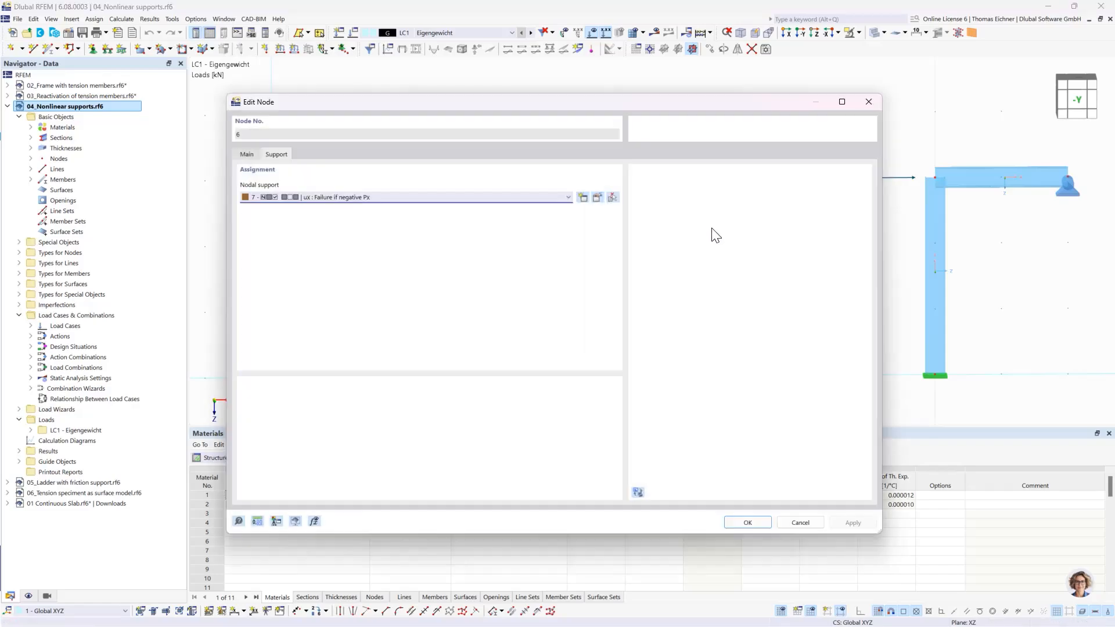
pyautogui.click(597, 198)
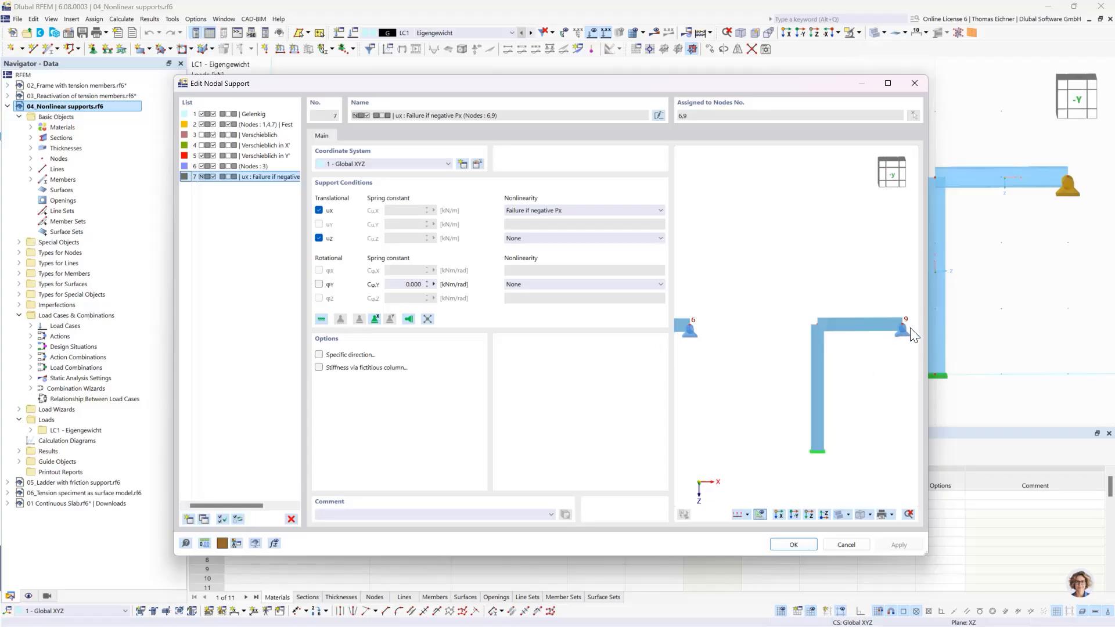
# Review the ux nonlinearity of the nodal support shared by the middle and third frames, and close its definition without changes
pyautogui.moveTo(731, 339); pyautogui.dragTo(843, 352, button='middle')
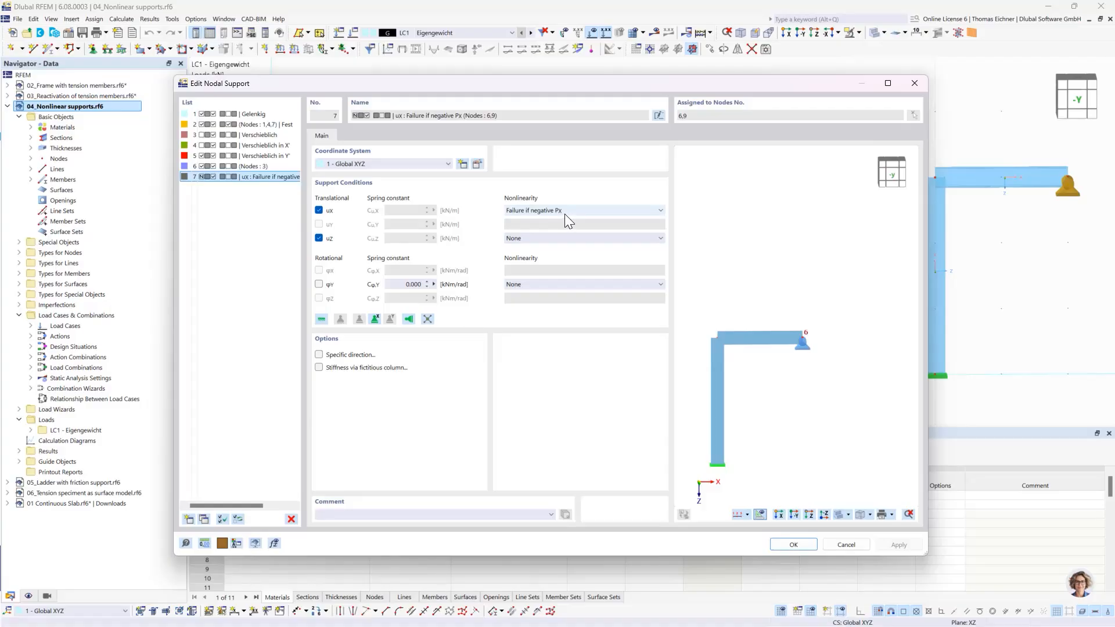
pyautogui.click(793, 545)
pyautogui.click(747, 523)
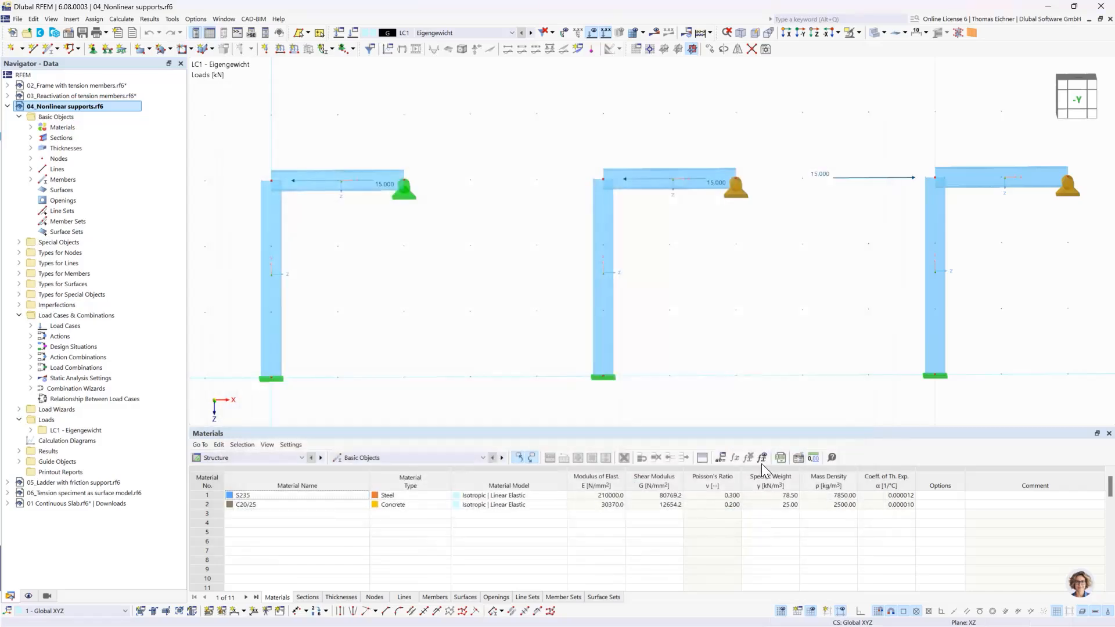
pyautogui.moveTo(663, 289); pyautogui.dragTo(658, 289, button='middle')
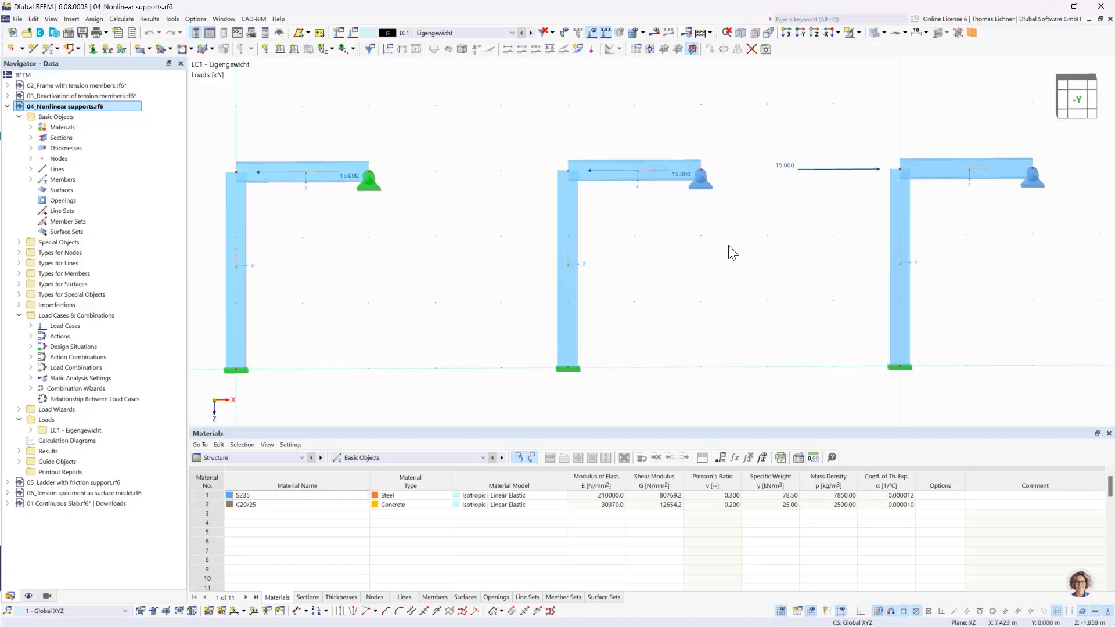
# Display the LC1 results and compare the deformations and support reactions of the three frames
pyautogui.click(654, 33)
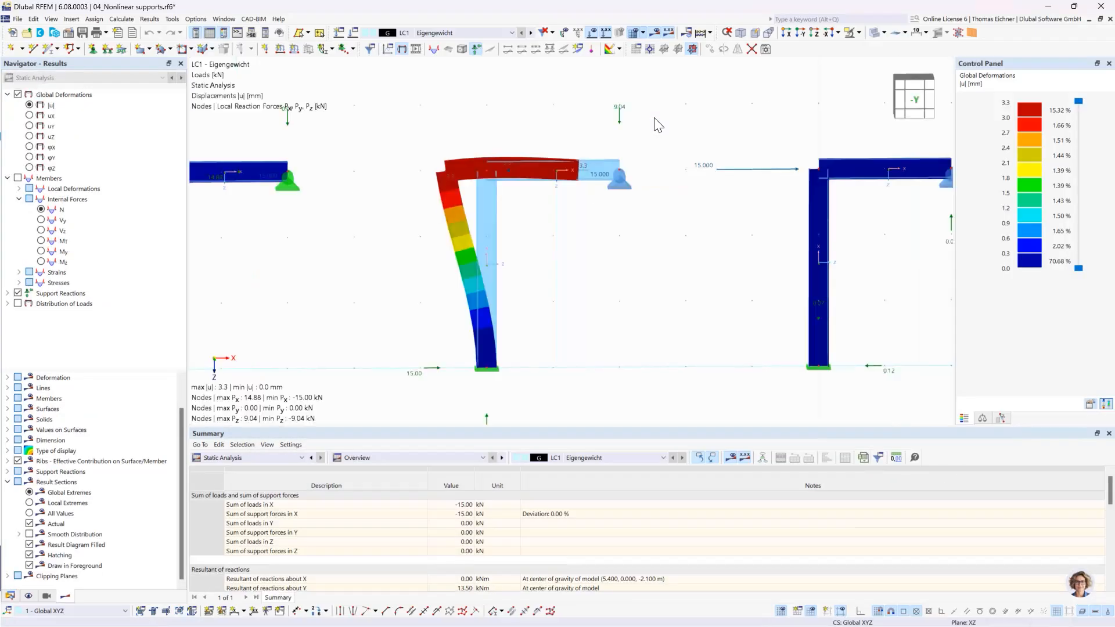
pyautogui.scroll(-1, 657, 125)
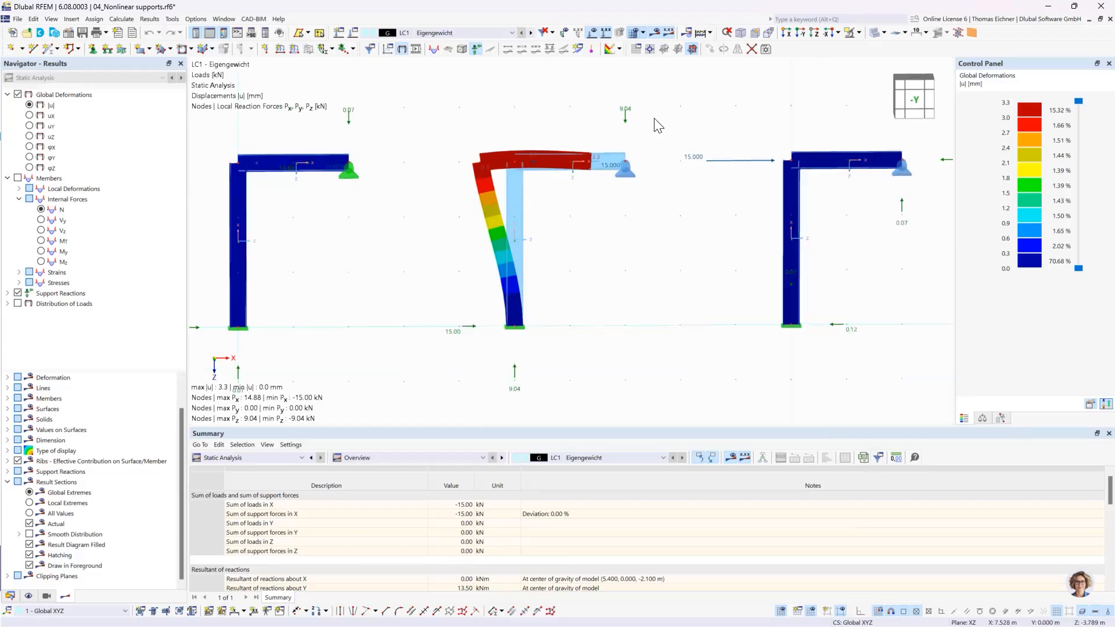
pyautogui.scroll(1, 493, 114)
pyautogui.moveTo(493, 114); pyautogui.dragTo(560, 133, button='middle')
pyautogui.scroll(-3, 535, 133)
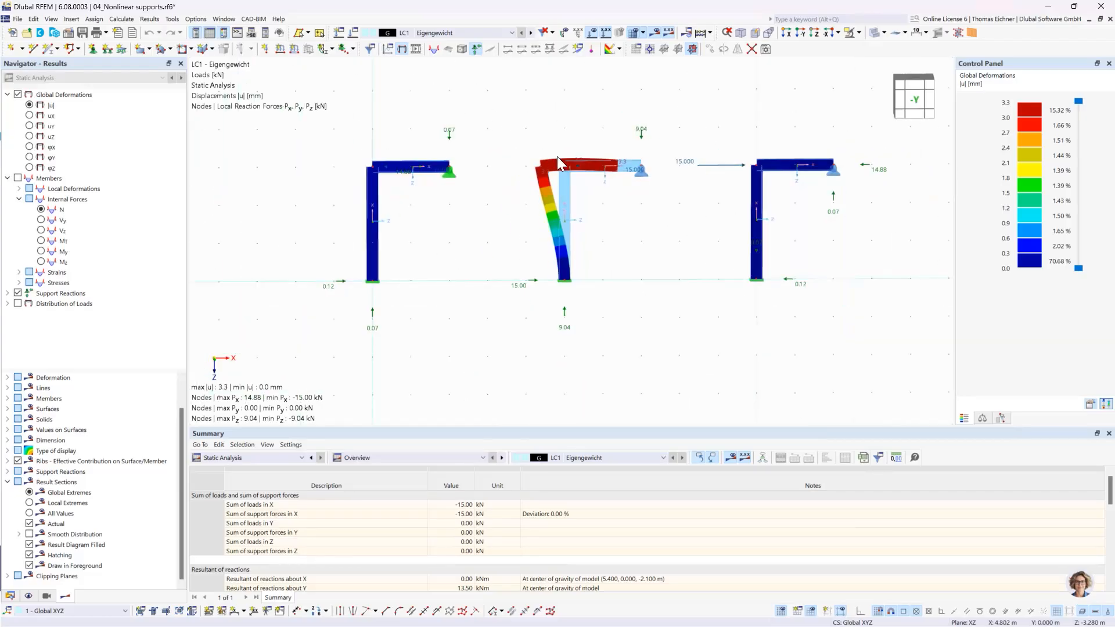
pyautogui.scroll(2, 487, 229)
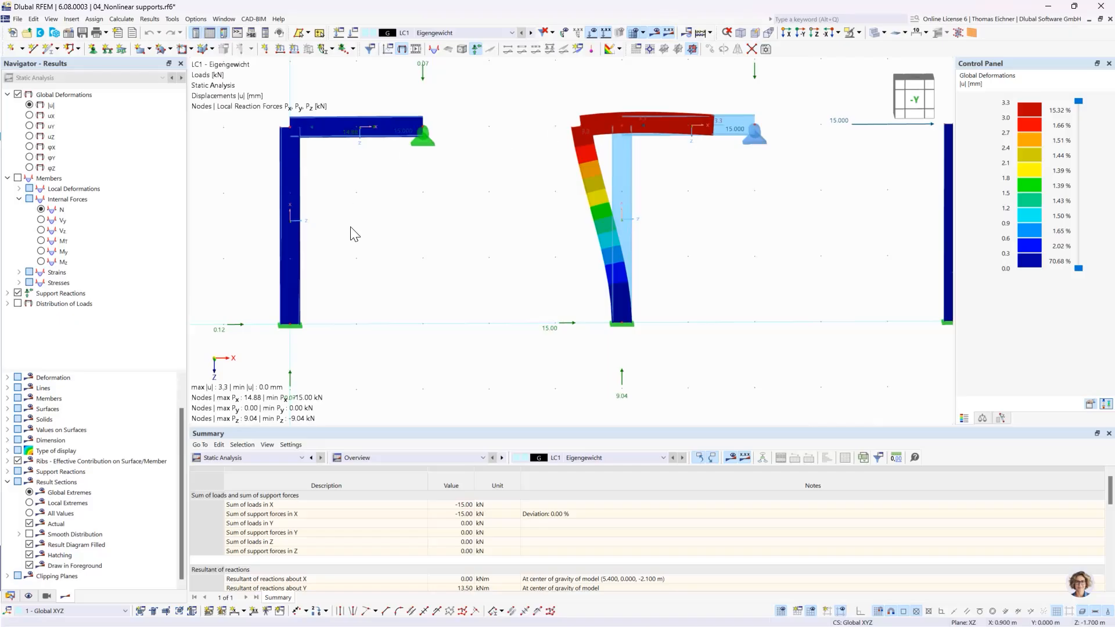
pyautogui.moveTo(351, 233); pyautogui.dragTo(378, 246, button='middle')
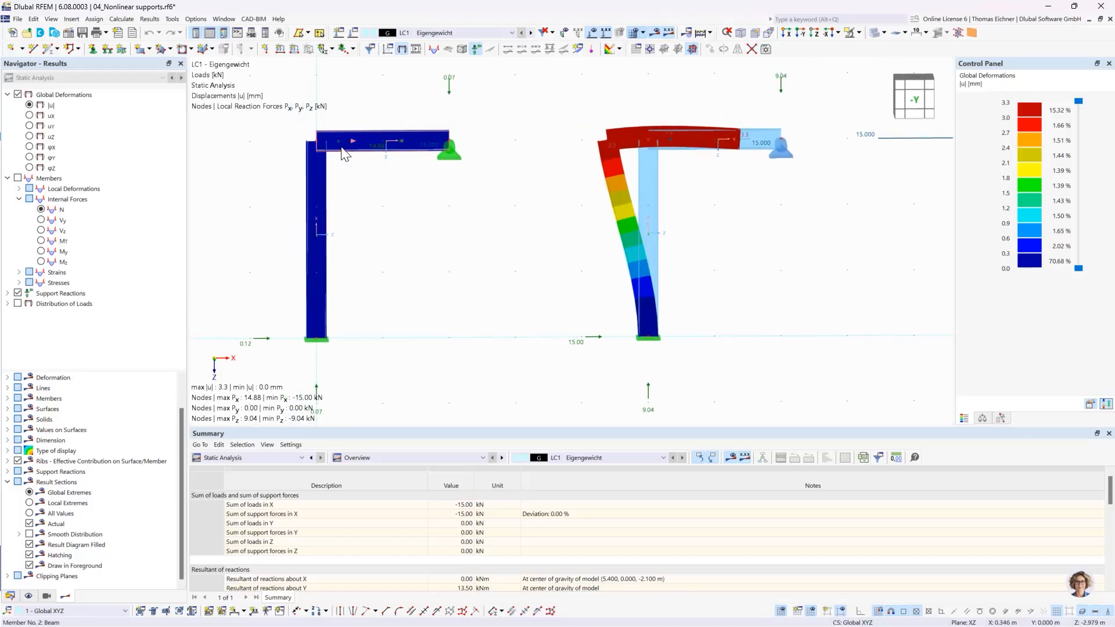
# Set the member deformation display to Lines in the results settings
pyautogui.click(445, 158)
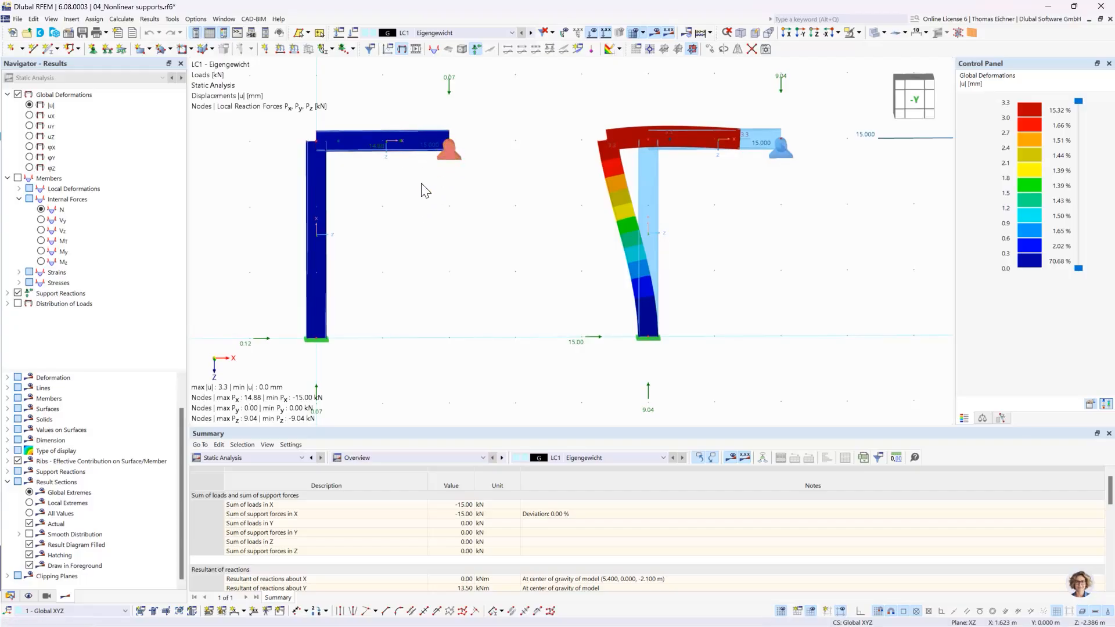
pyautogui.click(406, 178)
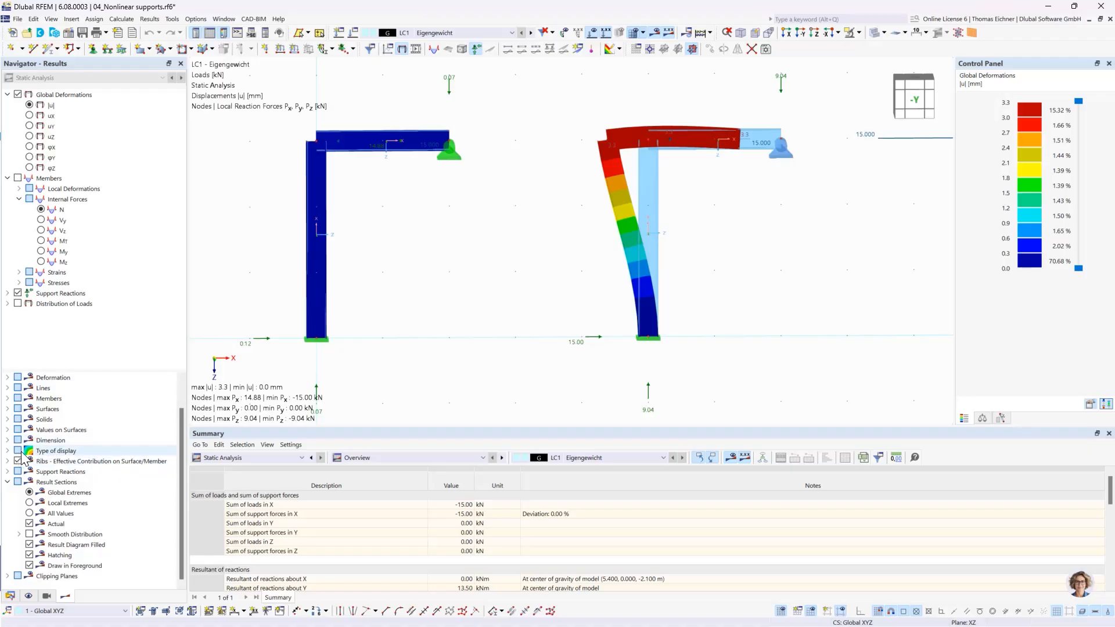
pyautogui.scroll(1, 24, 459)
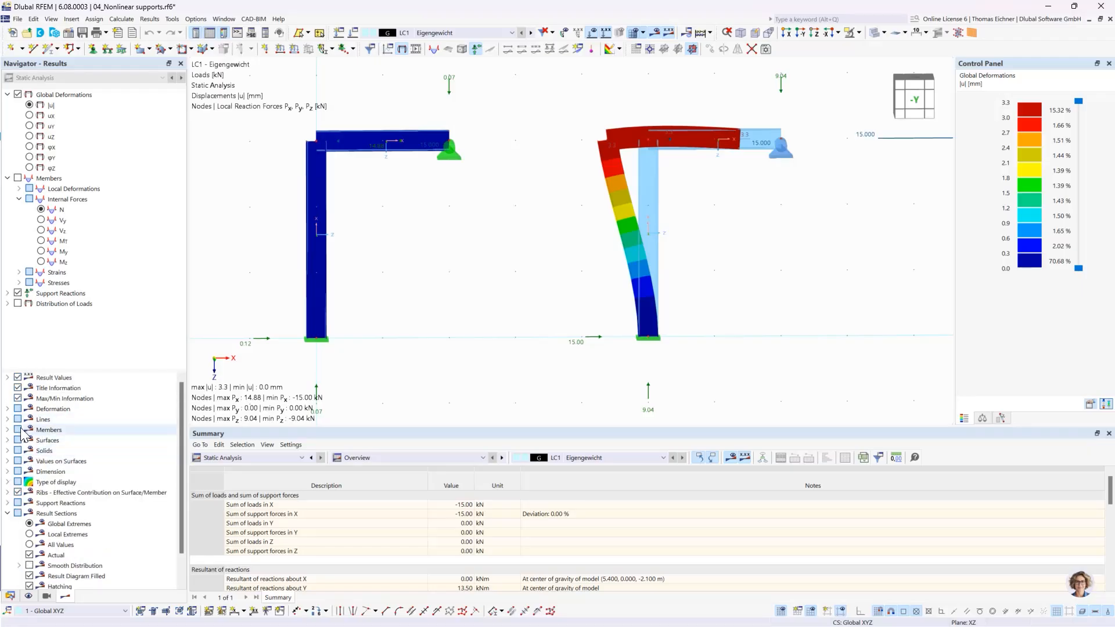
pyautogui.click(7, 409)
pyautogui.click(18, 419)
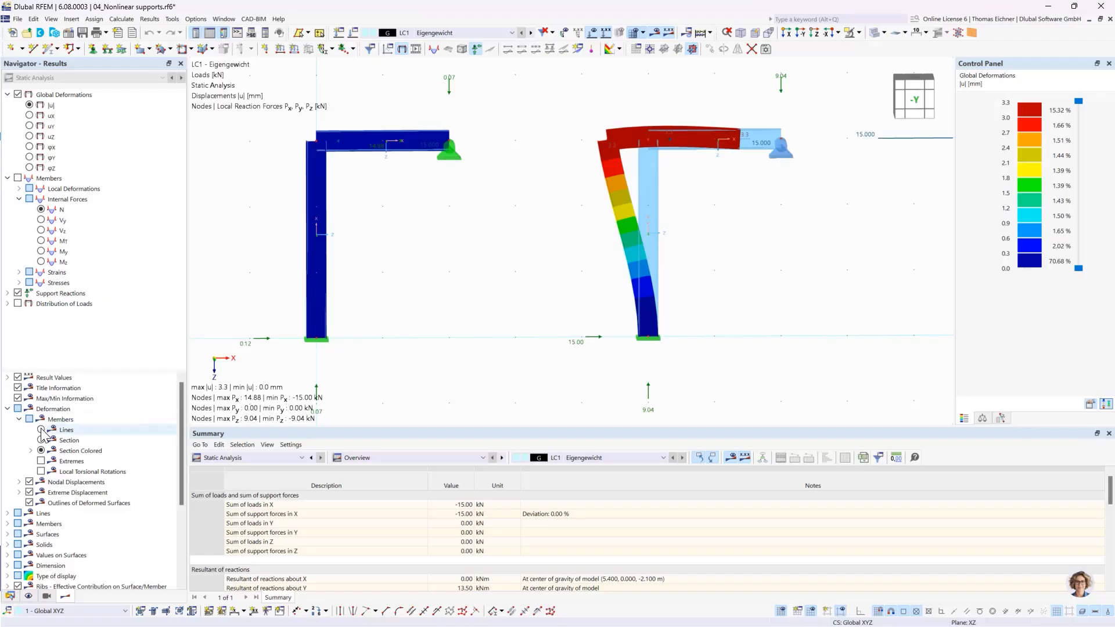
pyautogui.click(41, 430)
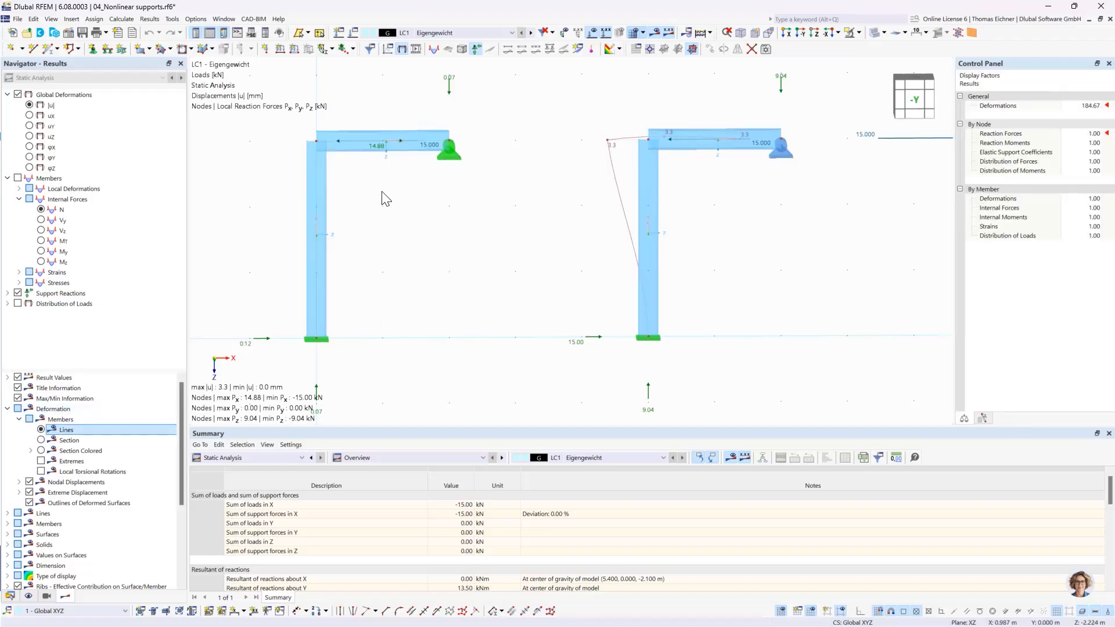
# Examine the horizontal load and the support reactions on the first frame's beam and column
pyautogui.scroll(3, 387, 145)
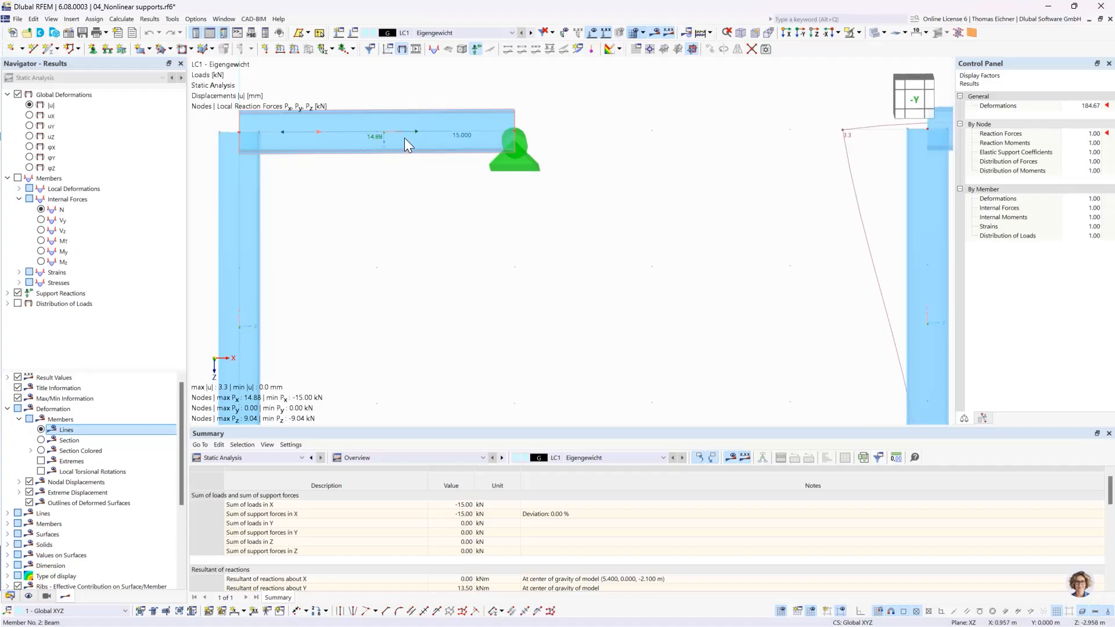
pyautogui.scroll(-3, 412, 139)
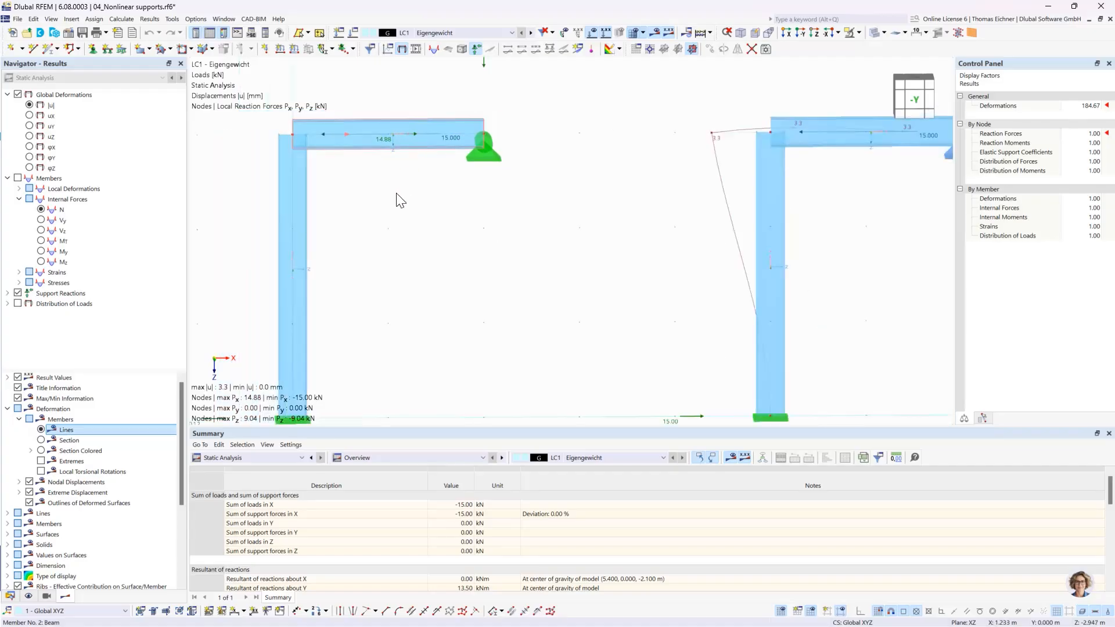
pyautogui.moveTo(401, 197); pyautogui.dragTo(476, 193, button='middle')
pyautogui.scroll(-3, 476, 196)
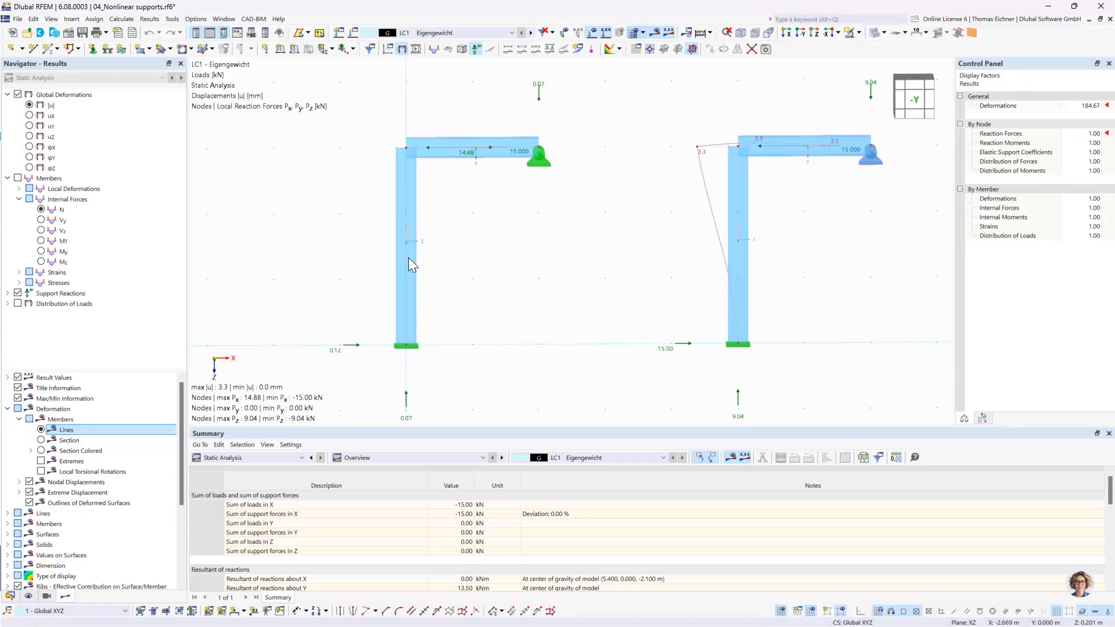
pyautogui.scroll(3, 510, 165)
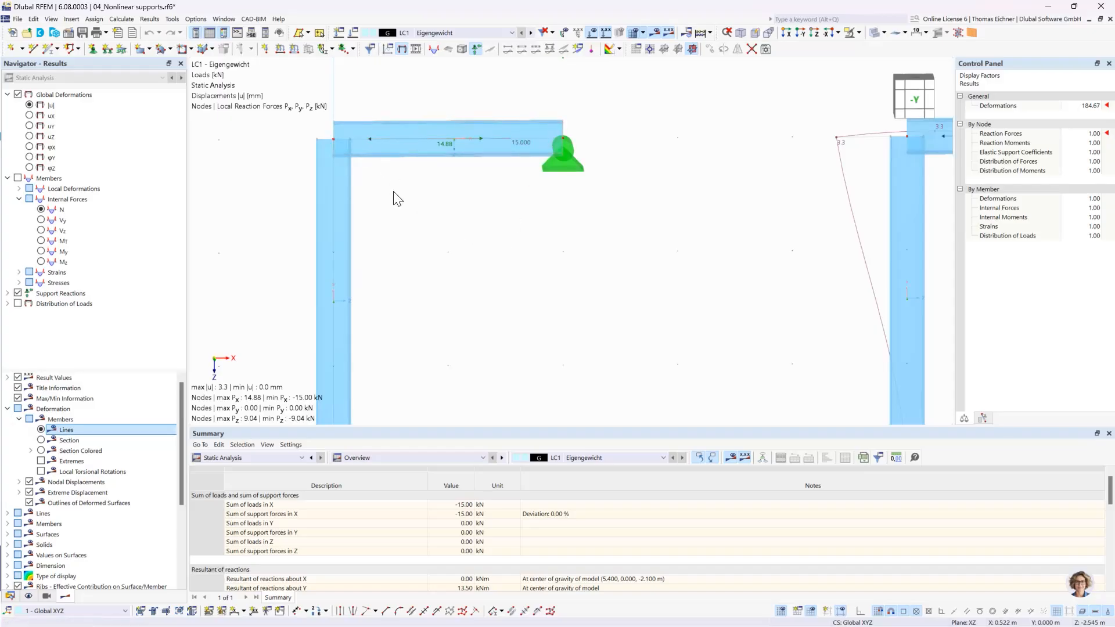
pyautogui.click(372, 140)
pyautogui.moveTo(370, 140)
pyautogui.scroll(-2, 504, 203)
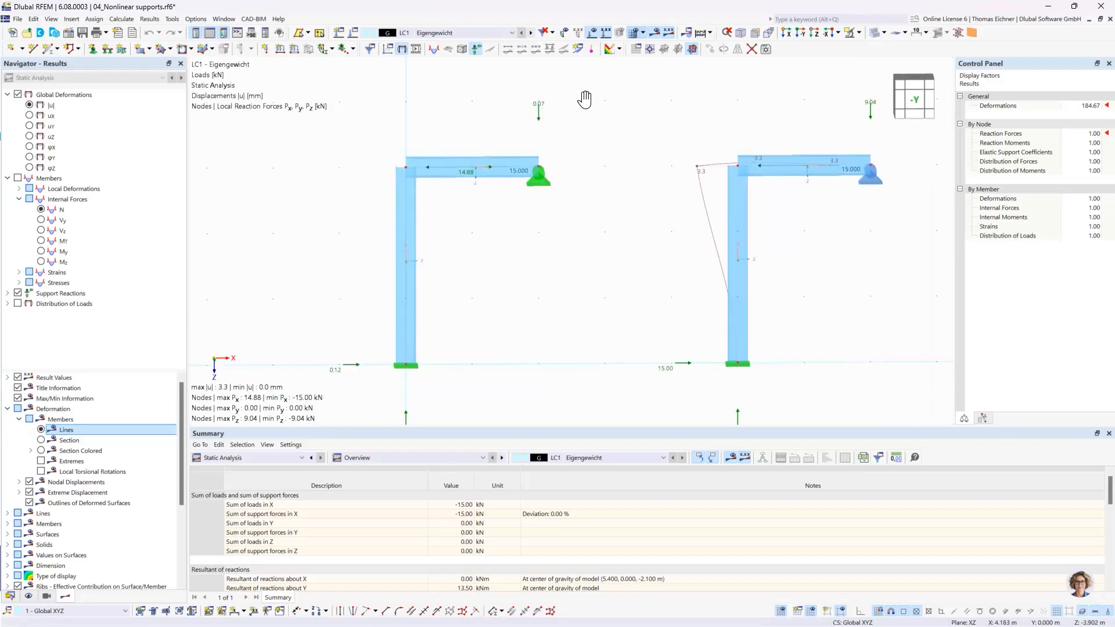
# Set the member deformation display back to Section Colored after trying the plain Section style
pyautogui.moveTo(584, 100); pyautogui.dragTo(530, 92, button='middle')
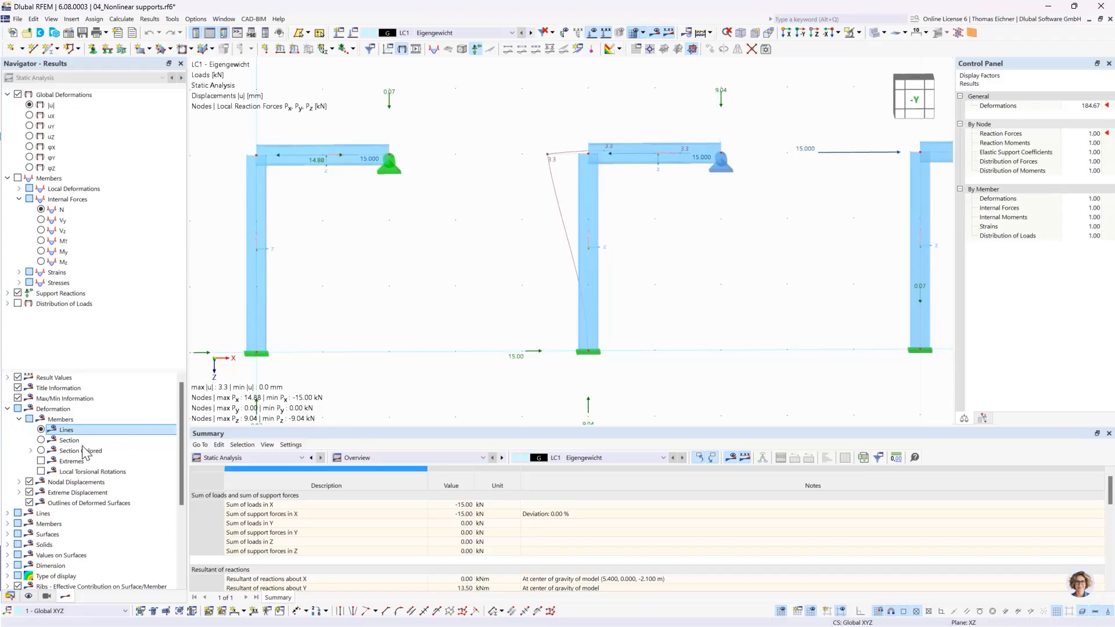
pyautogui.click(41, 439)
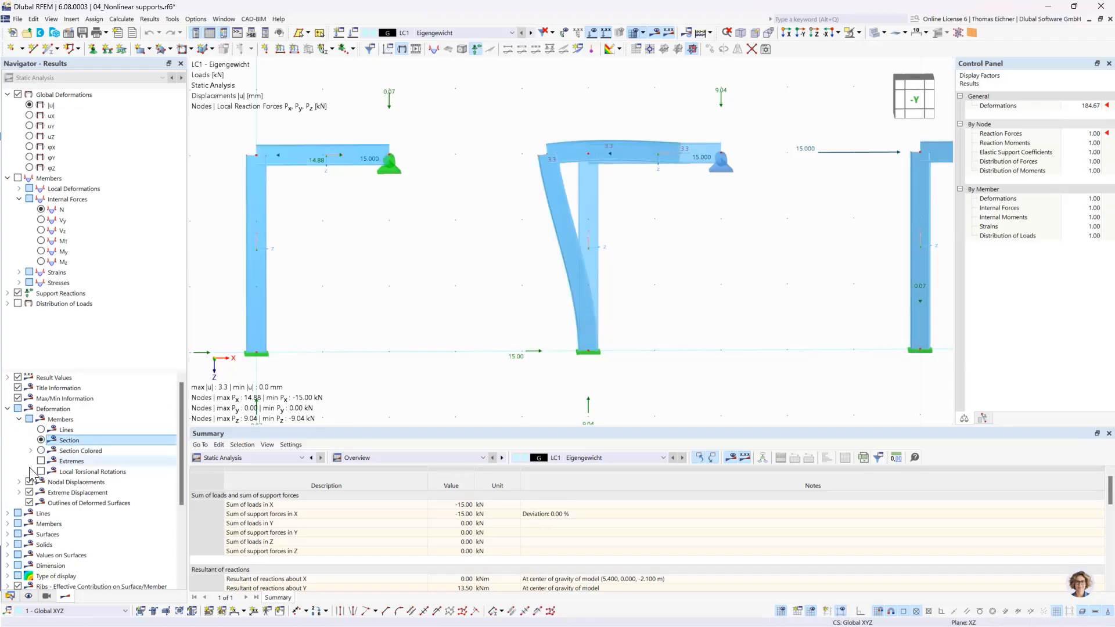
pyautogui.click(42, 450)
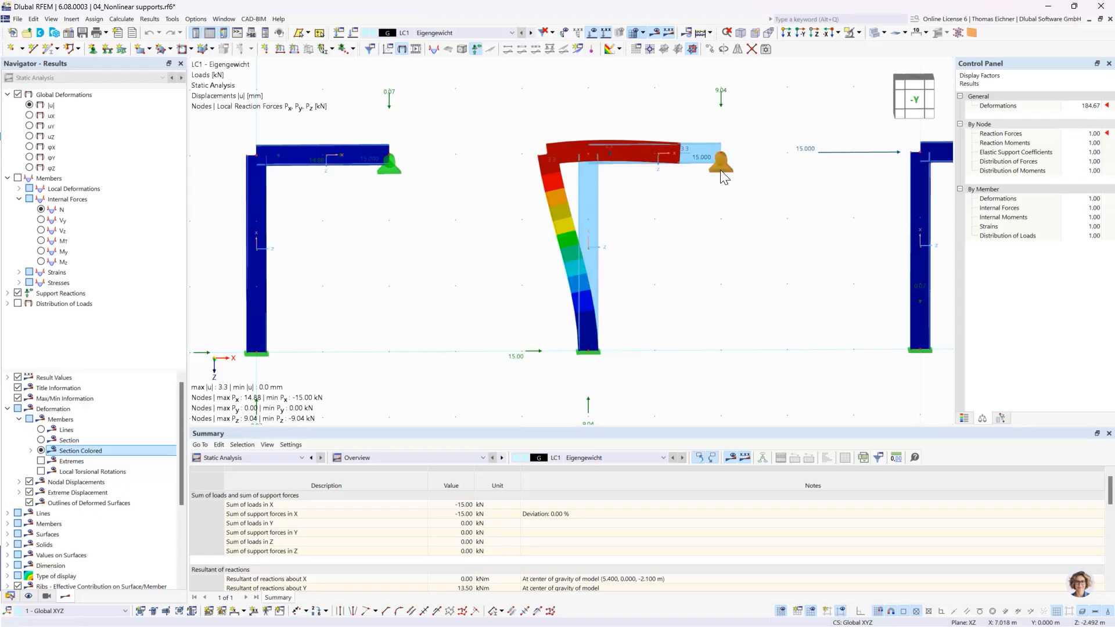
# Examine the beam-end supports and reactions of the middle and third frames against the direction of their horizontal loads
pyautogui.moveTo(722, 169)
pyautogui.scroll(1, 709, 186)
pyautogui.scroll(-2, 535, 179)
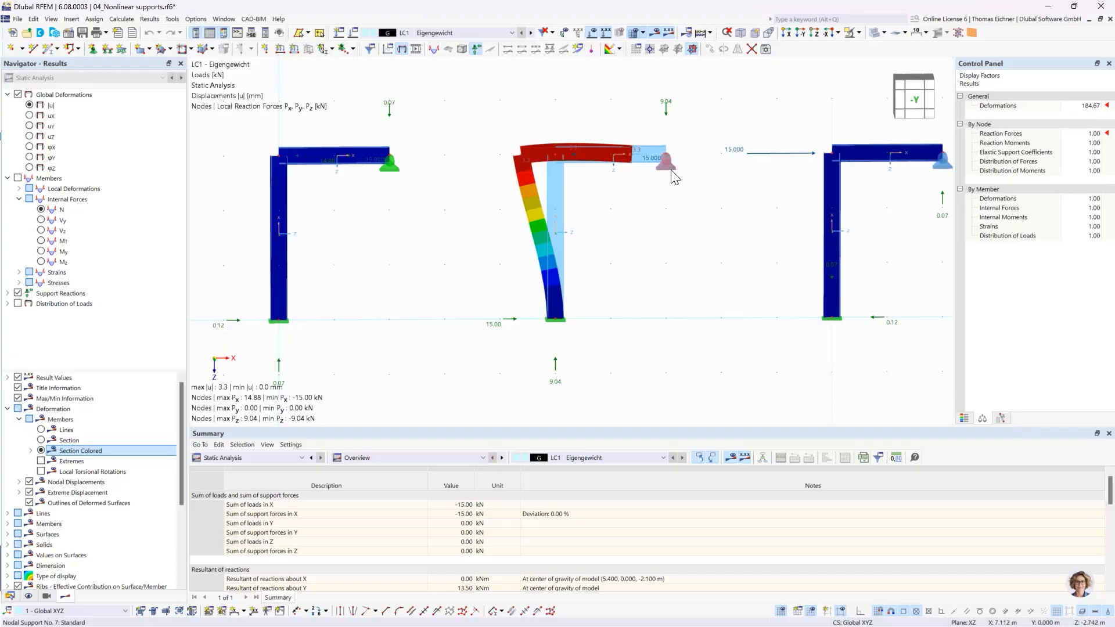
pyautogui.scroll(1, 671, 178)
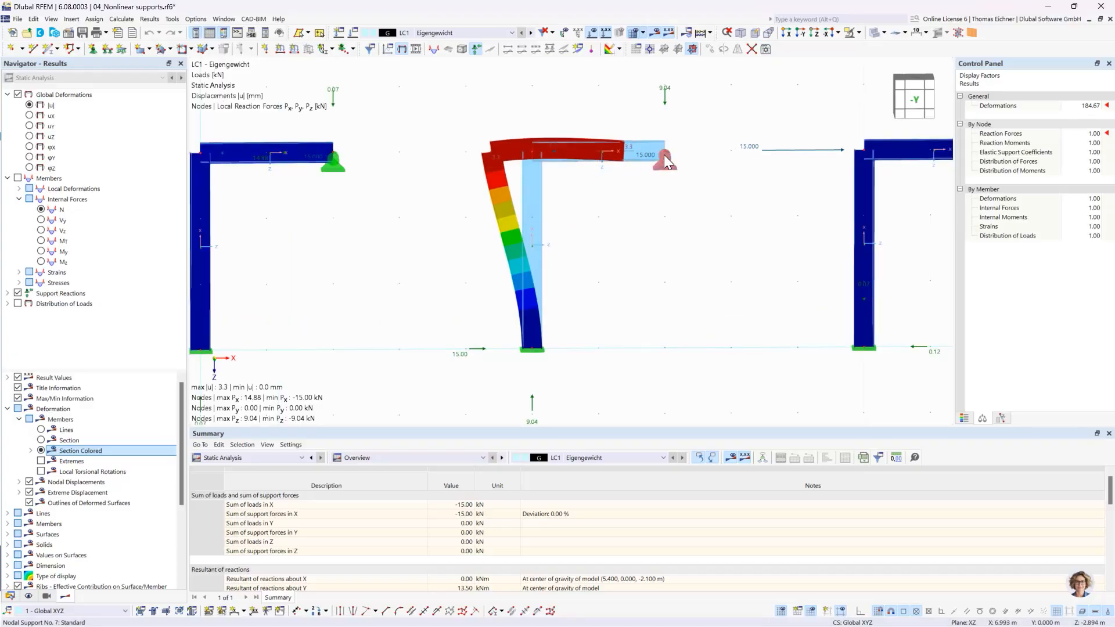
pyautogui.moveTo(667, 158)
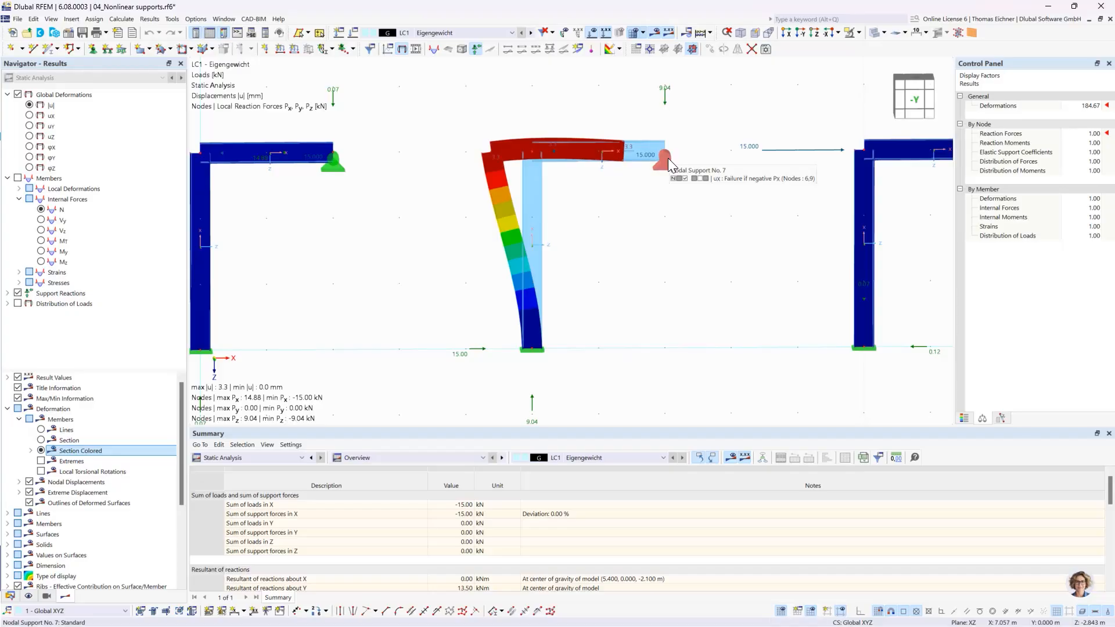
pyautogui.scroll(-2, 696, 142)
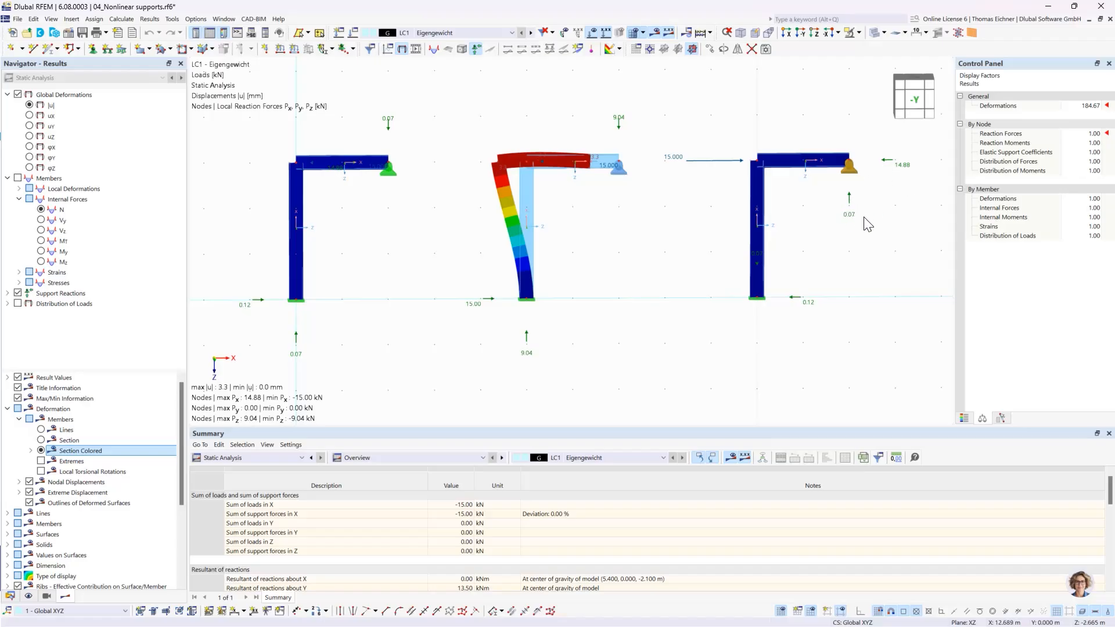
pyautogui.moveTo(855, 181)
# Collapse the nonlinear supports model in the project data and switch to the model 05_Ladder with friction support.rf6
pyautogui.click(10, 595)
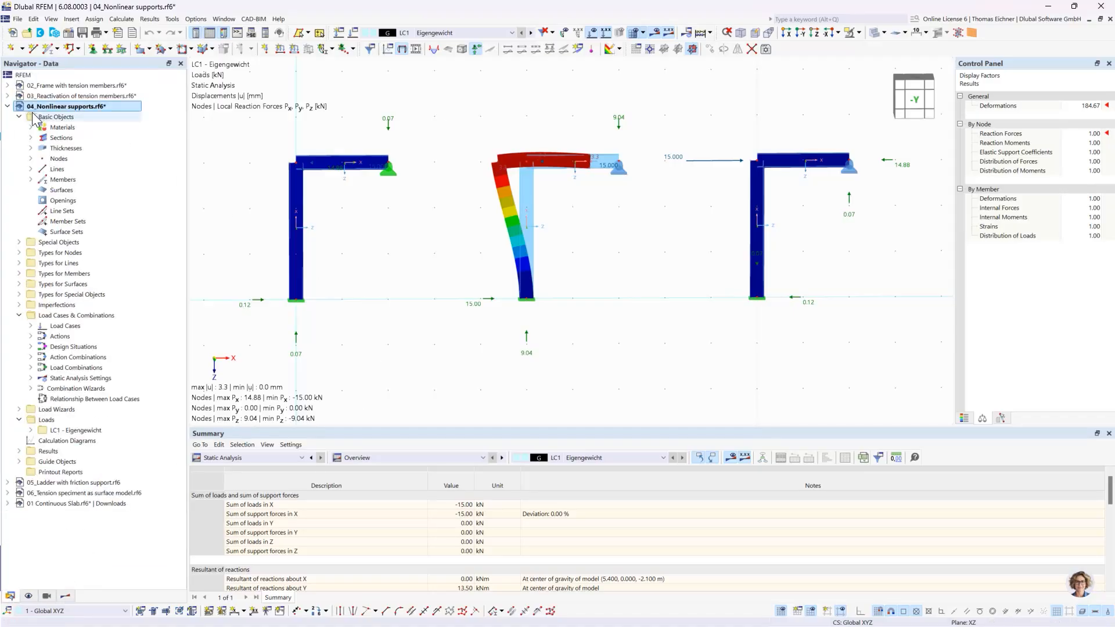
pyautogui.click(8, 106)
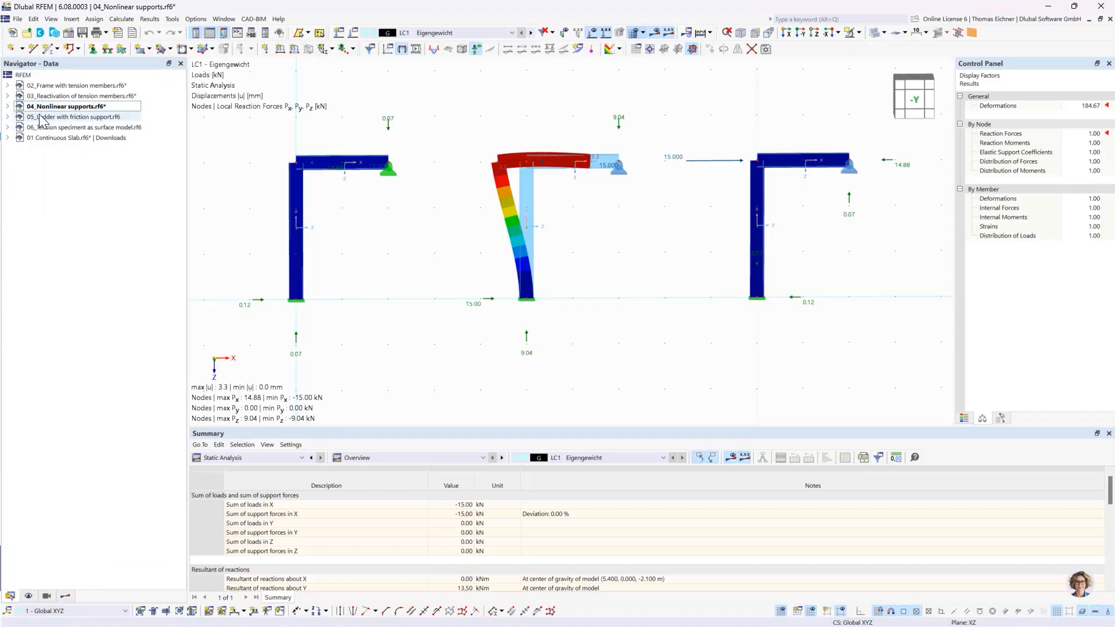
pyautogui.click(58, 116)
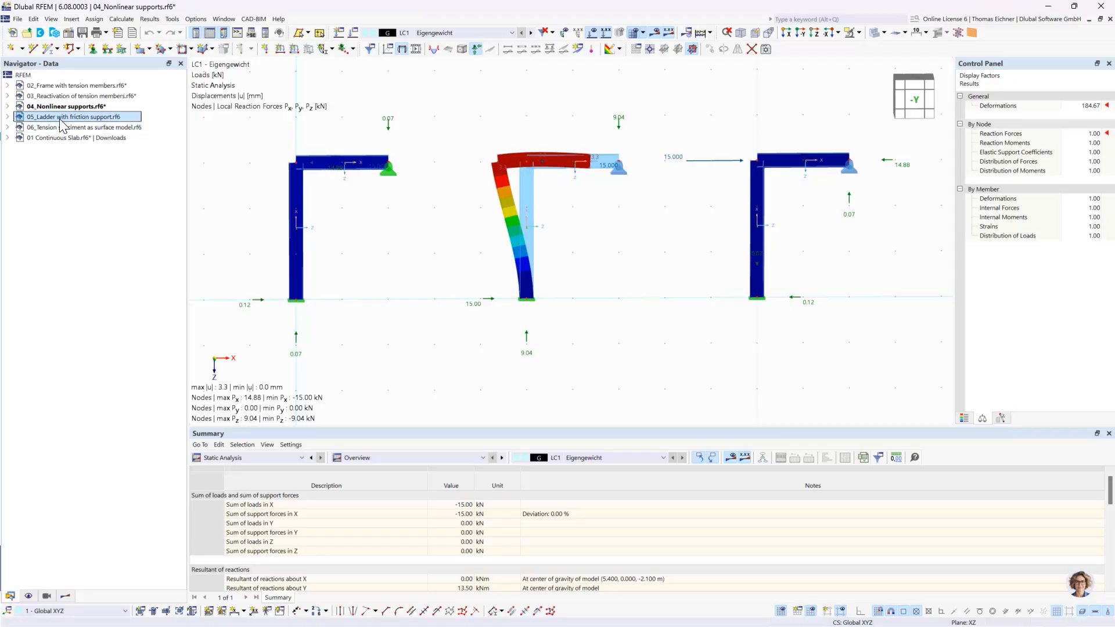
pyautogui.doubleClick(60, 118)
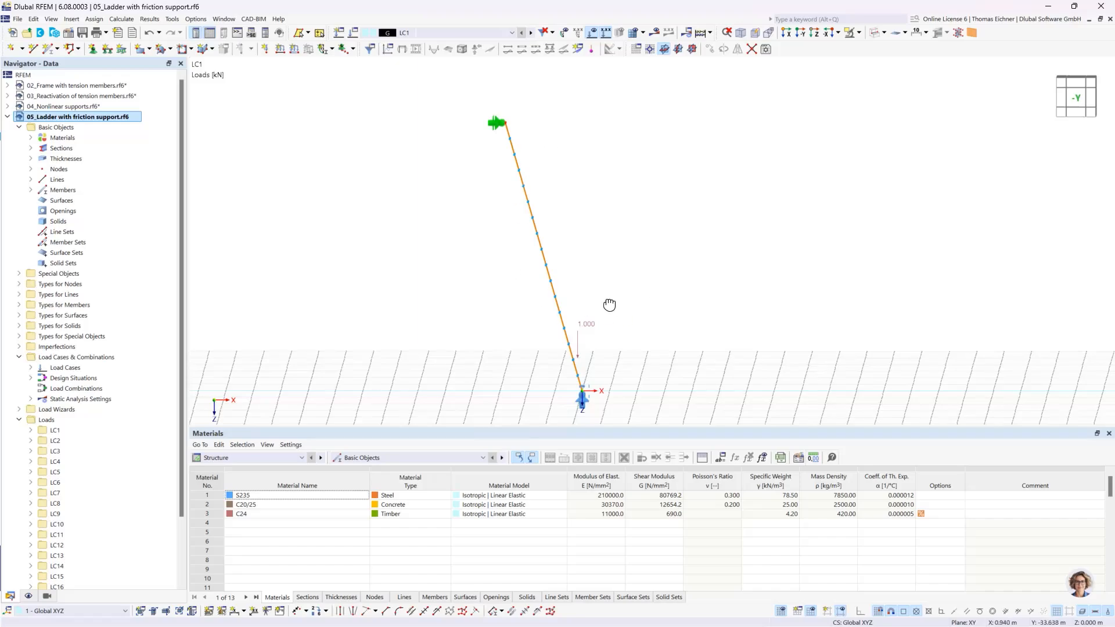
# Review the support conditions of the nodal support at the ladder's upper end, leaving them unchanged
pyautogui.keyDown('ctrl'); pyautogui.moveTo(609, 305); pyautogui.dragTo(637, 309, button='middle'); pyautogui.keyUp('ctrl')
pyautogui.keyDown('ctrl'); pyautogui.moveTo(719, 299); pyautogui.dragTo(677, 316, button='middle'); pyautogui.keyUp('ctrl')
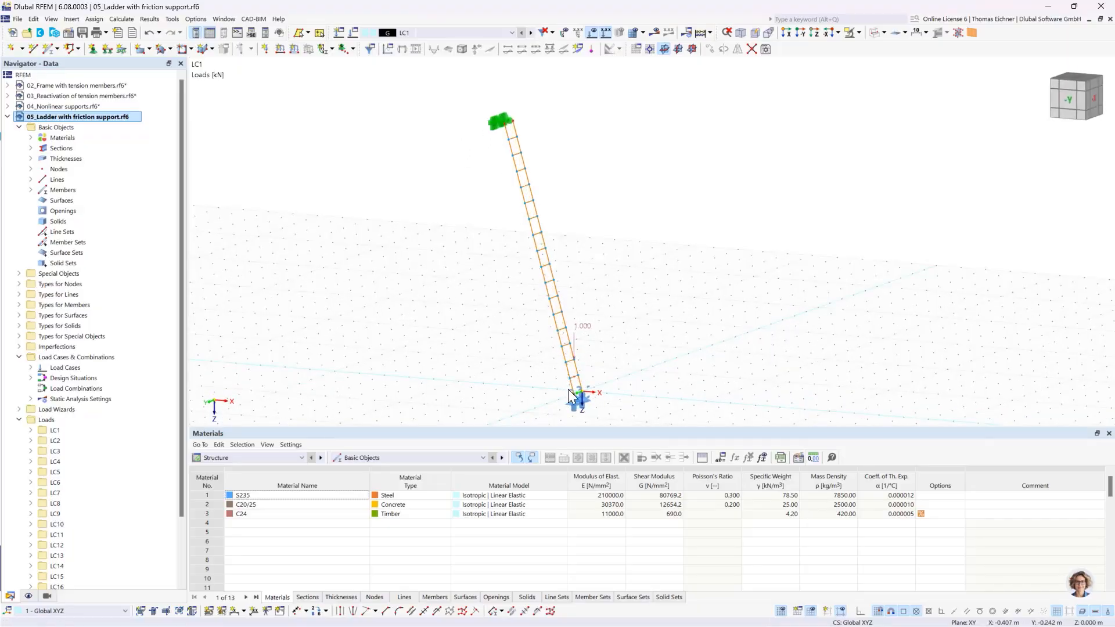
pyautogui.doubleClick(493, 123)
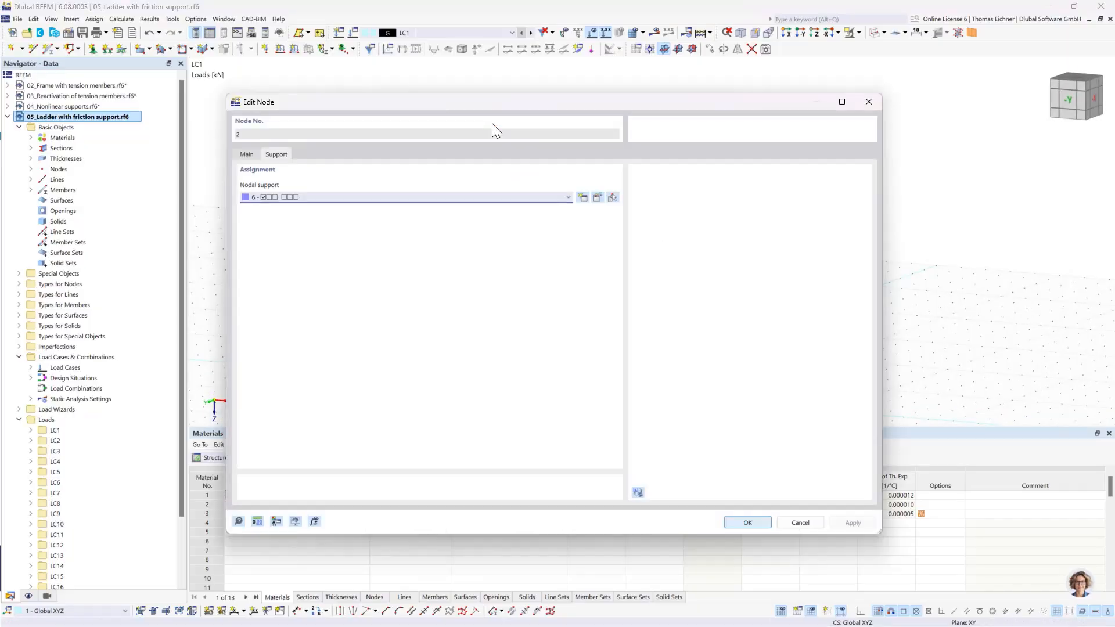
pyautogui.click(597, 197)
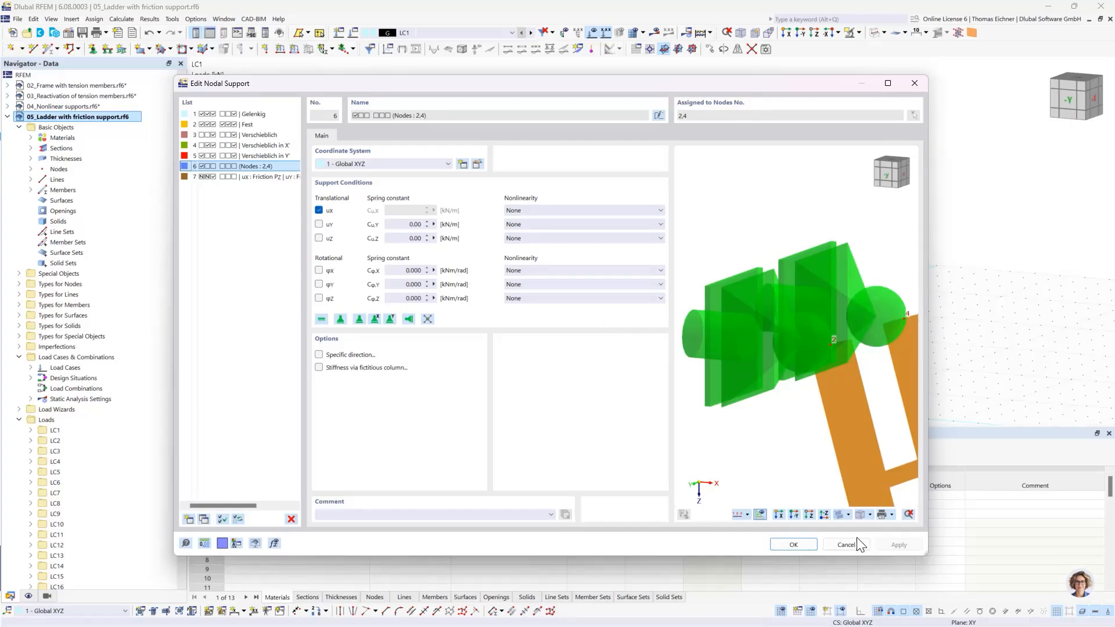
pyautogui.click(802, 549)
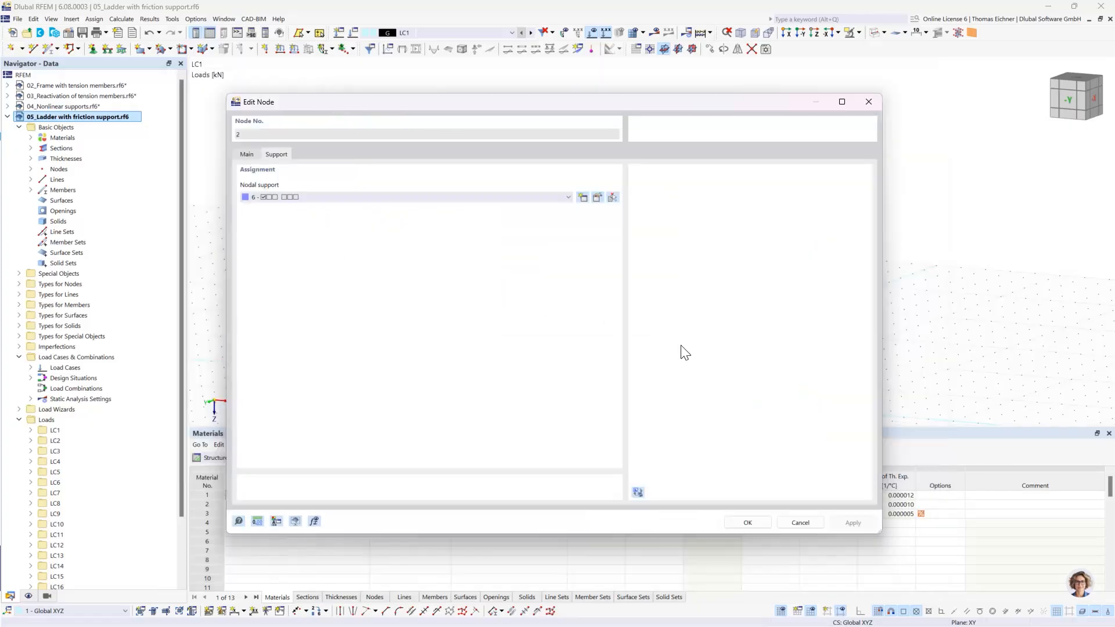
pyautogui.click(748, 524)
# Open the nodal support at the ladder's foot and review its support conditions and the nonlinearity options for uZ, keeping None
pyautogui.scroll(2, 516, 320)
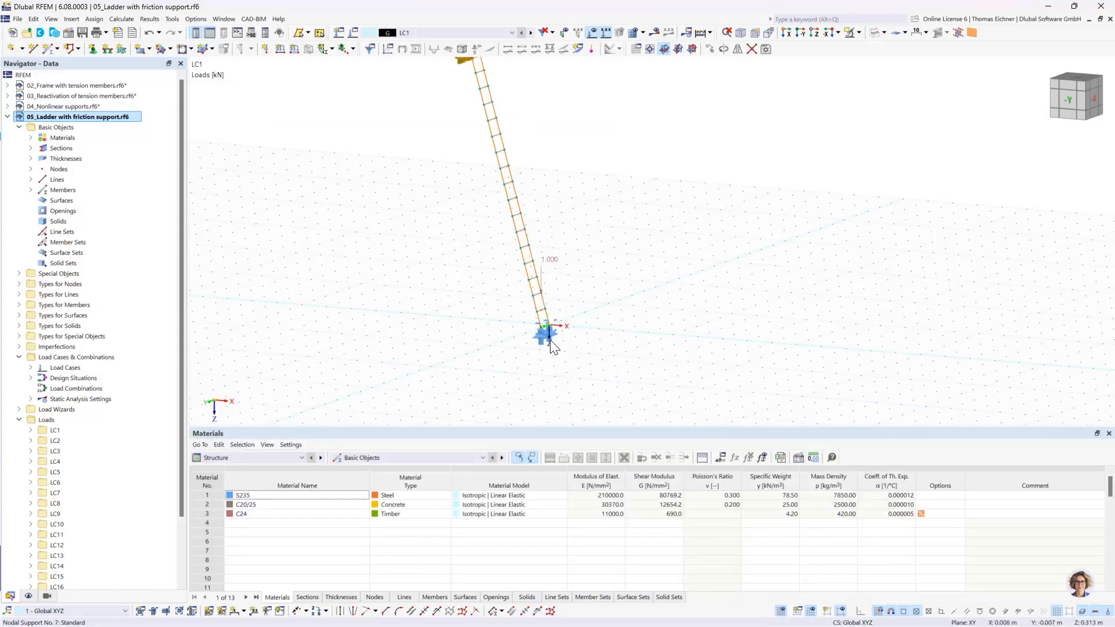
pyautogui.scroll(1, 549, 339)
pyautogui.doubleClick(527, 336)
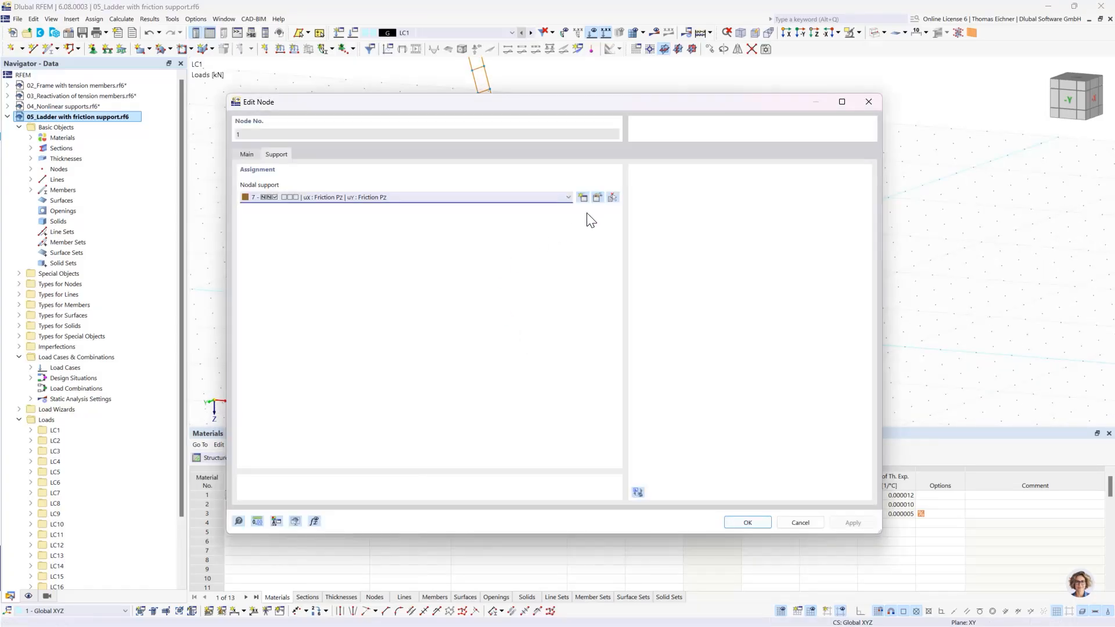
pyautogui.click(598, 198)
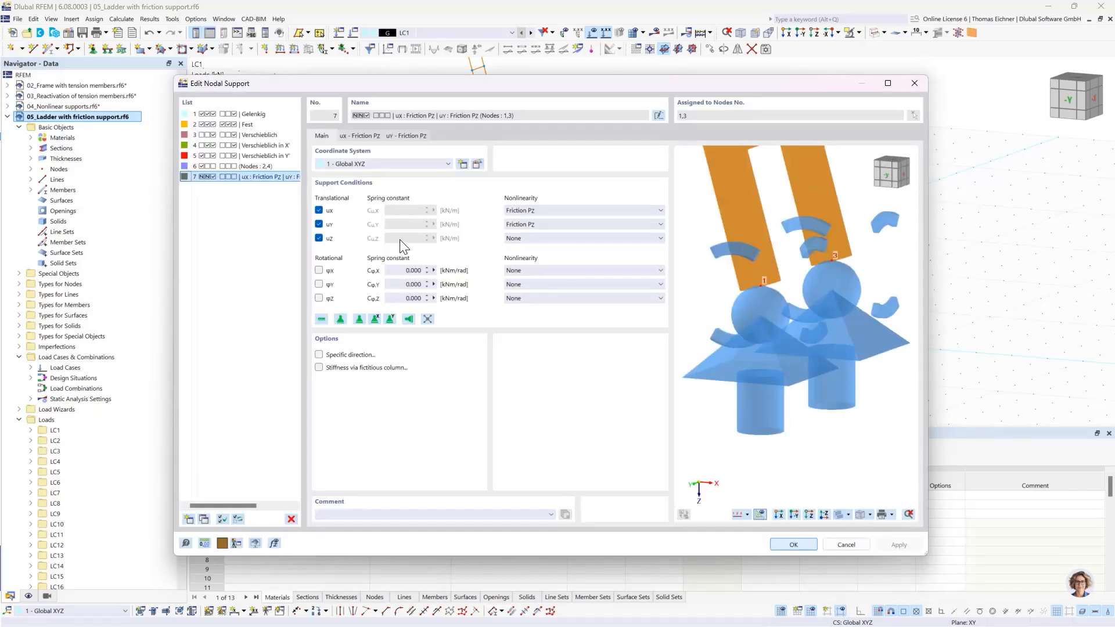
pyautogui.click(534, 239)
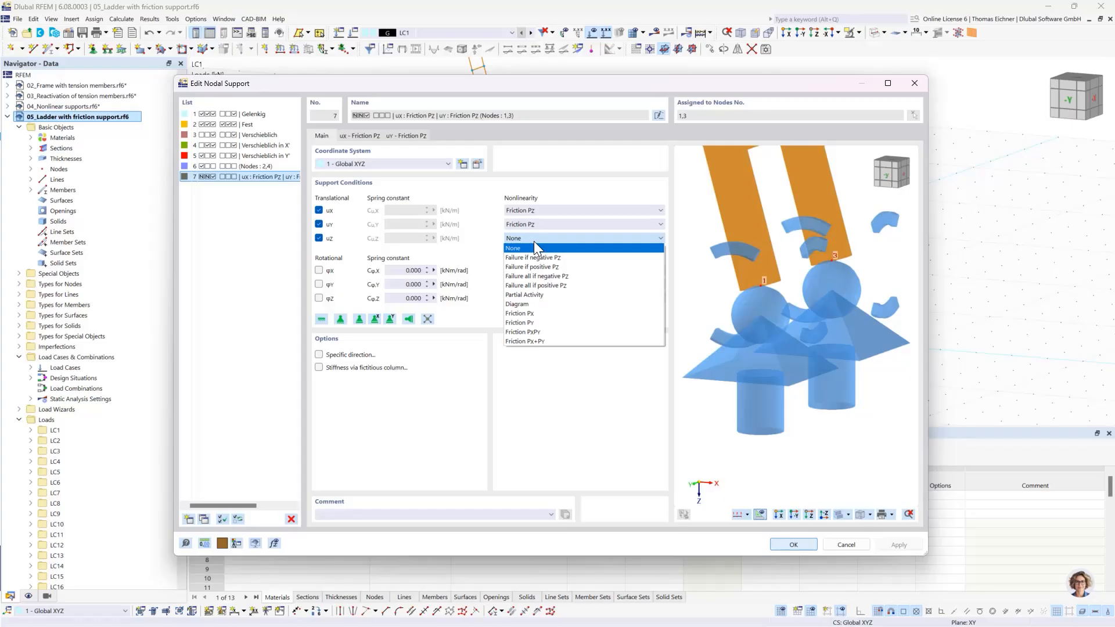
pyautogui.click(534, 242)
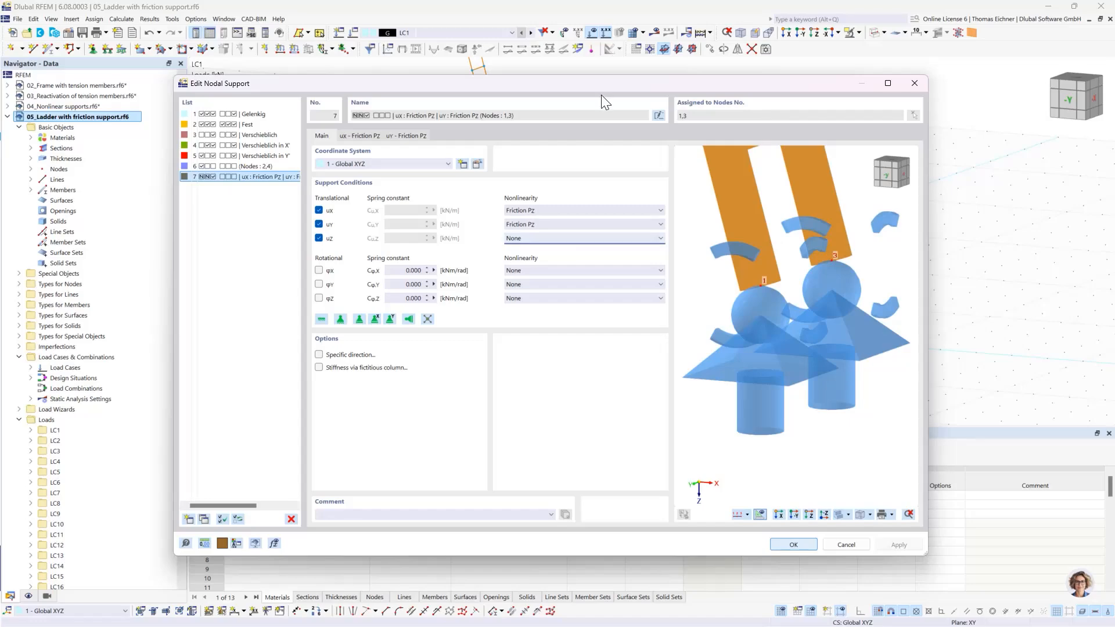
pyautogui.scroll(-2, 824, 311)
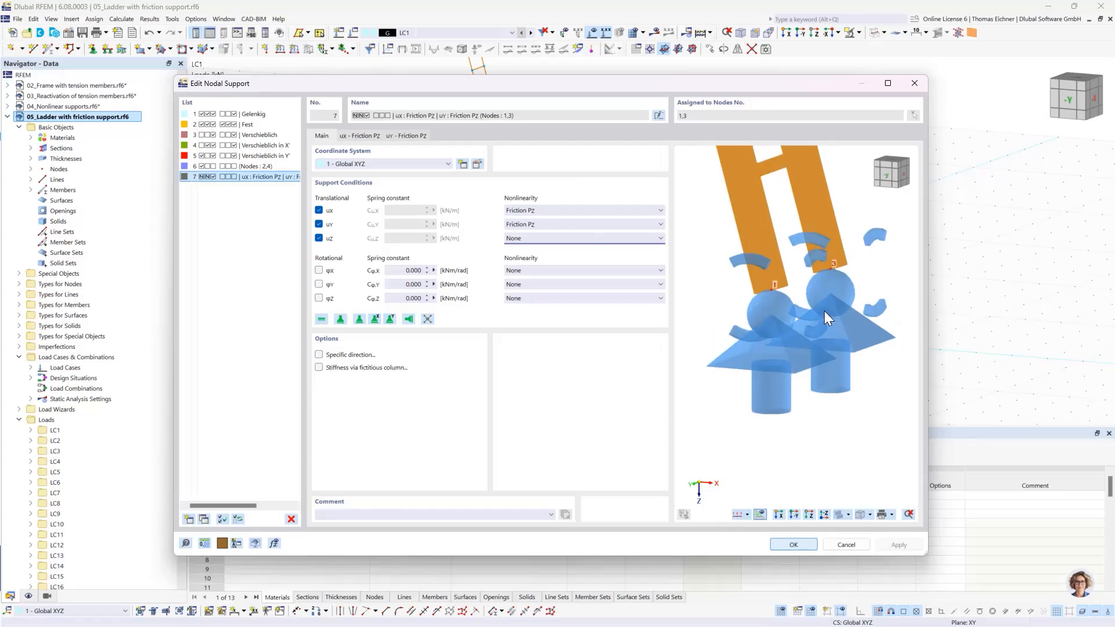
pyautogui.scroll(-1, 824, 311)
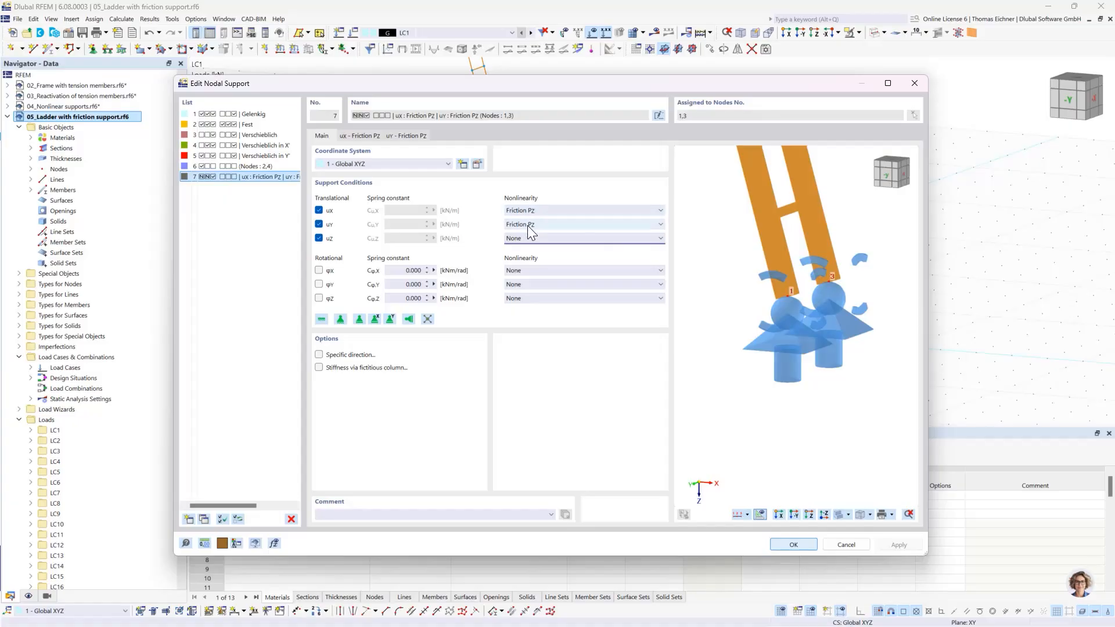
# Review the friction coefficient and diagram of the foot support's ux Friction Pz nonlinearity, and close the support and node dialogs
pyautogui.click(360, 136)
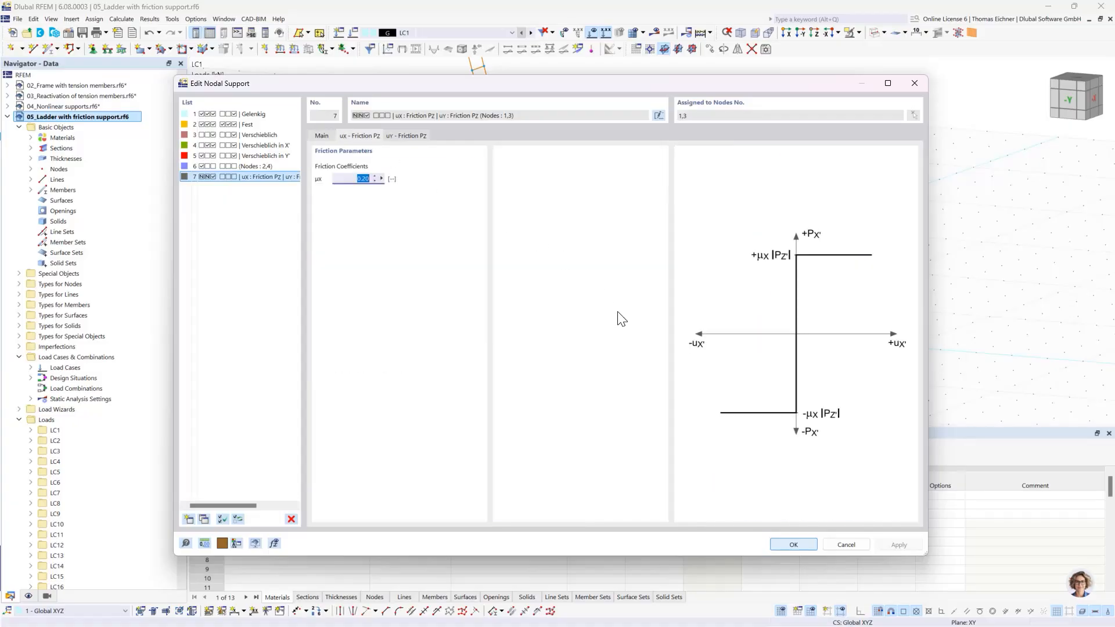
pyautogui.click(353, 180)
pyautogui.doubleClick(350, 178)
pyautogui.moveTo(465, 86); pyautogui.dragTo(435, 145)
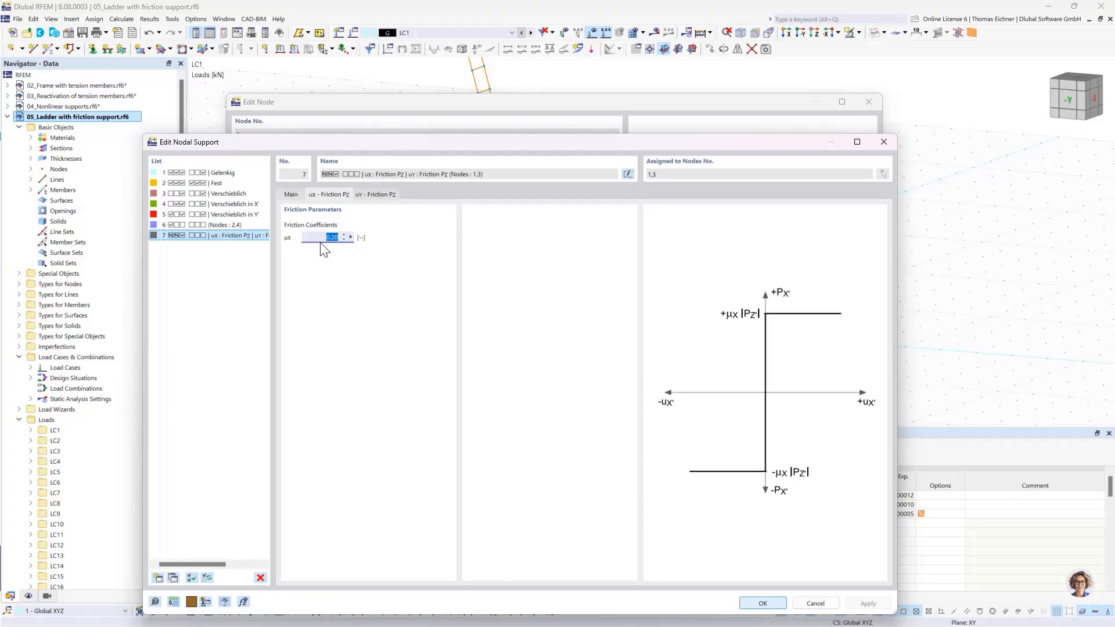
pyautogui.moveTo(350, 144); pyautogui.dragTo(311, 100)
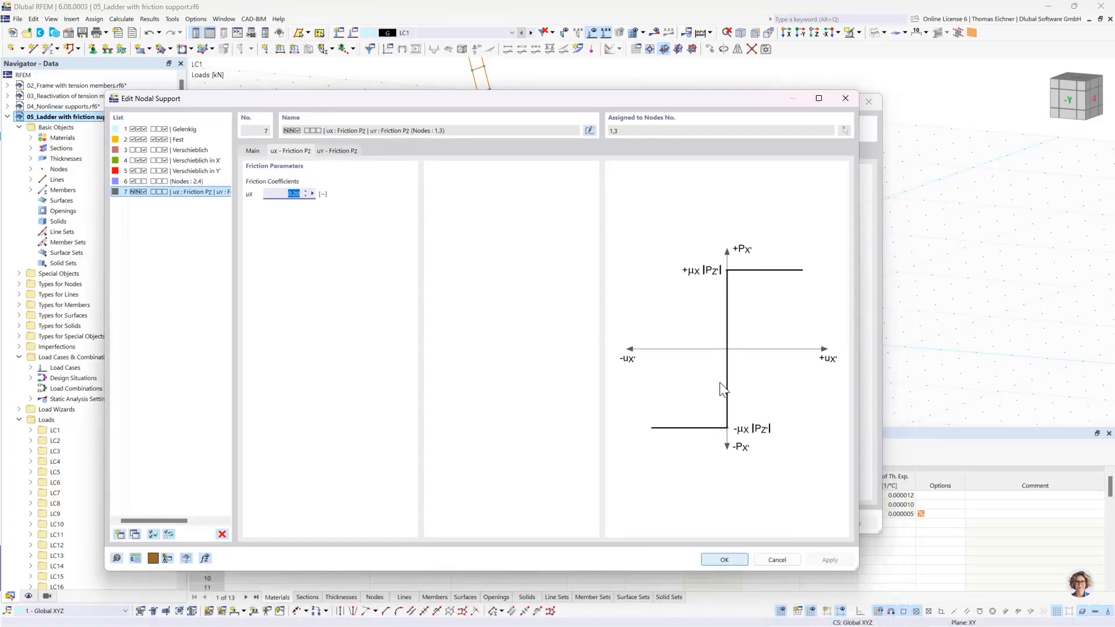
pyautogui.click(283, 194)
pyautogui.click(715, 563)
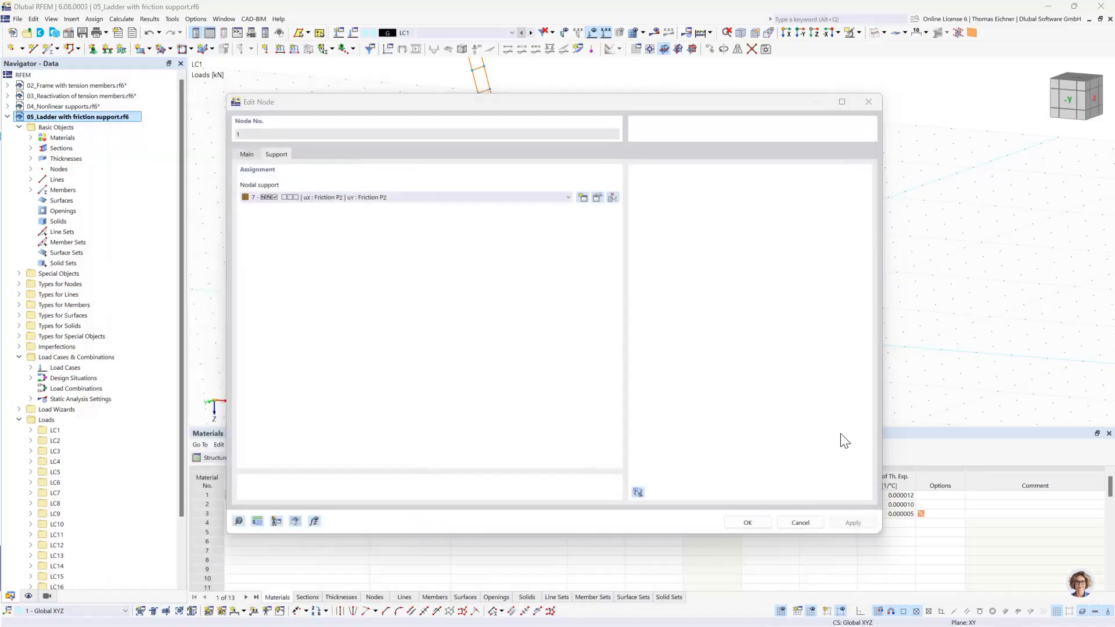
pyautogui.click(747, 525)
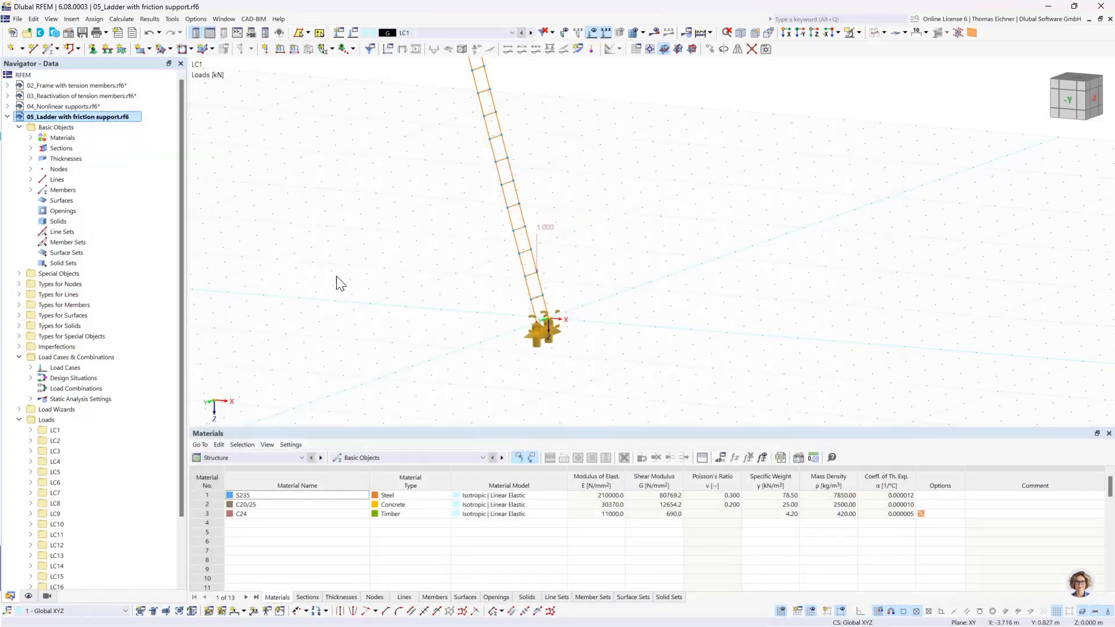
# Browse the load cases to compare the load's position along the ladder, ending on LC1
pyautogui.scroll(-2, 415, 194)
pyautogui.keyDown('ctrl'); pyautogui.moveTo(430, 206); pyautogui.dragTo(443, 267, button='middle'); pyautogui.keyUp('ctrl')
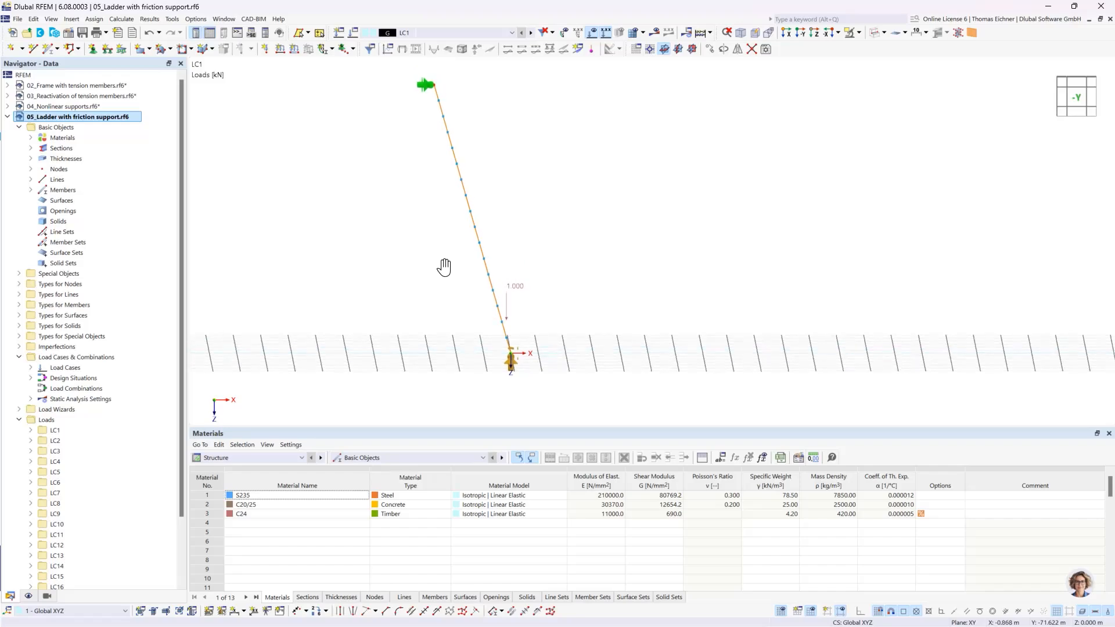
pyautogui.click(421, 259)
pyautogui.click(418, 34)
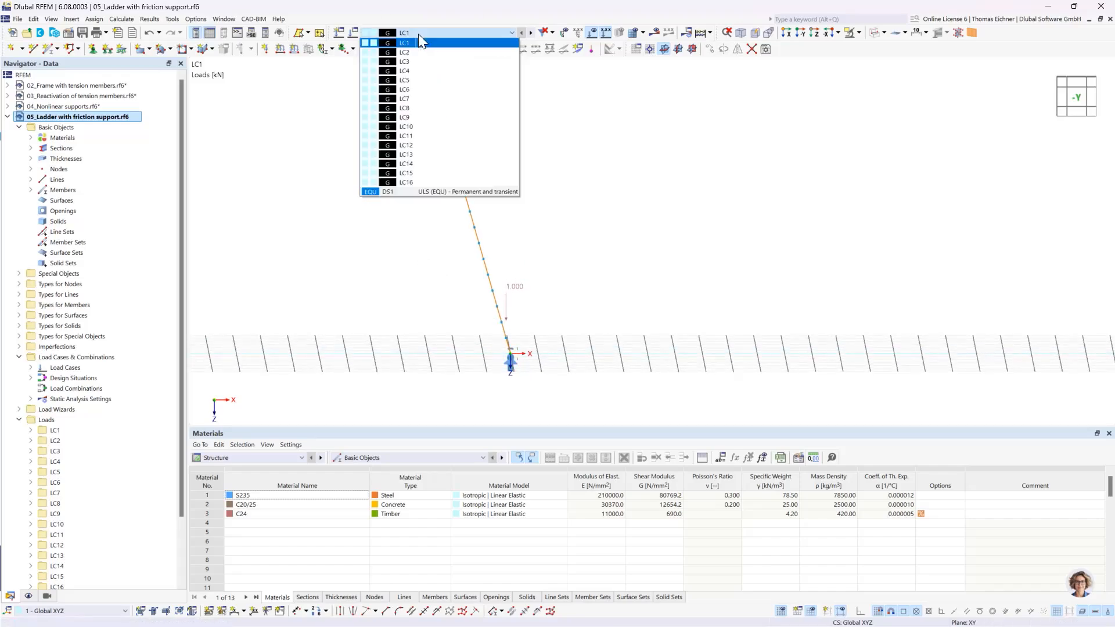
pyautogui.click(418, 30)
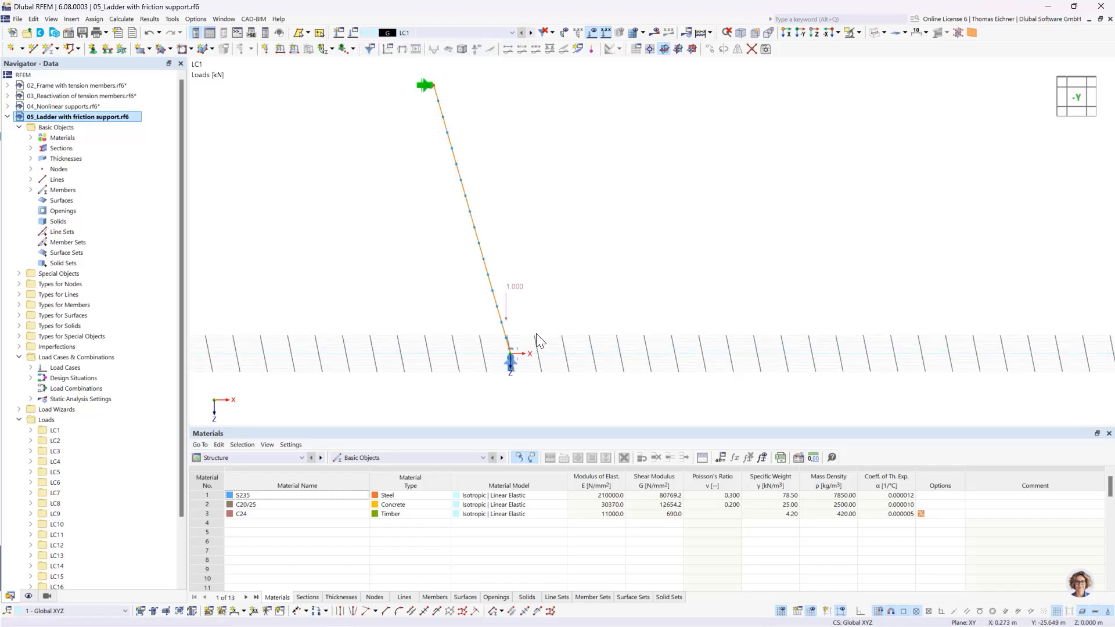
pyautogui.keyDown('ctrl'); pyautogui.moveTo(538, 339); pyautogui.dragTo(515, 317, button='middle'); pyautogui.keyUp('ctrl')
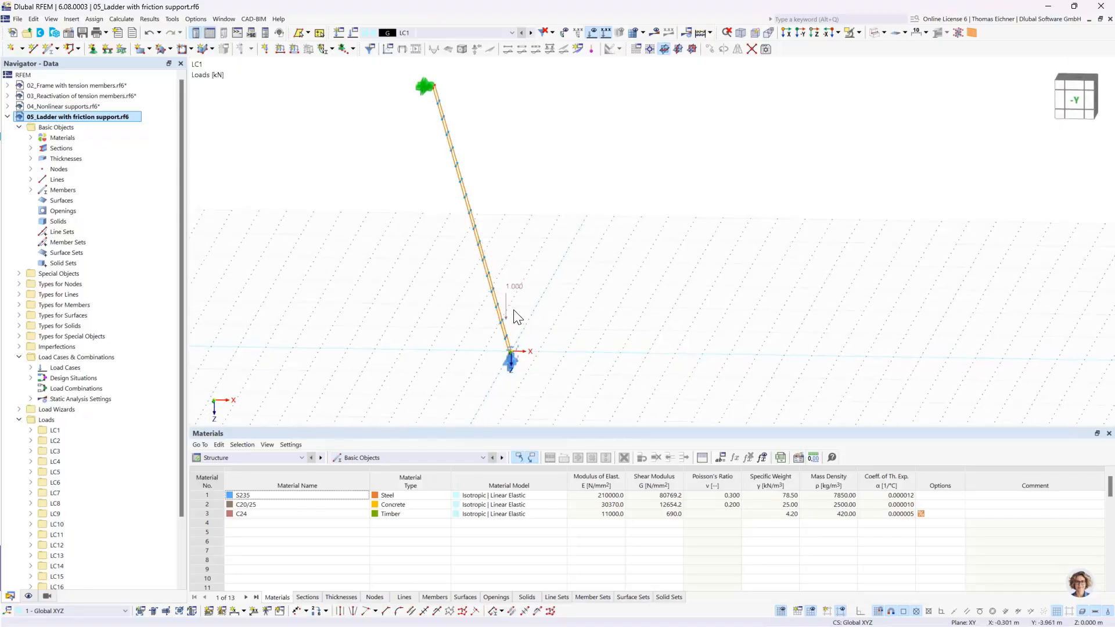
pyautogui.rightClick(455, 35)
pyautogui.scroll(-2, 473, 35)
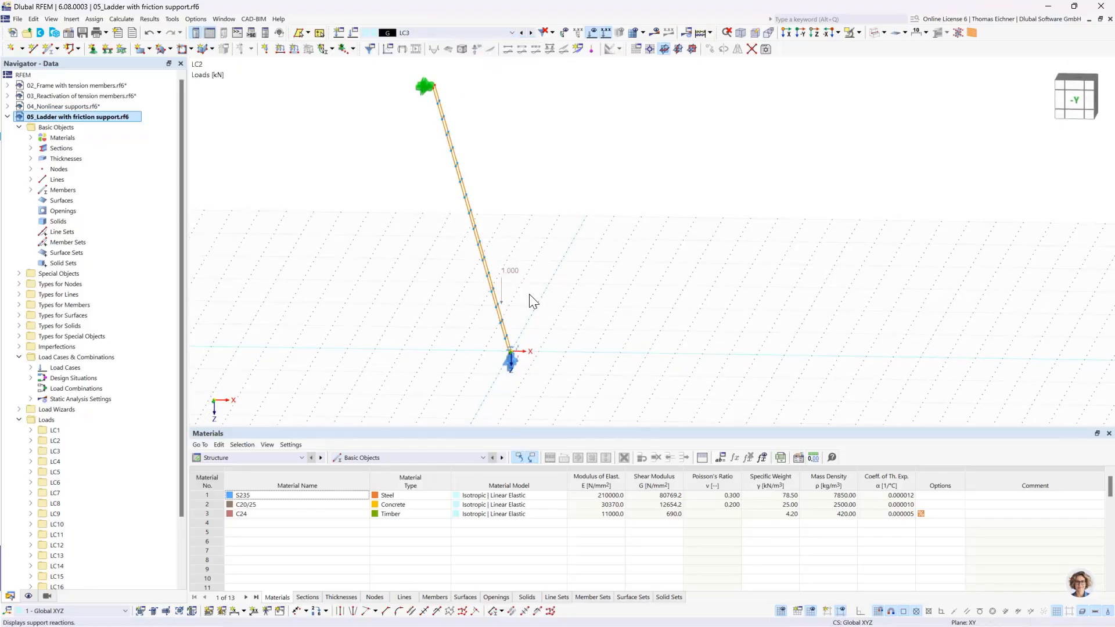
pyautogui.press('Down')
pyautogui.press('Down')
pyautogui.press('Down')
pyautogui.press('Down')
pyautogui.press('Down')
pyautogui.press('Down')
pyautogui.press('Down')
pyautogui.press('Down')
pyautogui.press('Down')
pyautogui.press('Down')
pyautogui.press('Down')
pyautogui.press('Up')
pyautogui.press('Up')
pyautogui.press('Up')
pyautogui.press('Up')
pyautogui.press('Up')
pyautogui.press('Up')
pyautogui.press('Up')
pyautogui.press('Up')
pyautogui.press('Up')
pyautogui.press('Up')
pyautogui.press('Up')
pyautogui.press('Up')
pyautogui.press('Up')
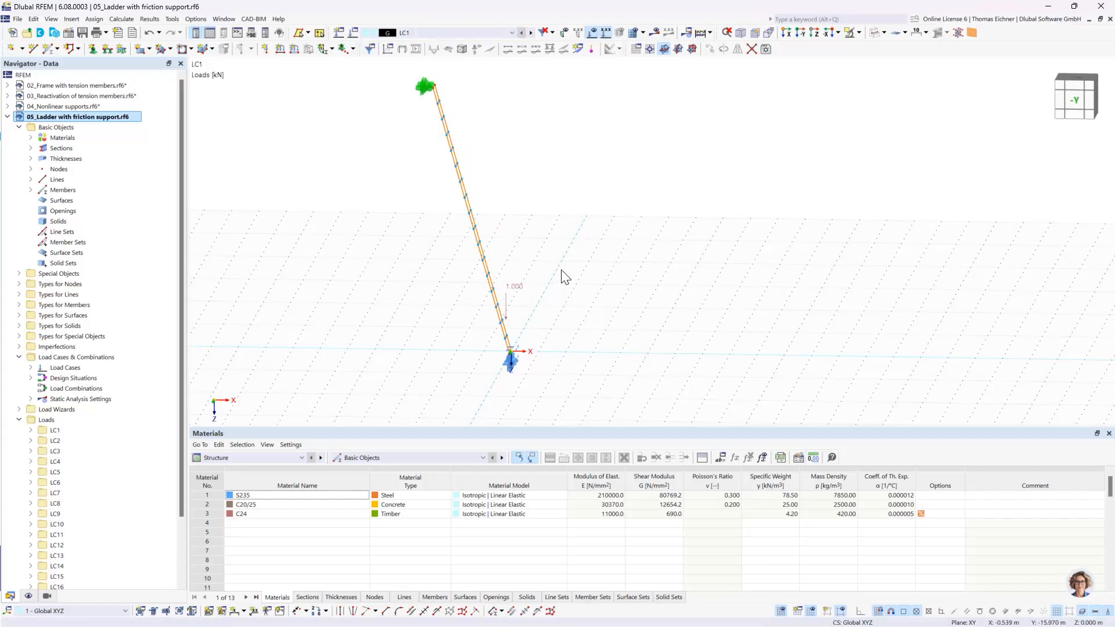
pyautogui.moveTo(562, 277); pyautogui.dragTo(546, 298, button='middle')
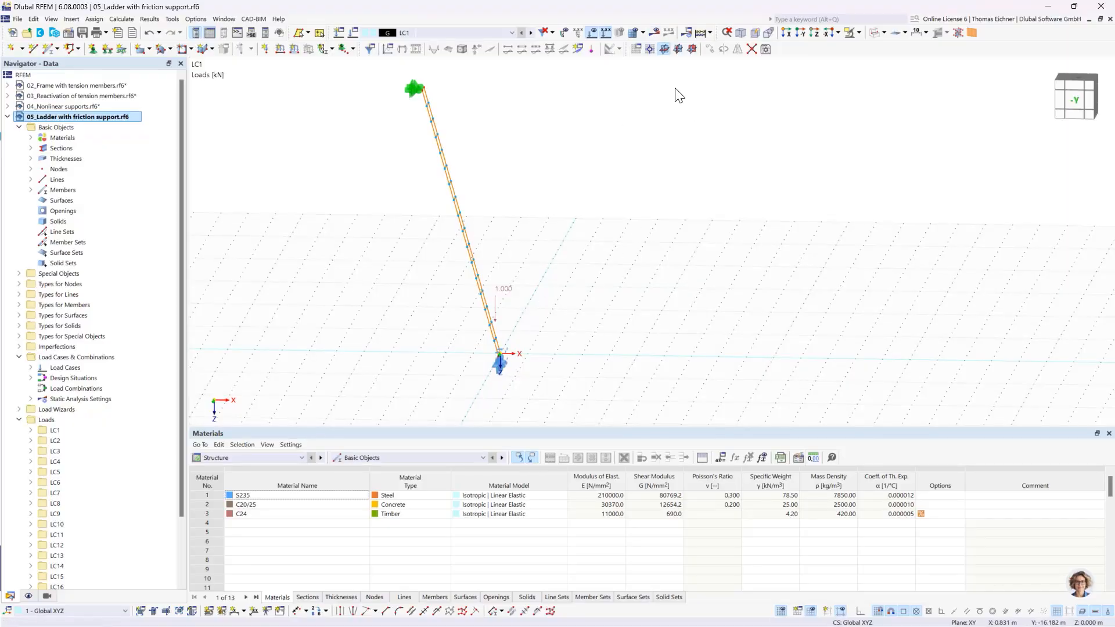
# Calculate all load cases and check the load cases listed in the calculation errors and warnings
pyautogui.click(698, 36)
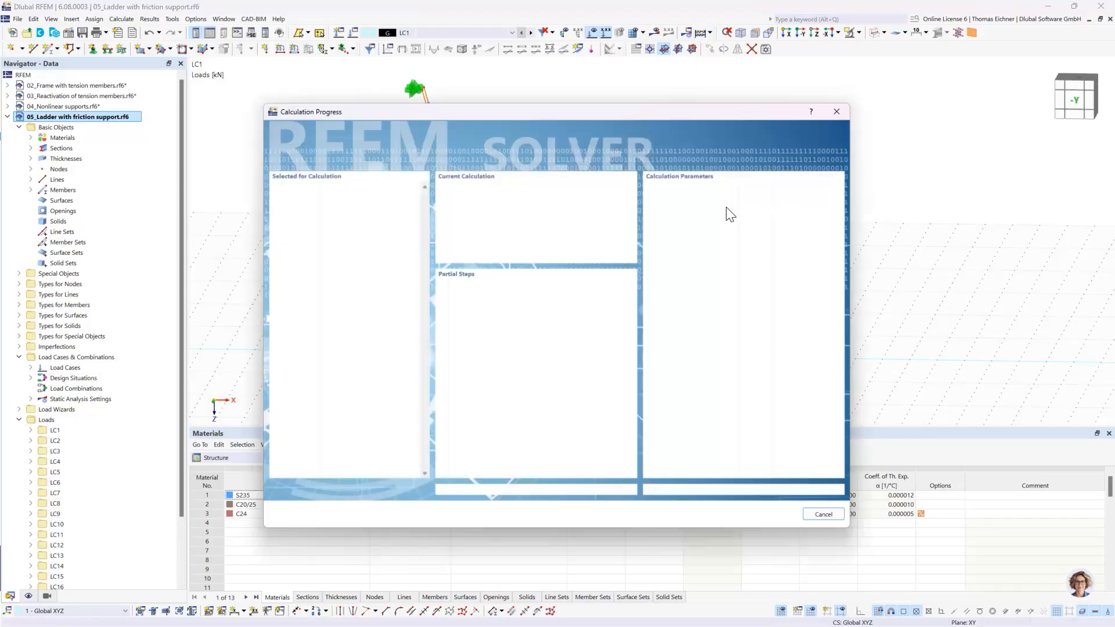
pyautogui.moveTo(585, 104); pyautogui.dragTo(923, 99)
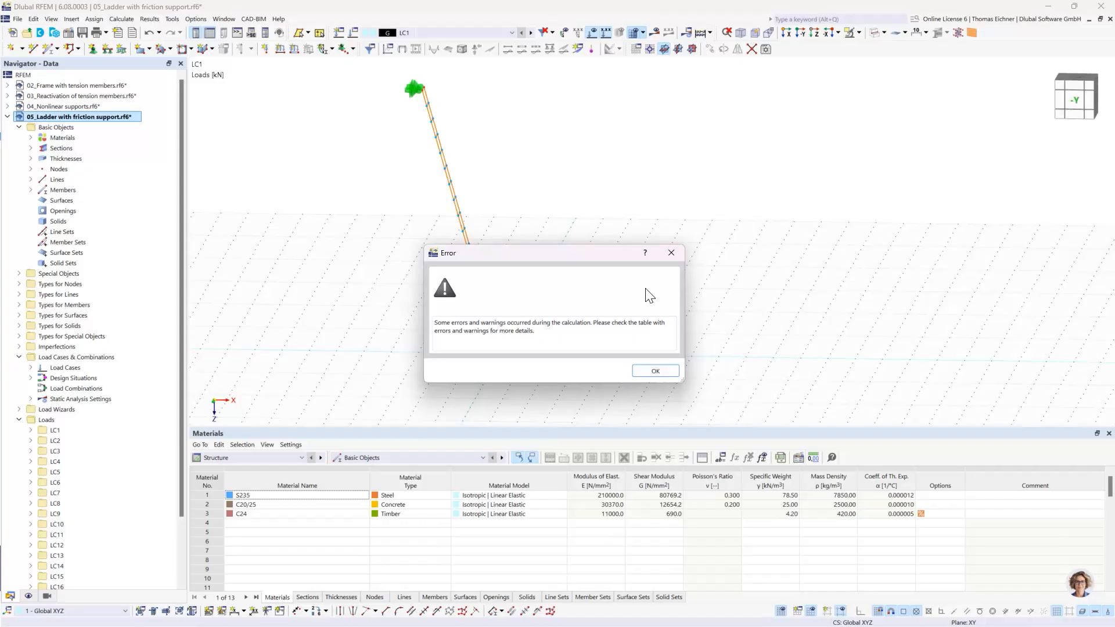
pyautogui.click(654, 371)
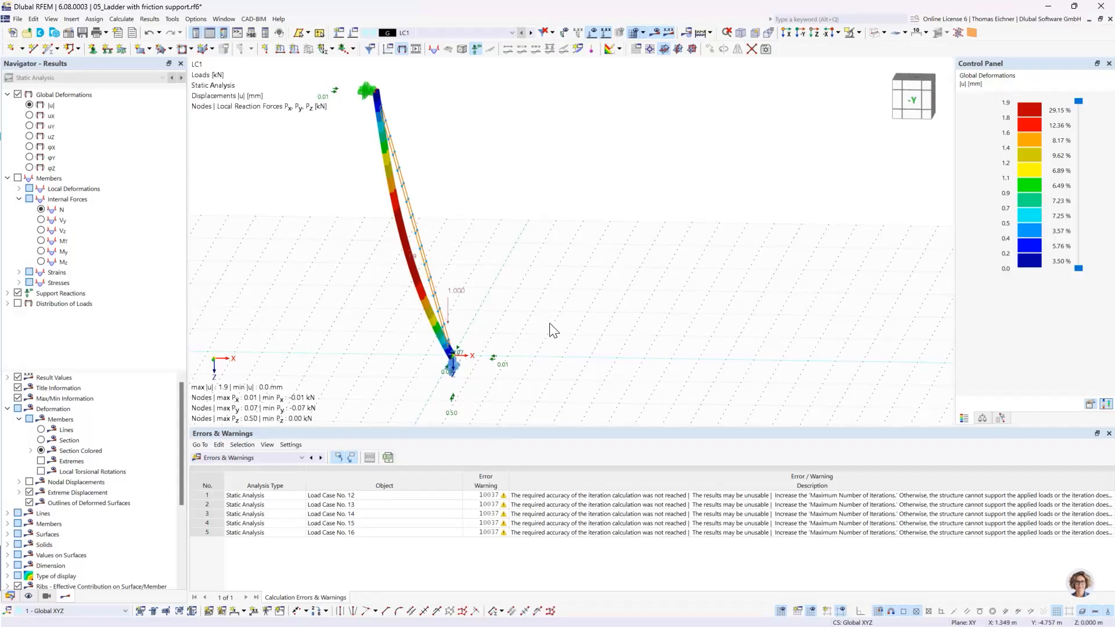
pyautogui.click(368, 497)
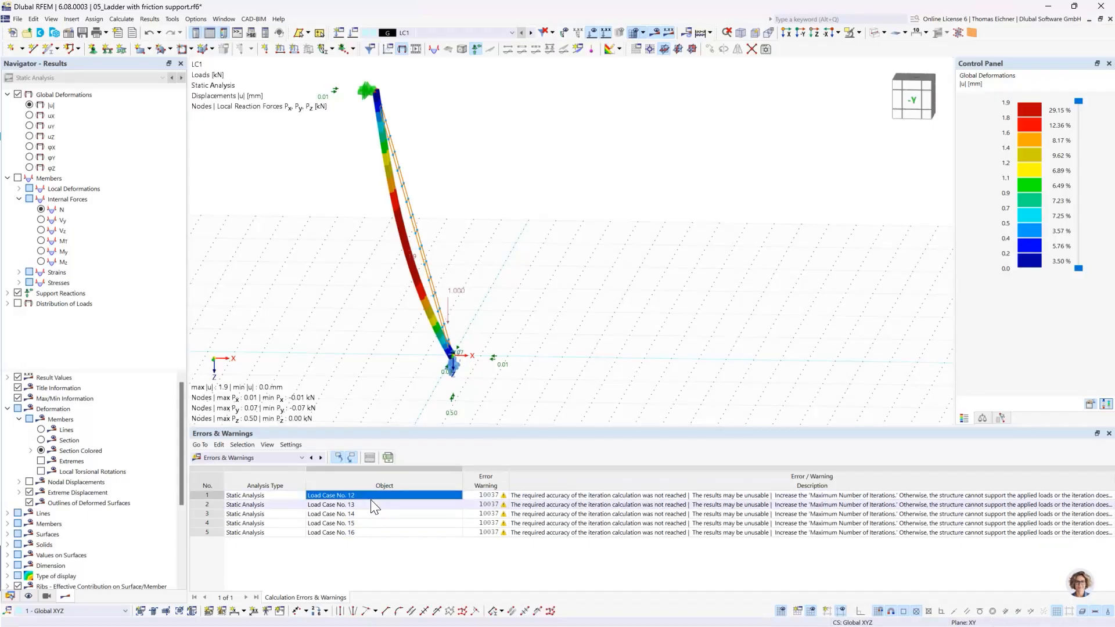
# Examine the LC1 deformation and the support reactions at the ladder's foot and upper end in the side view along Y
pyautogui.keyDown('ctrl'); pyautogui.moveTo(534, 309); pyautogui.dragTo(542, 298, button='middle'); pyautogui.keyUp('ctrl')
pyautogui.click(800, 35)
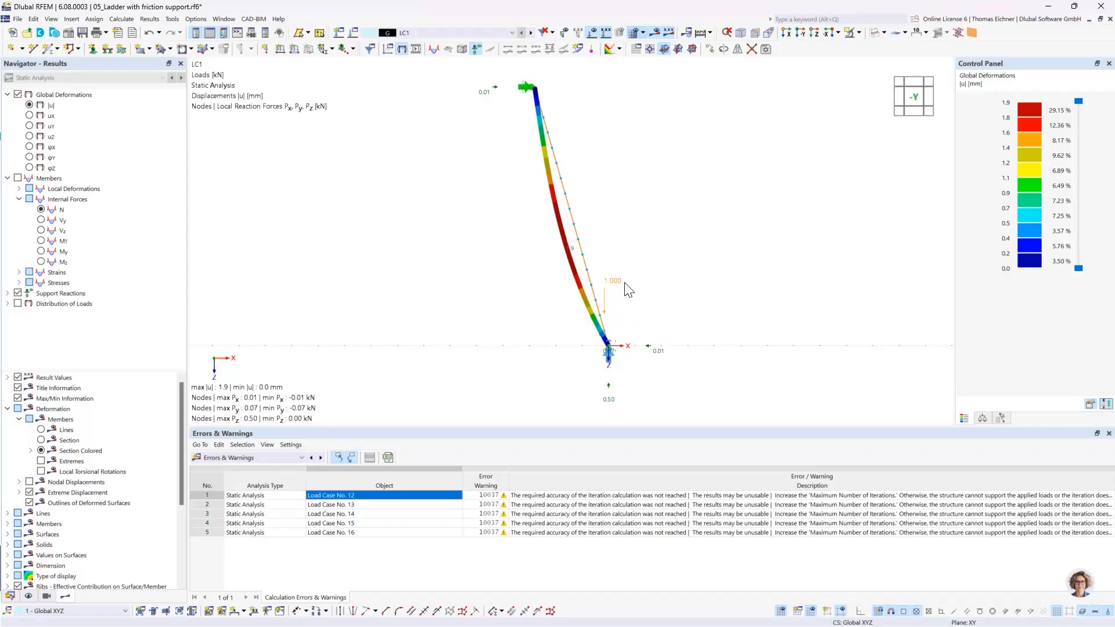
pyautogui.scroll(2, 626, 290)
pyautogui.moveTo(654, 289); pyautogui.dragTo(655, 275, button='middle')
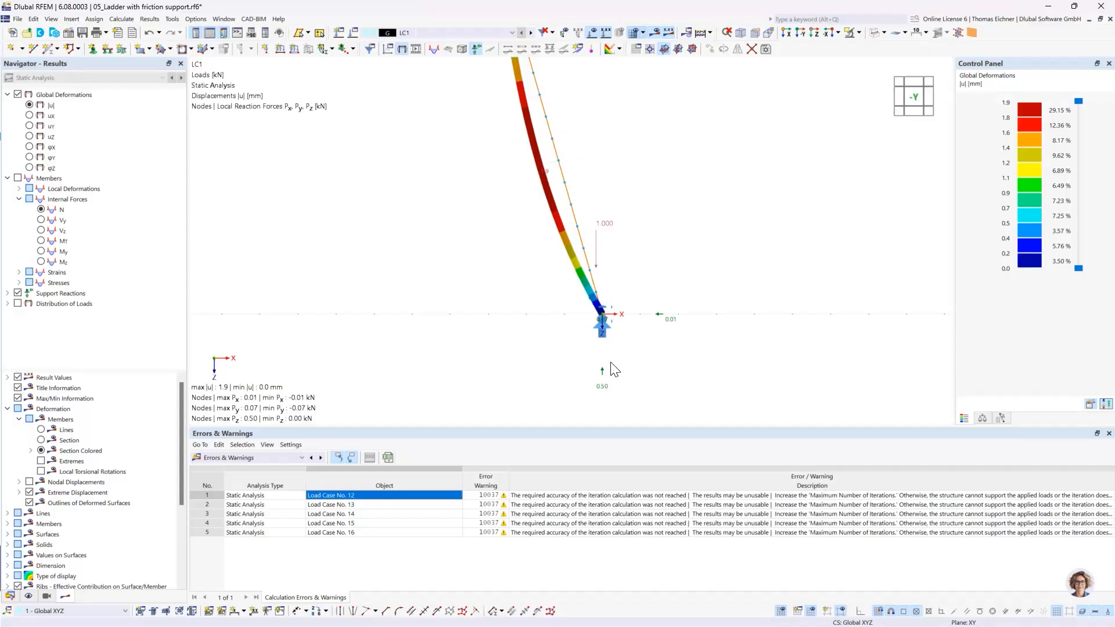
pyautogui.moveTo(605, 340)
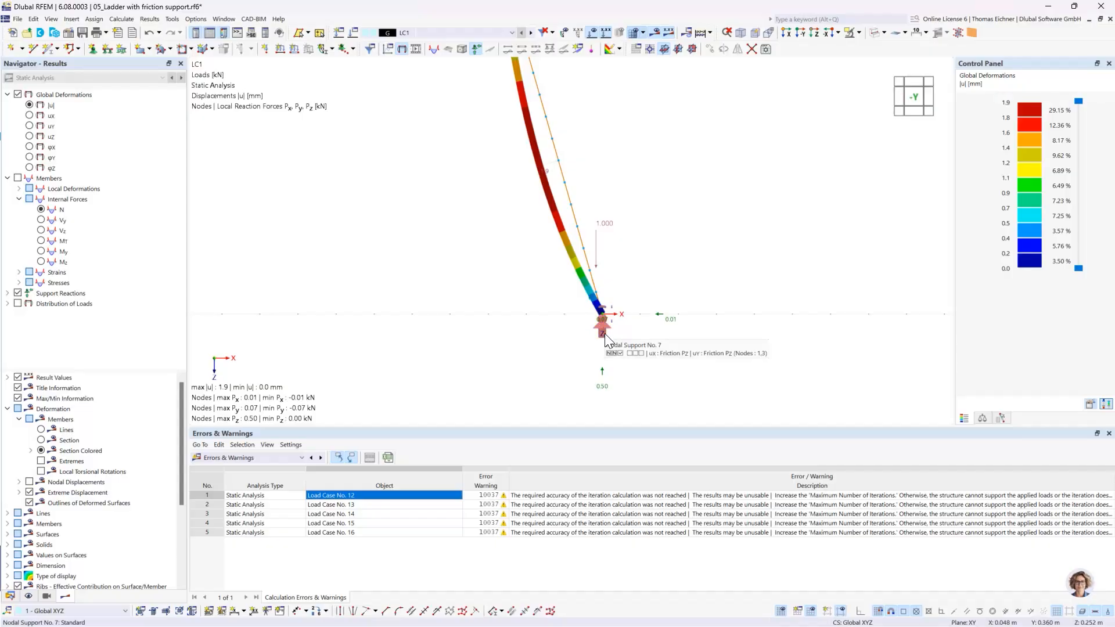
pyautogui.moveTo(702, 235); pyautogui.dragTo(664, 276, button='middle')
pyautogui.scroll(-3, 668, 278)
pyautogui.scroll(1, 663, 276)
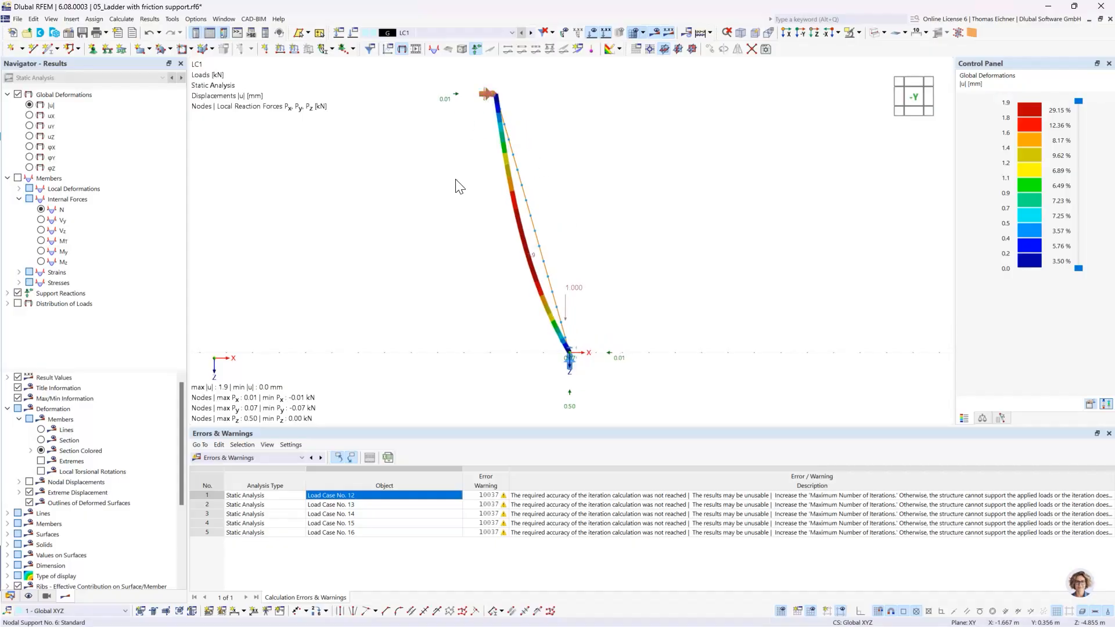
pyautogui.click(568, 358)
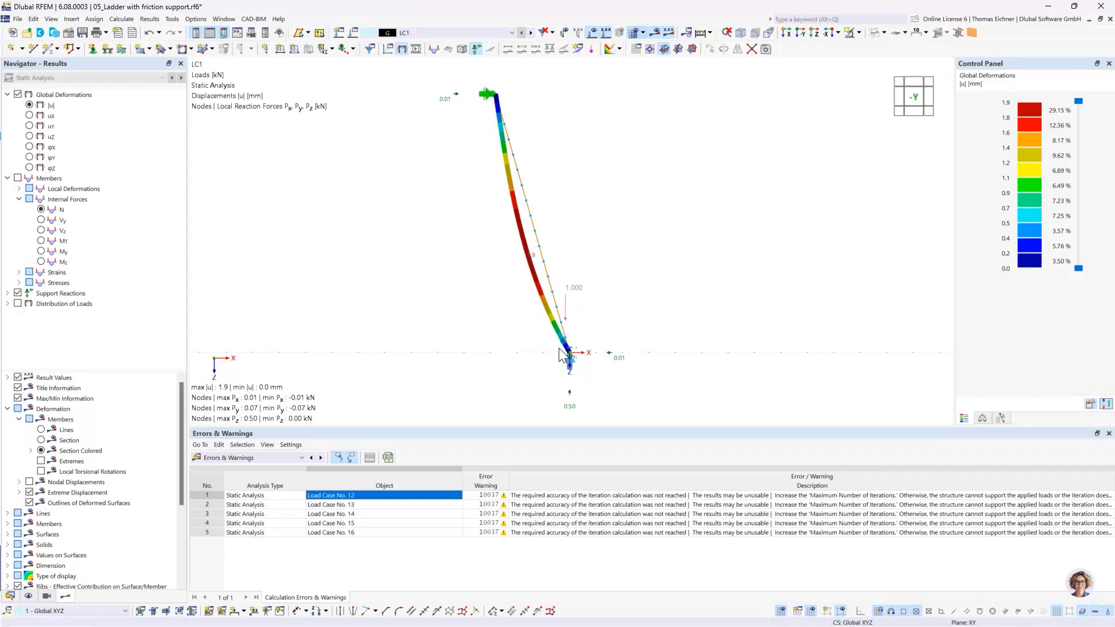
pyautogui.moveTo(572, 361)
# Step through the results from LC2 to LC12, comparing the ladder's deformation and horizontal support reactions as the load moves up
pyautogui.click(531, 33)
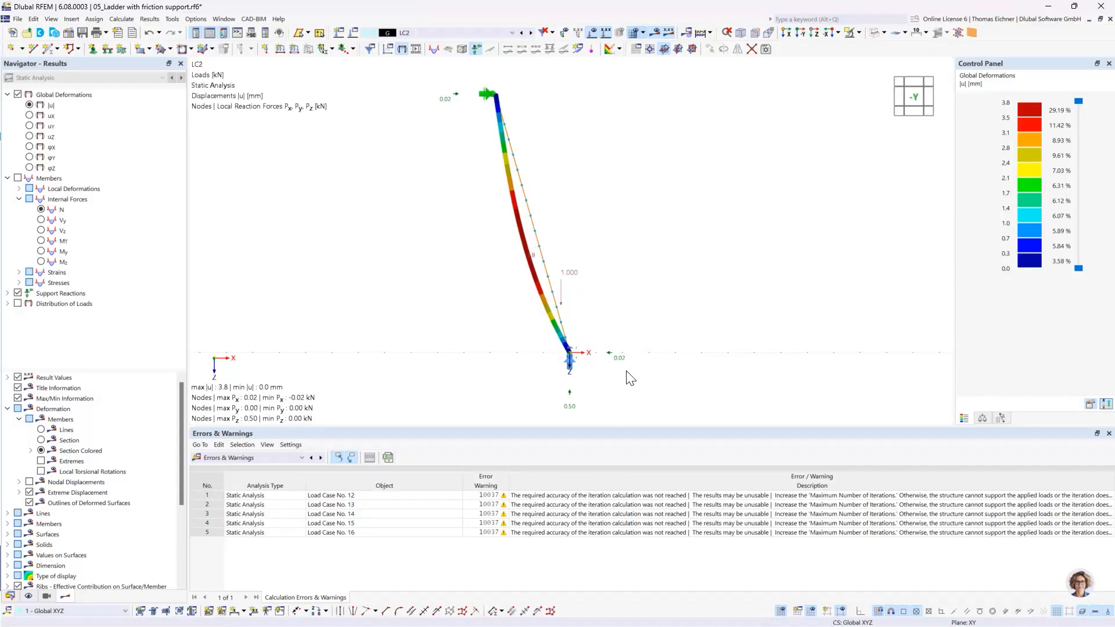
pyautogui.click(530, 33)
pyautogui.click(531, 33)
pyautogui.click(530, 33)
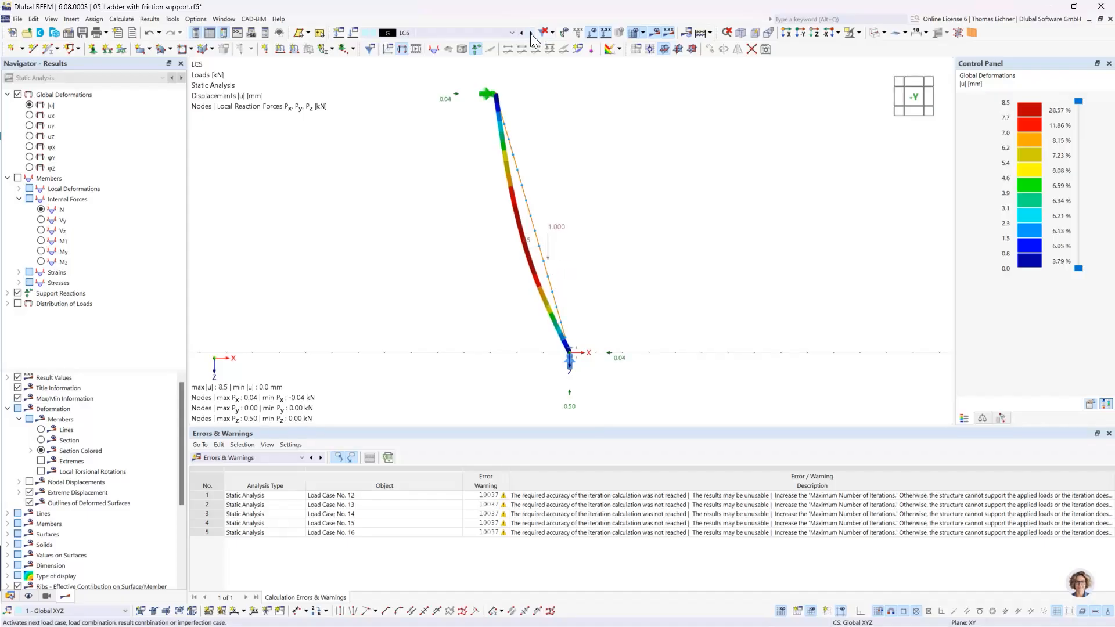
pyautogui.click(530, 33)
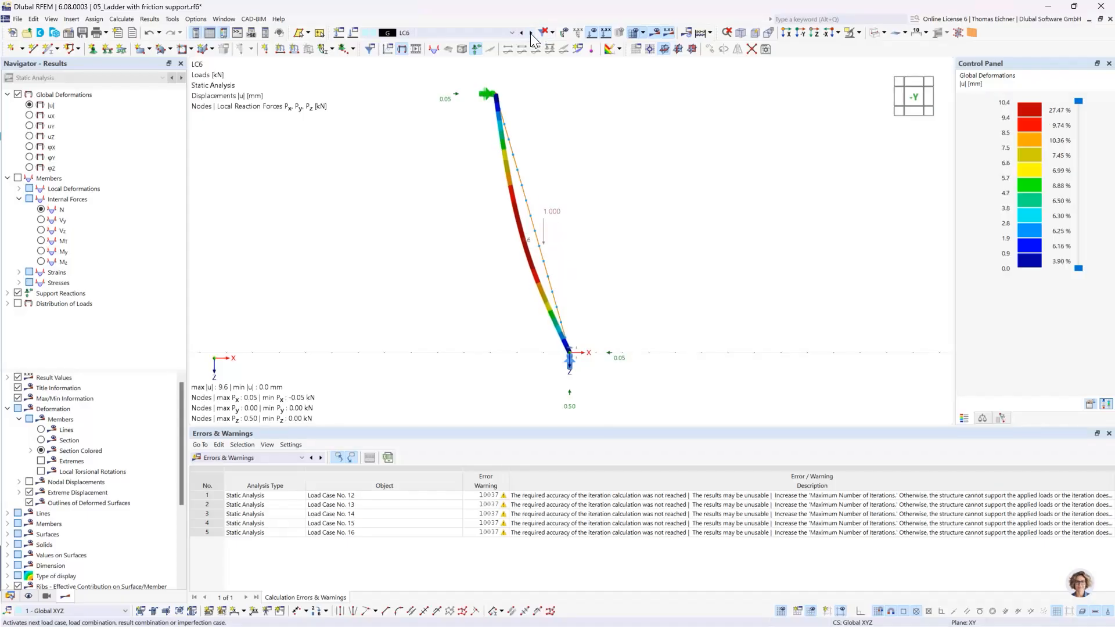
pyautogui.click(530, 33)
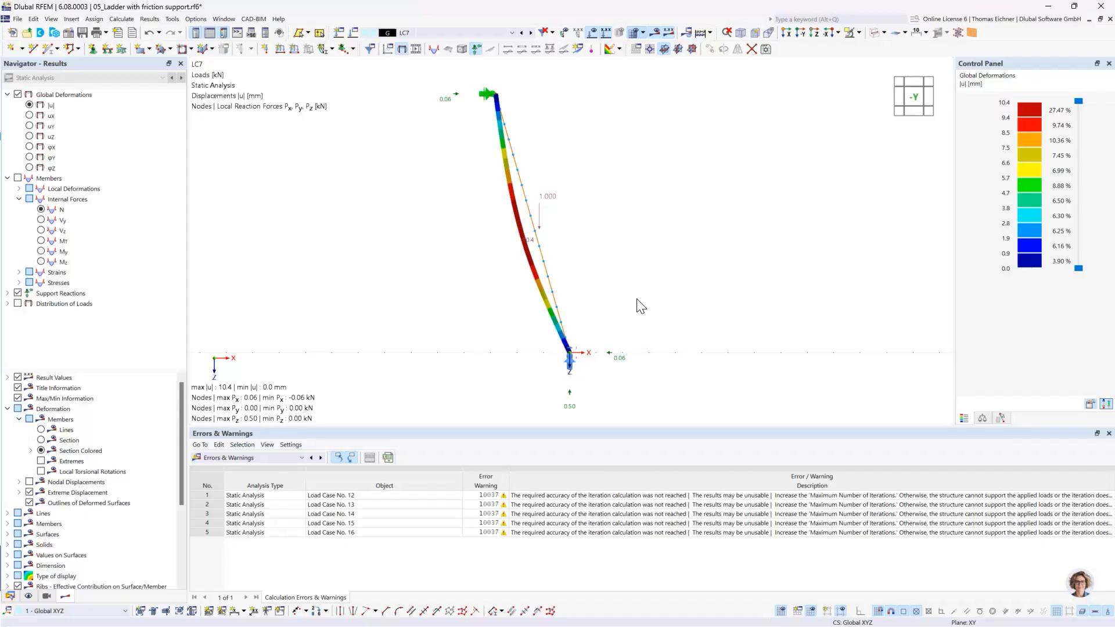
pyautogui.click(531, 32)
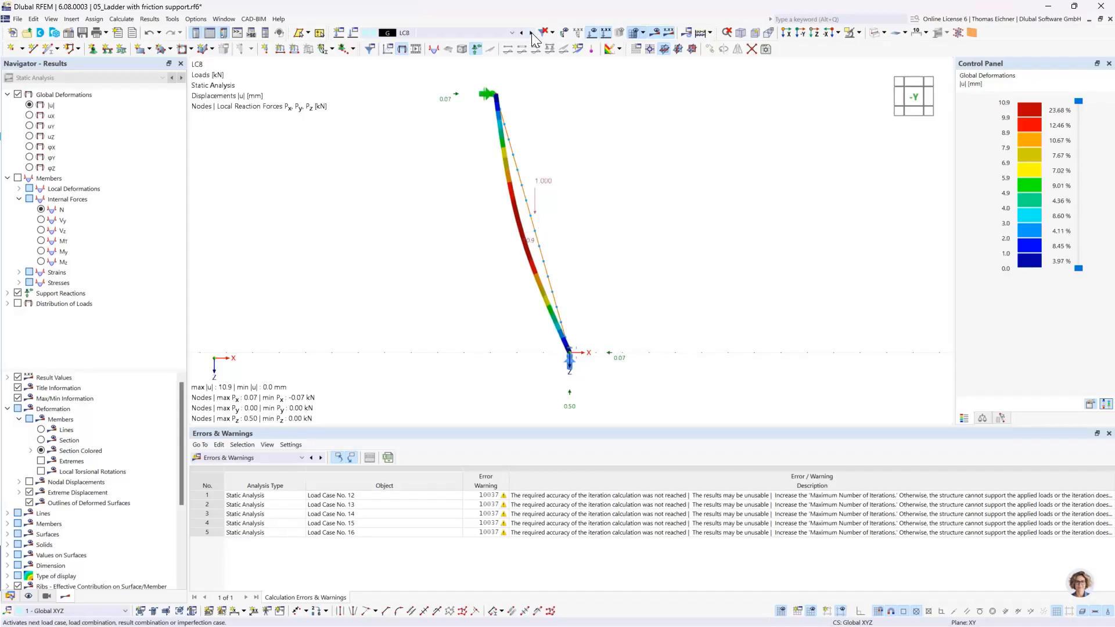
pyautogui.click(531, 32)
pyautogui.click(532, 32)
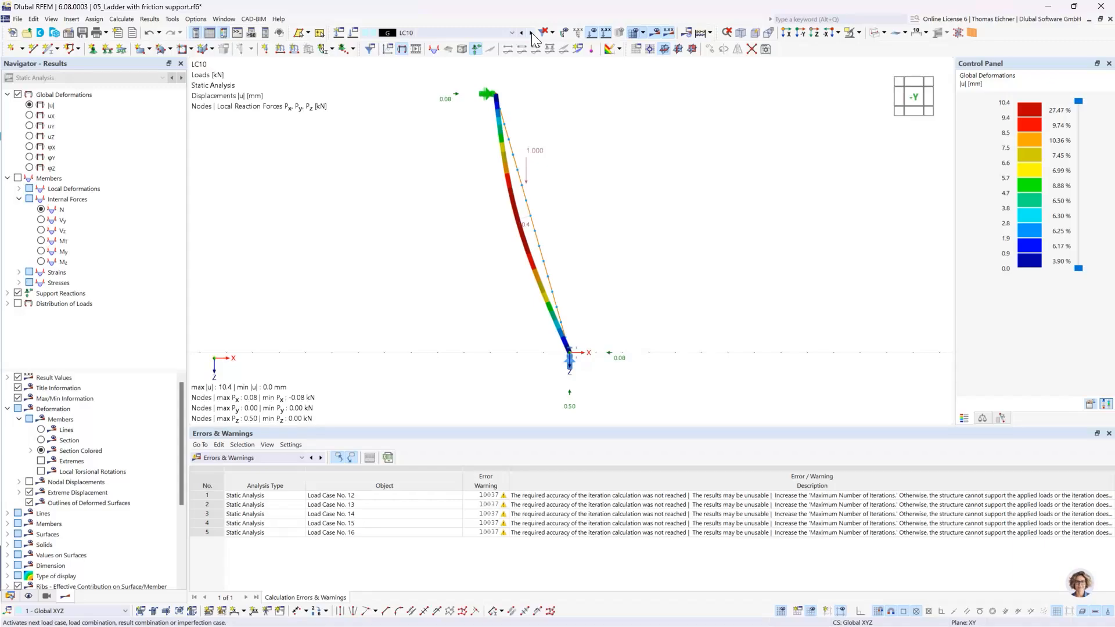
pyautogui.click(531, 32)
pyautogui.click(531, 33)
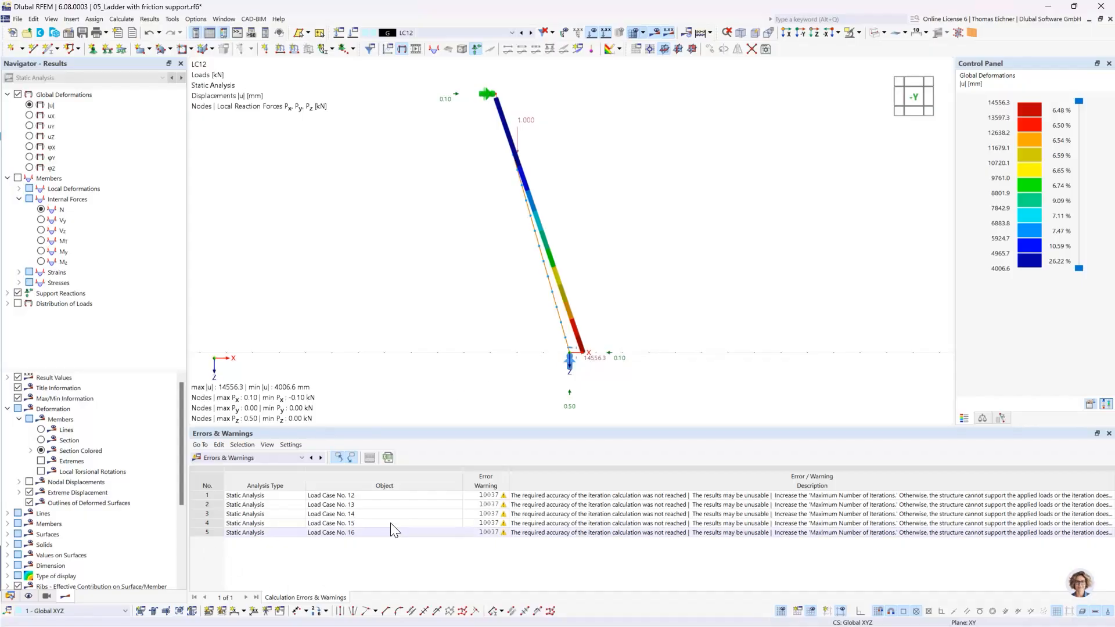
# Examine the LC12 calculation warning and the slipped ladder in a slightly tilted view
pyautogui.click(383, 504)
pyautogui.click(380, 494)
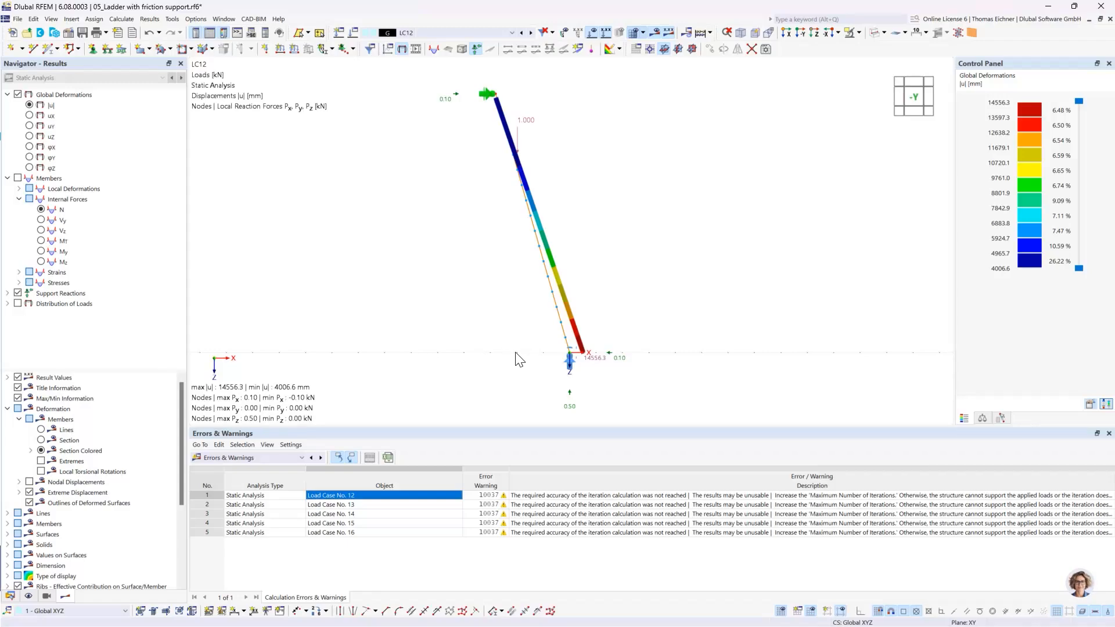
pyautogui.keyDown('ctrl'); pyautogui.moveTo(640, 338); pyautogui.dragTo(635, 343, button='middle'); pyautogui.keyUp('ctrl')
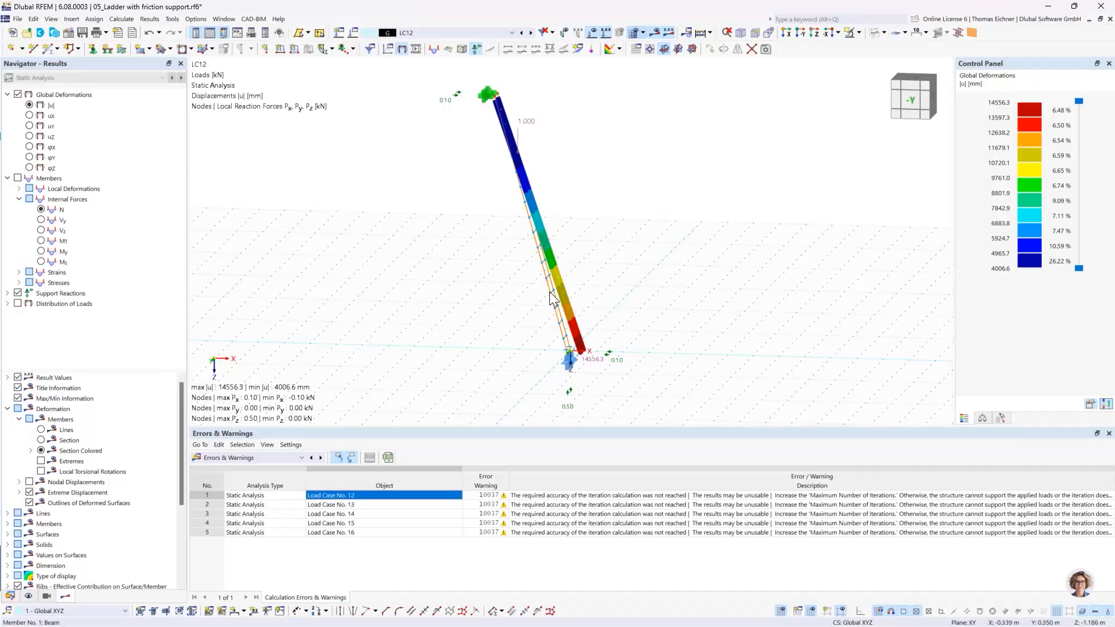
# Create load combination CO1 from LC16 and LC1, each with a factor of 1.00, with second-order analysis SA2
pyautogui.click(352, 34)
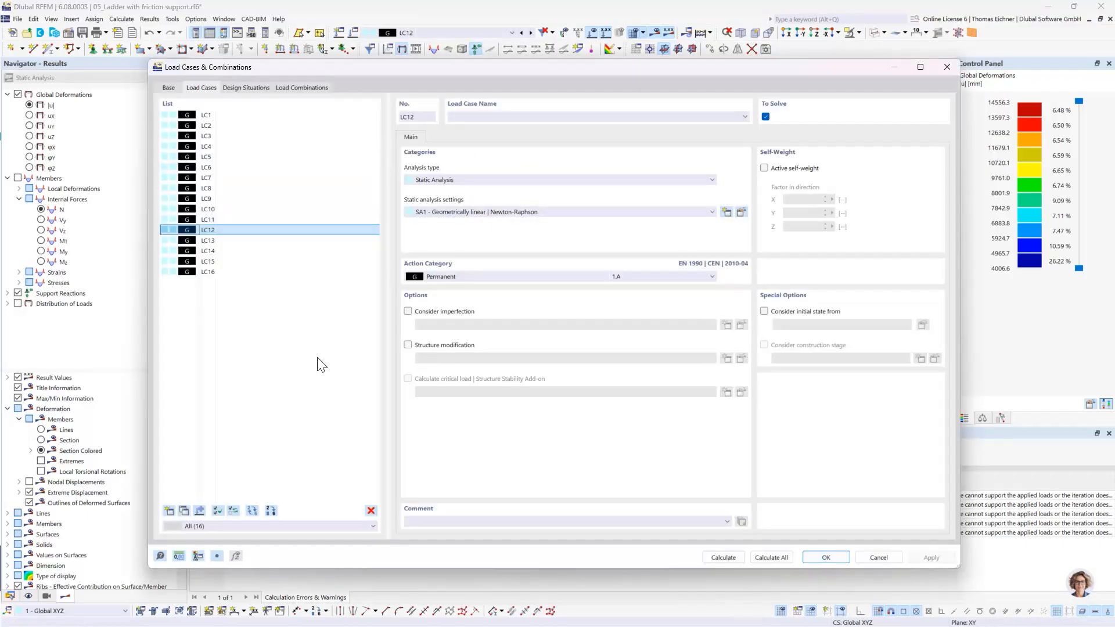
pyautogui.moveTo(326, 73); pyautogui.dragTo(328, 470)
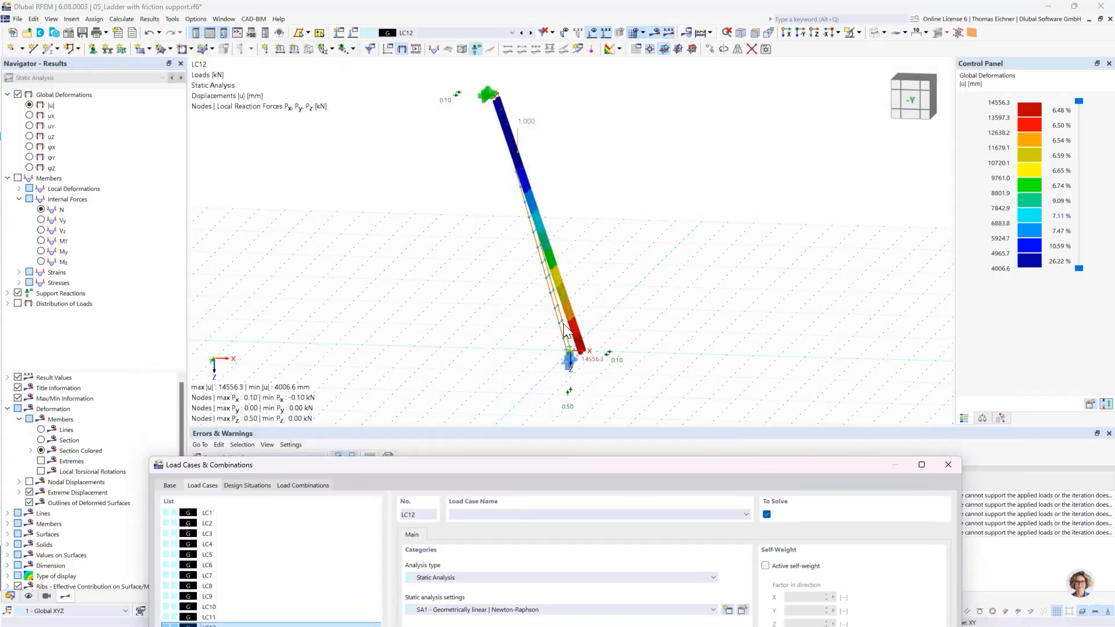
pyautogui.moveTo(547, 465); pyautogui.dragTo(522, 91)
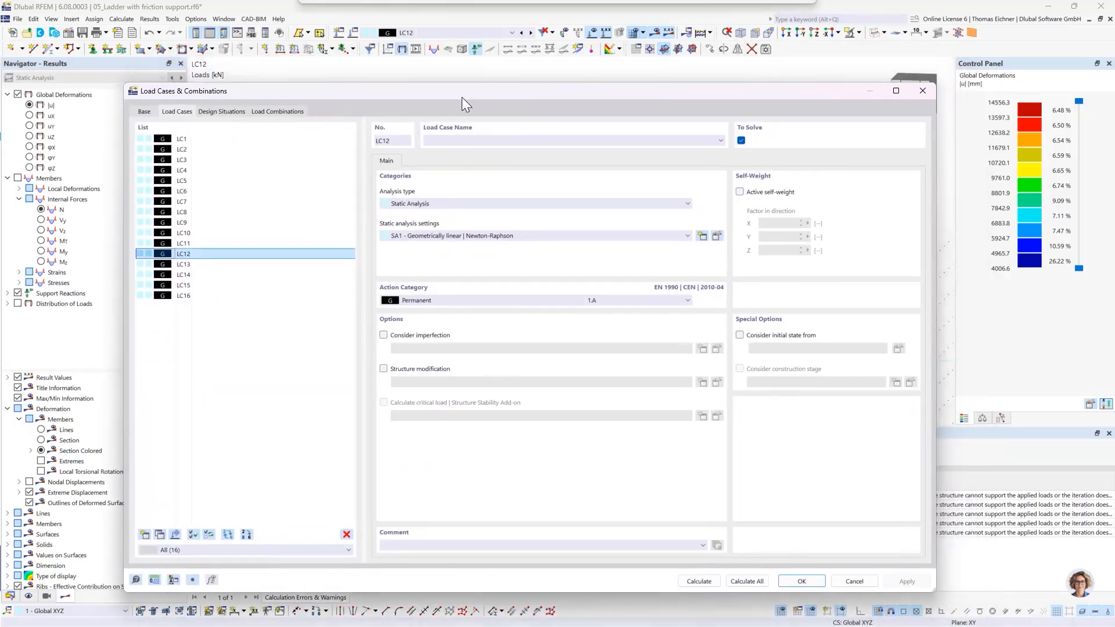
pyautogui.click(277, 112)
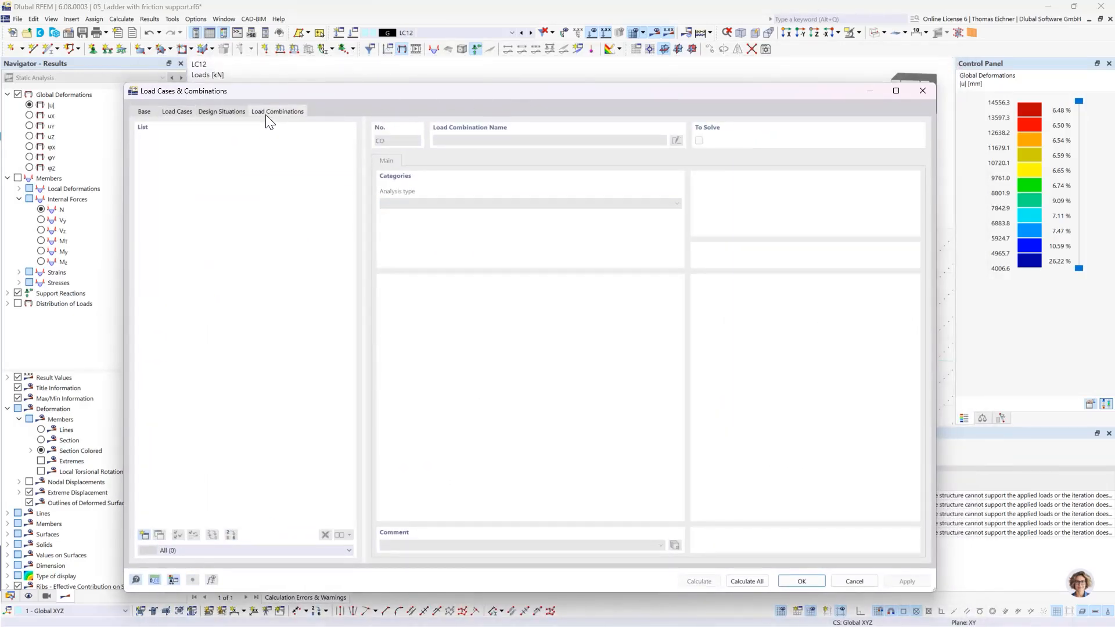
pyautogui.click(143, 535)
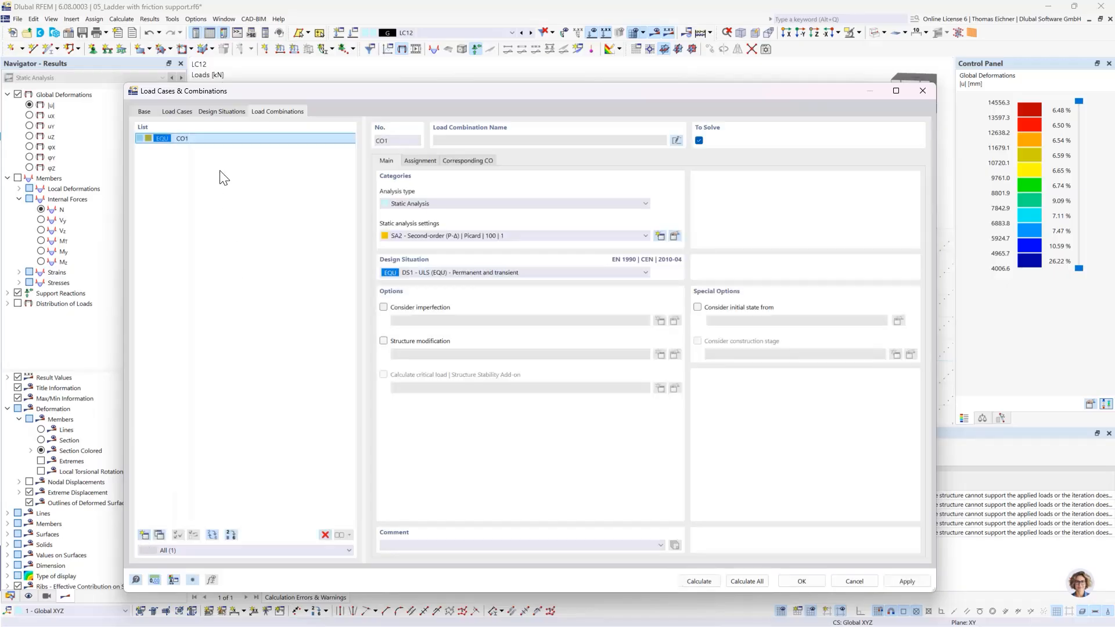
pyautogui.click(432, 160)
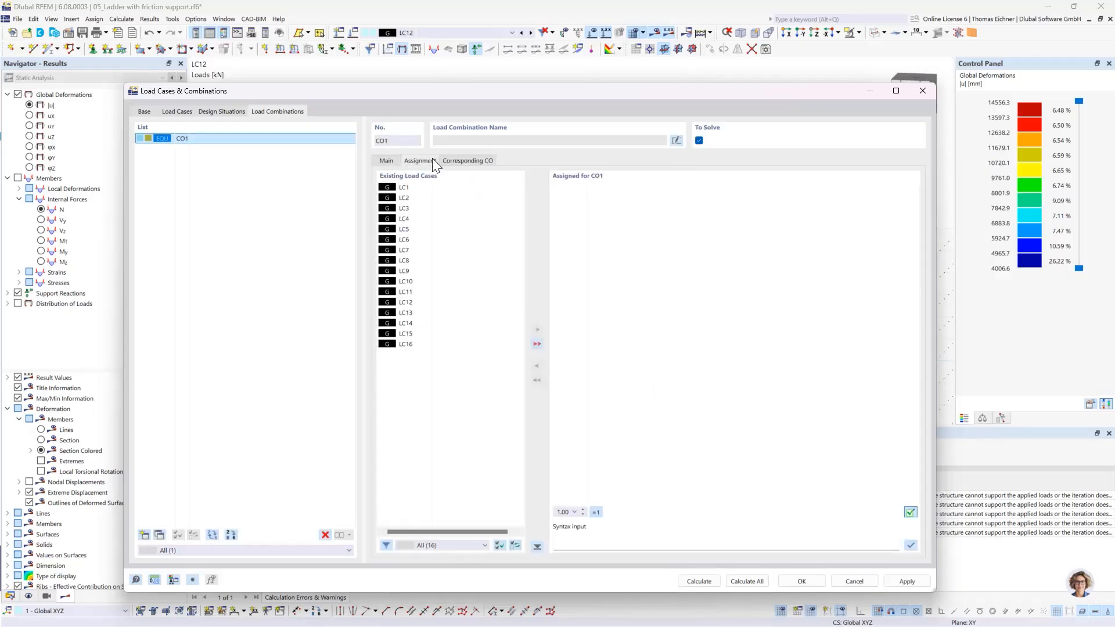
pyautogui.doubleClick(406, 345)
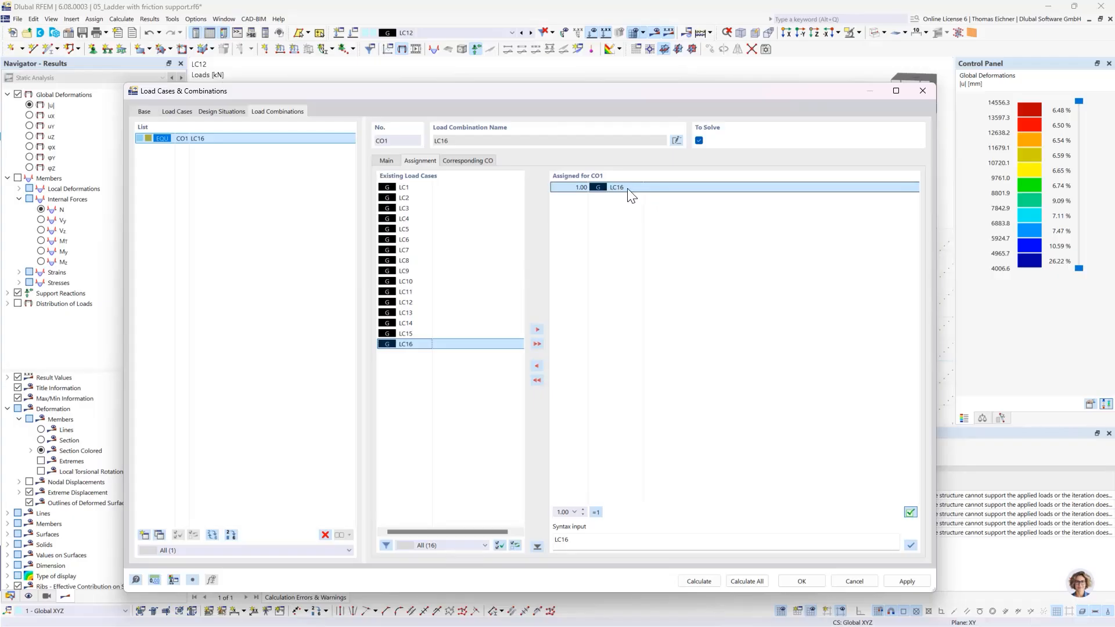
pyautogui.doubleClick(403, 186)
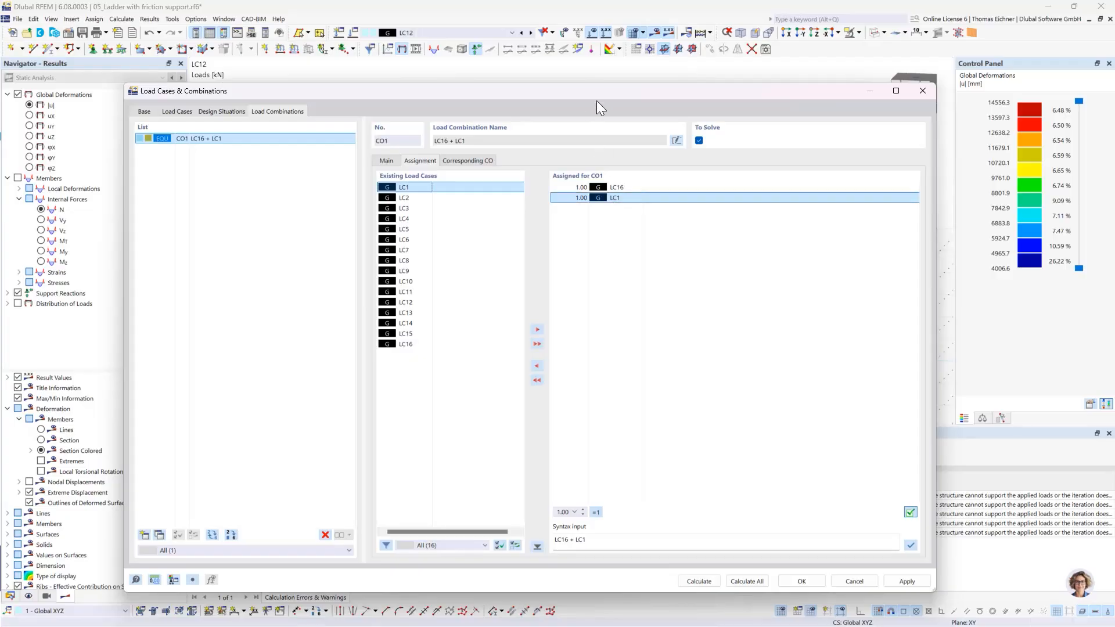
pyautogui.moveTo(597, 99); pyautogui.dragTo(541, 85)
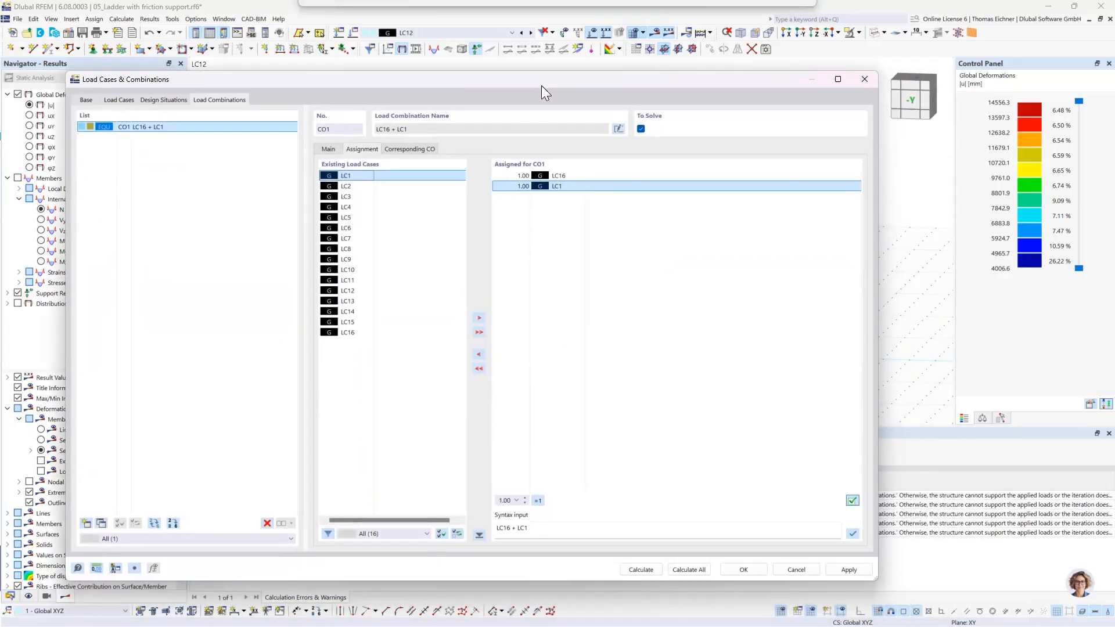
pyautogui.click(743, 569)
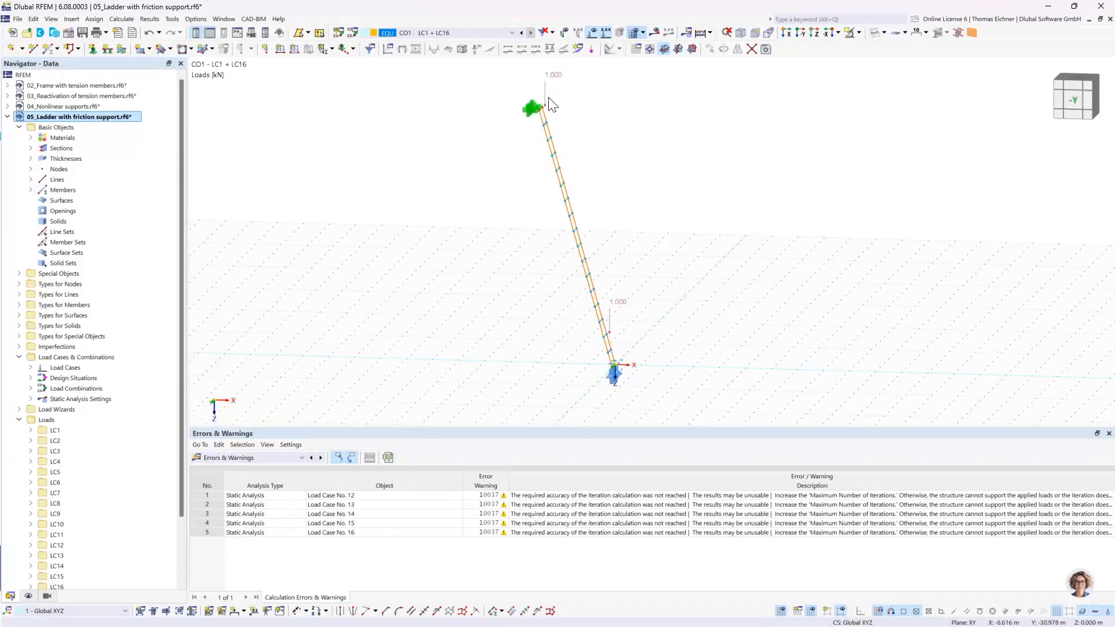
# Calculate CO1 and examine the ladder's deformation and support reactions in the side view along Y
pyautogui.click(652, 37)
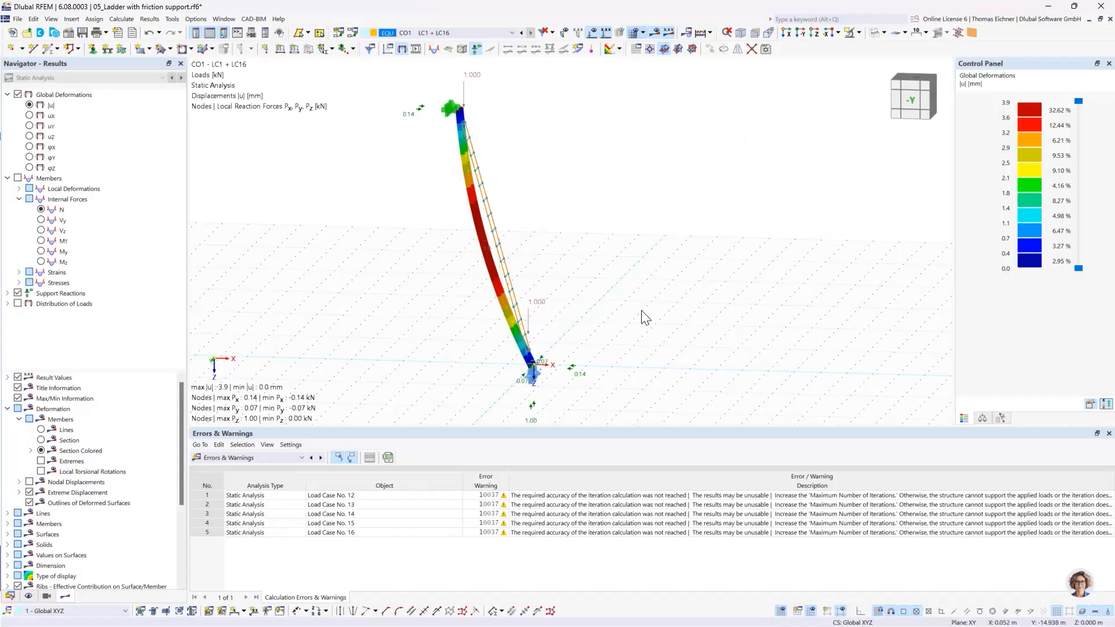
pyautogui.moveTo(639, 305)
pyautogui.keyDown('ctrl'); pyautogui.mouseDown(button='middle')
pyautogui.moveTo(656, 284)
pyautogui.moveTo(668, 328)
pyautogui.moveTo(672, 297)
pyautogui.mouseUp(button='middle'); pyautogui.keyUp('ctrl')
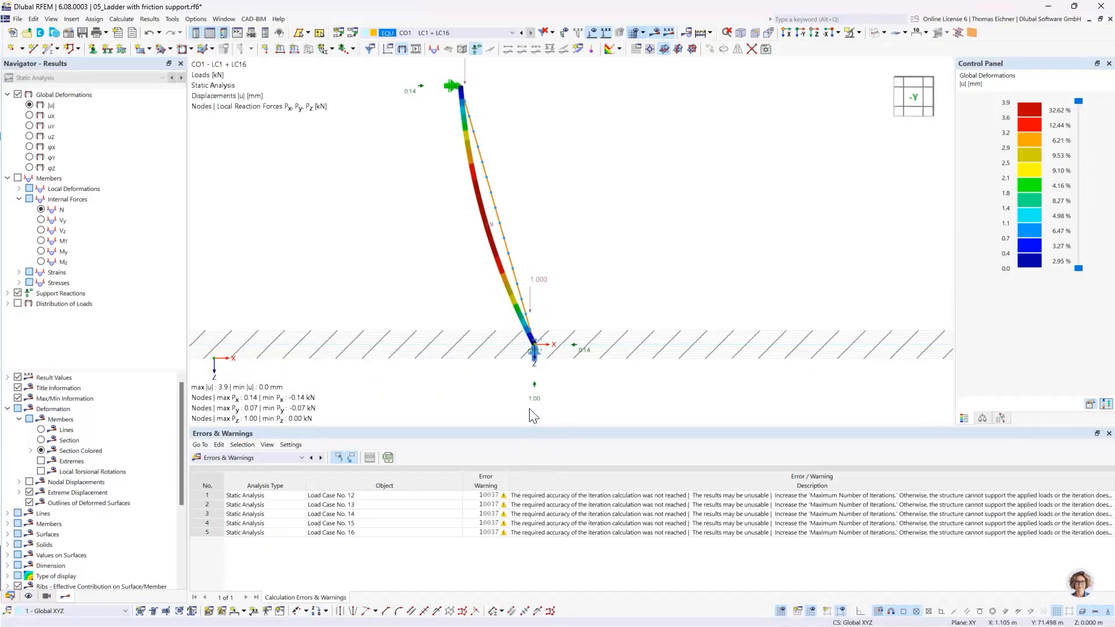
pyautogui.click(536, 358)
pyautogui.scroll(-2, 601, 304)
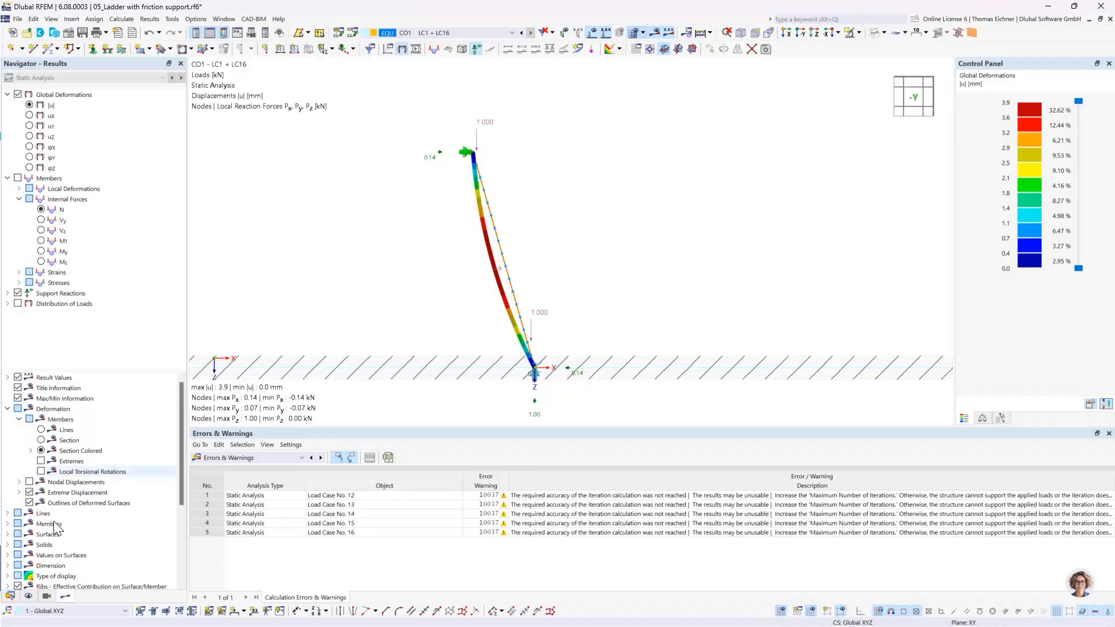
# Switch to the model 06_Tension speciment as surface model.rf6 and clear the selection of its surface
pyautogui.click(10, 596)
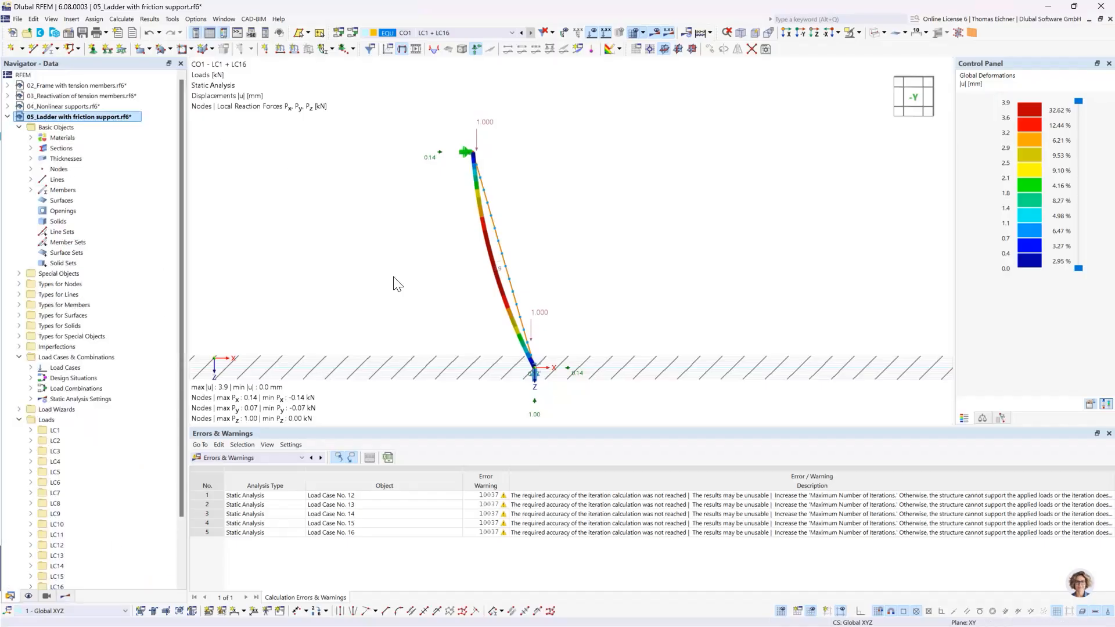
pyautogui.click(8, 116)
pyautogui.click(54, 129)
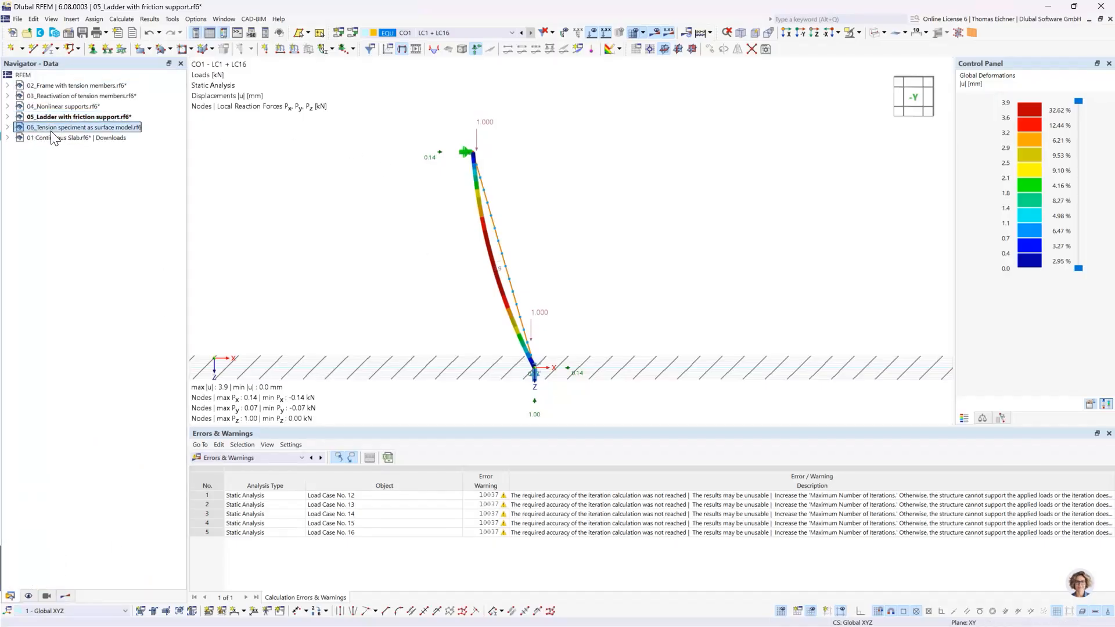
pyautogui.doubleClick(105, 135)
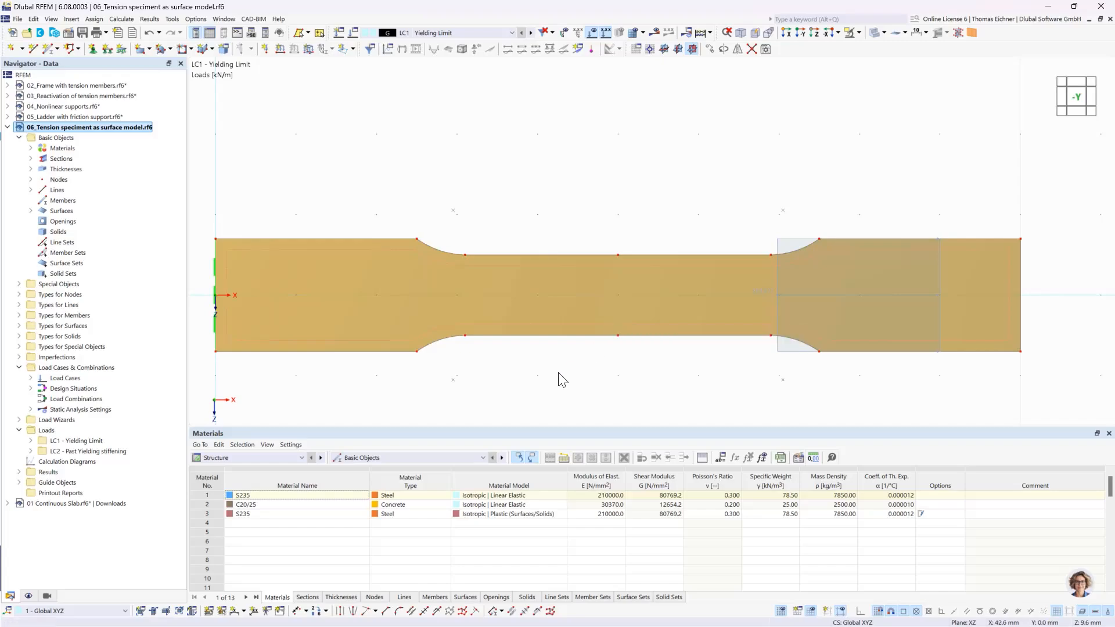
pyautogui.click(514, 334)
pyautogui.click(490, 188)
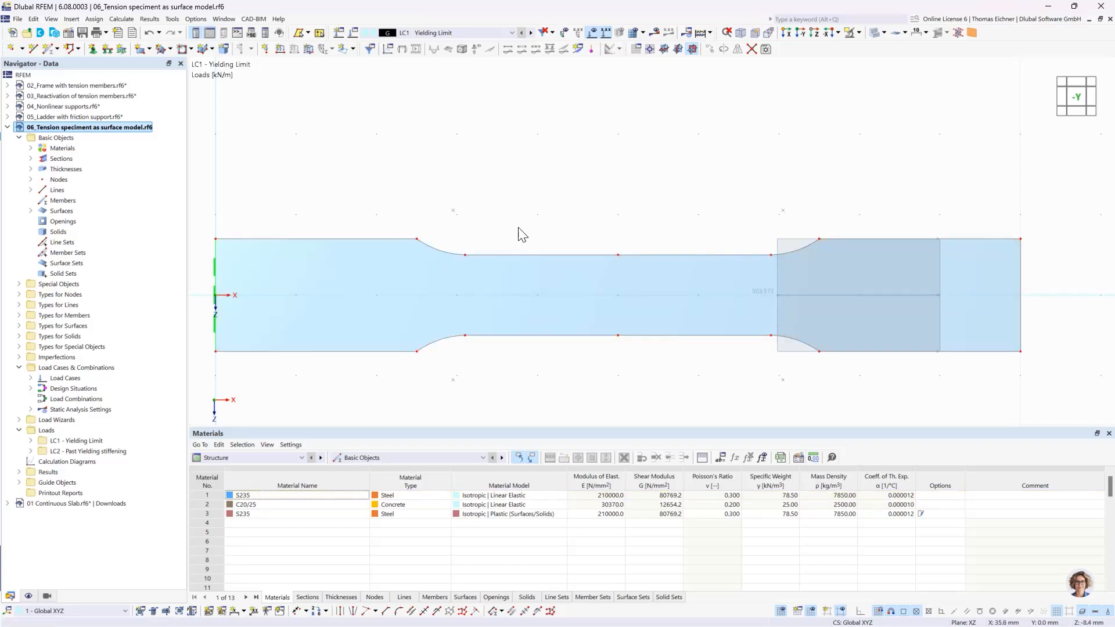
# Examine the specimen's shape and line support in 3D, and check its surface's thickness and material
pyautogui.keyDown('ctrl'); pyautogui.moveTo(518, 235); pyautogui.dragTo(764, 216, button='middle'); pyautogui.keyUp('ctrl')
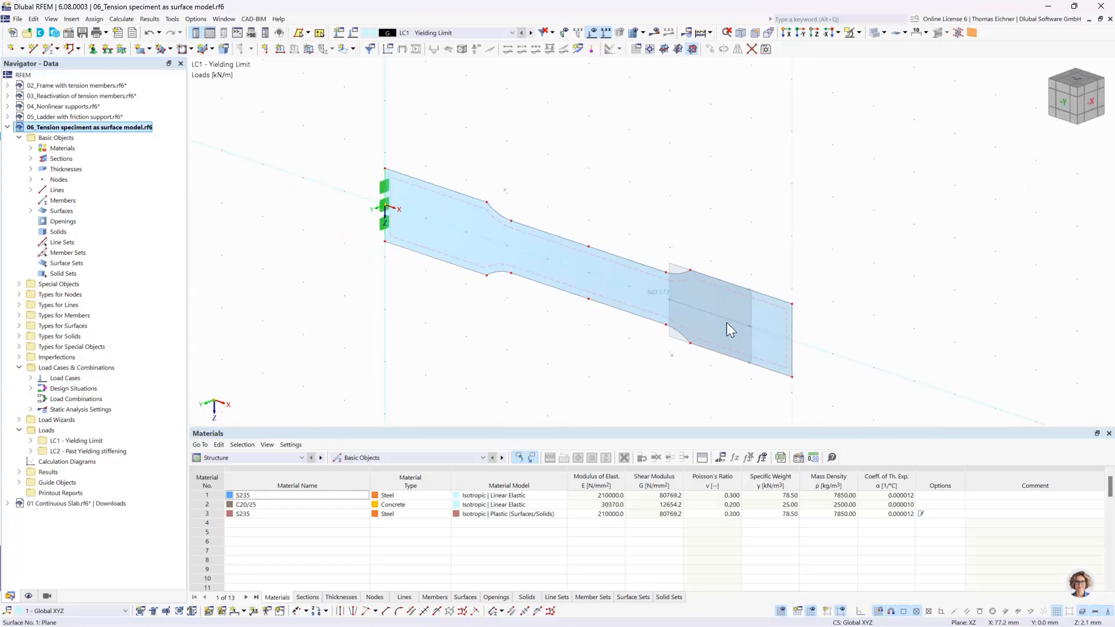
pyautogui.keyDown('ctrl'); pyautogui.moveTo(475, 171); pyautogui.dragTo(531, 155, button='middle'); pyautogui.keyUp('ctrl')
pyautogui.scroll(1, 522, 209)
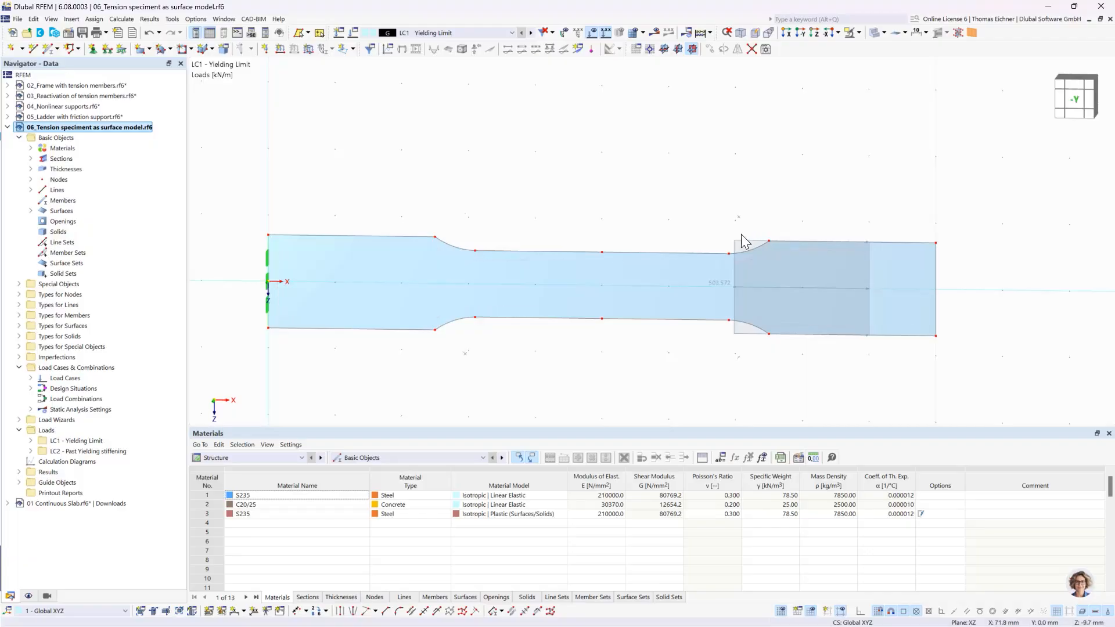
pyautogui.click(719, 284)
pyautogui.click(446, 392)
pyautogui.doubleClick(475, 292)
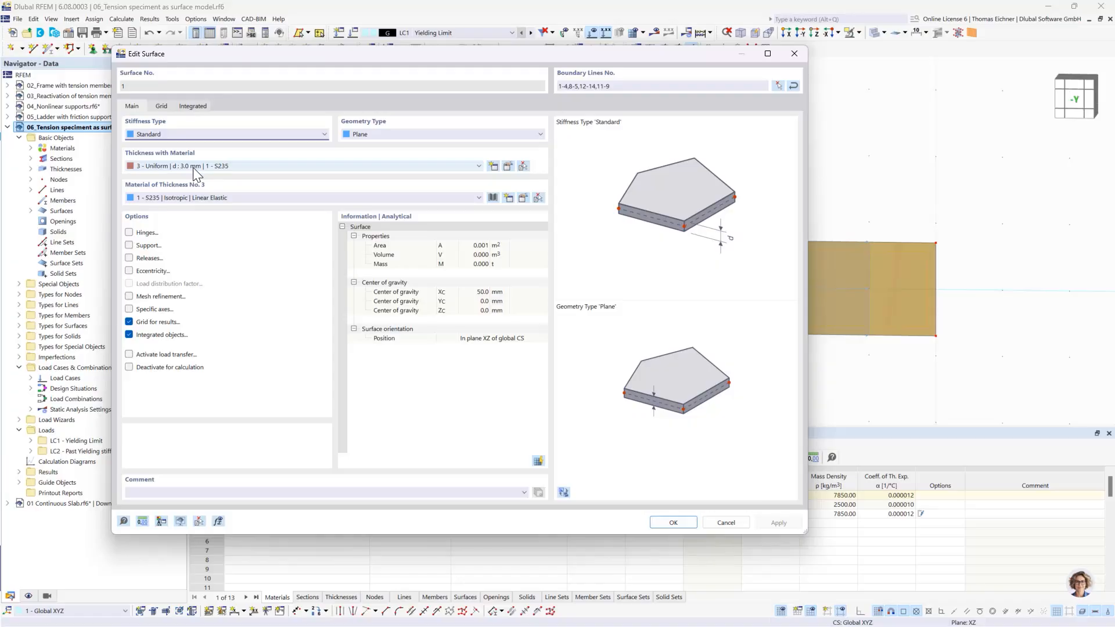
pyautogui.click(795, 52)
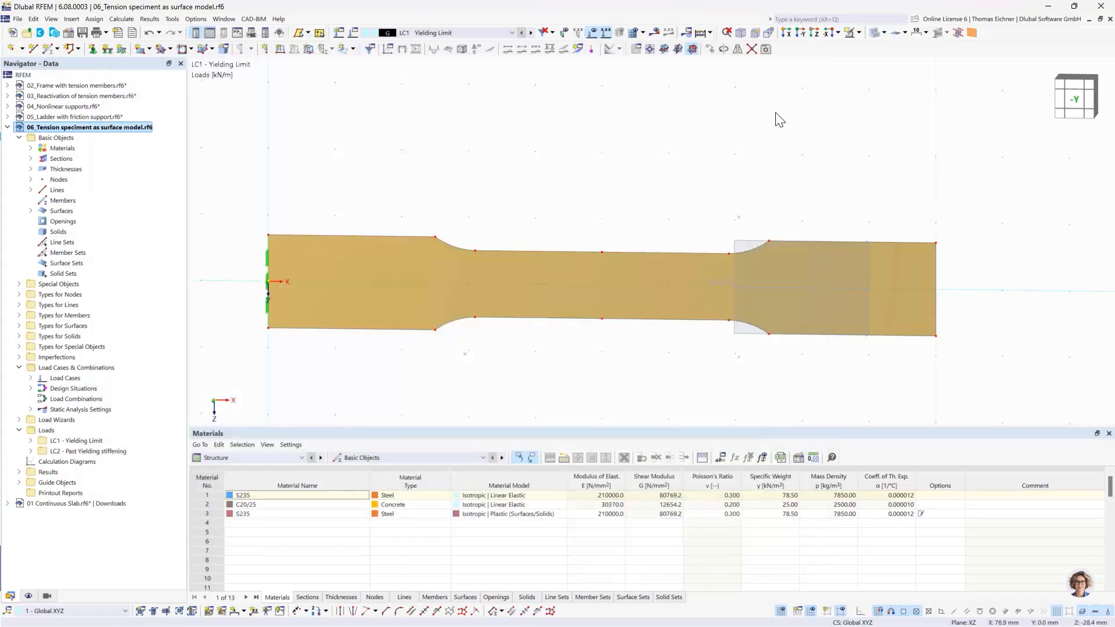
# Open the LC1 line load at the specimen's free end for editing and check its magnitude and direction
pyautogui.click(749, 176)
pyautogui.moveTo(749, 174); pyautogui.dragTo(604, 173, button='middle')
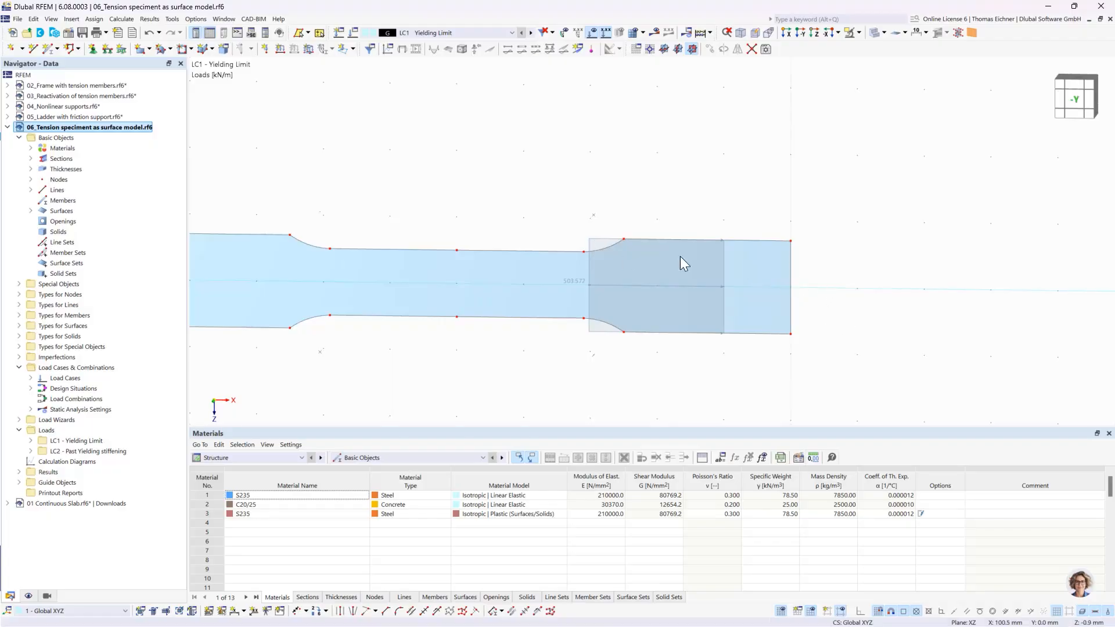
pyautogui.doubleClick(590, 246)
pyautogui.moveTo(452, 109); pyautogui.dragTo(1000, 82)
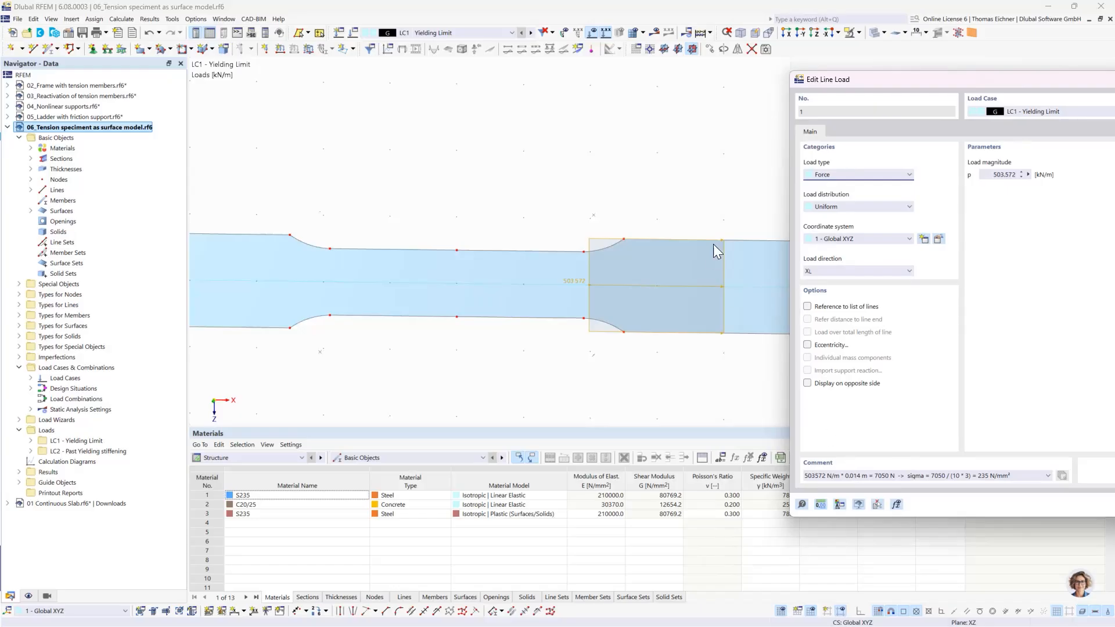
pyautogui.moveTo(905, 80); pyautogui.dragTo(990, 76)
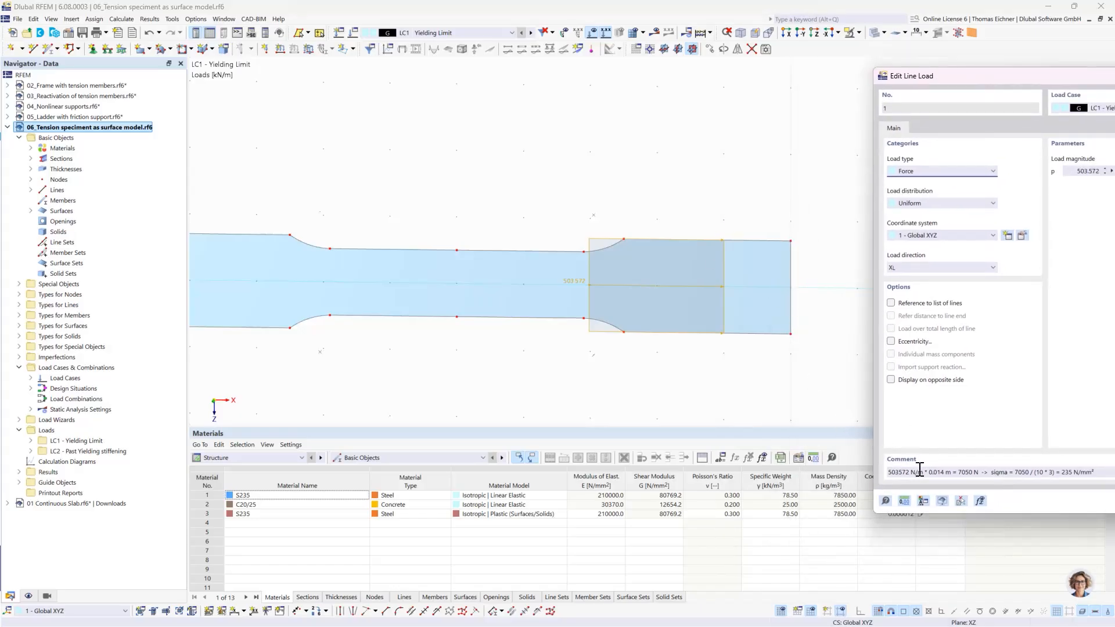
# Trace the length, force, cross-section and stress terms in the line load's comment, and leave the load unchanged
pyautogui.moveTo(929, 472); pyautogui.dragTo(951, 472)
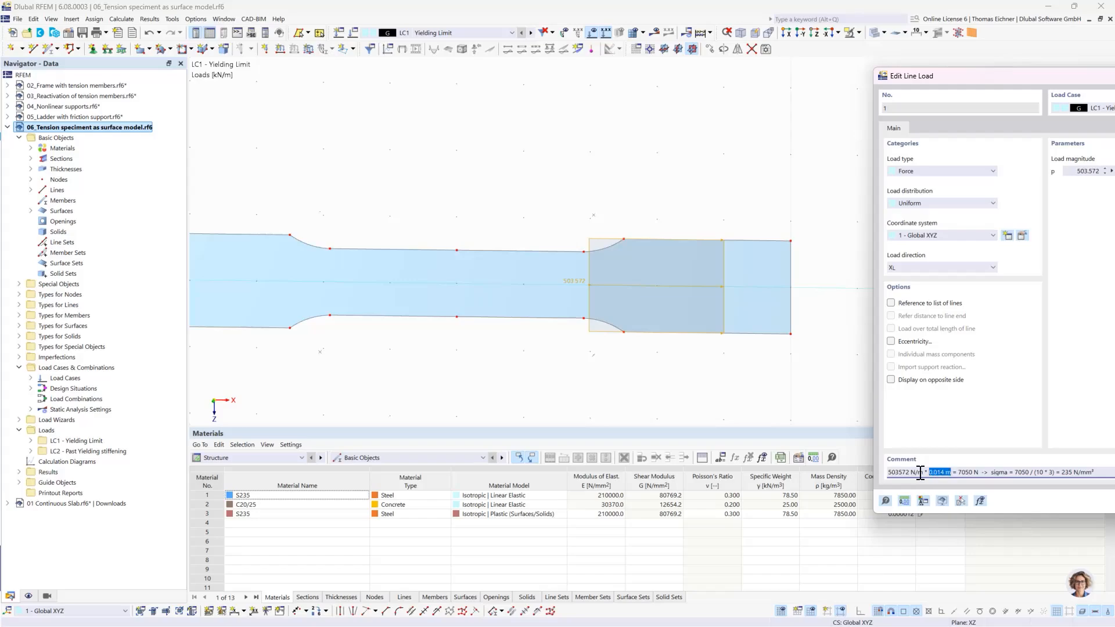
pyautogui.keyDown('shift'); pyautogui.click(910, 472); pyautogui.keyUp('shift')
pyautogui.doubleClick(960, 472)
pyautogui.moveTo(1015, 473); pyautogui.dragTo(1029, 474)
pyautogui.moveTo(1061, 473); pyautogui.dragTo(1070, 473)
pyautogui.click(1063, 472)
pyautogui.moveTo(986, 81); pyautogui.dragTo(379, 135)
pyautogui.click(886, 129)
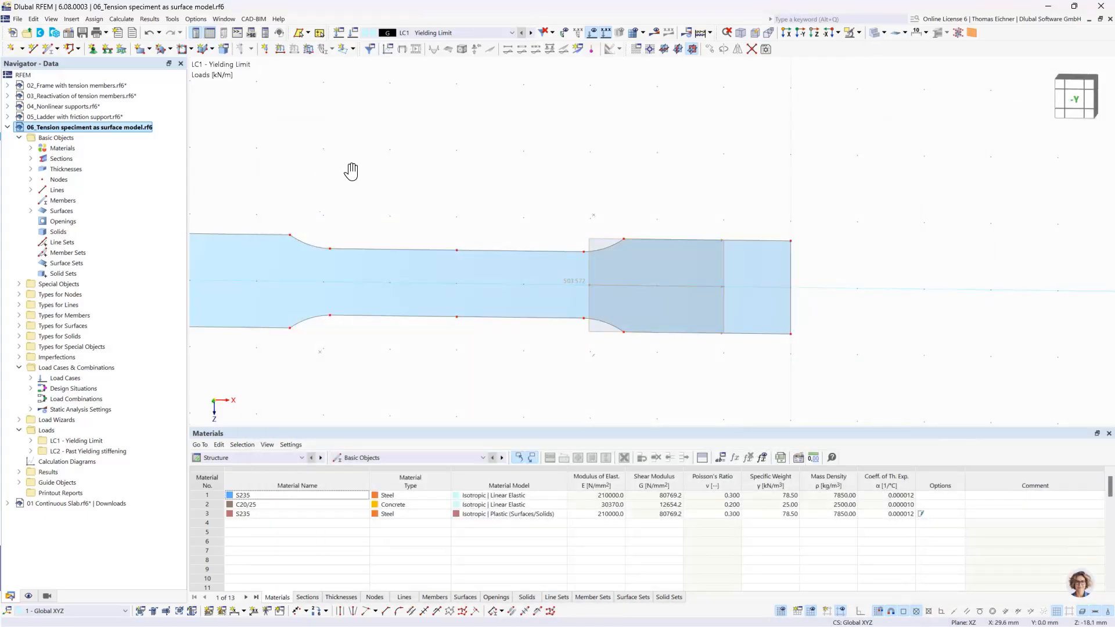
# Recheck the specimen surface's stiffness type, uniform thickness and linear elastic material without changing them
pyautogui.doubleClick(389, 298)
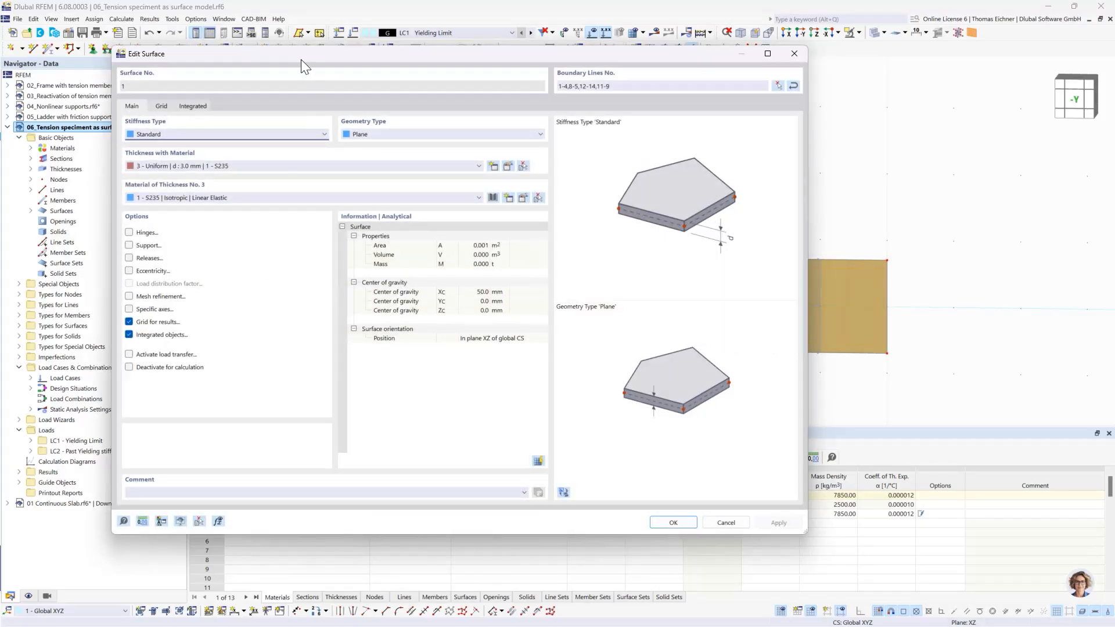
pyautogui.moveTo(300, 60); pyautogui.dragTo(353, 66)
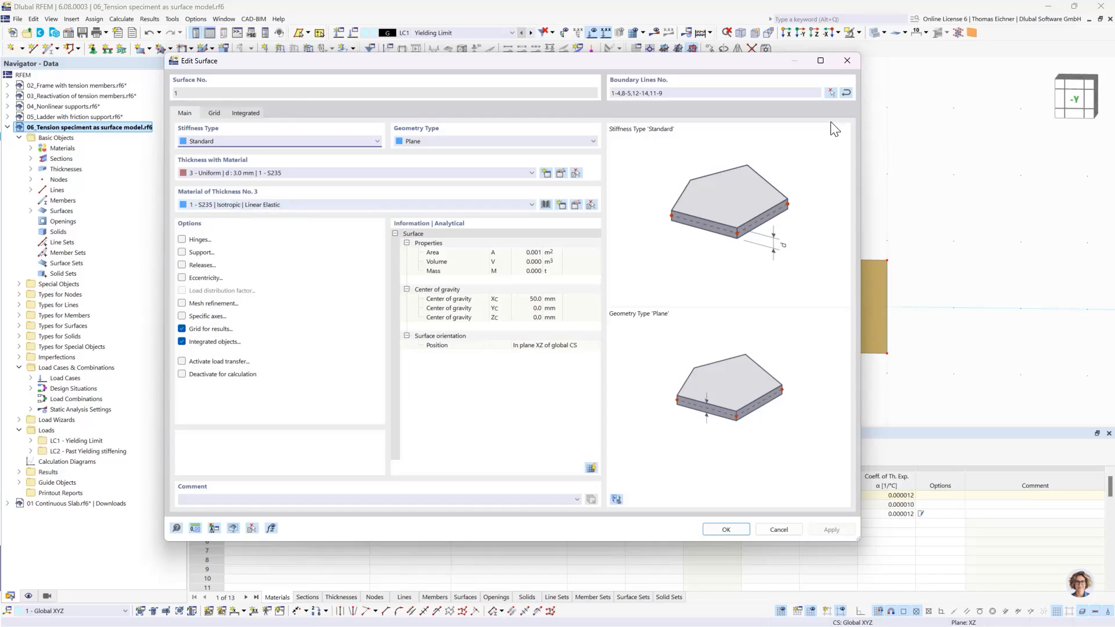
pyautogui.click(852, 57)
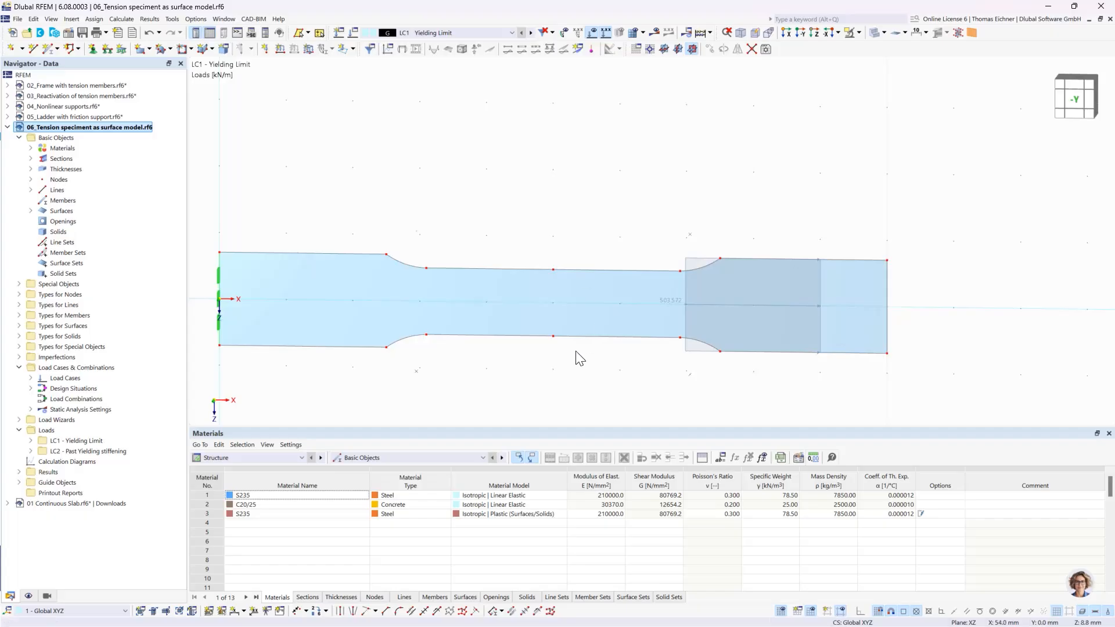
# Check the line load in LC2 - Past Yielding stiffening, and return to LC1 - Yielding Limit to calculate its results
pyautogui.click(531, 35)
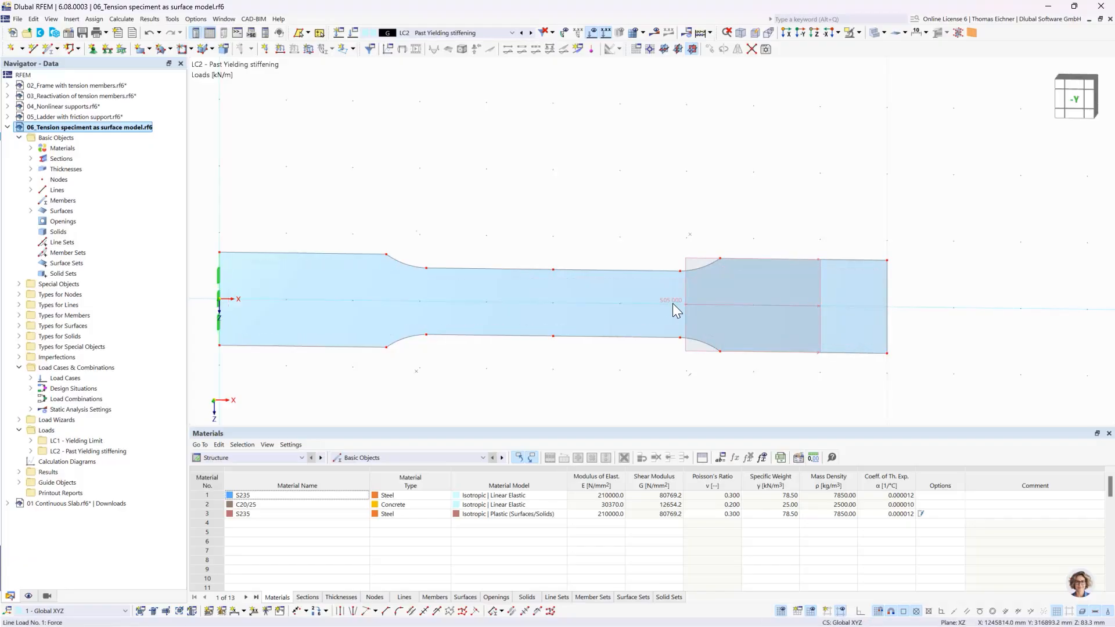
pyautogui.moveTo(673, 304)
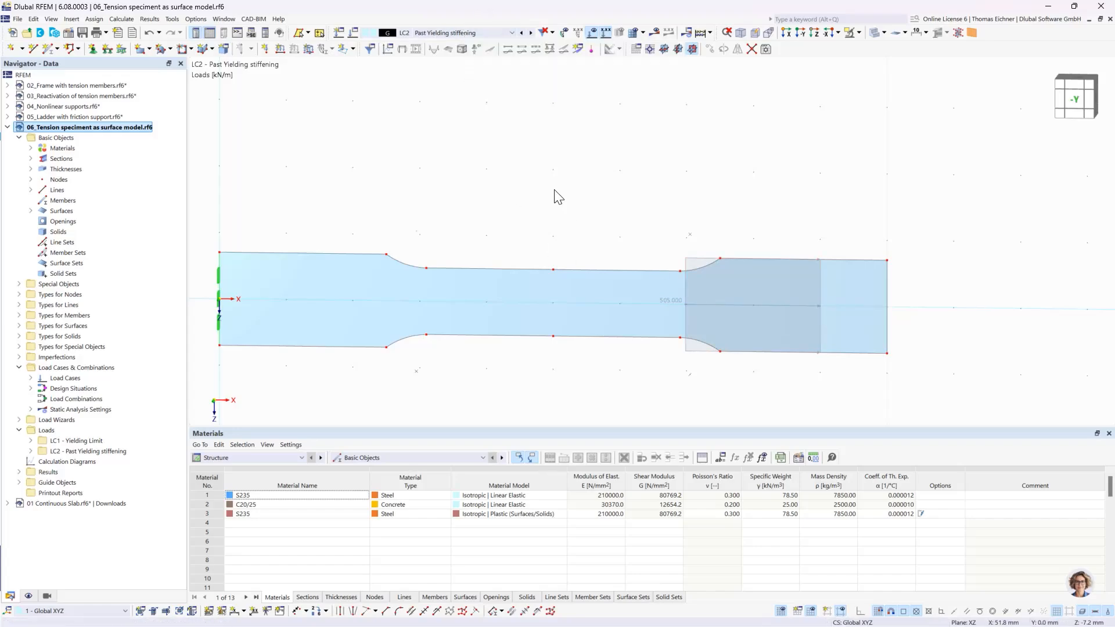
pyautogui.click(458, 33)
pyautogui.click(433, 42)
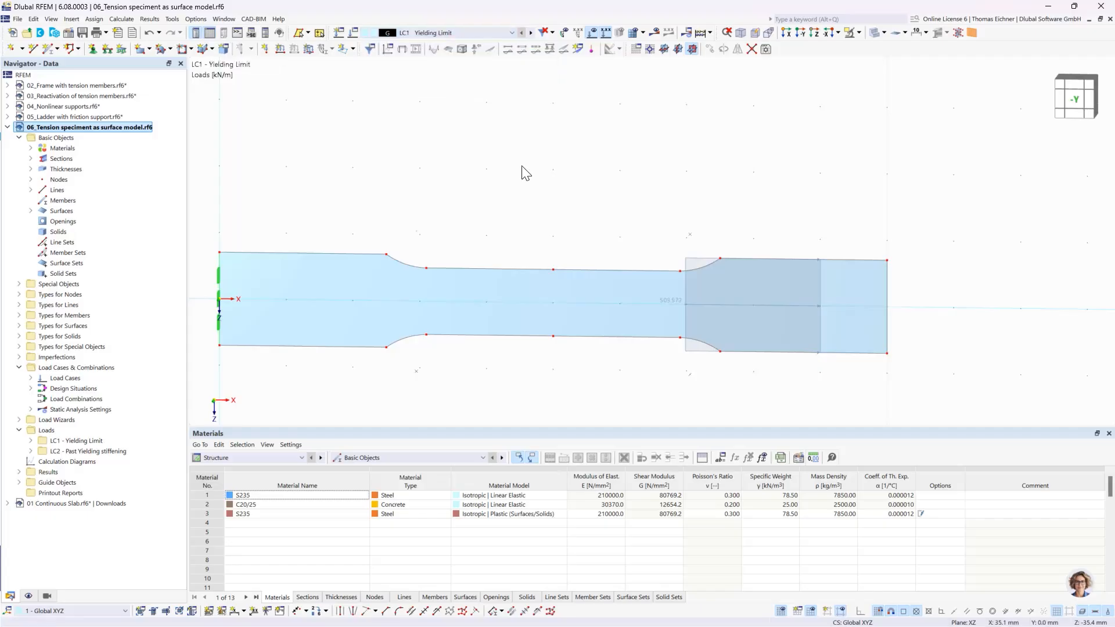
pyautogui.click(701, 32)
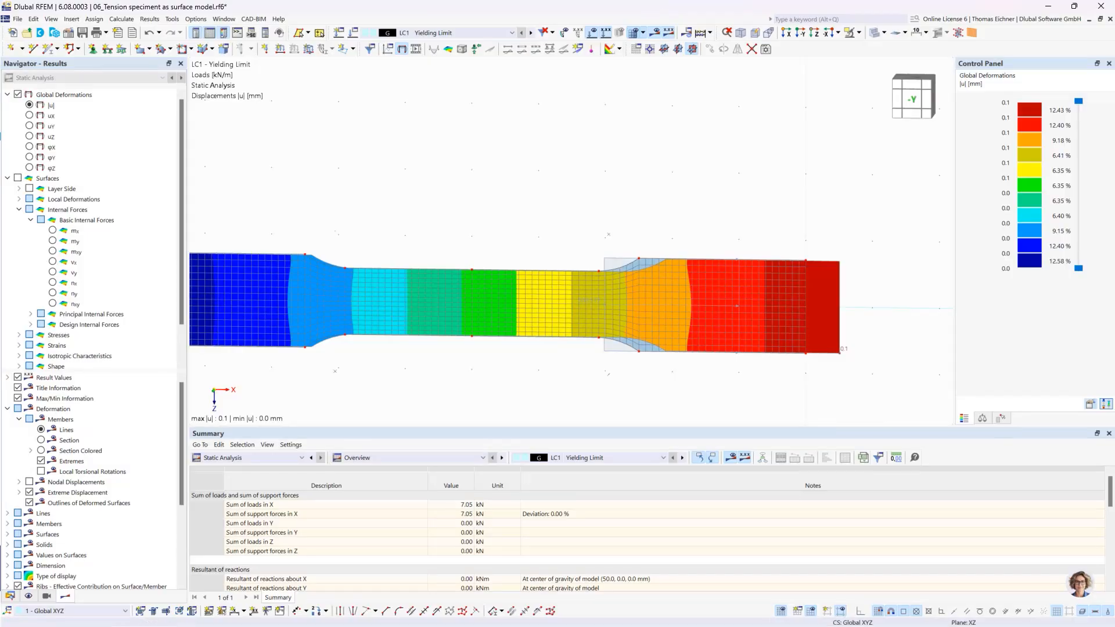
# Examine the total displacements |u| and deformed shape along the whole specimen under LC1 - Yielding Limit
pyautogui.moveTo(424, 213); pyautogui.dragTo(494, 212, button='middle')
pyautogui.scroll(-1, 494, 213)
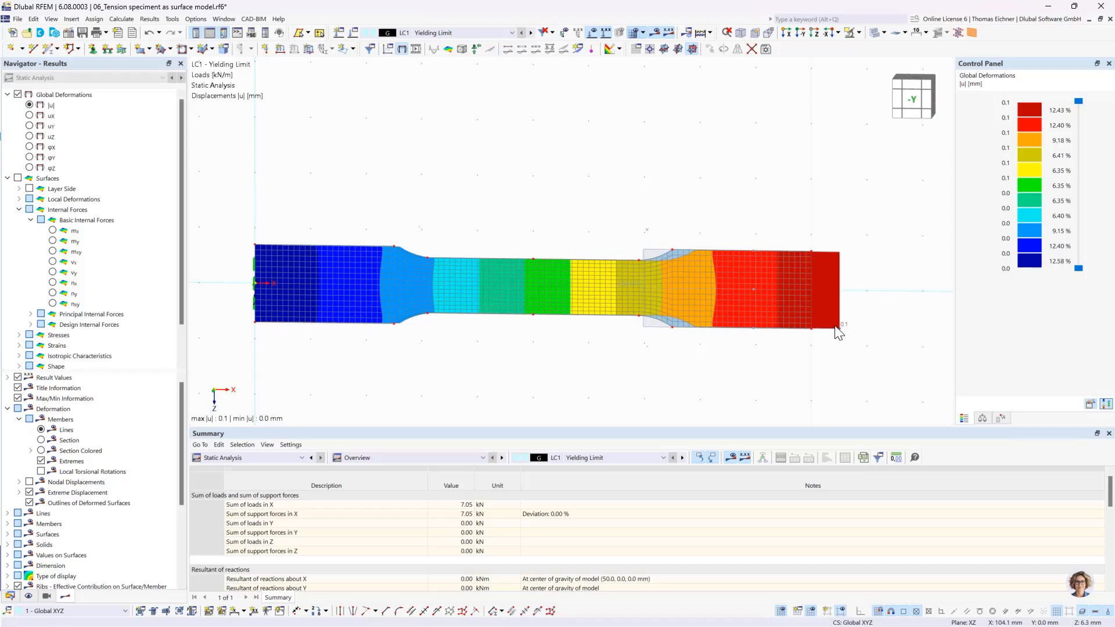
pyautogui.scroll(3, 586, 257)
pyautogui.scroll(-1, 595, 274)
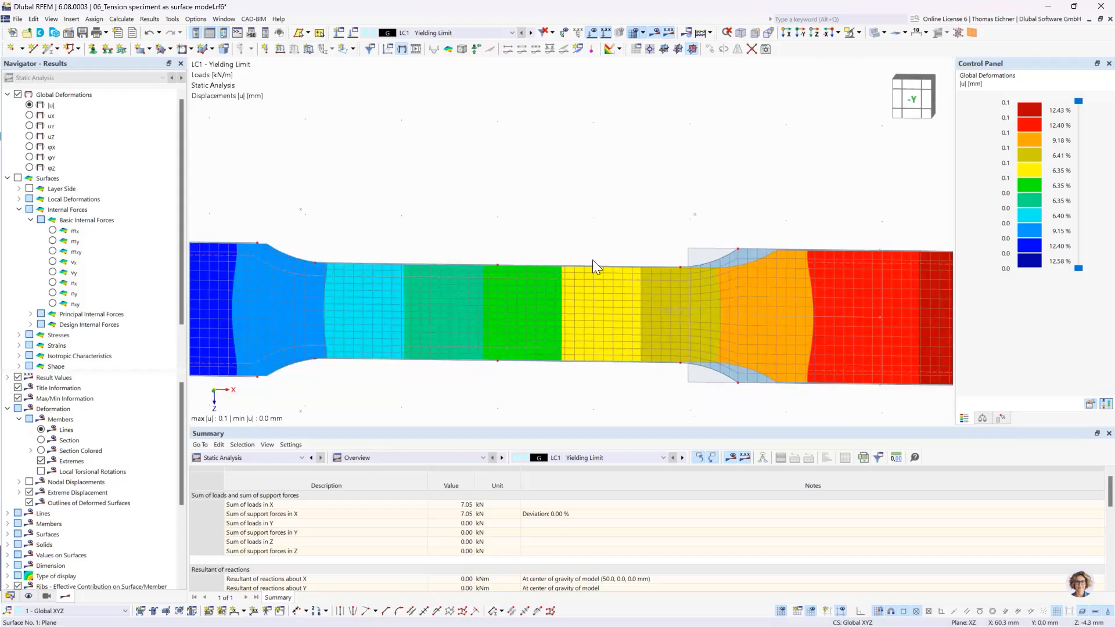
pyautogui.scroll(-1, 479, 217)
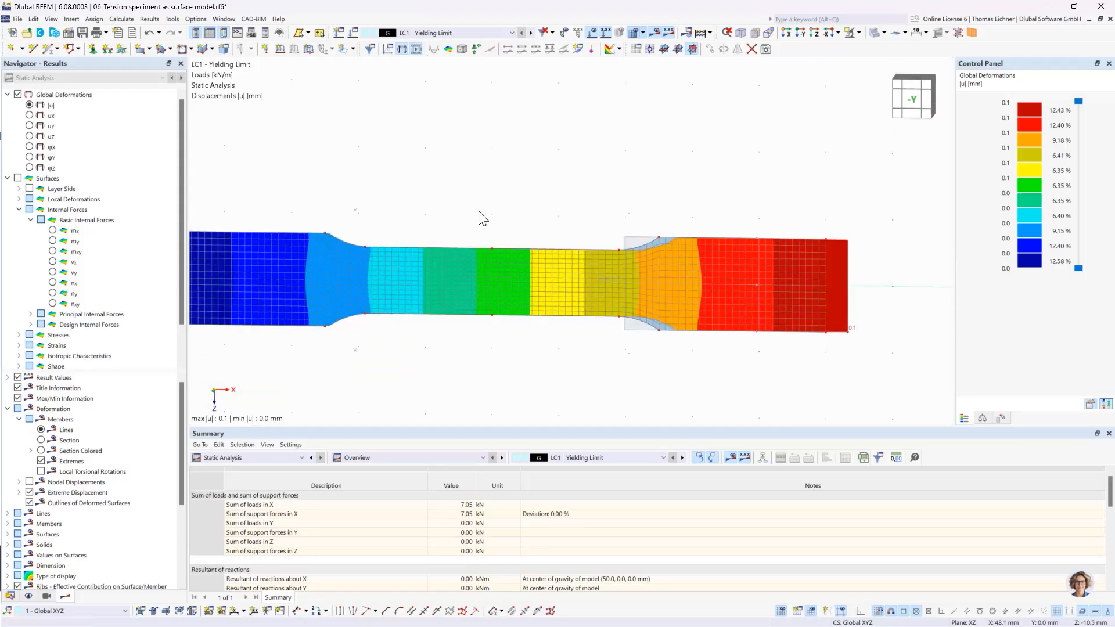
pyautogui.scroll(-1, 481, 217)
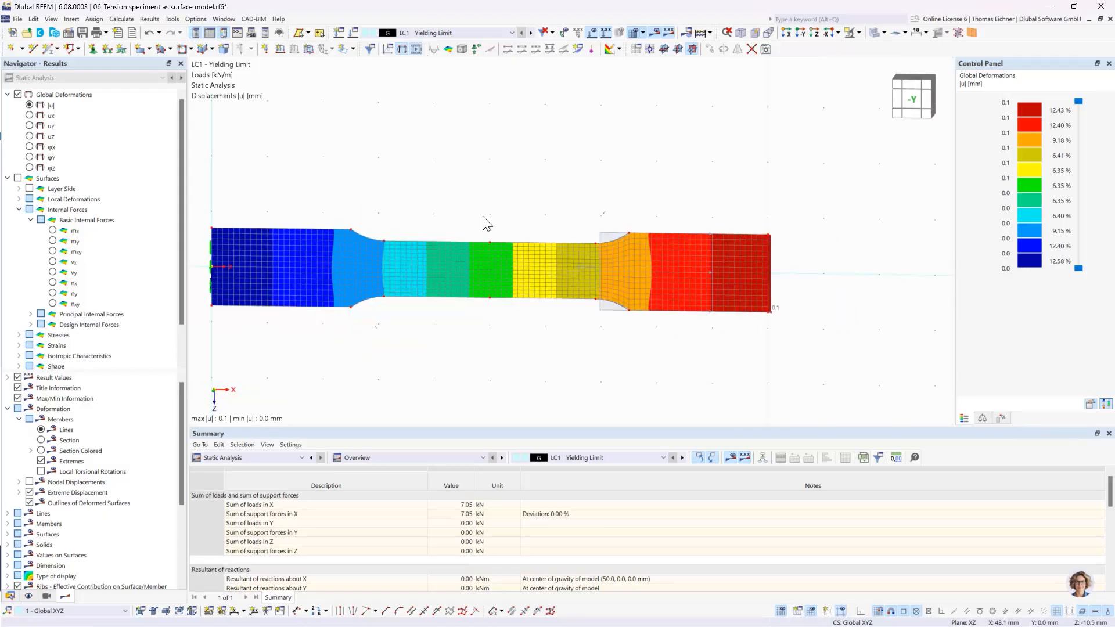
pyautogui.click(401, 48)
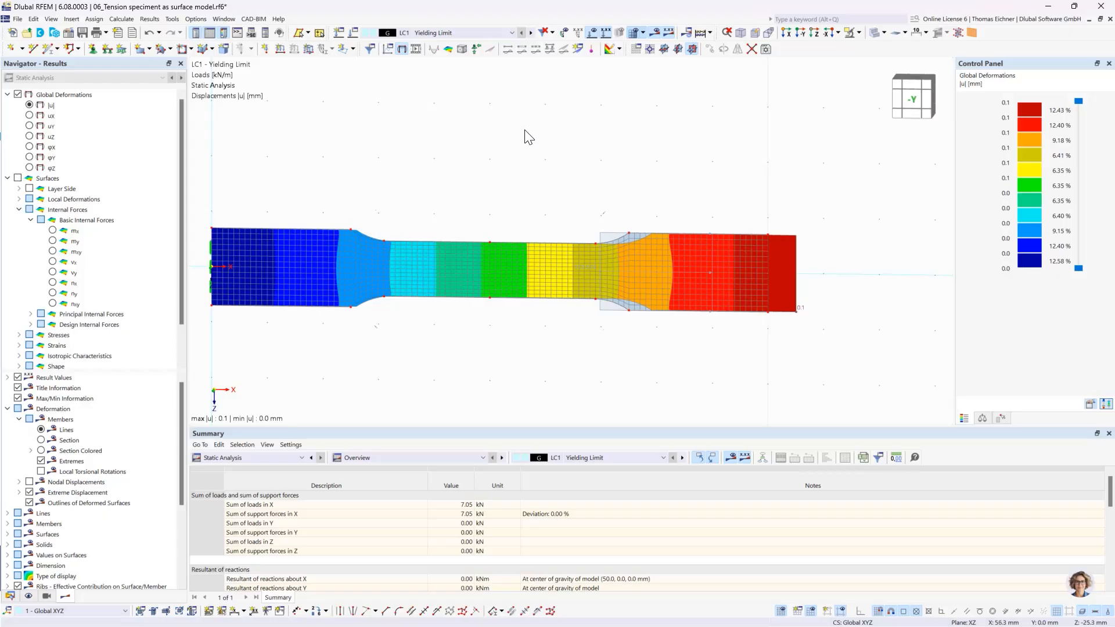
# Switch to LC2 - Past Yielding stiffening and display the surface's maximum von Mises equivalent stresses
pyautogui.click(497, 30)
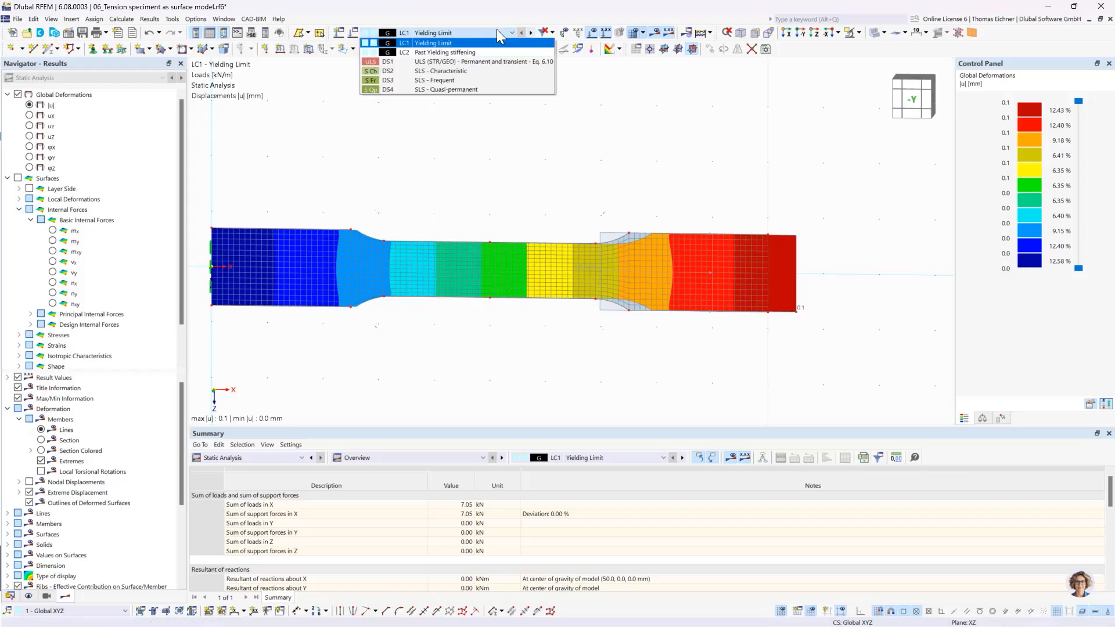
pyautogui.click(498, 31)
pyautogui.click(529, 32)
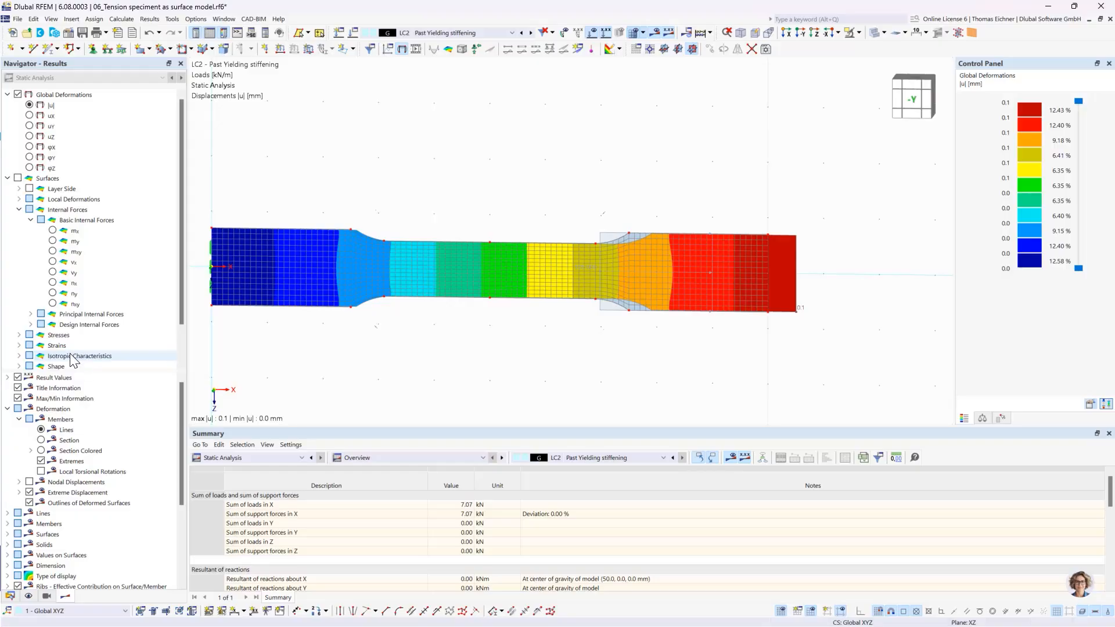
pyautogui.click(19, 335)
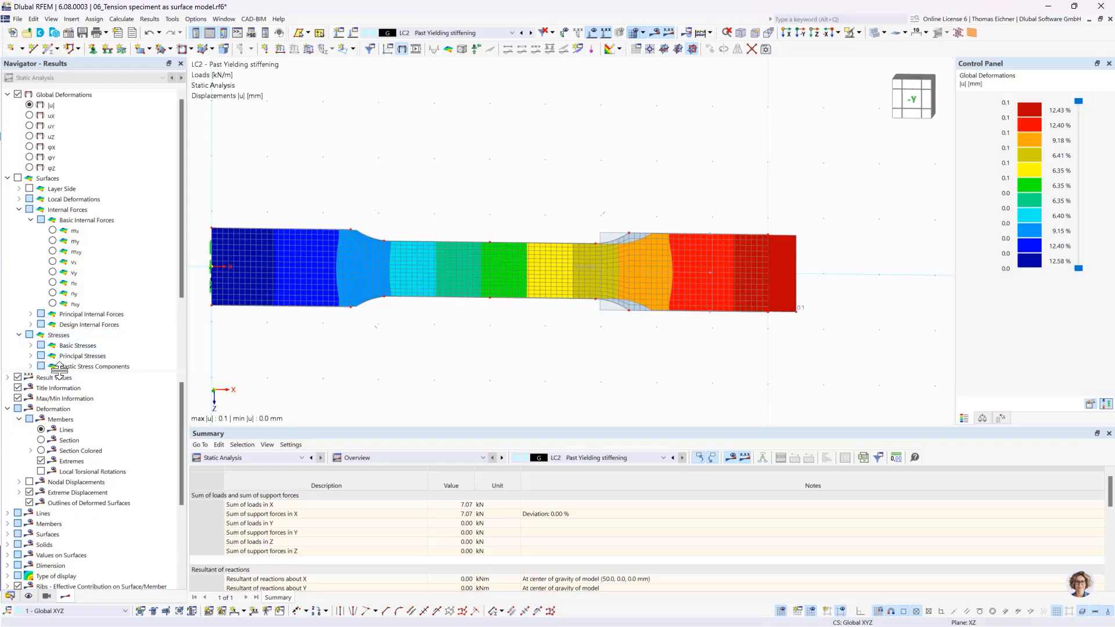
pyautogui.click(31, 356)
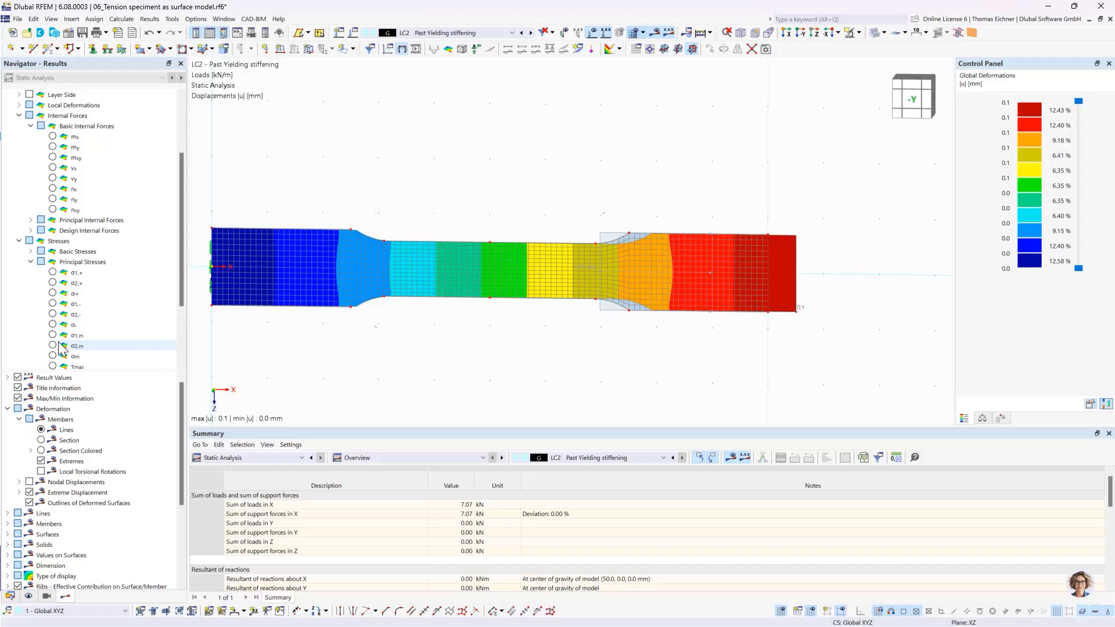
pyautogui.click(30, 261)
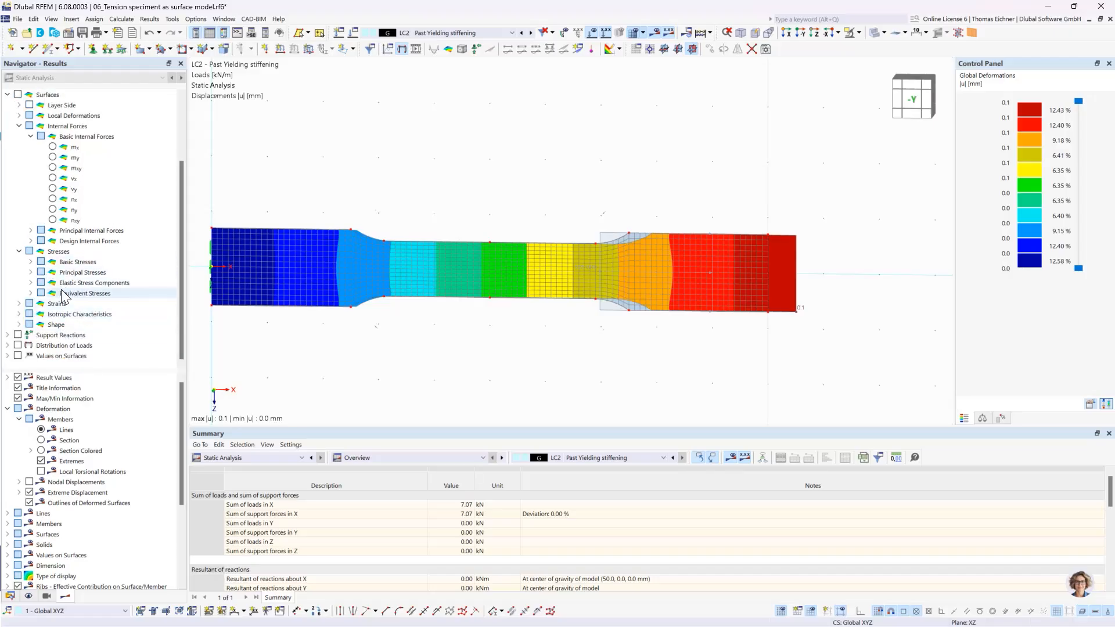
pyautogui.click(31, 293)
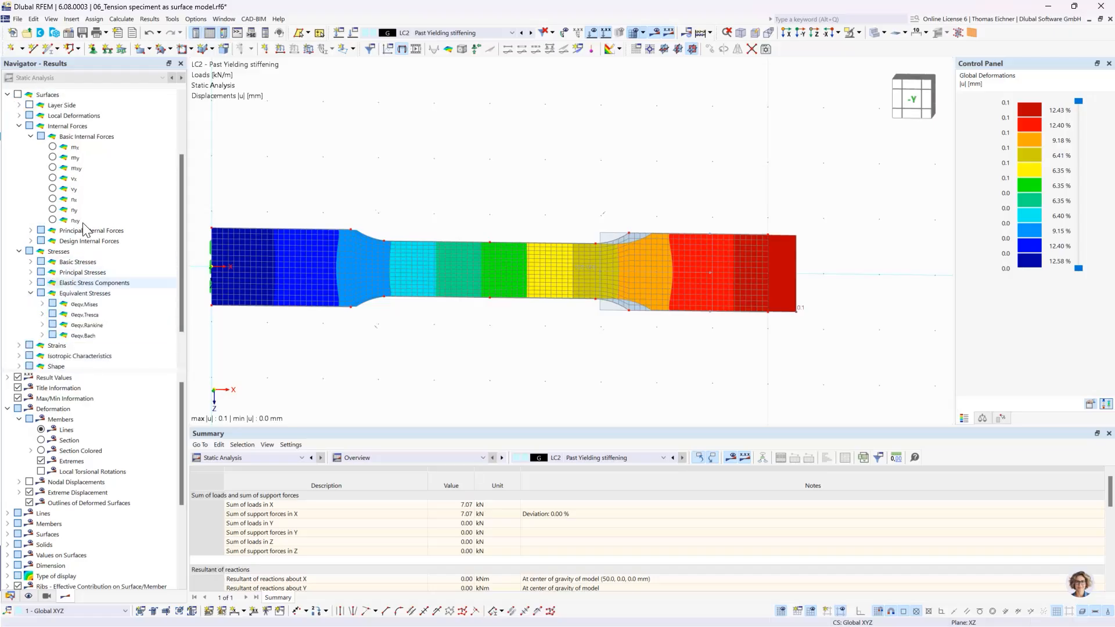
pyautogui.click(42, 304)
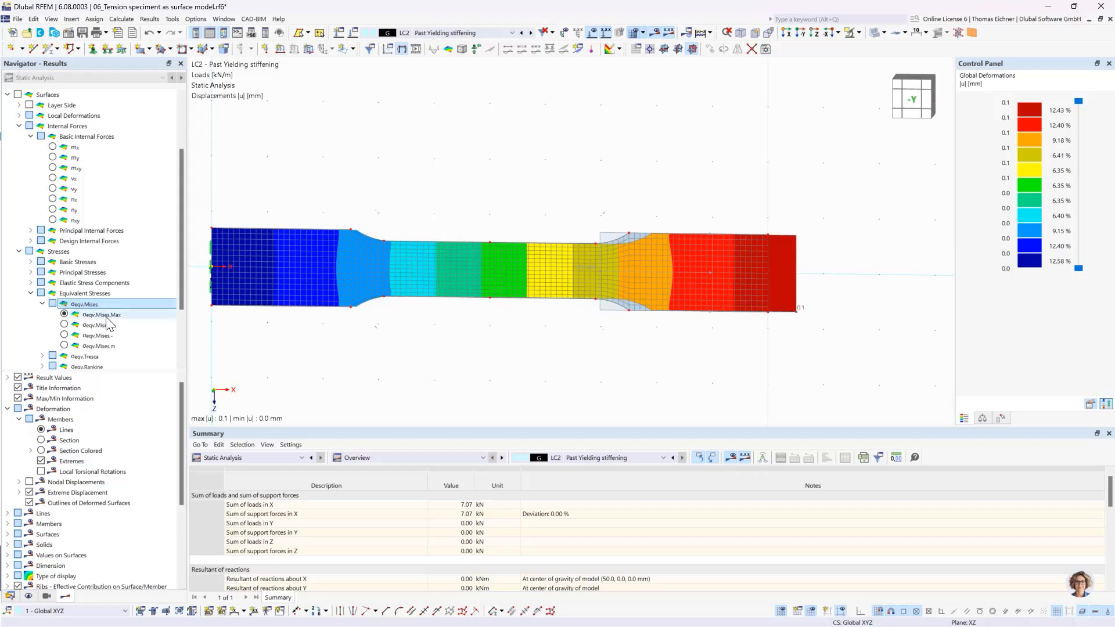
pyautogui.click(64, 314)
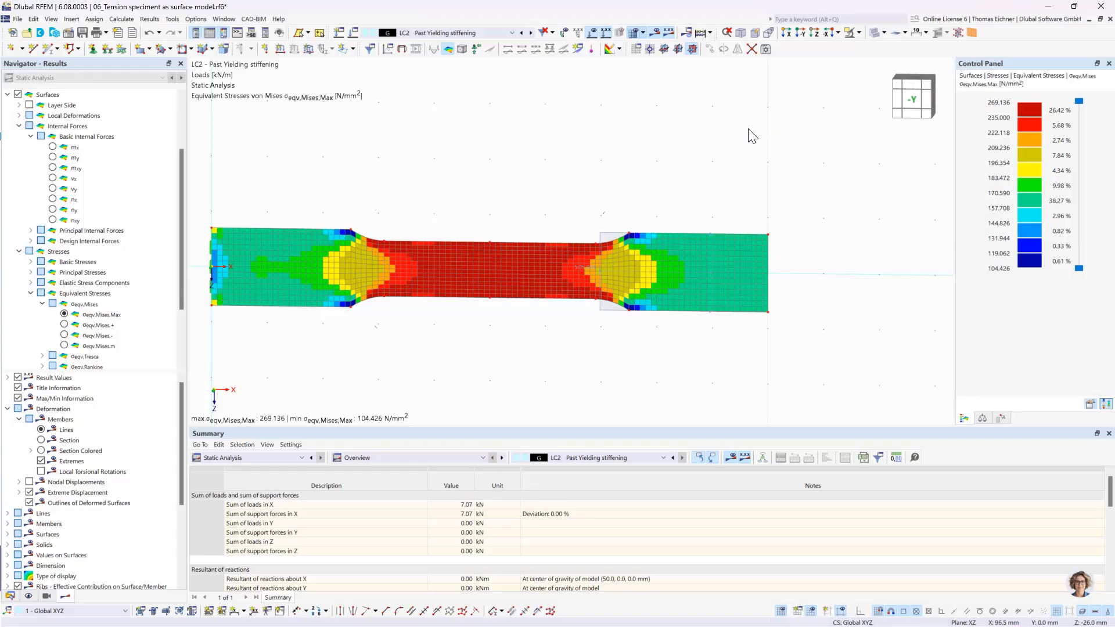
# Base the von Mises stress colour scale on the maximum and minimum values instead of the limits
pyautogui.click(1091, 405)
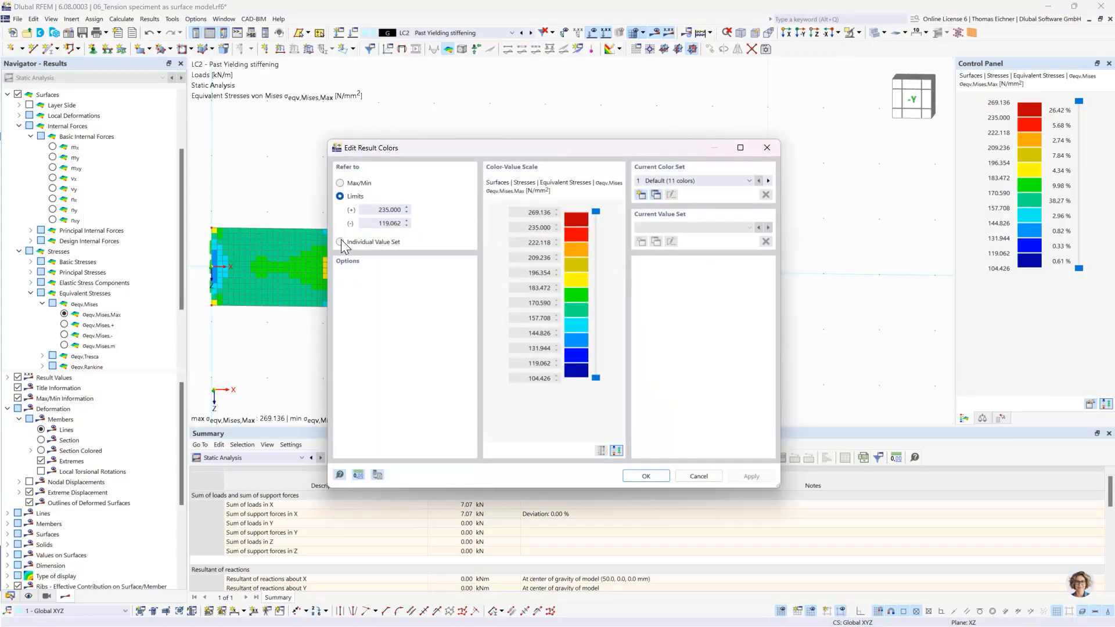
pyautogui.click(340, 183)
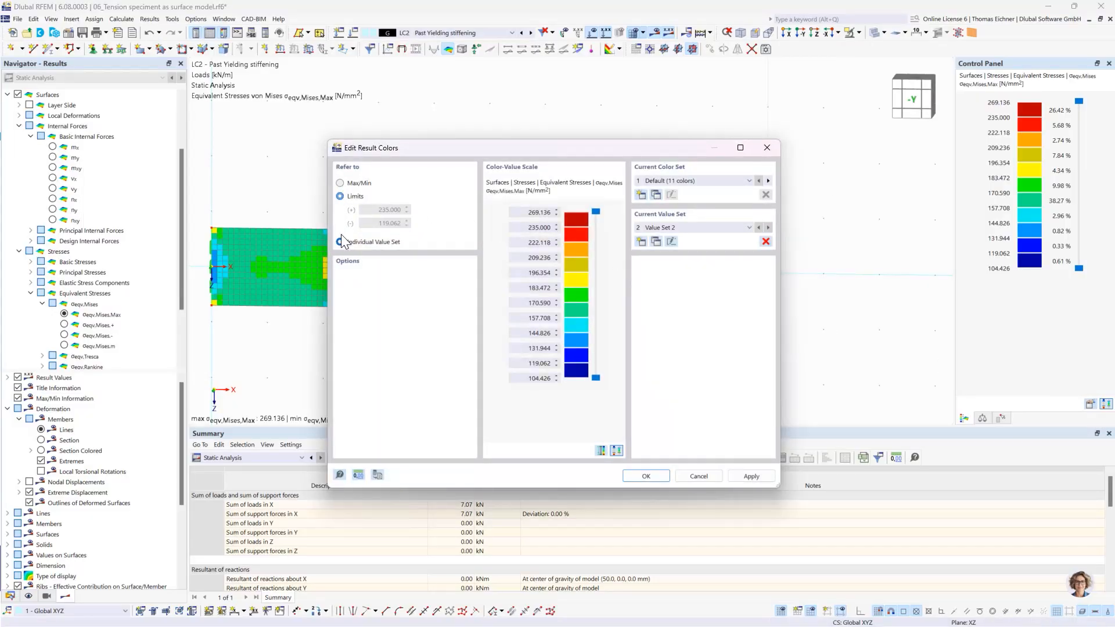
pyautogui.click(653, 479)
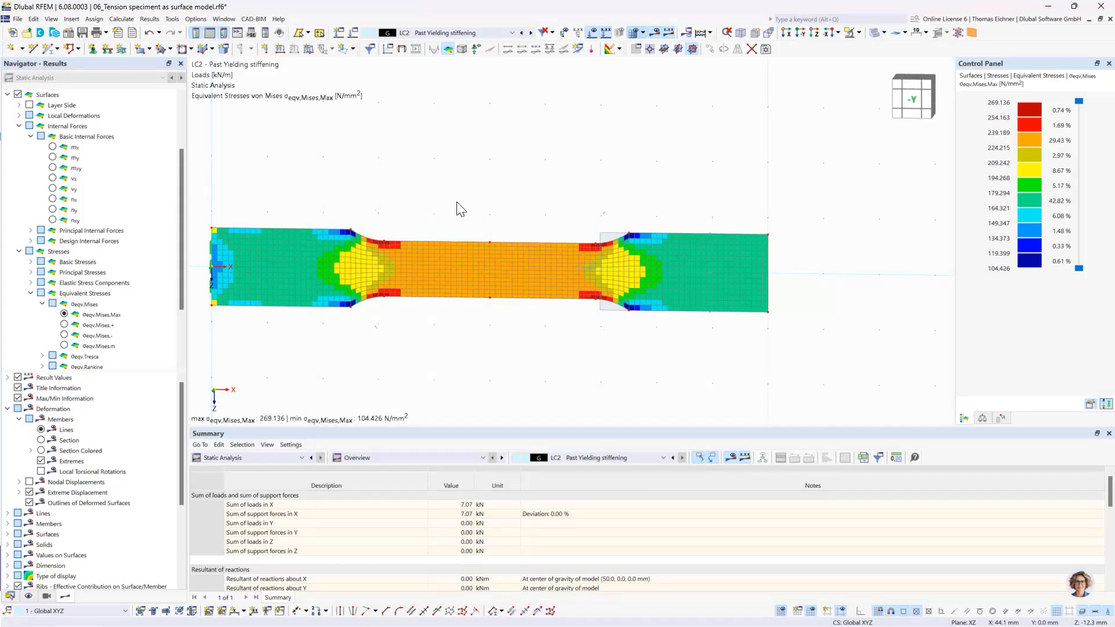
pyautogui.moveTo(413, 196); pyautogui.dragTo(453, 202, button='middle')
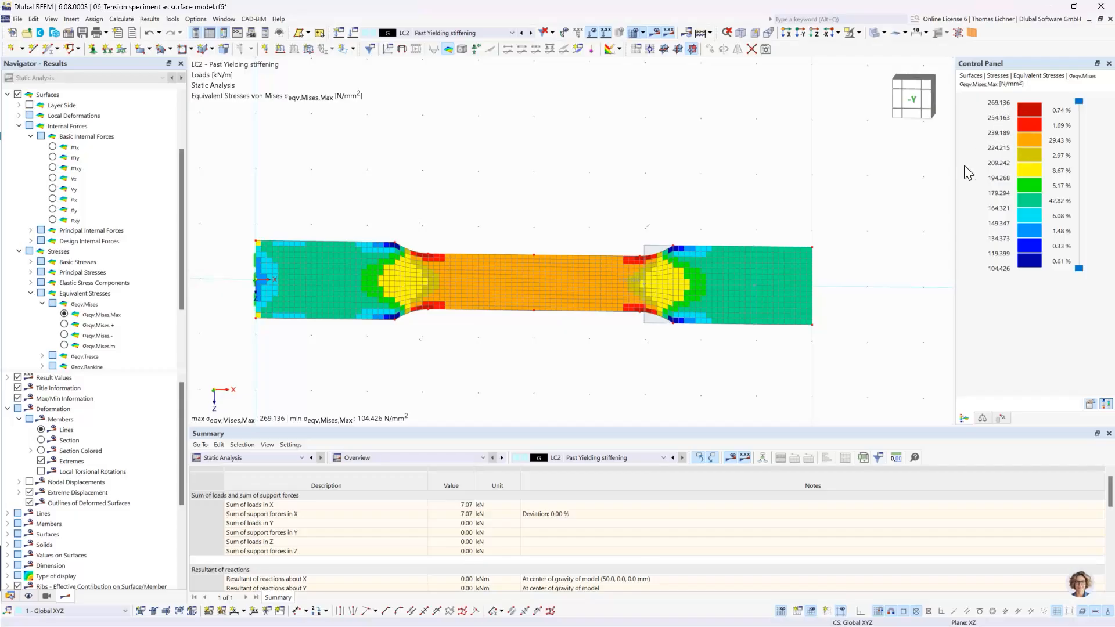
# Base the stress colour scale on the limits 235.000 and 119.062 N/mm², and inspect the stress distribution in the specimen's narrow middle
pyautogui.click(1089, 405)
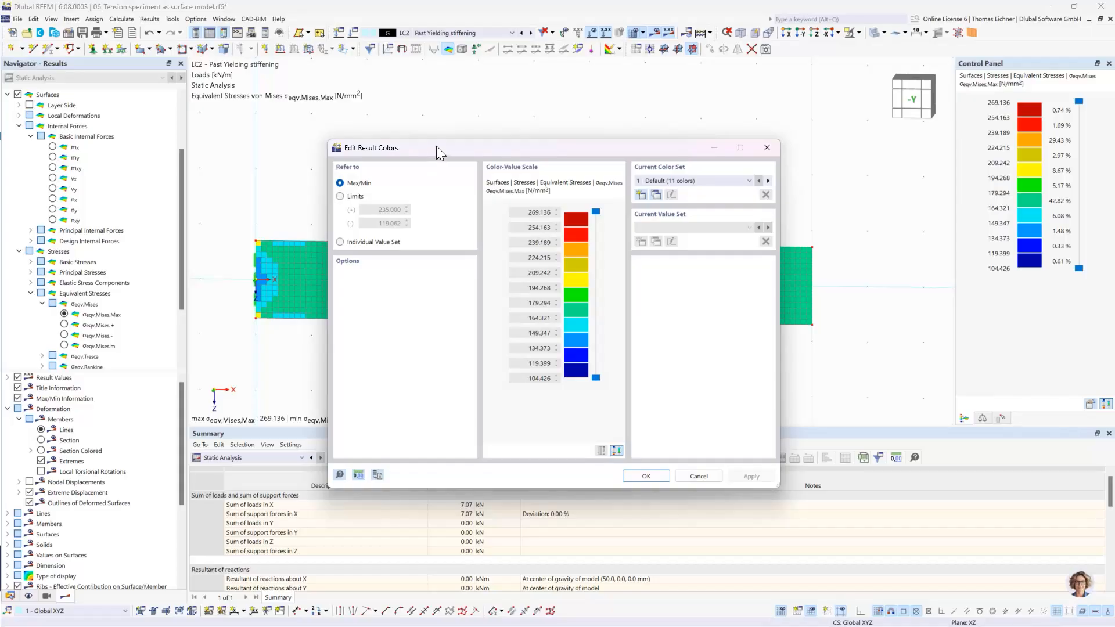
pyautogui.moveTo(436, 145); pyautogui.dragTo(460, 137)
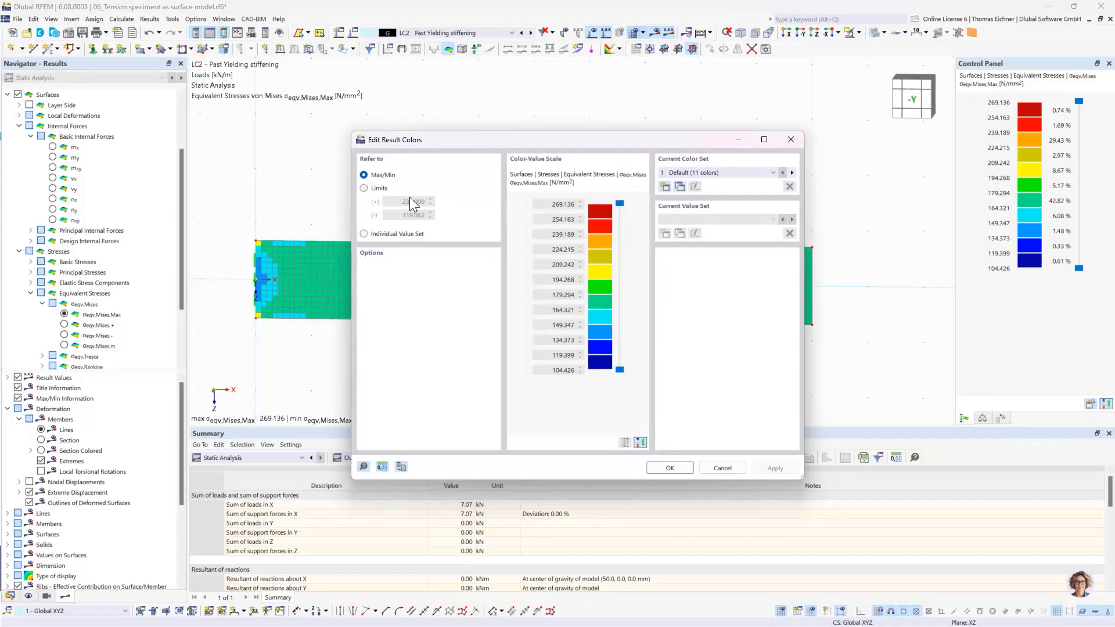
pyautogui.click(378, 188)
pyautogui.click(668, 468)
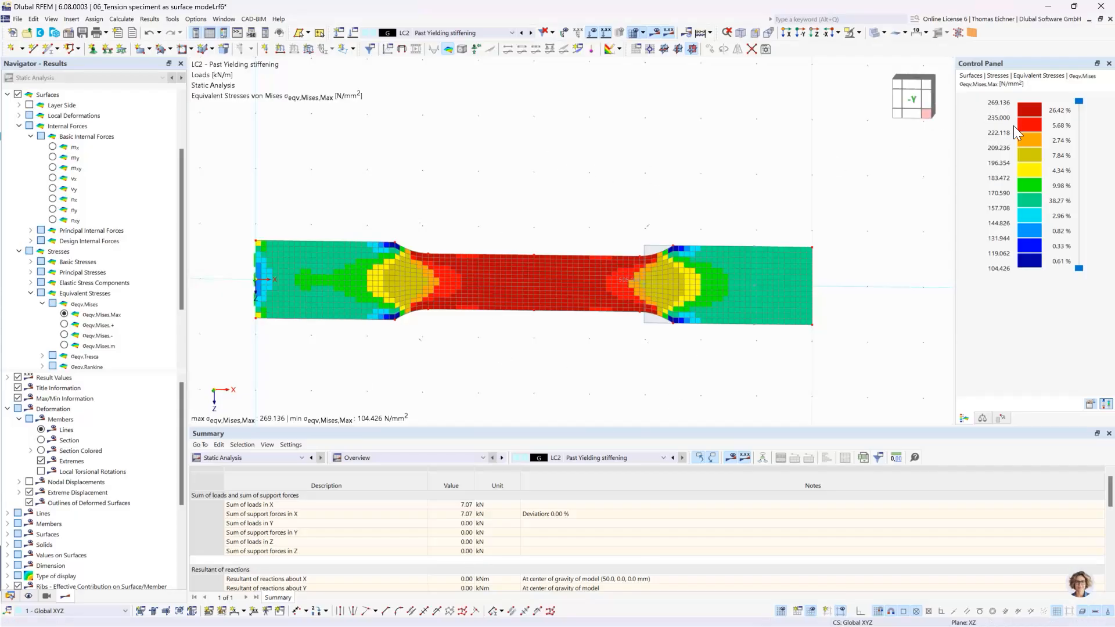
pyautogui.scroll(2, 476, 331)
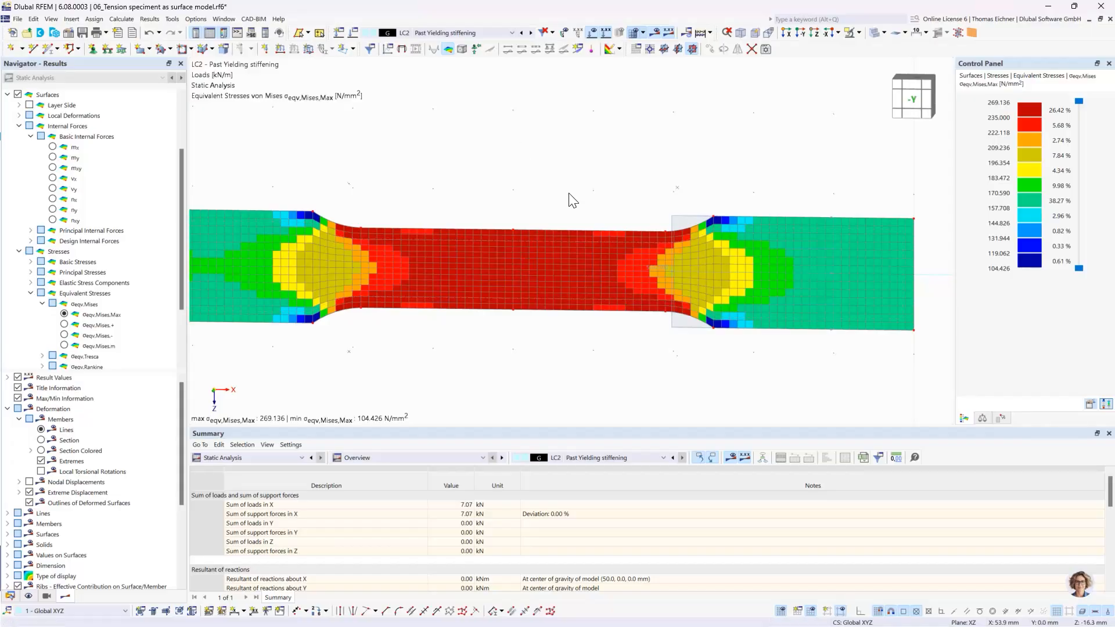
pyautogui.moveTo(600, 194); pyautogui.dragTo(632, 198, button='middle')
pyautogui.scroll(-1, 633, 198)
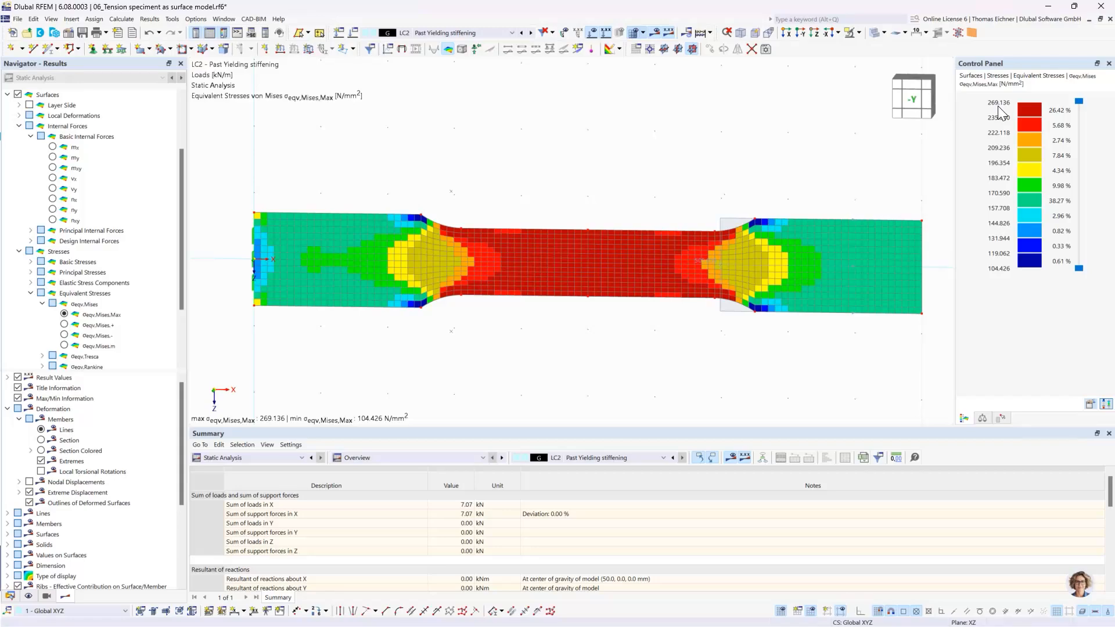
pyautogui.moveTo(856, 147); pyautogui.dragTo(810, 153, button='middle')
pyautogui.scroll(-2, 810, 153)
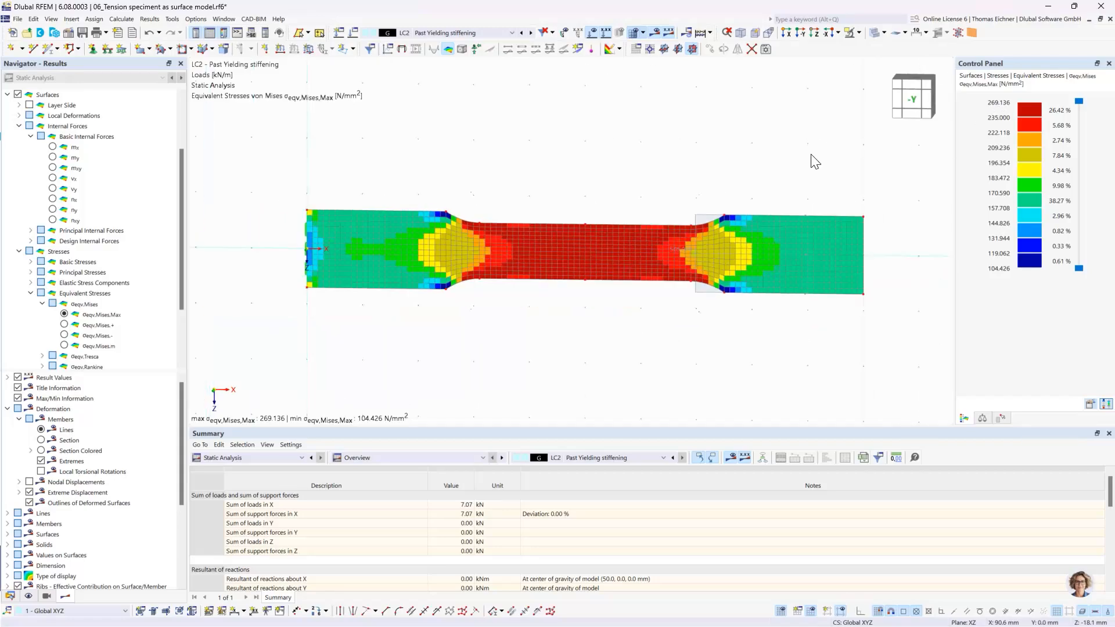
# Set the result smoothing type for surfaces to Continuous within surfaces
pyautogui.moveTo(716, 163); pyautogui.dragTo(696, 181, button='middle')
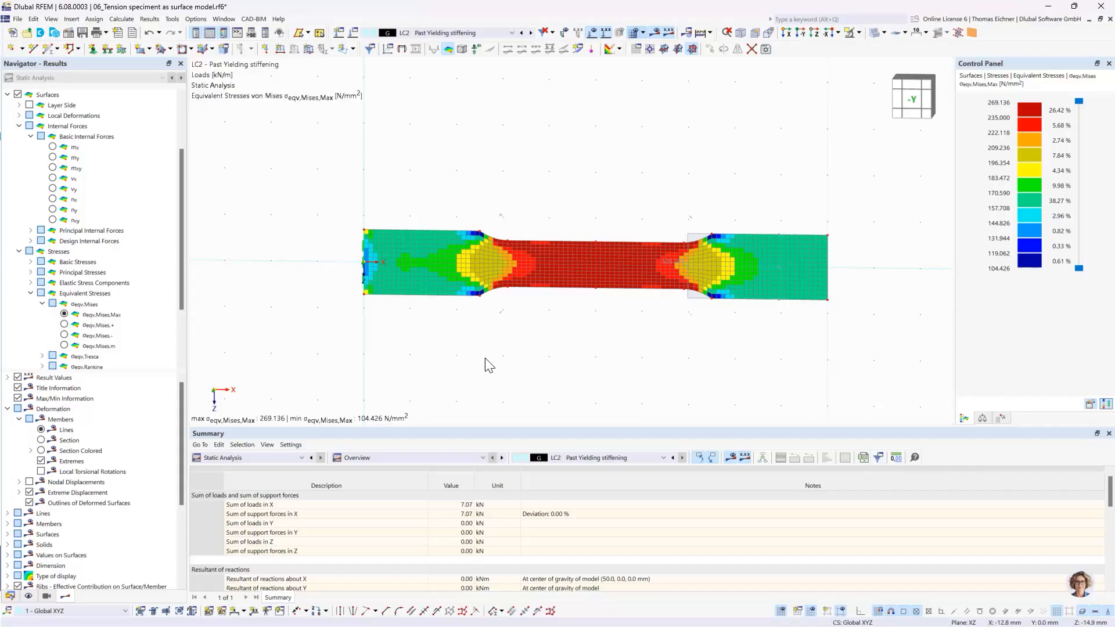
pyautogui.scroll(1, 422, 269)
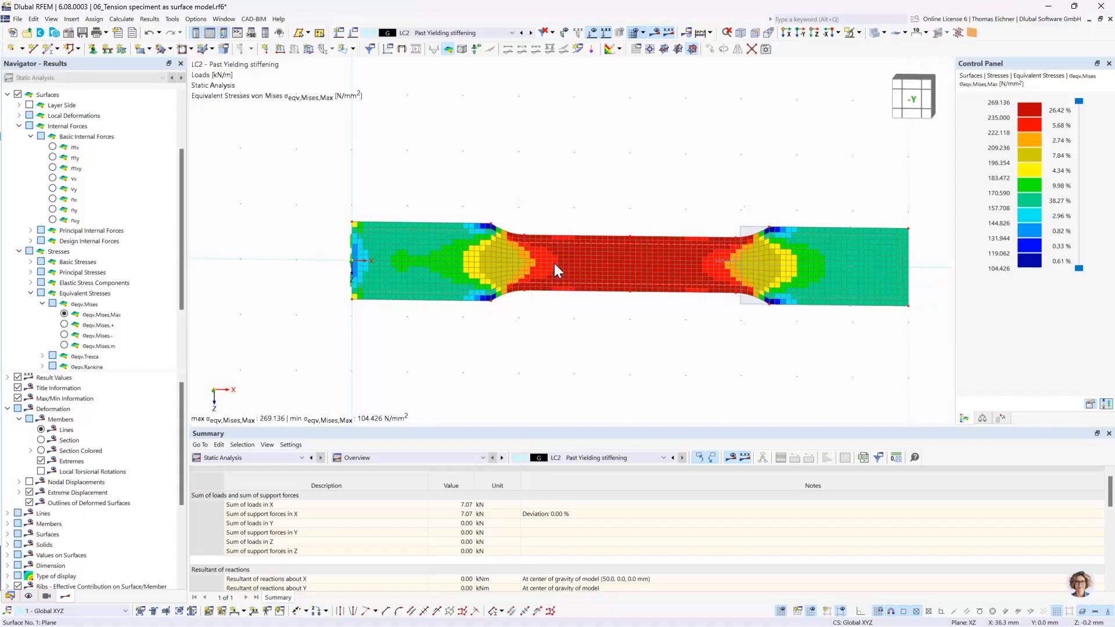
pyautogui.scroll(1, 545, 247)
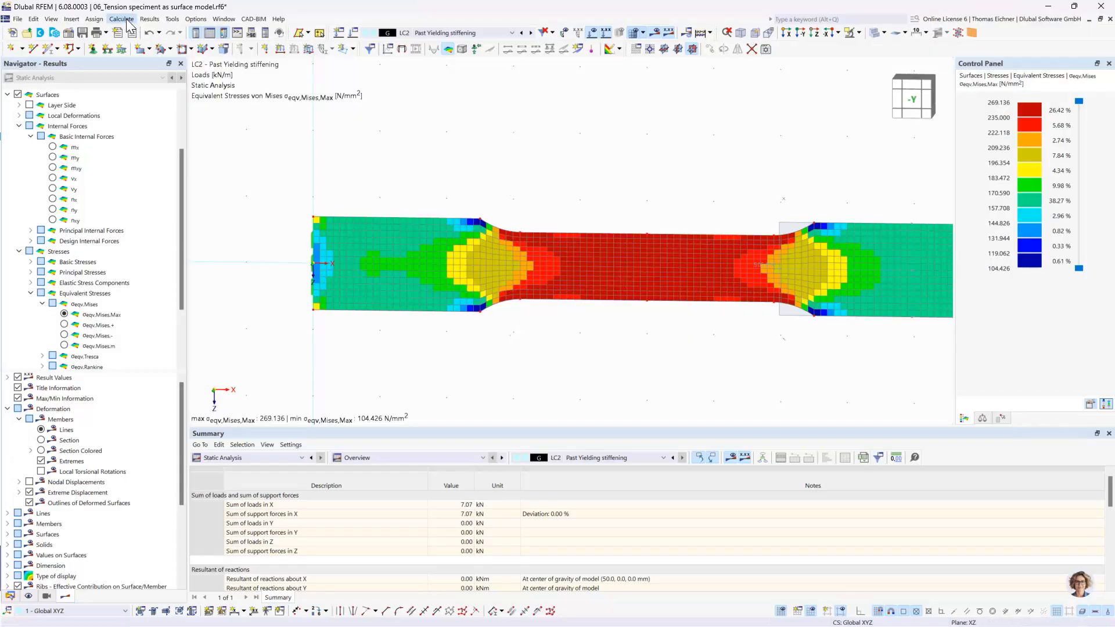
pyautogui.click(149, 19)
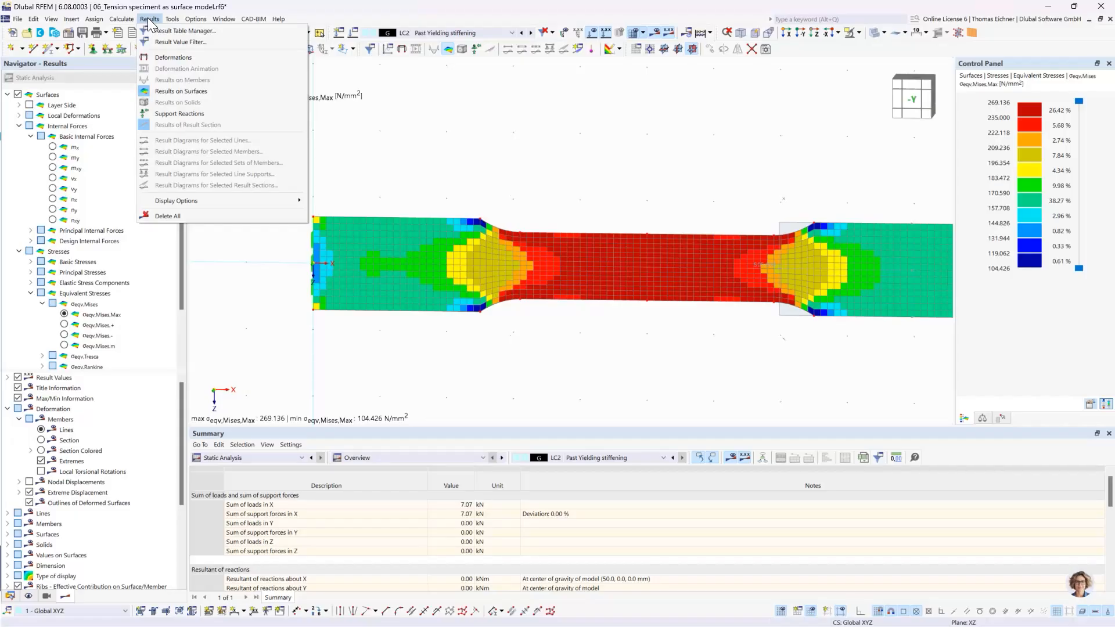
pyautogui.moveTo(116, 18)
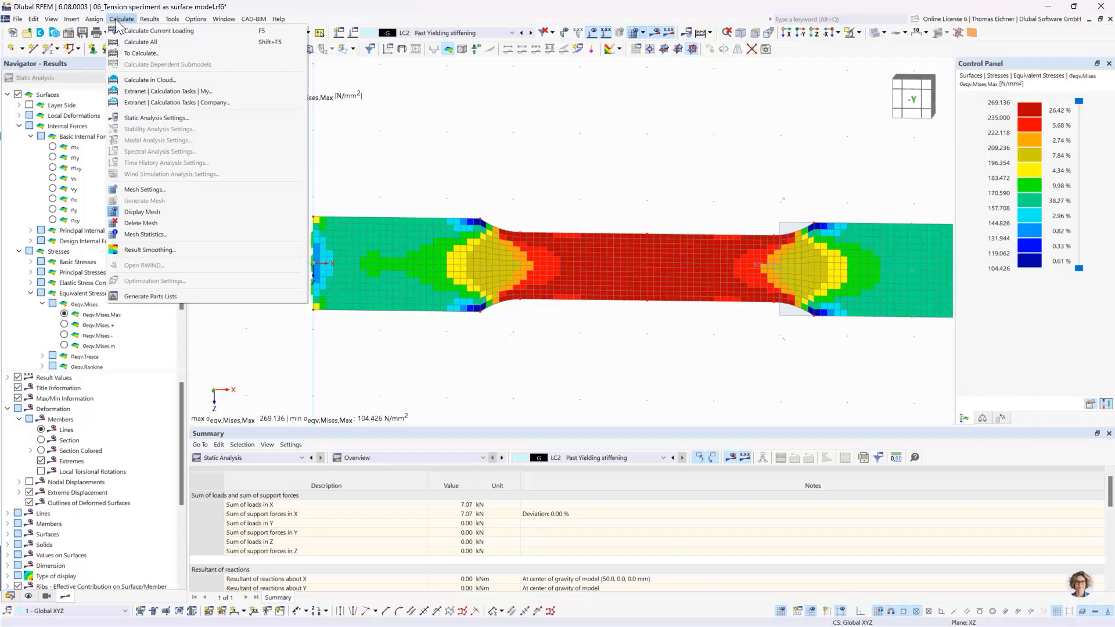
pyautogui.click(135, 253)
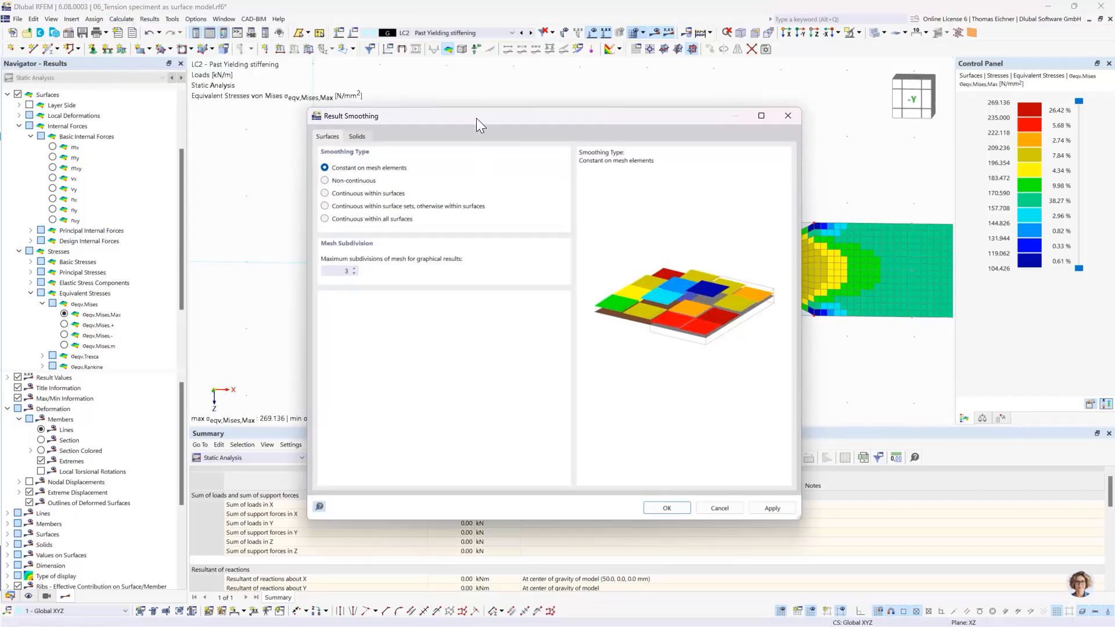
pyautogui.moveTo(489, 169); pyautogui.dragTo(556, 345)
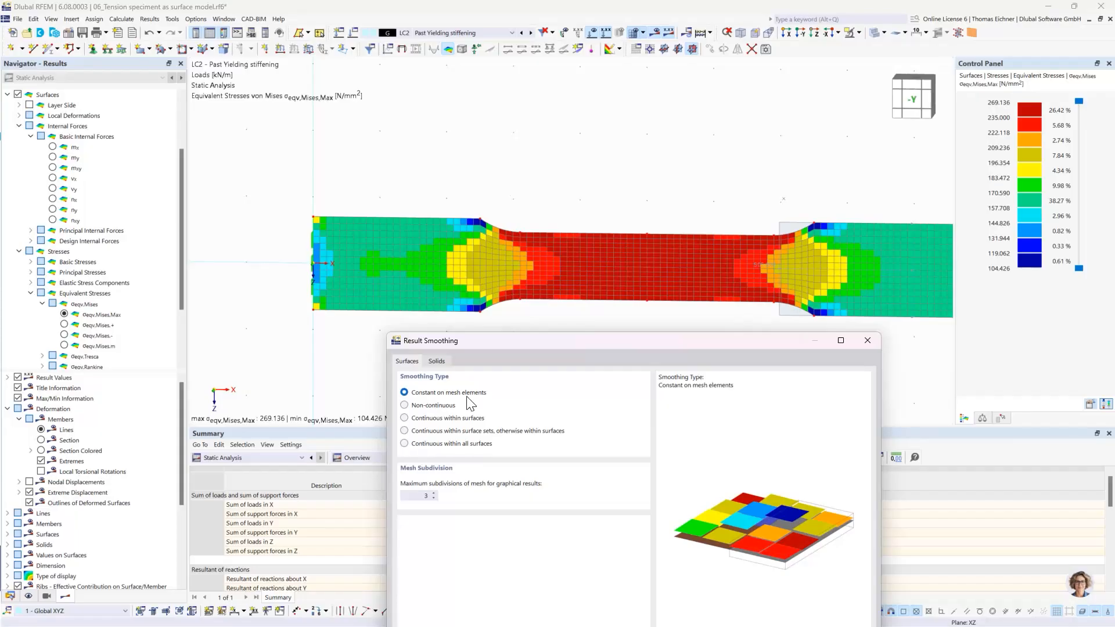
pyautogui.click(411, 419)
pyautogui.moveTo(515, 346); pyautogui.dragTo(453, 211)
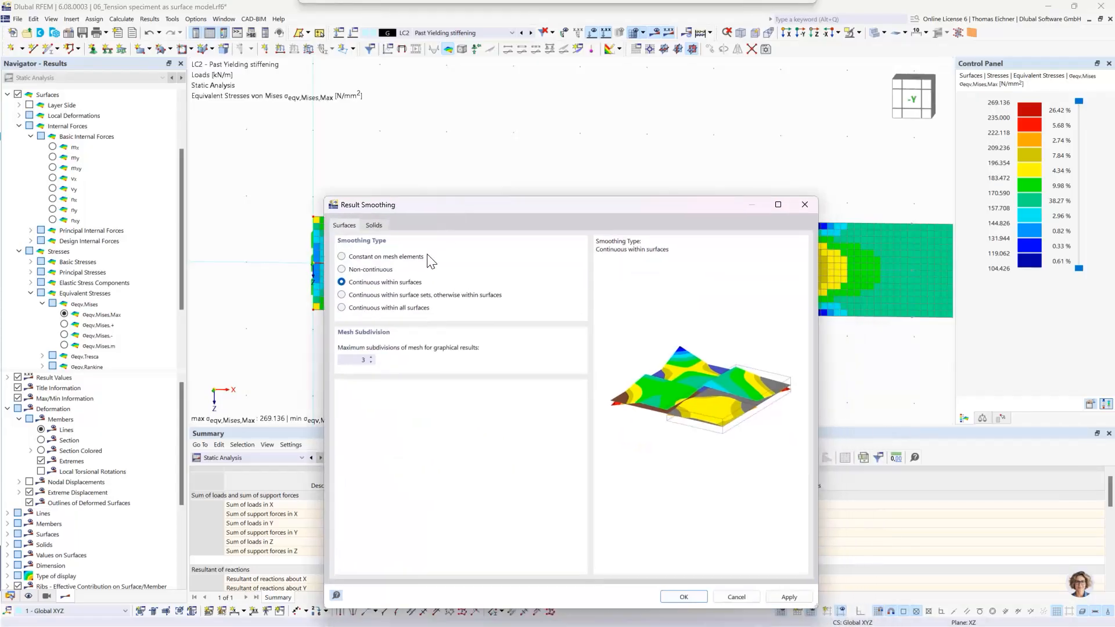
pyautogui.click(699, 591)
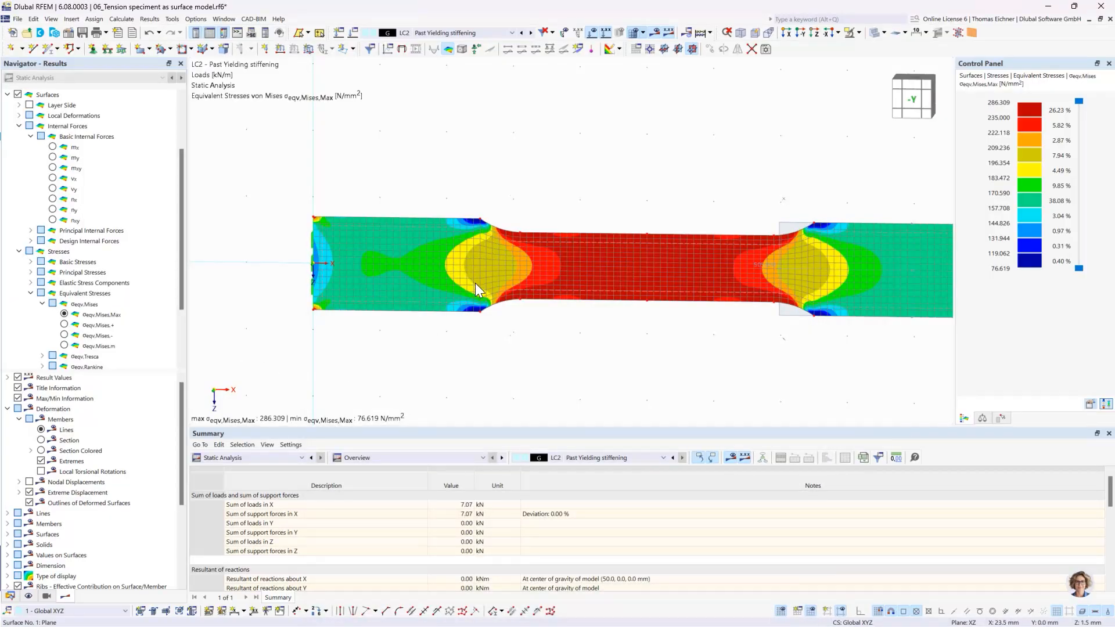
# Set the surface result smoothing type back to Constant on mesh elements
pyautogui.rightClick(487, 292)
pyautogui.click(454, 342)
pyautogui.click(149, 19)
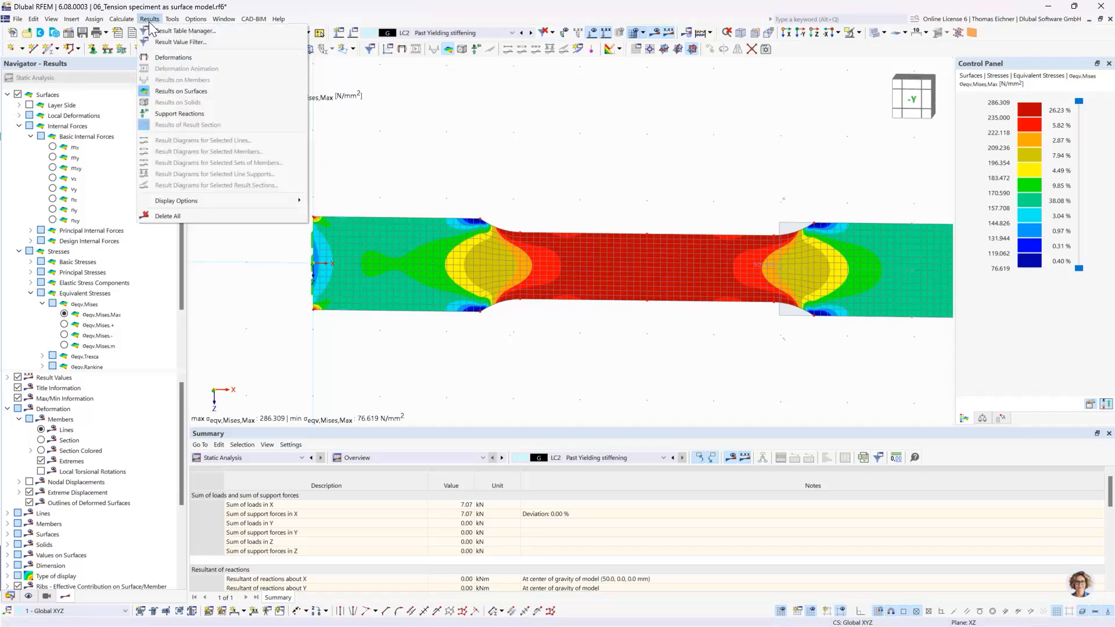
pyautogui.moveTo(122, 19)
pyautogui.click(150, 250)
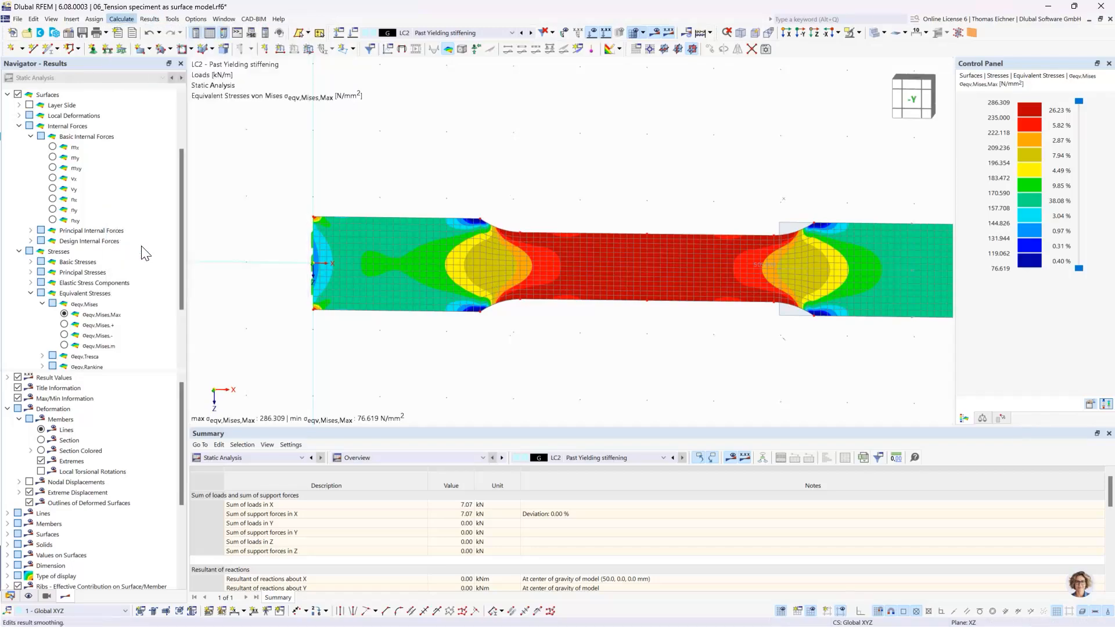
pyautogui.click(324, 167)
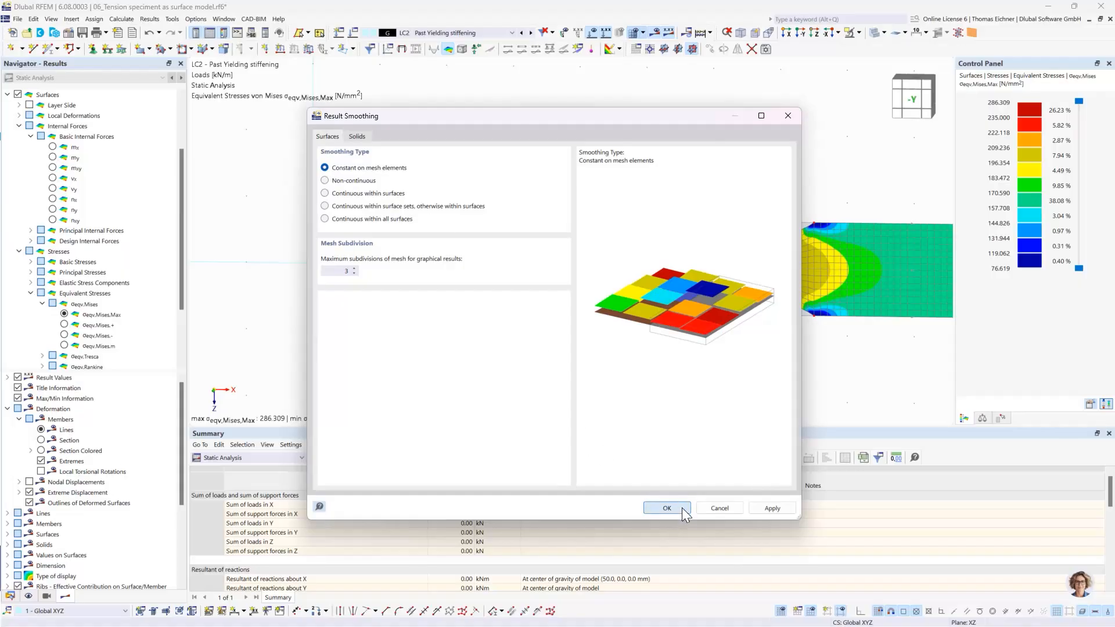
pyautogui.click(667, 508)
pyautogui.moveTo(675, 383); pyautogui.dragTo(589, 379, button='middle')
pyautogui.scroll(-1, 591, 379)
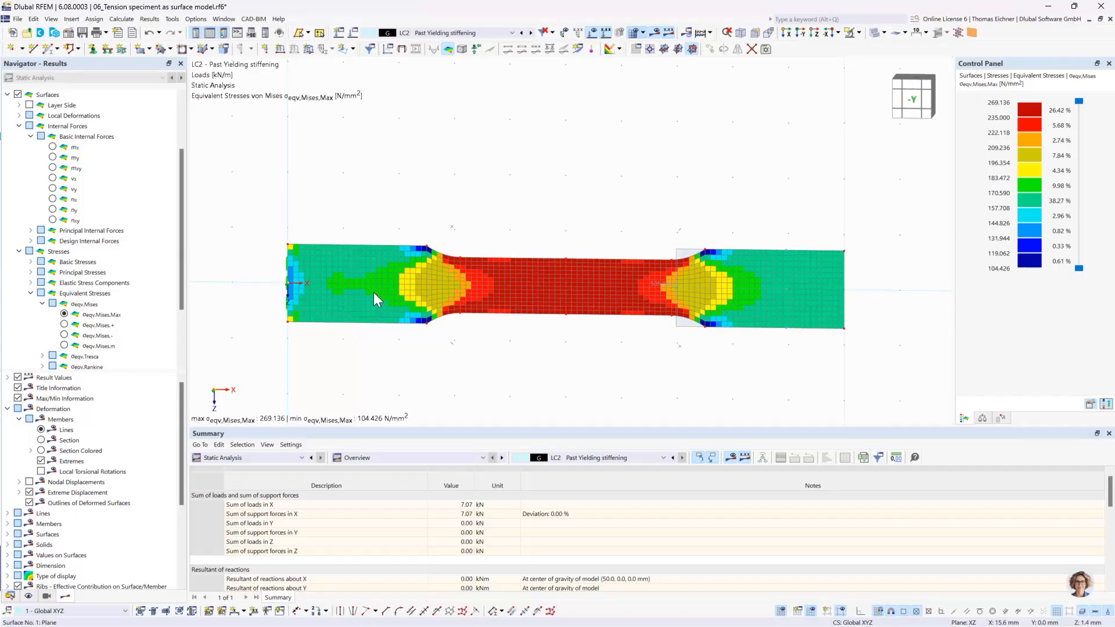
# Edit surface 1 and assign material 3 - S235 | Isotropic | Plastic (Surfaces/Solids) to its thickness
pyautogui.doubleClick(368, 308)
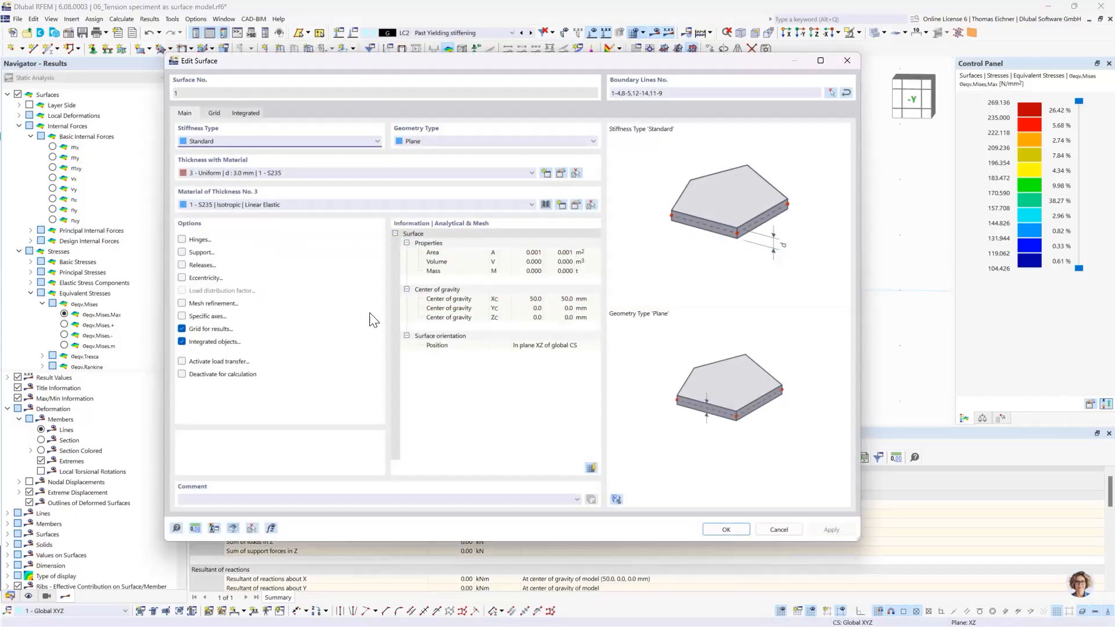
pyautogui.click(286, 201)
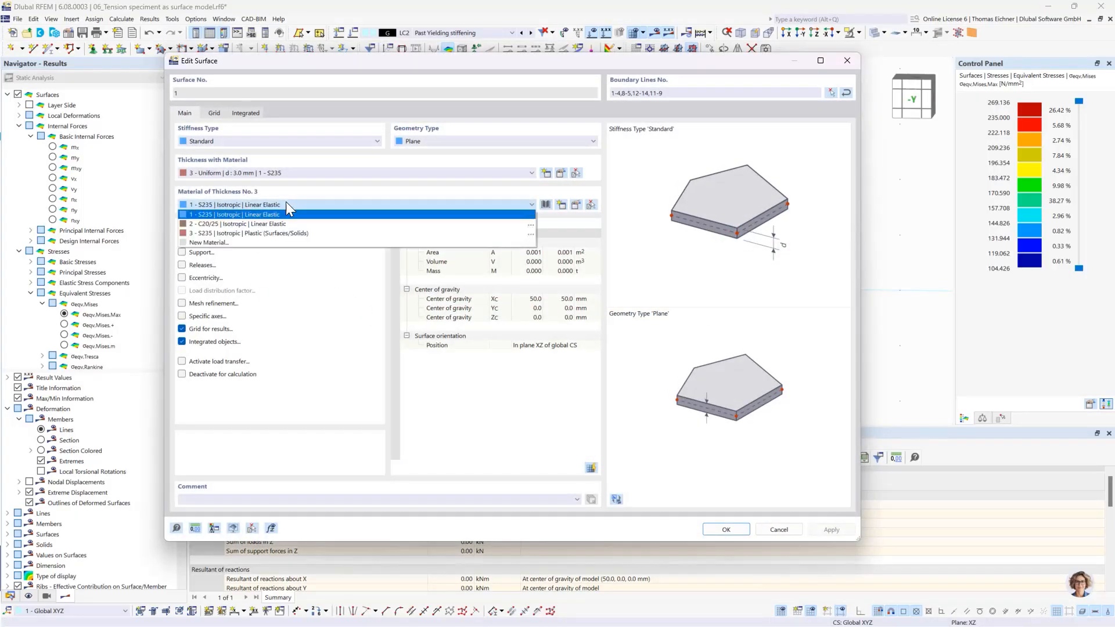
pyautogui.click(250, 232)
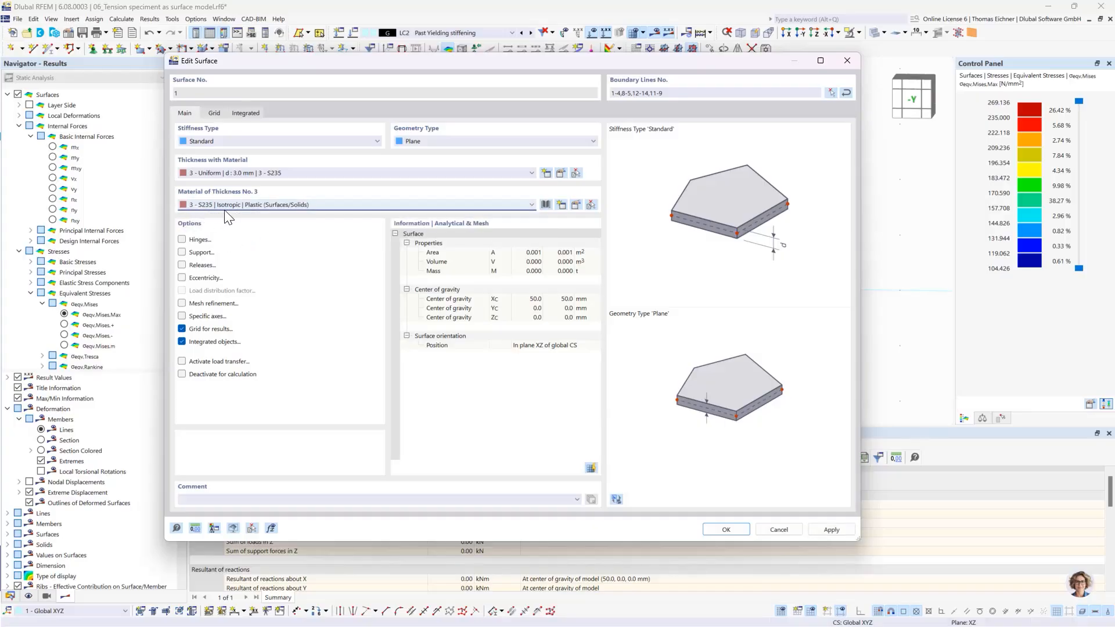
# Review the isotropic plastic parameters of material 3 S235, including modulus of elasticity and yield strengths, and confirm the surface edit
pyautogui.click(574, 205)
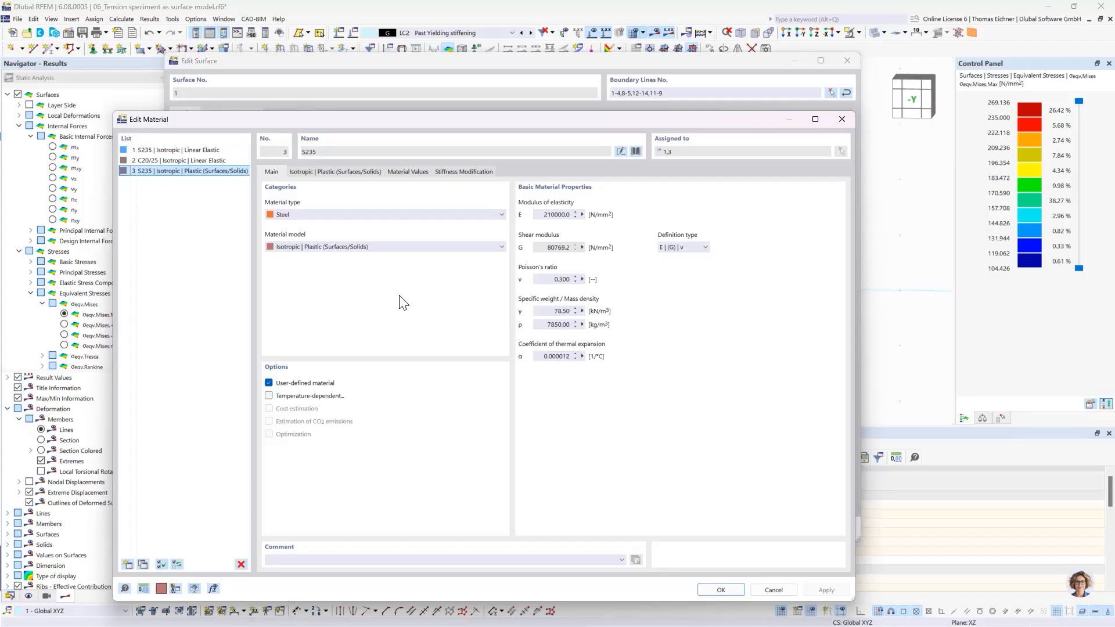
pyautogui.click(340, 172)
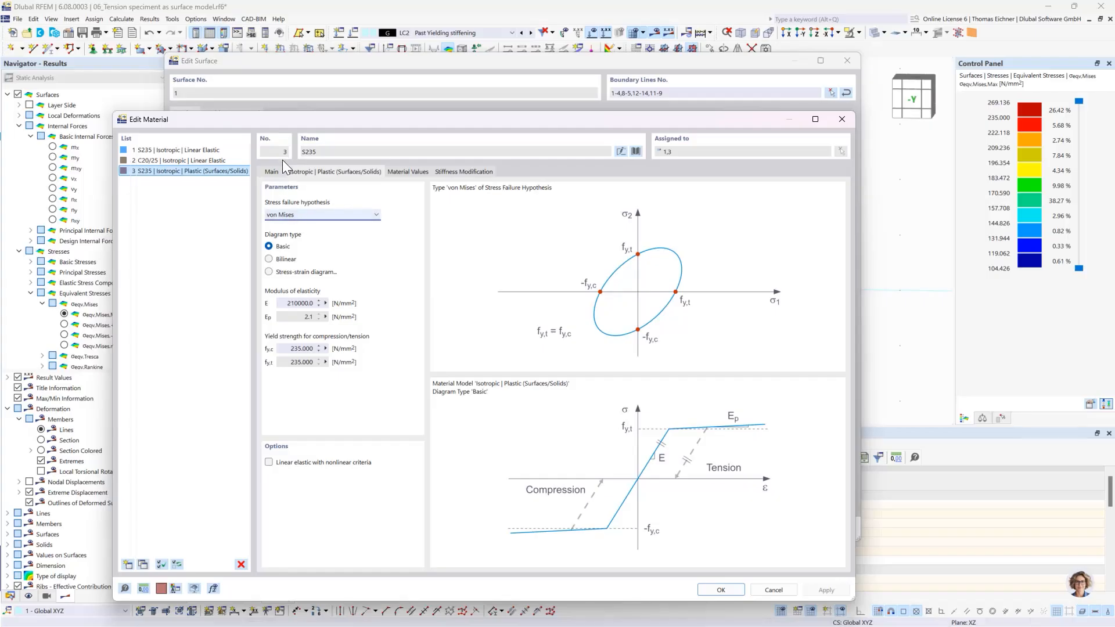
pyautogui.moveTo(280, 124); pyautogui.dragTo(337, 131)
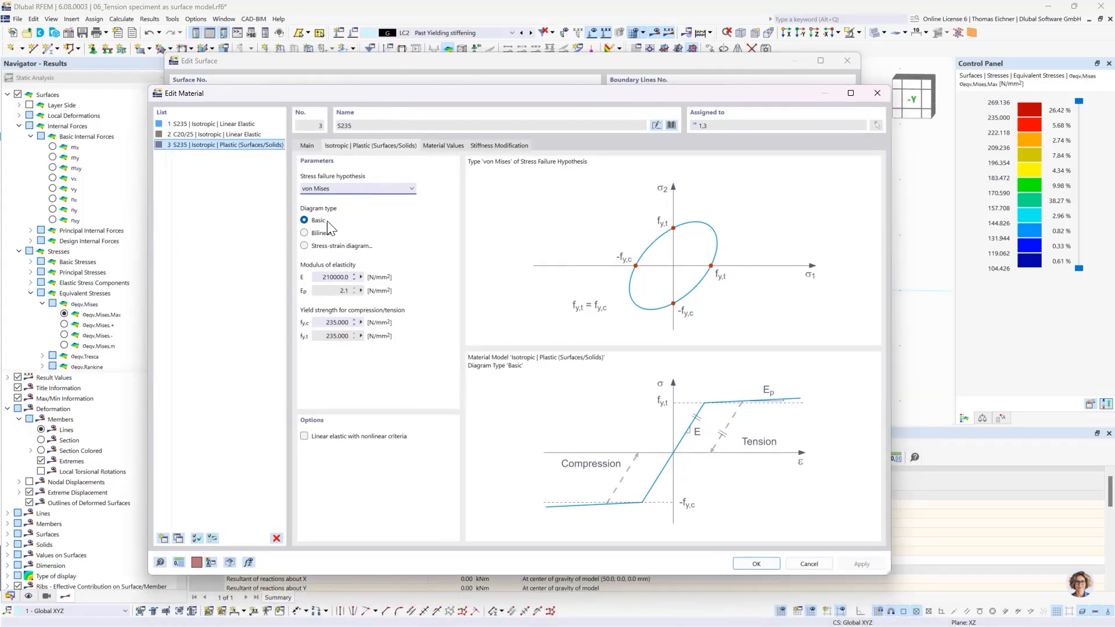
pyautogui.click(329, 323)
pyautogui.click(322, 336)
pyautogui.click(331, 277)
pyautogui.click(756, 563)
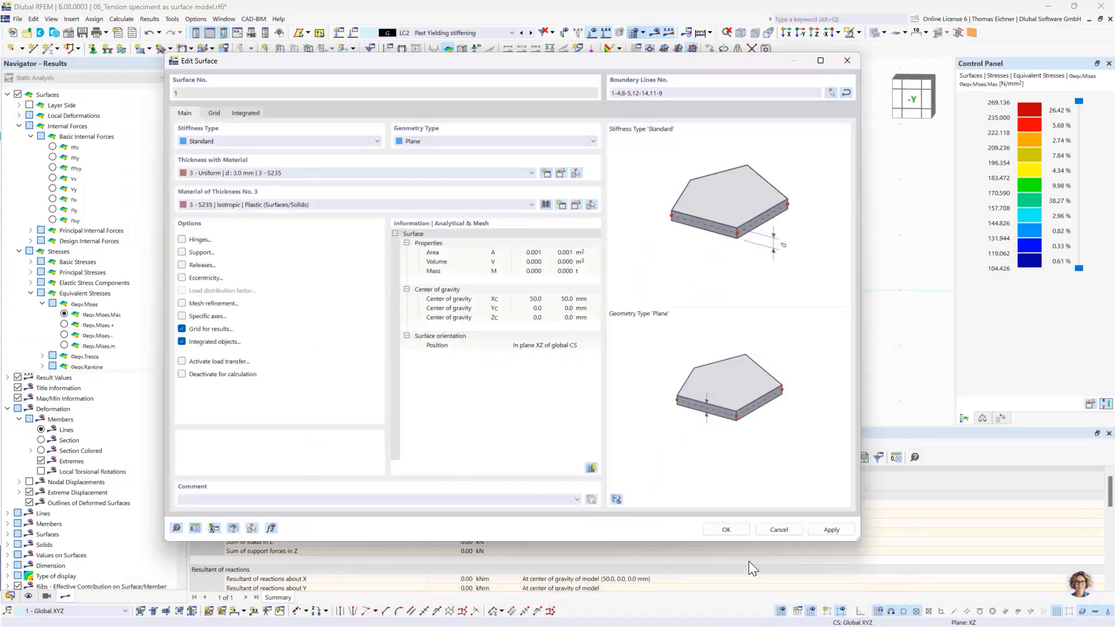
pyautogui.click(736, 528)
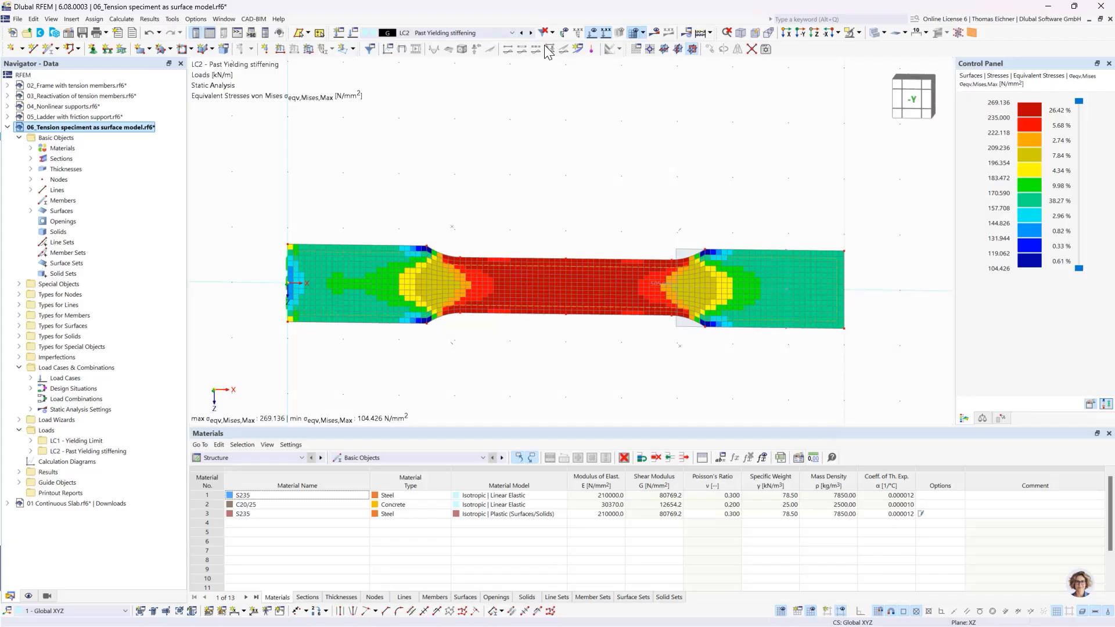
# Switch to load case LC1 Yielding Limit and calculate it to display the equivalent von Mises stresses
pyautogui.click(522, 32)
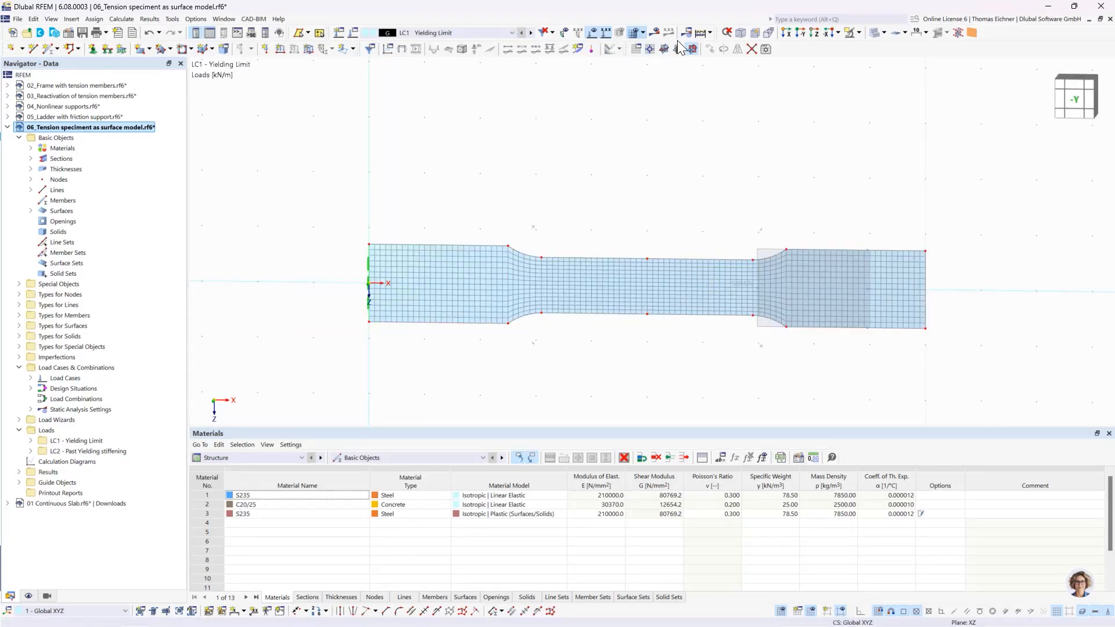
pyautogui.click(700, 33)
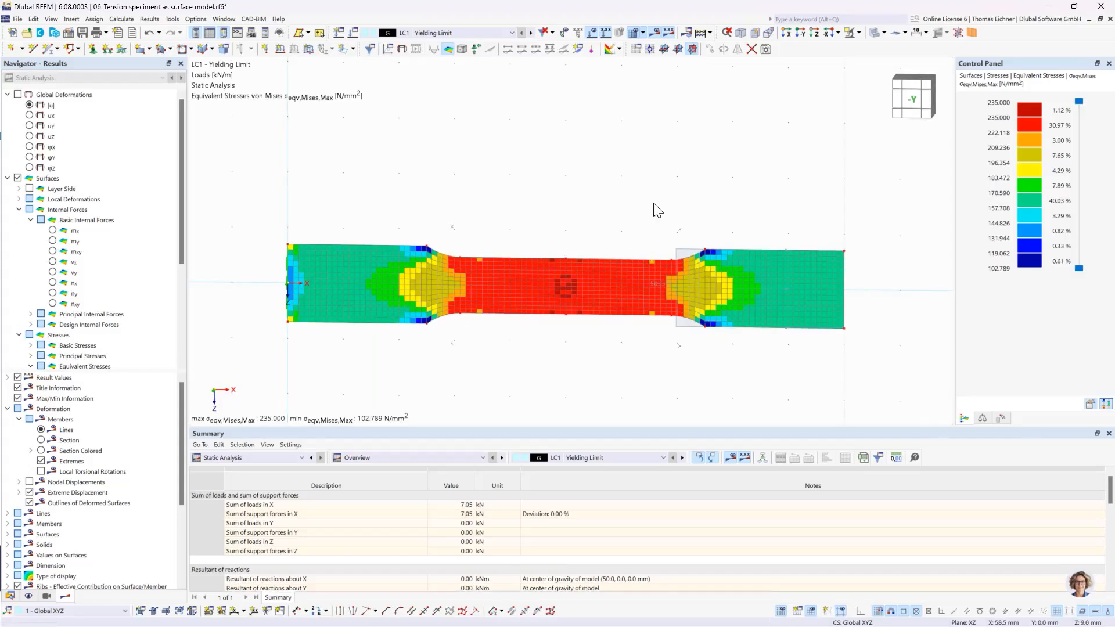
pyautogui.moveTo(593, 175); pyautogui.dragTo(596, 152, button='middle')
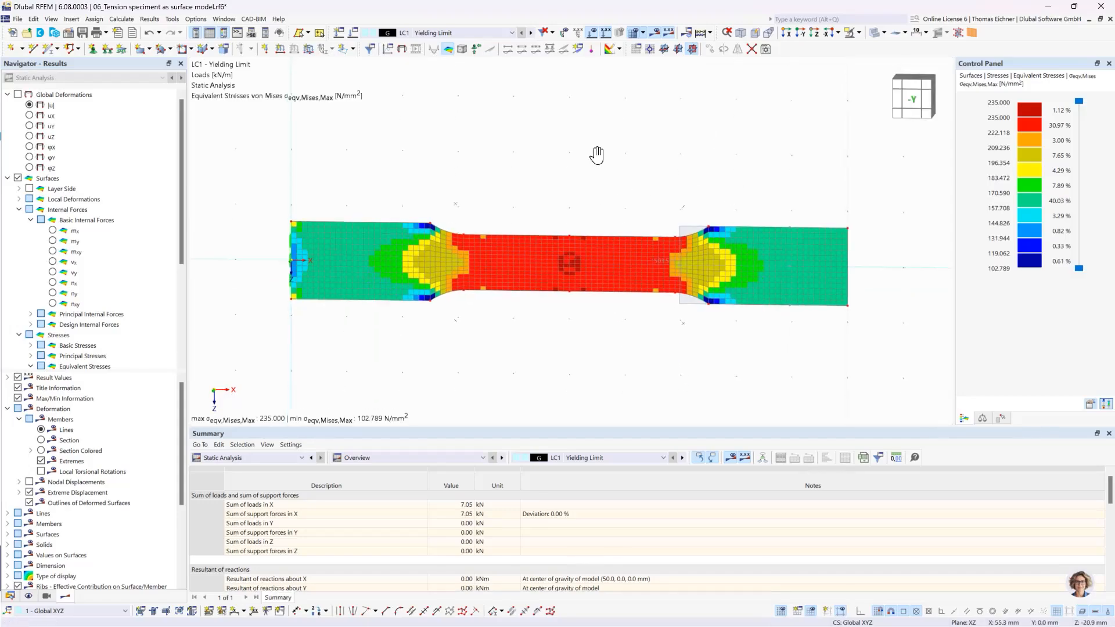
pyautogui.moveTo(735, 194); pyautogui.dragTo(708, 196, button='middle')
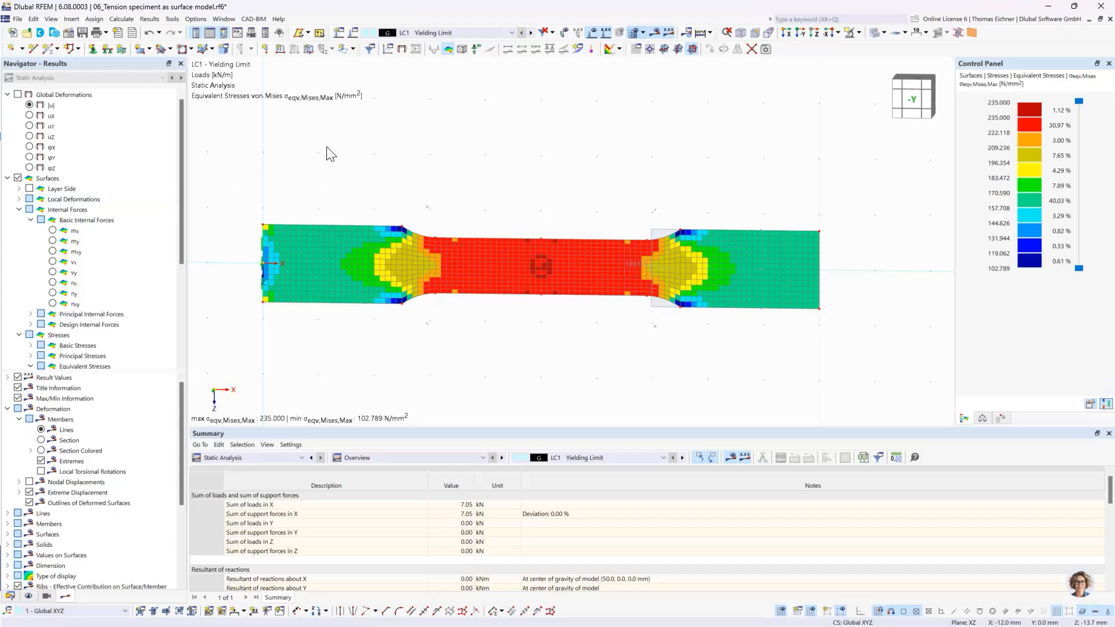
# Display the global deformations |u| and switch to load case LC2 Past Yielding stiffening
pyautogui.click(30, 107)
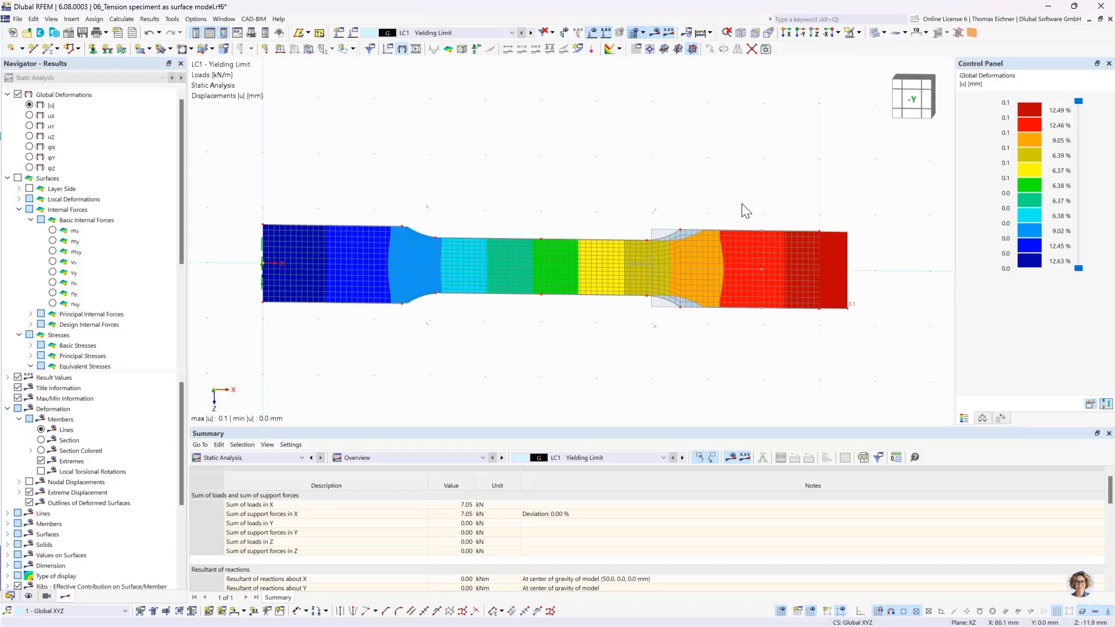
pyautogui.click(509, 33)
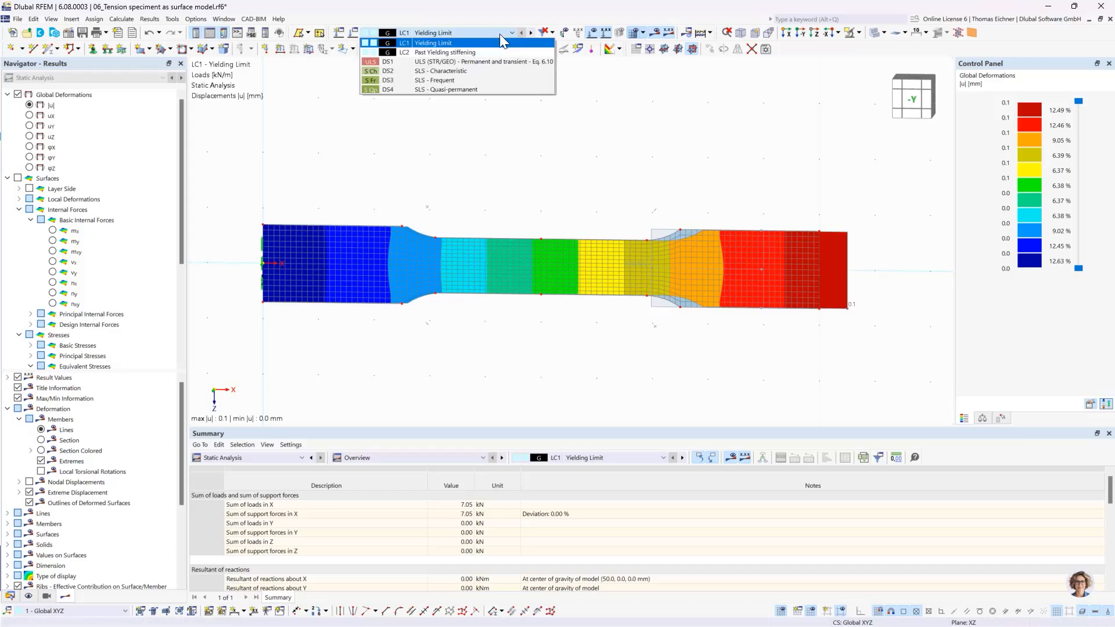
pyautogui.click(458, 55)
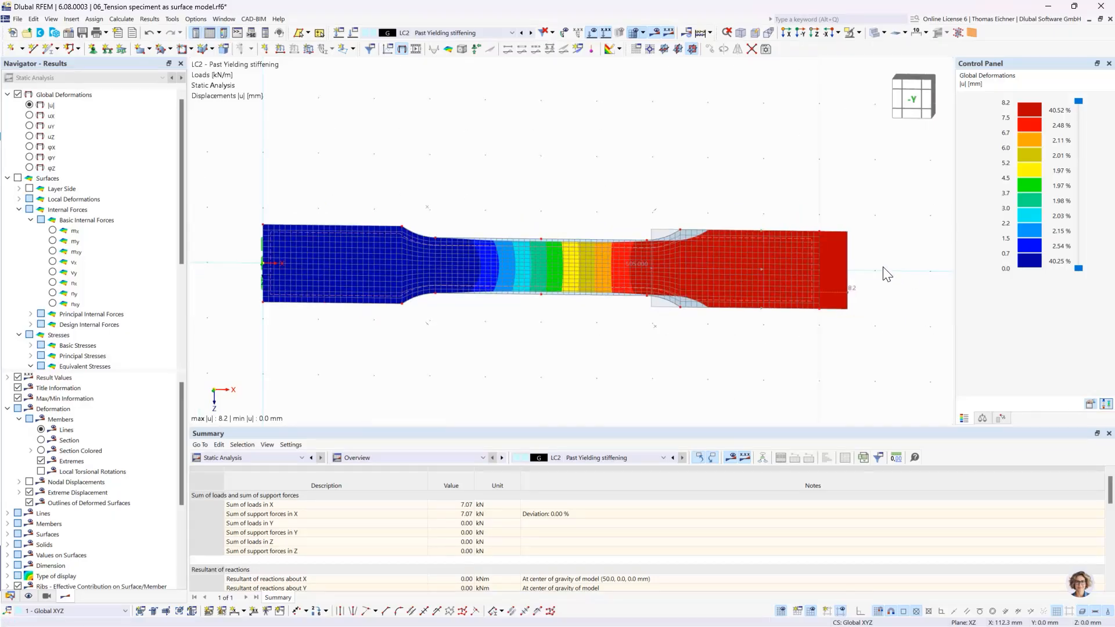
# Run the deformation animation for LC2, examine the specimen's narrow section and loaded end, and stop the animation
pyautogui.click(416, 49)
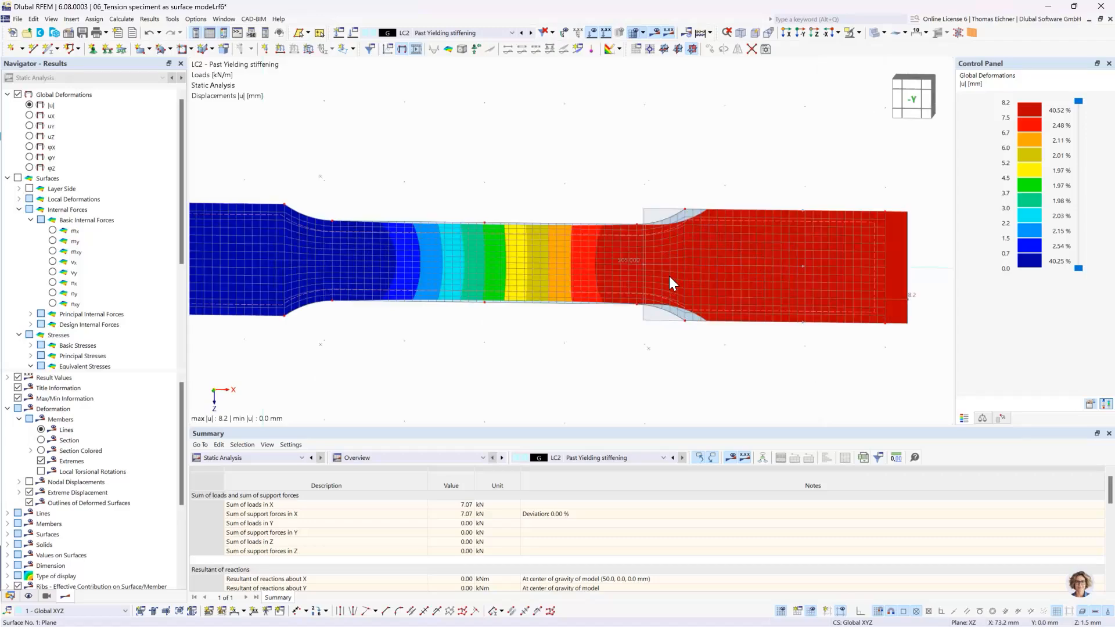
pyautogui.scroll(3, 669, 276)
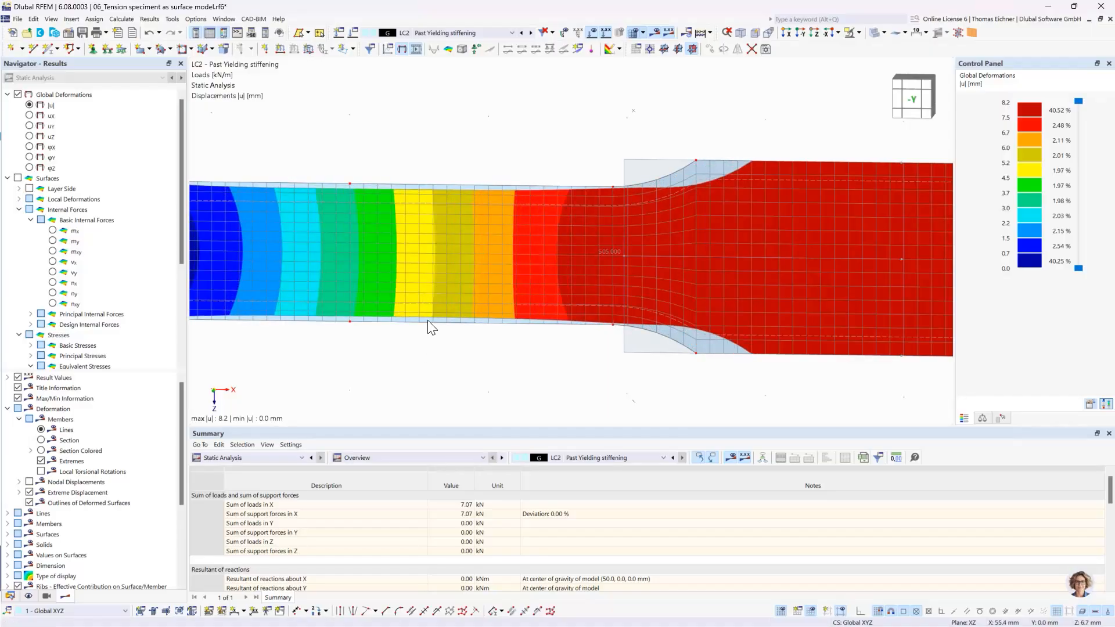
pyautogui.scroll(-2, 428, 319)
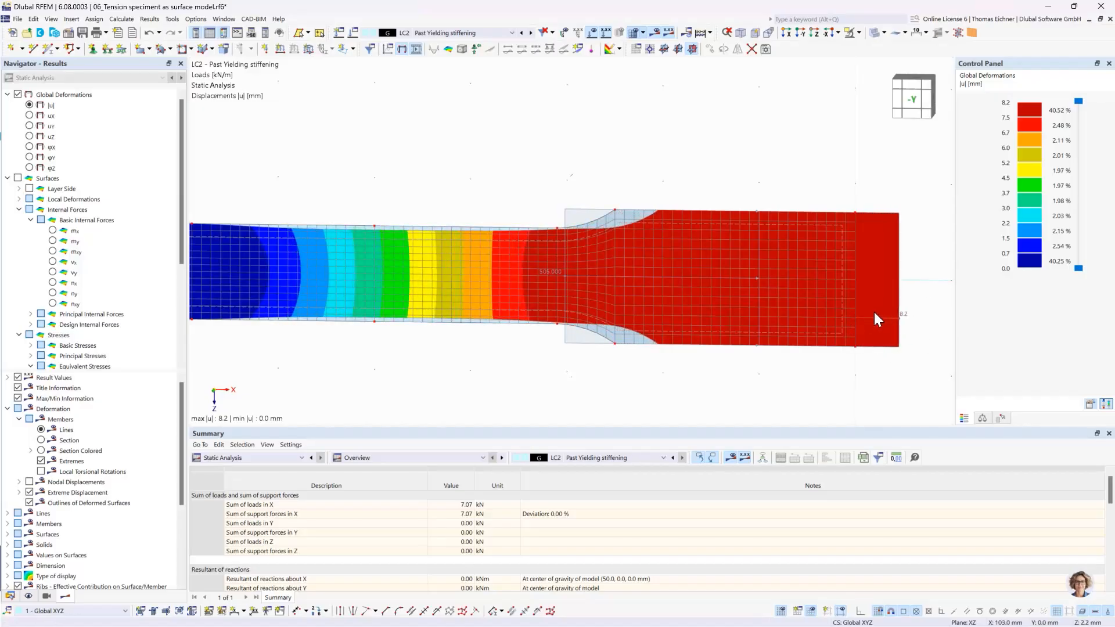
pyautogui.scroll(-1, 876, 320)
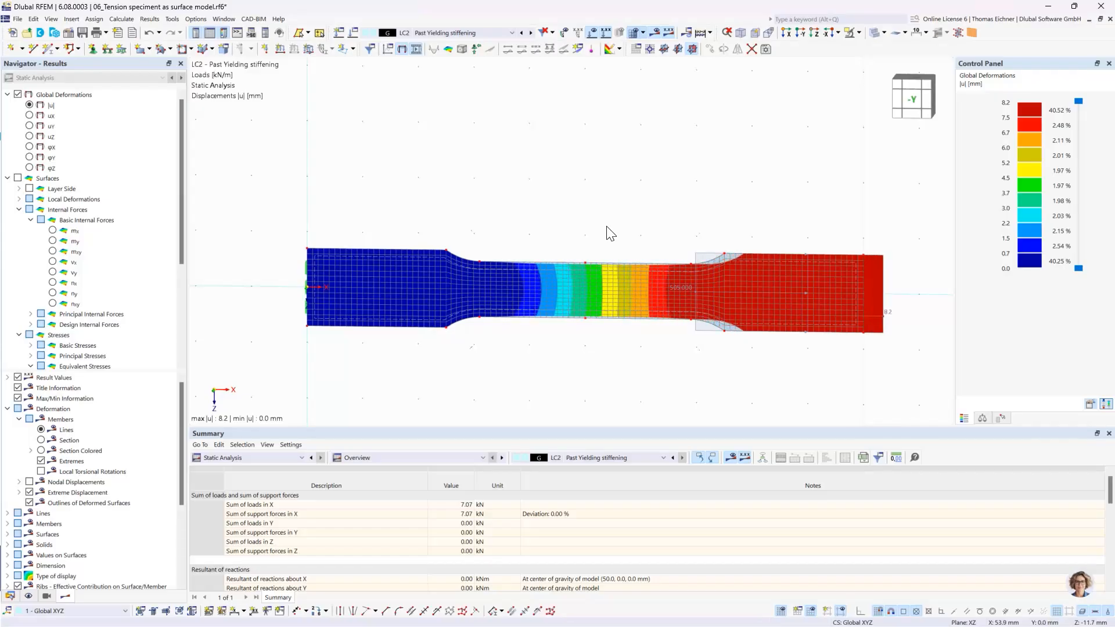
pyautogui.click(416, 48)
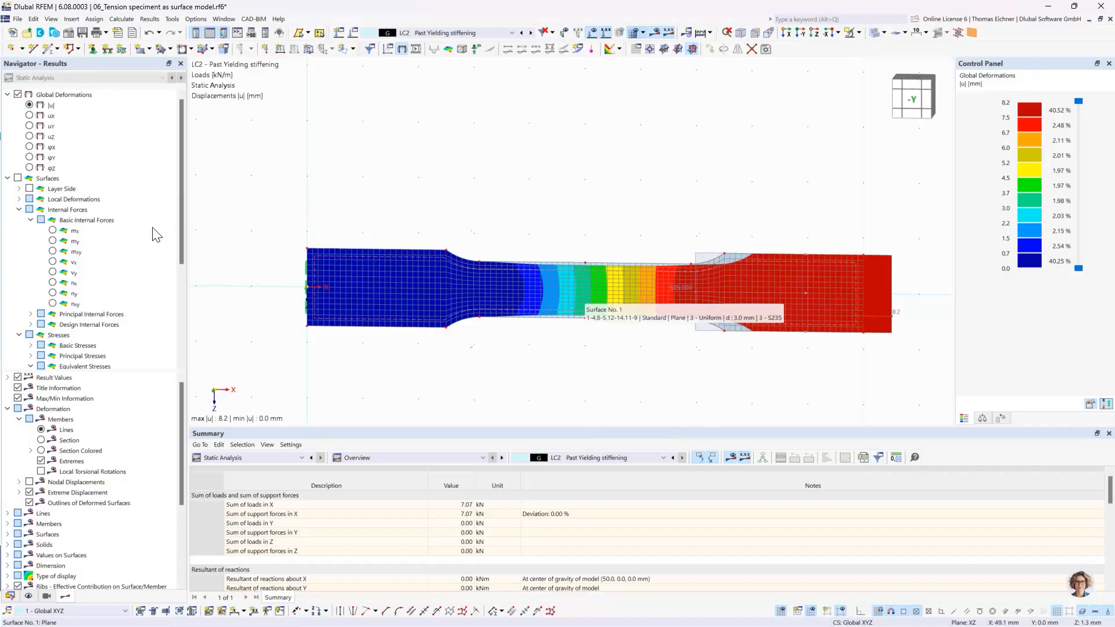
# Display the nonlinearity rate ηpl under the result criteria for LC2 Past Yielding stiffening
pyautogui.scroll(-5, 152, 238)
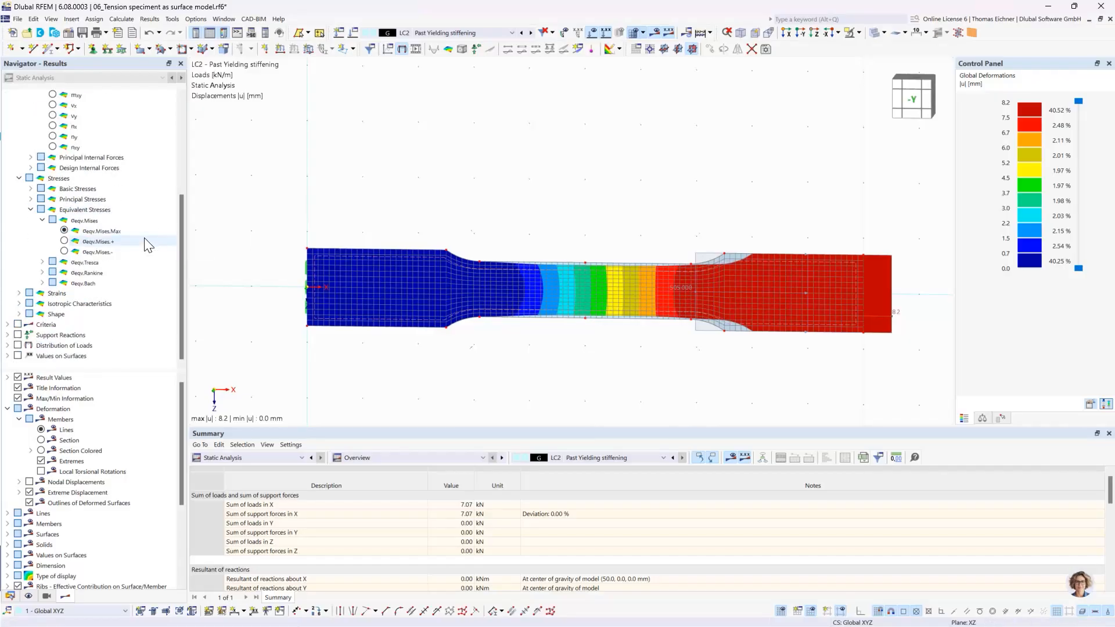
pyautogui.click(7, 324)
pyautogui.click(44, 325)
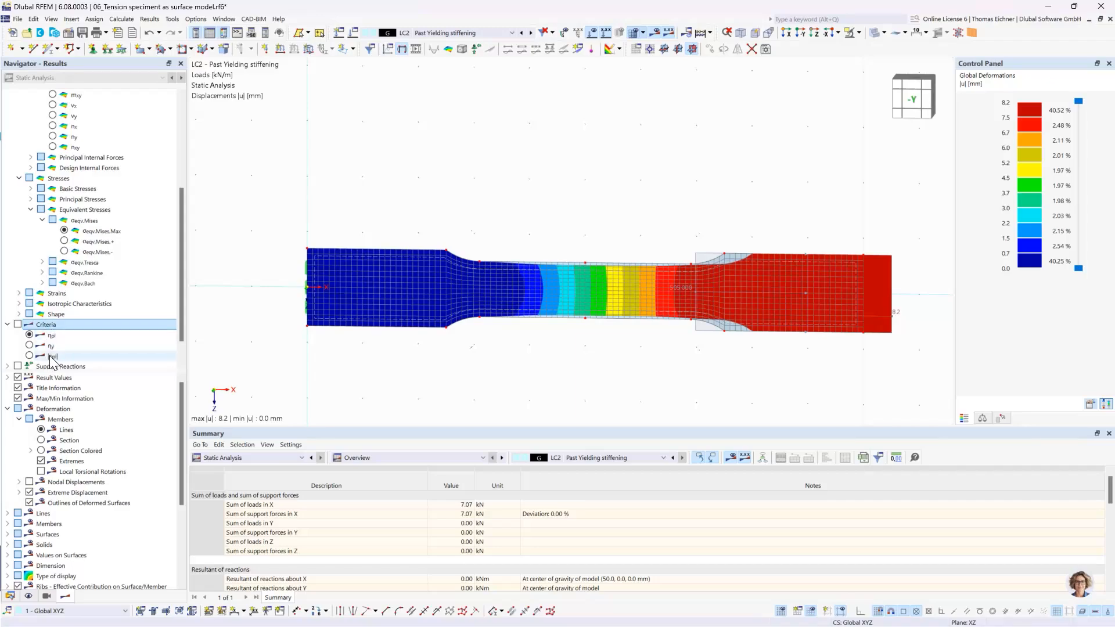
pyautogui.click(29, 336)
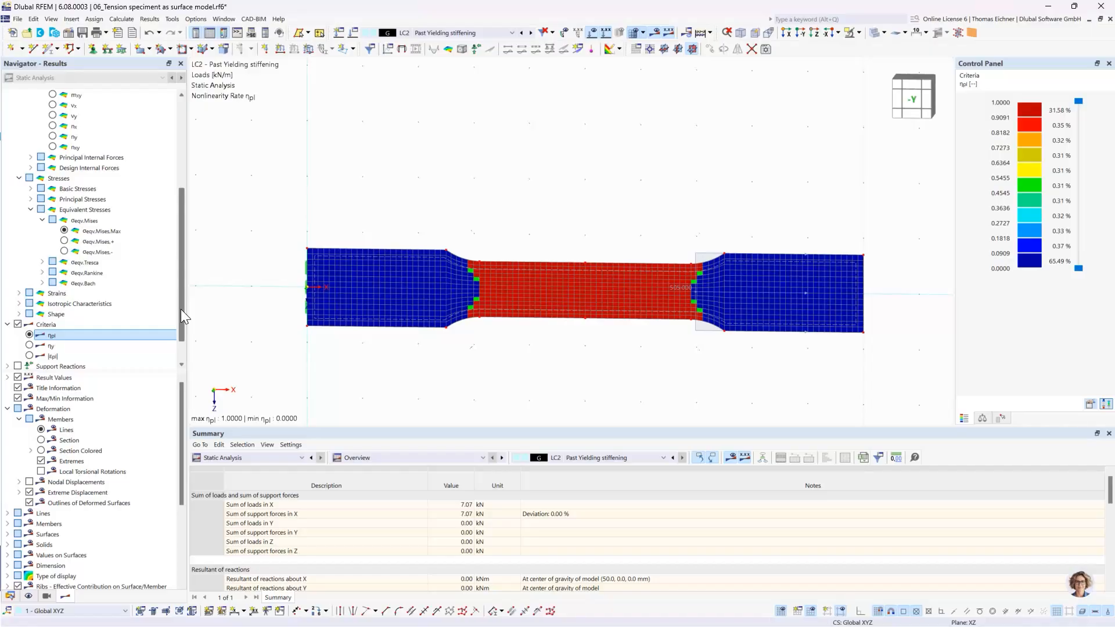
# Display the maximum equivalent von Mises stresses on the surfaces for LC2 and inspect the specimen's narrow section
pyautogui.scroll(4, 181, 316)
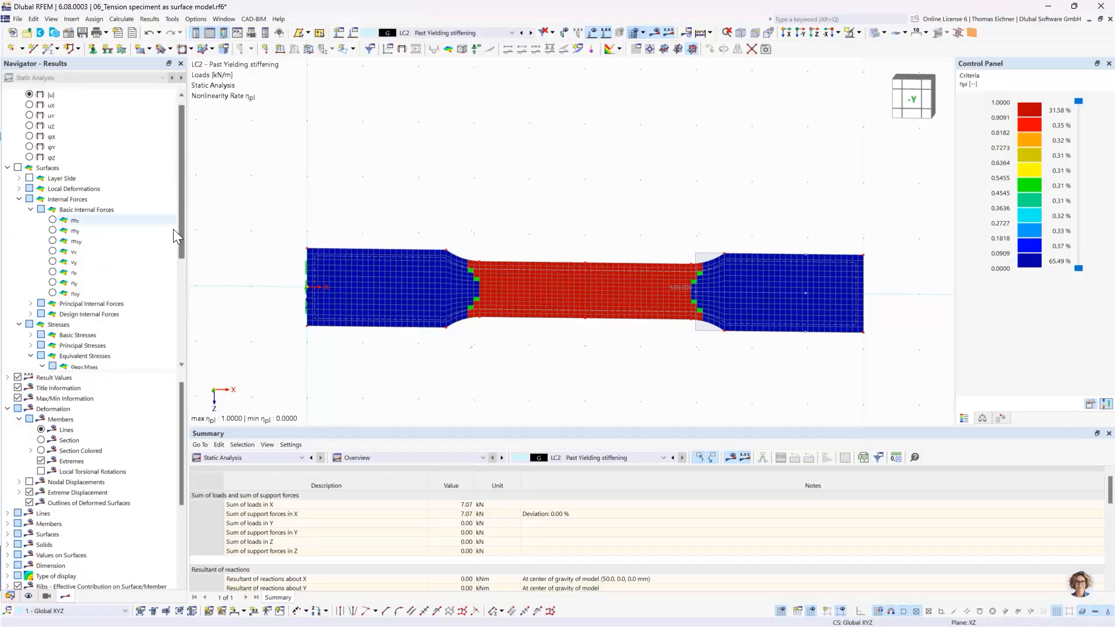
pyautogui.click(99, 335)
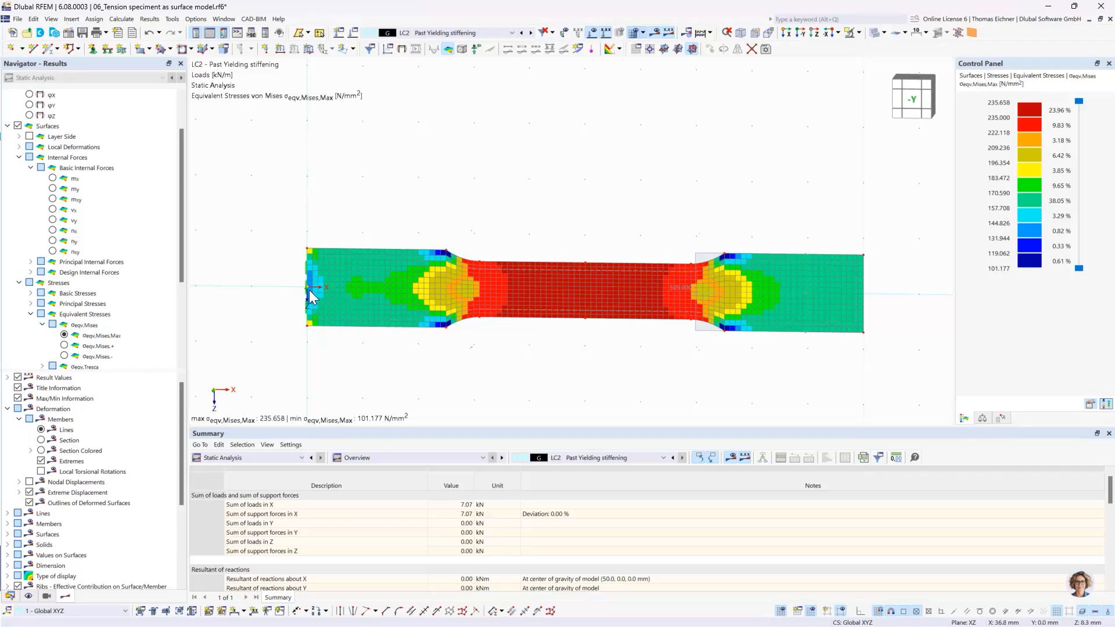
pyautogui.click(103, 335)
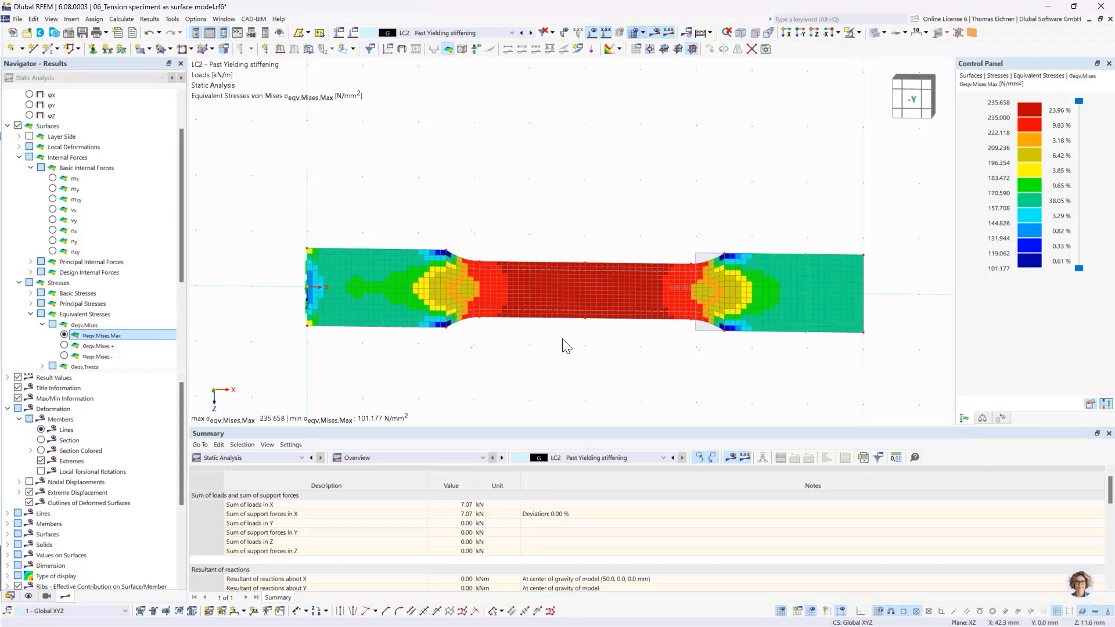
pyautogui.scroll(2, 562, 345)
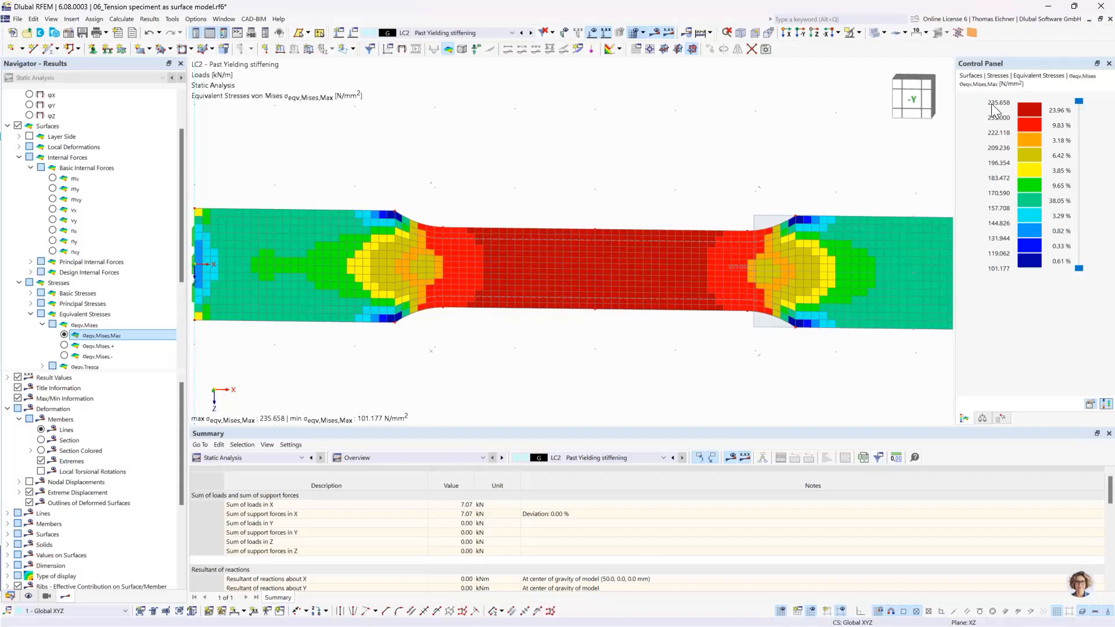
# Review the isotropic plastic parameters of the specimen surface's material S235, particularly the modulus Ep, and close the dialogs without changes
pyautogui.doubleClick(556, 289)
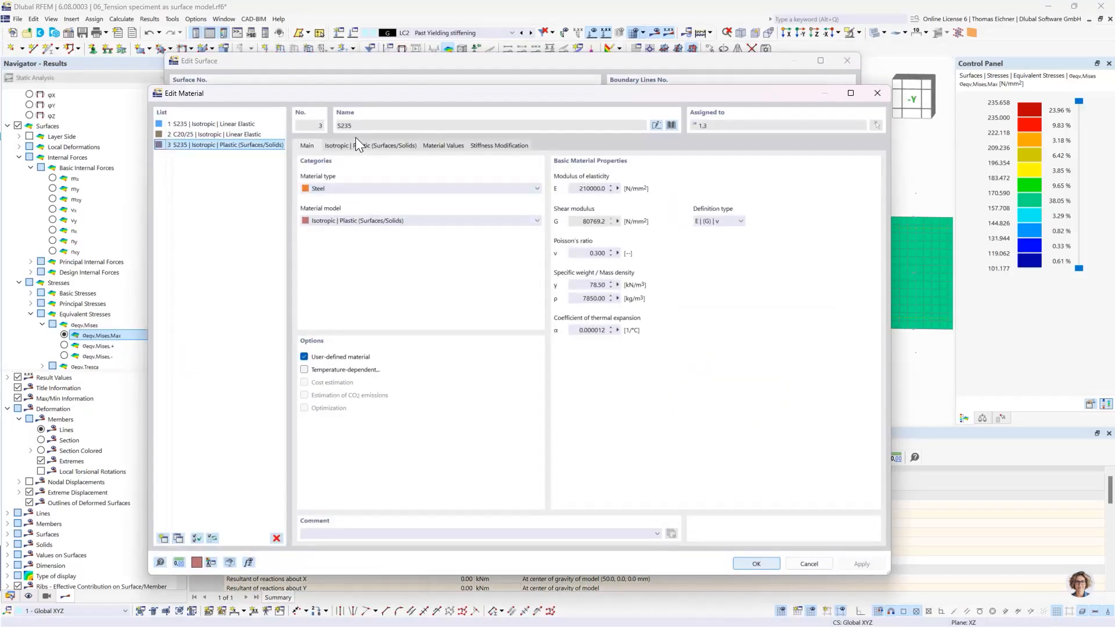
pyautogui.click(356, 146)
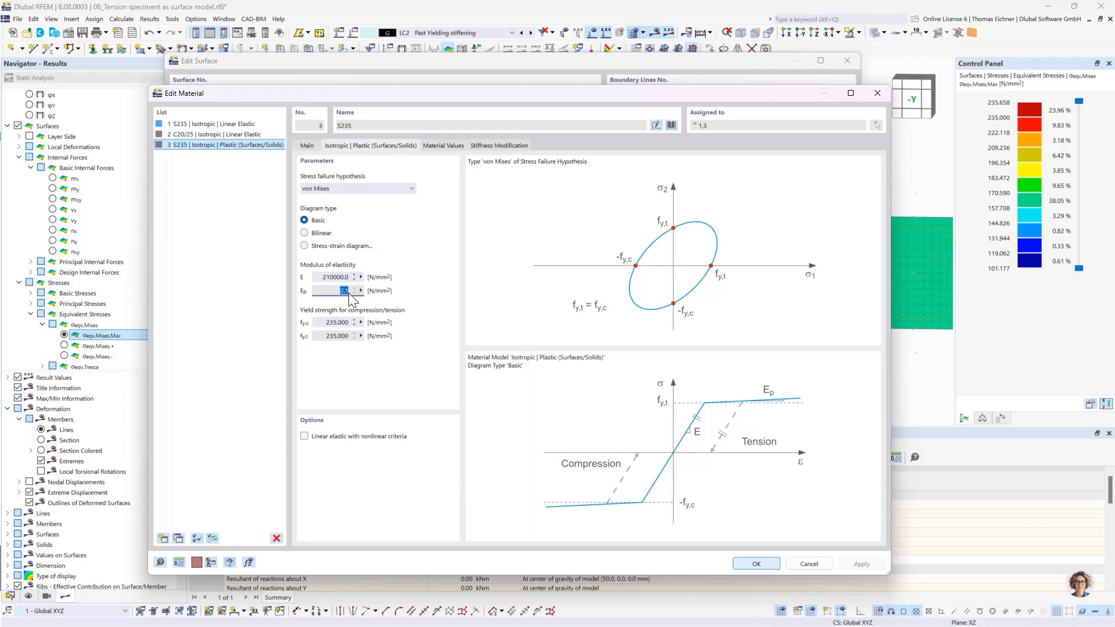
pyautogui.click(878, 93)
pyautogui.click(847, 61)
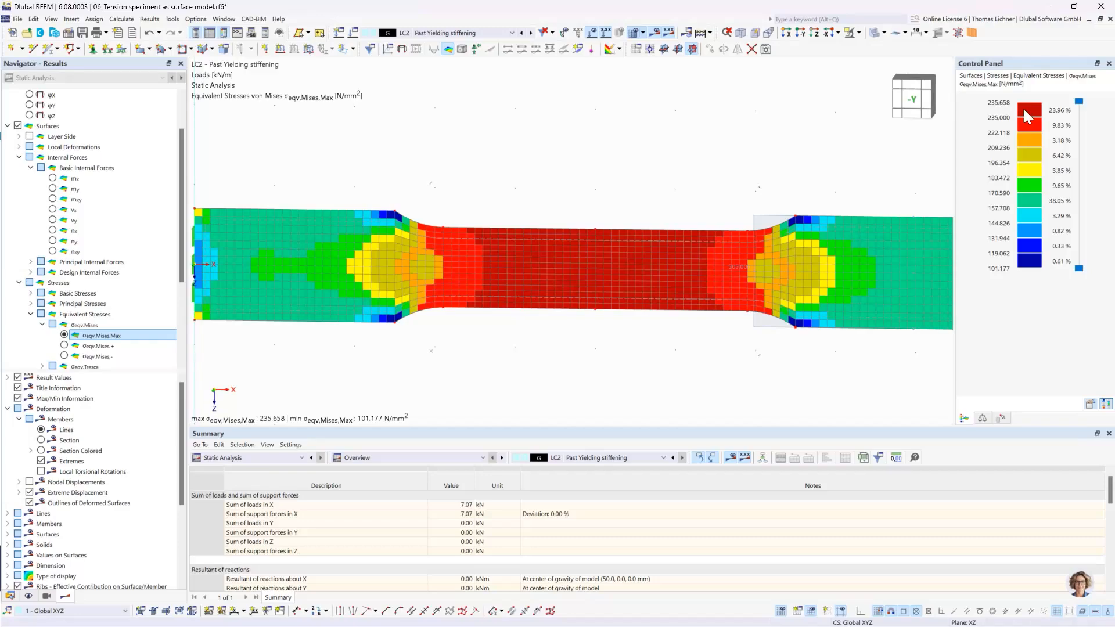
pyautogui.scroll(-3, 646, 154)
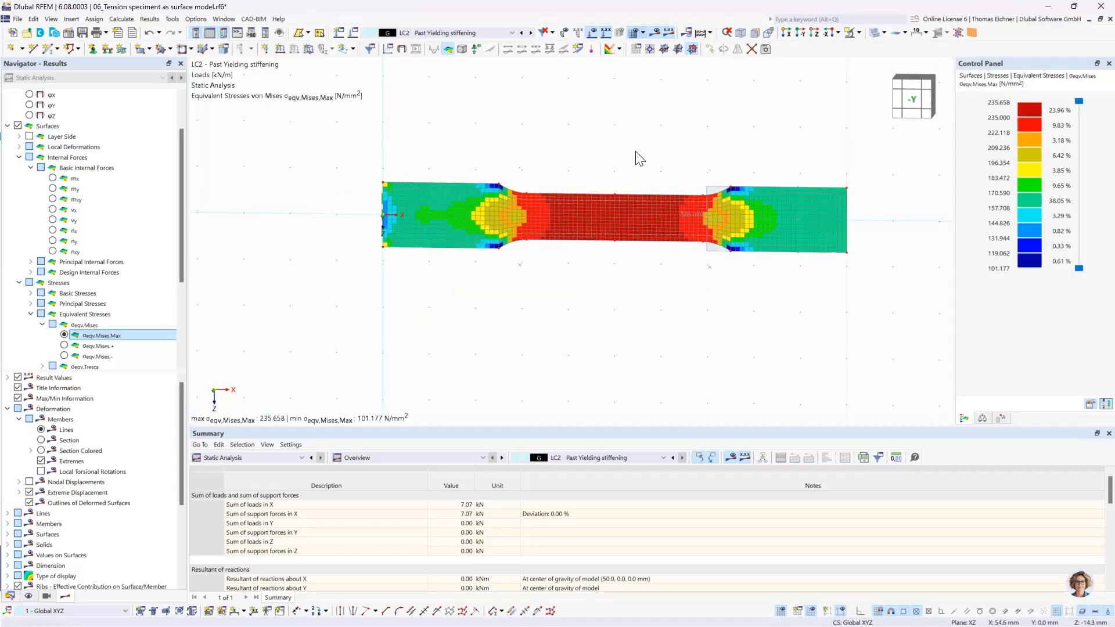
pyautogui.moveTo(638, 157); pyautogui.dragTo(625, 223, button='middle')
pyautogui.scroll(1, 625, 223)
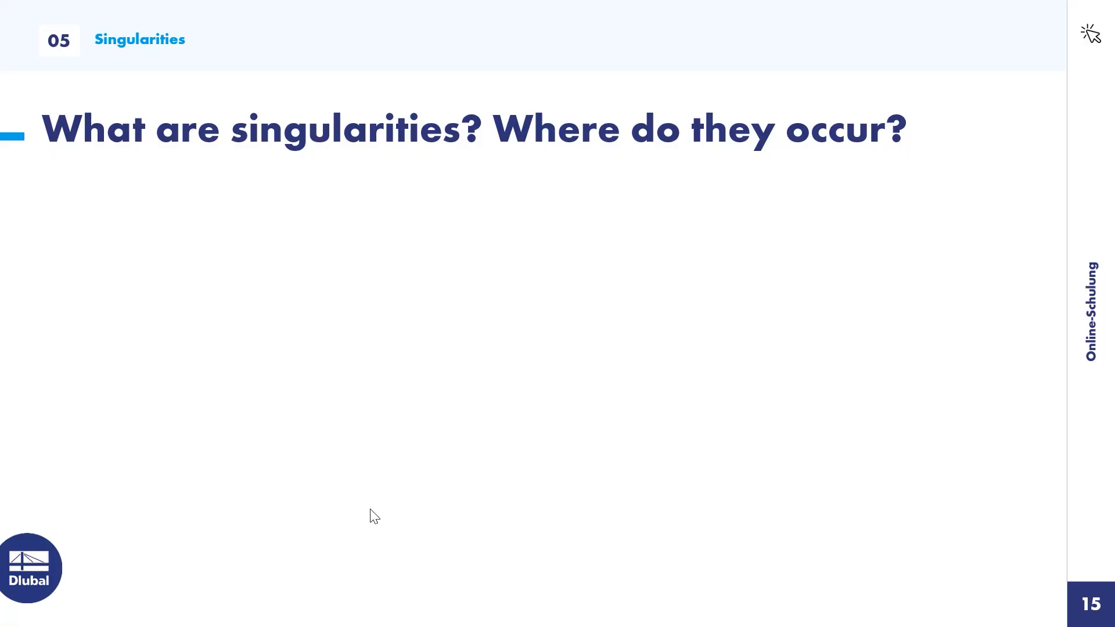
pyautogui.click(599, 266)
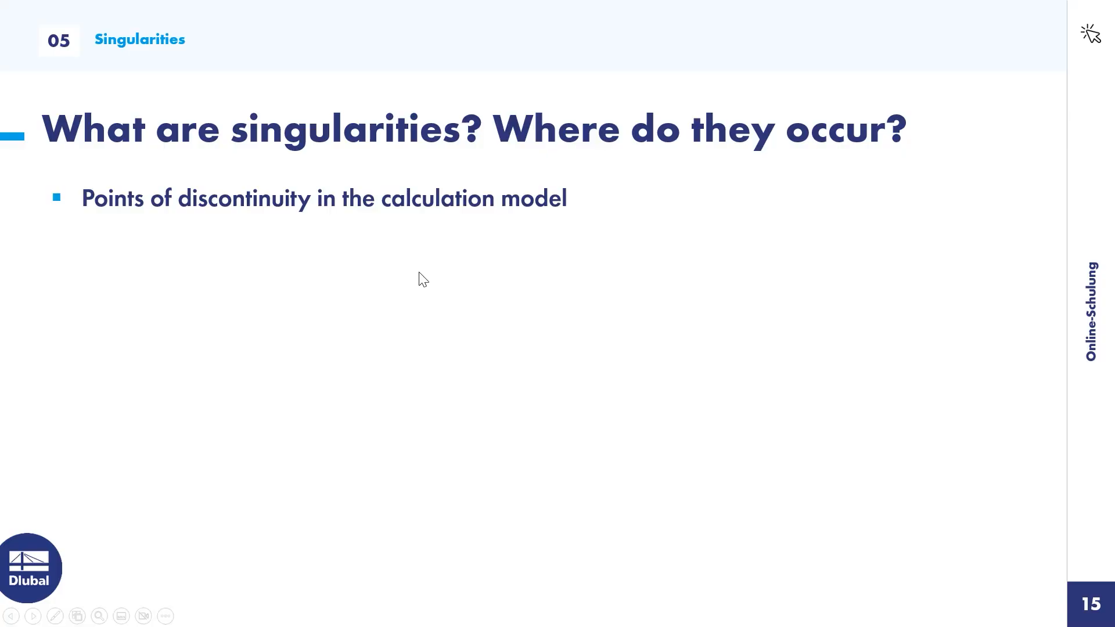
pyautogui.click(412, 340)
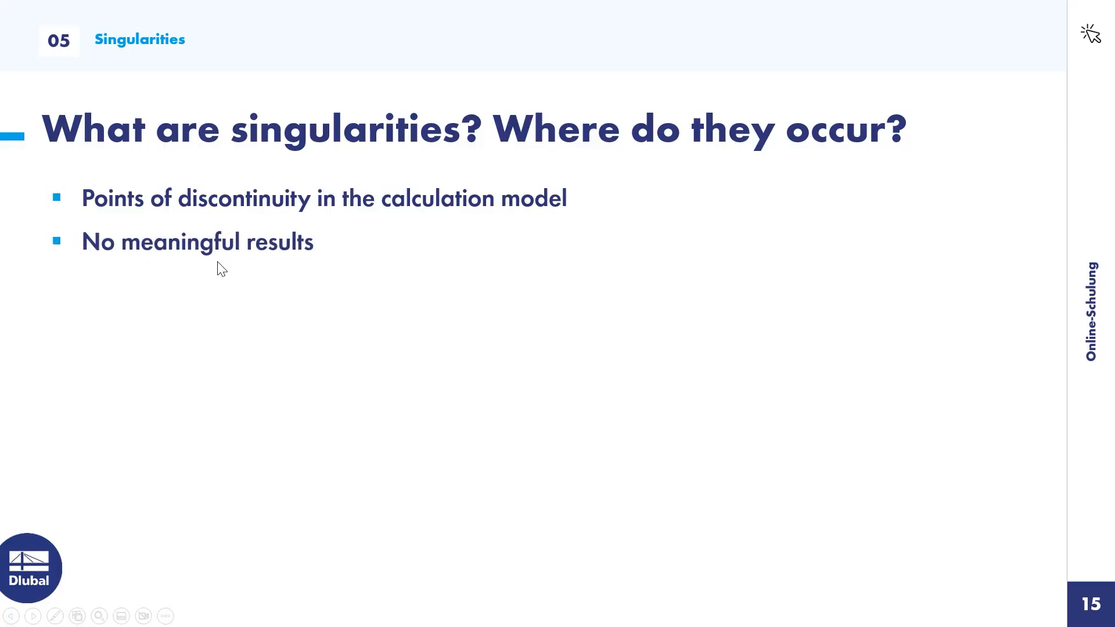
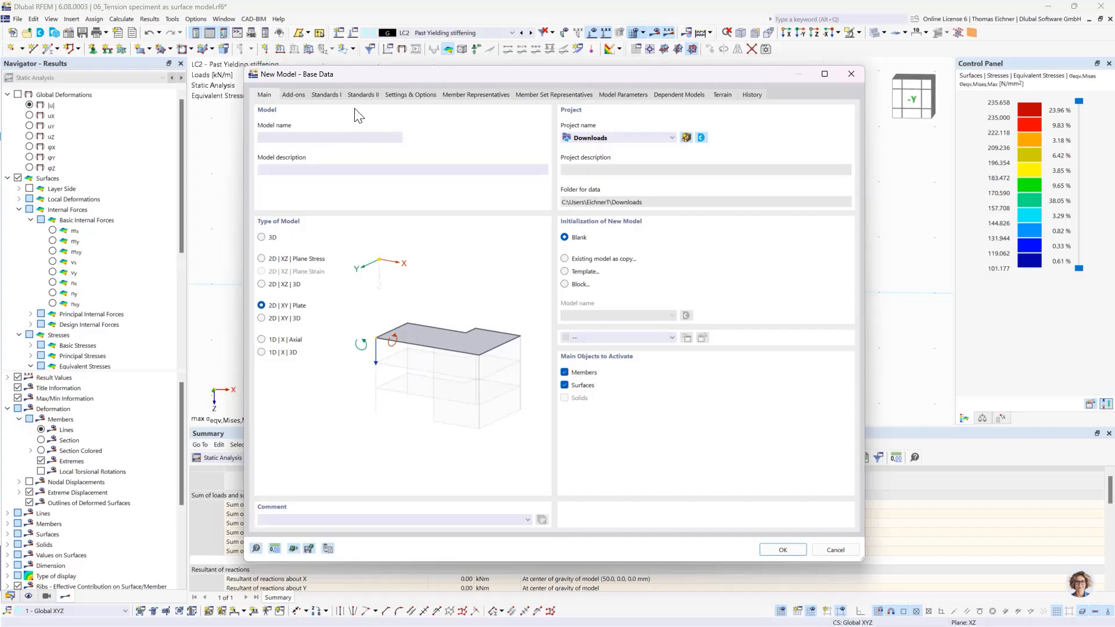
# Create a new 2D | XY | Plate model named 07_Singularity of a single load, with the combination wizard and classification deactivated
pyautogui.click(294, 94)
pyautogui.click(564, 126)
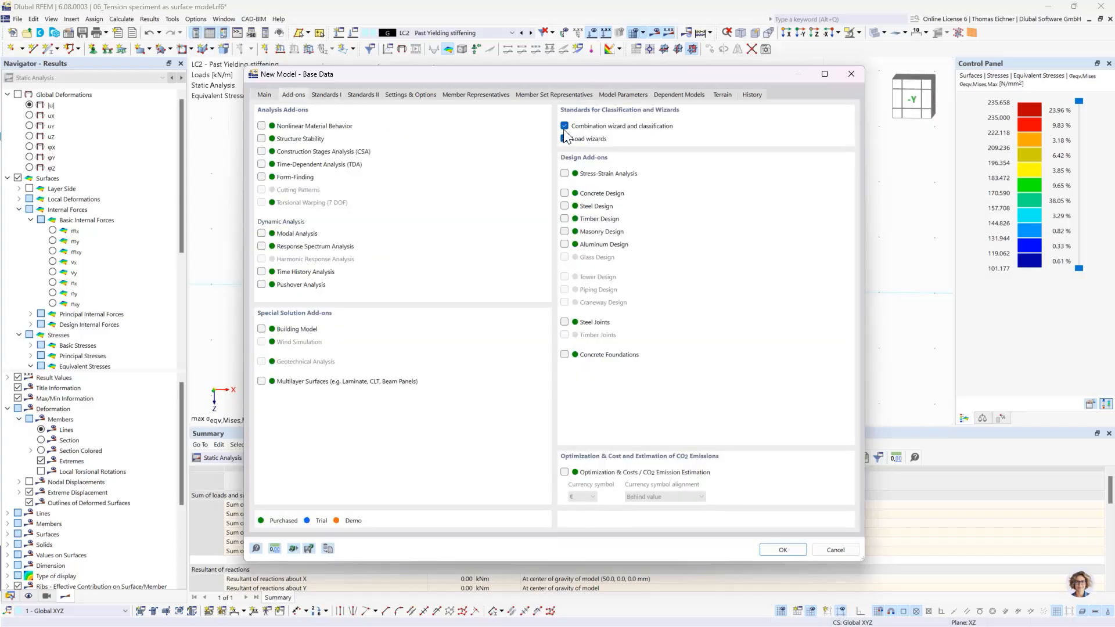
pyautogui.click(592, 381)
pyautogui.click(272, 96)
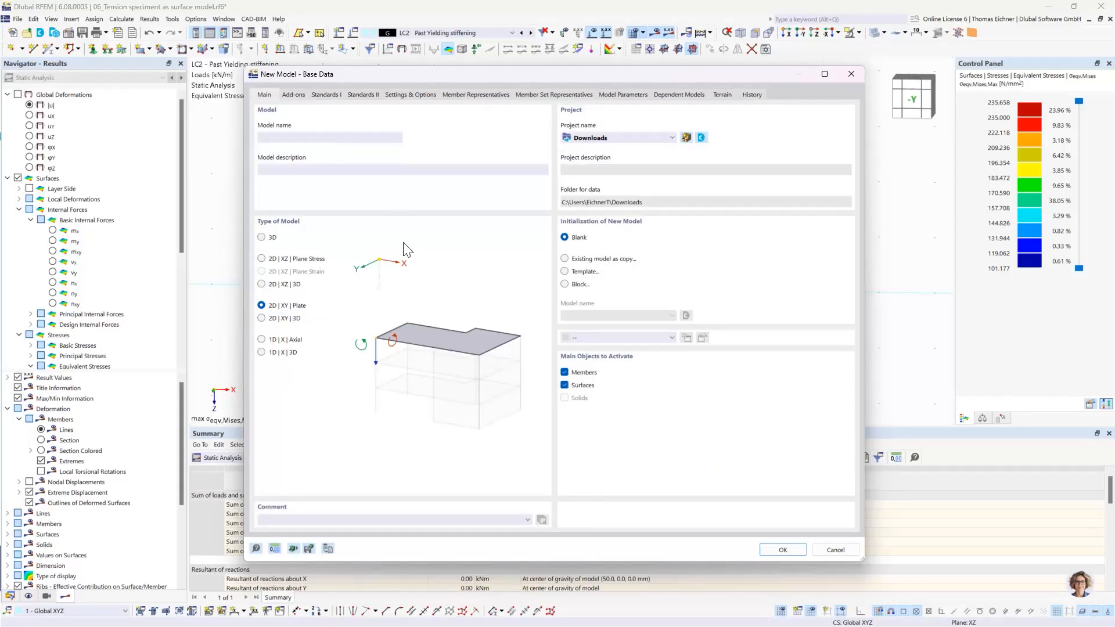
pyautogui.click(333, 140)
pyautogui.click(781, 550)
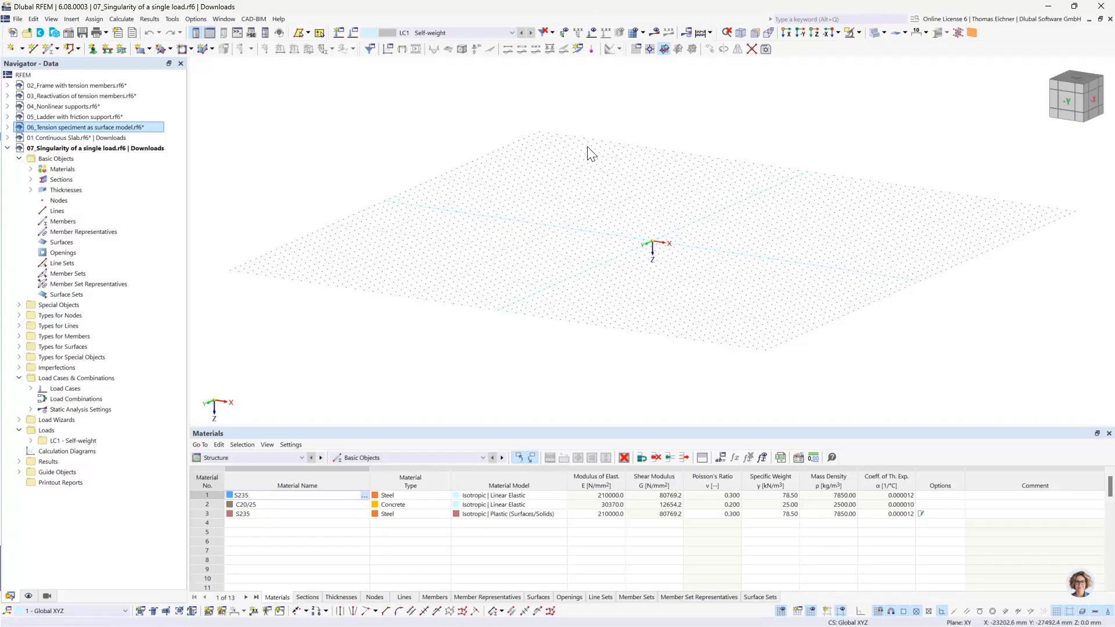
# Start a new rectangular surface and assign it a new concrete material C30/37 from the material library
pyautogui.click(813, 34)
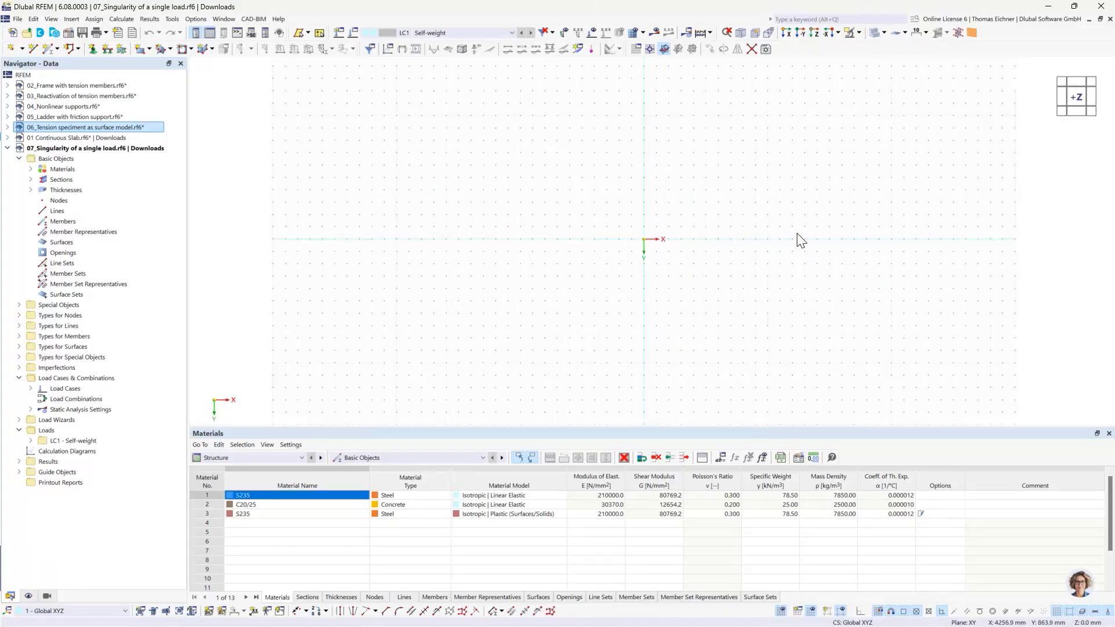
pyautogui.moveTo(798, 241); pyautogui.dragTo(633, 237, button='middle')
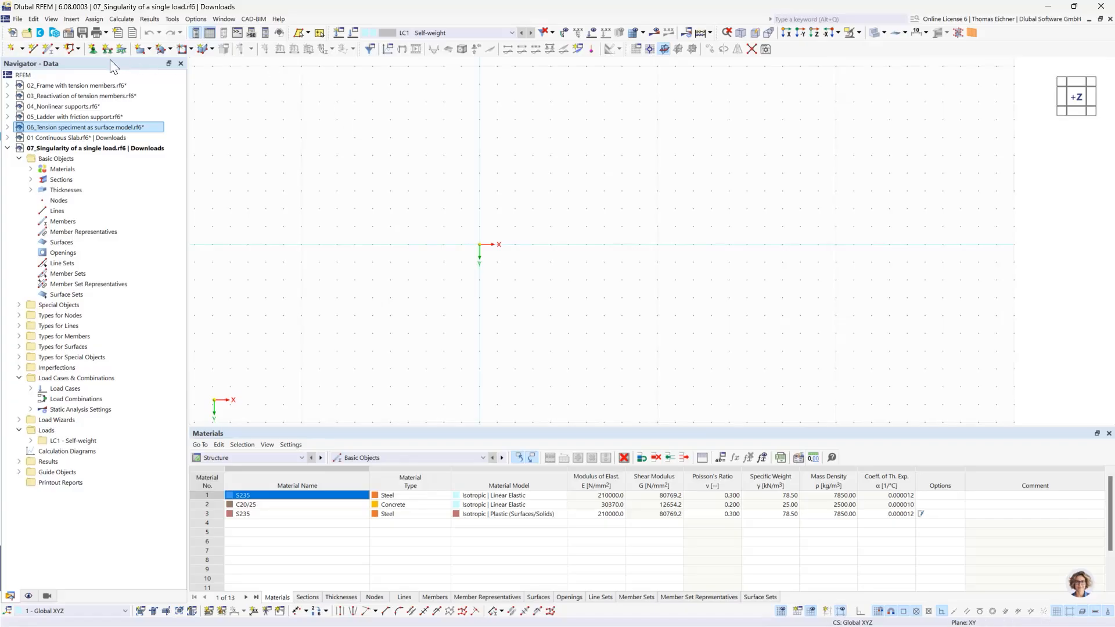
pyautogui.click(141, 50)
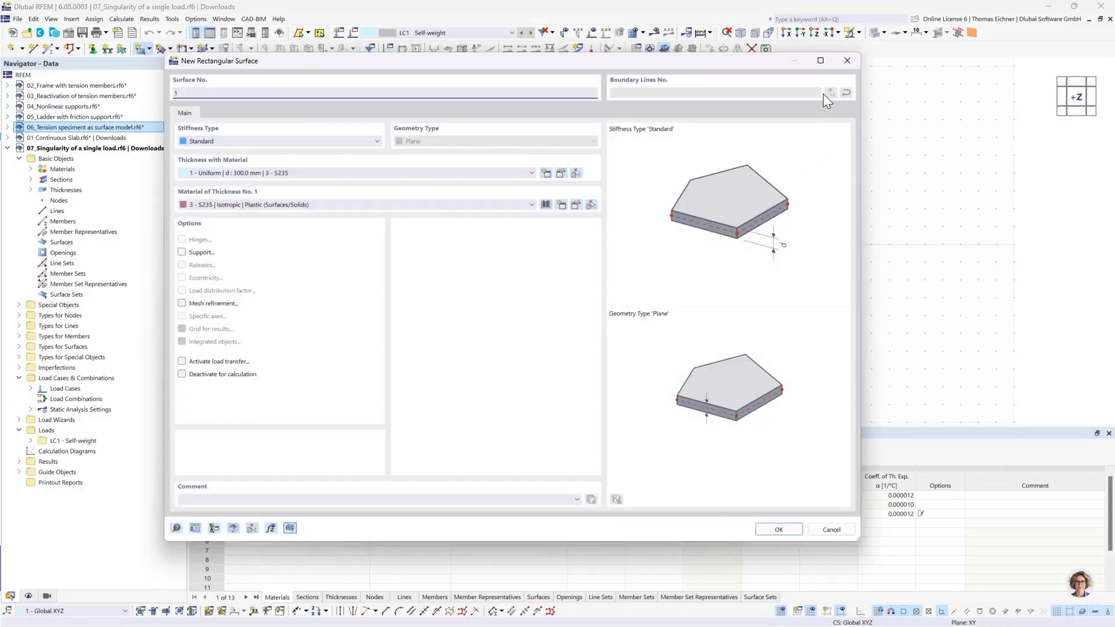
pyautogui.click(846, 60)
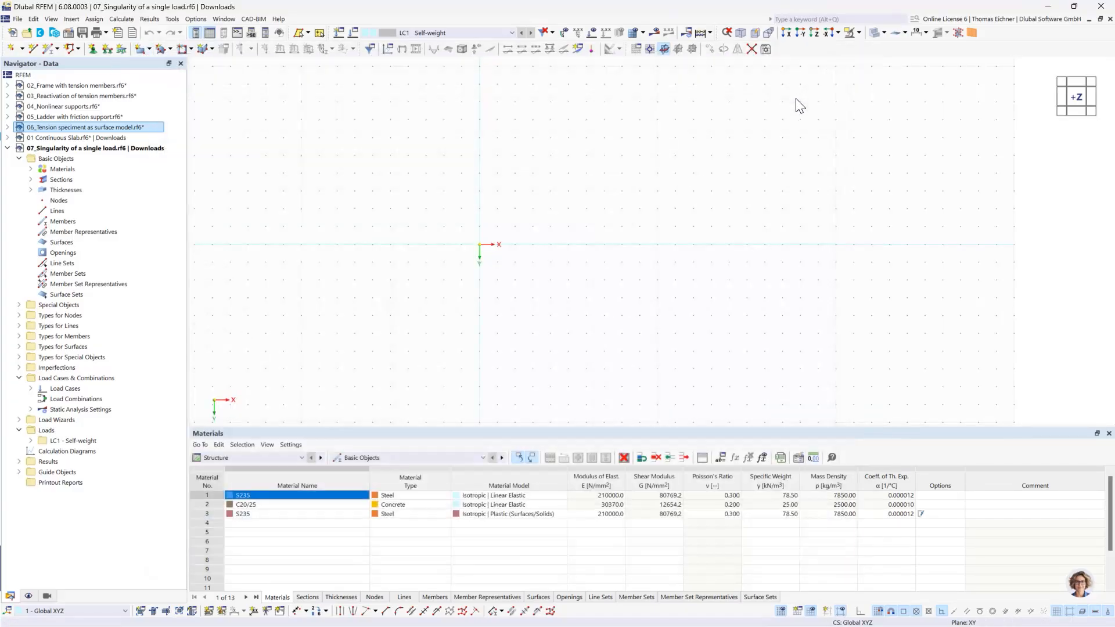
pyautogui.click(144, 49)
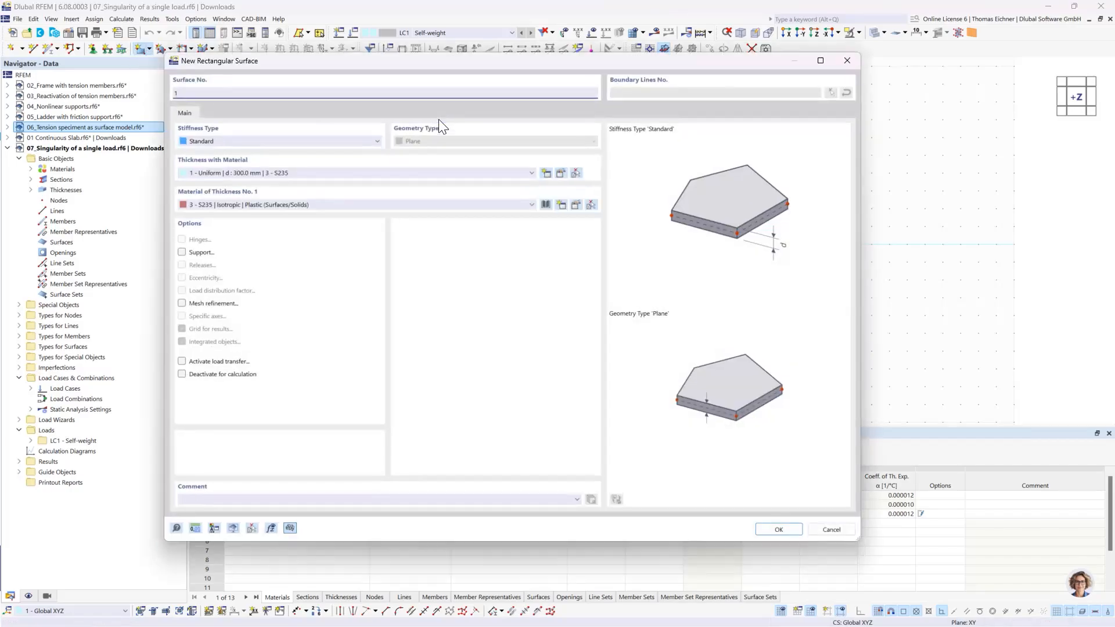
pyautogui.click(393, 205)
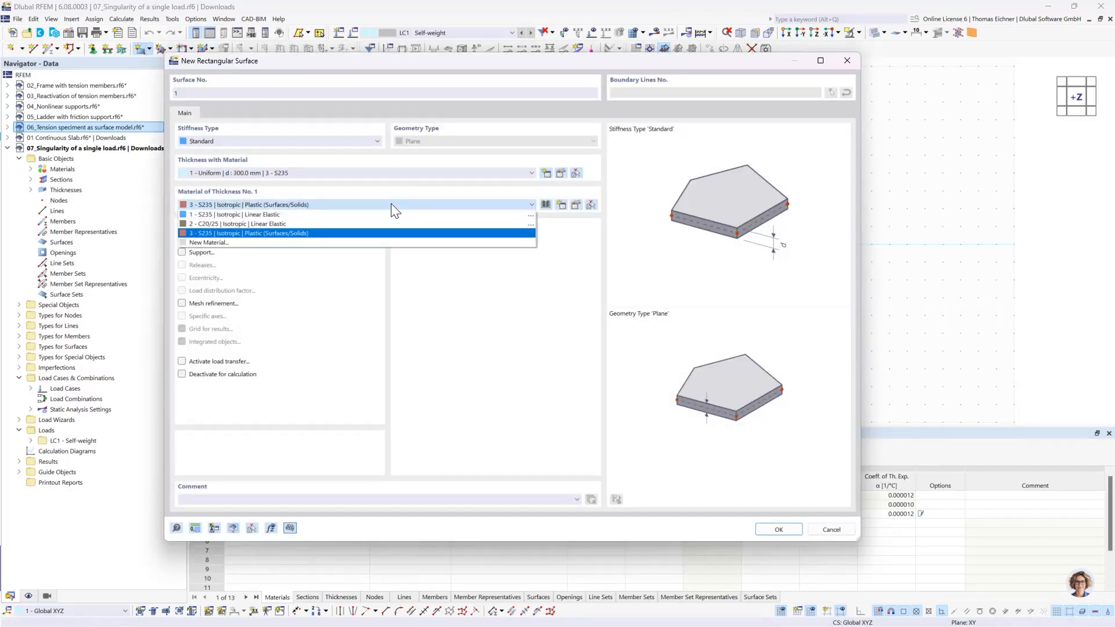
pyautogui.click(261, 241)
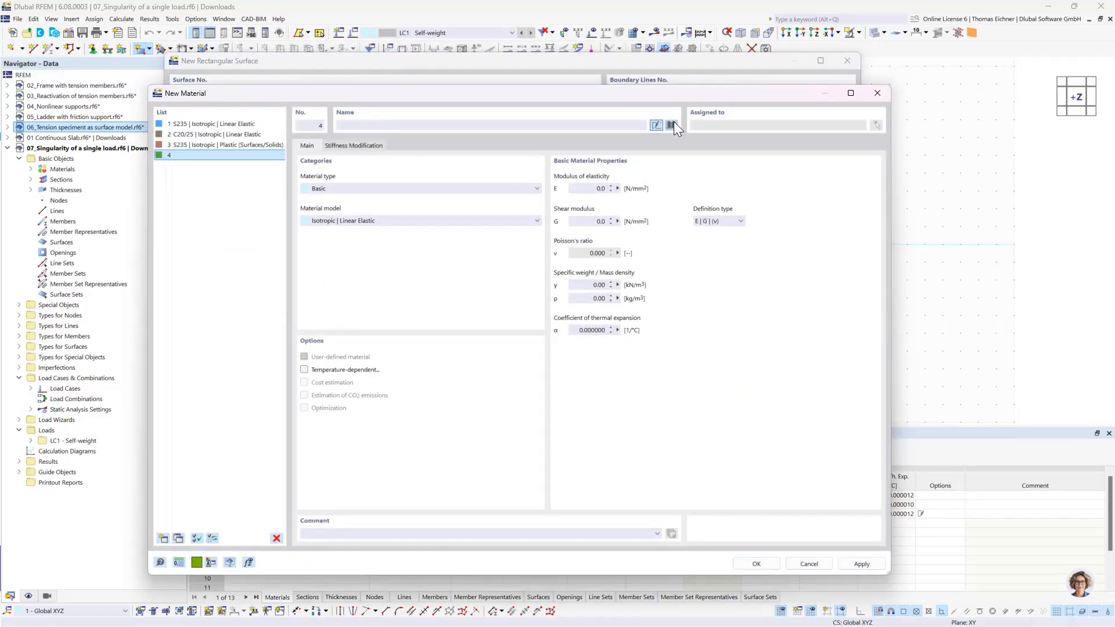
pyautogui.click(672, 125)
pyautogui.click(299, 546)
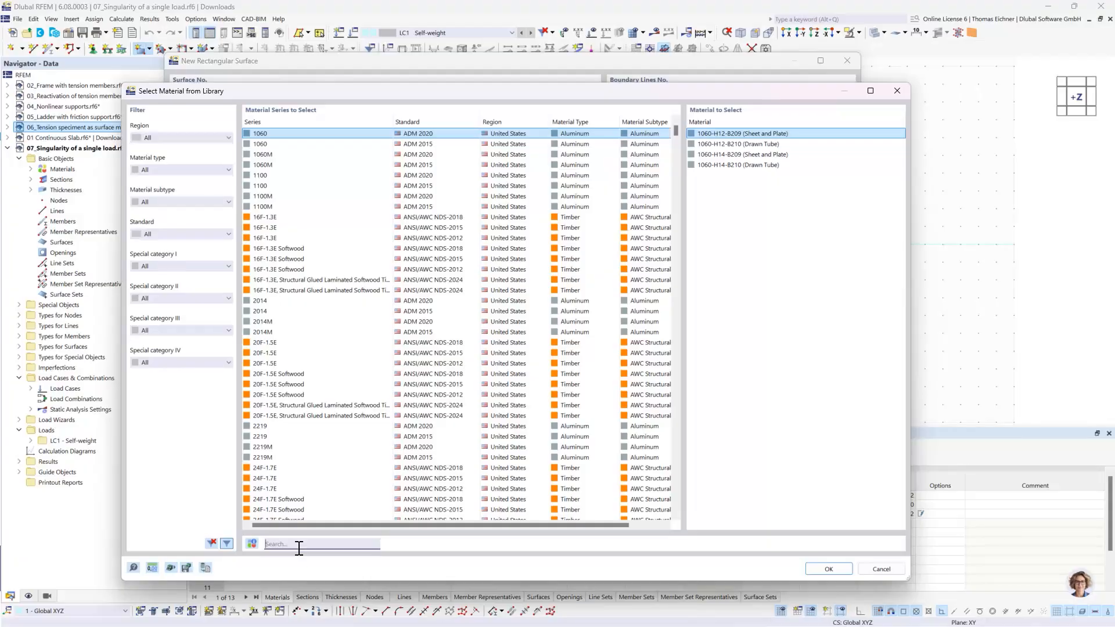
pyautogui.write('C30')
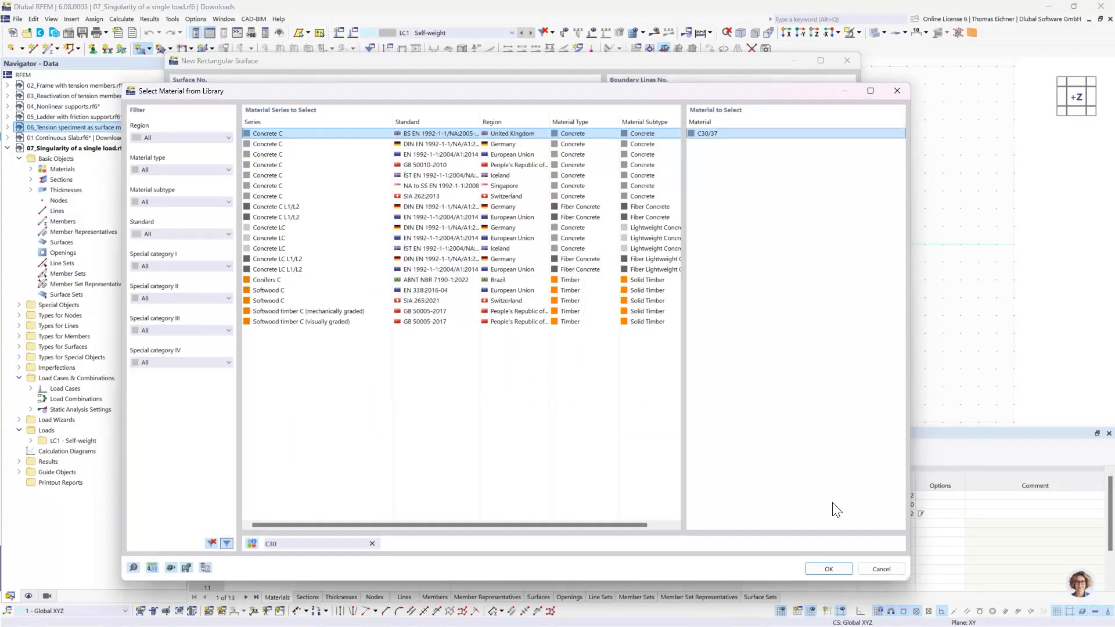
pyautogui.click(829, 569)
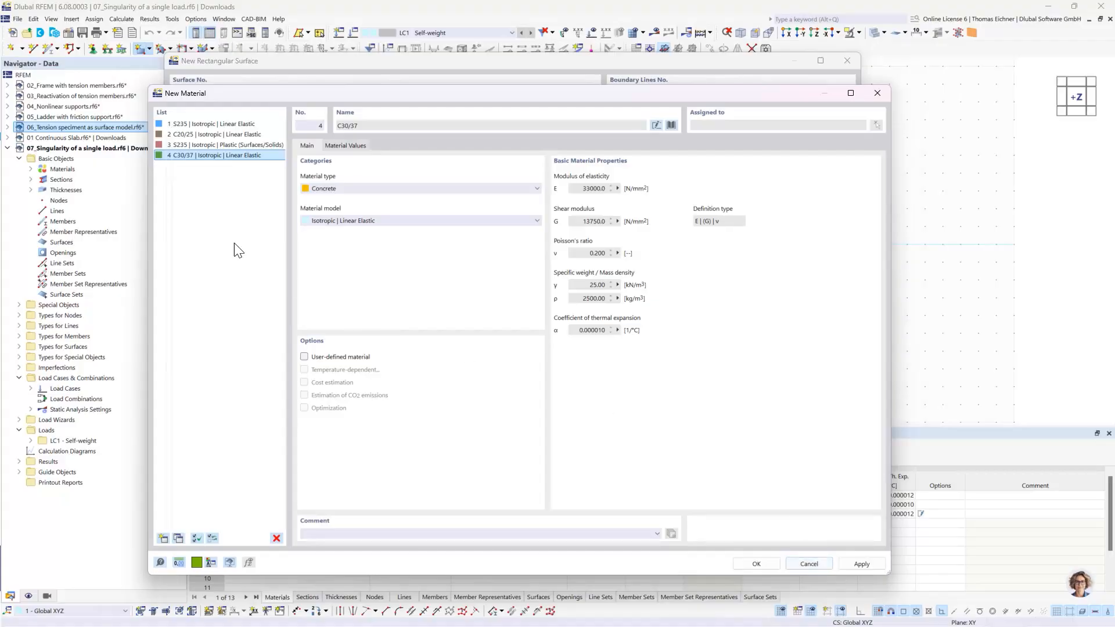
pyautogui.click(190, 155)
pyautogui.click(749, 563)
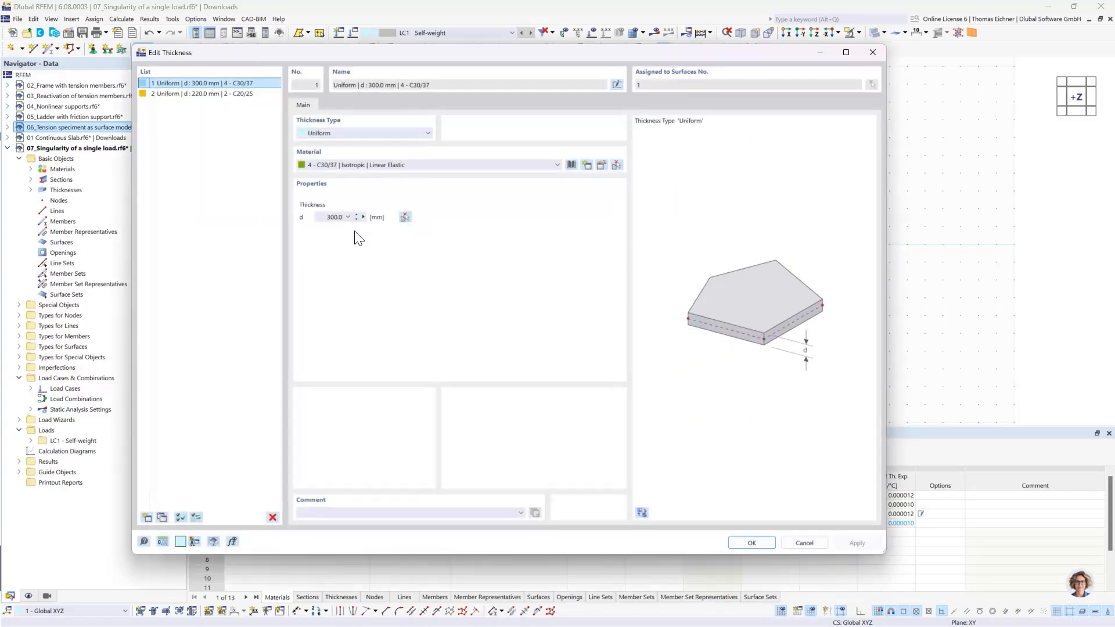
# Set the uniform thickness no. 1 to 200 mm and confirm the rectangular surface's settings
pyautogui.click(332, 217)
pyautogui.write('2')
pyautogui.click(751, 543)
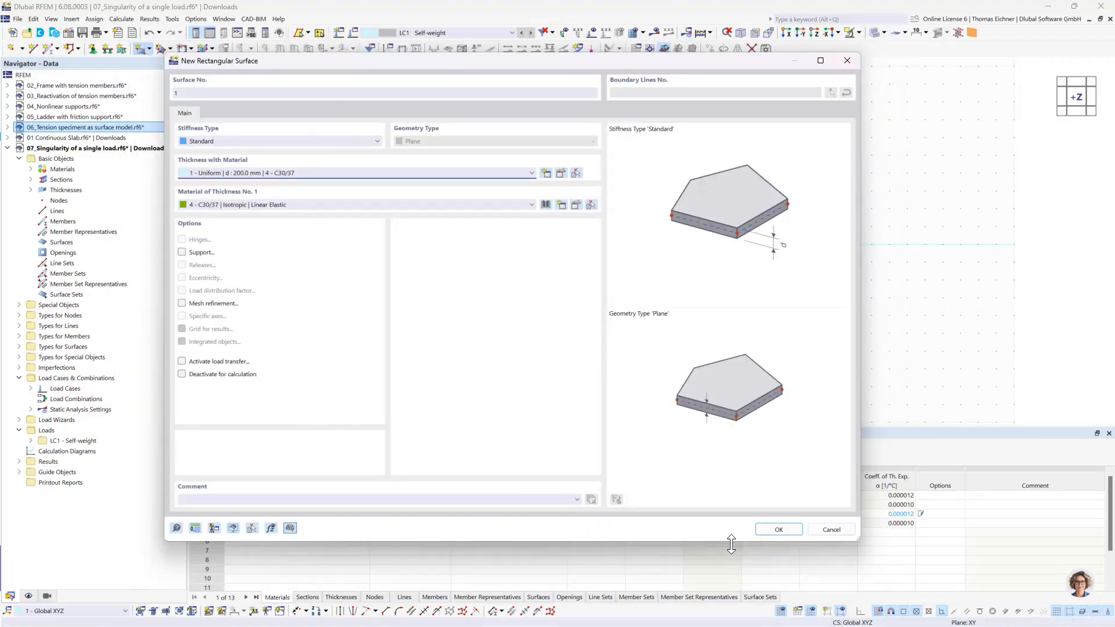
pyautogui.click(778, 529)
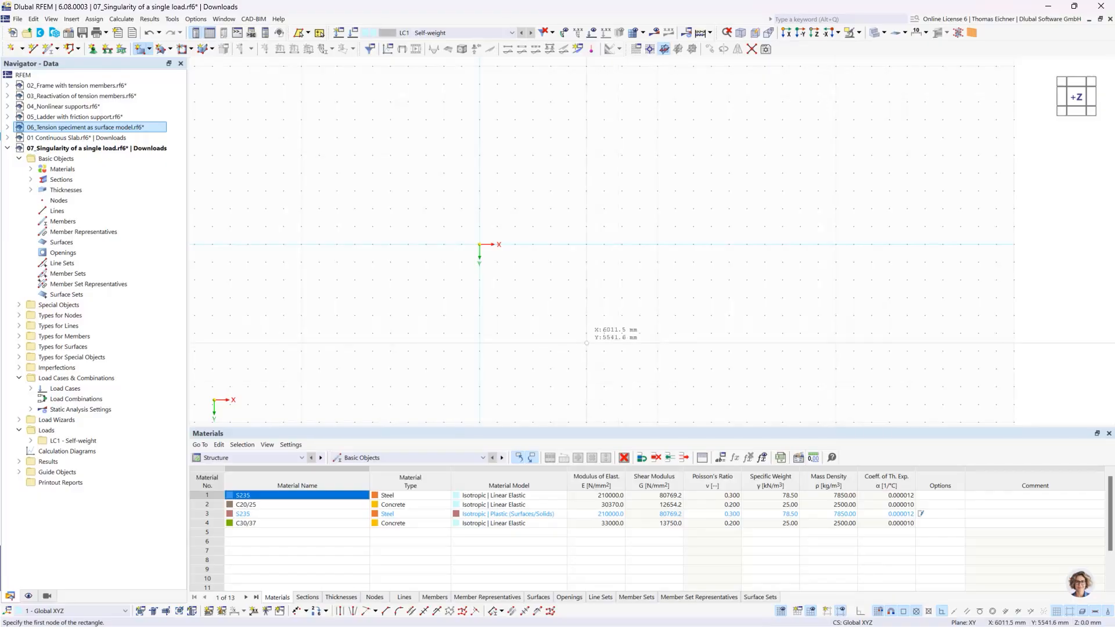
# Draw the rectangular surface from the coordinate origin, about 8000 mm in X by 6000 mm in Y
pyautogui.click(479, 244)
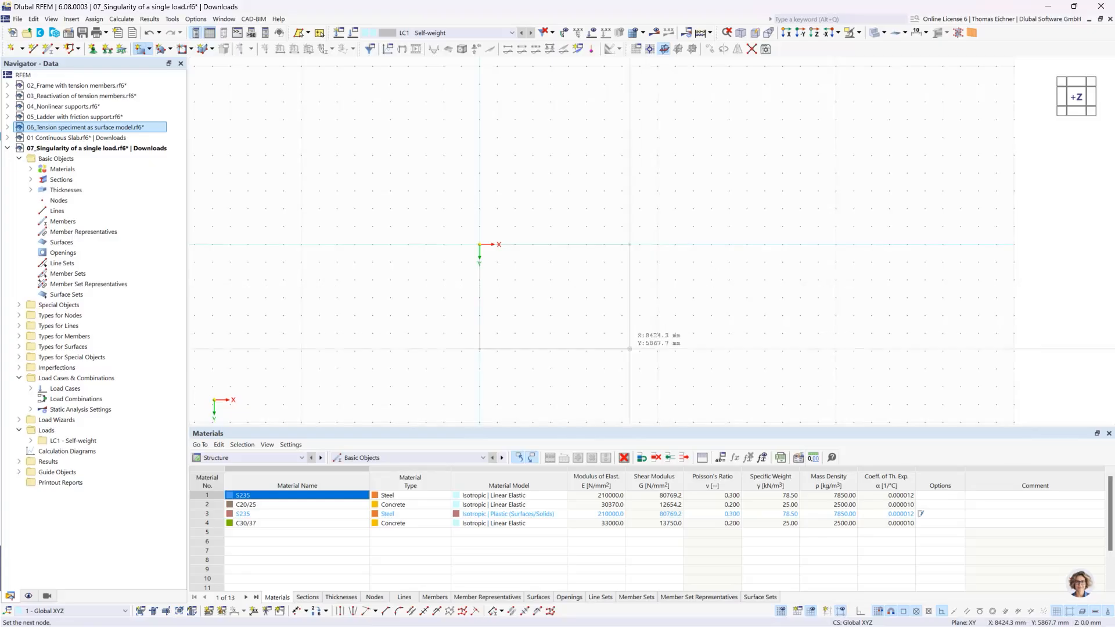
pyautogui.click(622, 350)
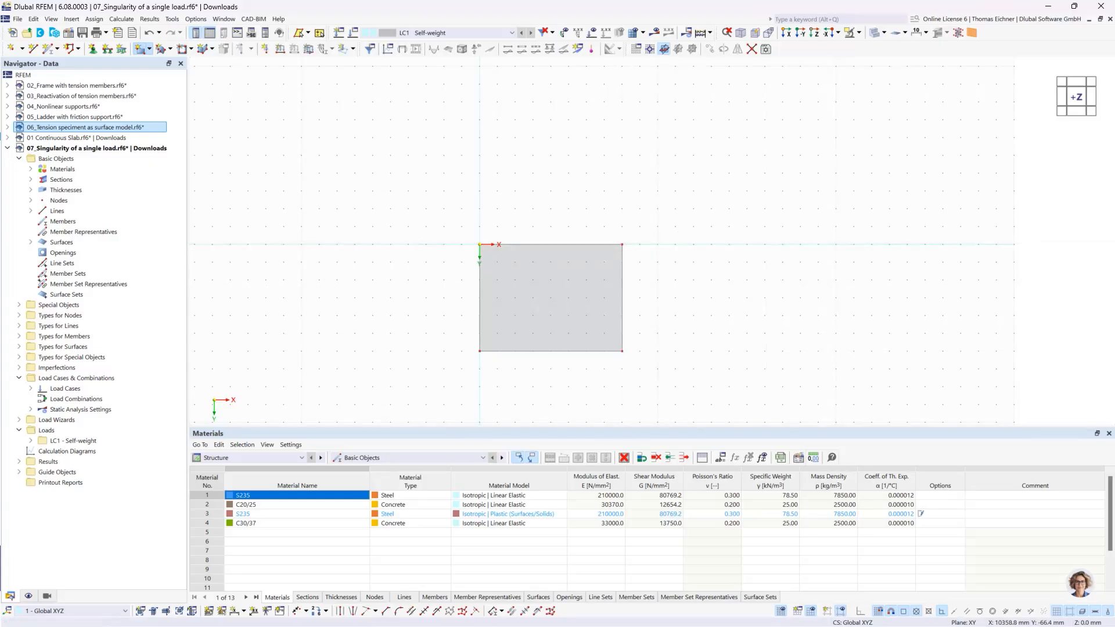
pyautogui.press('Escape')
# Place a node at the centre of the slab at X 4000 mm, Y 3000 mm
pyautogui.click(11, 49)
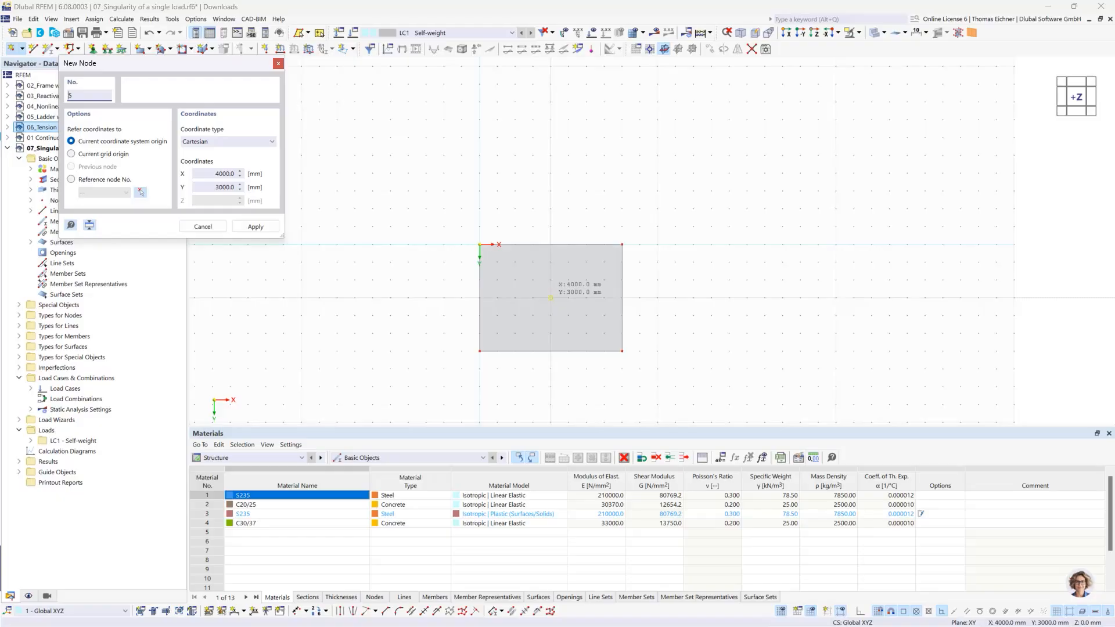
pyautogui.click(551, 297)
pyautogui.press('Escape')
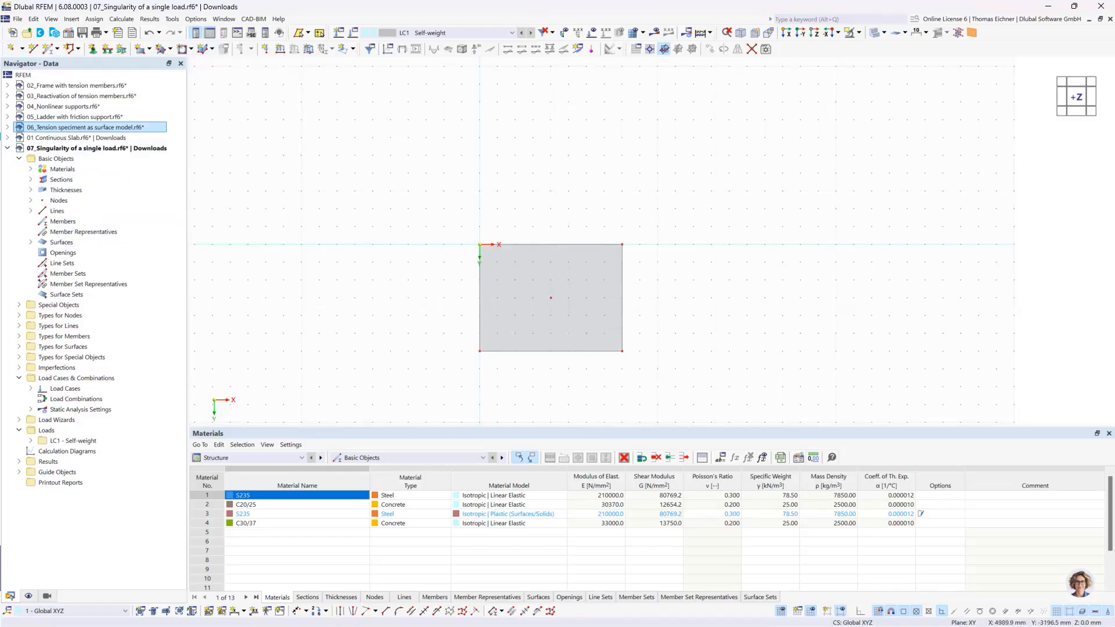
# Create a nodal load of Fz 100 kN in LC1 and apply it to the slab's centre node
pyautogui.click(264, 48)
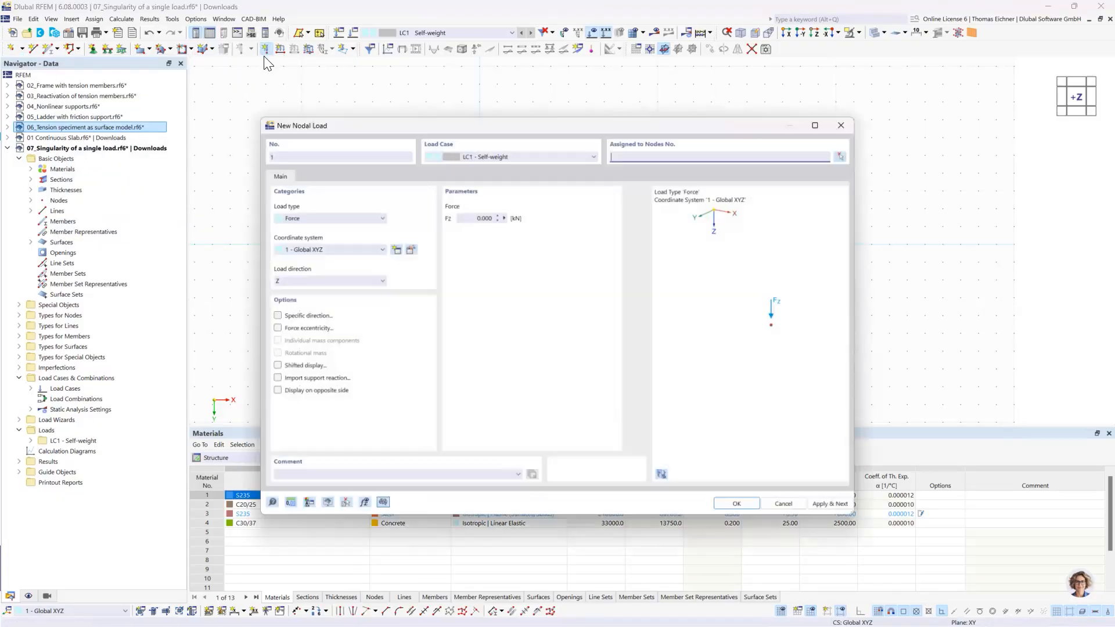
pyautogui.click(440, 213)
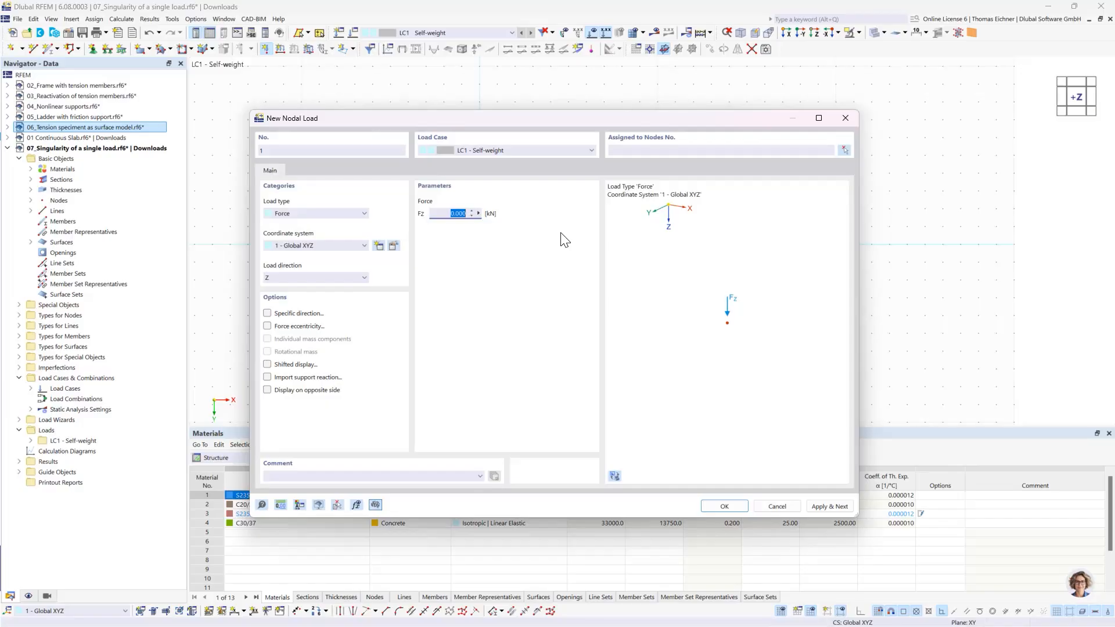
pyautogui.write('100')
pyautogui.click(719, 505)
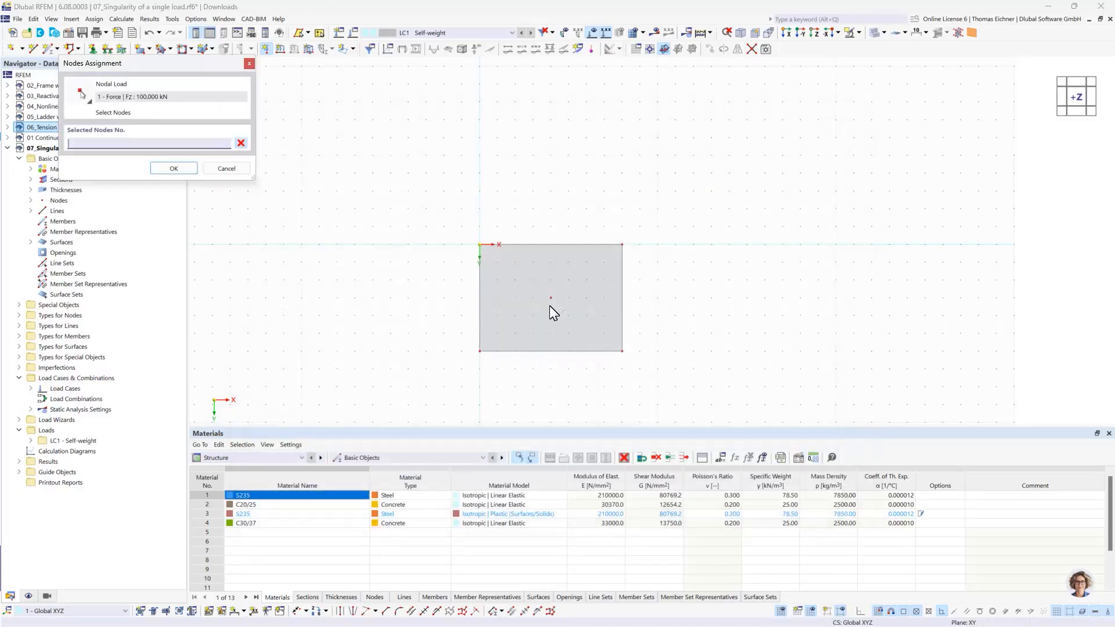
pyautogui.click(191, 168)
pyautogui.rightClick(464, 205)
pyautogui.click(702, 183)
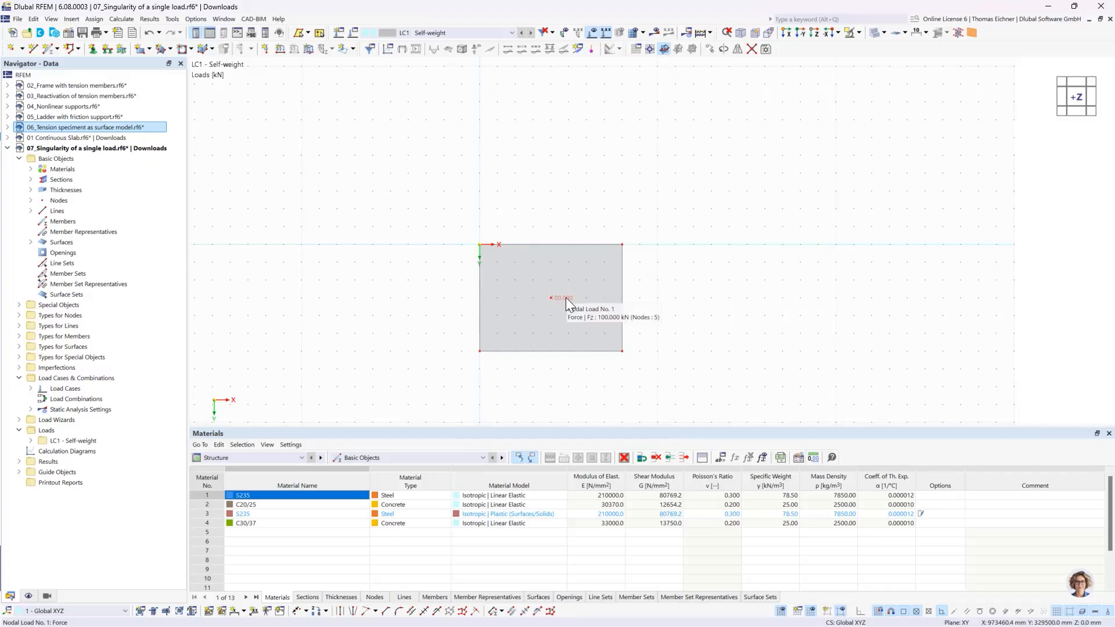
pyautogui.press('Delete')
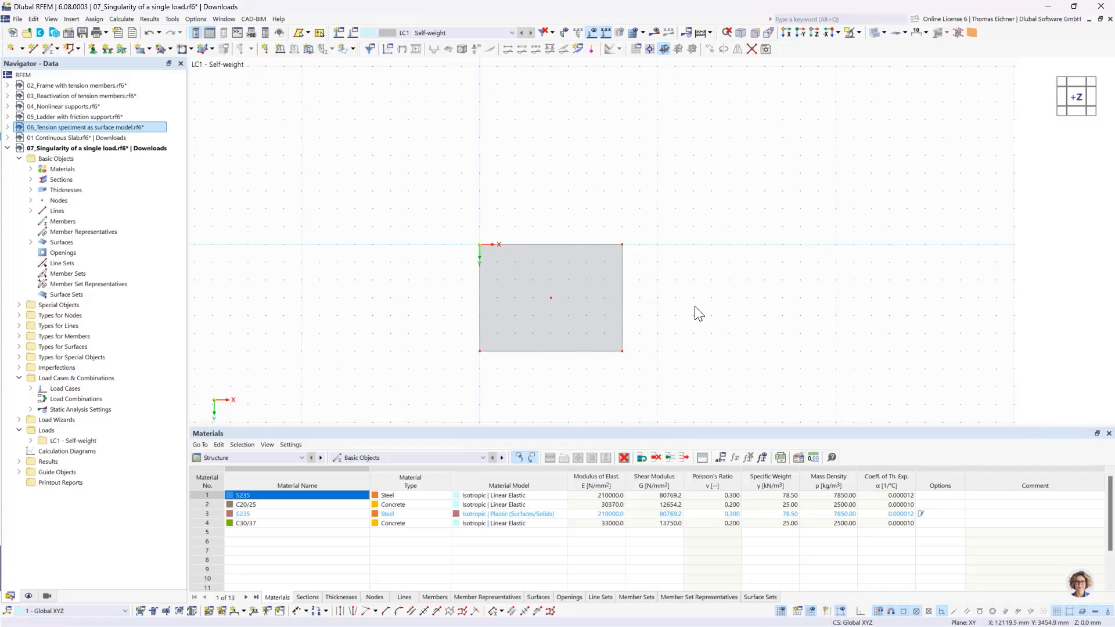
pyautogui.click(149, 35)
pyautogui.moveTo(801, 294); pyautogui.dragTo(776, 257, button='middle')
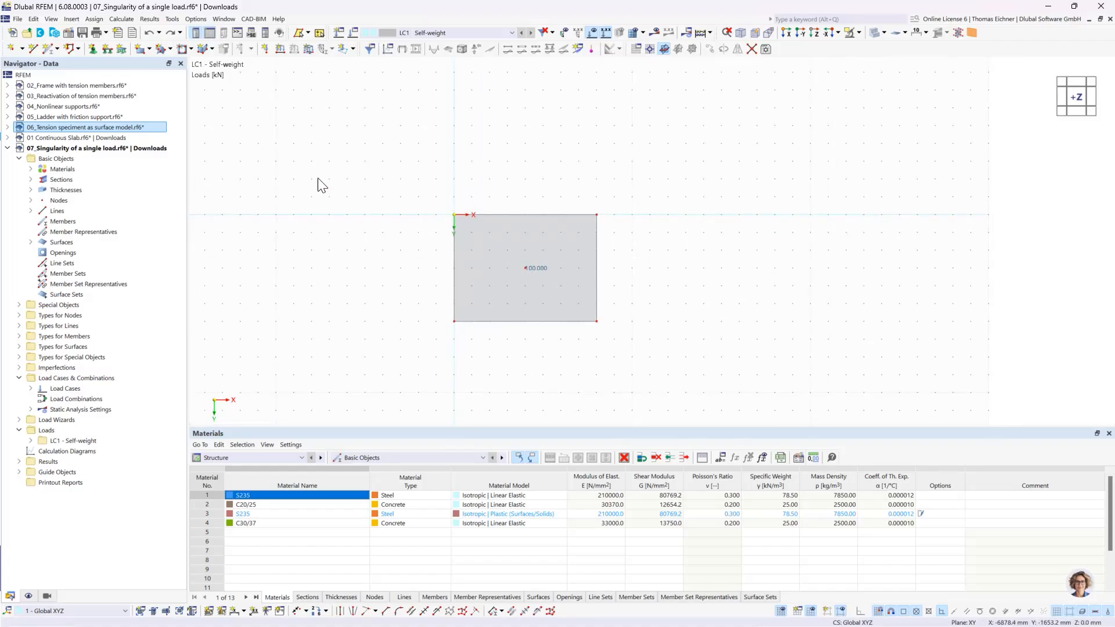
# Assign the hinged line support to all four edges of the slab
pyautogui.click(108, 49)
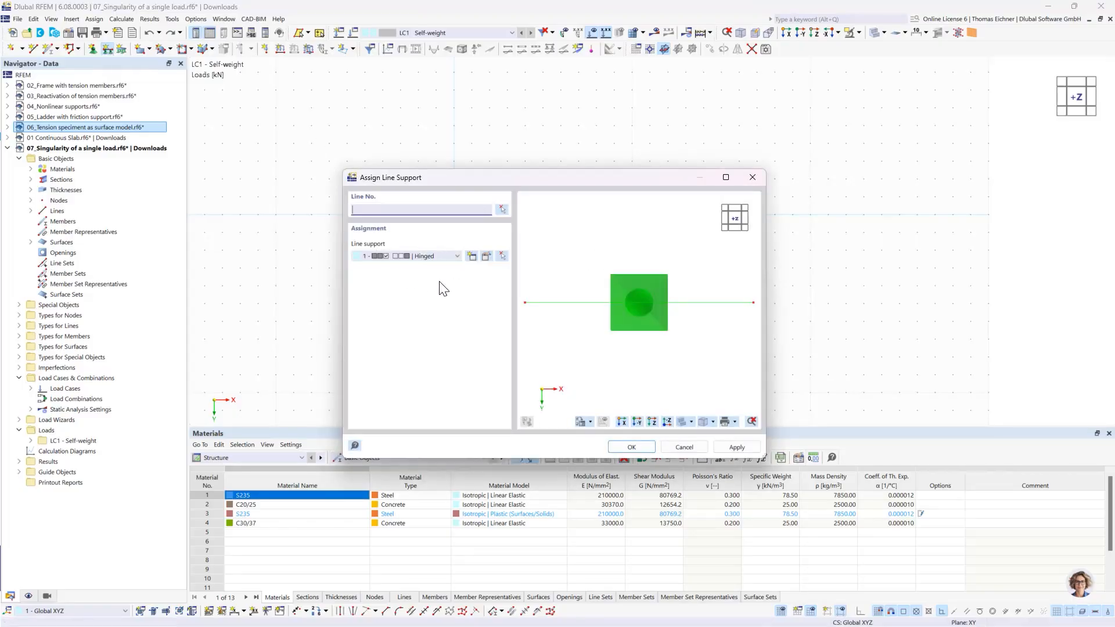
pyautogui.click(632, 446)
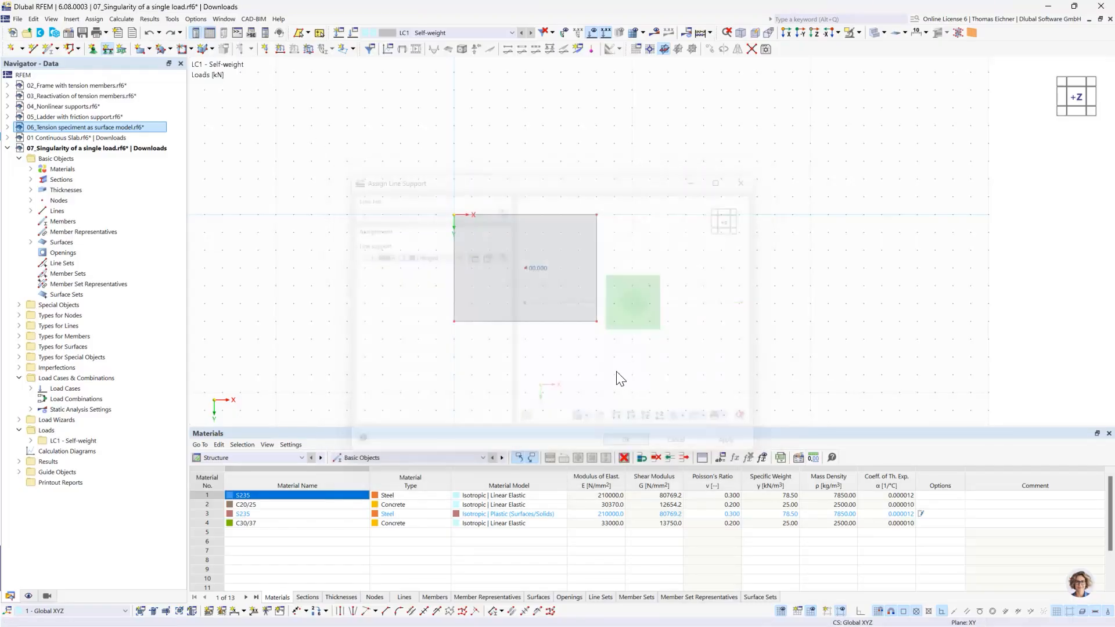
pyautogui.moveTo(636, 364); pyautogui.dragTo(354, 177)
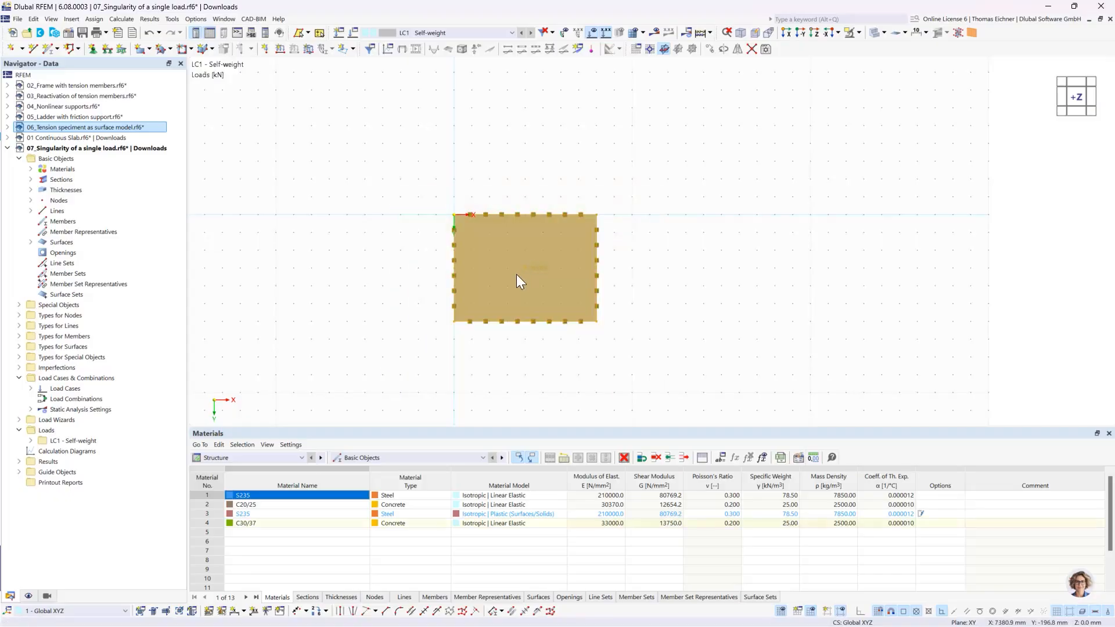
# Start a Move/Copy of the selected slab with its supports and load, creating copies in 3 steps
pyautogui.rightClick(505, 246)
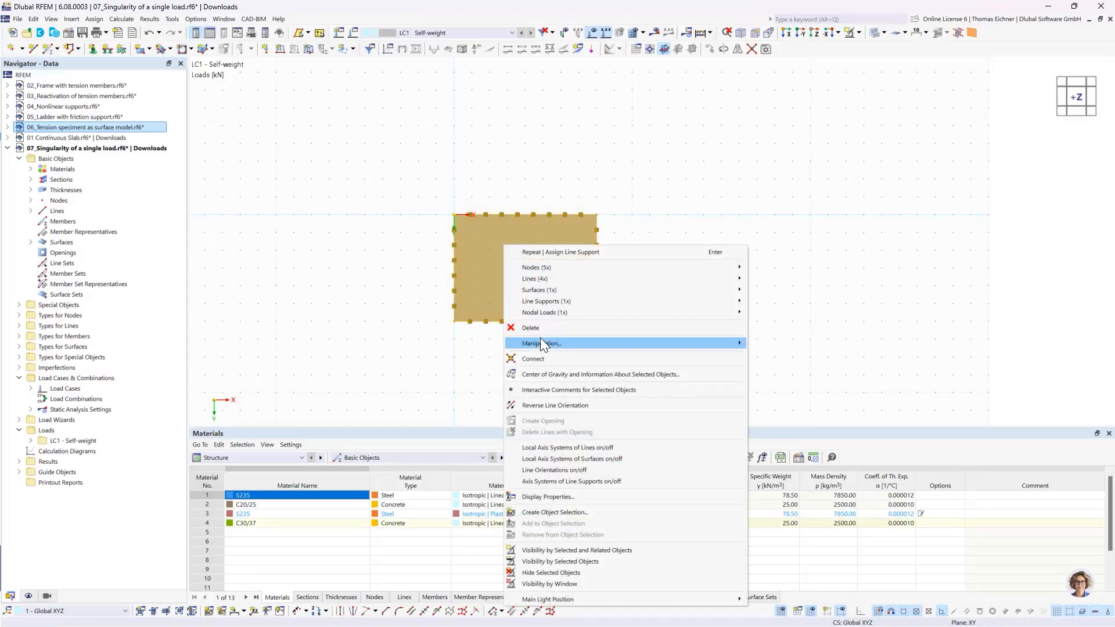
pyautogui.moveTo(540, 343)
pyautogui.click(781, 343)
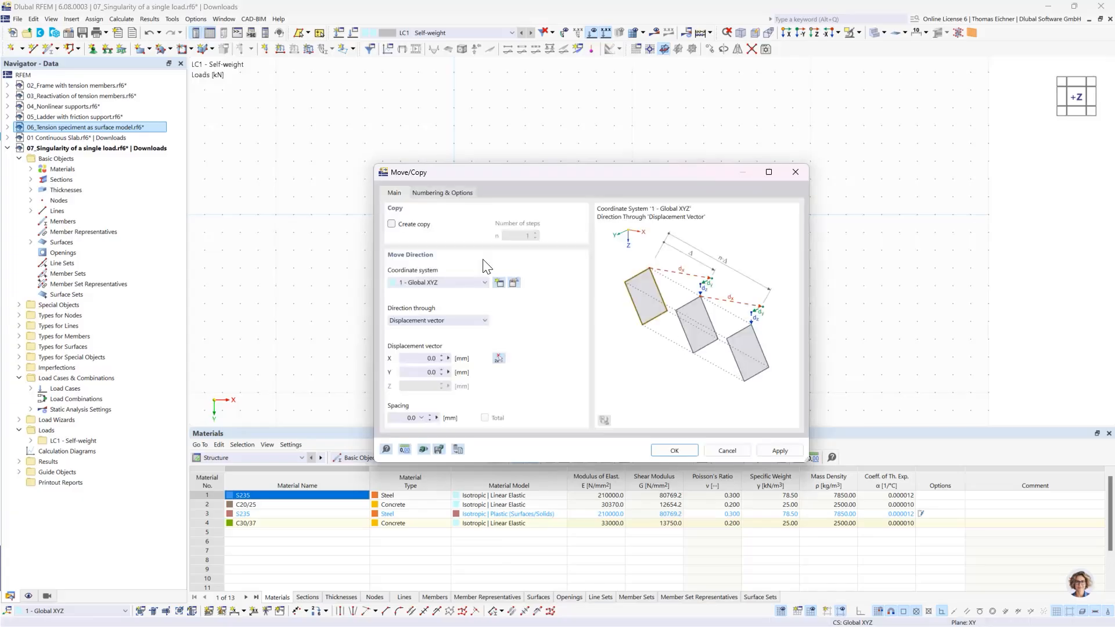
pyautogui.click(392, 223)
pyautogui.doubleClick(511, 235)
pyautogui.write('3')
pyautogui.doubleClick(421, 358)
# Change the model's length unit to metres in the units and decimal places settings
pyautogui.click(404, 449)
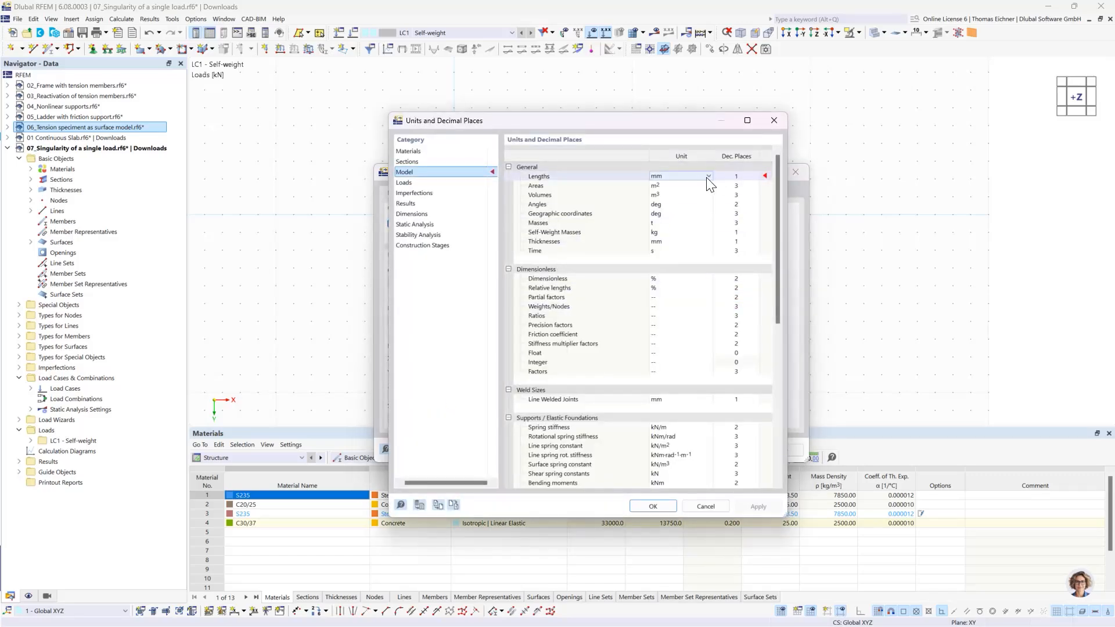
pyautogui.click(707, 176)
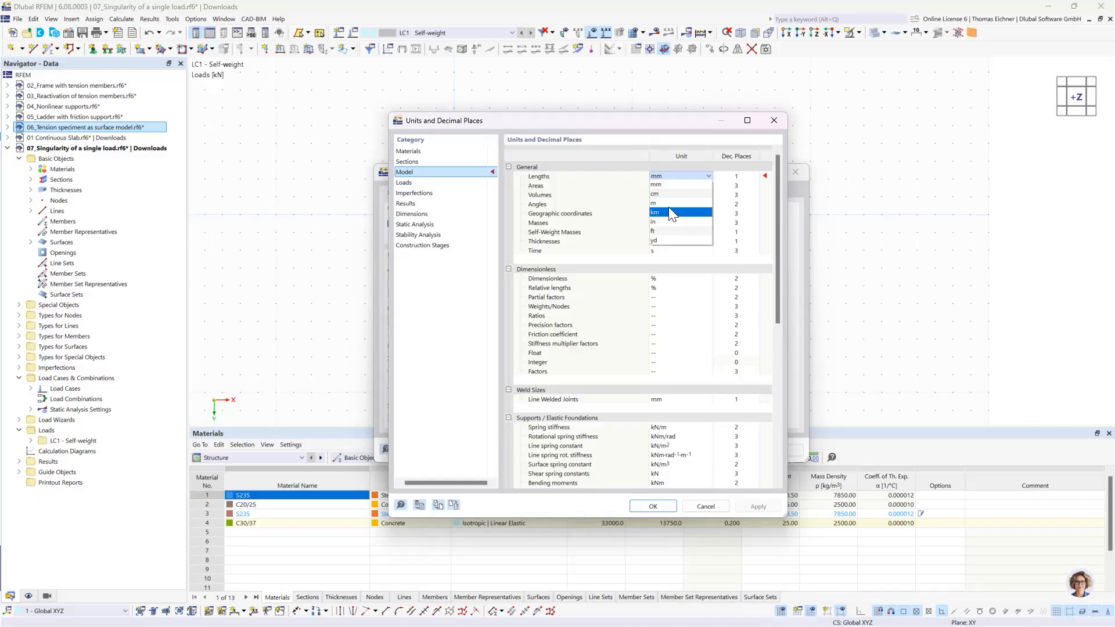
pyautogui.click(667, 203)
pyautogui.click(652, 505)
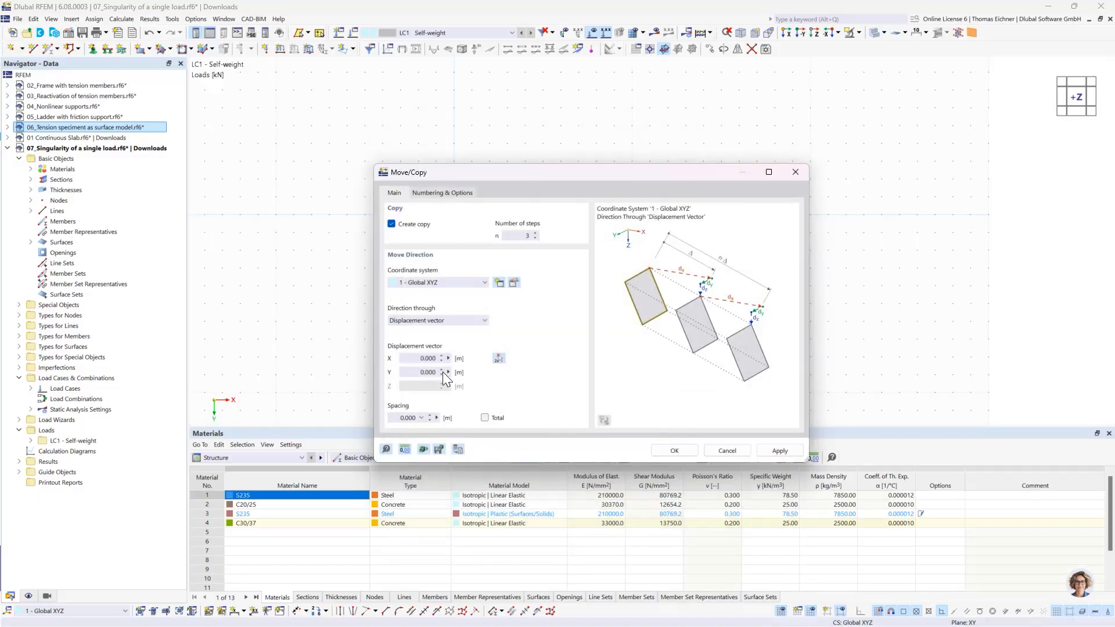
# Set the copy displacement to 10 m in X, create the slab copies and clear the selection
pyautogui.click(424, 357)
pyautogui.moveTo(548, 174); pyautogui.dragTo(571, 177)
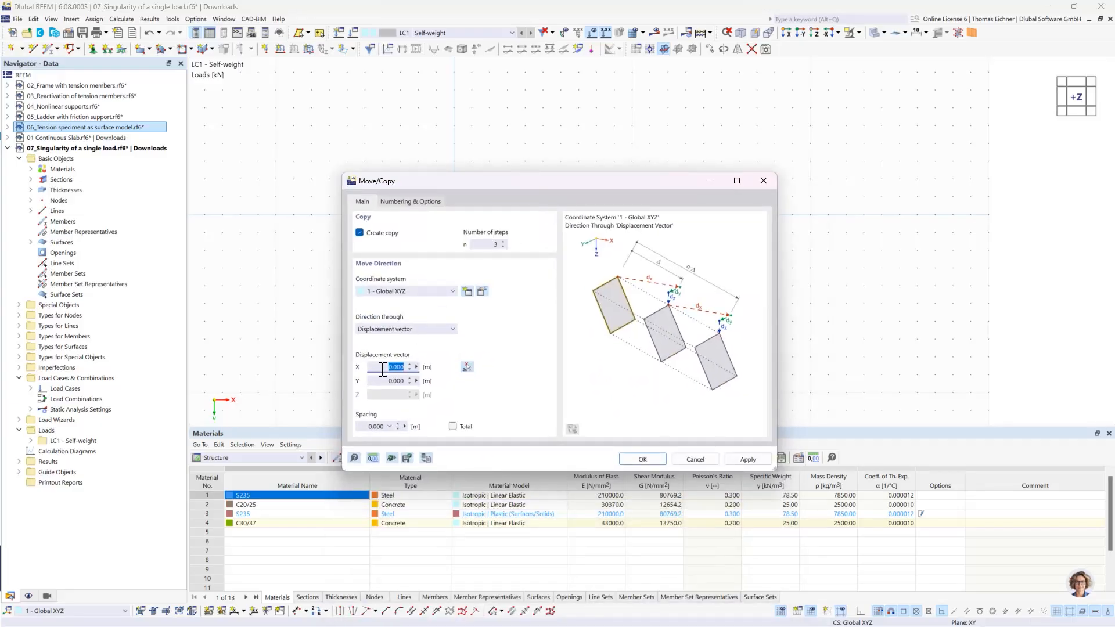
pyautogui.write('10')
pyautogui.click(642, 459)
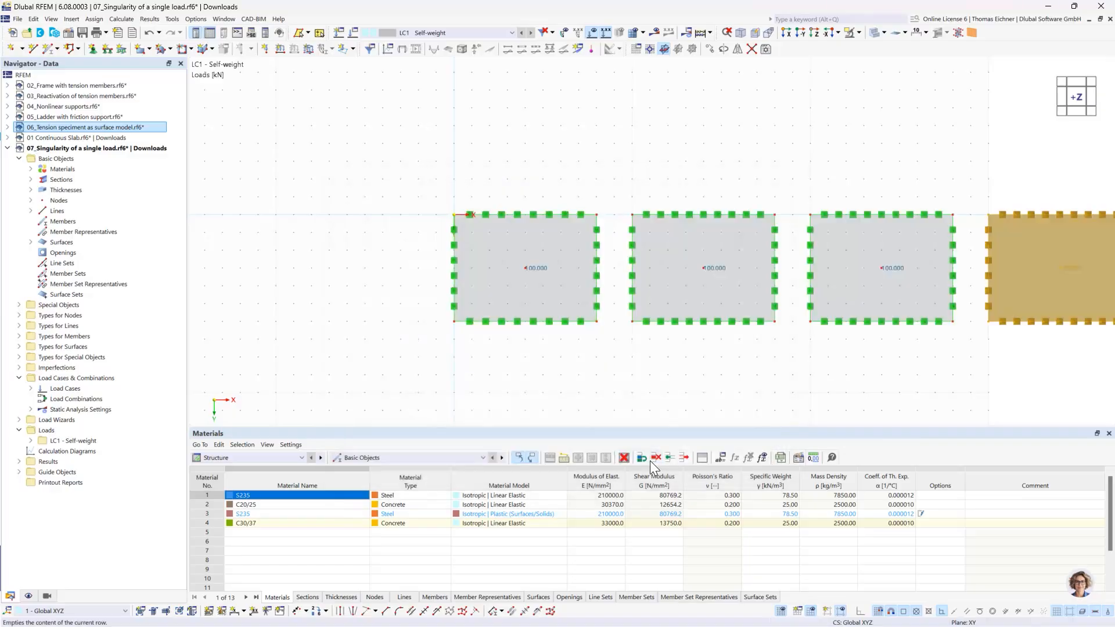
pyautogui.moveTo(823, 124); pyautogui.dragTo(713, 153, button='middle')
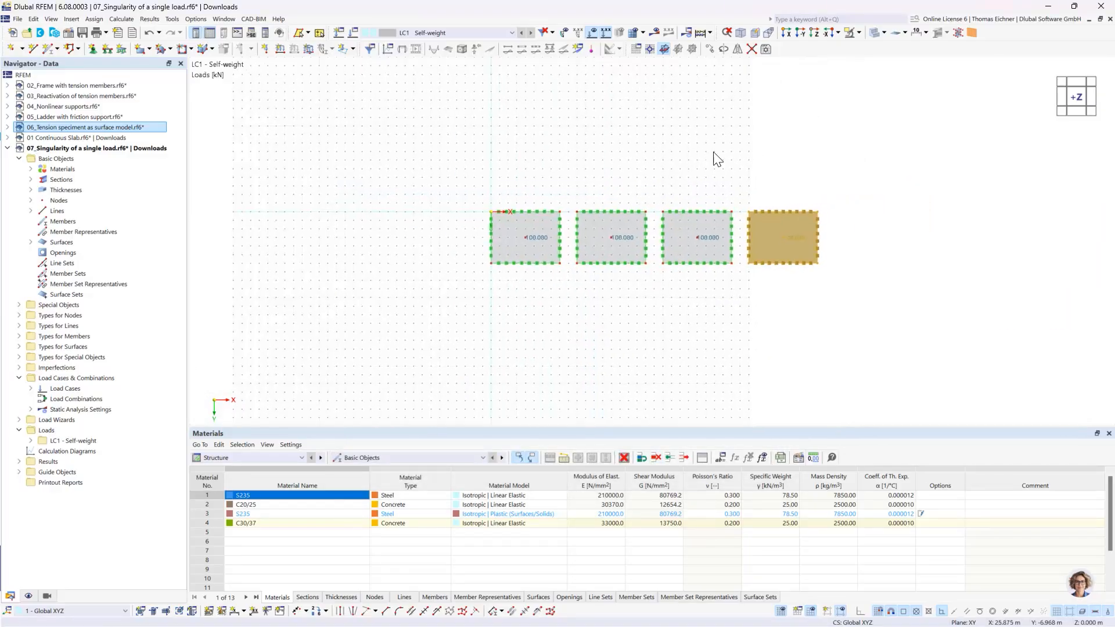
pyautogui.click(714, 152)
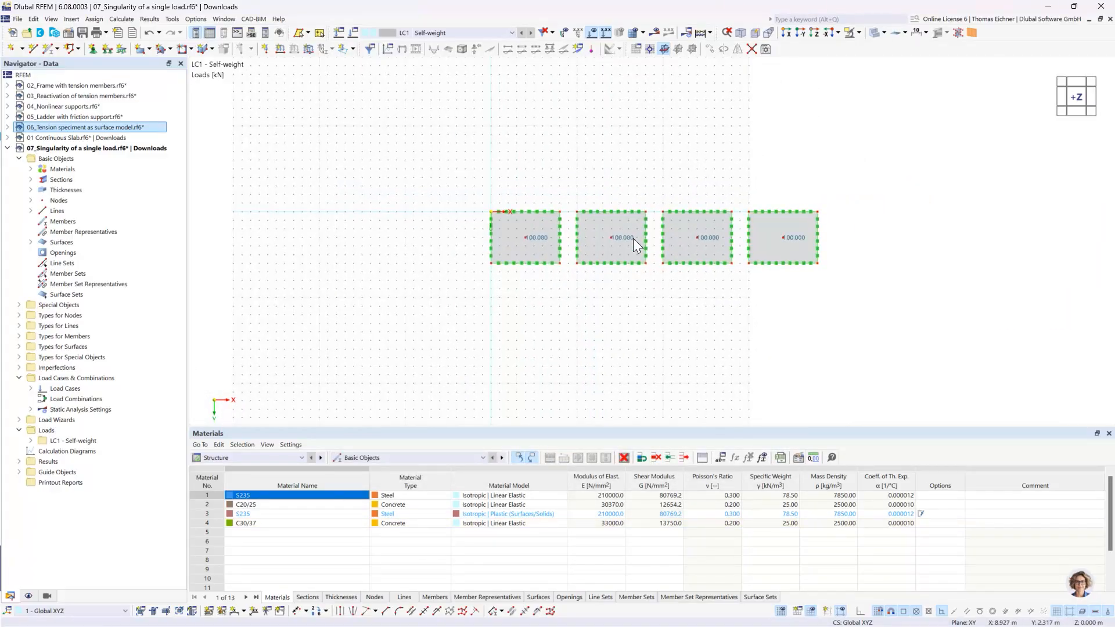
# Hide the work plane's grid around the row of slabs
pyautogui.scroll(1, 606, 184)
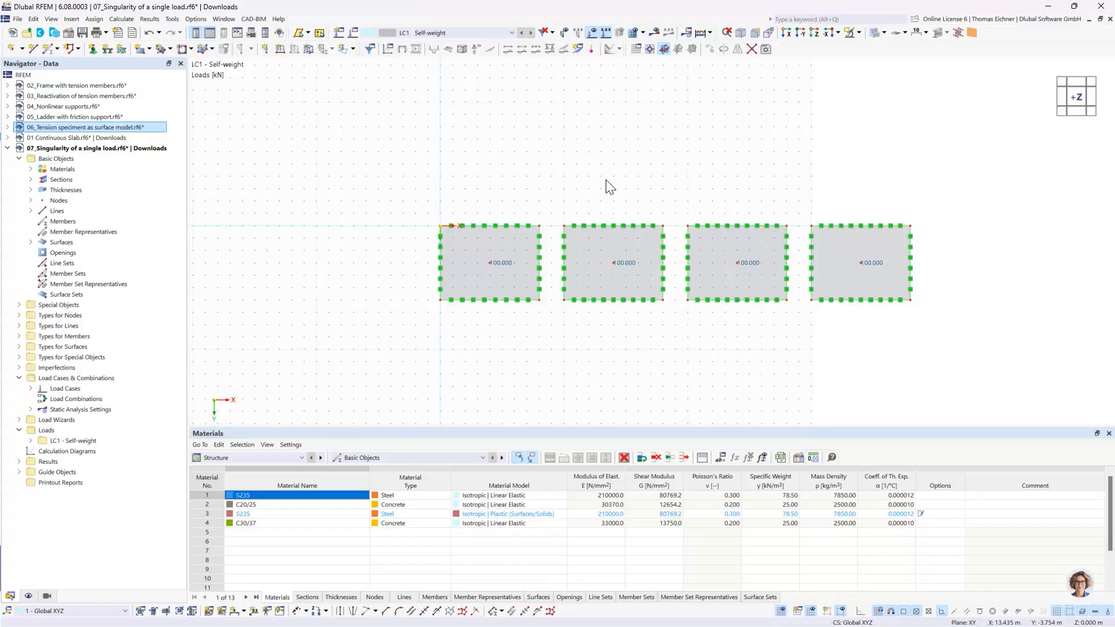
pyautogui.scroll(-1, 605, 179)
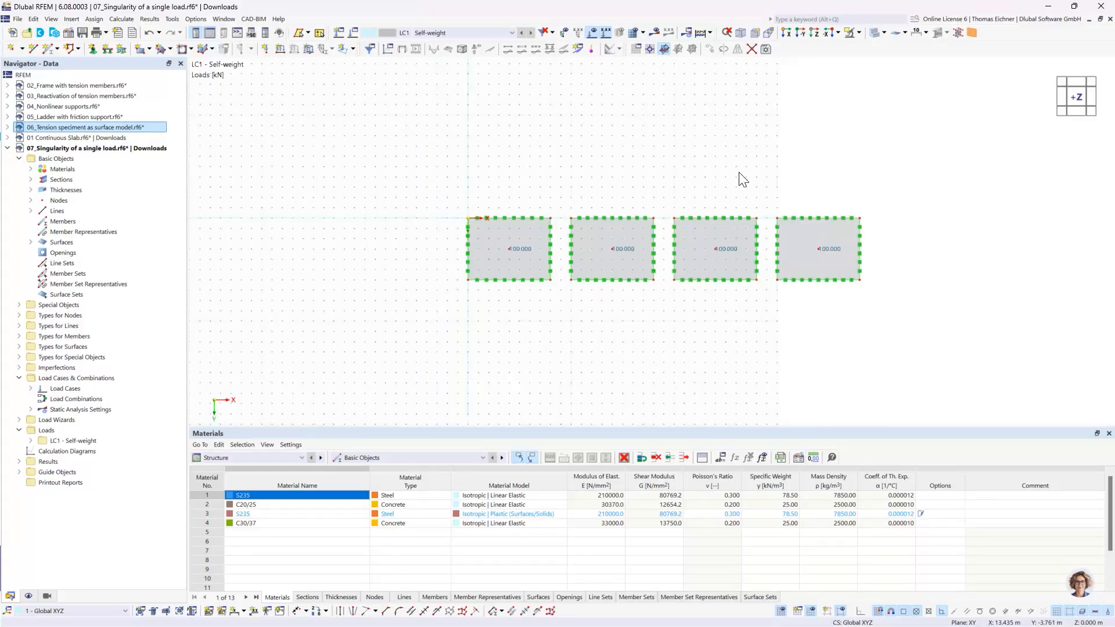
pyautogui.click(780, 611)
pyautogui.moveTo(789, 168); pyautogui.dragTo(712, 157, button='middle')
pyautogui.scroll(1, 650, 207)
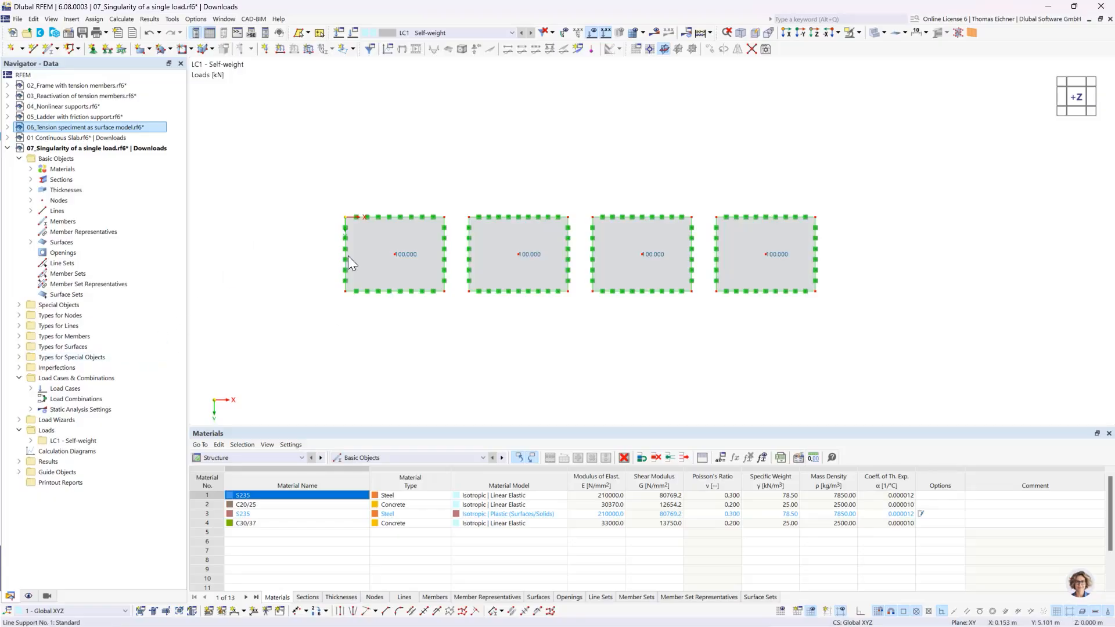
# Create a surface mesh refinement with a target FE length of 2 m and assign it to surface 1
pyautogui.click(19, 346)
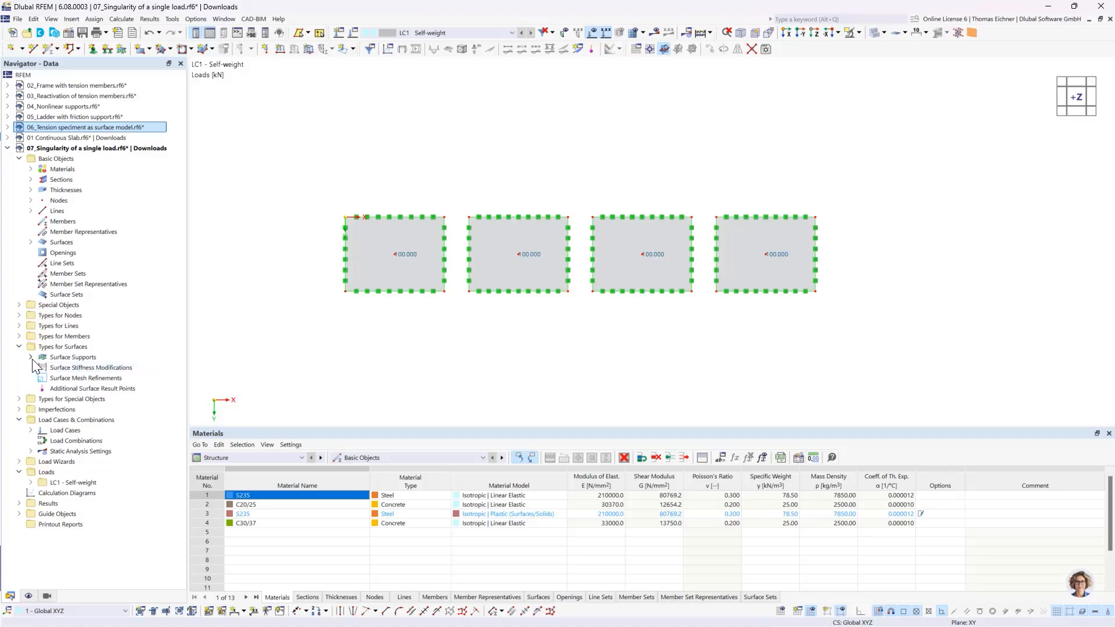
pyautogui.doubleClick(58, 378)
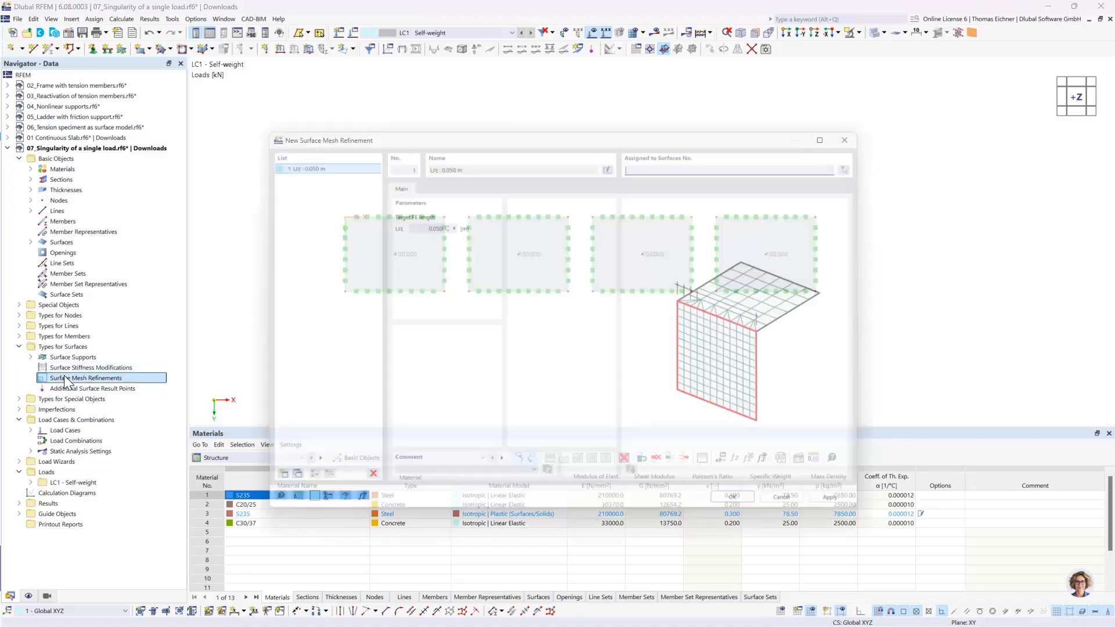
pyautogui.doubleClick(407, 216)
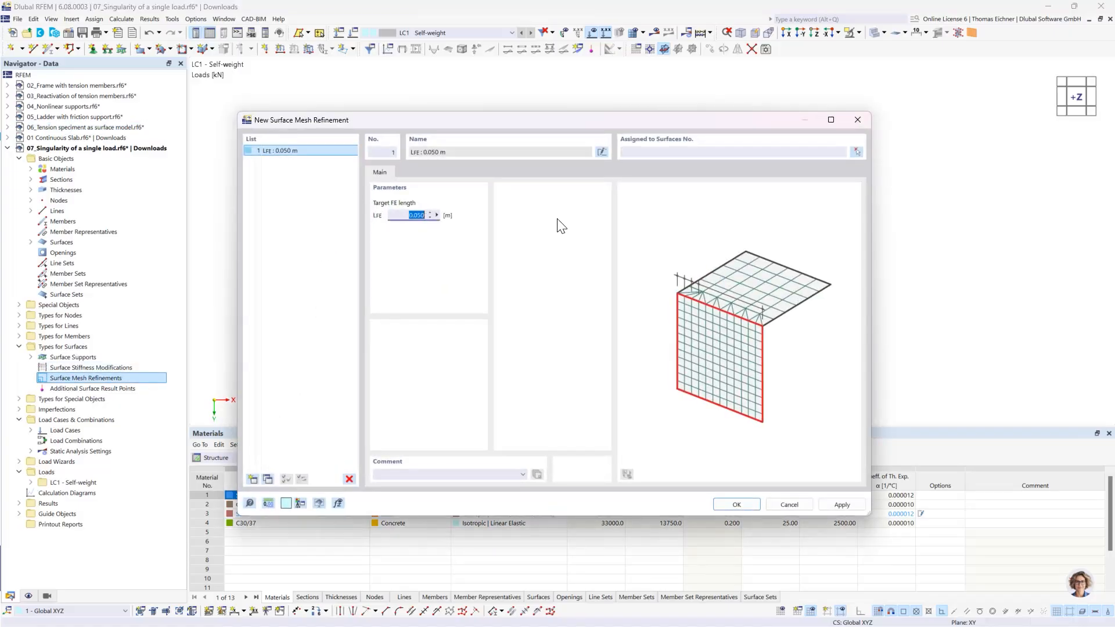
pyautogui.write('2')
pyautogui.click(749, 153)
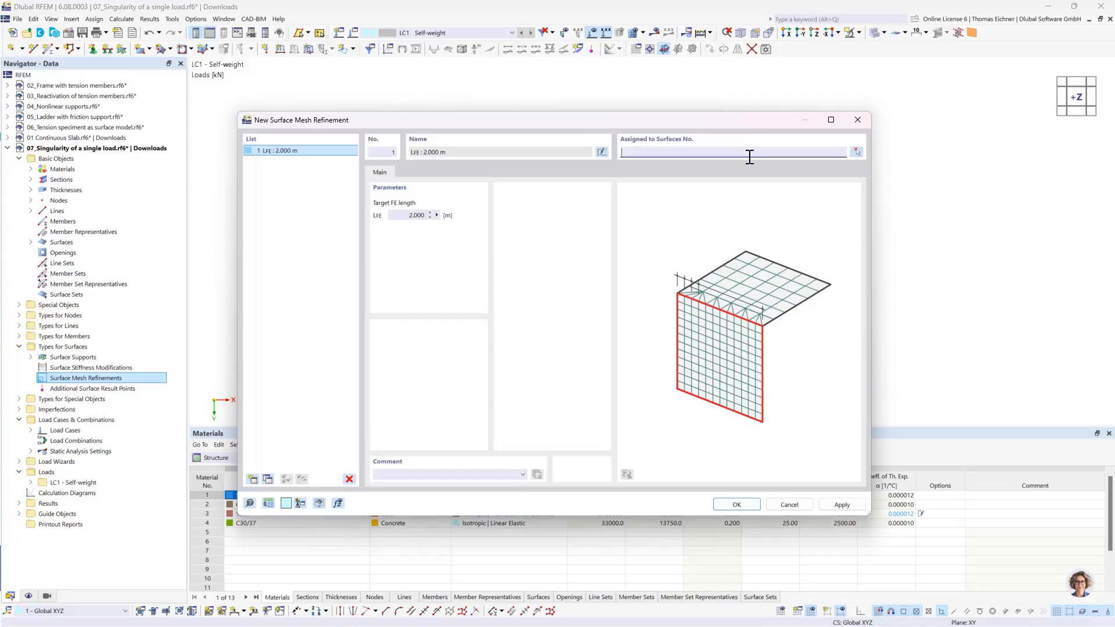
pyautogui.write('1')
# Copy the mesh refinement, set its target FE length to 1 m and assign it to surface 2
pyautogui.click(267, 480)
pyautogui.doubleClick(411, 216)
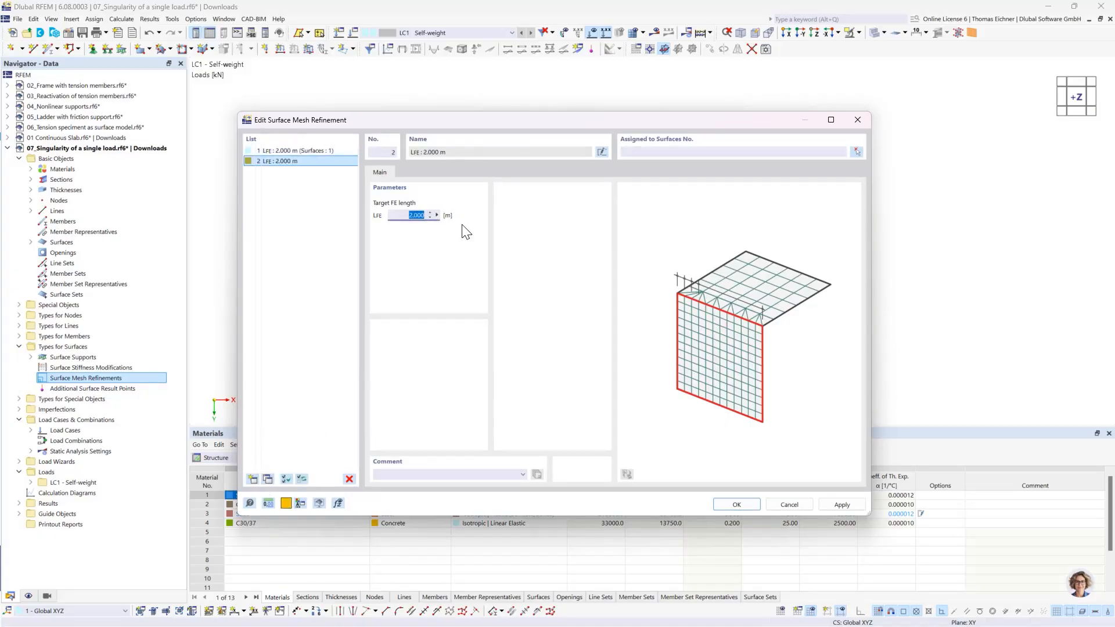
pyautogui.write('1')
pyautogui.click(662, 155)
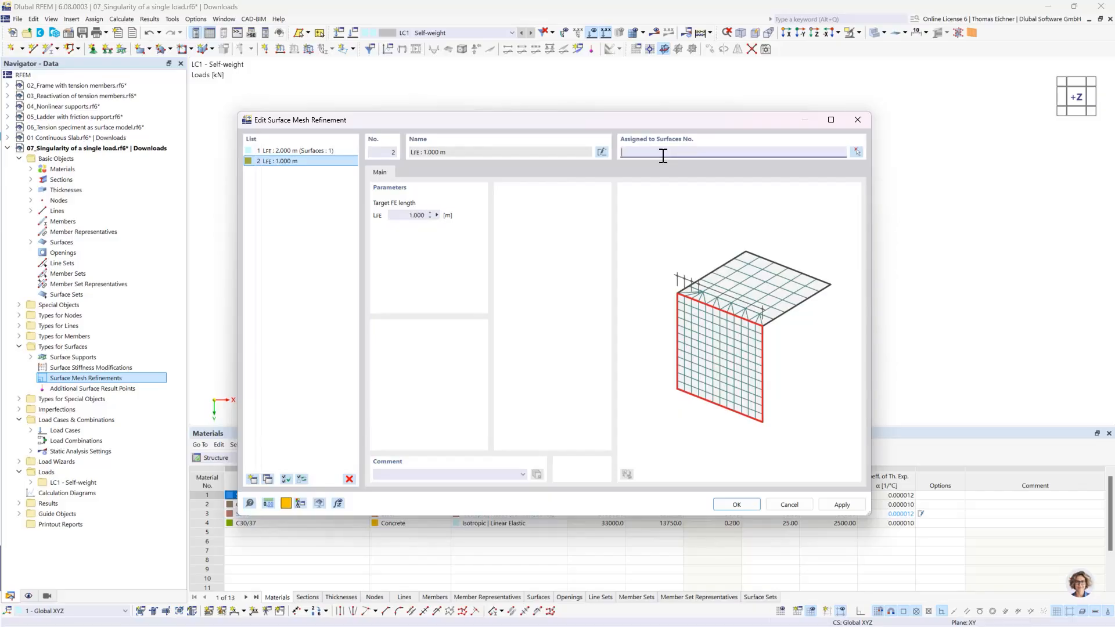
pyautogui.write('2')
# Add a third mesh refinement by copying, with a target FE length of 0.5 m, for surface 3
pyautogui.click(267, 480)
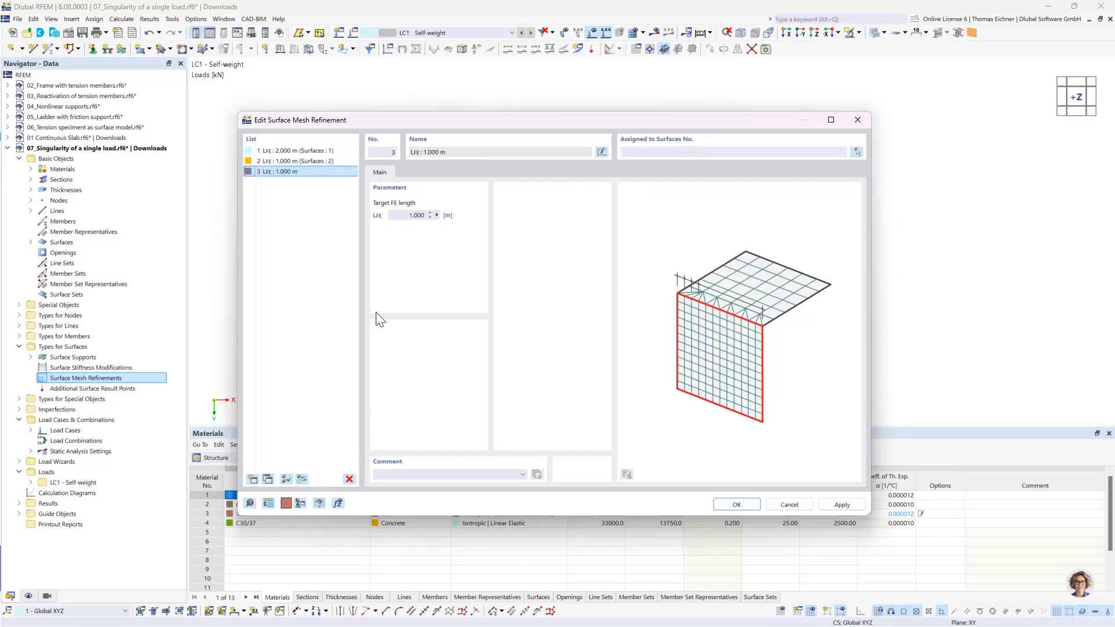
pyautogui.doubleClick(413, 216)
pyautogui.write('0')
pyautogui.click(737, 151)
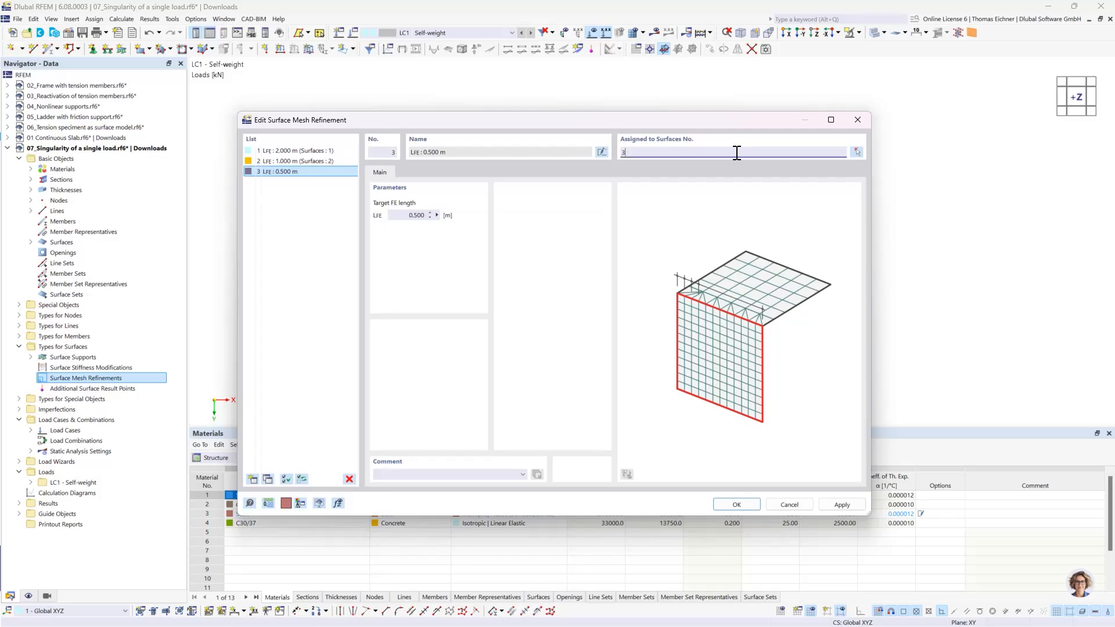
# Add a fourth mesh refinement by copying, with a target FE length of 0.25 m for surface 4, and confirm all refinements
pyautogui.click(266, 482)
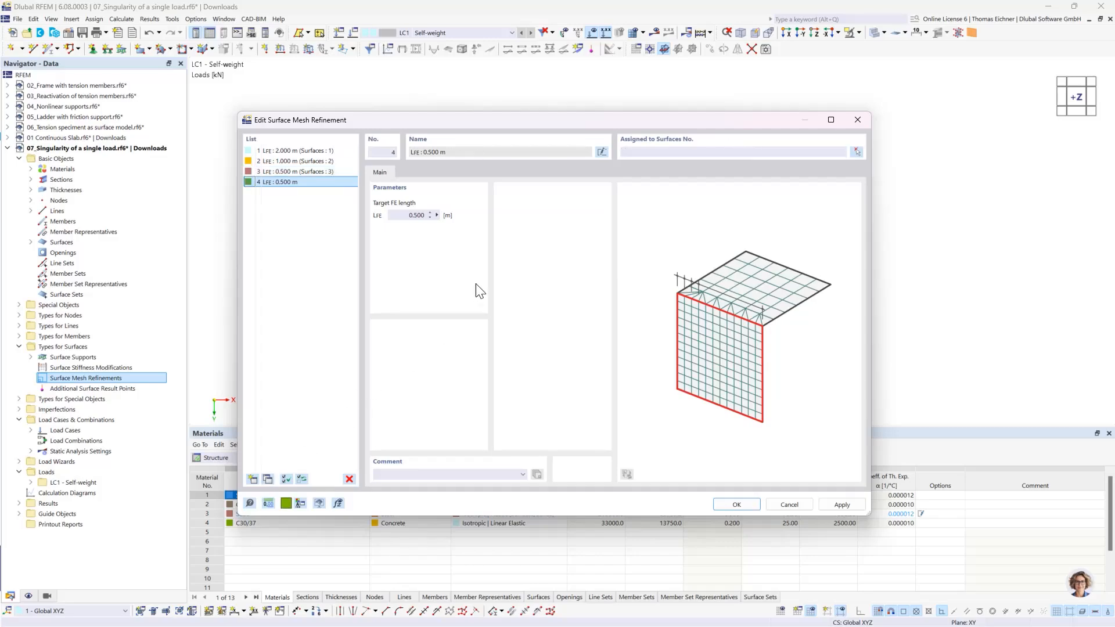
pyautogui.doubleClick(405, 217)
pyautogui.write('0,25')
pyautogui.click(635, 151)
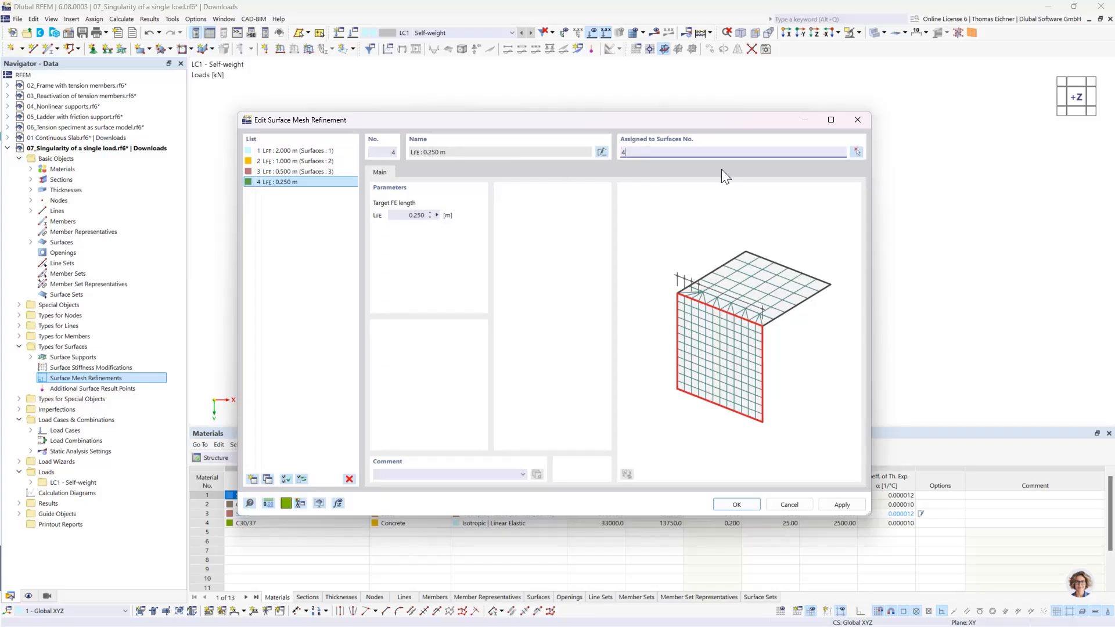
pyautogui.click(736, 504)
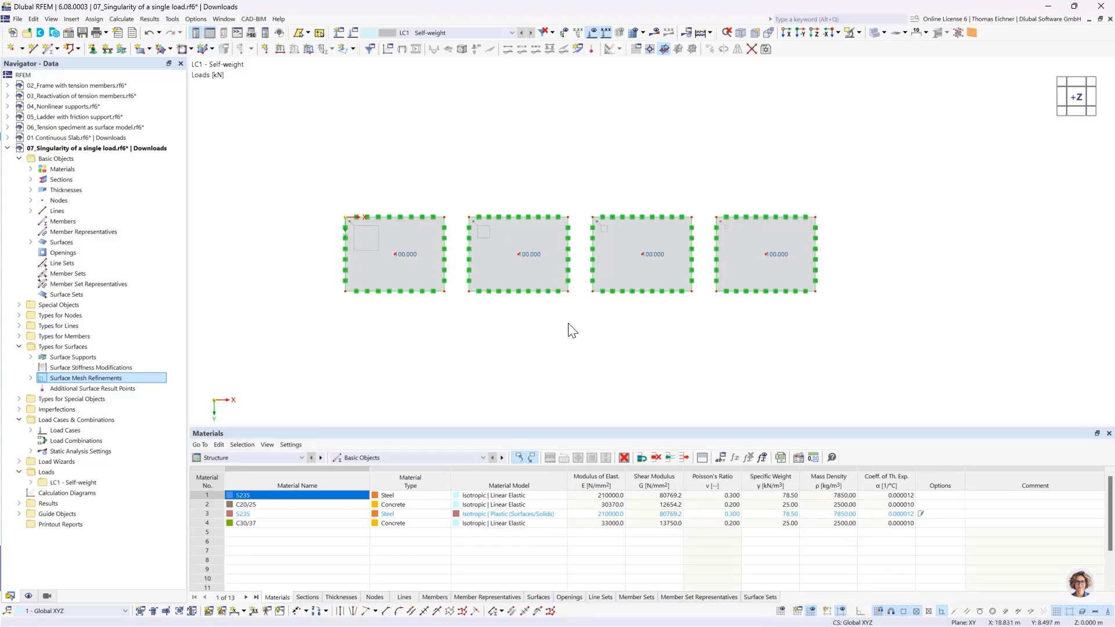
# Create a two-point result section through the middle of all four plates, from X 0, Y 3 m to X 38, Y 3 m
pyautogui.click(19, 305)
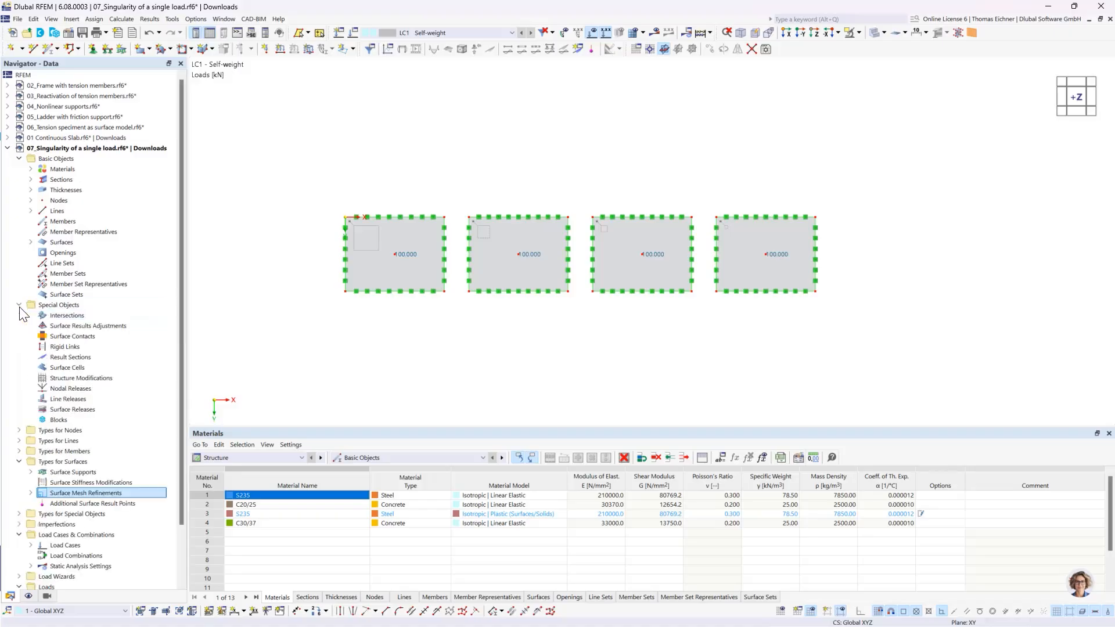
pyautogui.click(65, 305)
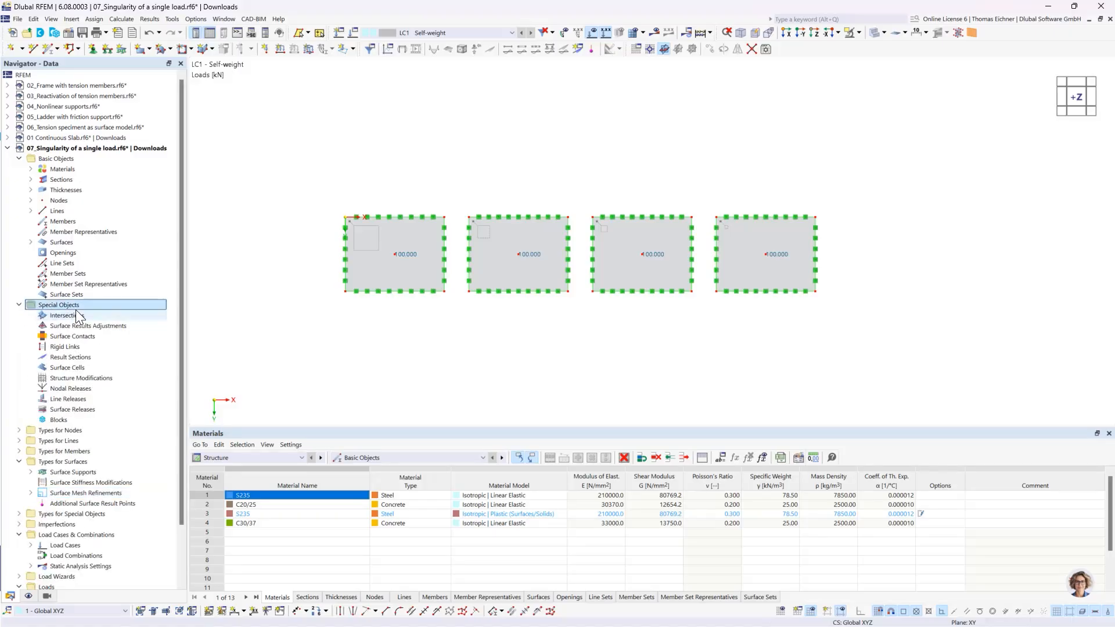
pyautogui.doubleClick(71, 358)
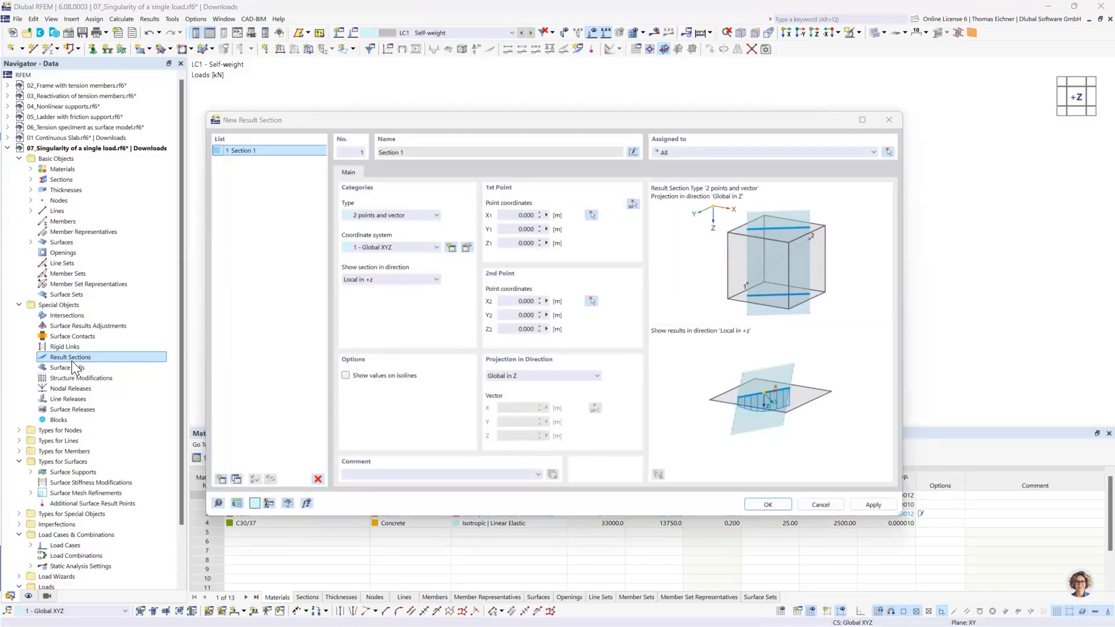
pyautogui.click(632, 204)
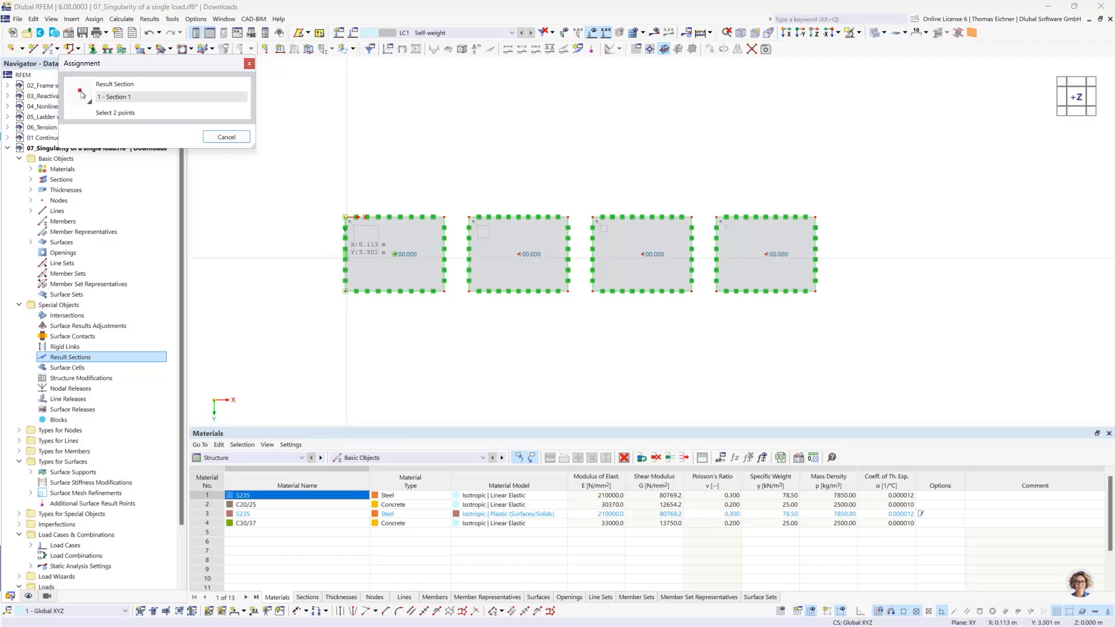
pyautogui.click(345, 253)
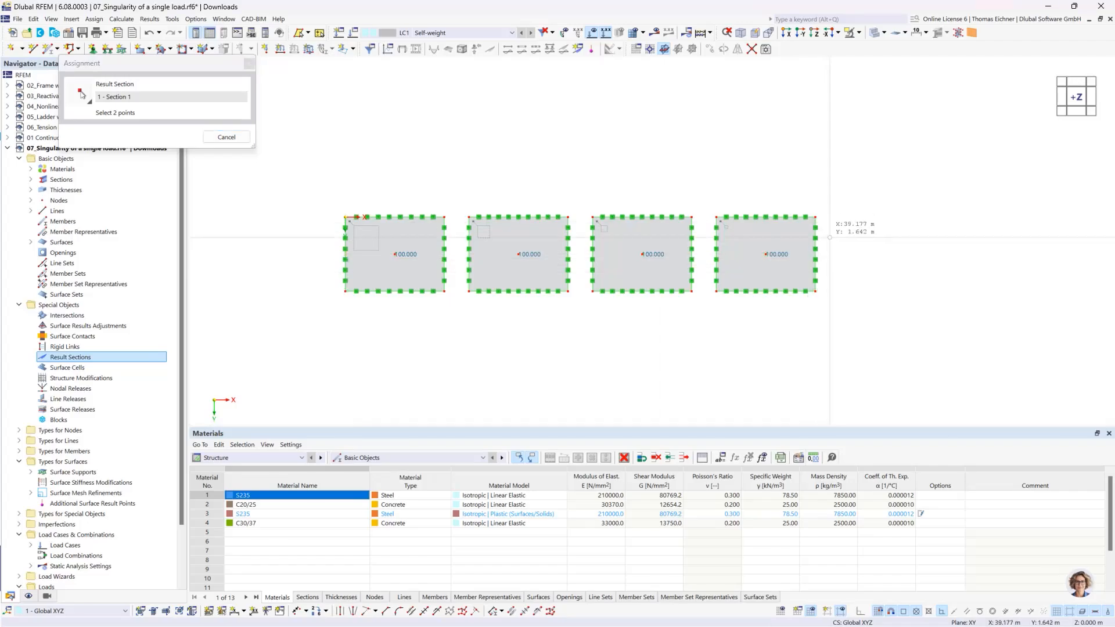
pyautogui.click(815, 253)
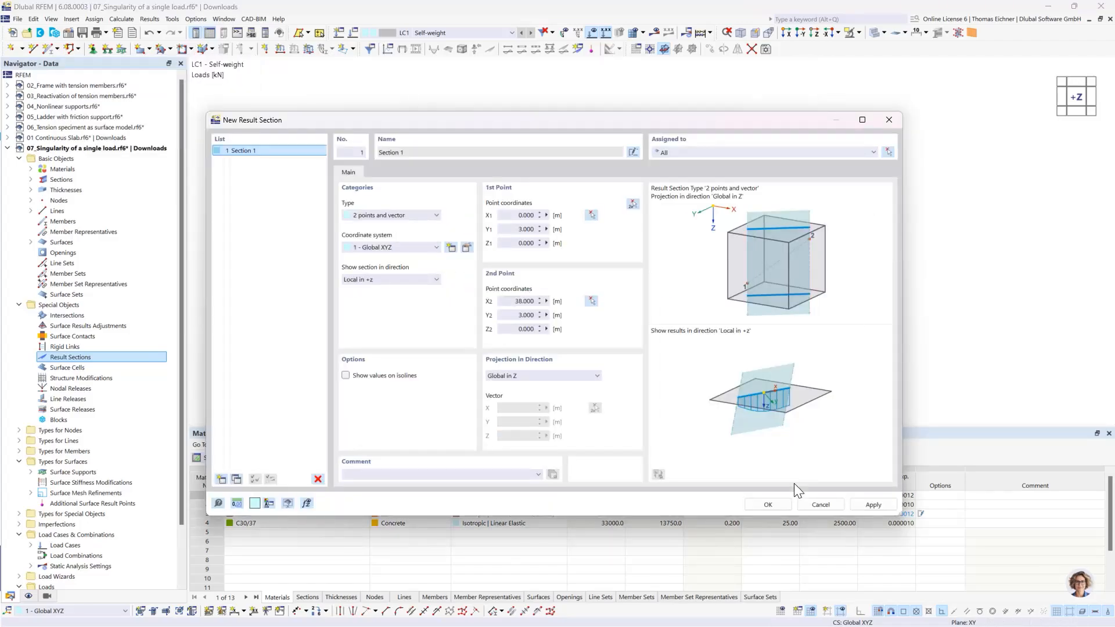
pyautogui.click(767, 505)
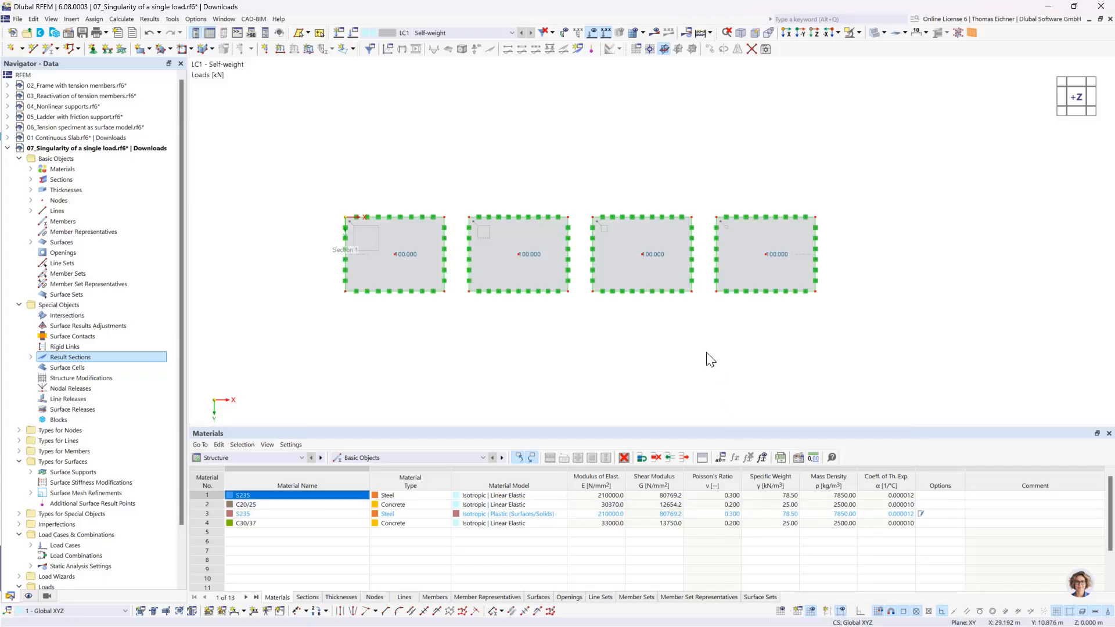
# Deactivate the self-weight in load case LC1 and calculate it
pyautogui.click(354, 34)
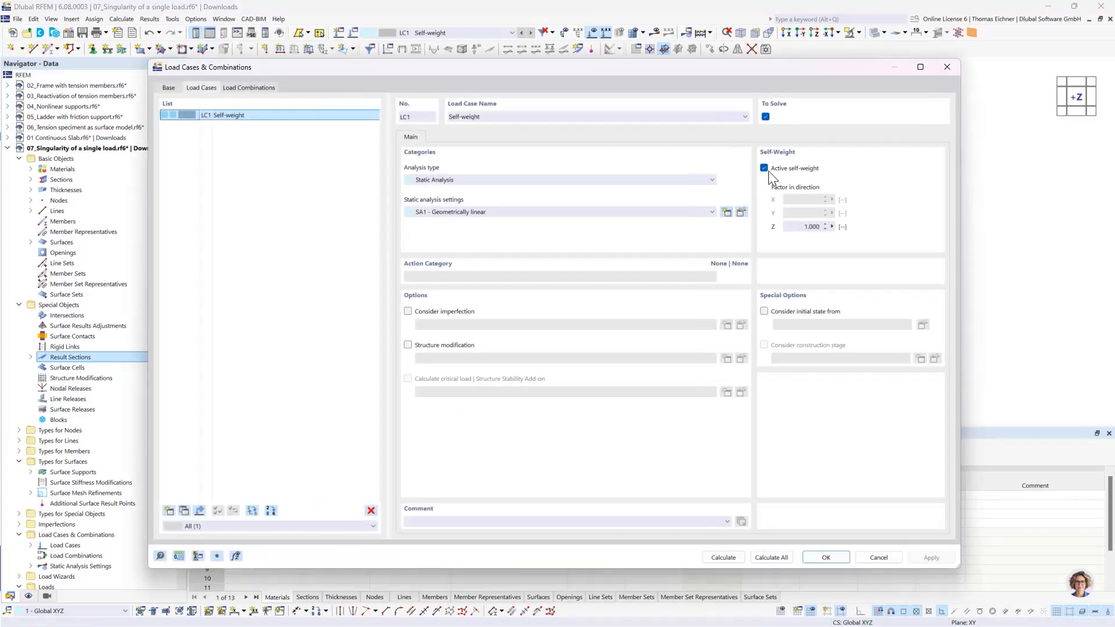
pyautogui.click(766, 169)
pyautogui.click(724, 557)
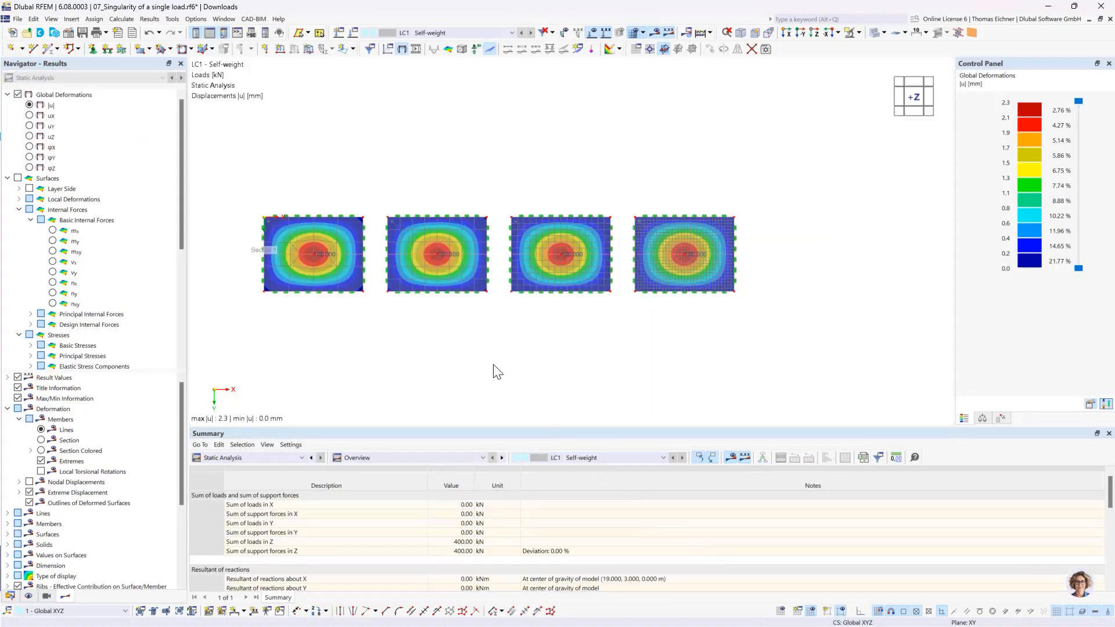
# Show the global deformations |u| in the reverse Y-direction view with local extremes labelled on the result section
pyautogui.scroll(1, 476, 349)
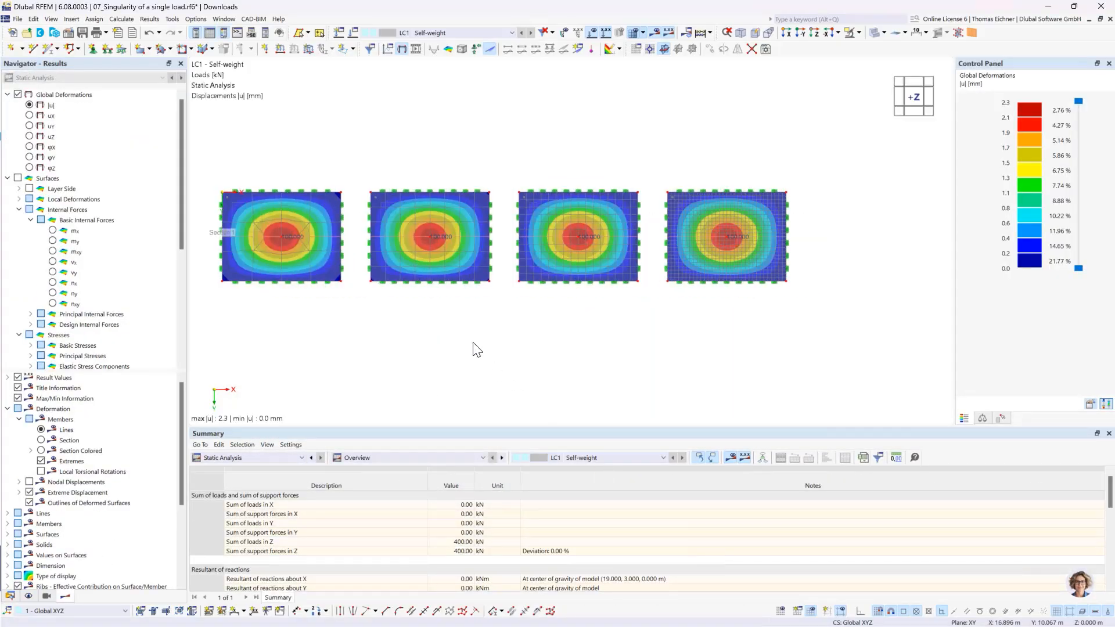
pyautogui.click(29, 105)
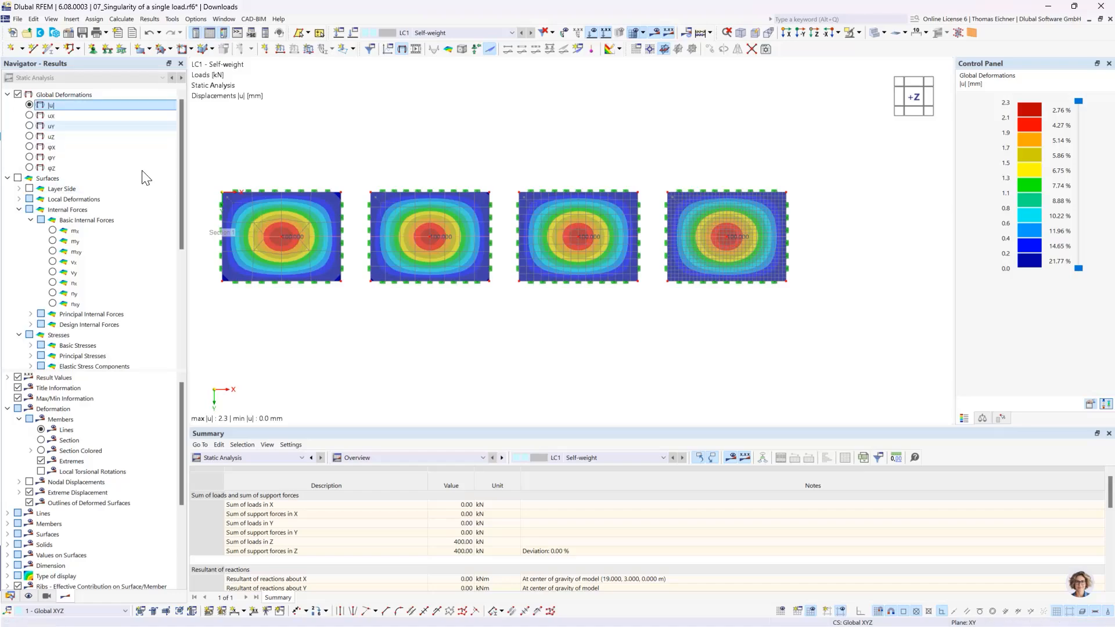
pyautogui.click(802, 33)
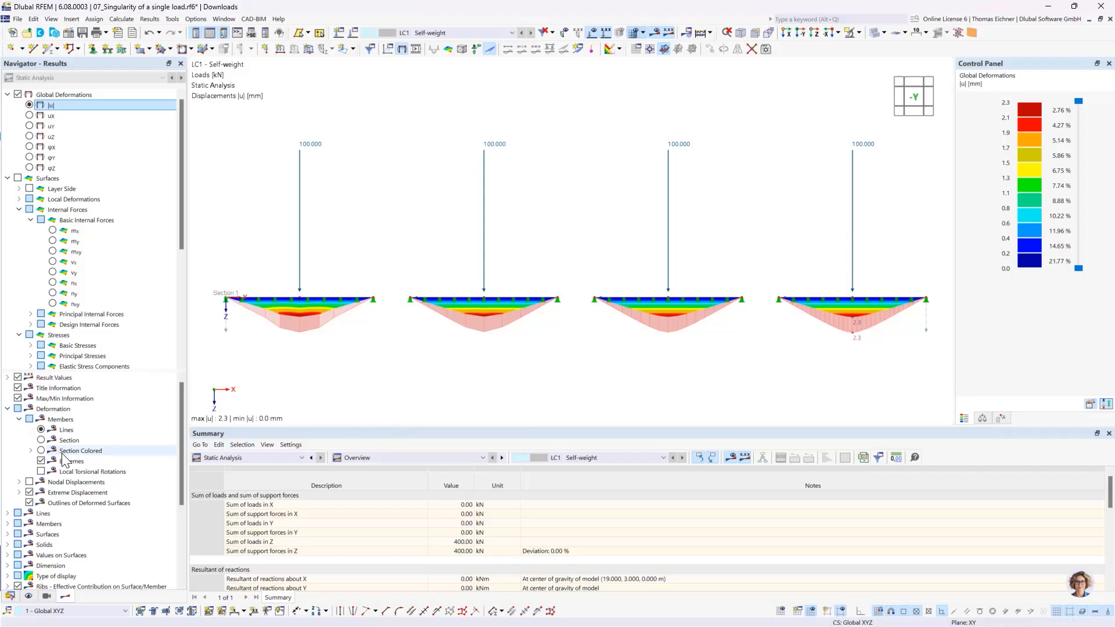
pyautogui.scroll(-4, 57, 558)
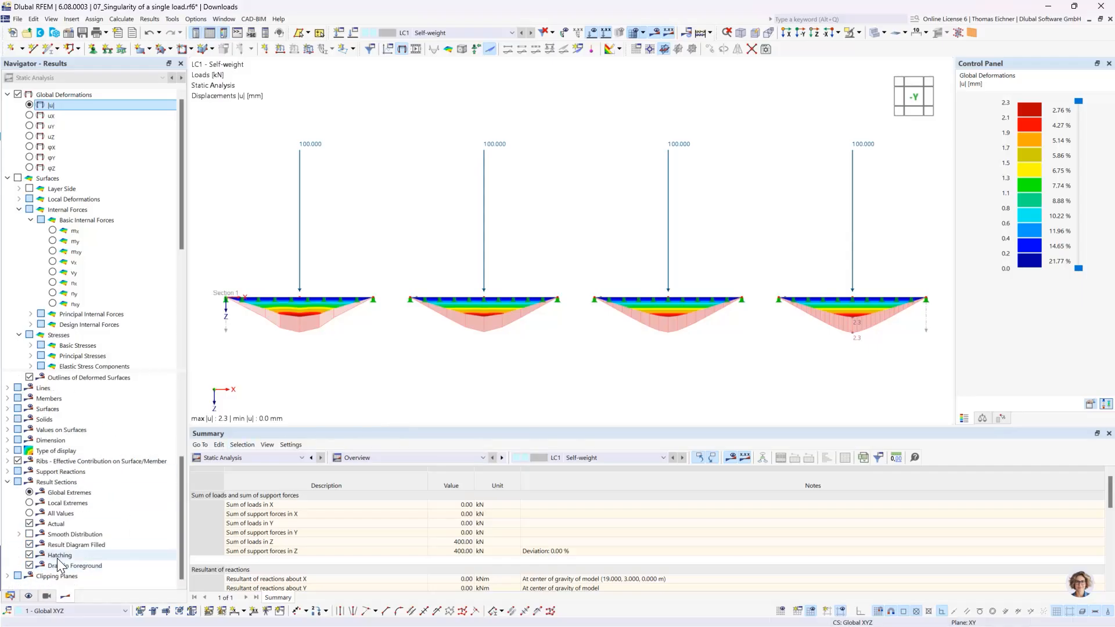
pyautogui.click(30, 503)
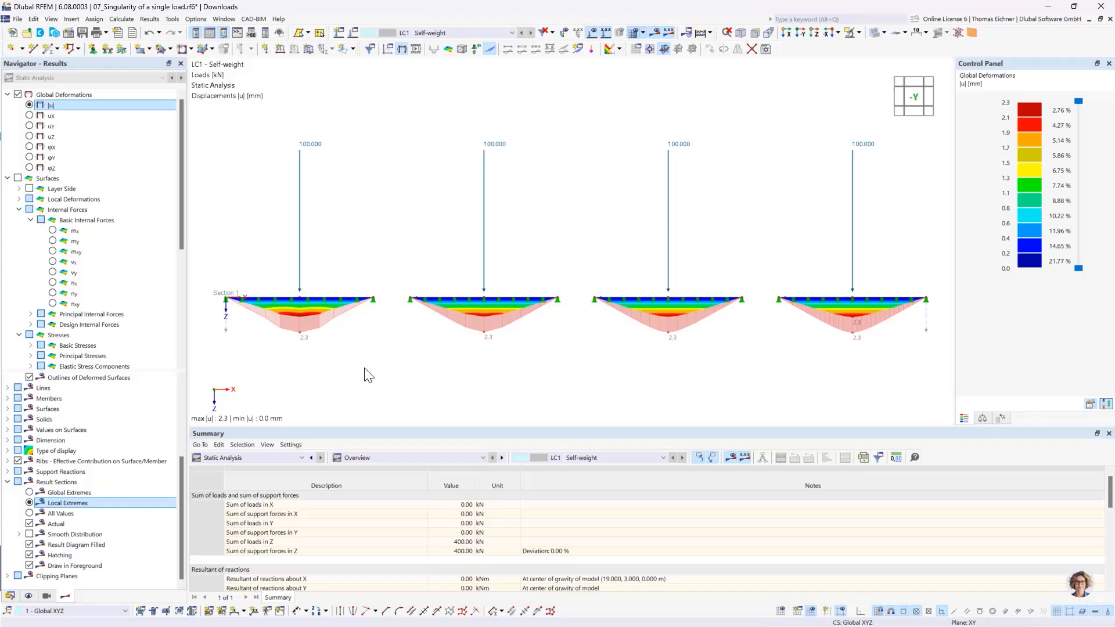
# Display the surface moments mx and open the result diagrams of the result section
pyautogui.click(53, 231)
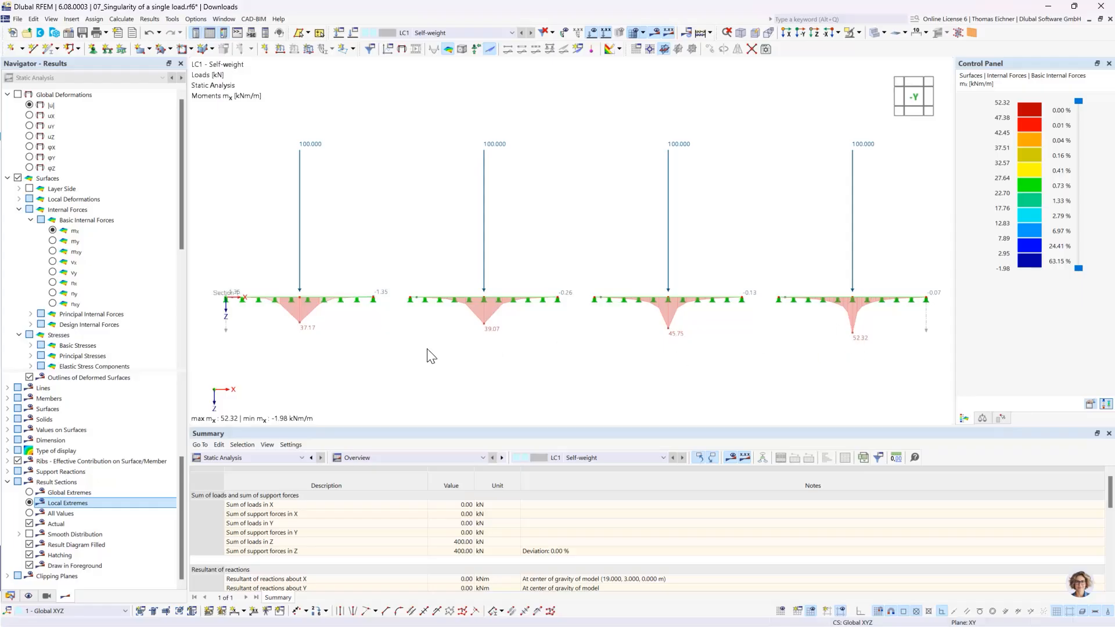
pyautogui.rightClick(225, 332)
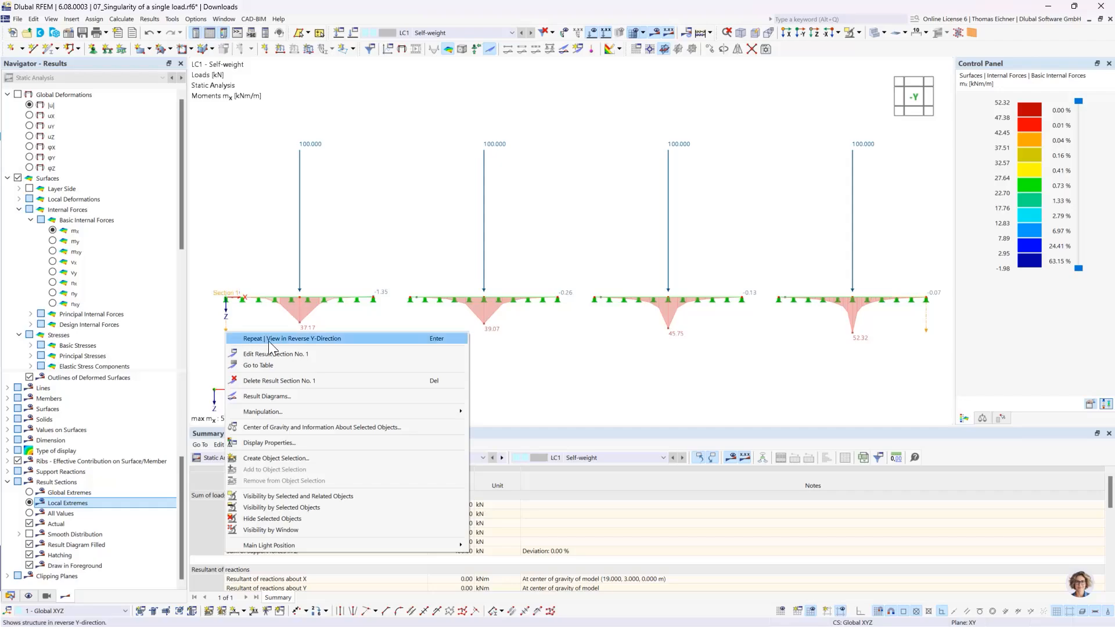
pyautogui.moveTo(273, 417)
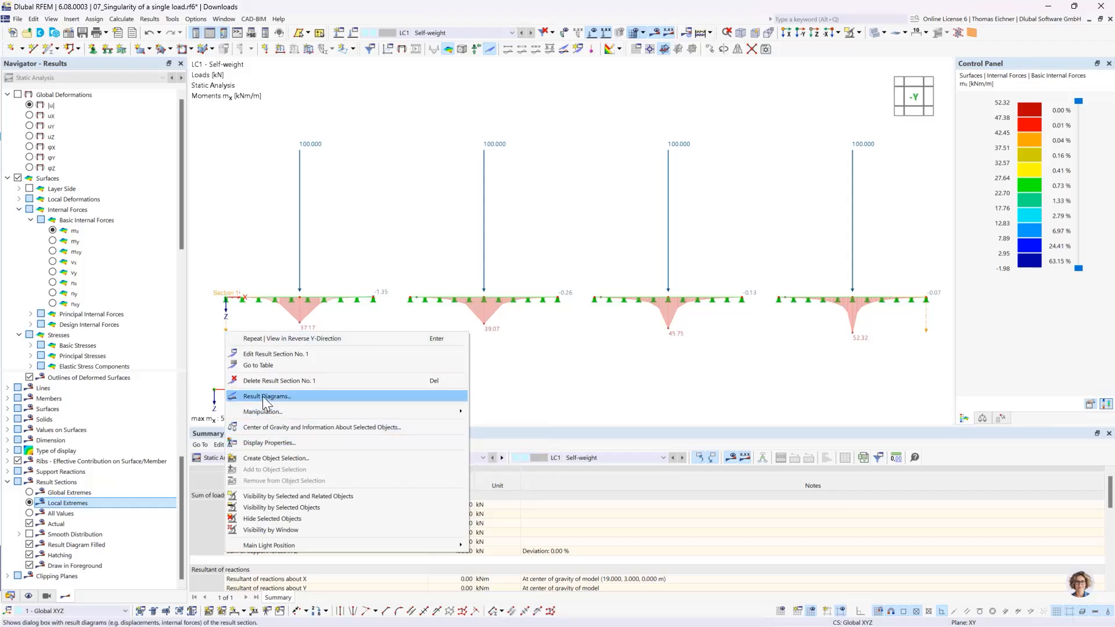
pyautogui.click(265, 397)
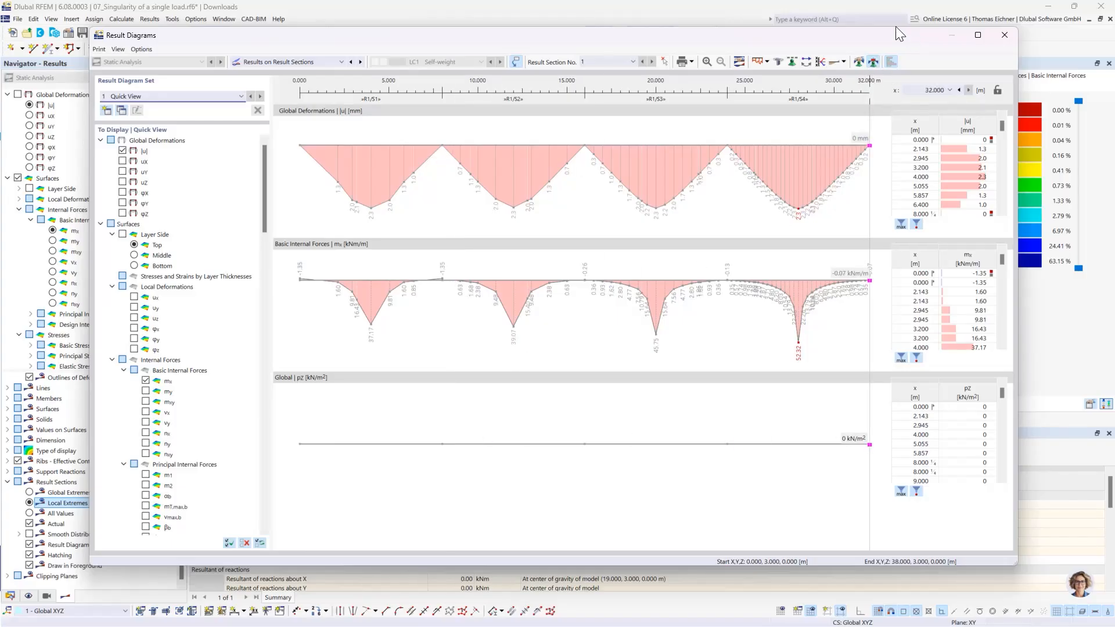
pyautogui.moveTo(895, 29); pyautogui.dragTo(884, 37)
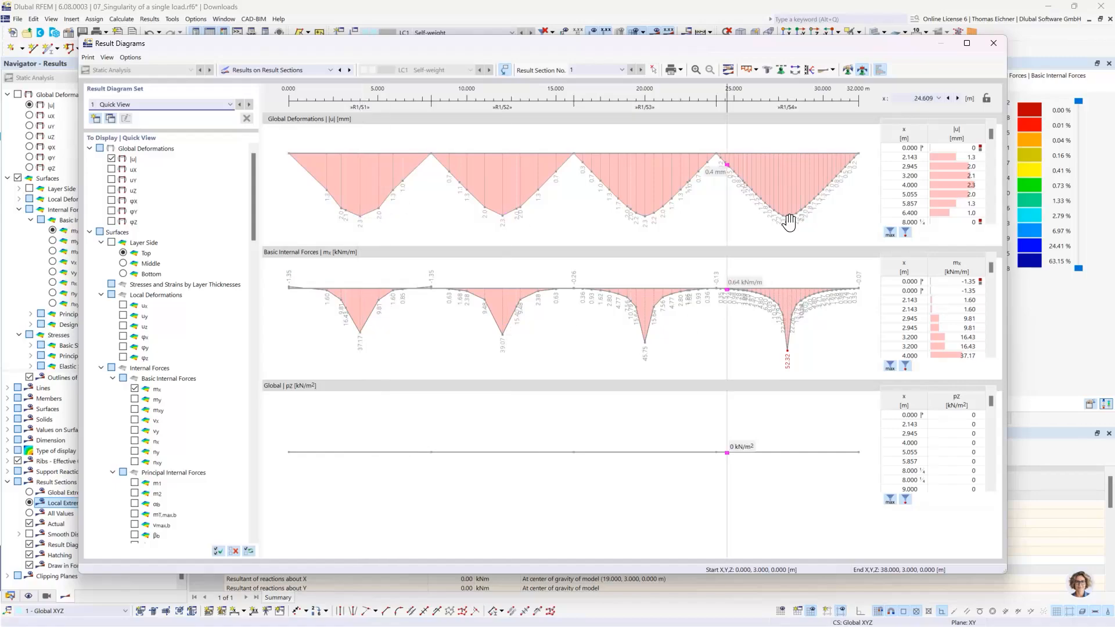
# Define smooth ranges for the result diagrams from 3.5 to 4.5 m and from 11.5 to 12.5 m
pyautogui.click(847, 70)
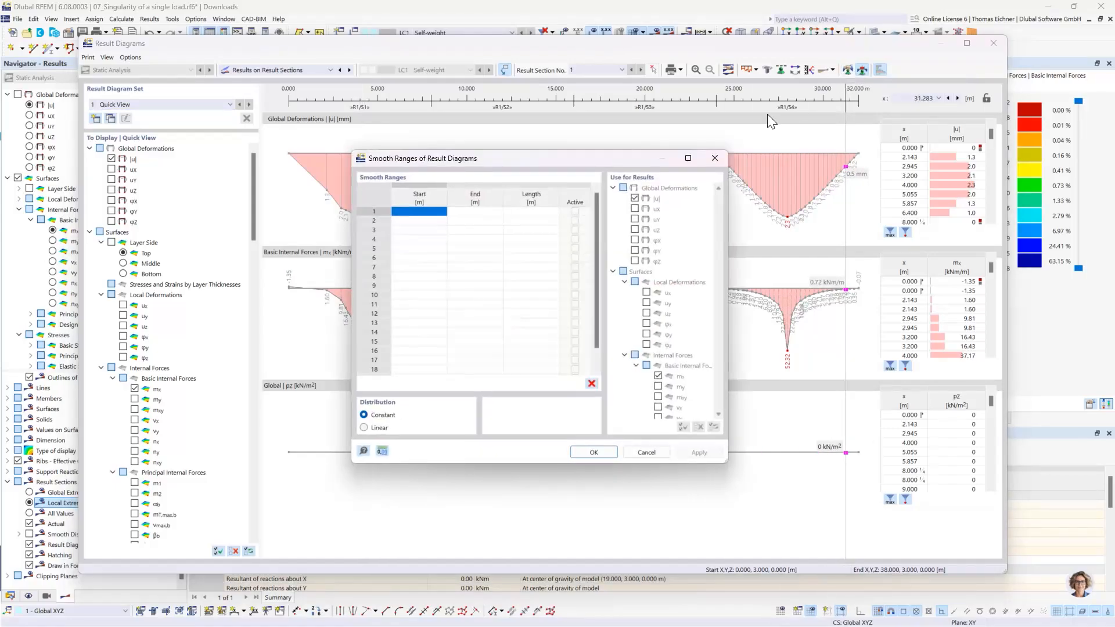
pyautogui.click(435, 212)
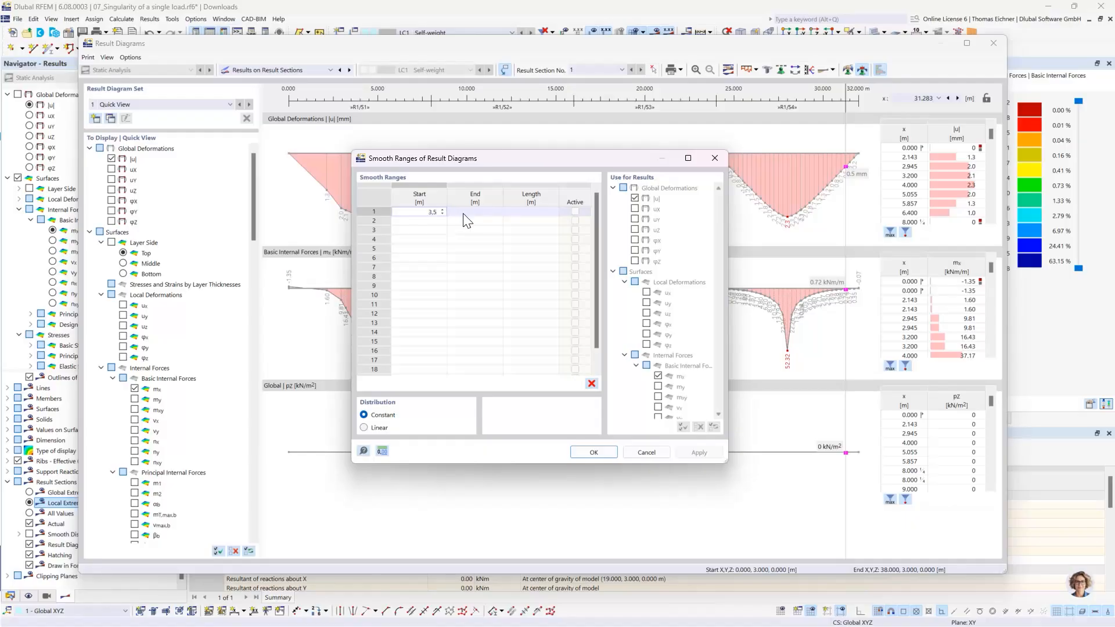
pyautogui.click(465, 214)
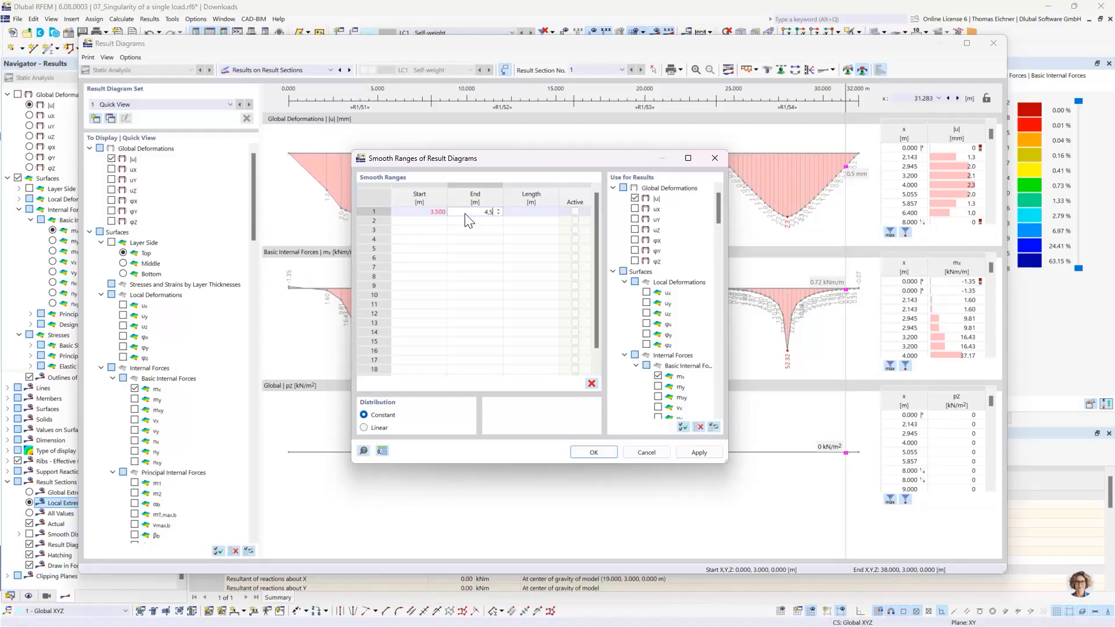
pyautogui.write('4.5')
pyautogui.press('Return')
pyautogui.moveTo(466, 159); pyautogui.dragTo(448, 292)
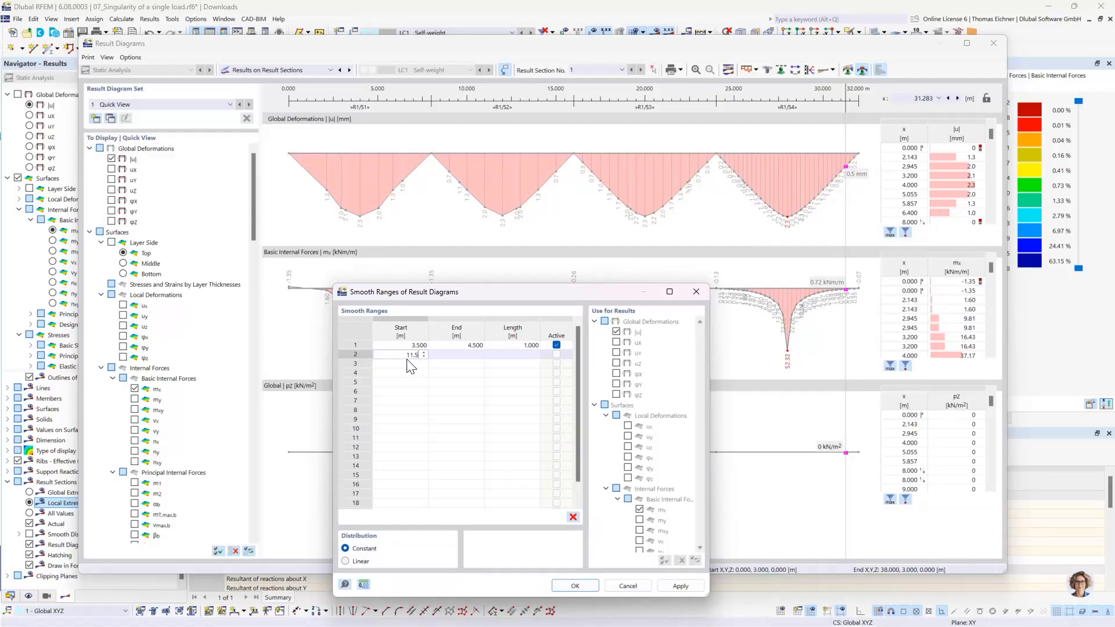
pyautogui.click(458, 354)
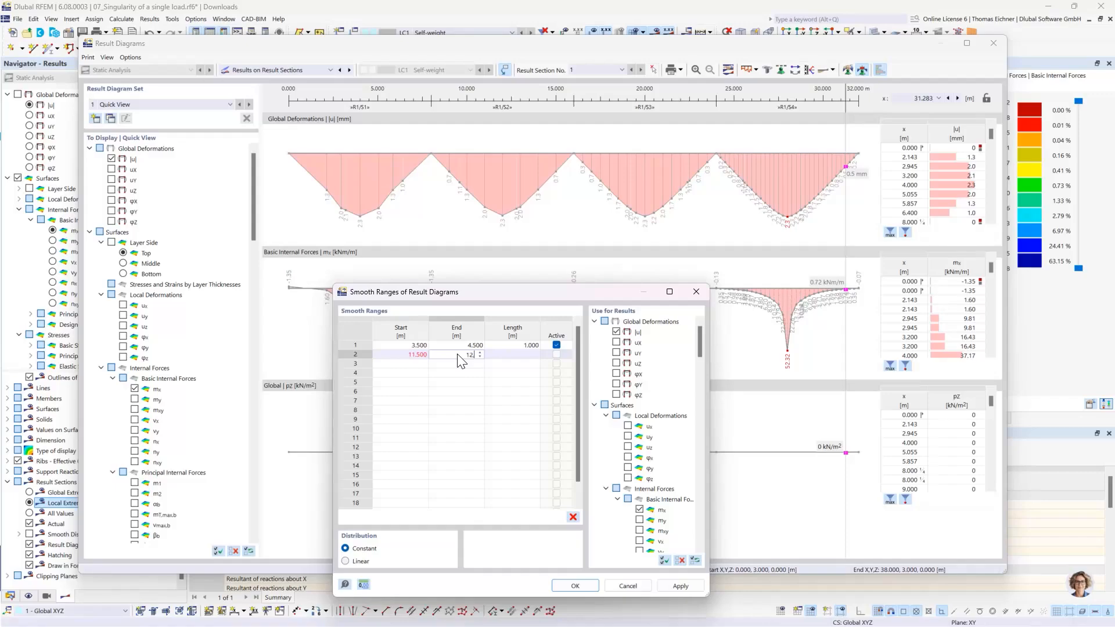
# Add two more smooth ranges, from 19.5 to 20.5 m and from 27.5 to 28.5 m
pyautogui.click(422, 364)
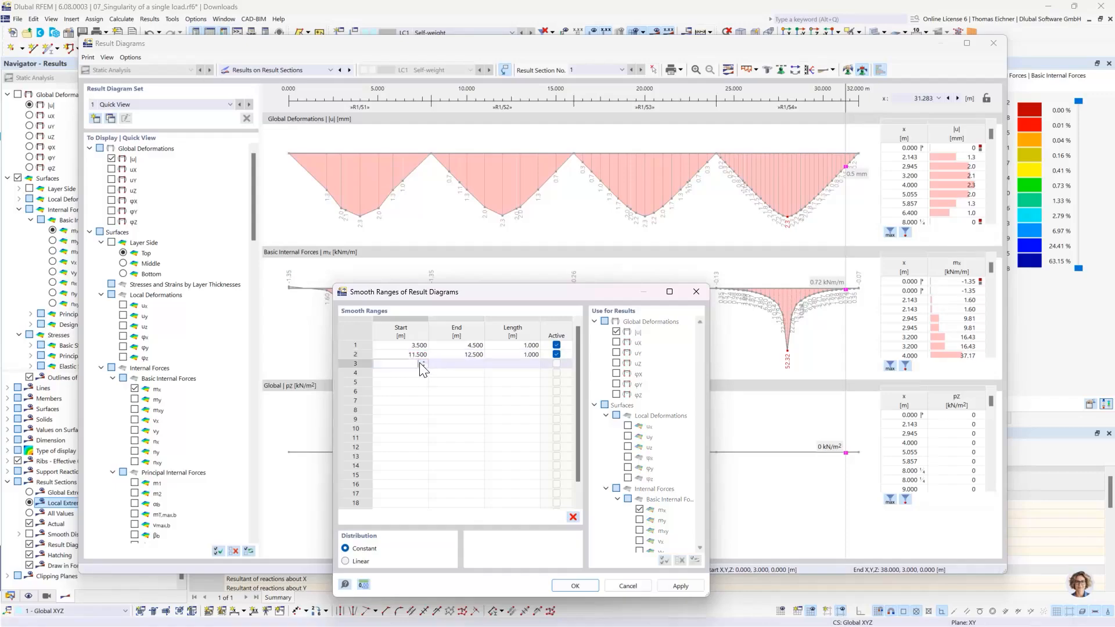
pyautogui.write('19.5')
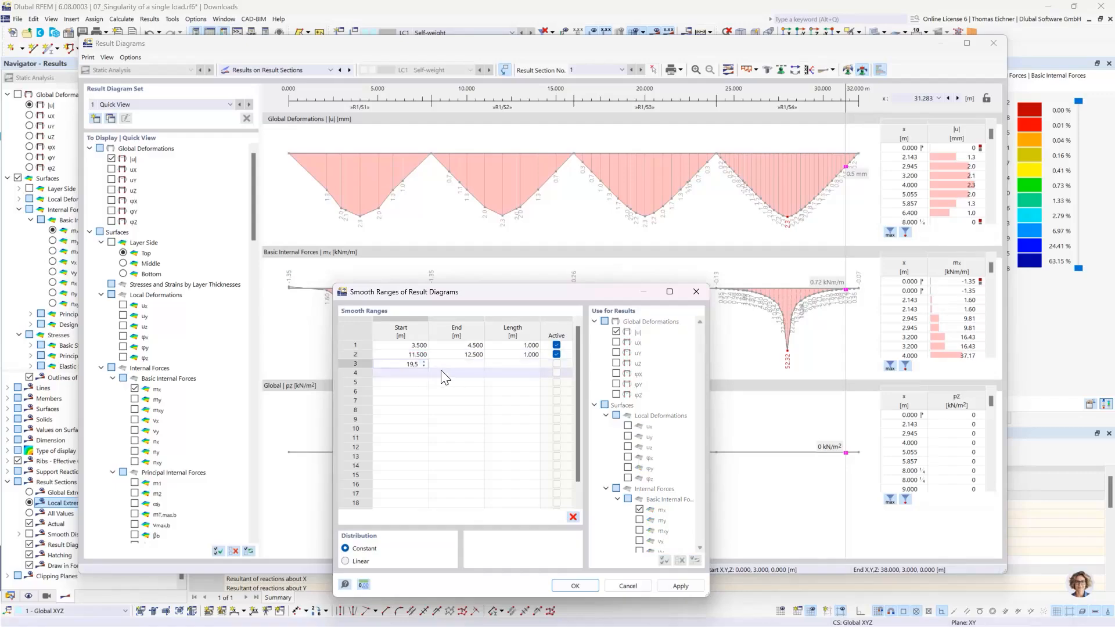
pyautogui.click(460, 364)
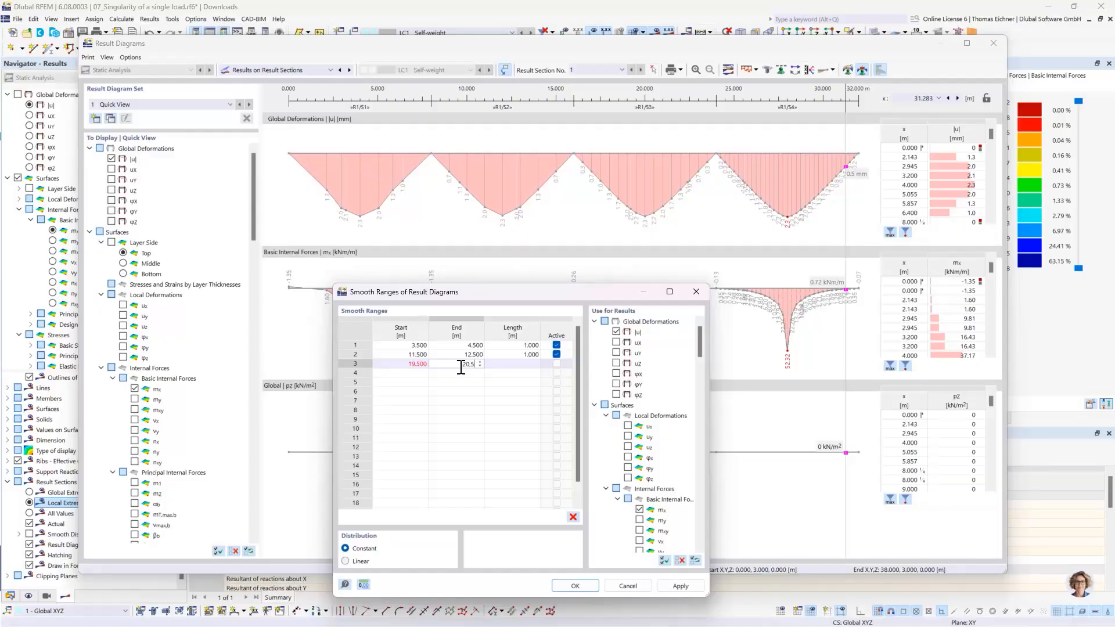
pyautogui.click(415, 374)
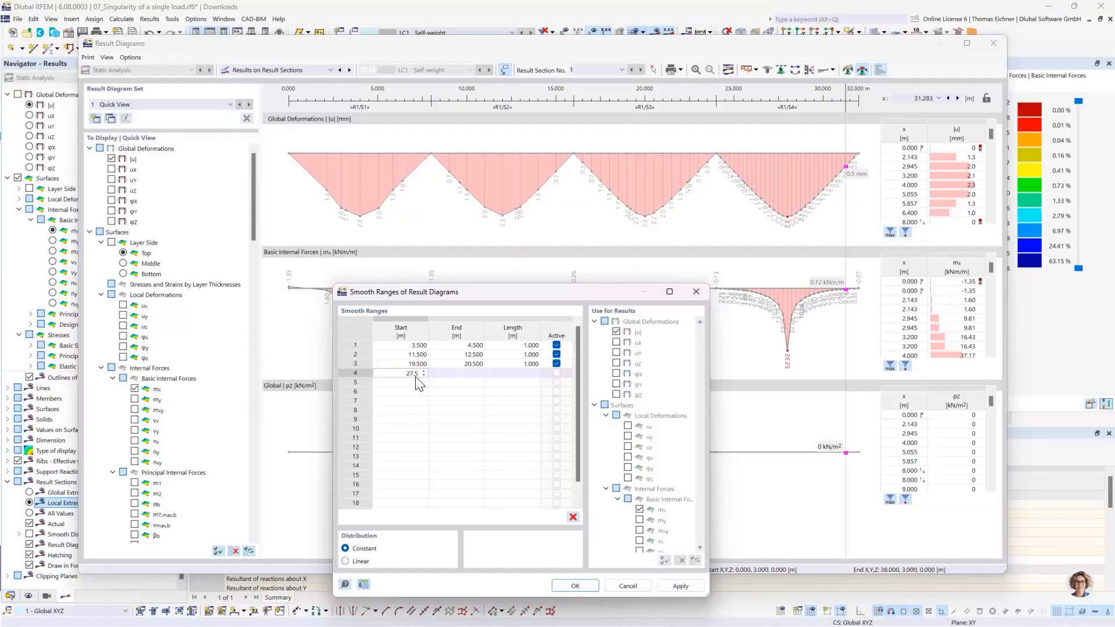
pyautogui.press('Tab')
pyautogui.write('2')
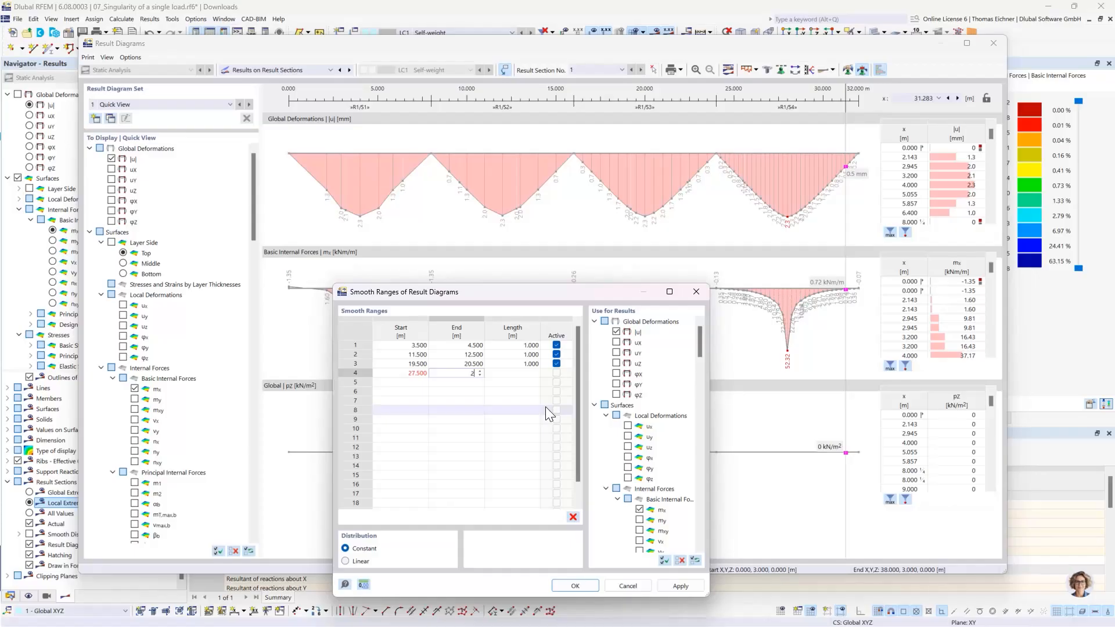
pyautogui.write('8.5')
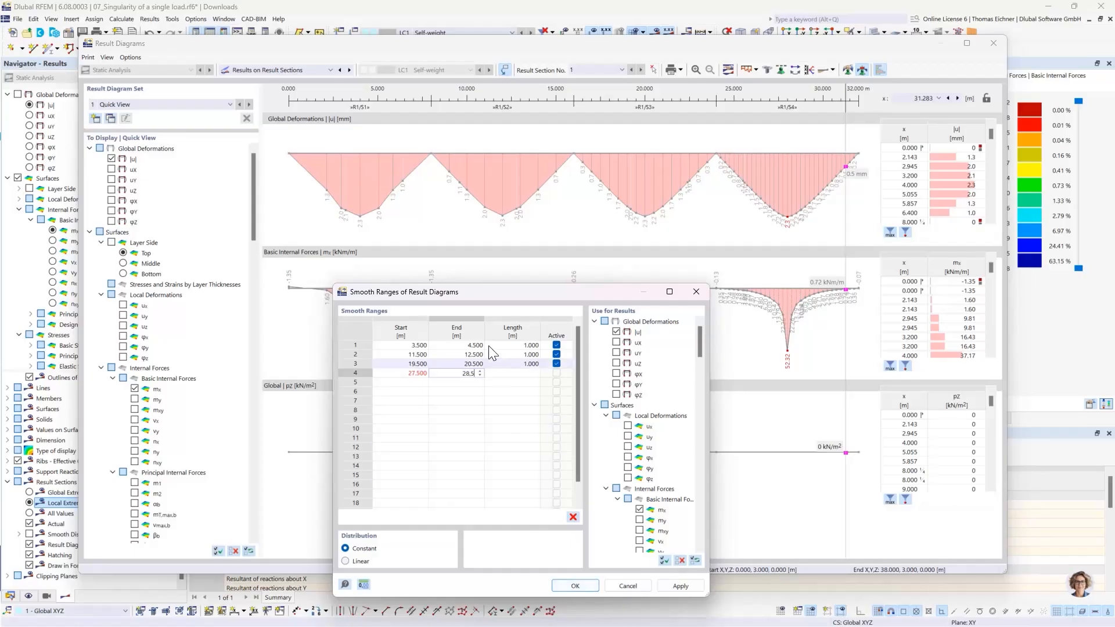
pyautogui.press('Return')
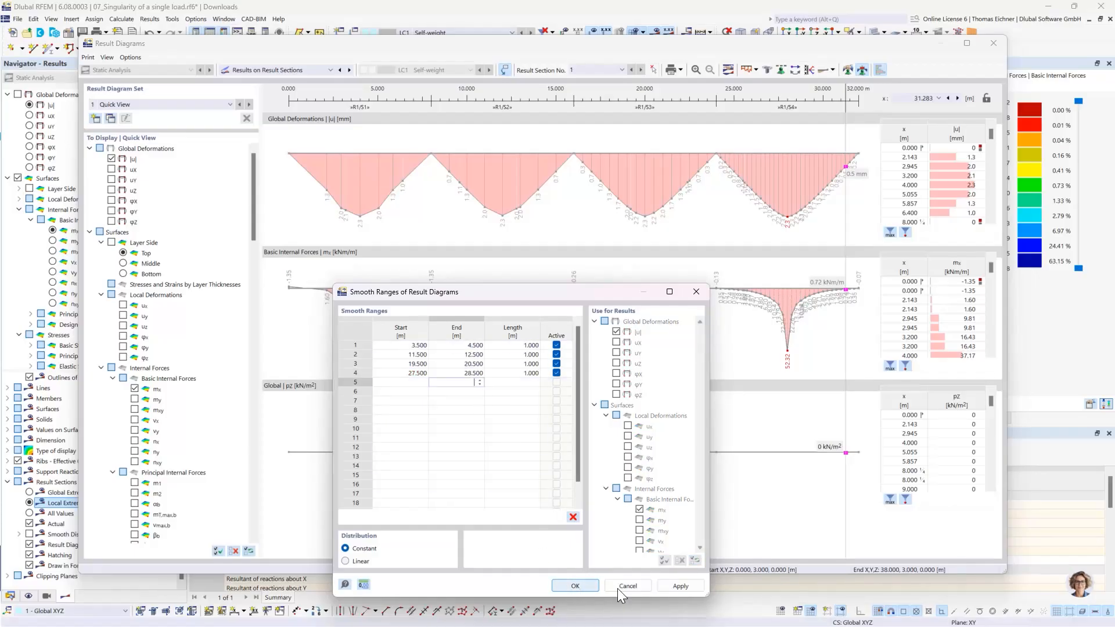
# Apply the four smooth ranges to the diagrams and close the result diagrams
pyautogui.click(673, 587)
pyautogui.moveTo(541, 298); pyautogui.dragTo(482, 255)
pyautogui.click(516, 544)
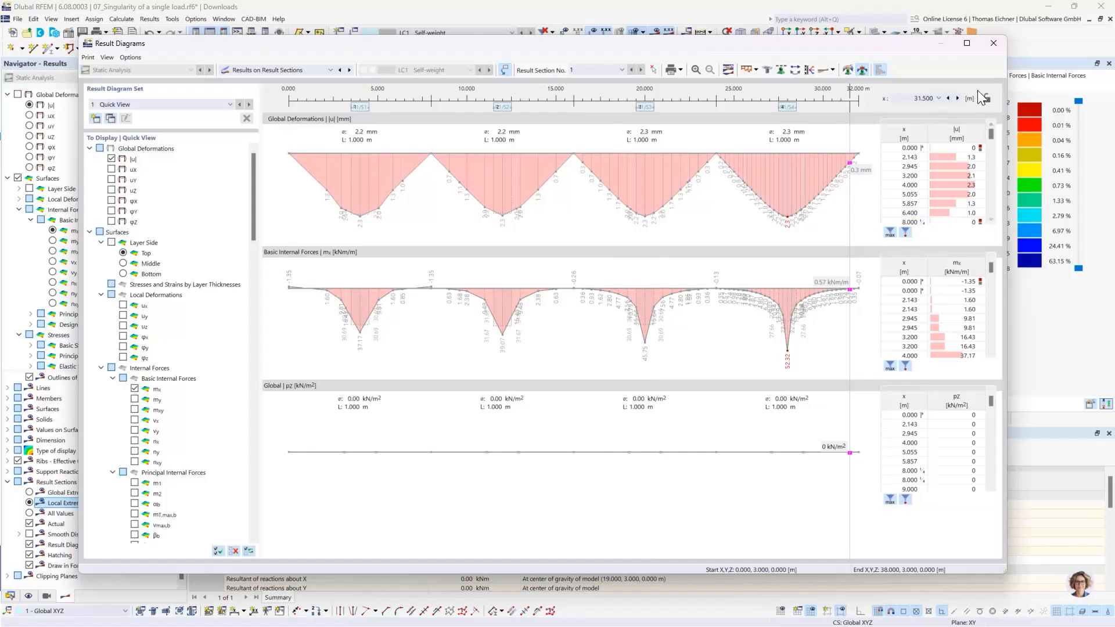
pyautogui.click(993, 43)
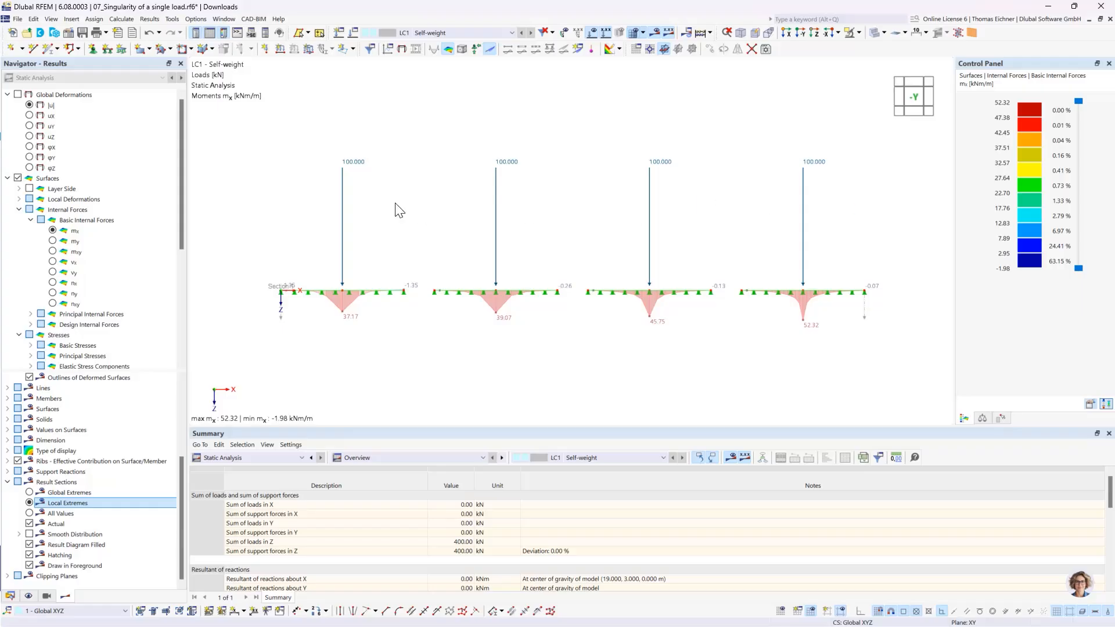
pyautogui.moveTo(851, 231); pyautogui.dragTo(295, 102)
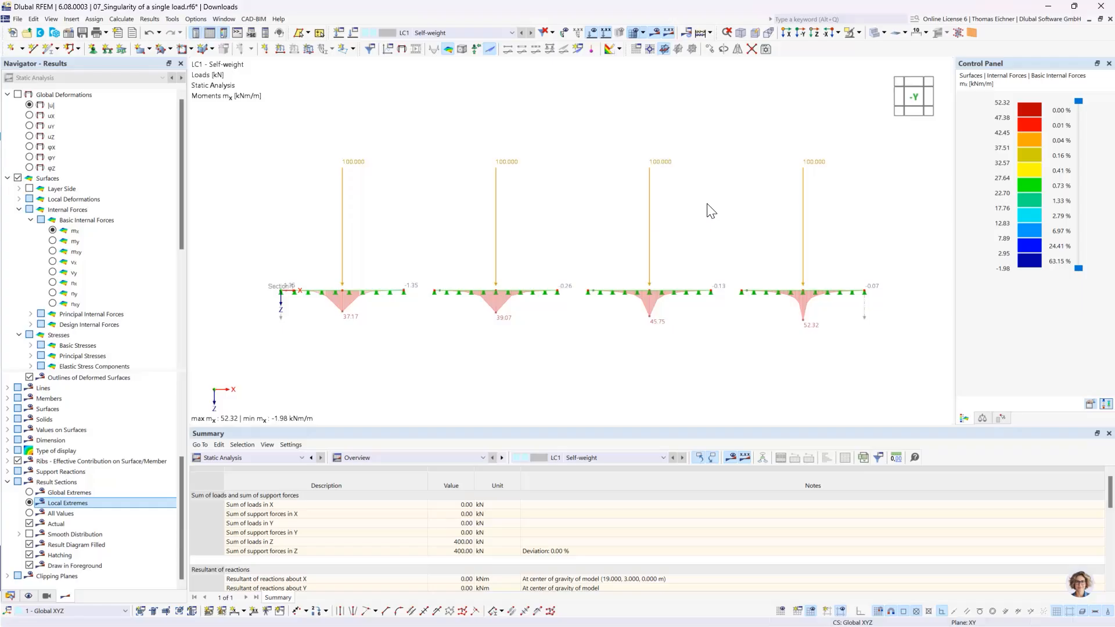
pyautogui.press('Delete')
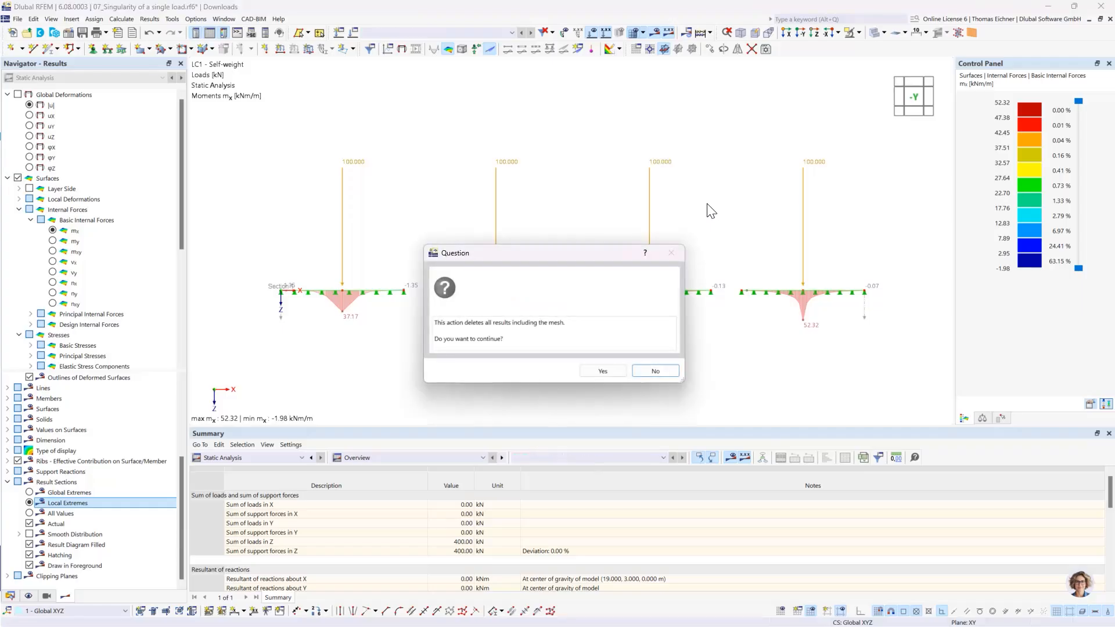
pyautogui.click(650, 371)
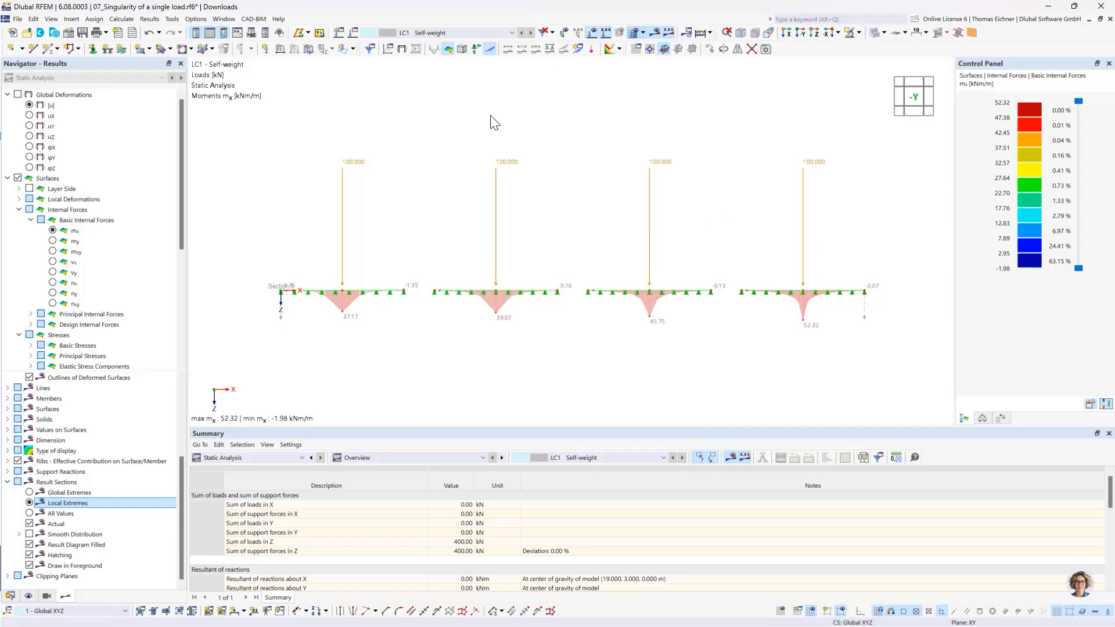
# Copy load case LC1 to LC2 and delete the four copied single loads from LC2
pyautogui.click(352, 32)
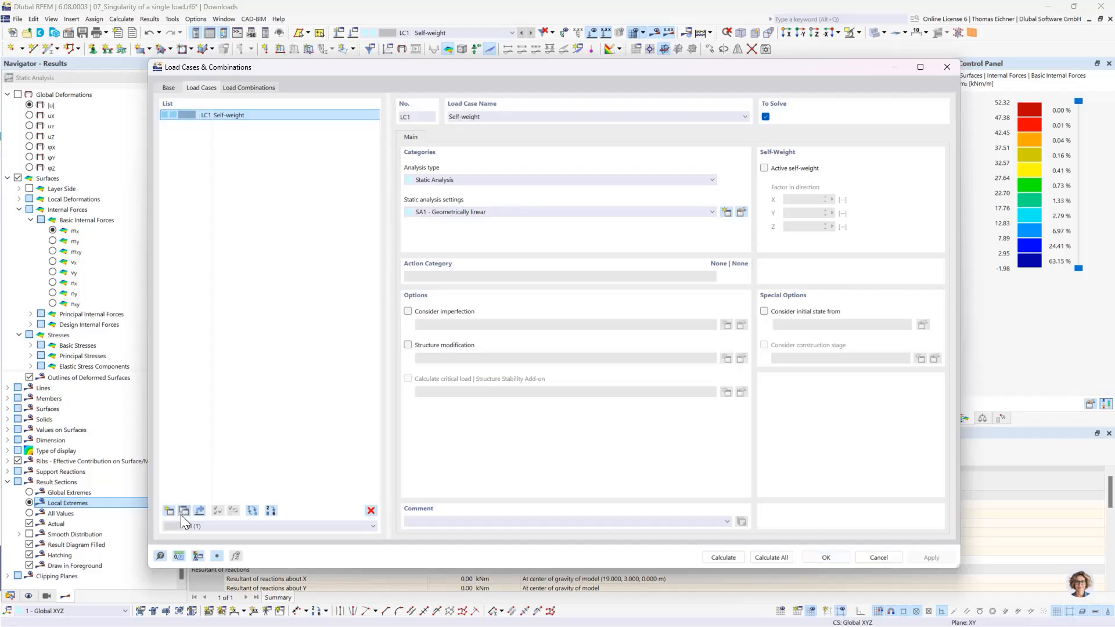
pyautogui.click(183, 510)
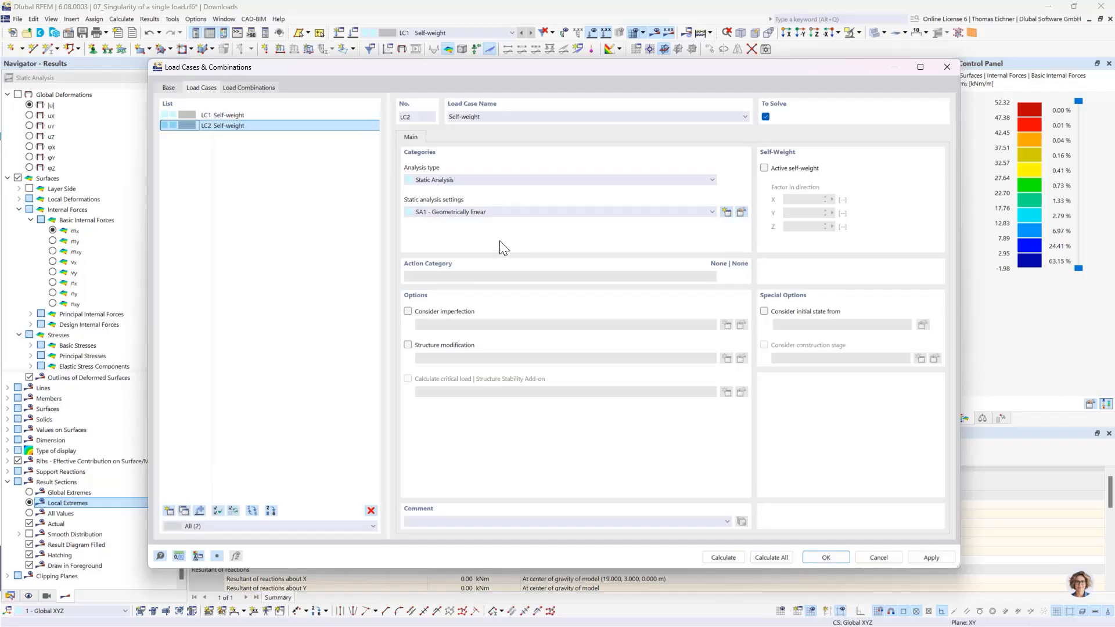
pyautogui.click(826, 557)
pyautogui.moveTo(963, 233); pyautogui.dragTo(408, 83)
pyautogui.press('Delete')
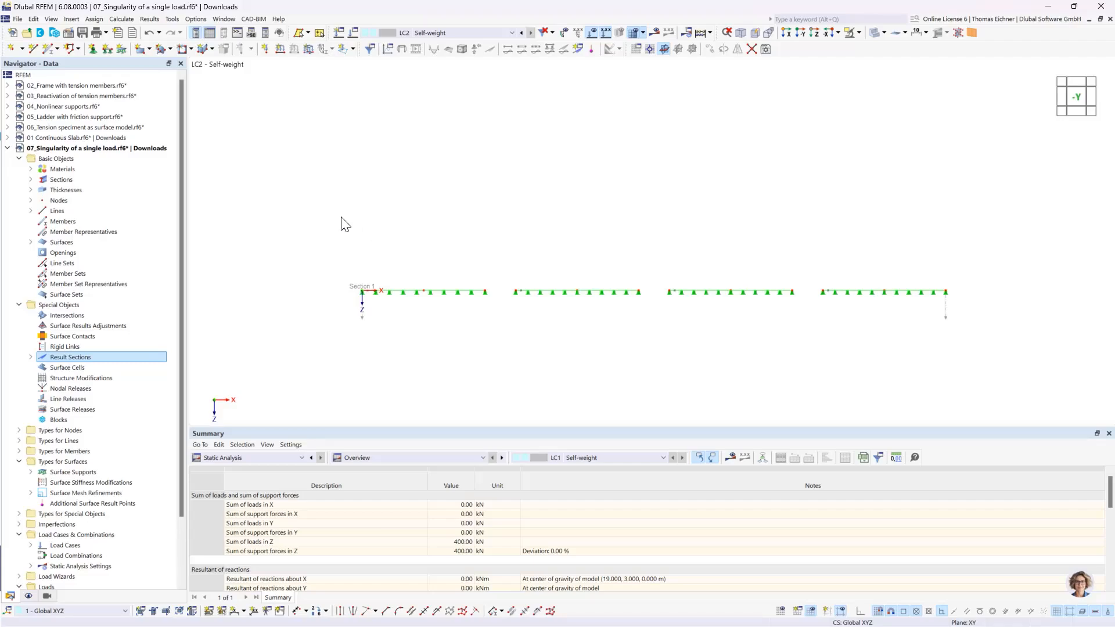
# Start a new free rectangular load in LC2, defined by its center and sides, with both sides set to 0.5 m
pyautogui.keyDown('ctrl'); pyautogui.moveTo(644, 246); pyautogui.dragTo(606, 297, button='middle'); pyautogui.keyUp('ctrl')
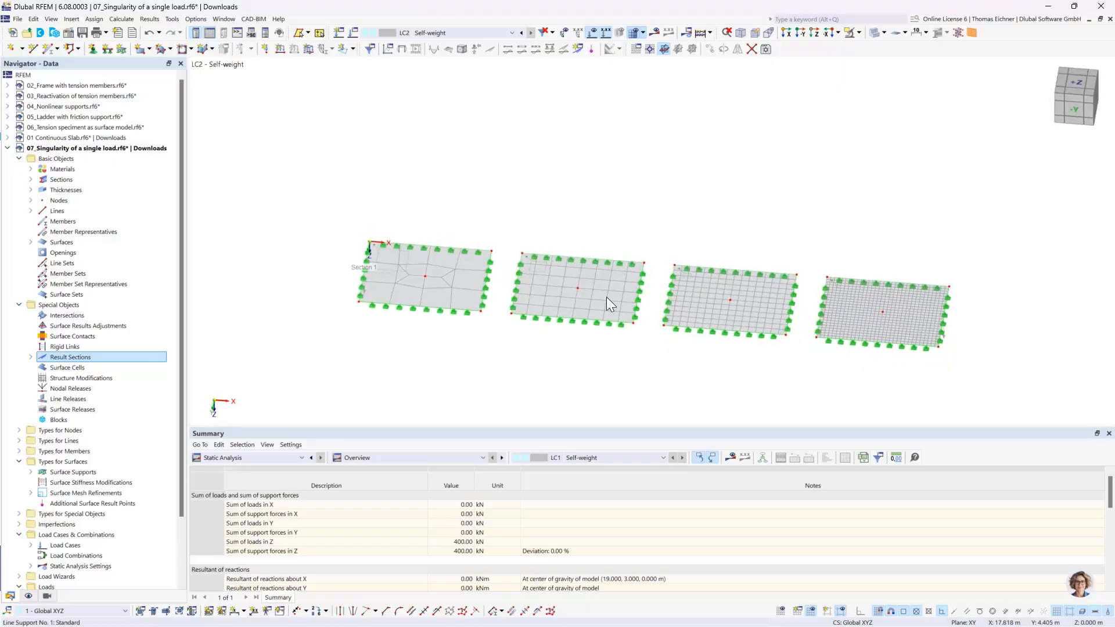
pyautogui.click(342, 50)
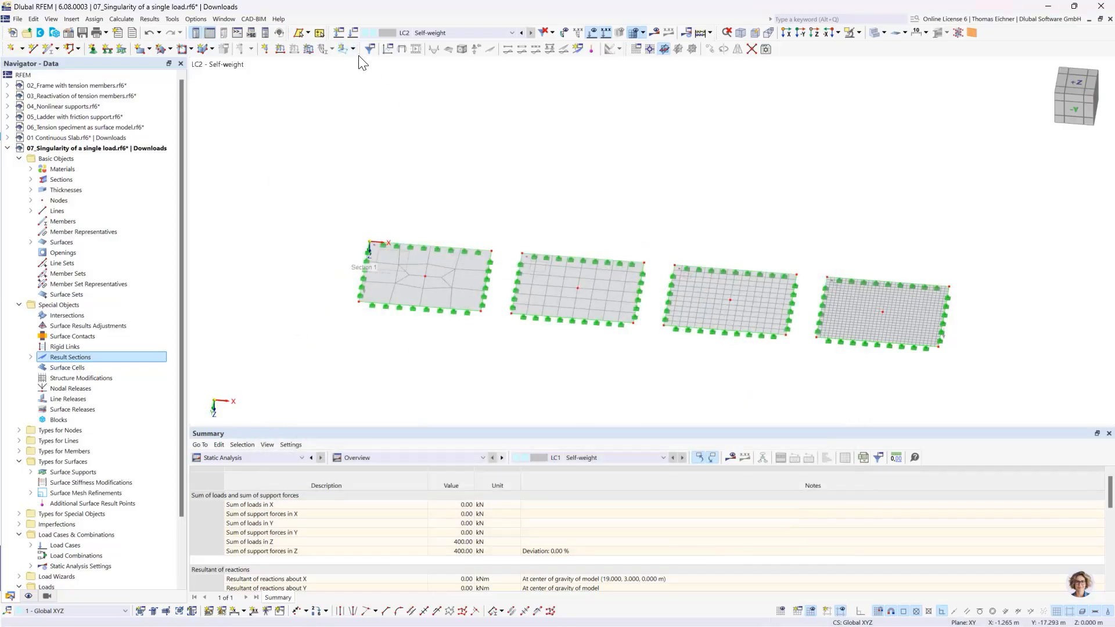
pyautogui.click(353, 48)
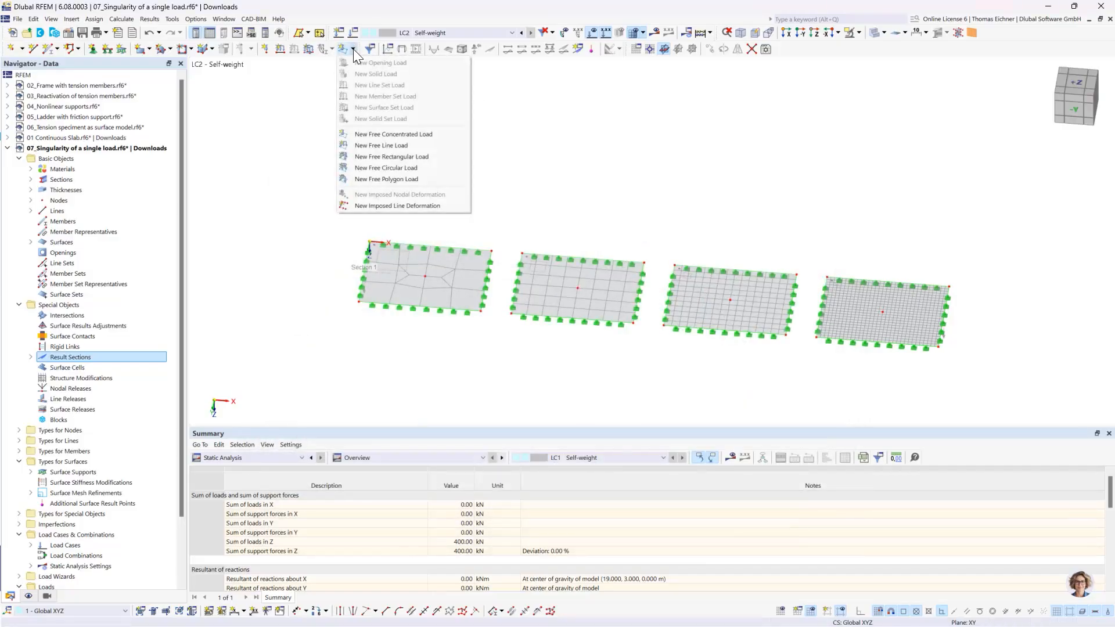
pyautogui.click(367, 156)
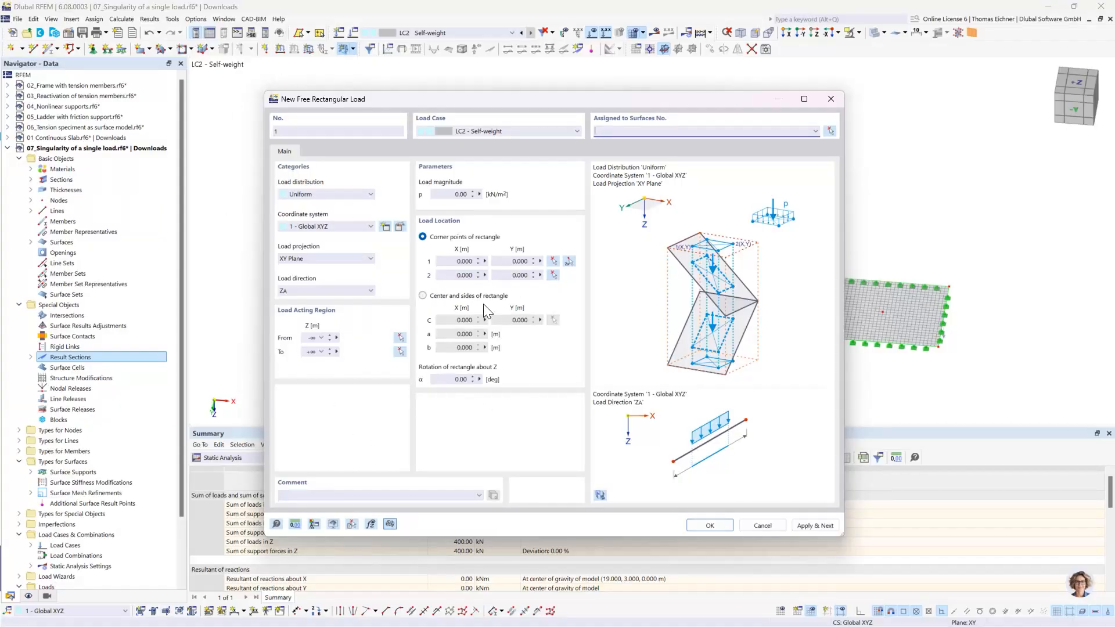
pyautogui.click(423, 296)
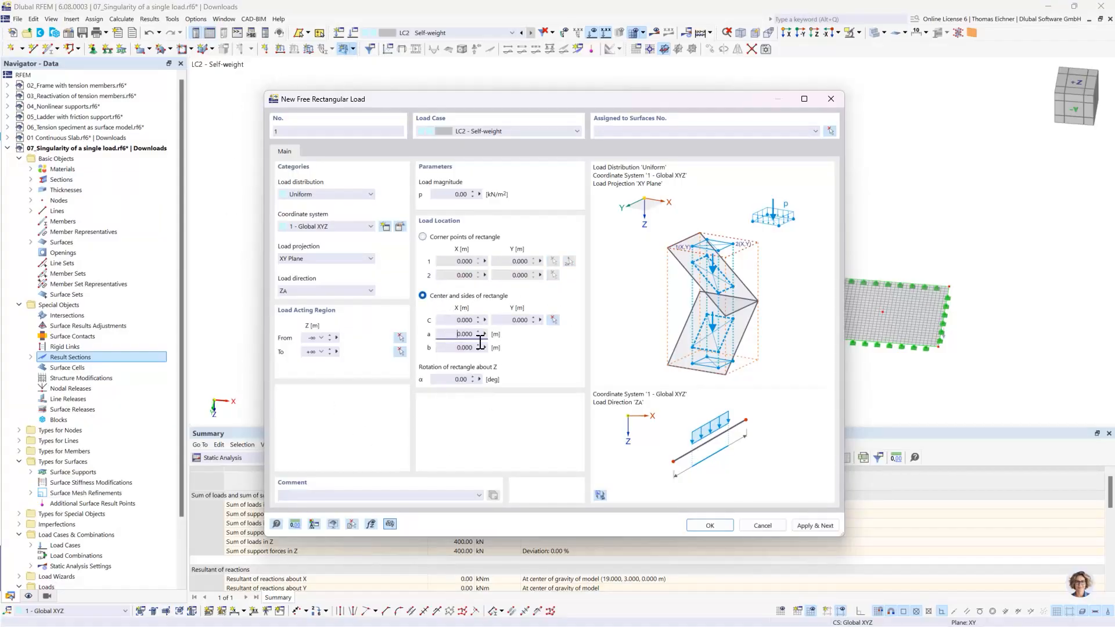
pyautogui.doubleClick(464, 334)
pyautogui.write('0,5')
pyautogui.doubleClick(456, 347)
pyautogui.write('0.5')
# Center the rectangular load on the middle node of the first plate (X 4, Y 3 m) and assign it to surface 1
pyautogui.click(461, 320)
pyautogui.click(555, 321)
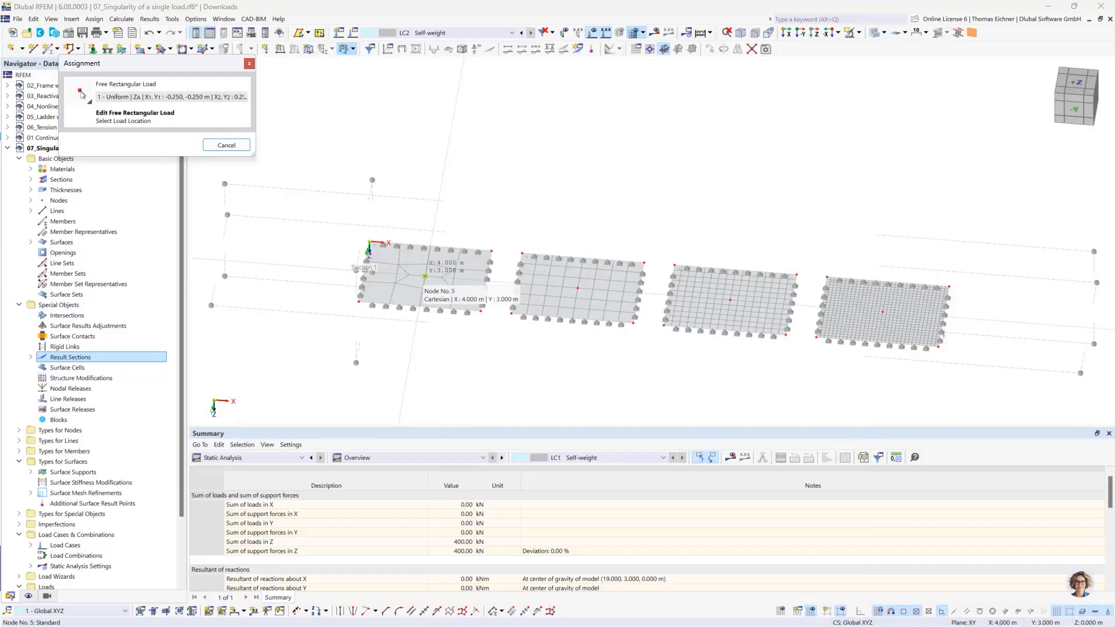
pyautogui.click(425, 276)
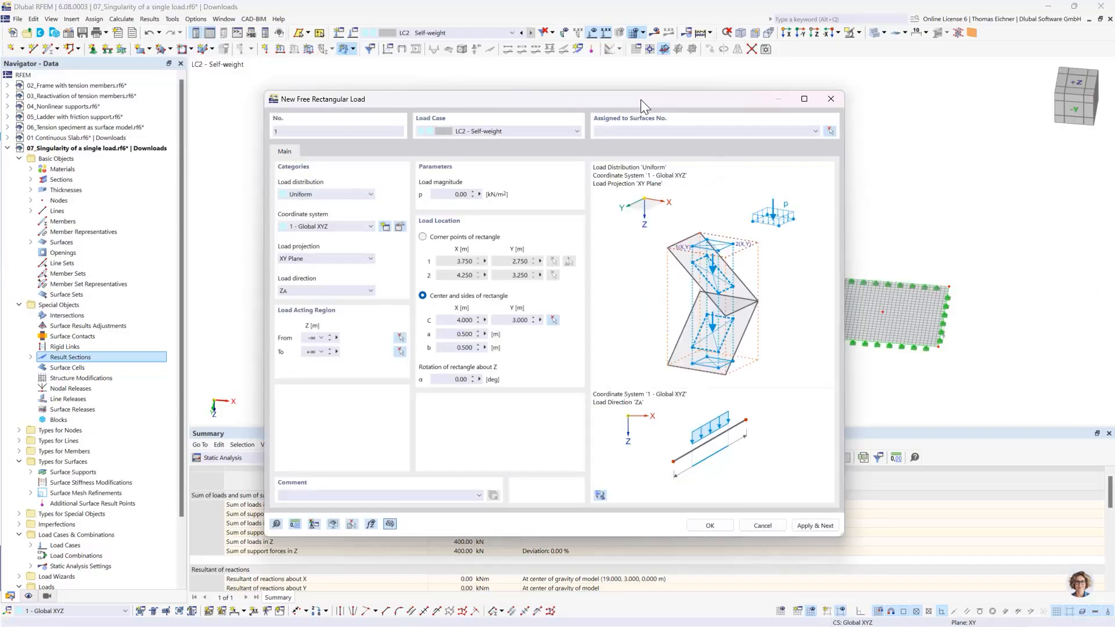
pyautogui.moveTo(644, 107); pyautogui.dragTo(830, 104)
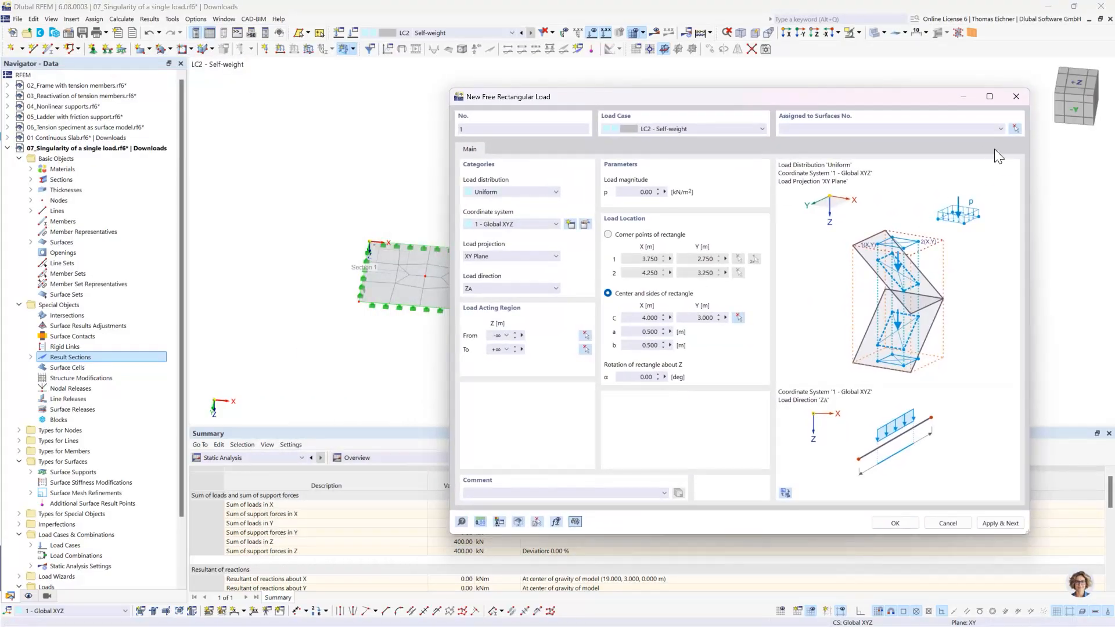
pyautogui.click(1012, 130)
pyautogui.click(470, 275)
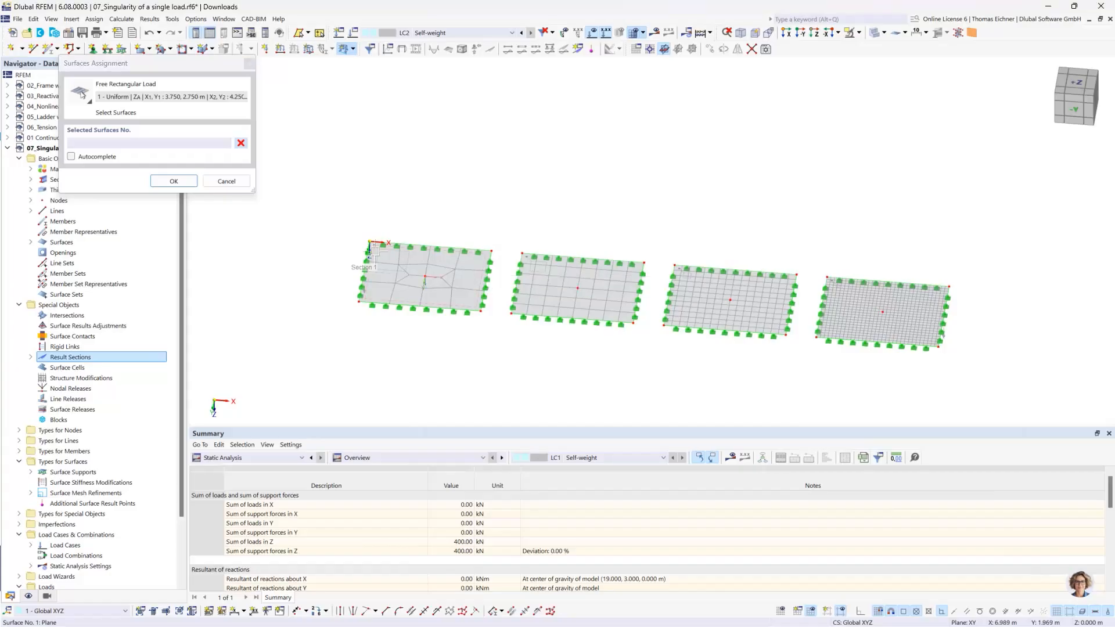
pyautogui.click(181, 180)
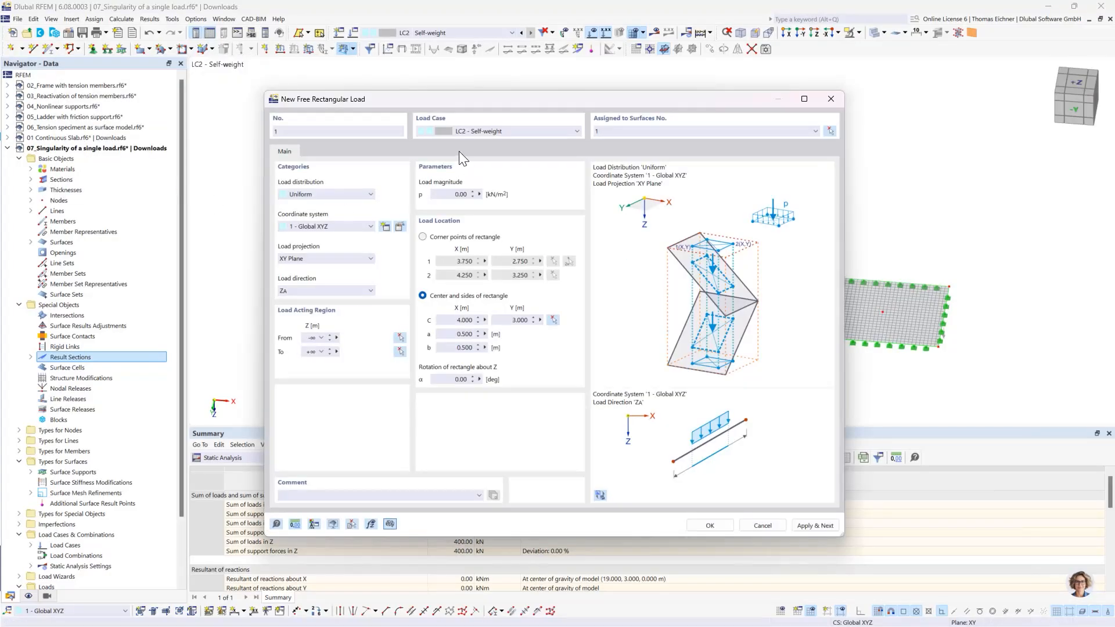
# Try to apply the rectangular load without entering a load magnitude
pyautogui.moveTo(448, 103); pyautogui.dragTo(695, 107)
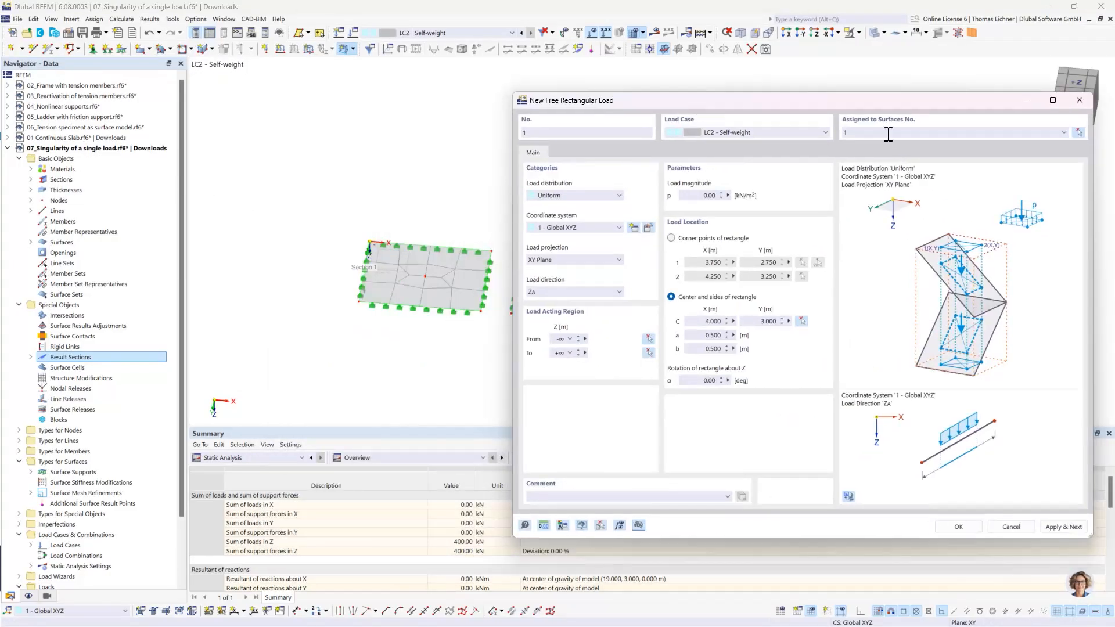
pyautogui.click(709, 321)
pyautogui.moveTo(701, 337); pyautogui.dragTo(724, 352)
pyautogui.click(1053, 526)
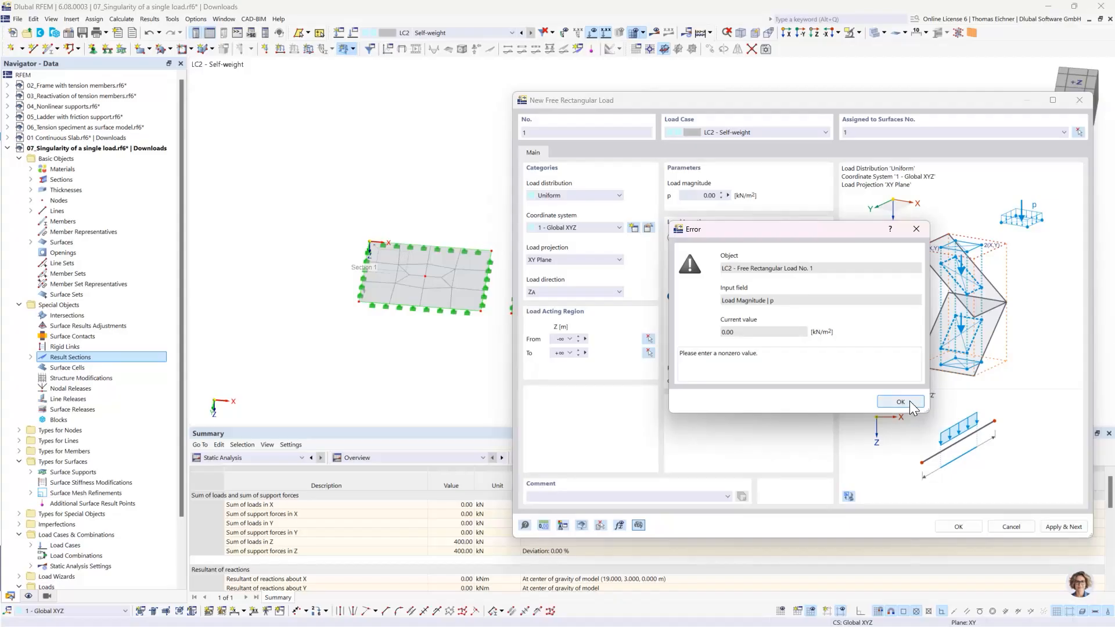
pyautogui.click(910, 401)
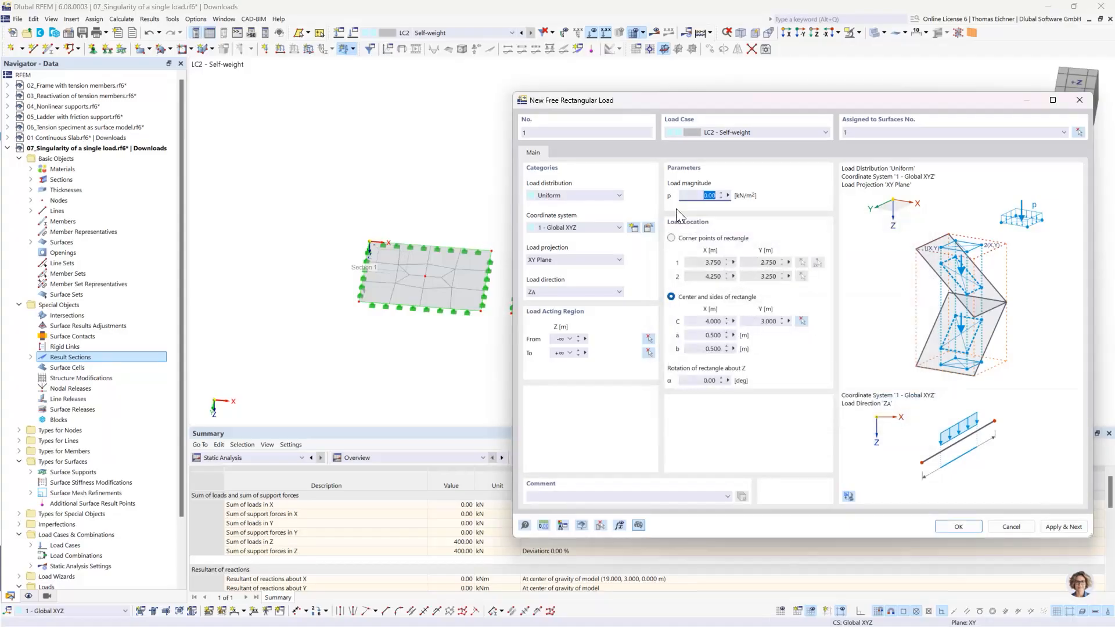
# Define the load magnitude with the formula 100kN/(0.5m*0.5m) and apply the load on the first plate
pyautogui.click(689, 195)
pyautogui.moveTo(695, 194); pyautogui.dragTo(798, 195)
pyautogui.click(727, 195)
pyautogui.click(761, 200)
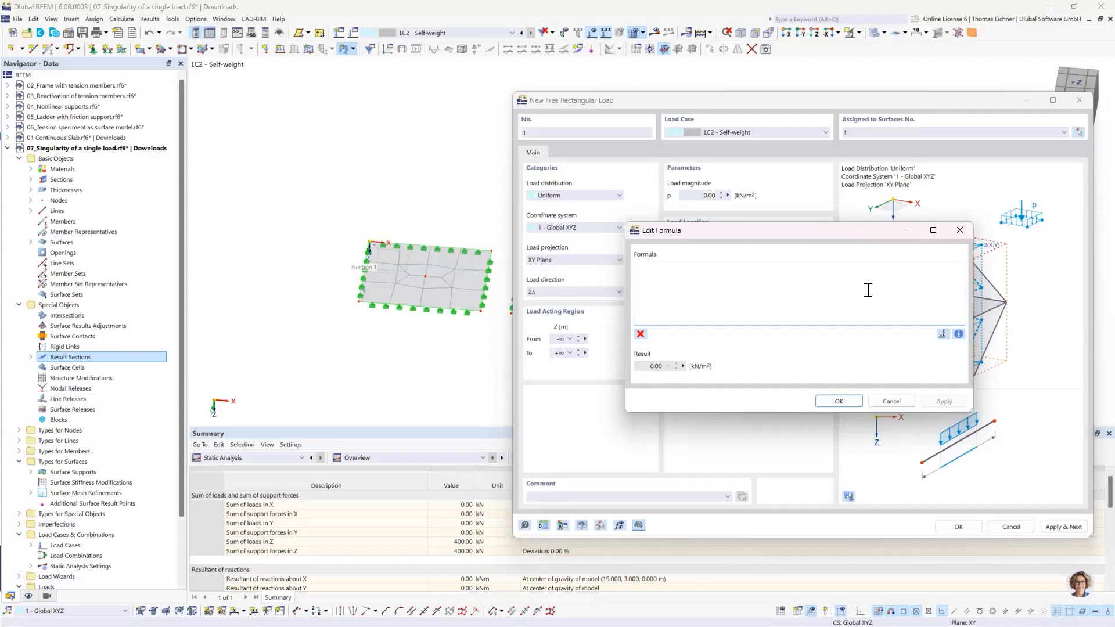
pyautogui.write('100kN/(0.5m*0.5')
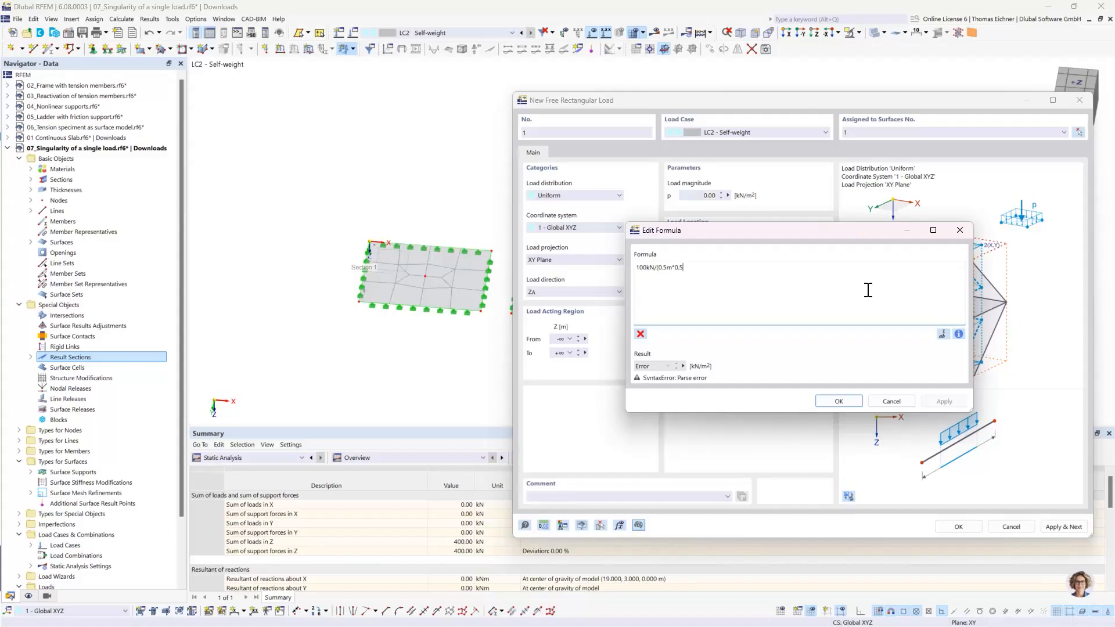
pyautogui.write('m)')
pyautogui.click(842, 403)
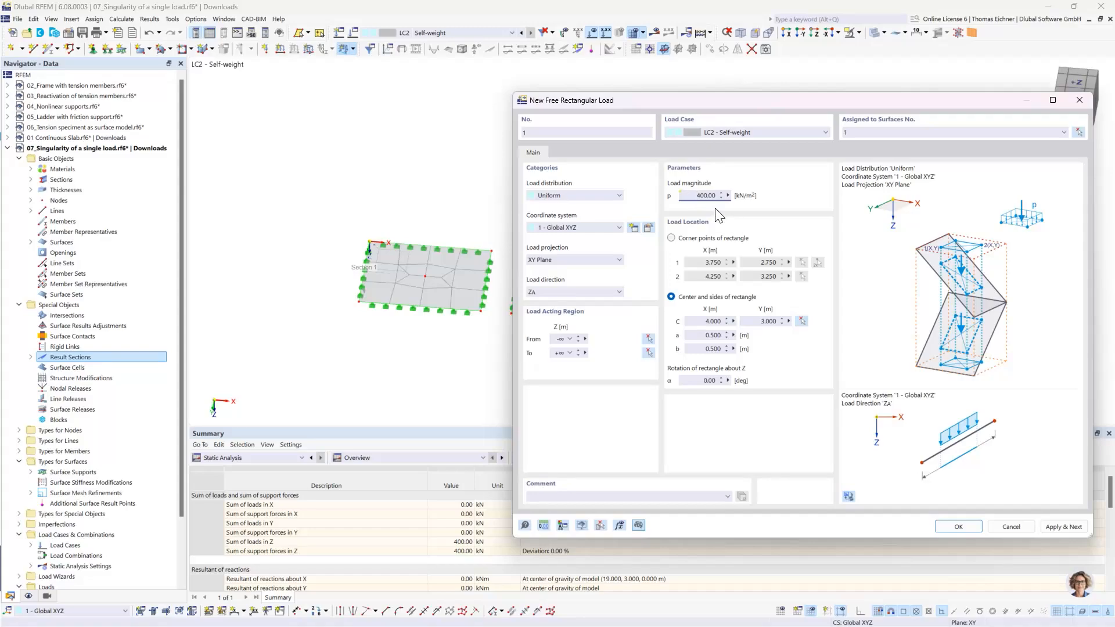
pyautogui.click(1063, 526)
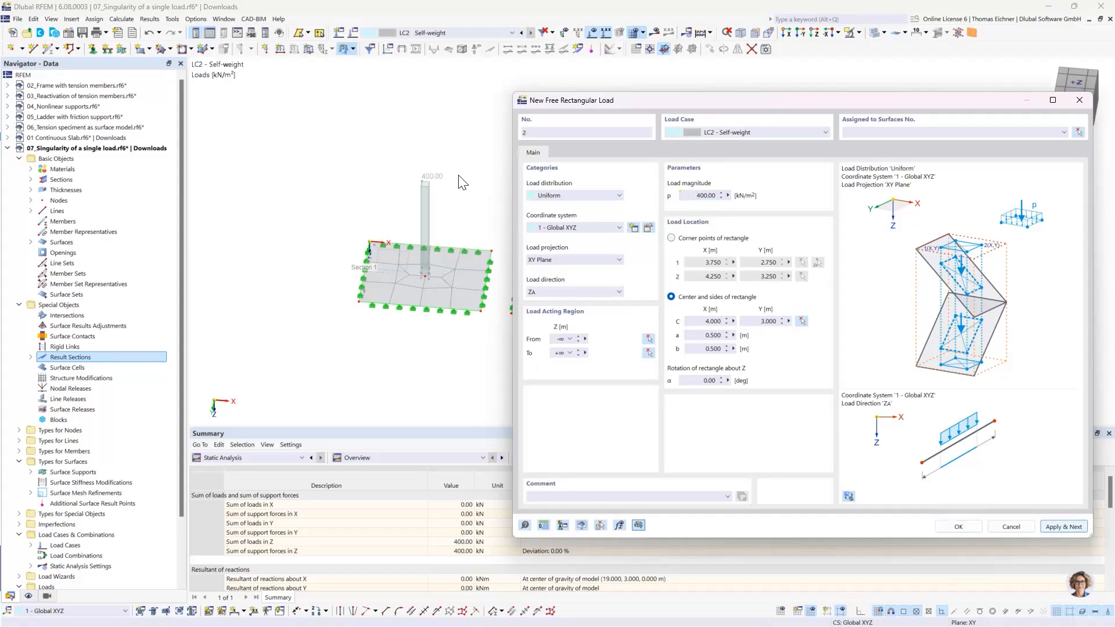
# Create the second rectangular load centered on the second plate's middle node (X 14, Y 3 m) and assign it to surface 2
pyautogui.moveTo(664, 106); pyautogui.dragTo(135, 90)
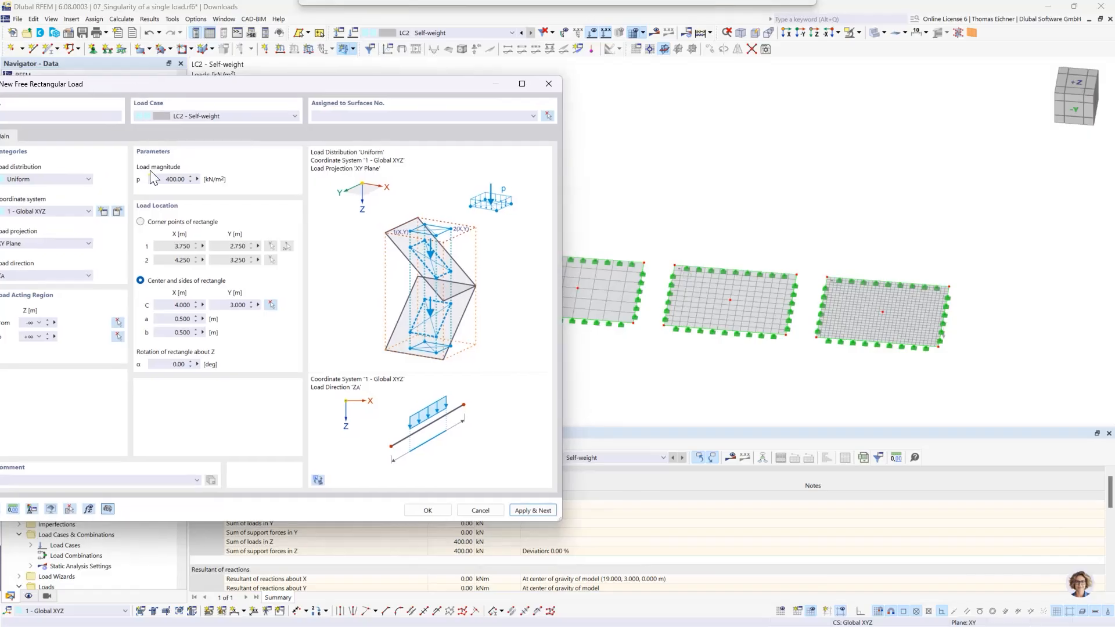
pyautogui.click(271, 305)
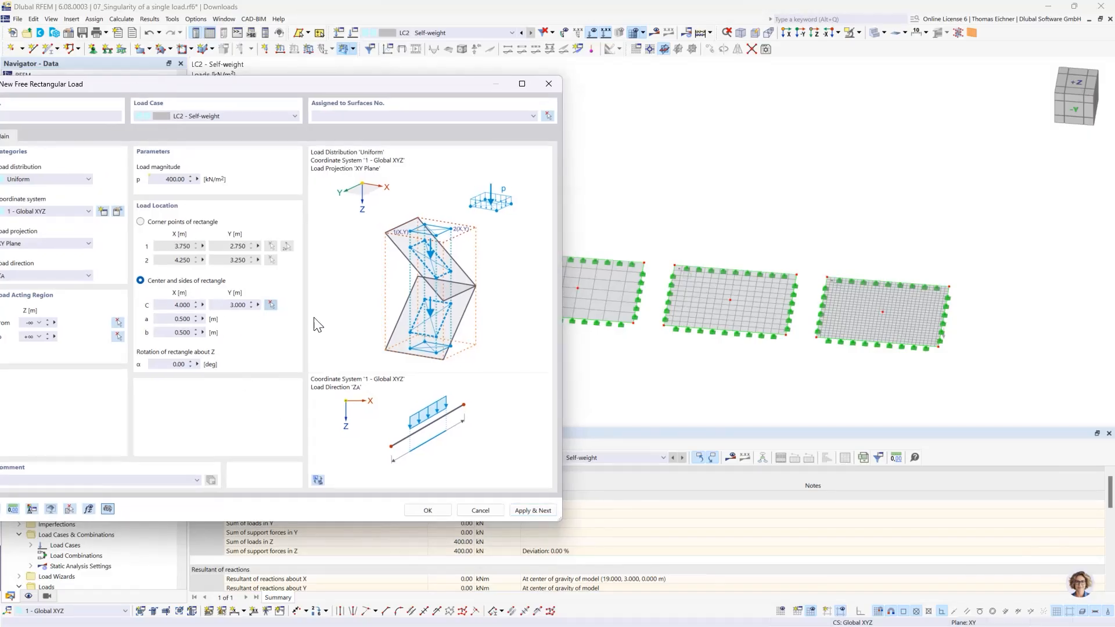
pyautogui.click(566, 290)
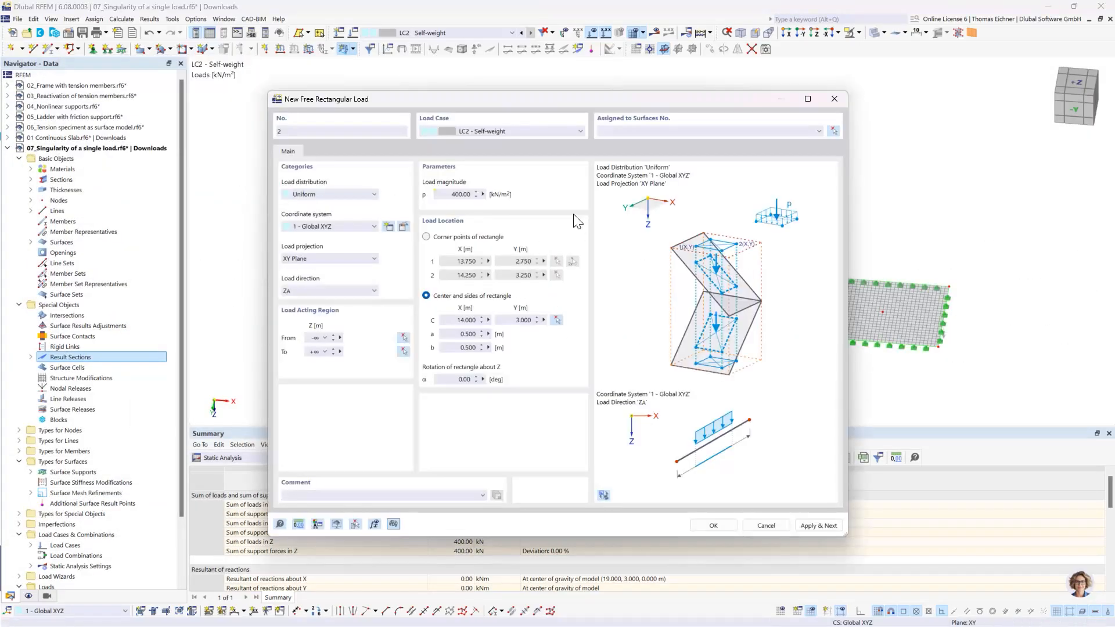
pyautogui.click(837, 131)
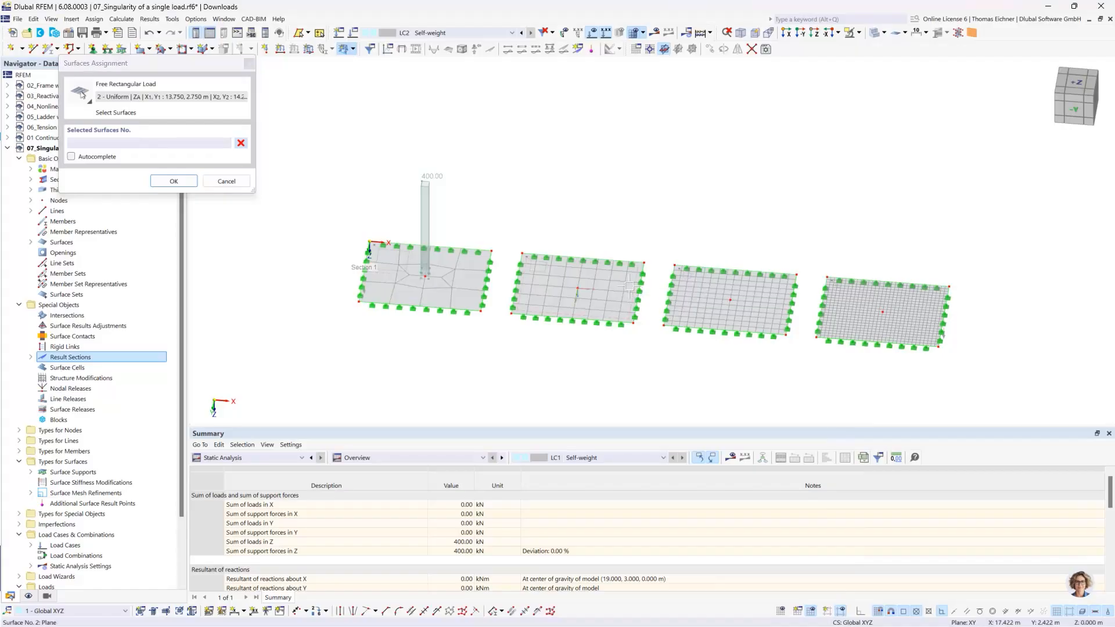
pyautogui.click(615, 285)
pyautogui.click(179, 178)
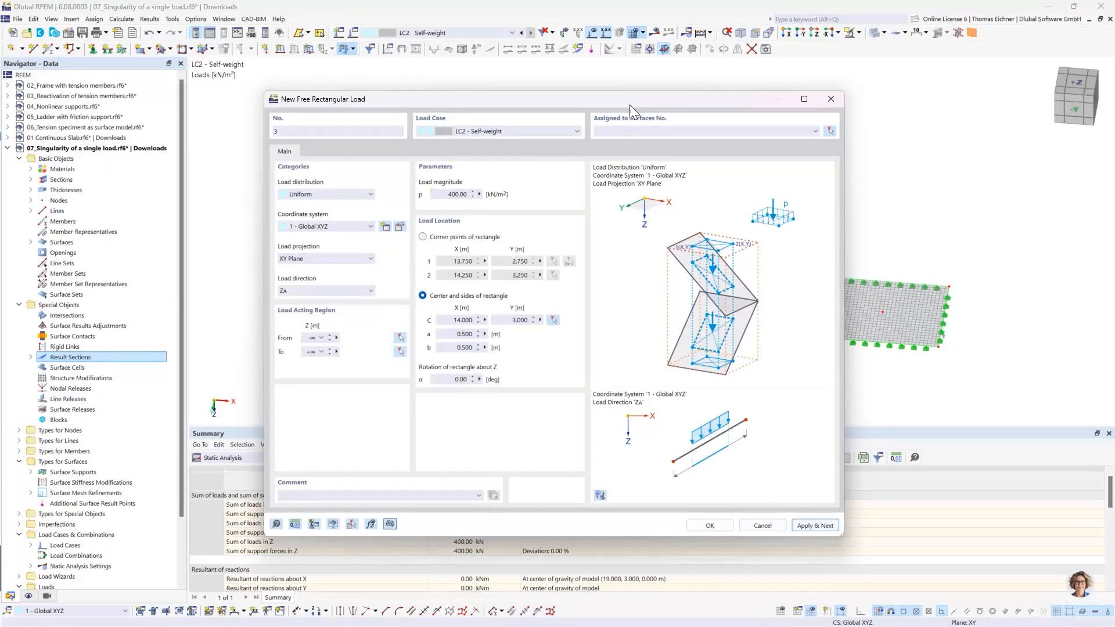
# Create the third rectangular load on surface 3, centered on that plate's middle node (X 24, Y 3 m)
pyautogui.moveTo(616, 102); pyautogui.dragTo(398, 273)
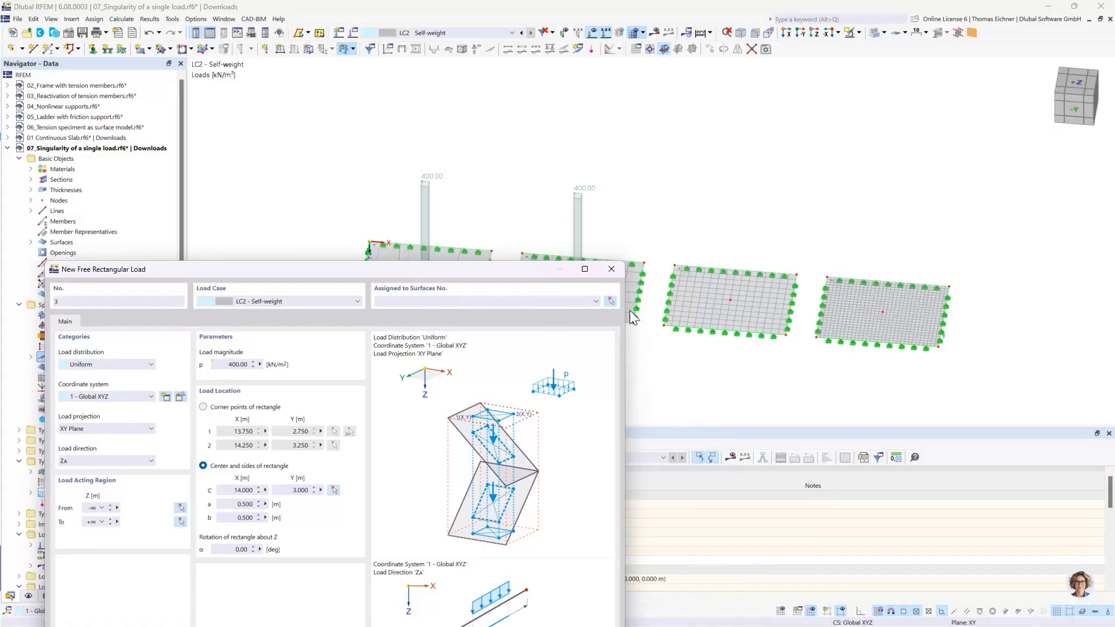
pyautogui.click(699, 295)
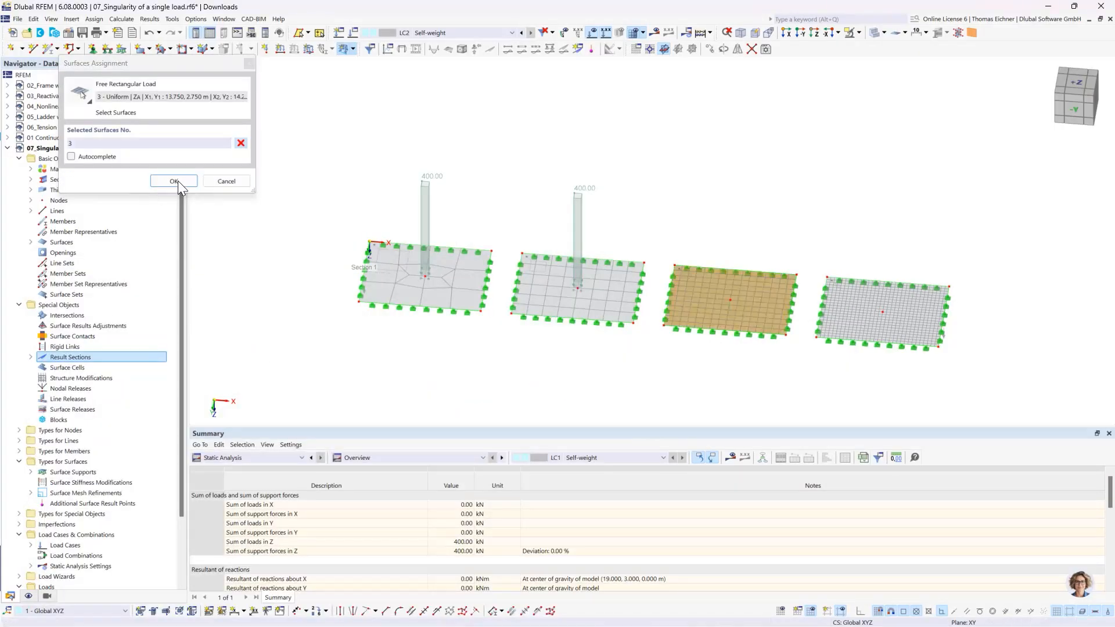
pyautogui.click(177, 180)
pyautogui.click(552, 320)
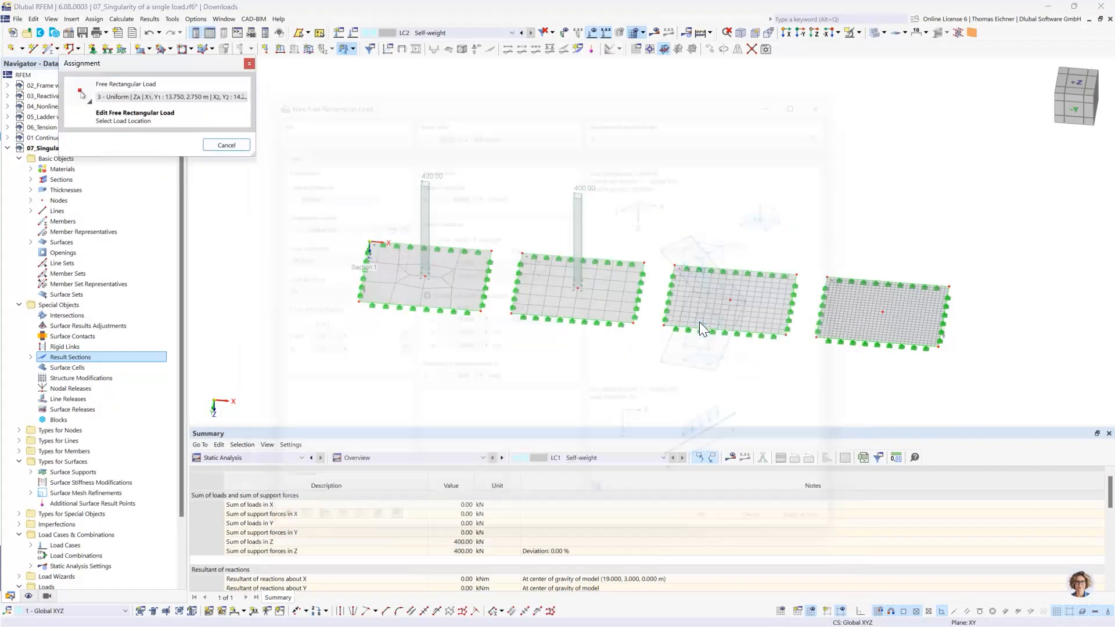
pyautogui.click(730, 301)
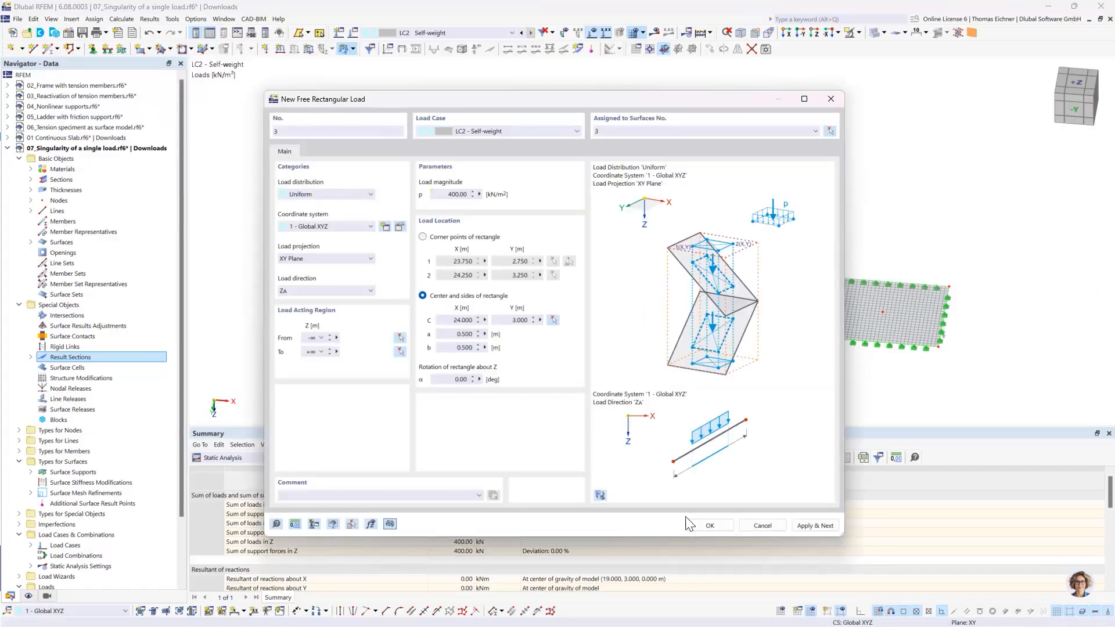
pyautogui.click(812, 525)
# Create the fourth rectangular load on surface 4, centered on that plate's middle node (X 34, Y 3 m)
pyautogui.click(830, 131)
pyautogui.click(841, 301)
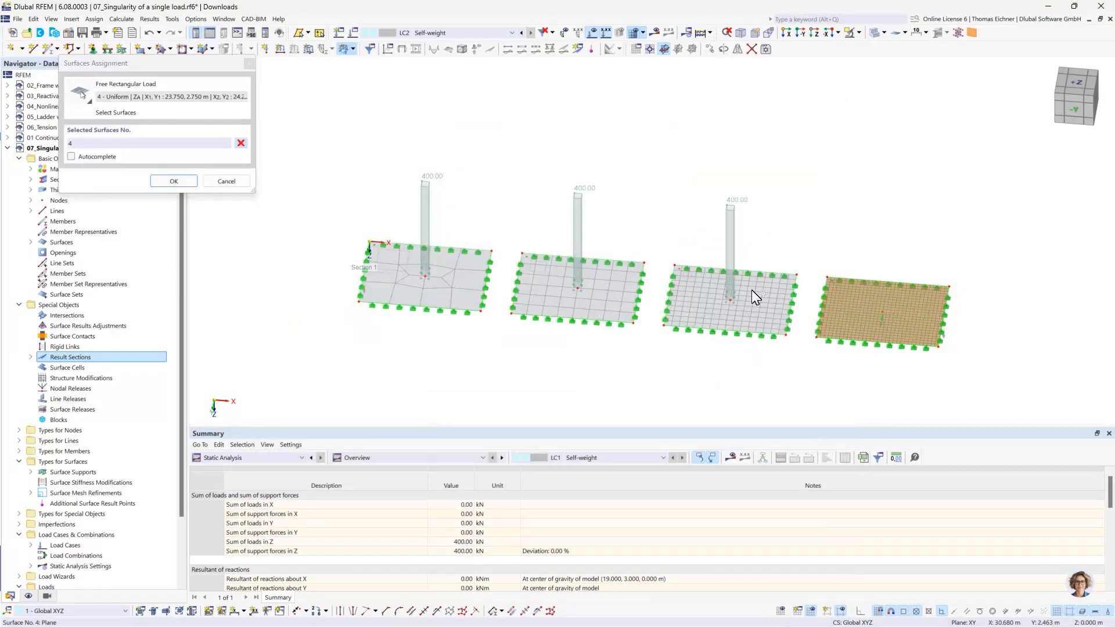
pyautogui.click(173, 179)
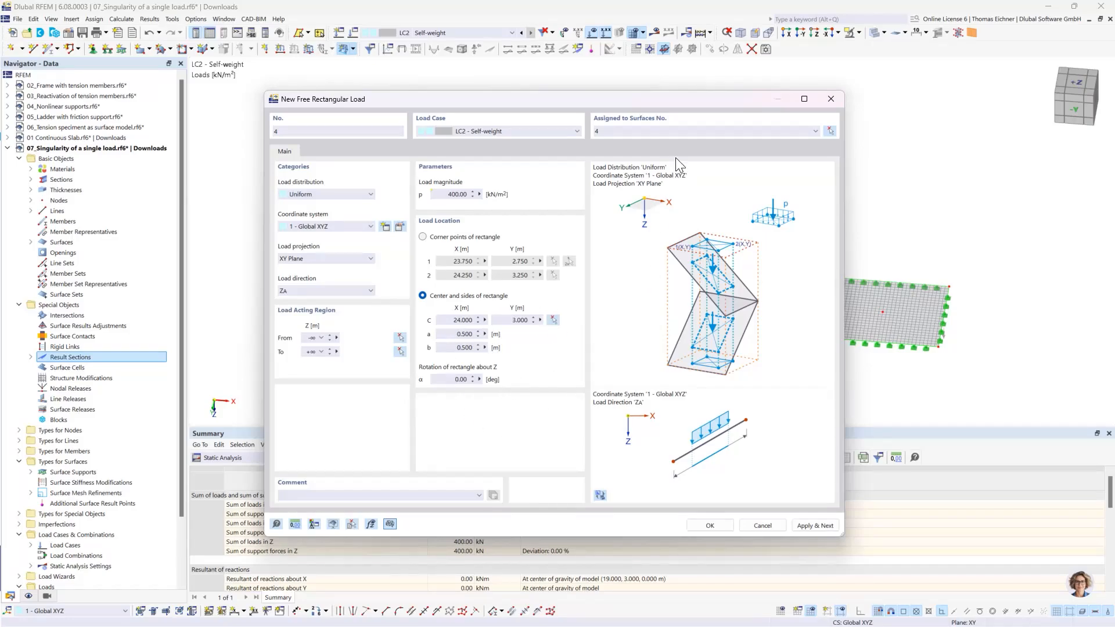
pyautogui.click(553, 320)
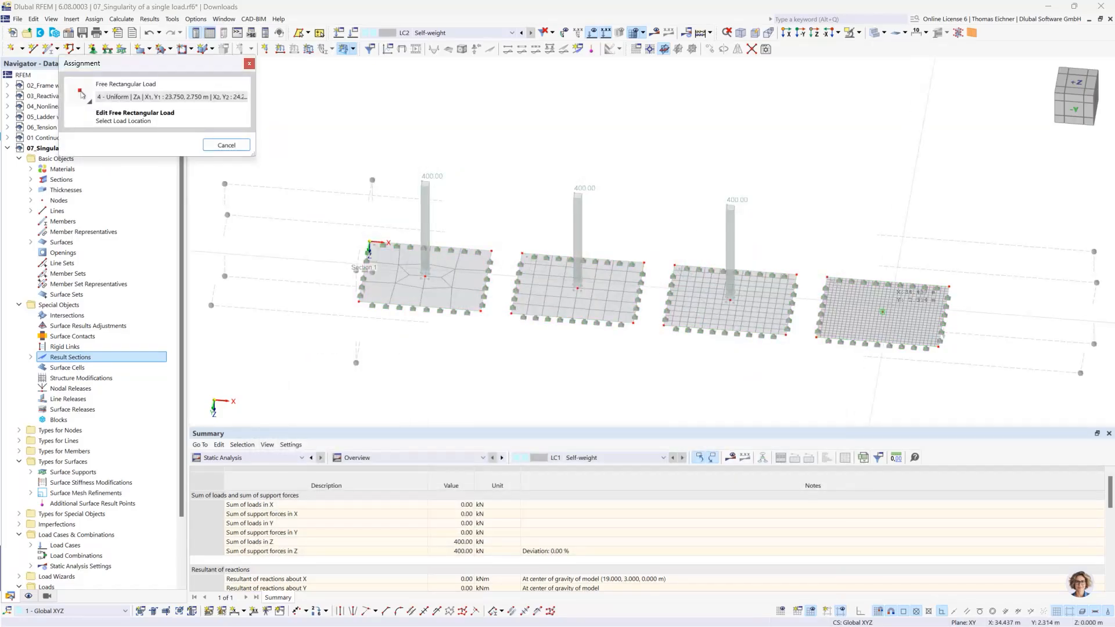
pyautogui.click(881, 311)
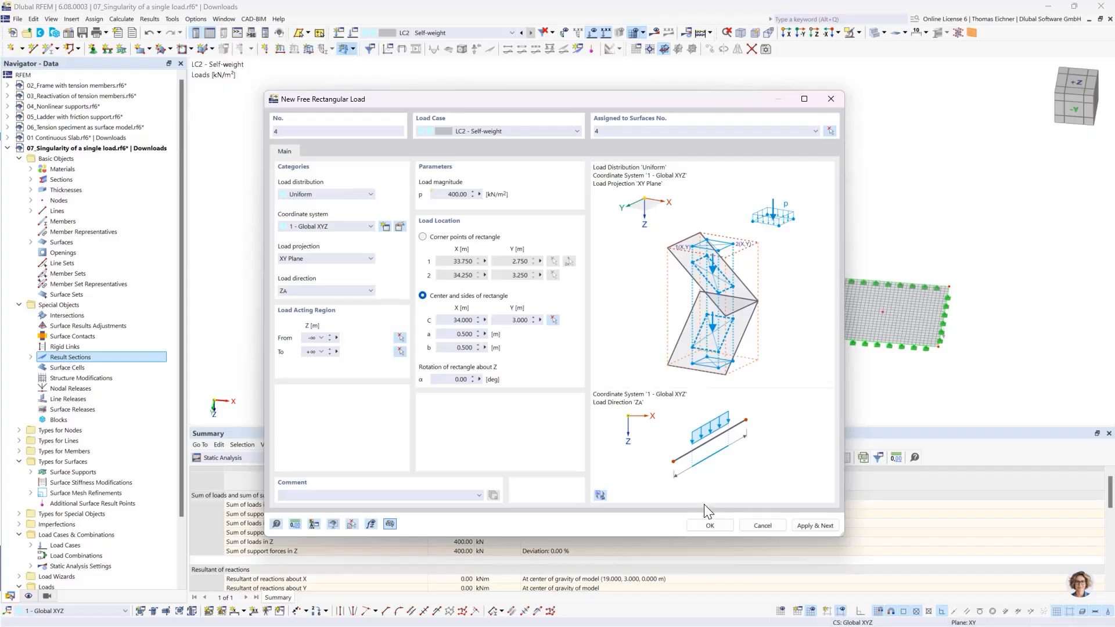
pyautogui.click(707, 522)
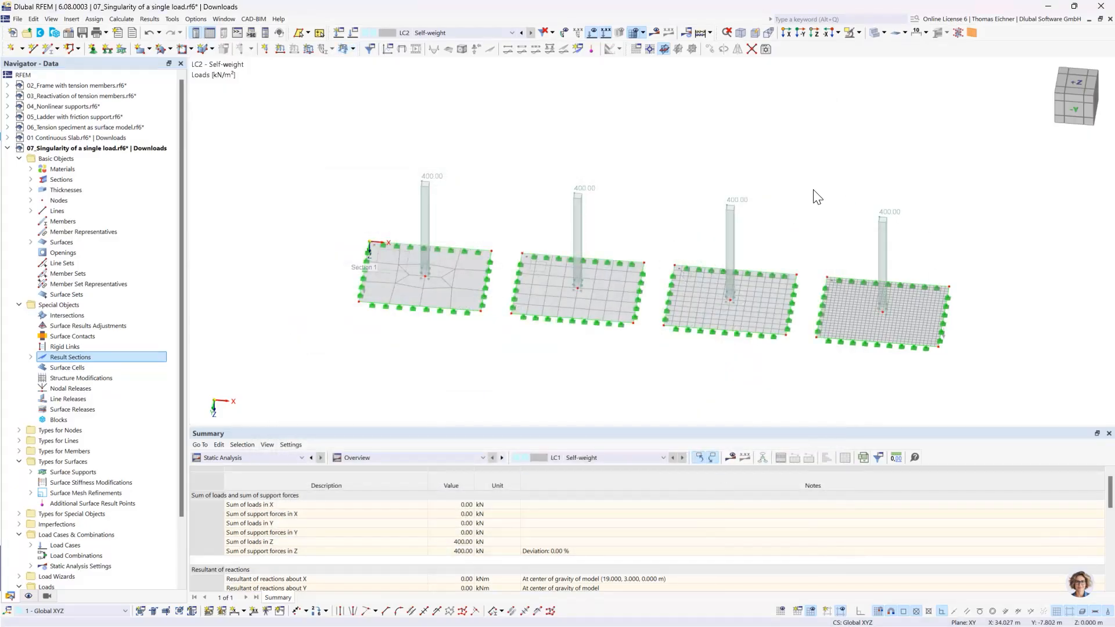
# Calculate LC2 and examine the mx moment distribution along the section of all four plates, looking in the reverse Y-direction
pyautogui.click(653, 33)
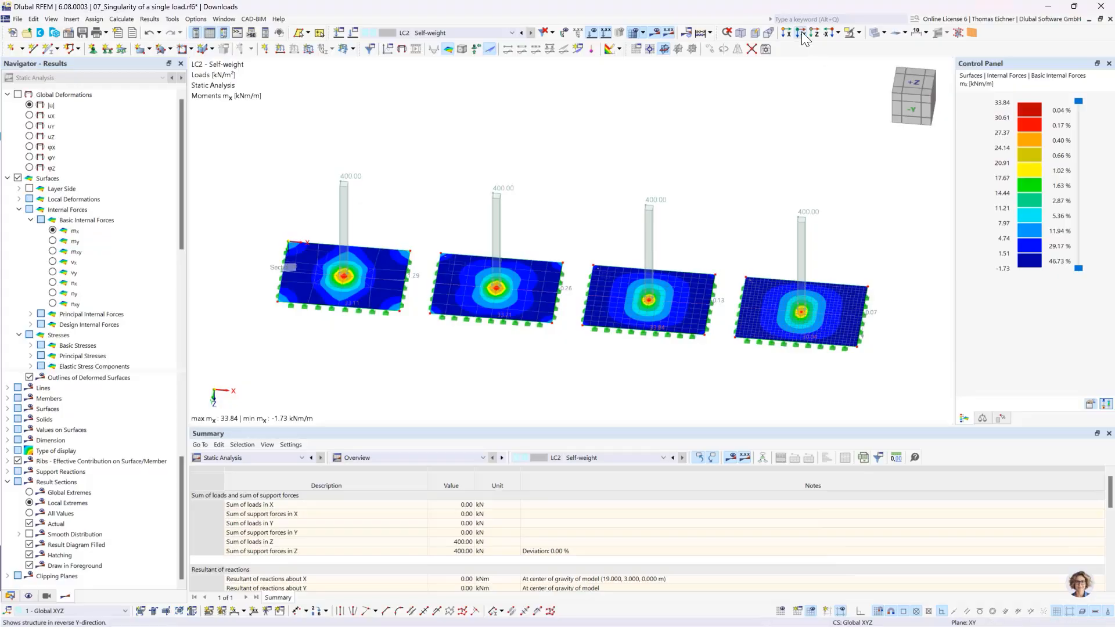
pyautogui.click(801, 34)
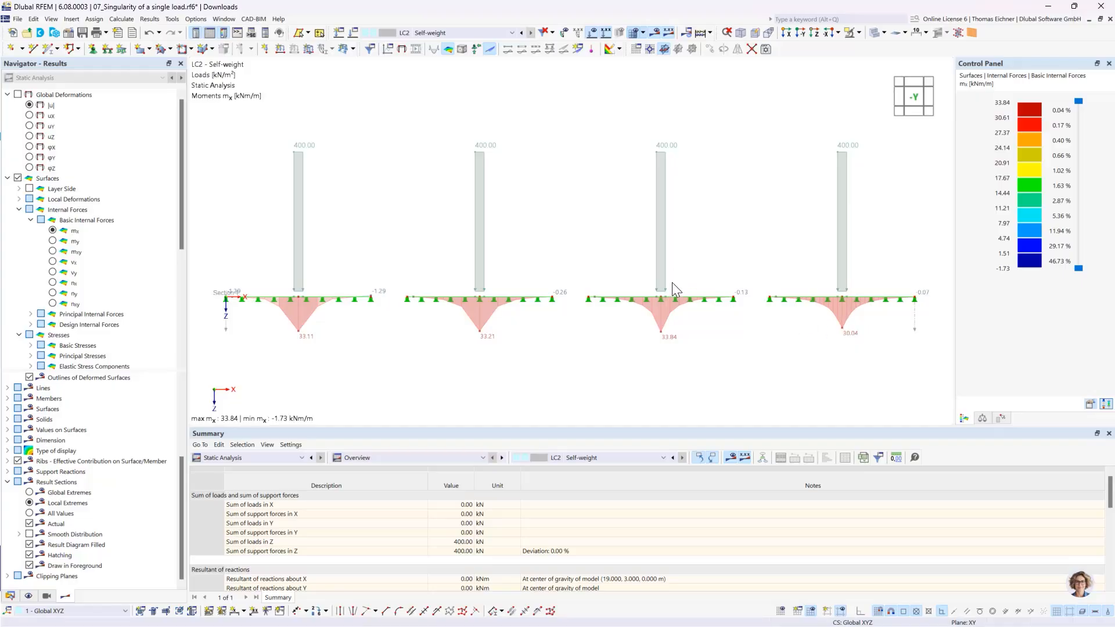
pyautogui.scroll(-3, 506, 243)
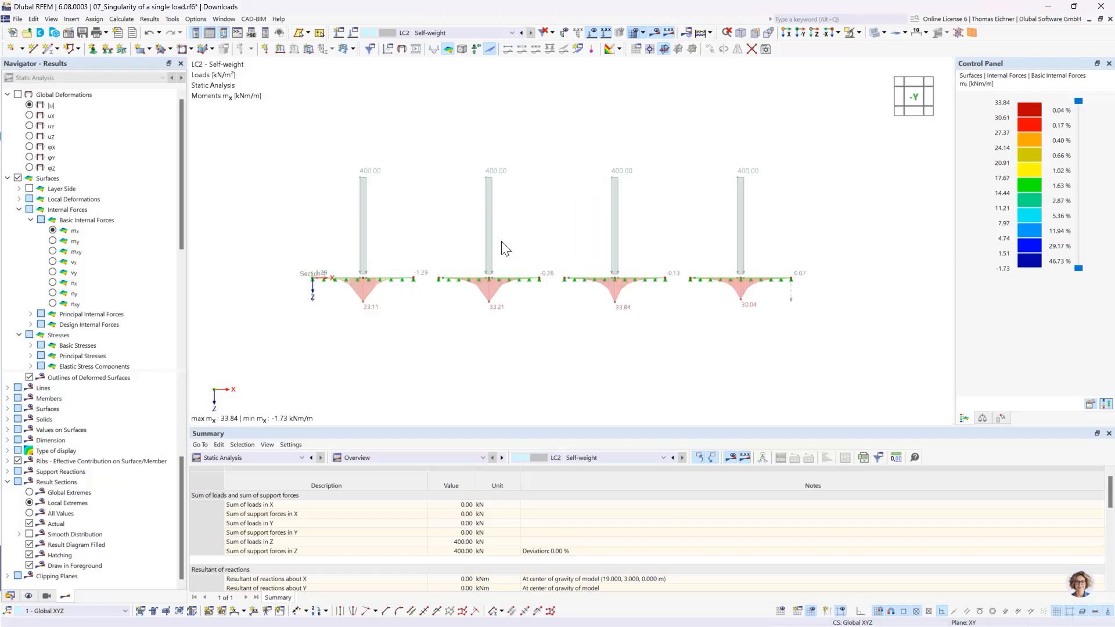
pyautogui.moveTo(546, 156); pyautogui.dragTo(562, 167, button='middle')
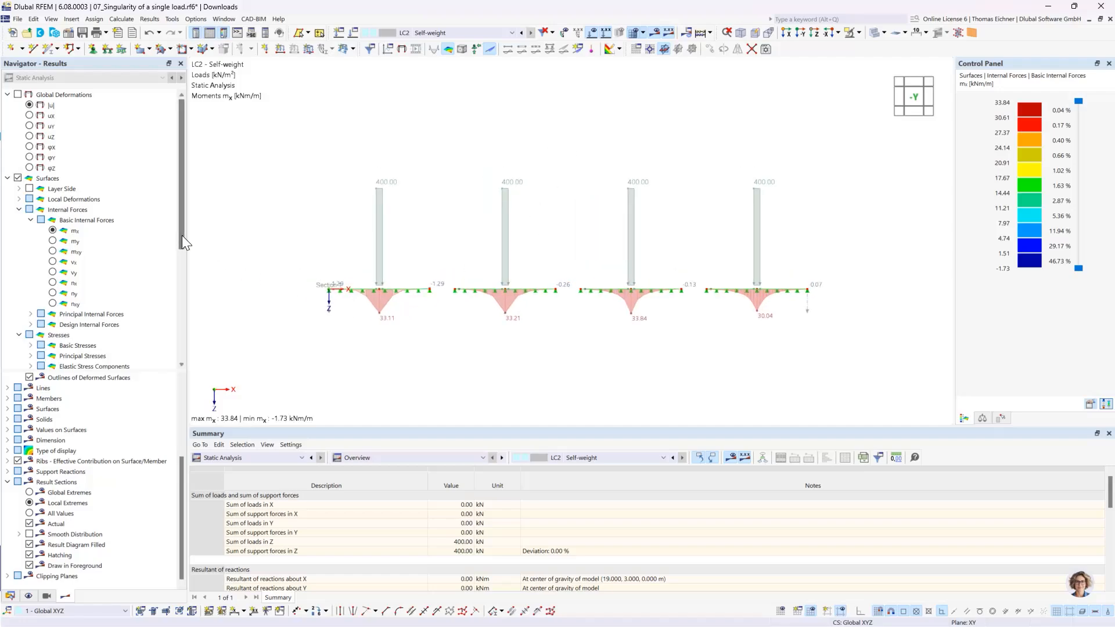
# Create a new model named 08_Nodal Support Singularity of type 2D | XY | Plate, with the combination wizard off
pyautogui.click(11, 596)
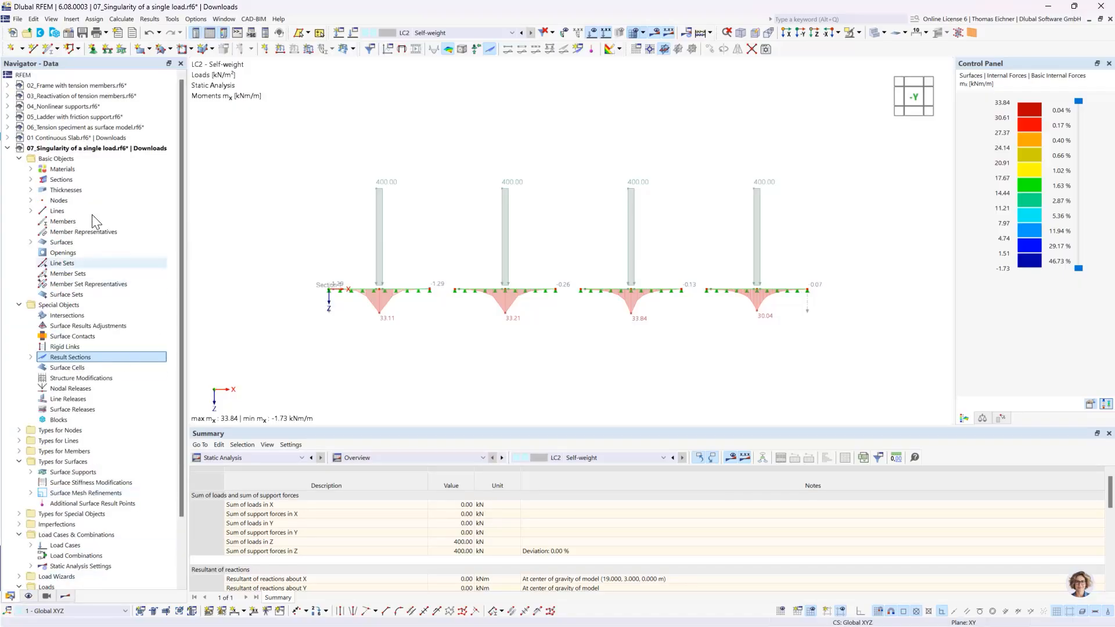
pyautogui.click(7, 148)
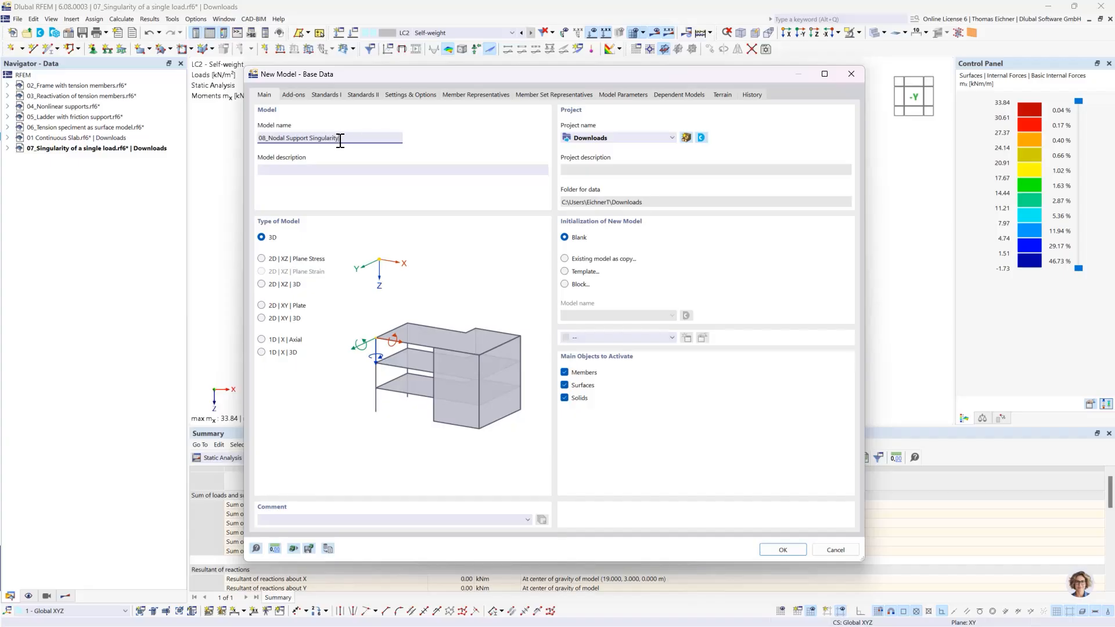
pyautogui.click(295, 94)
pyautogui.click(564, 138)
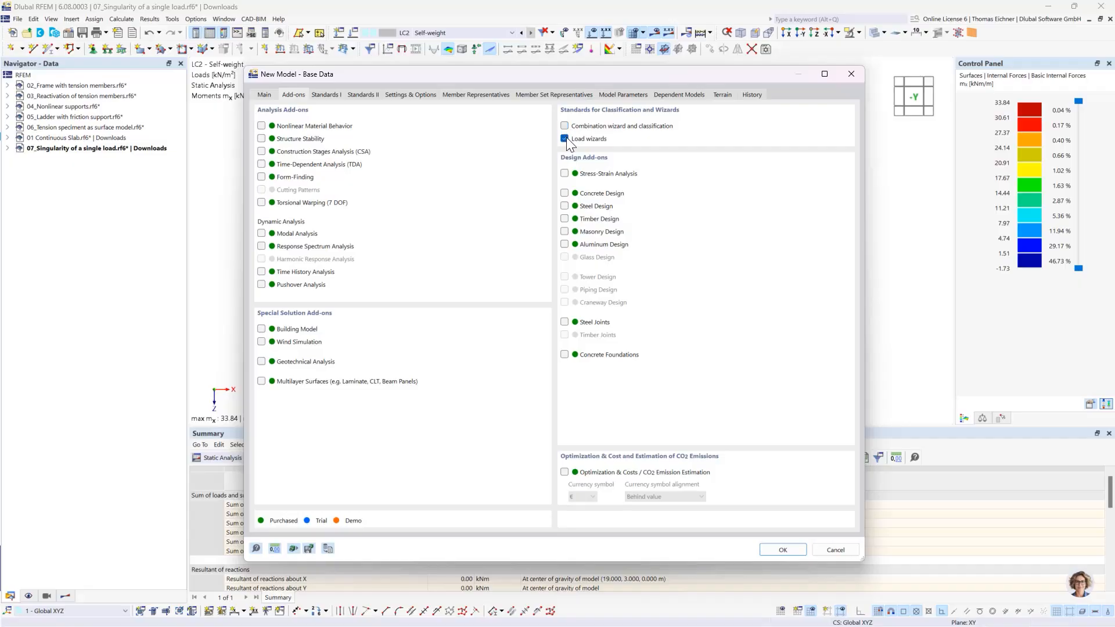
pyautogui.click(265, 95)
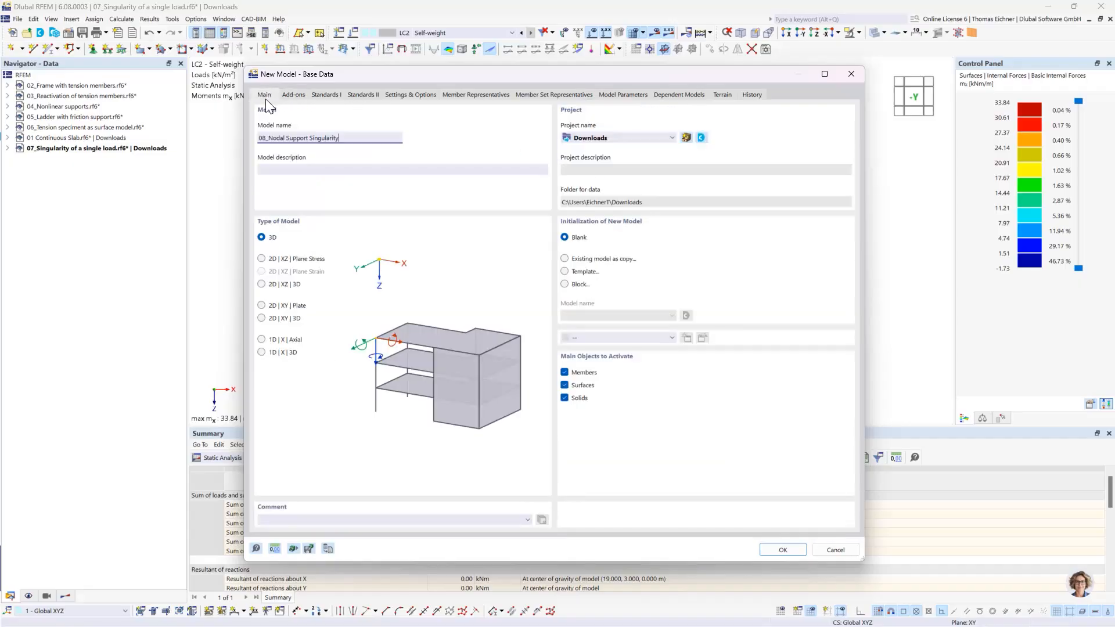
pyautogui.click(261, 284)
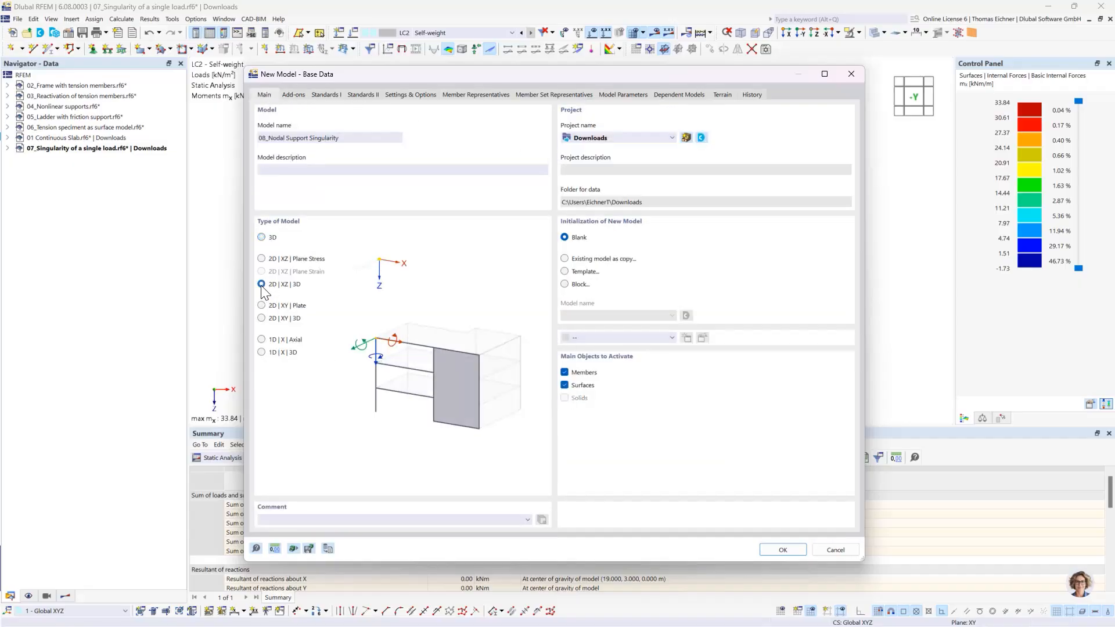
pyautogui.click(285, 306)
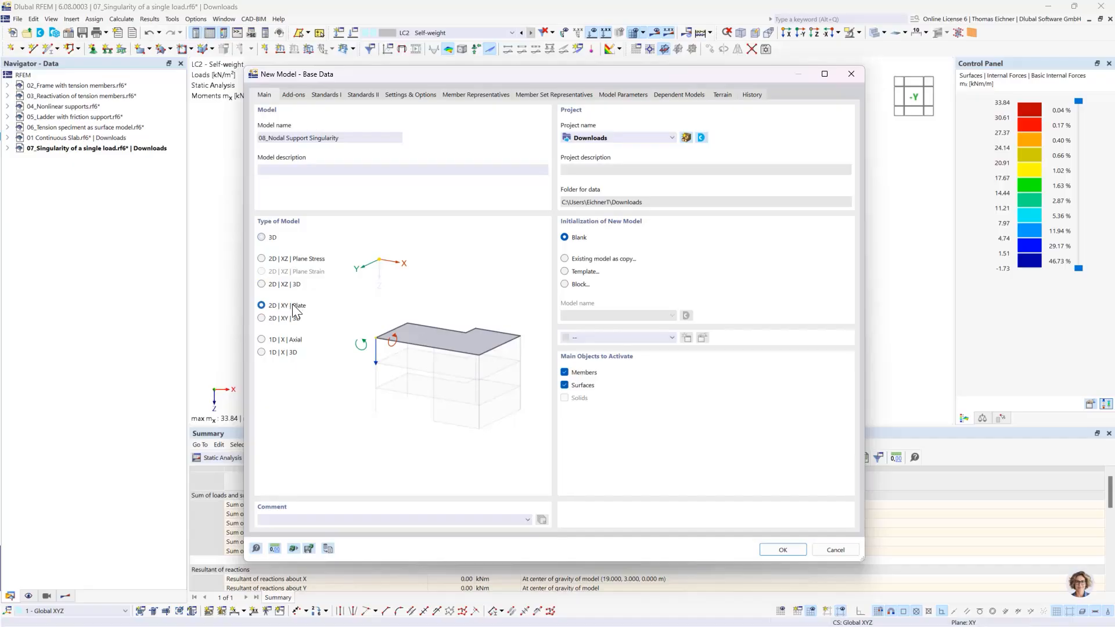
pyautogui.click(784, 554)
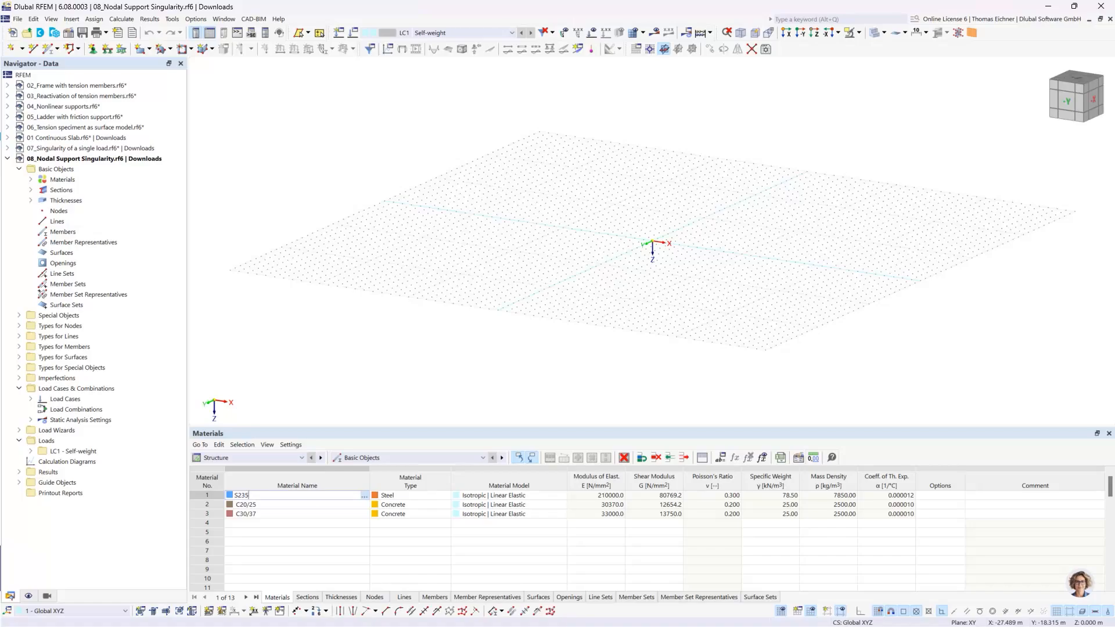
# Start a rectangular surface in the Z-direction view and give it a new uniform thickness of 300 mm in C30/37
pyautogui.click(800, 32)
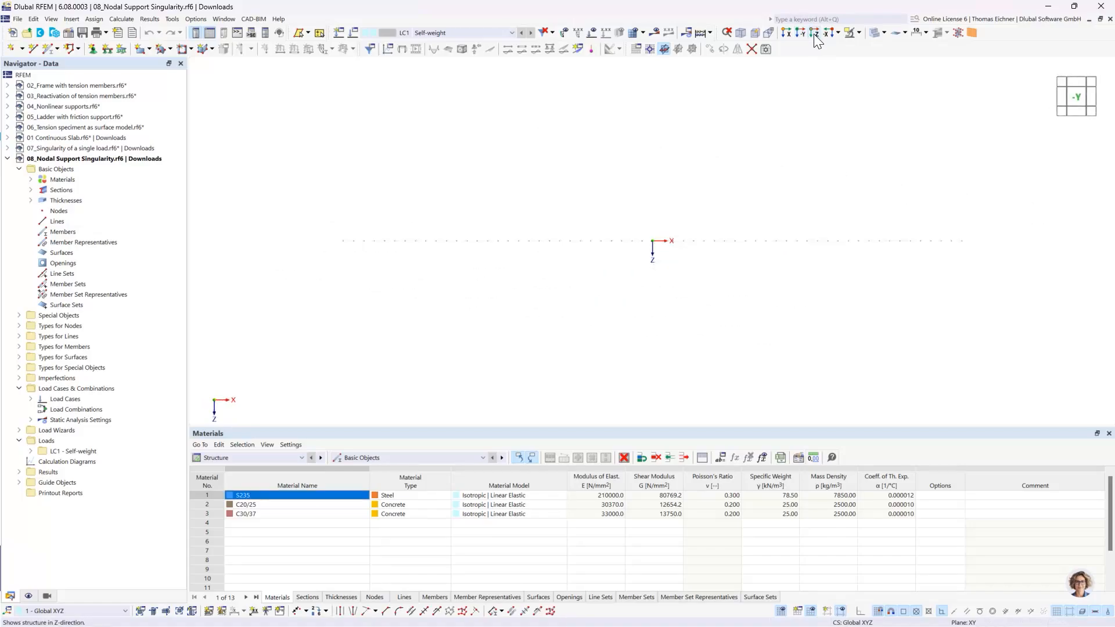
pyautogui.click(814, 32)
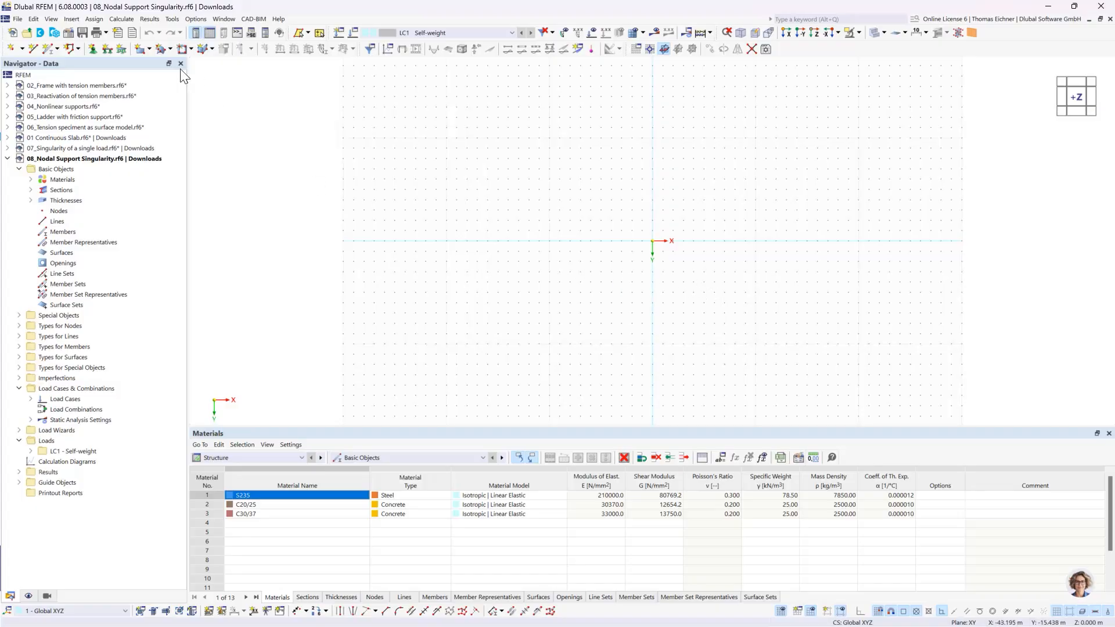
pyautogui.click(140, 48)
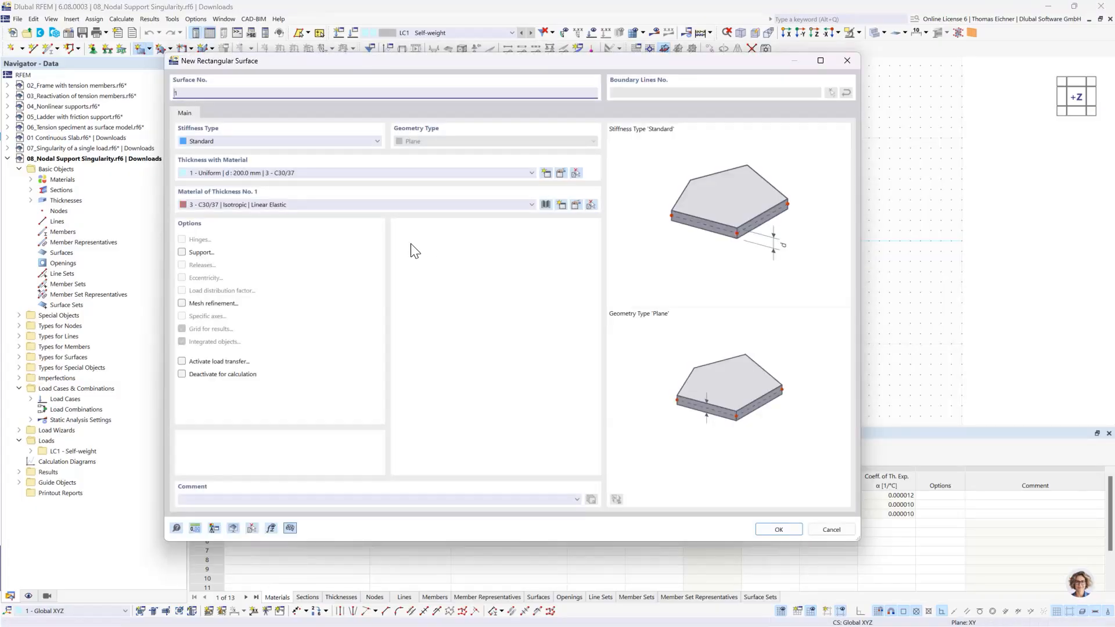
pyautogui.click(306, 177)
pyautogui.click(303, 173)
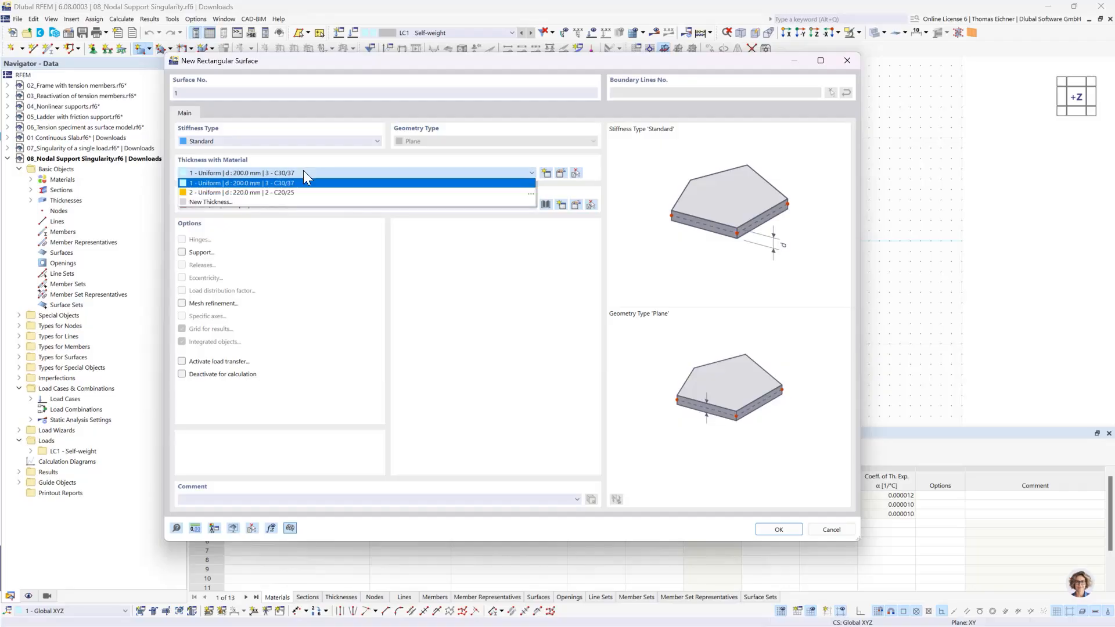
pyautogui.click(256, 202)
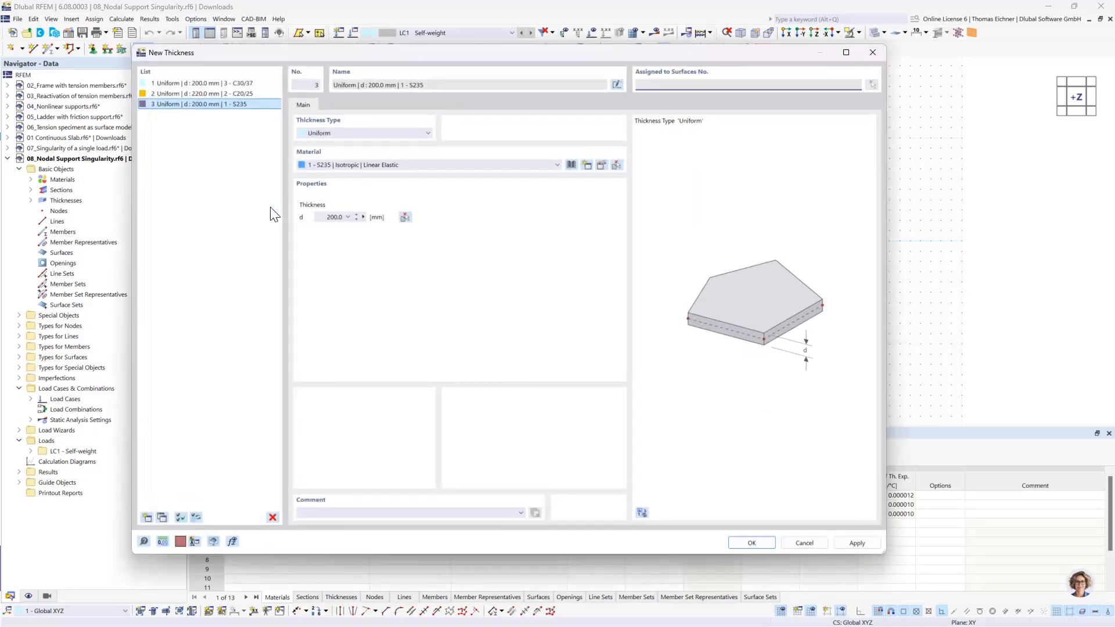
pyautogui.click(331, 217)
pyautogui.click(740, 542)
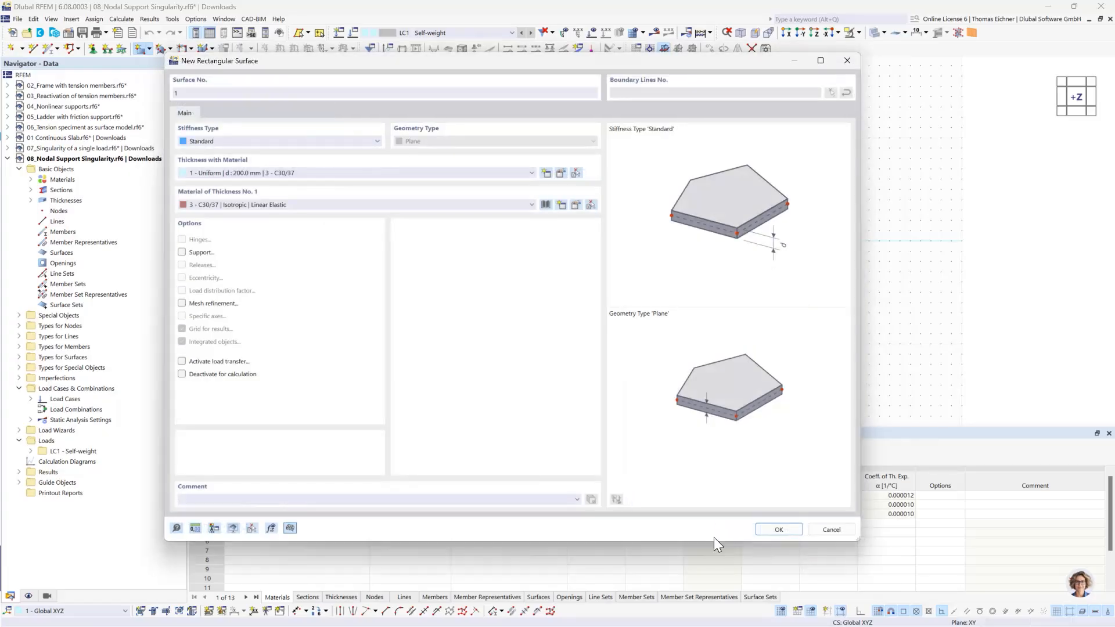
pyautogui.click(286, 197)
pyautogui.click(259, 233)
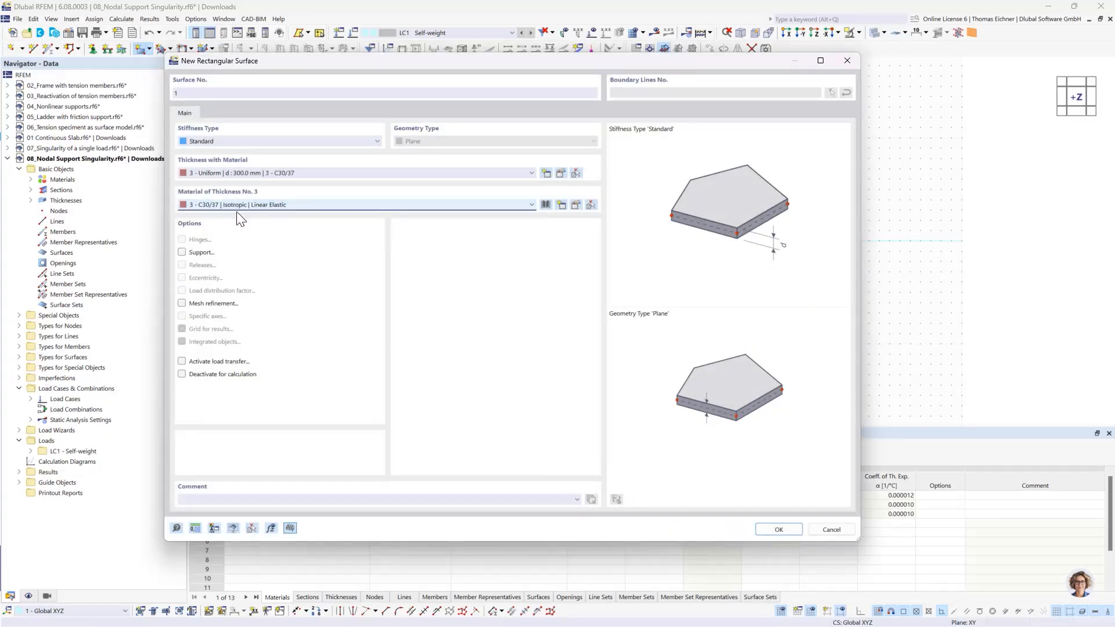
# Draw the rectangular plate from the coordinate origin, about 8 m long in X and 4 m wide in Y
pyautogui.click(779, 529)
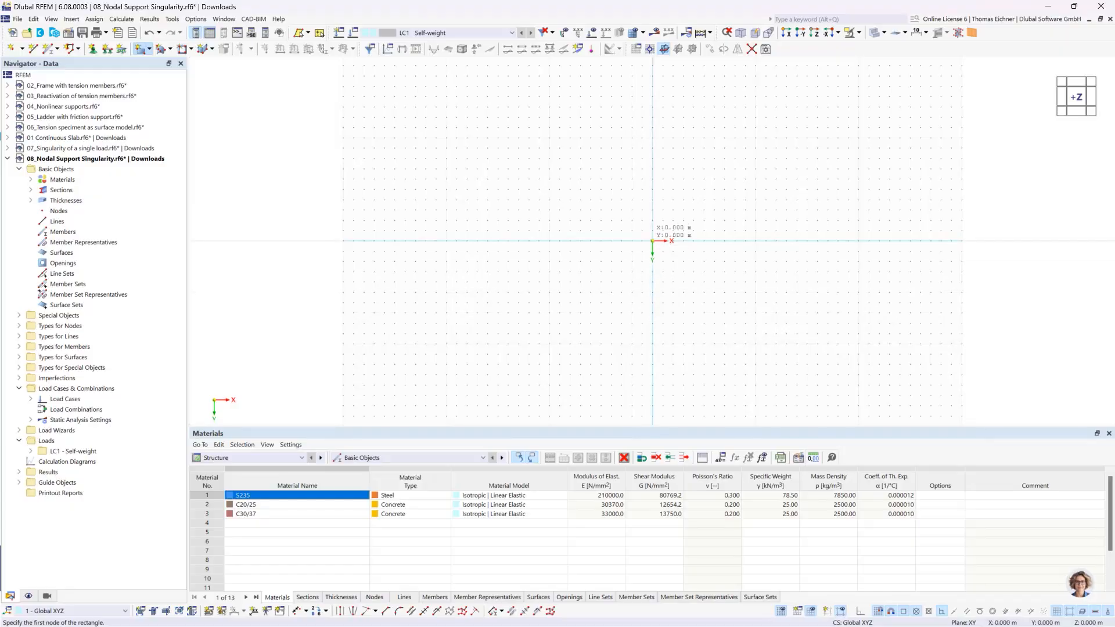
pyautogui.click(652, 241)
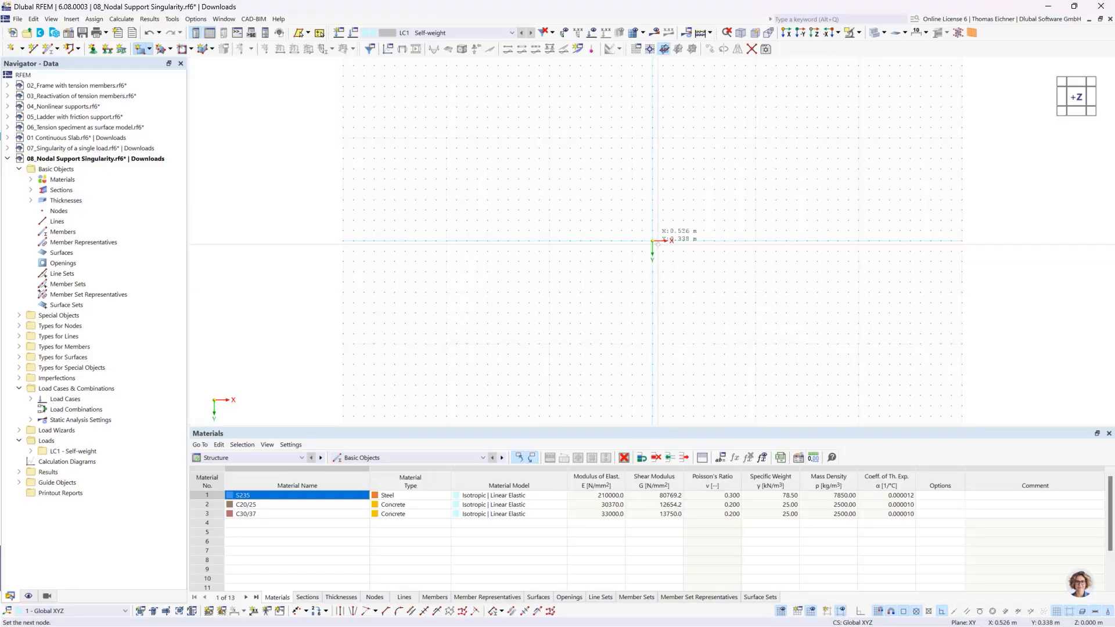
pyautogui.click(734, 282)
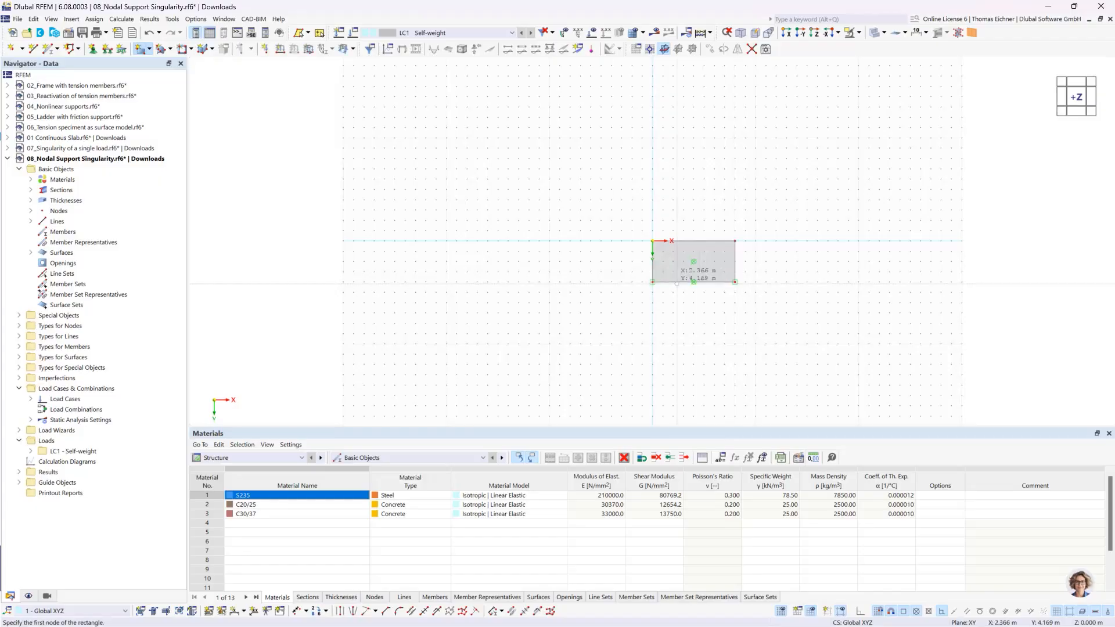
# Place a single node inside the plate at about X 2, Y 2 m
pyautogui.click(12, 48)
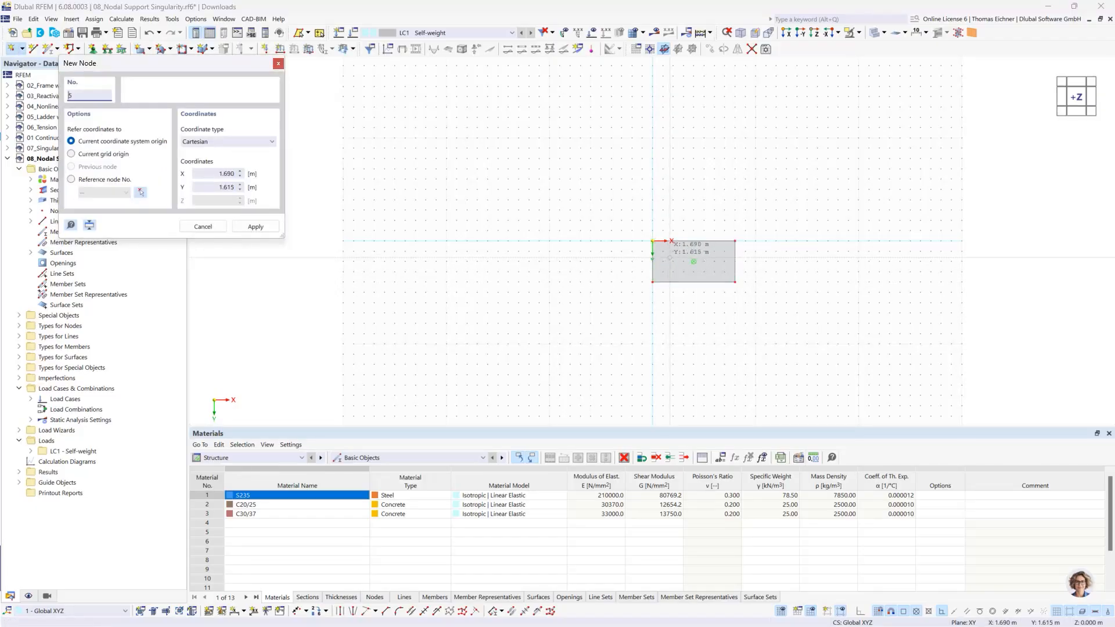
pyautogui.click(632, 271)
pyautogui.press('Escape')
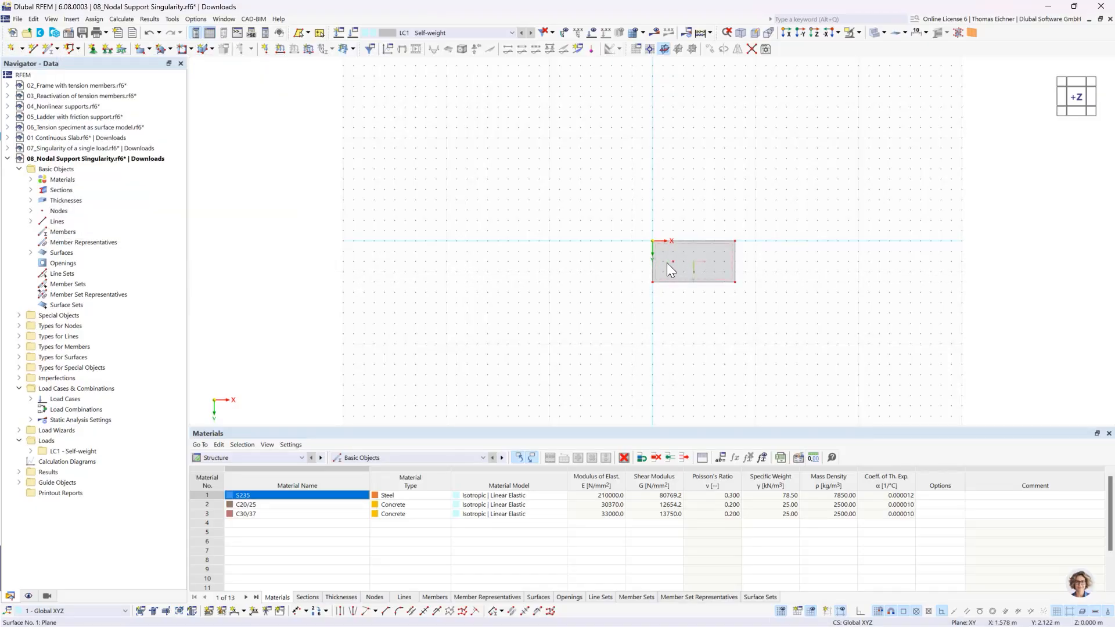
# Assign the hinged line support to the plate's short edge away from the origin and the hinged nodal support to the interior node
pyautogui.click(108, 49)
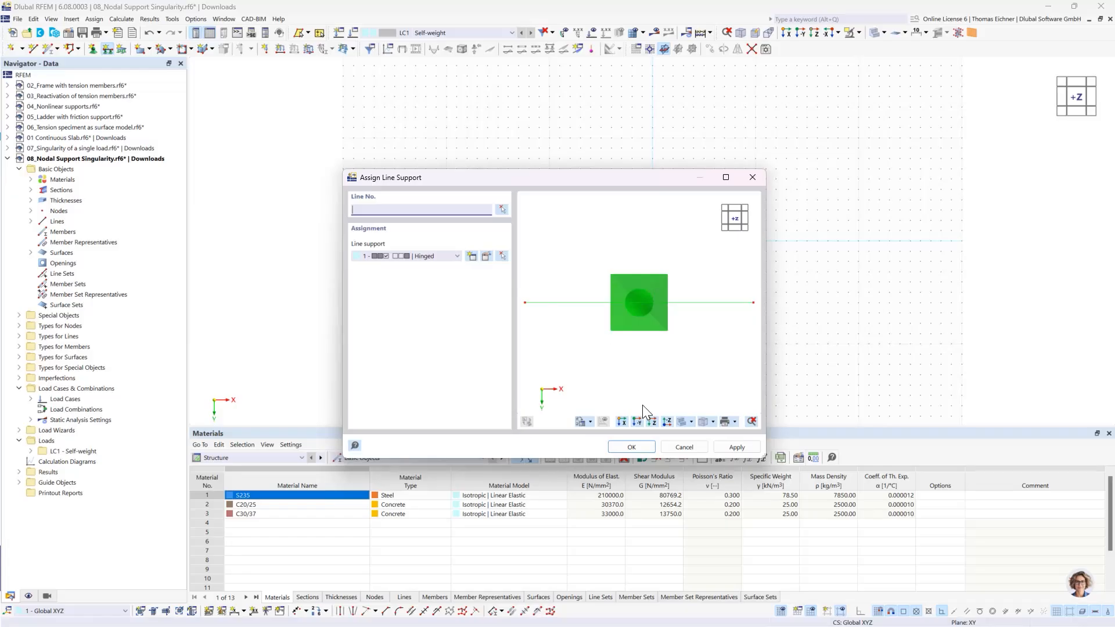
pyautogui.click(633, 447)
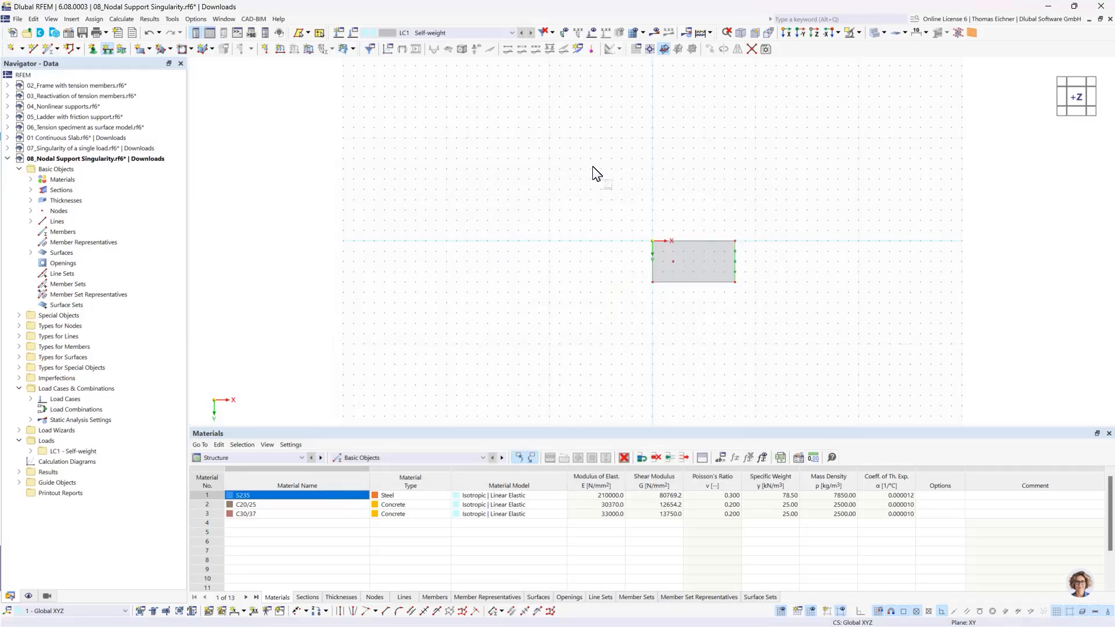
pyautogui.click(96, 53)
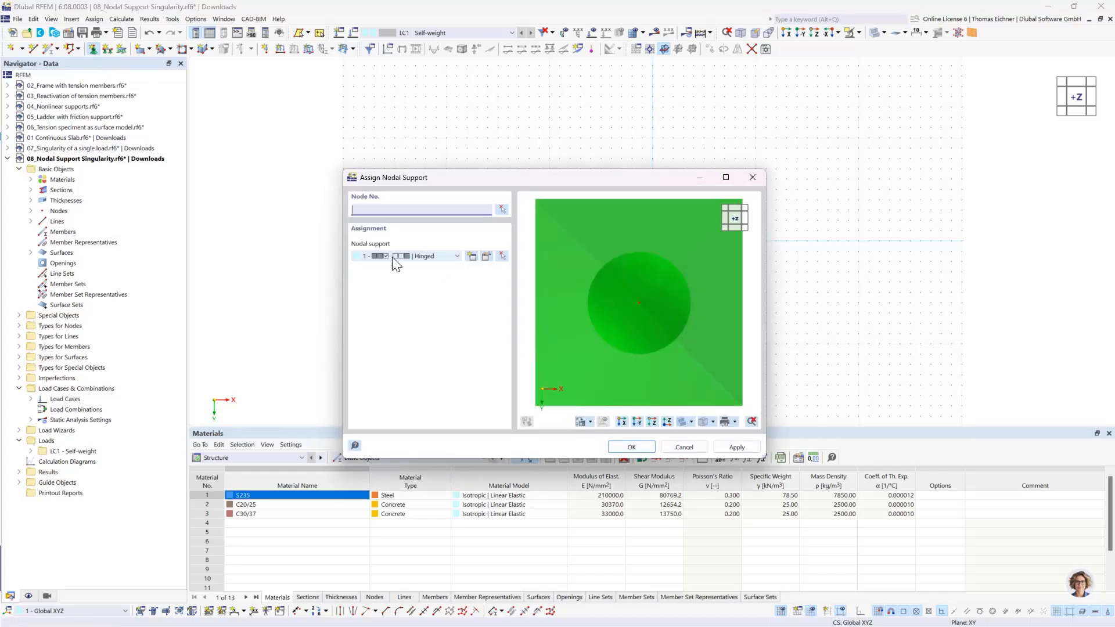
pyautogui.click(633, 448)
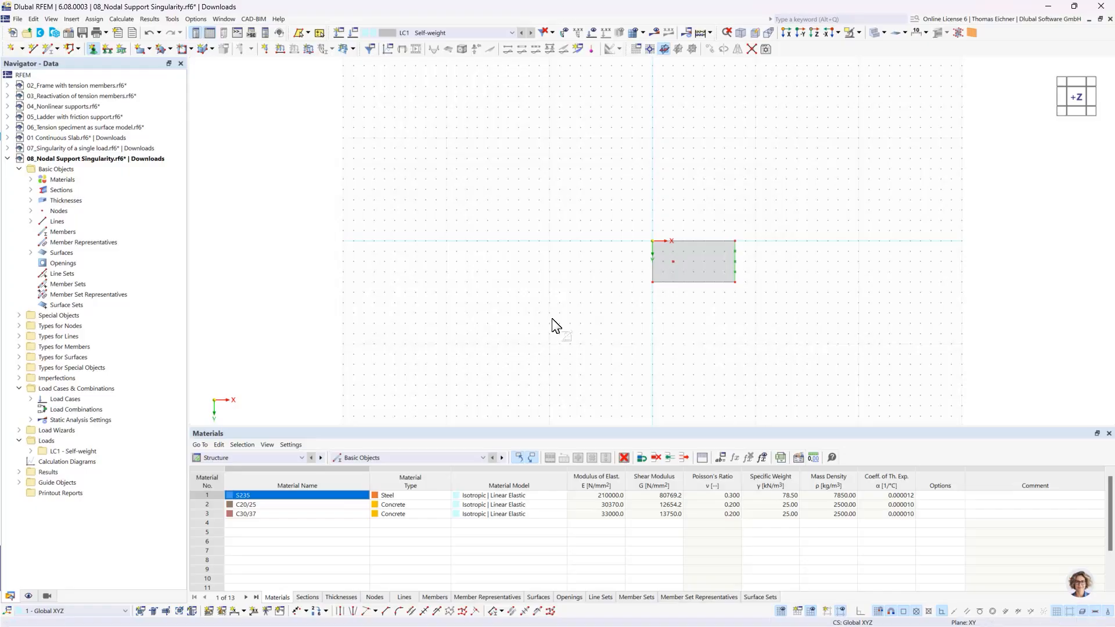
pyautogui.press('Escape')
# Enlarge the display size of the line support symbols and the nodal support symbol
pyautogui.scroll(8, 688, 255)
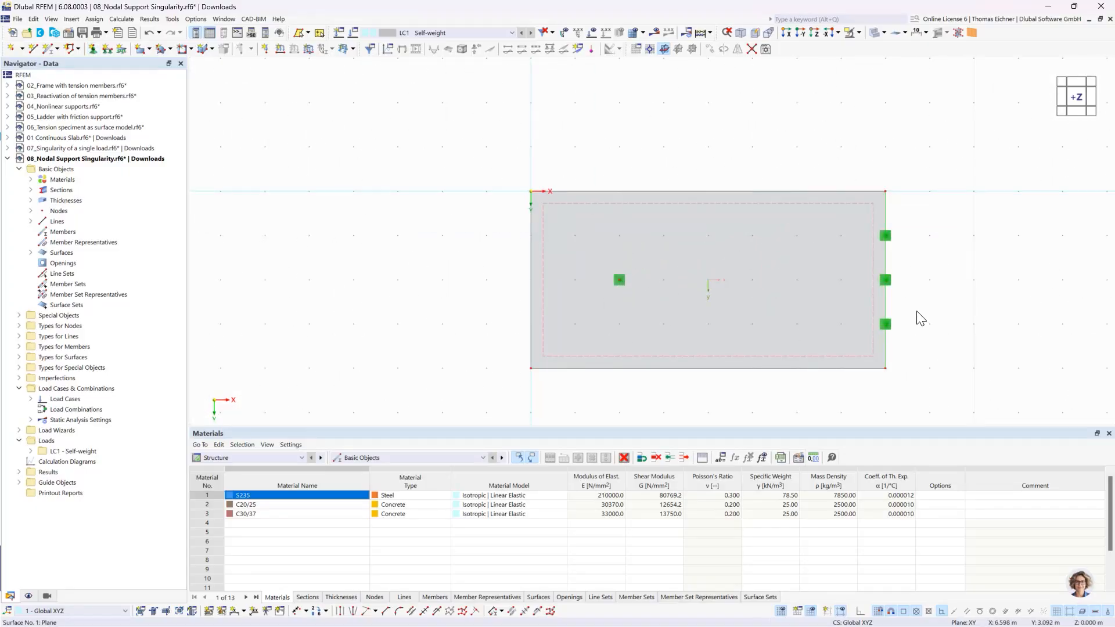
pyautogui.rightClick(885, 285)
pyautogui.moveTo(976, 381); pyautogui.dragTo(993, 380)
pyautogui.click(623, 280)
pyautogui.rightClick(622, 279)
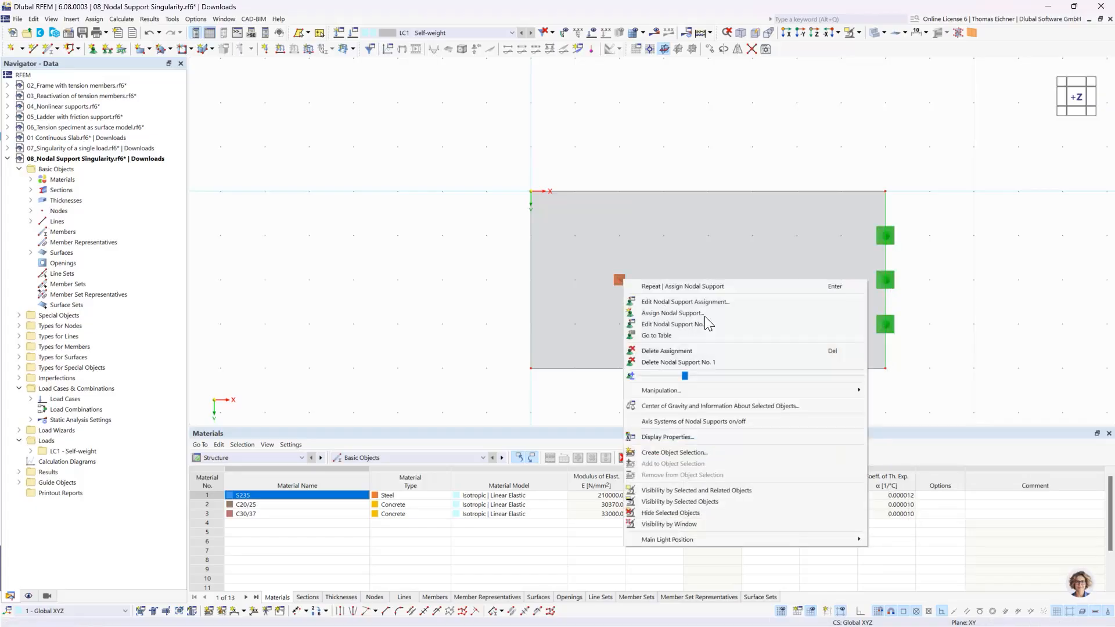
pyautogui.moveTo(694, 377); pyautogui.dragTo(742, 377)
pyautogui.press('Escape')
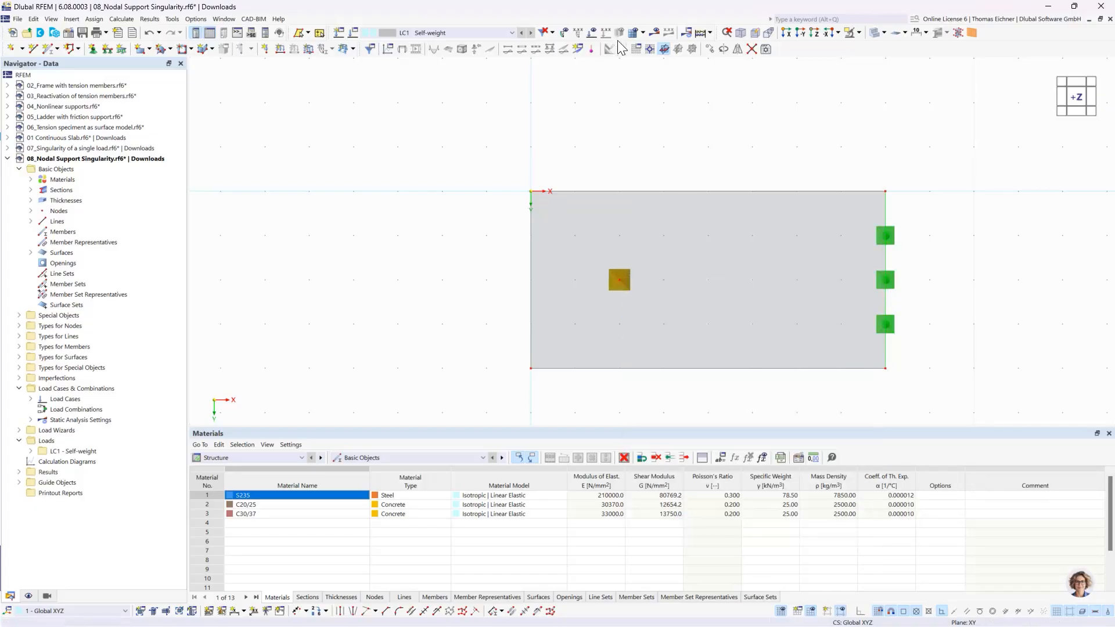
# Apply a uniform surface load of 10 kN/m² in load case LC1 to the rectangular plate
pyautogui.scroll(-2, 614, 151)
pyautogui.scroll(-5, 561, 111)
pyautogui.moveTo(558, 110); pyautogui.dragTo(546, 163, button='middle')
pyautogui.click(308, 48)
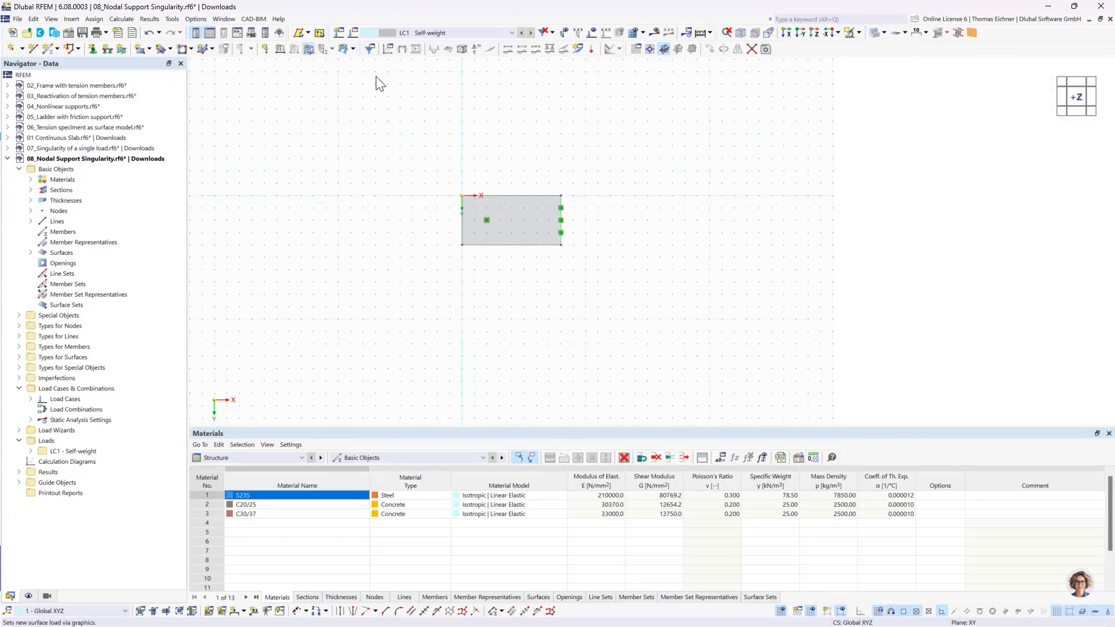
pyautogui.moveTo(458, 196); pyautogui.dragTo(604, 210)
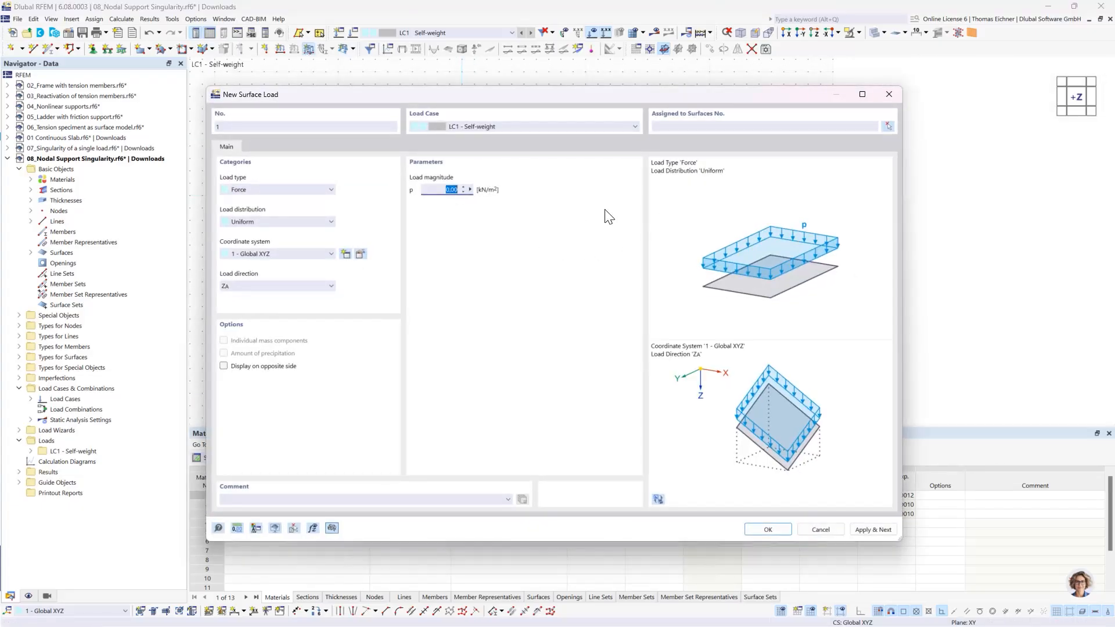
pyautogui.click(778, 531)
pyautogui.click(535, 231)
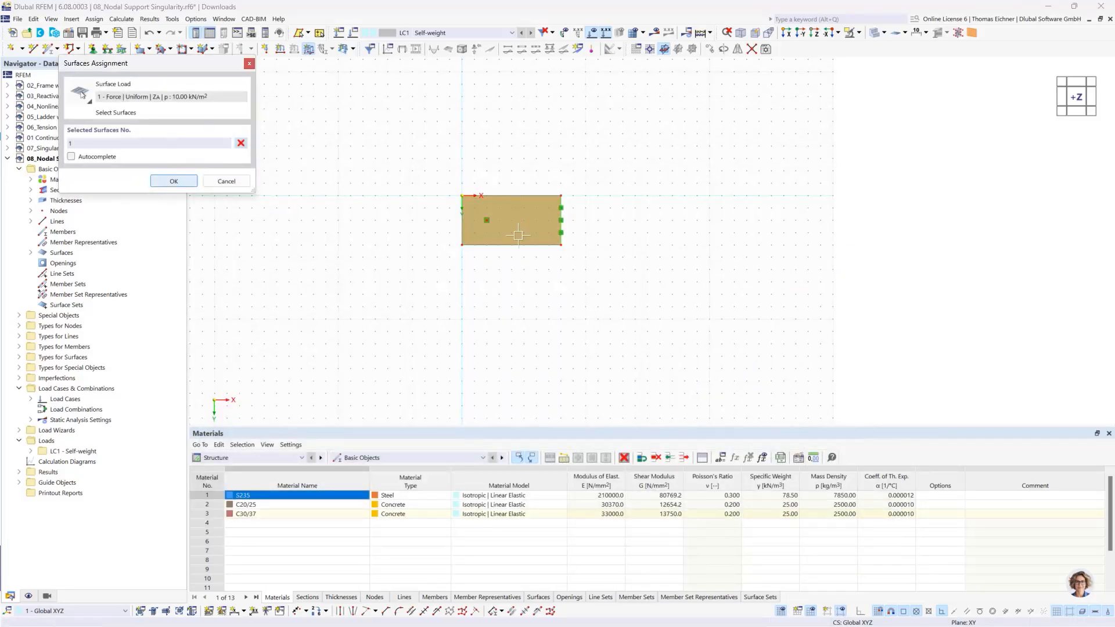
pyautogui.click(173, 181)
# Copy the complete plate with its supports and load three times at a spacing of 10 m in X
pyautogui.moveTo(408, 304); pyautogui.dragTo(653, 153)
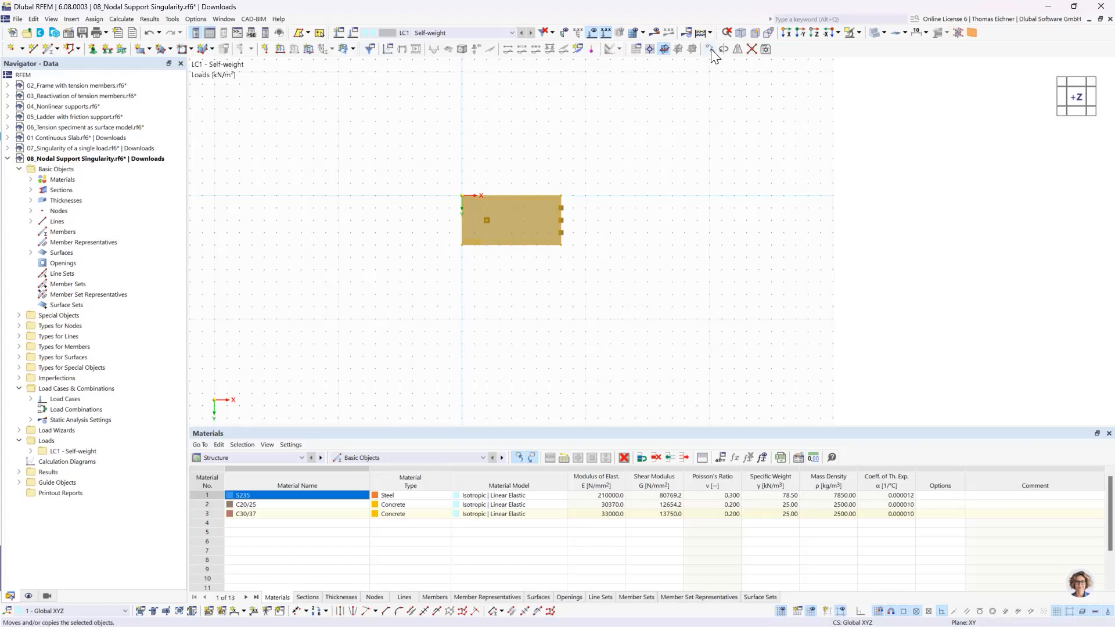
pyautogui.click(710, 48)
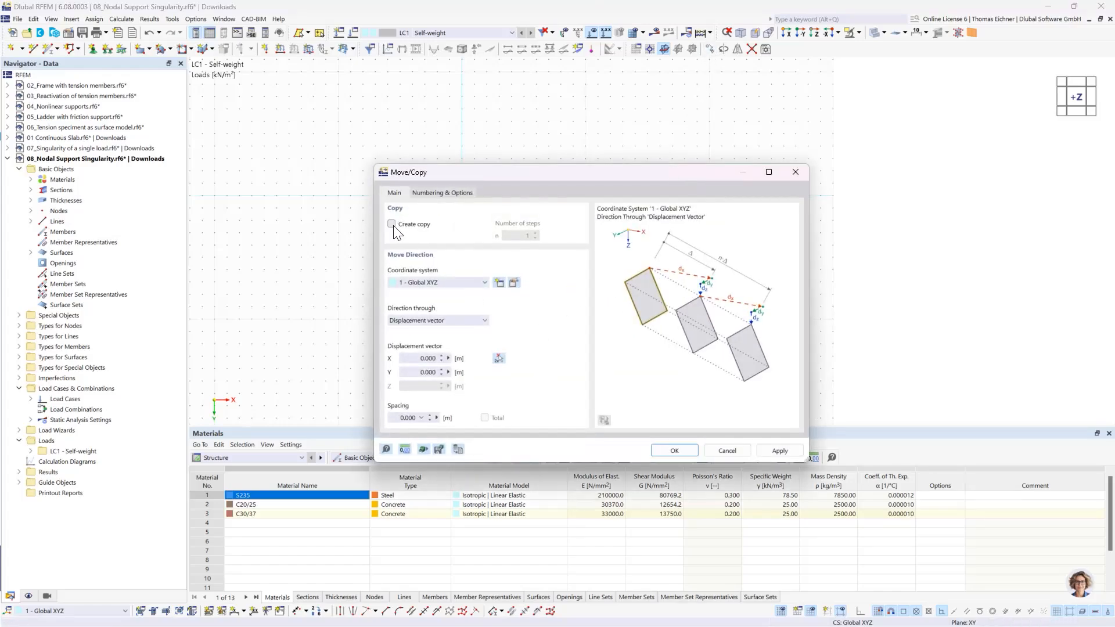
pyautogui.click(391, 224)
pyautogui.doubleClick(506, 238)
pyautogui.write('3')
pyautogui.doubleClick(427, 359)
pyautogui.write('10')
pyautogui.click(671, 450)
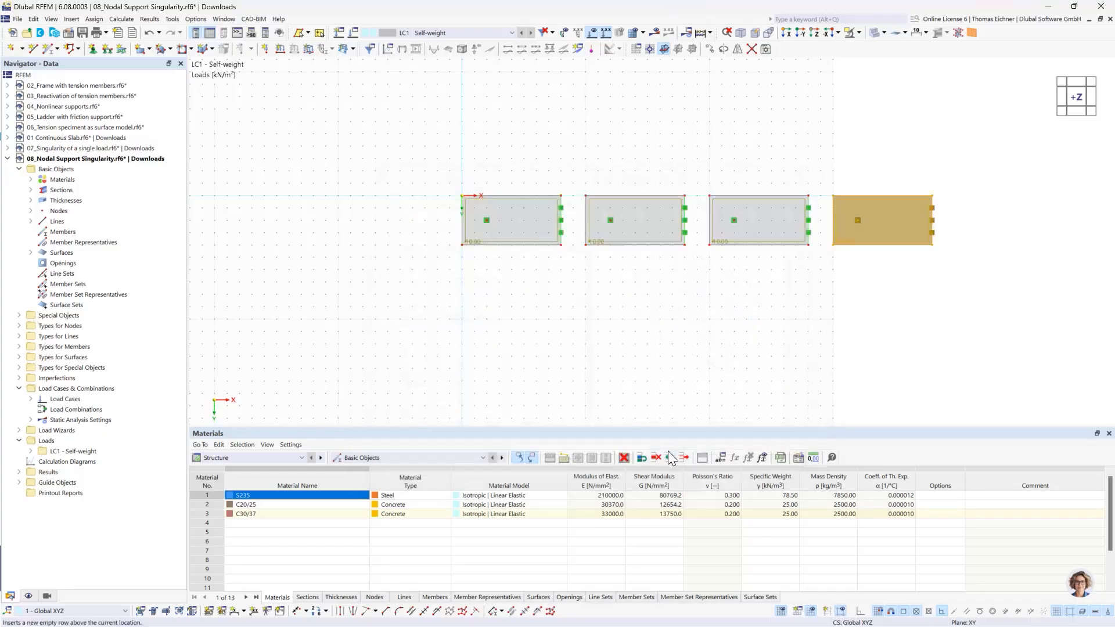
pyautogui.click(726, 302)
pyautogui.moveTo(730, 303); pyautogui.dragTo(619, 343, button='middle')
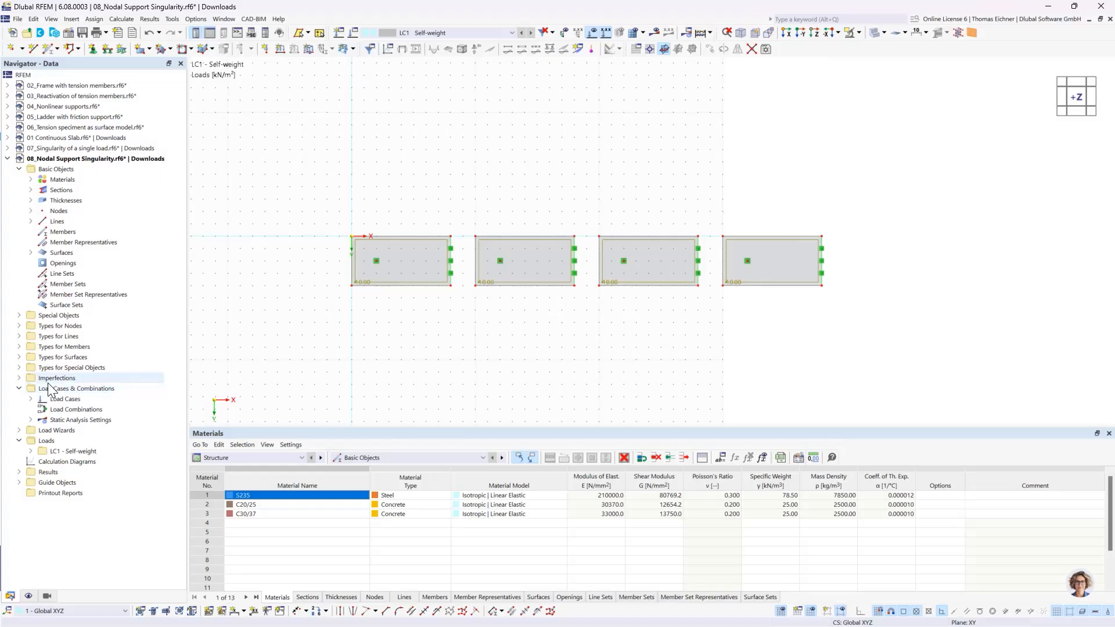
# Create a surface mesh refinement with a target FE length of 2 m and assign it to surface 1
pyautogui.click(21, 357)
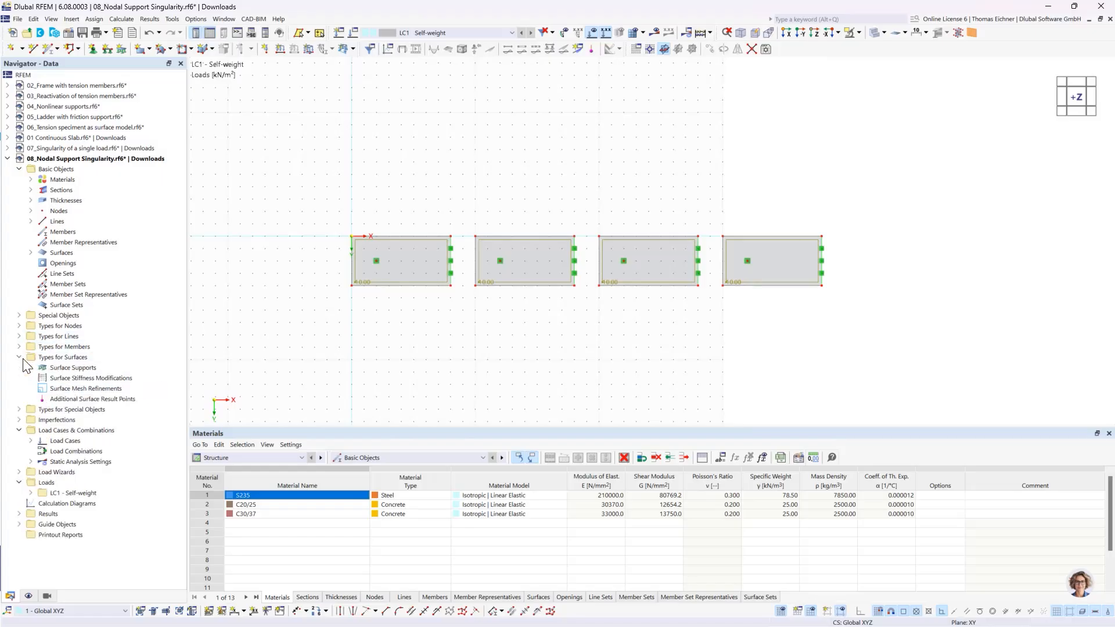
pyautogui.doubleClick(85, 392)
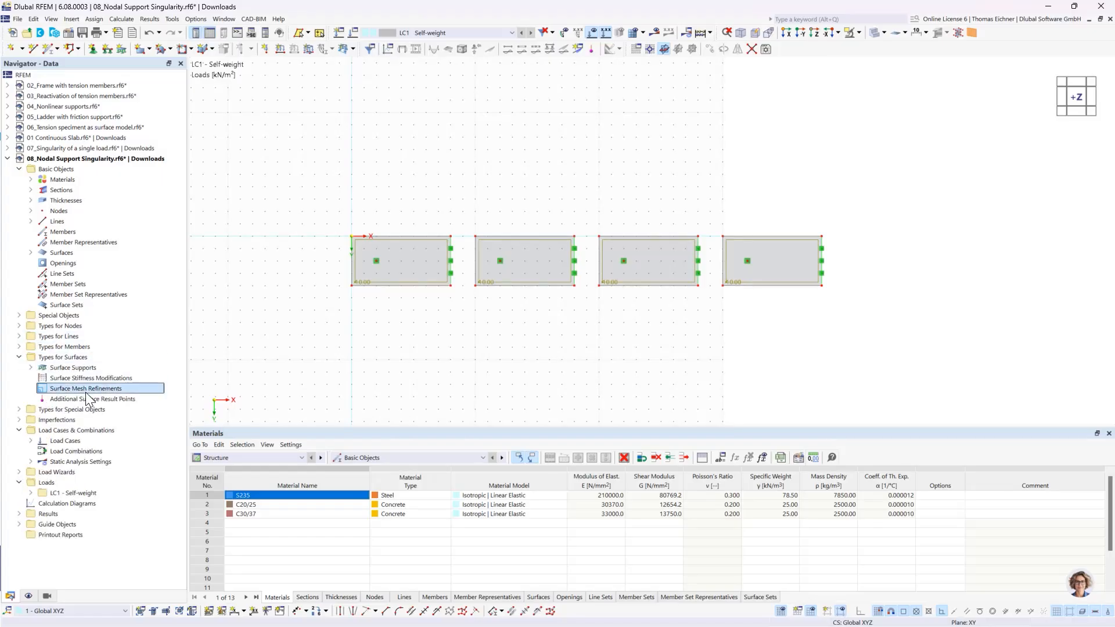
pyautogui.doubleClick(414, 215)
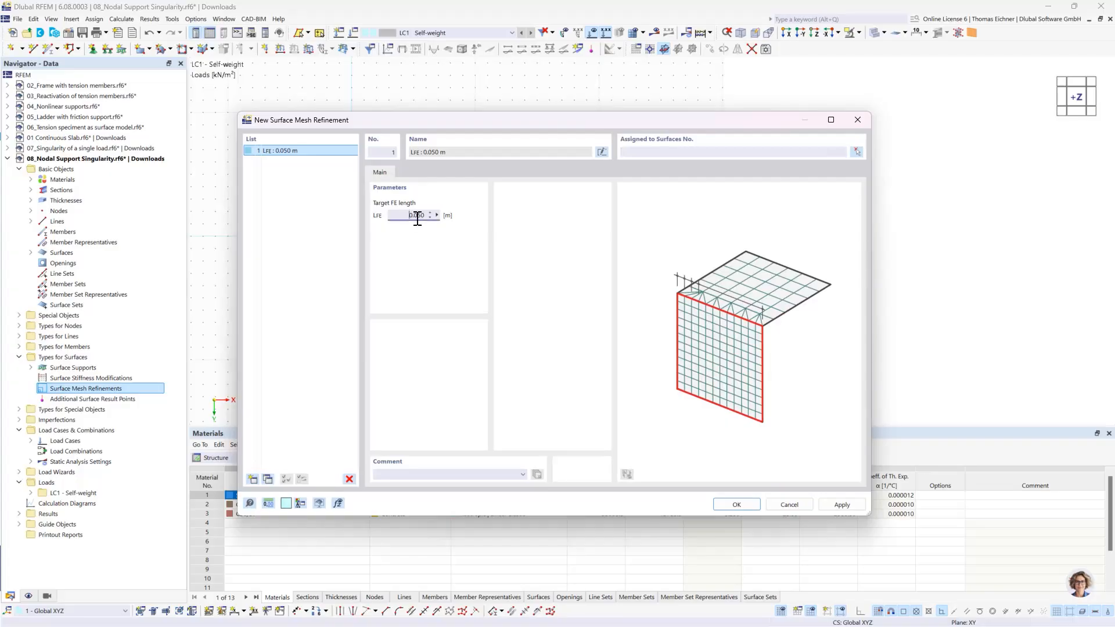
pyautogui.write('2')
pyautogui.click(856, 151)
pyautogui.click(165, 180)
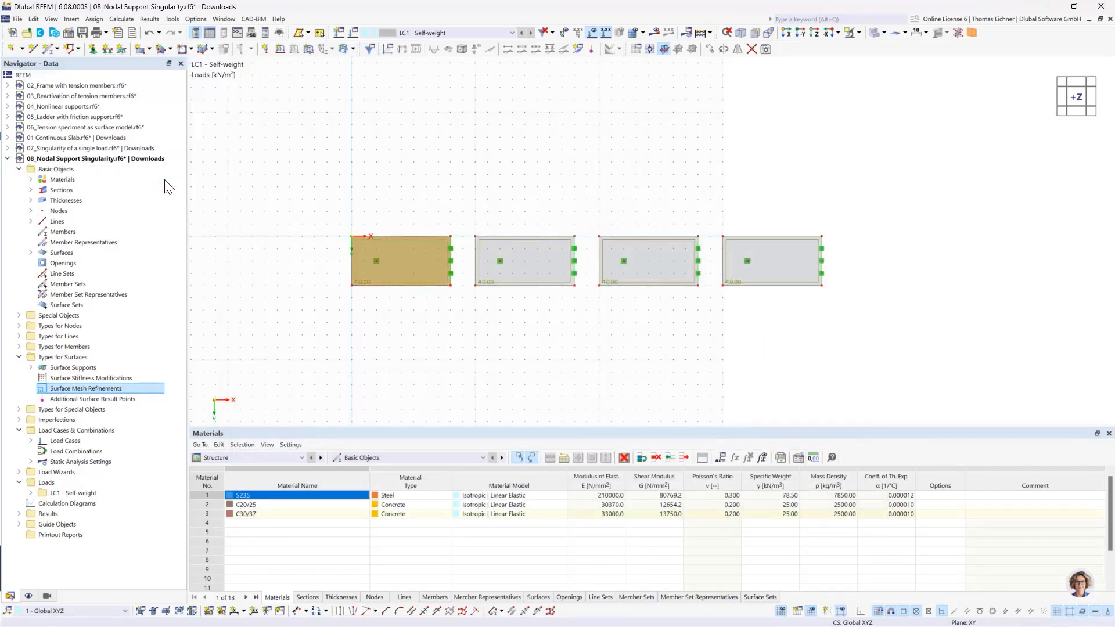
pyautogui.doubleClick(417, 215)
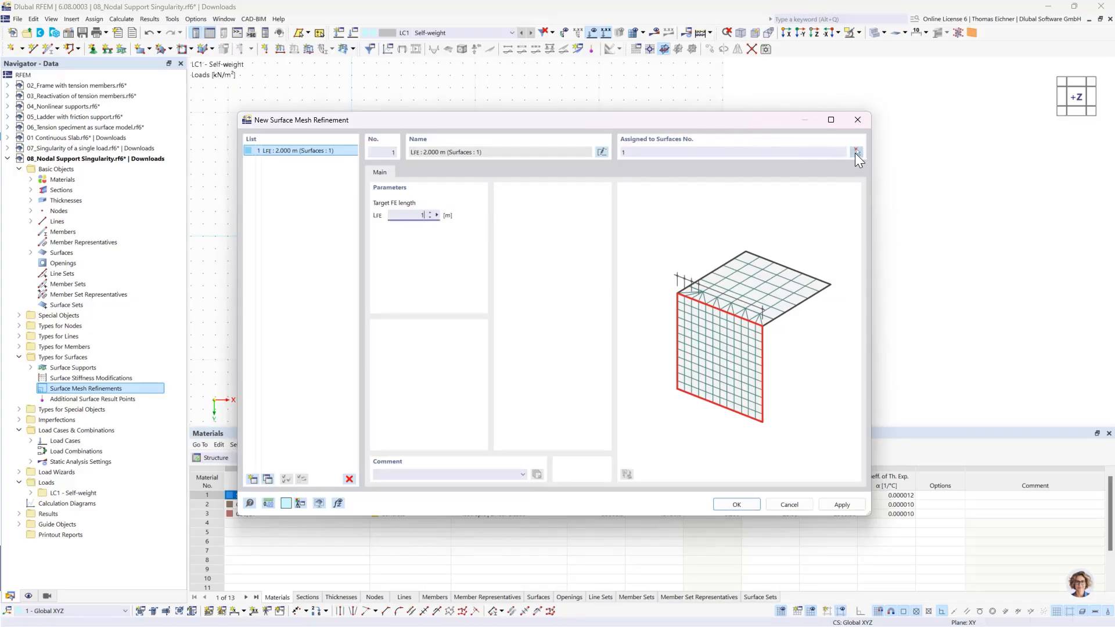
pyautogui.click(856, 152)
pyautogui.click(524, 260)
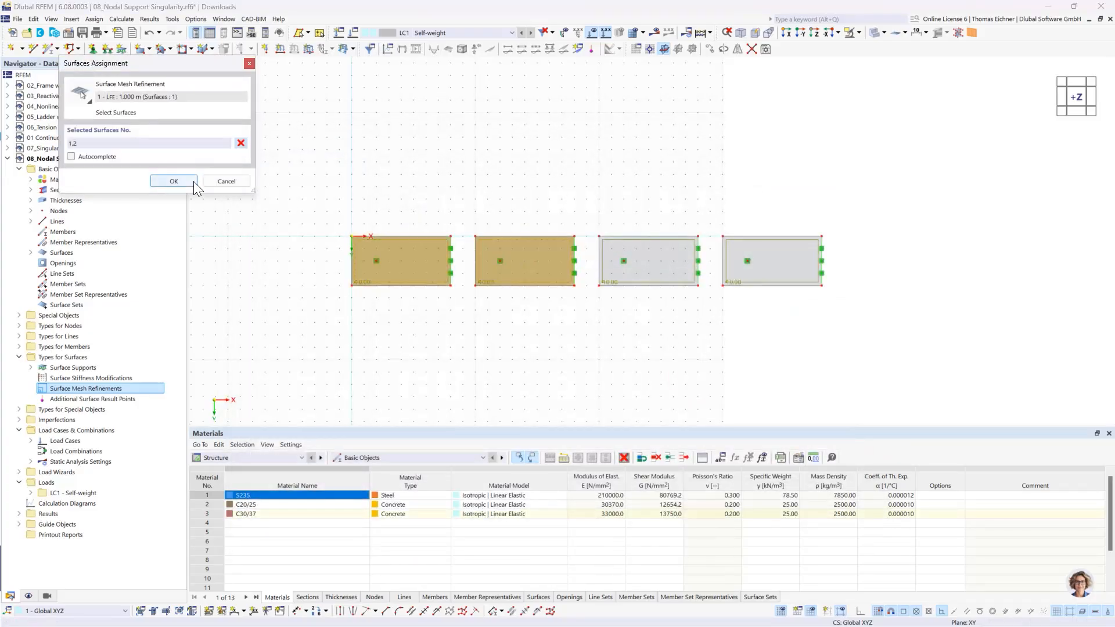
pyautogui.click(192, 181)
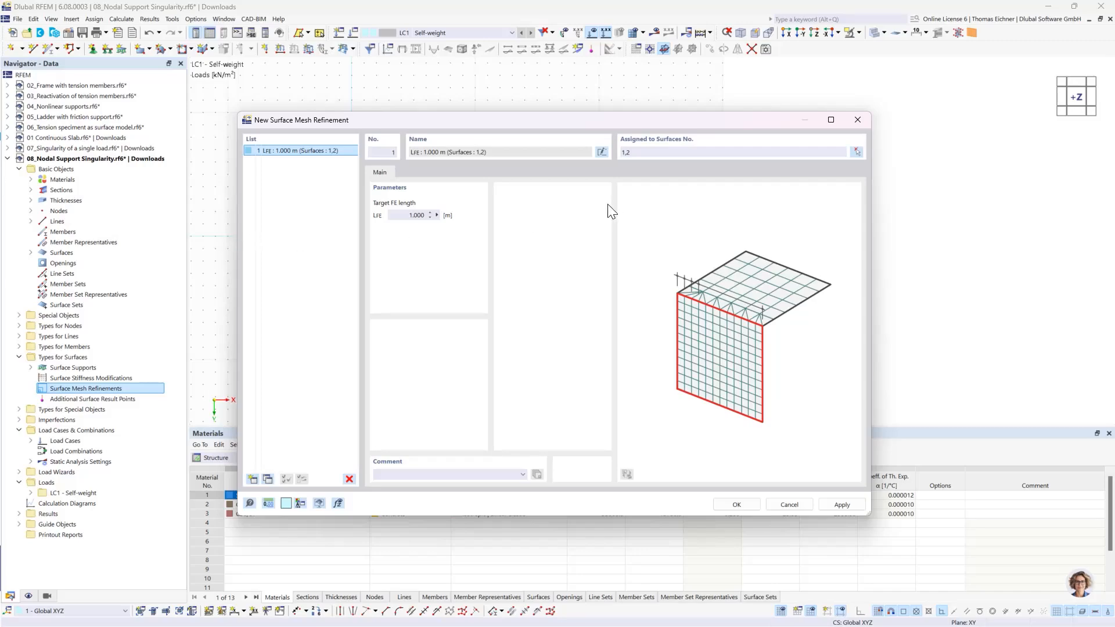
pyautogui.click(405, 218)
pyautogui.click(653, 152)
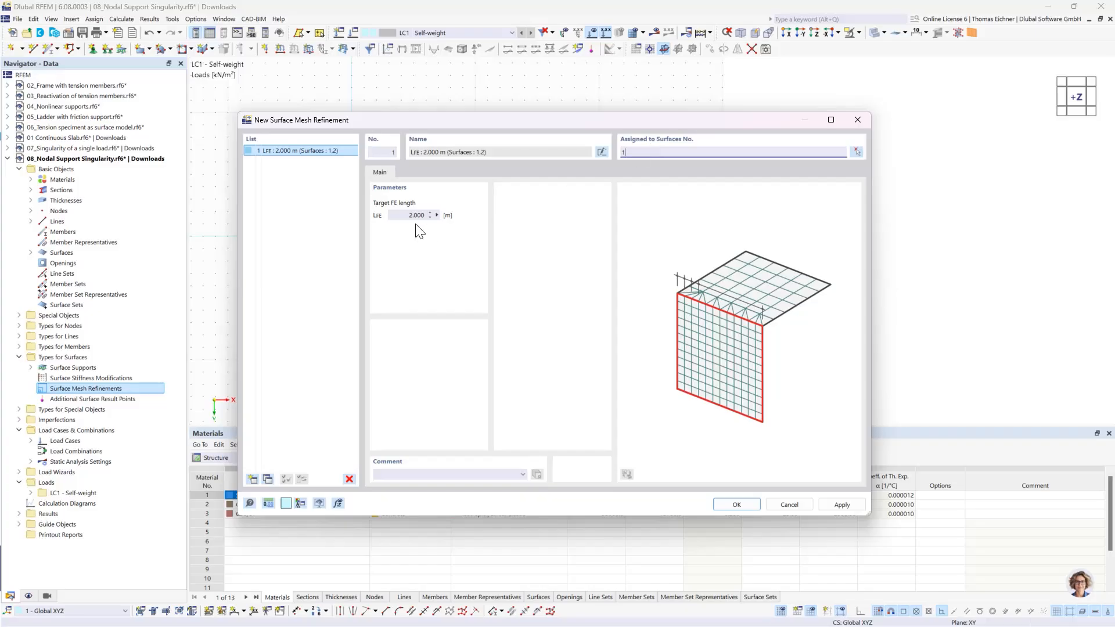
pyautogui.click(328, 154)
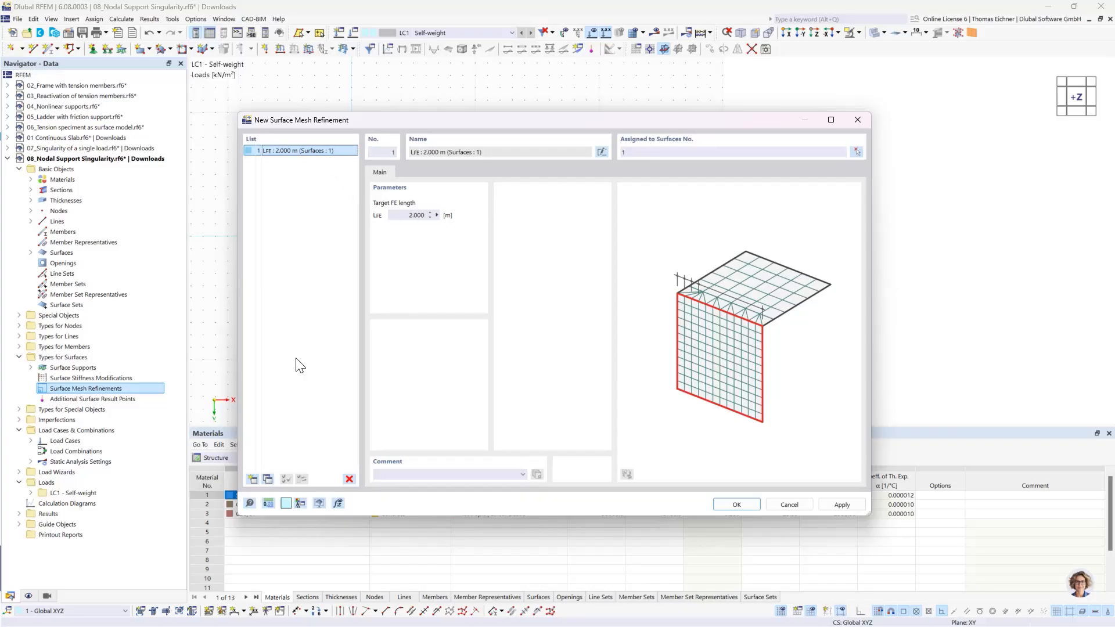
# Duplicate the surface mesh refinement, set its target FE length to 1 m and assign it to surface 2
pyautogui.click(267, 480)
pyautogui.click(412, 216)
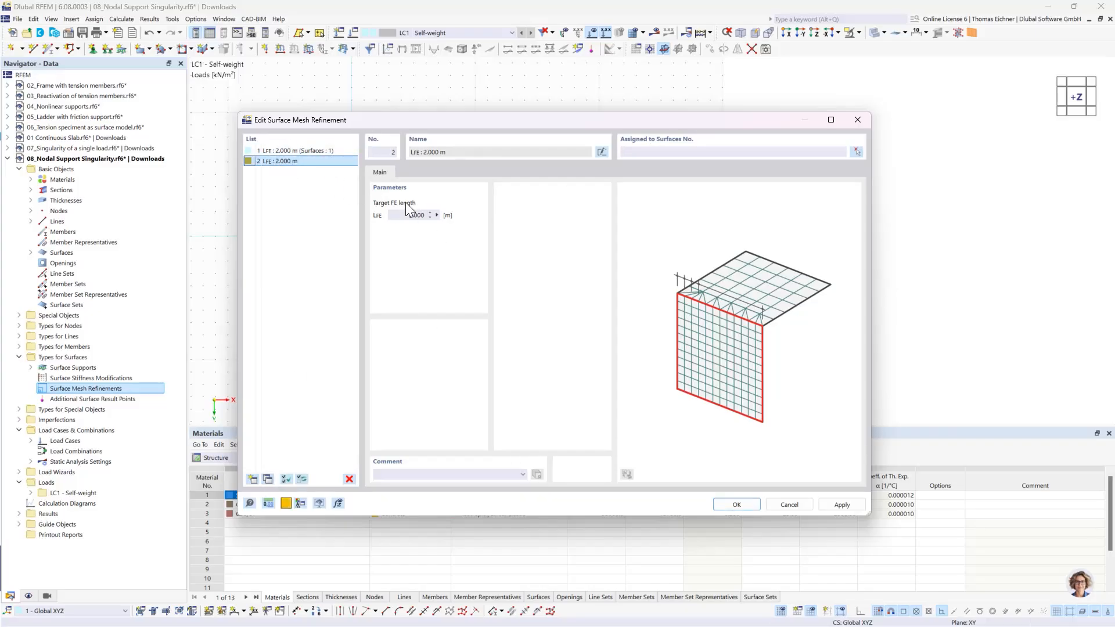
pyautogui.click(670, 151)
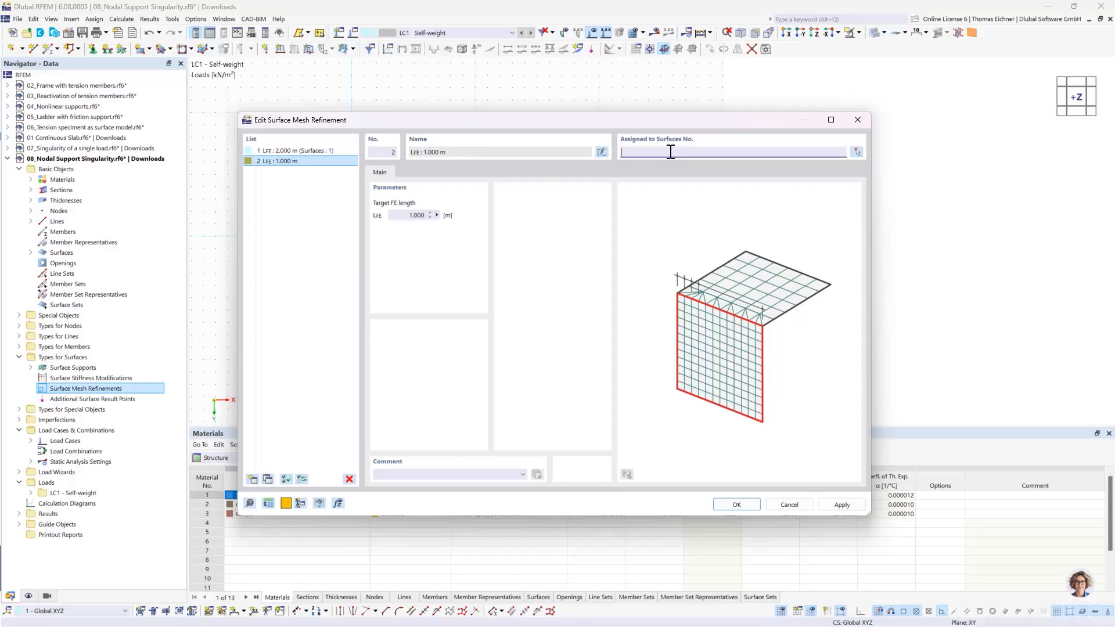
pyautogui.click(278, 161)
# Add a third surface mesh refinement by copying, with a target FE length of 0.5 m, for surface 3
pyautogui.click(268, 479)
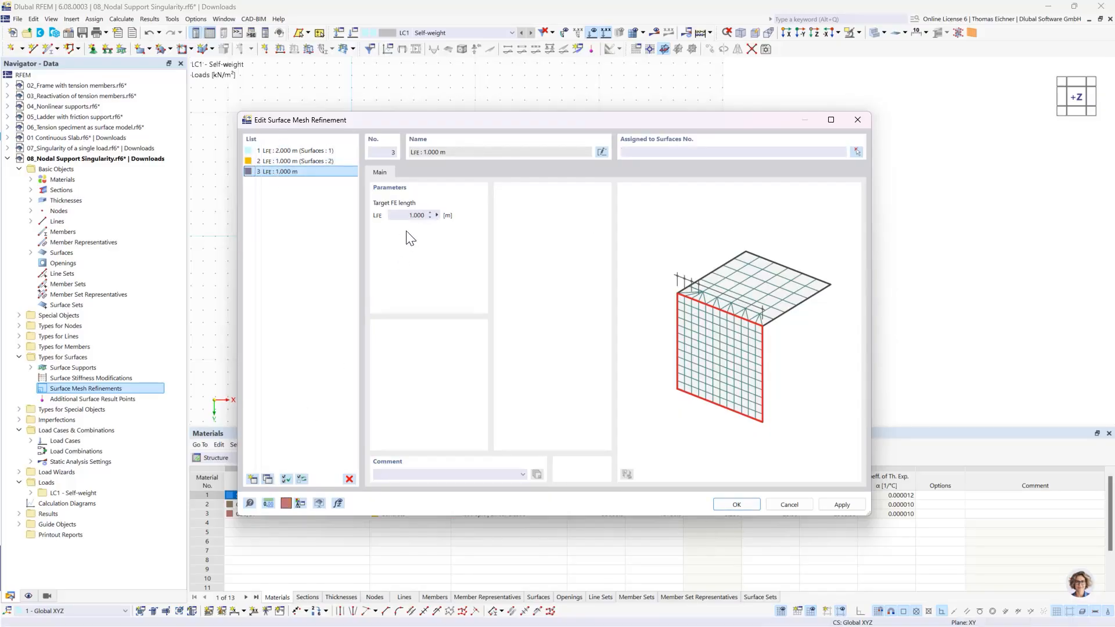
pyautogui.click(410, 214)
pyautogui.click(655, 154)
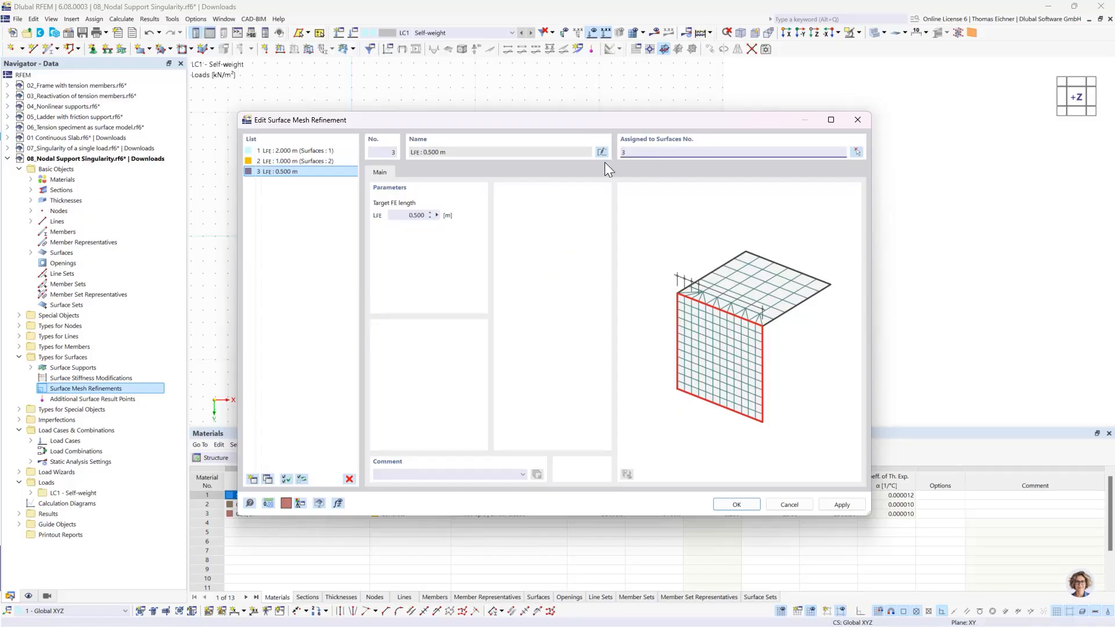
pyautogui.write('3')
pyautogui.click(287, 168)
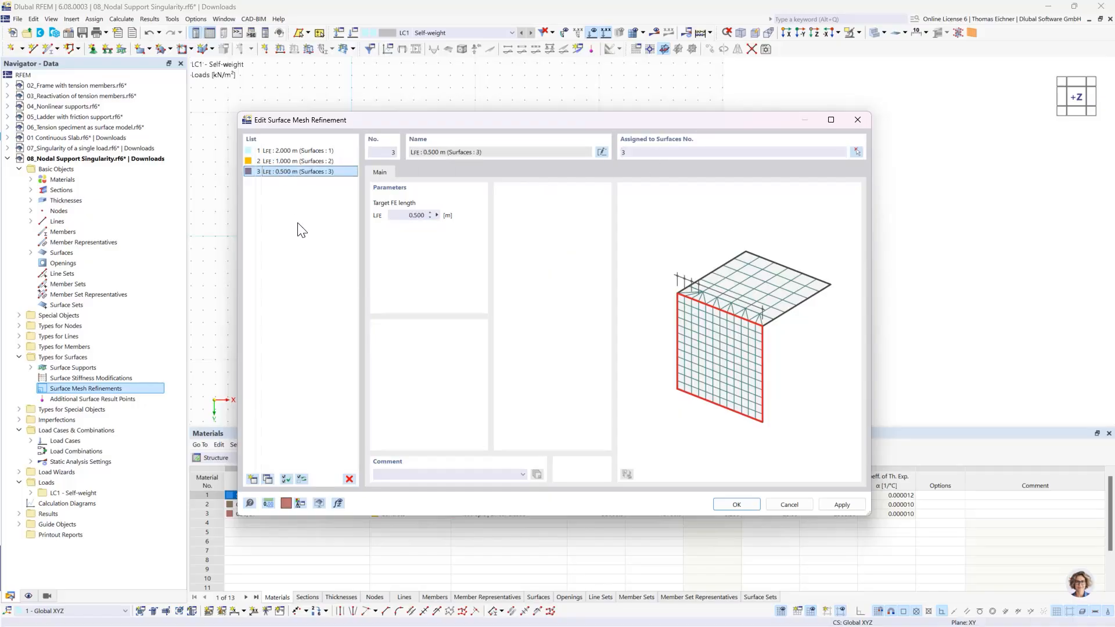
# Copy the refinement once more for surface 4 with a target FE length of 0.25 m and accept all refinements
pyautogui.click(267, 479)
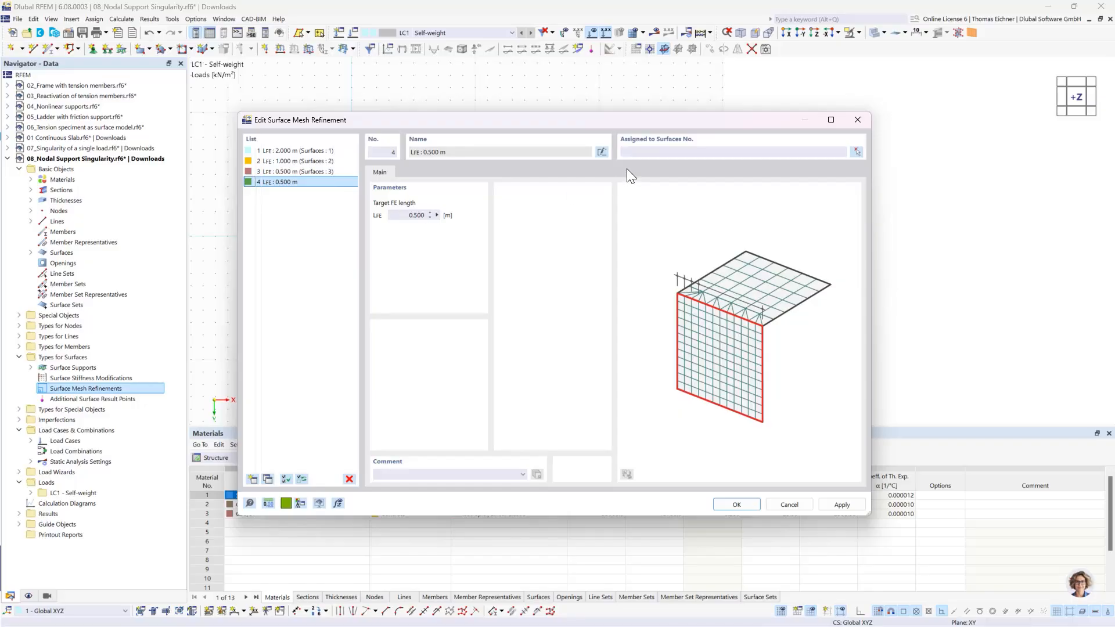
pyautogui.click(644, 153)
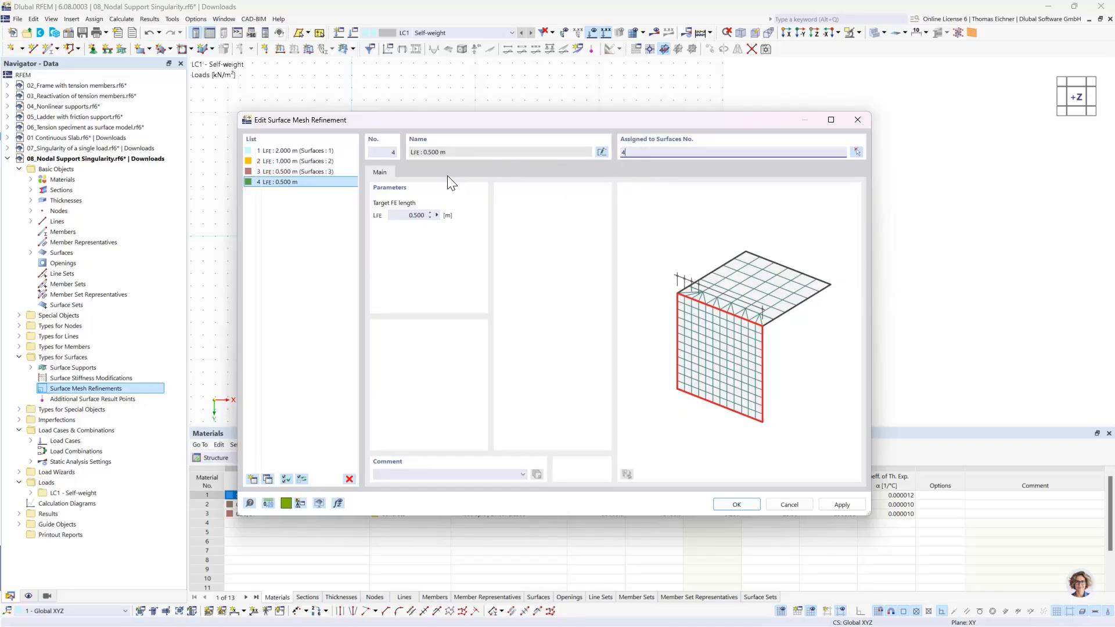
pyautogui.click(407, 214)
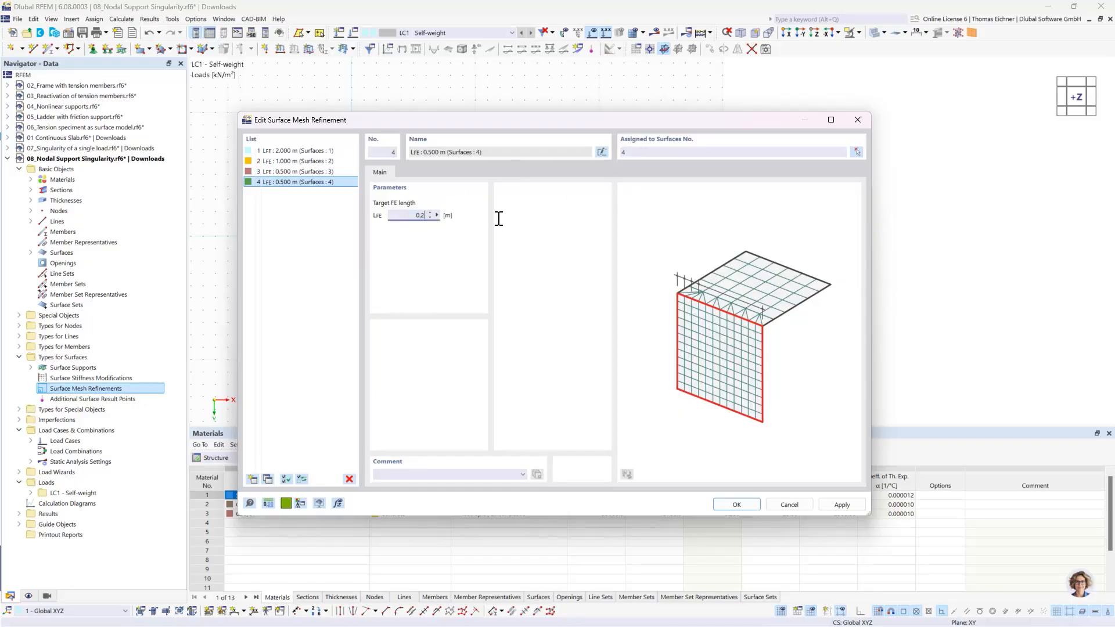
pyautogui.write('0,25')
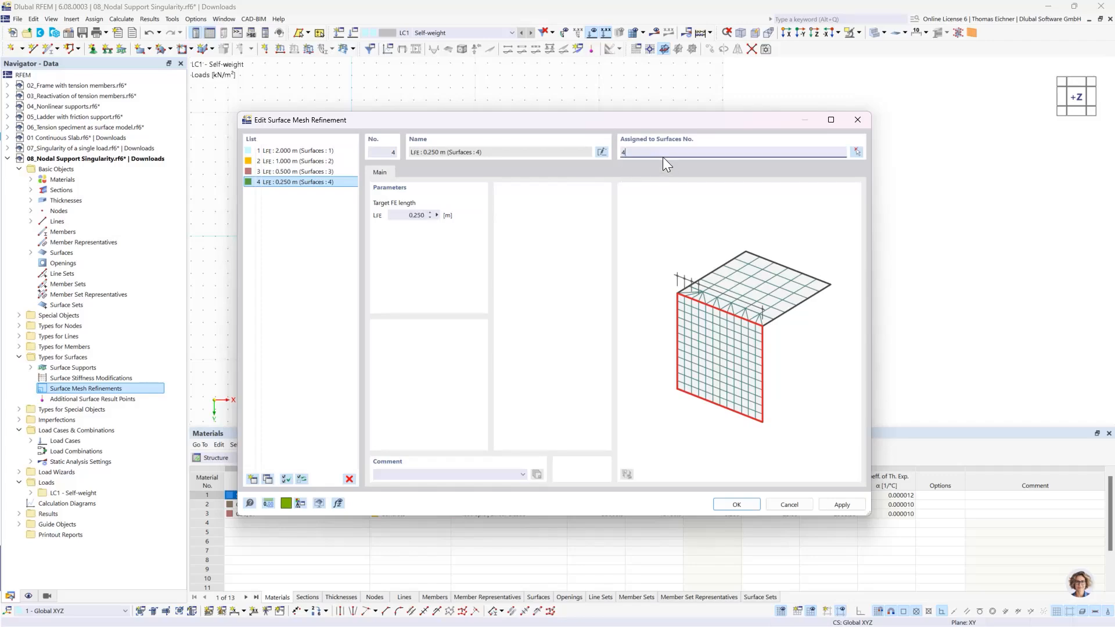
pyautogui.click(736, 504)
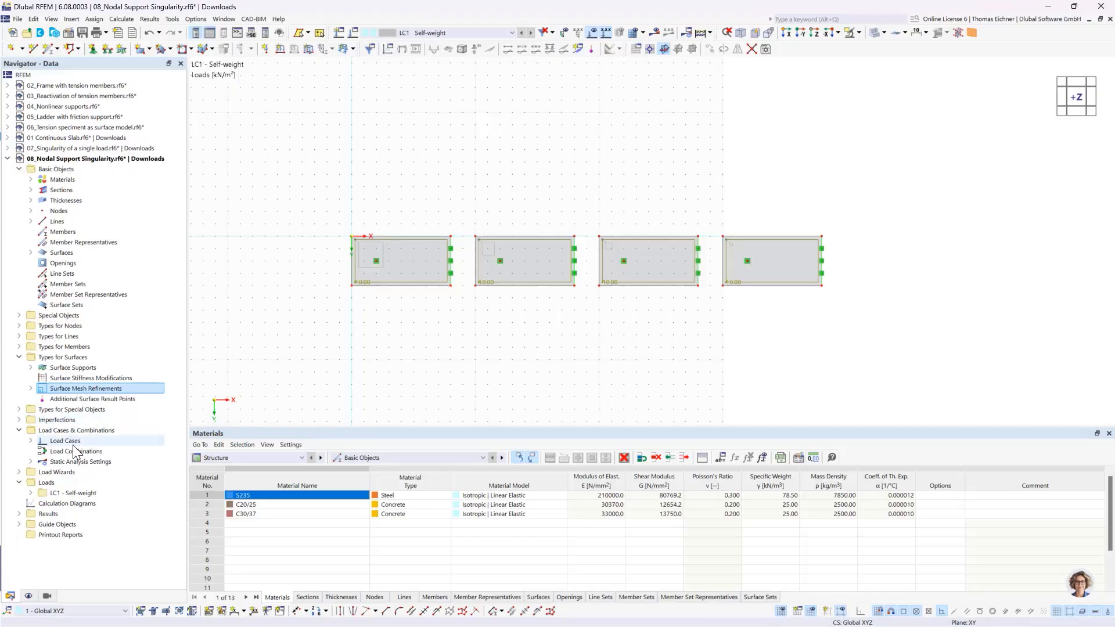
# Create a two-point result section lengthwise through all four plates and their nodal supports, ending at X 38, Y 2 m
pyautogui.click(20, 315)
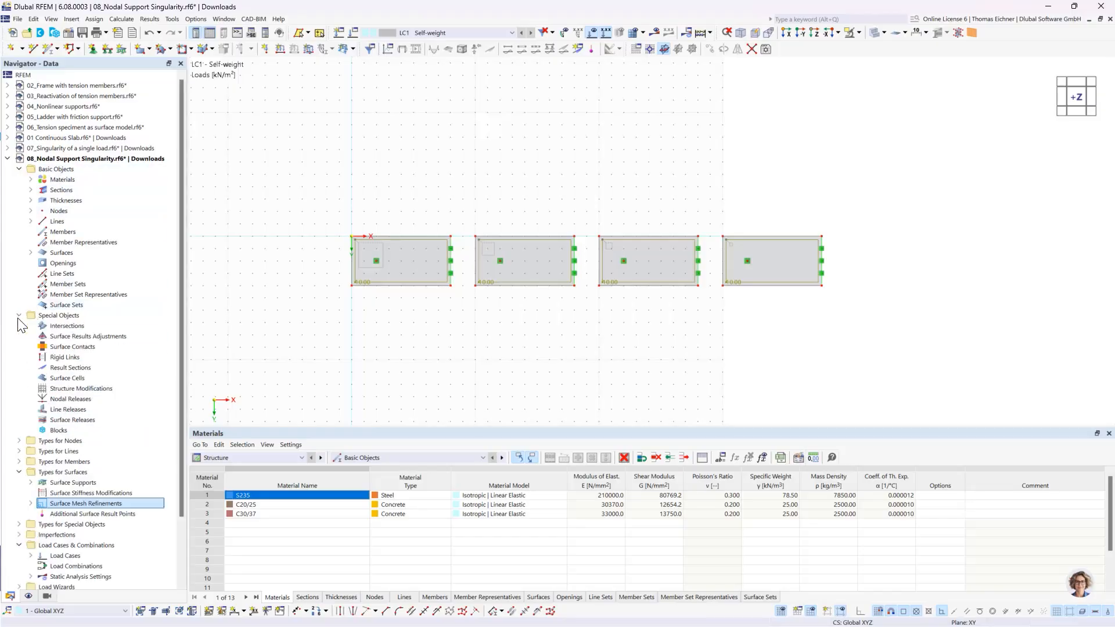
pyautogui.doubleClick(71, 369)
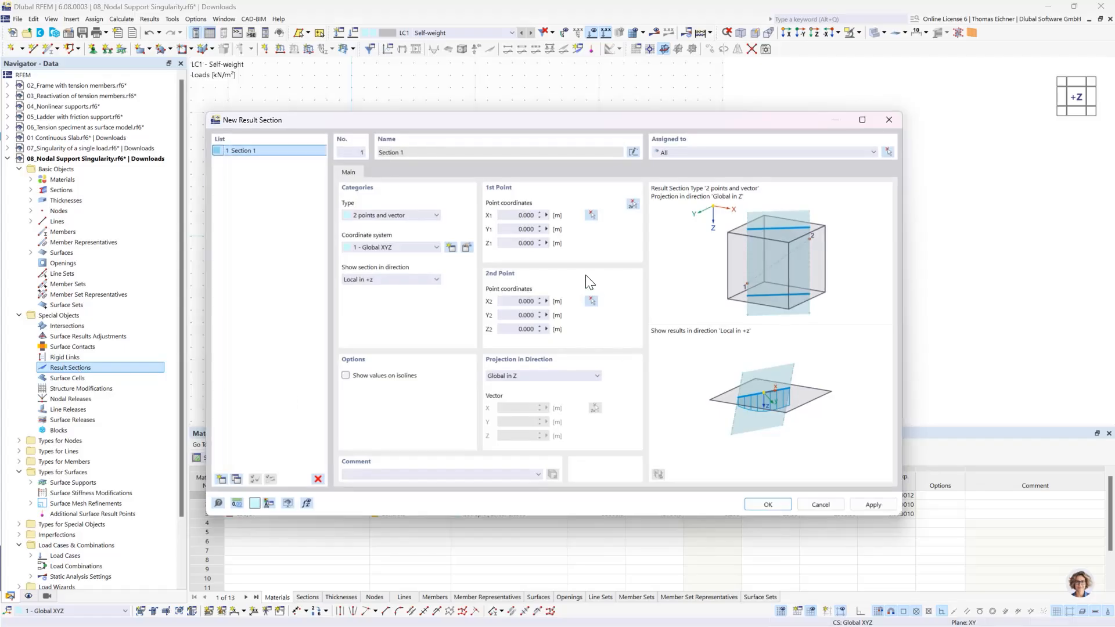
pyautogui.click(632, 205)
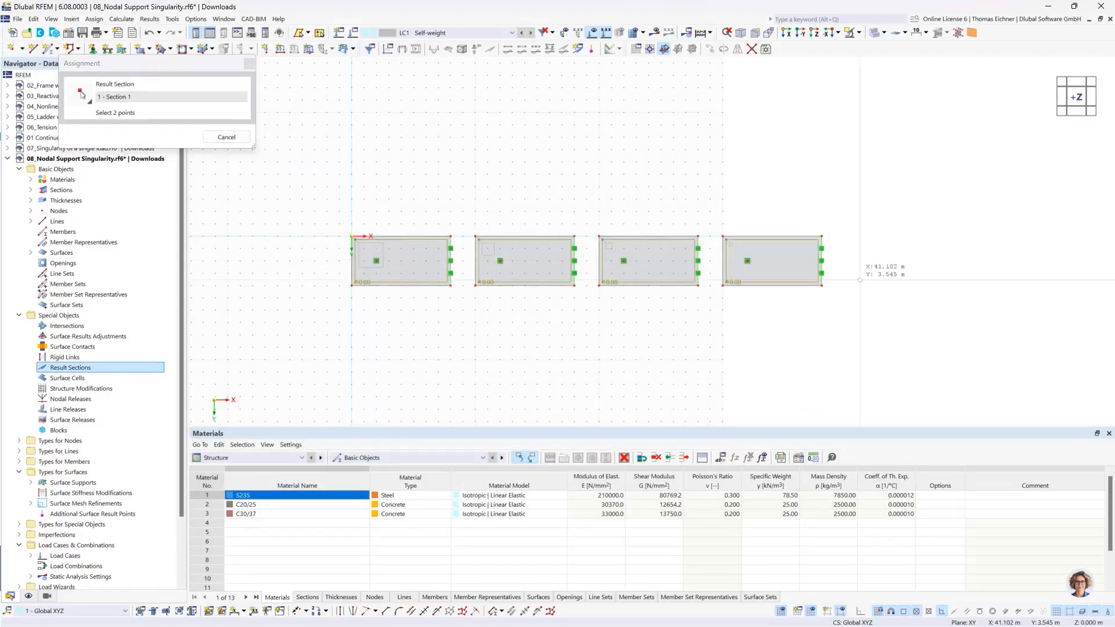
pyautogui.click(822, 261)
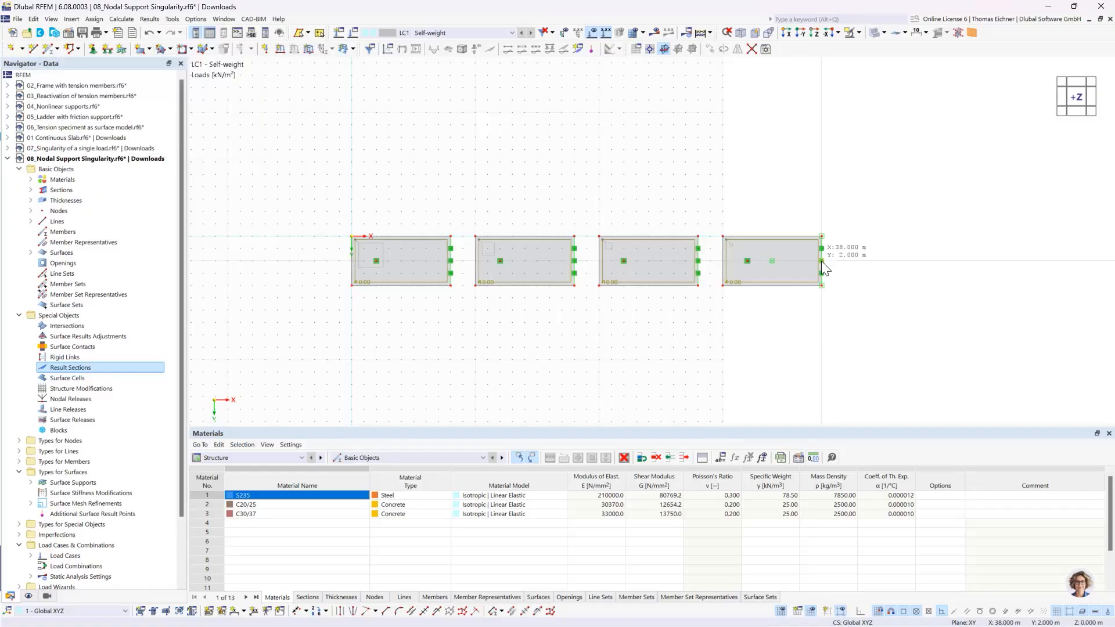
pyautogui.click(750, 505)
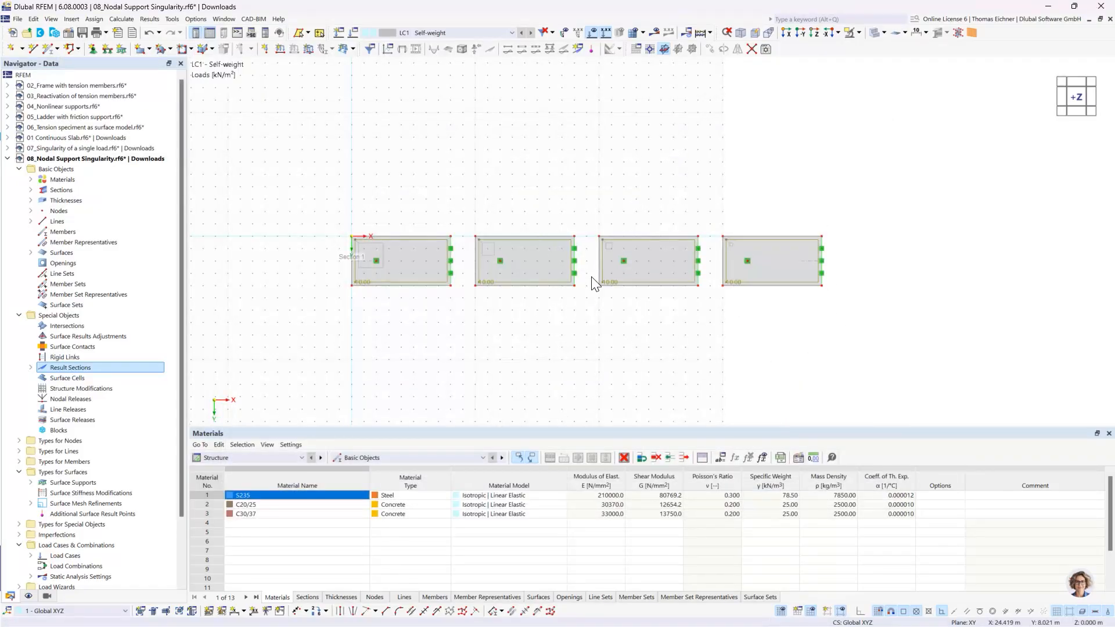
# Deactivate the self-weight in load case LC1 and calculate that load case
pyautogui.click(352, 31)
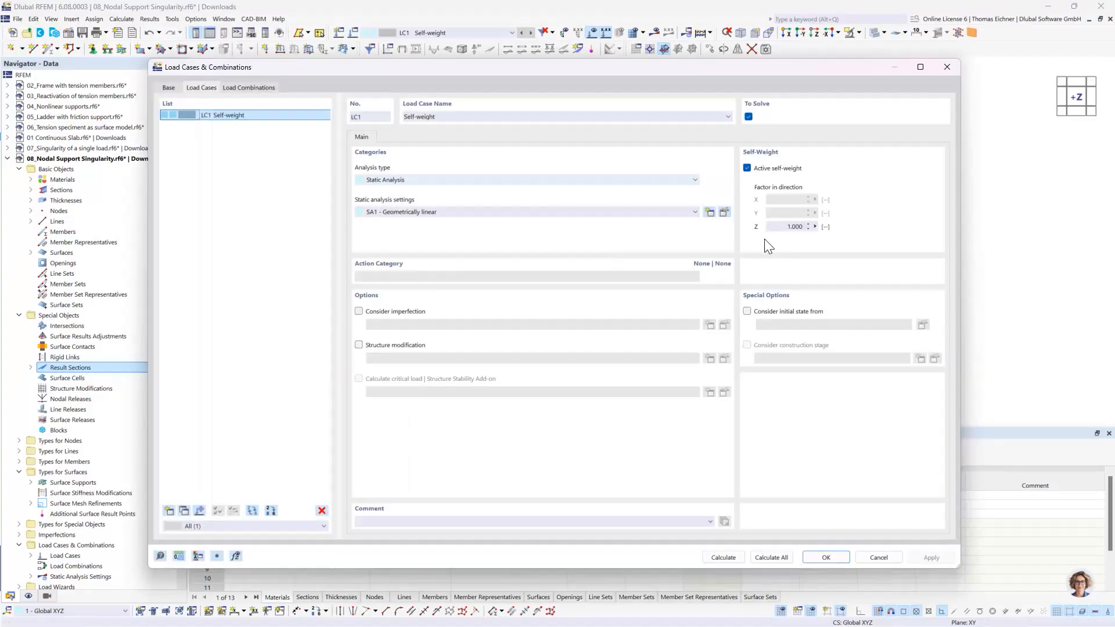
pyautogui.click(764, 168)
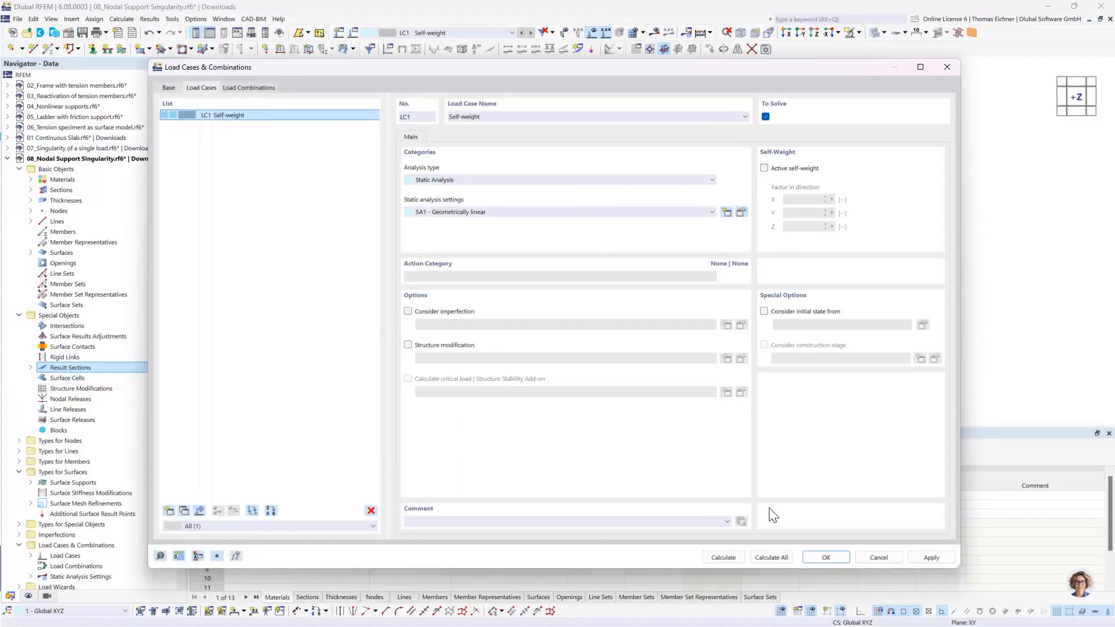
pyautogui.click(724, 557)
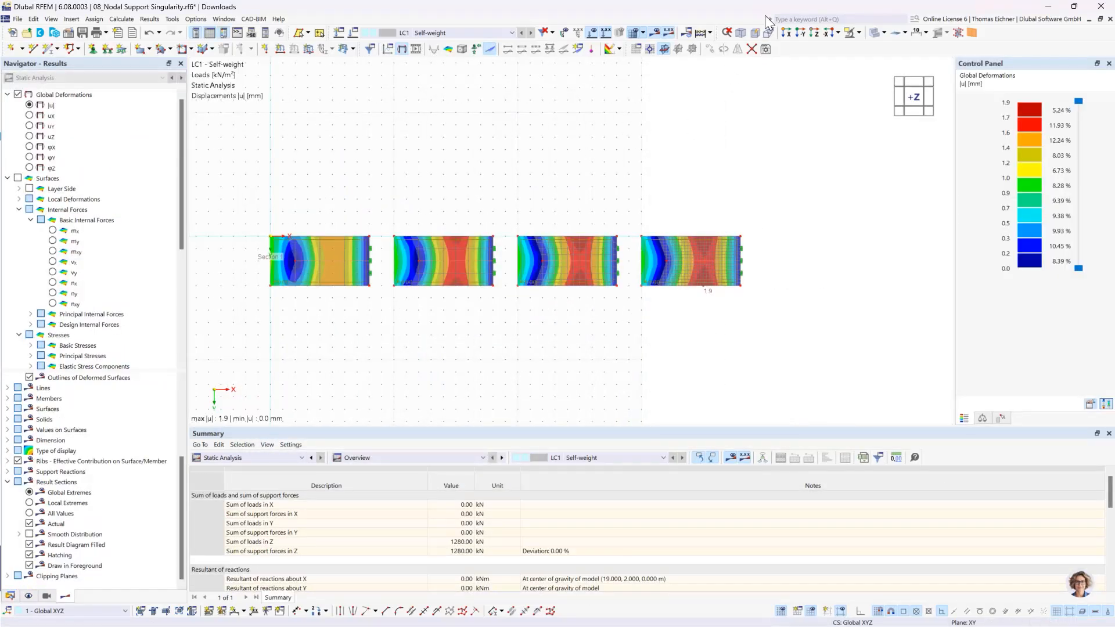
# View the deformed plates and the result section from the side, in the -Y direction
pyautogui.click(663, 49)
pyautogui.click(913, 97)
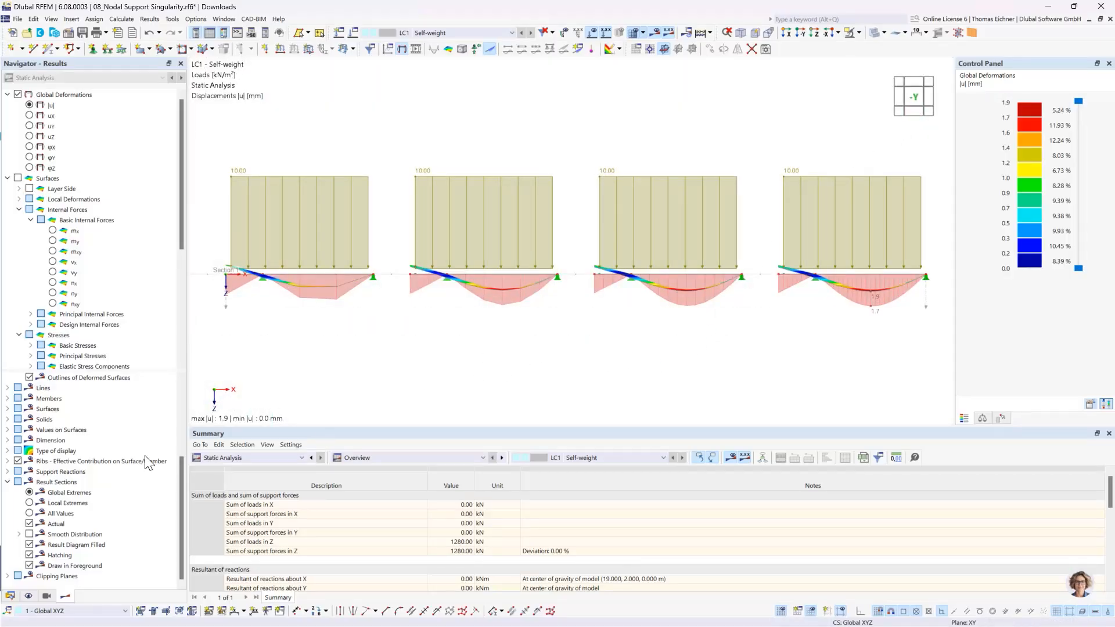
# Show all values along the result section diagram through the four plates
pyautogui.click(30, 513)
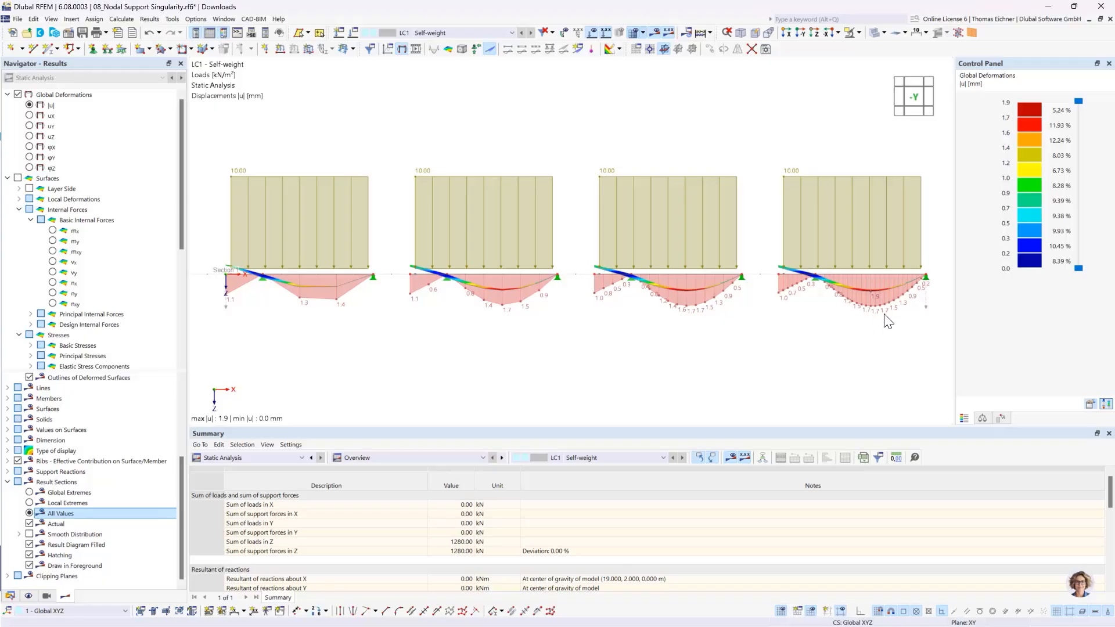
pyautogui.scroll(2, 884, 319)
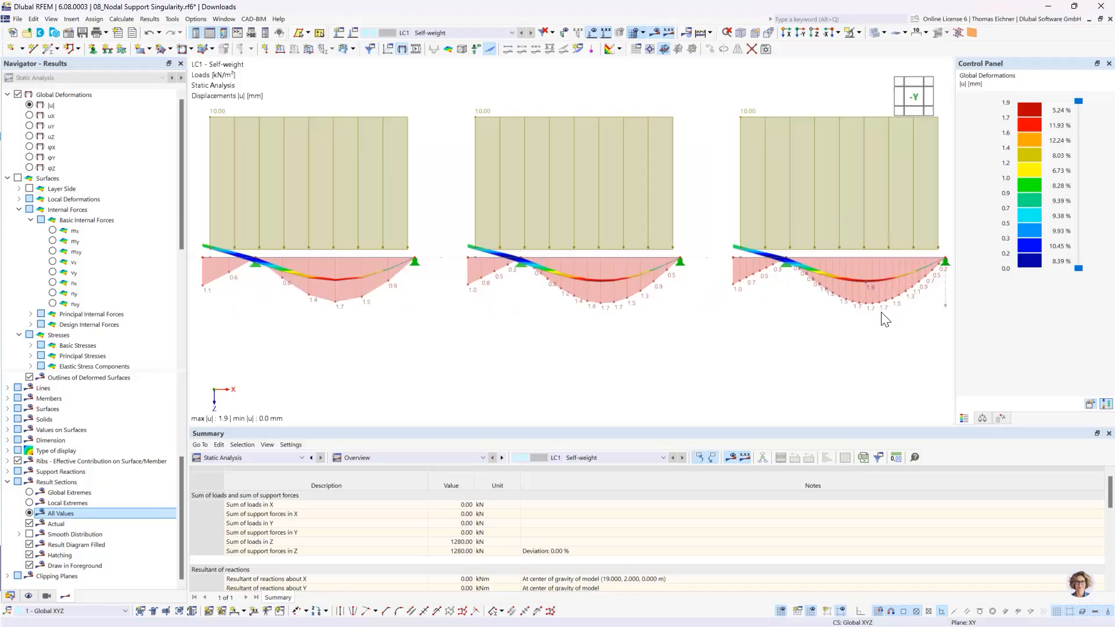
pyautogui.scroll(-2, 884, 320)
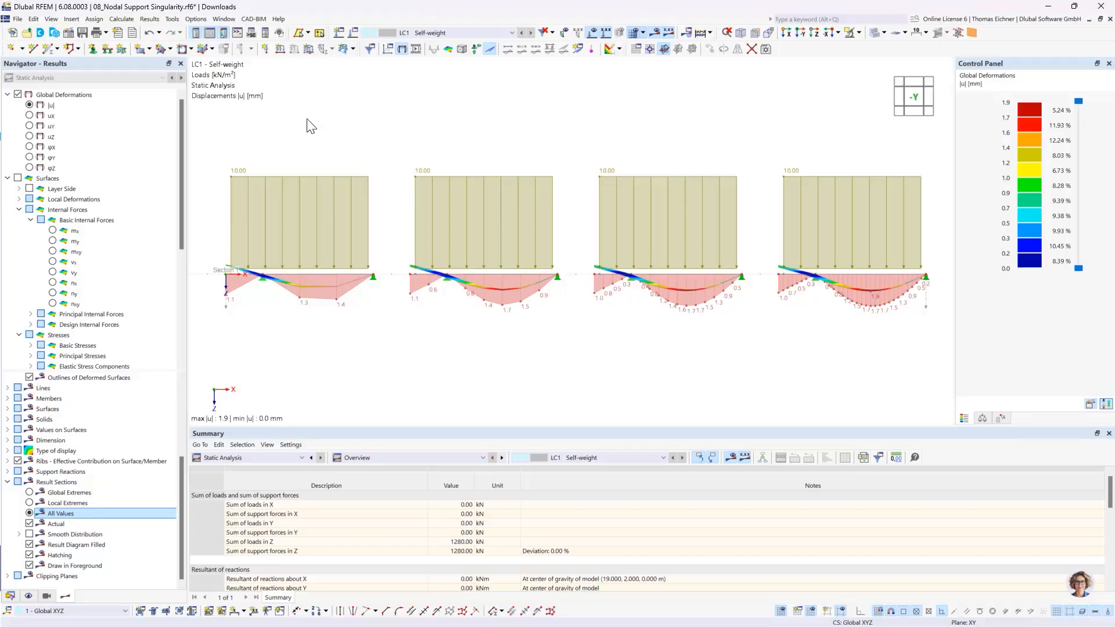
# Switch the result section diagram to the vertical displacement uZ and hide the global deformations of the plates
pyautogui.click(29, 137)
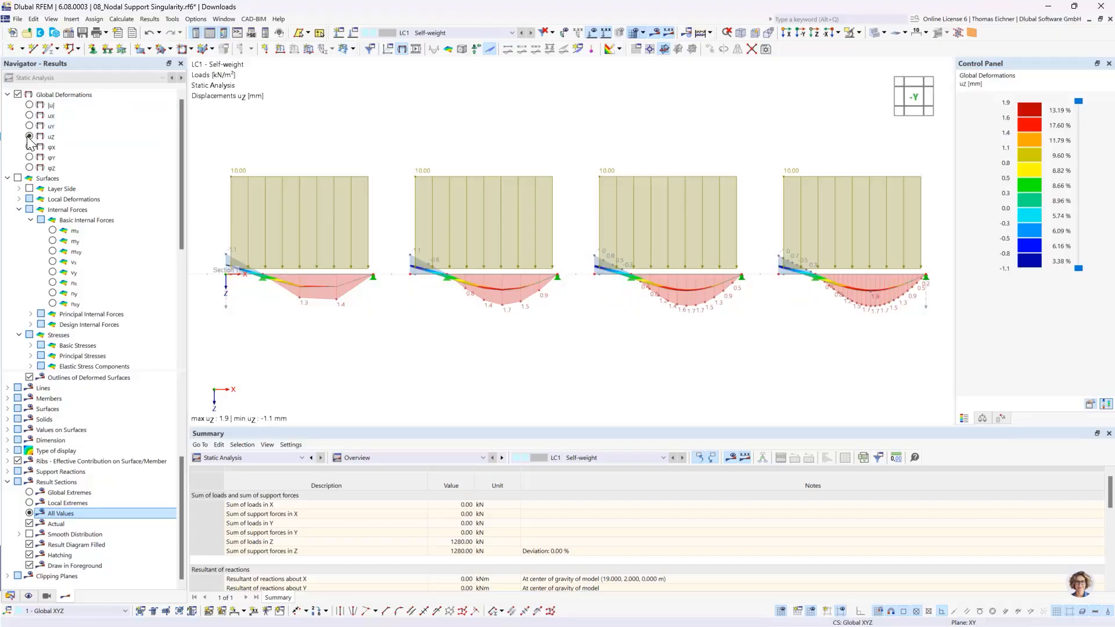
pyautogui.click(18, 95)
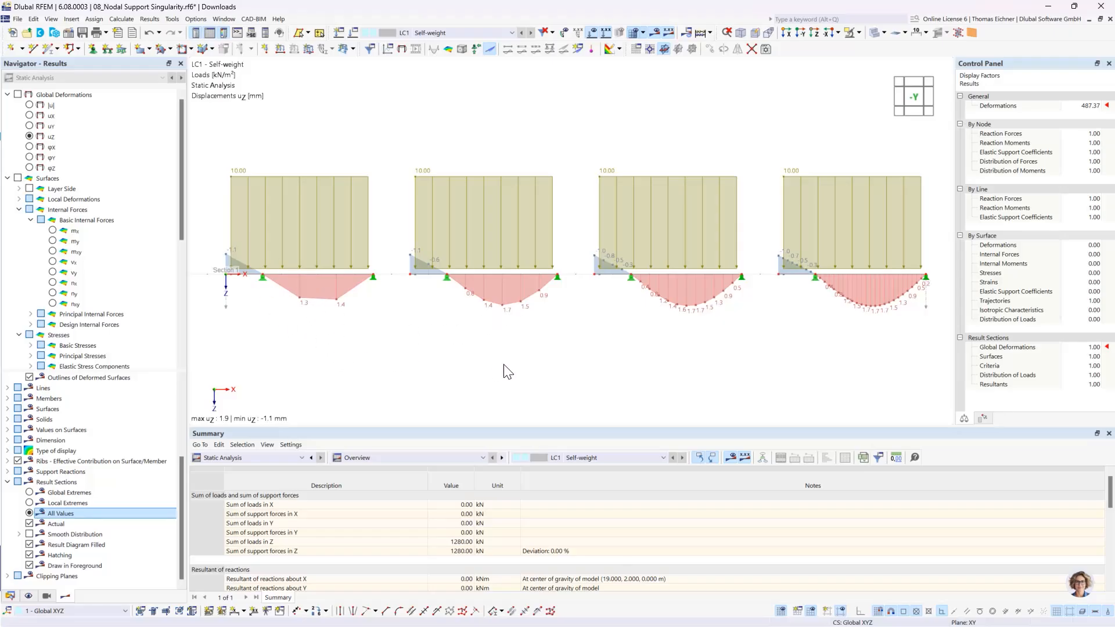
pyautogui.scroll(-2, 508, 368)
pyautogui.scroll(-1, 695, 373)
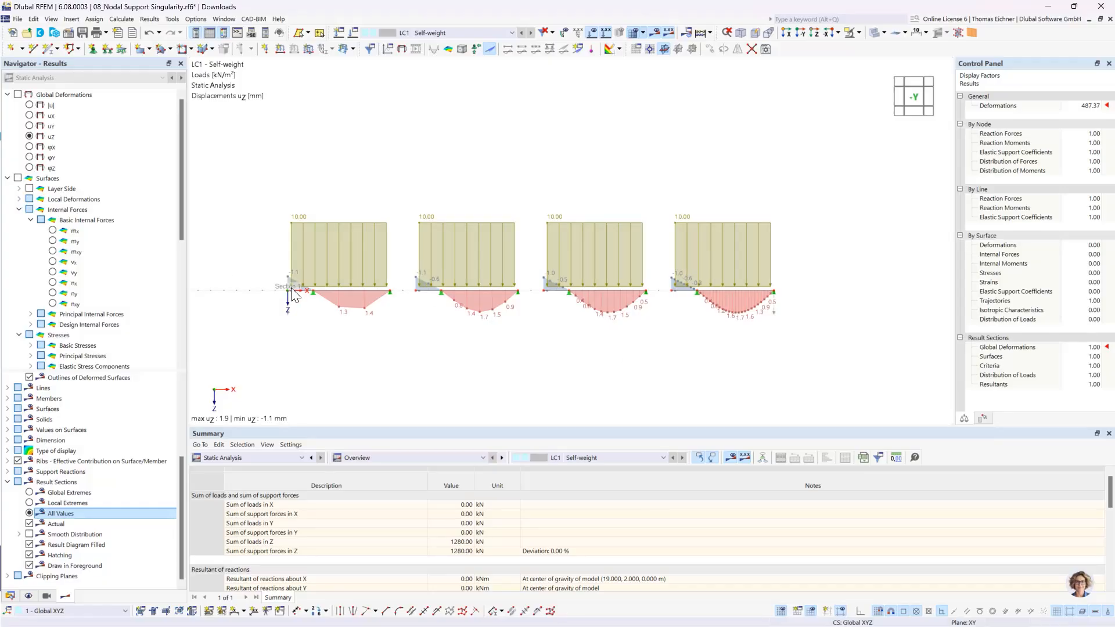
pyautogui.scroll(1, 283, 274)
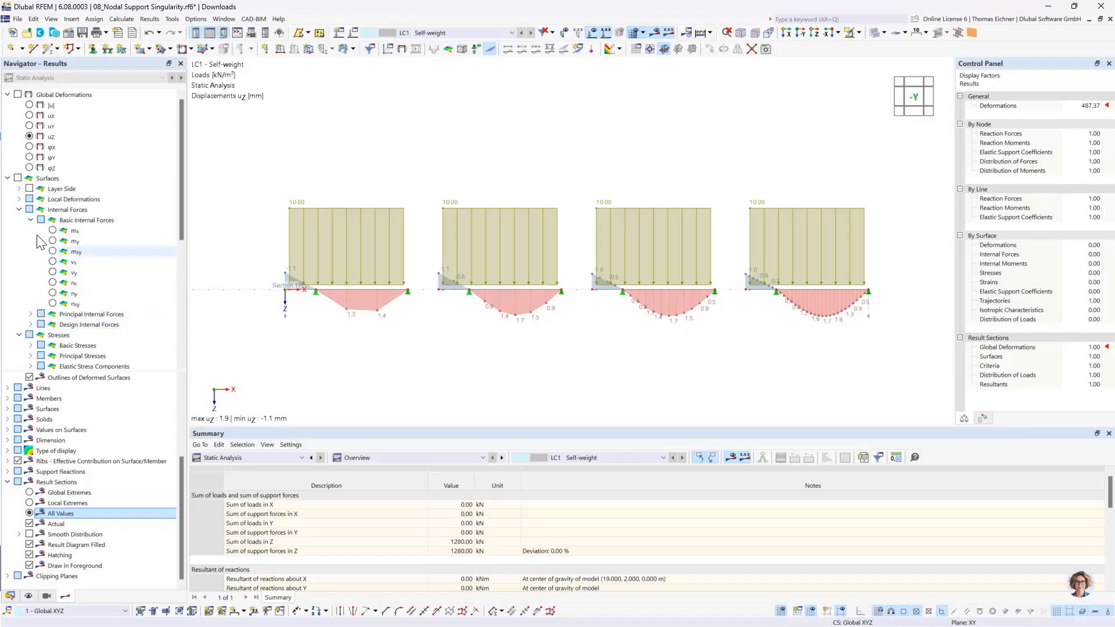
# Set the result section to surface results and display the basic internal force mx along it
pyautogui.click(19, 210)
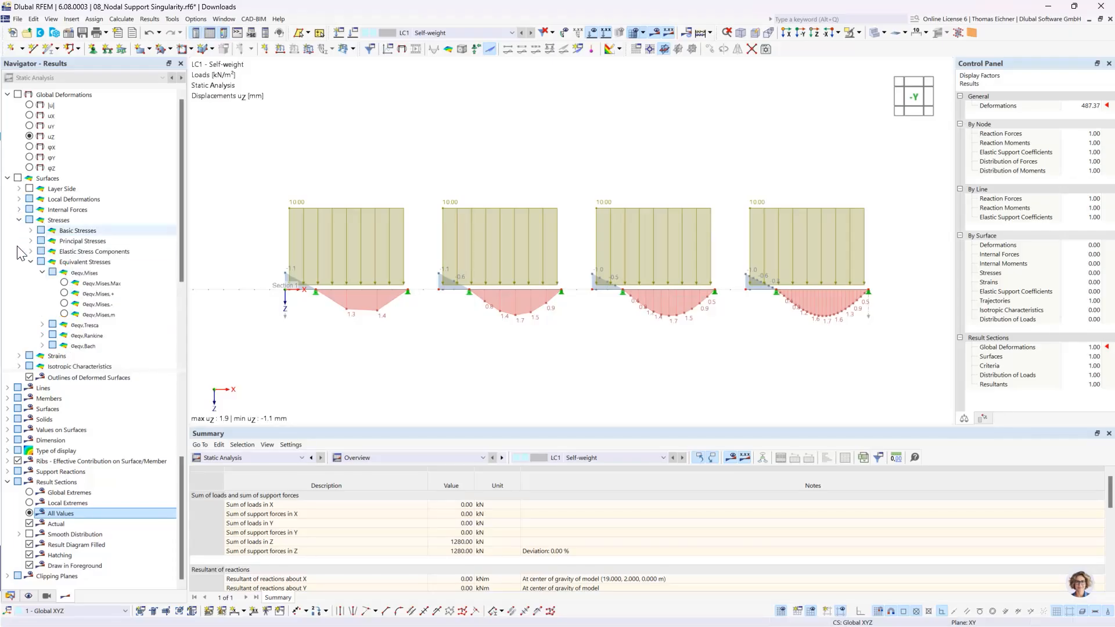
pyautogui.click(31, 262)
pyautogui.click(19, 220)
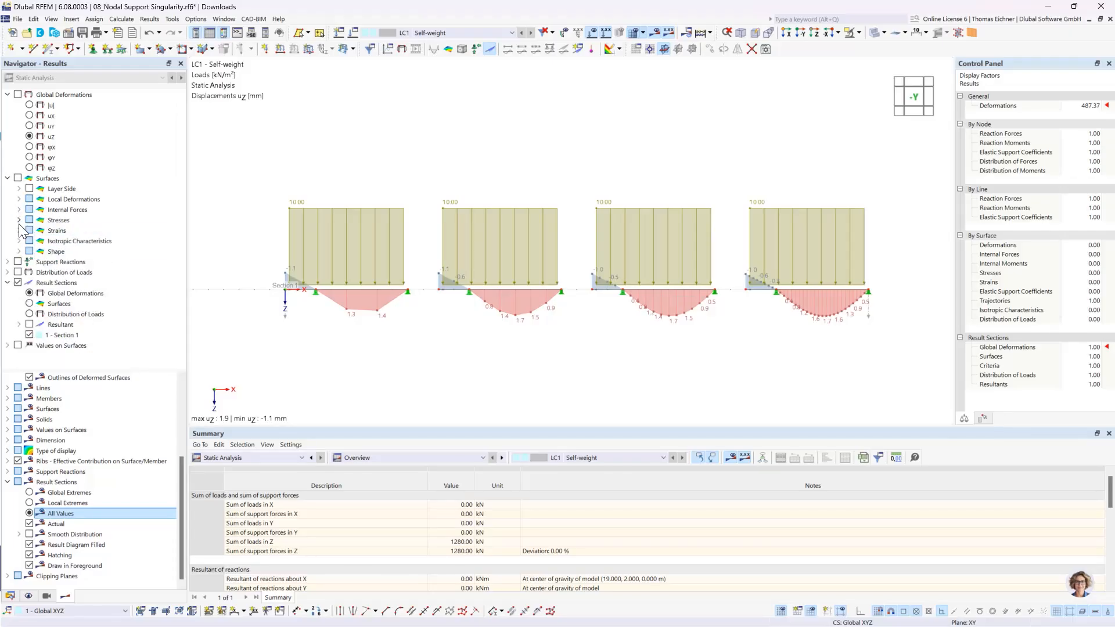
pyautogui.click(29, 305)
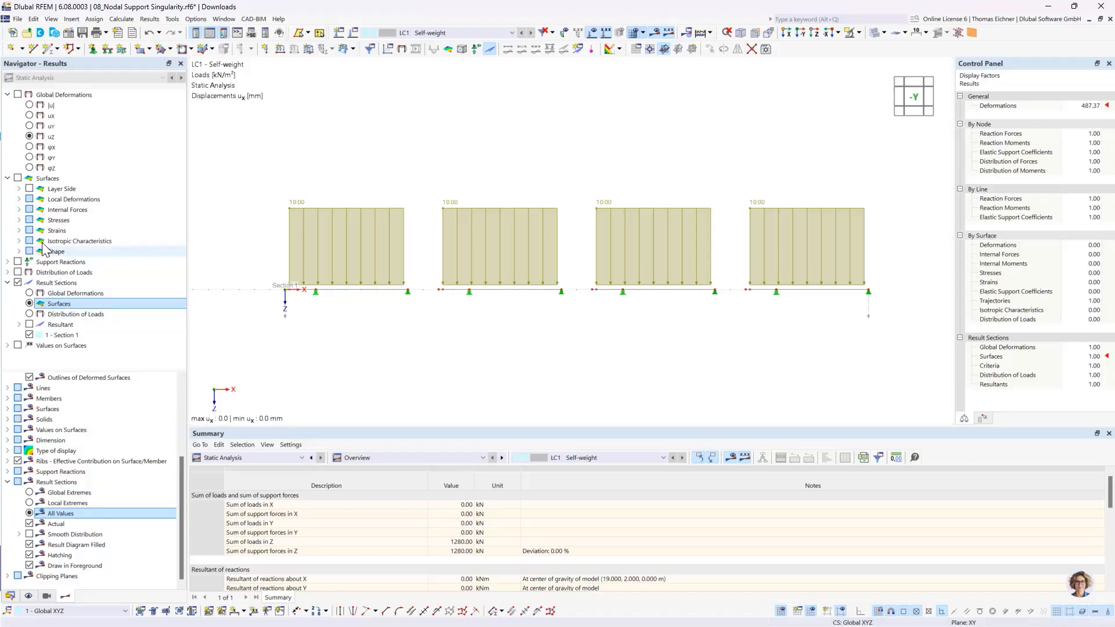
pyautogui.click(20, 210)
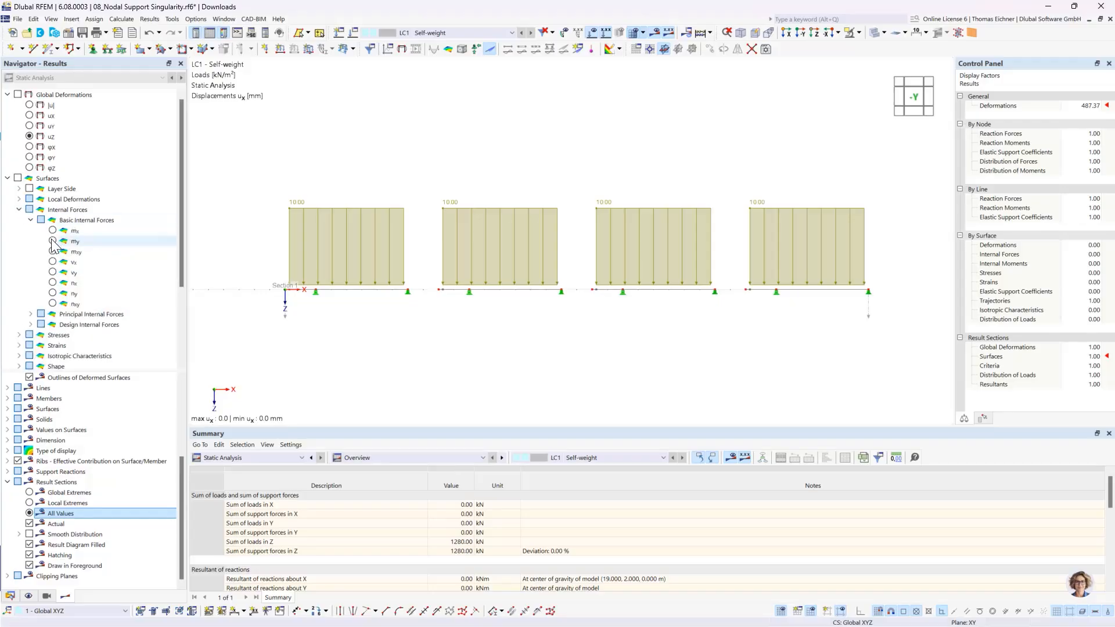
pyautogui.click(53, 230)
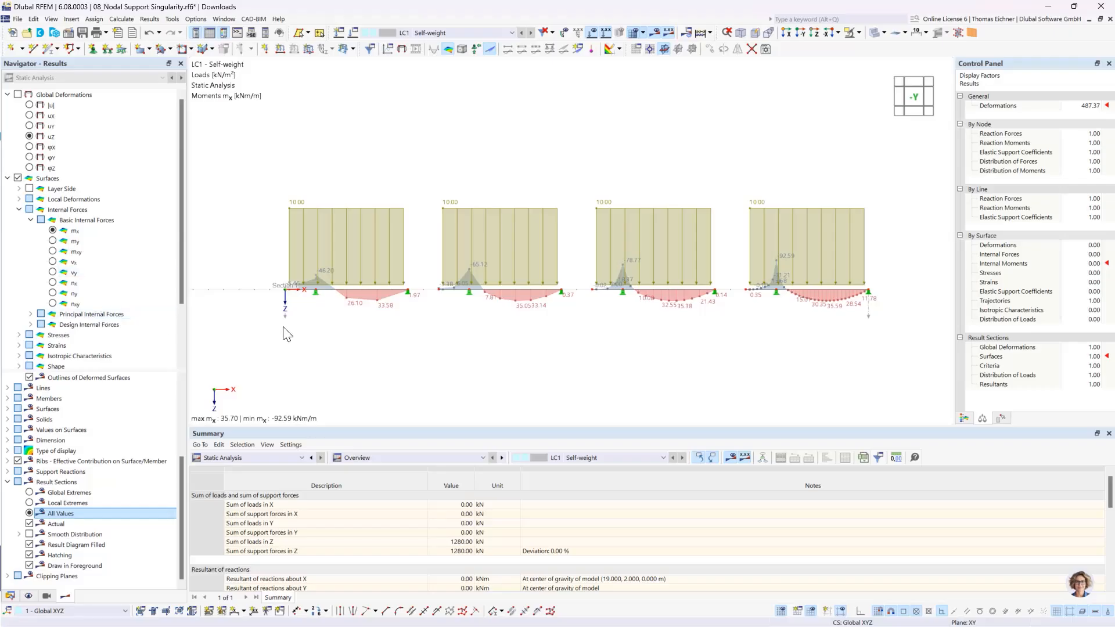
# Compare the mx moment peaks above the inner nodal supports of the four plates with different mesh sizes
pyautogui.scroll(1, 423, 326)
pyautogui.scroll(1, 433, 323)
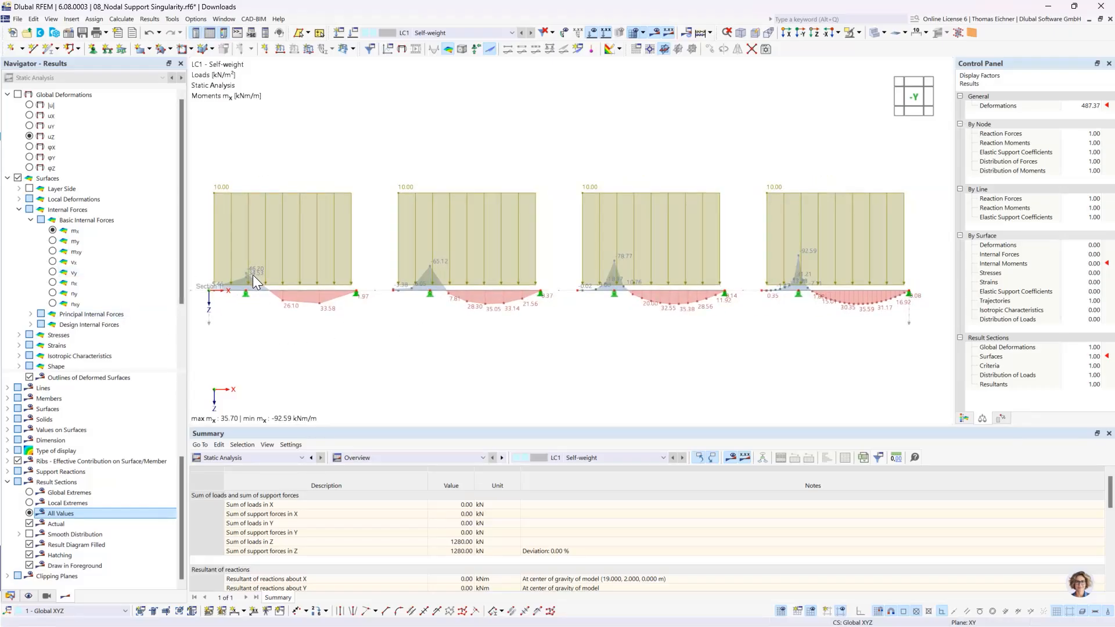
pyautogui.scroll(3, 252, 274)
pyautogui.moveTo(253, 274); pyautogui.dragTo(379, 285, button='middle')
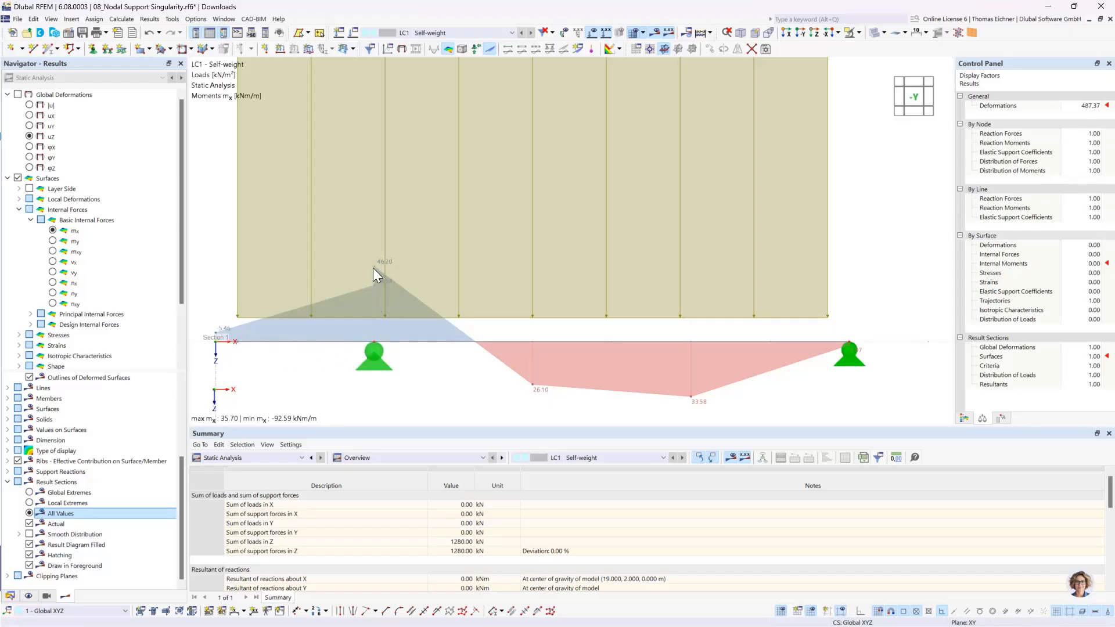
pyautogui.scroll(-6, 369, 277)
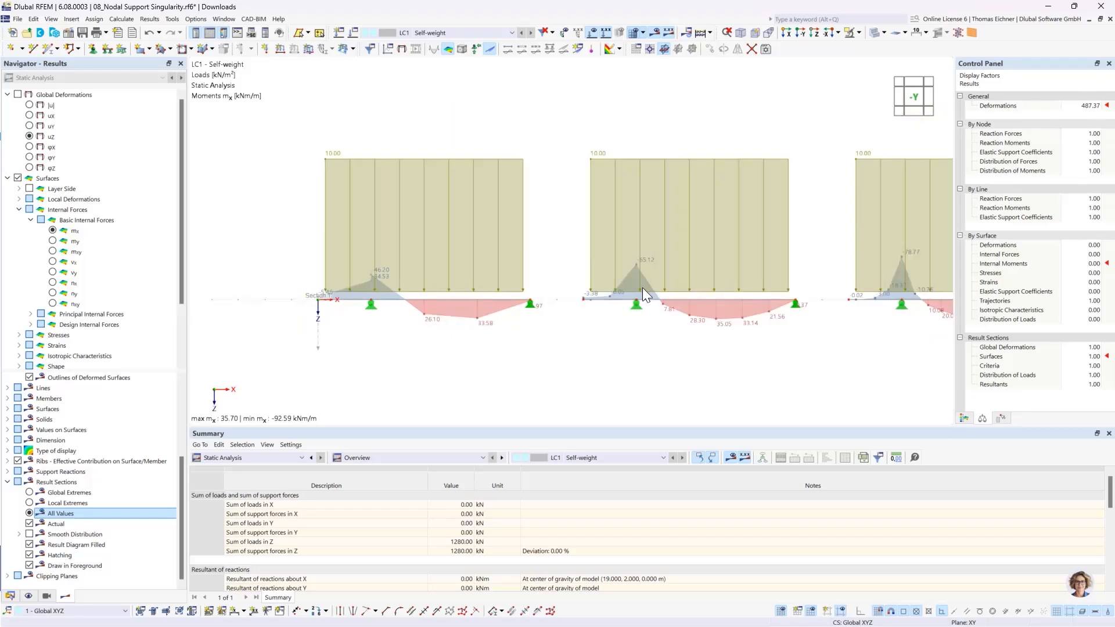
pyautogui.moveTo(617, 287); pyautogui.dragTo(572, 287, button='middle')
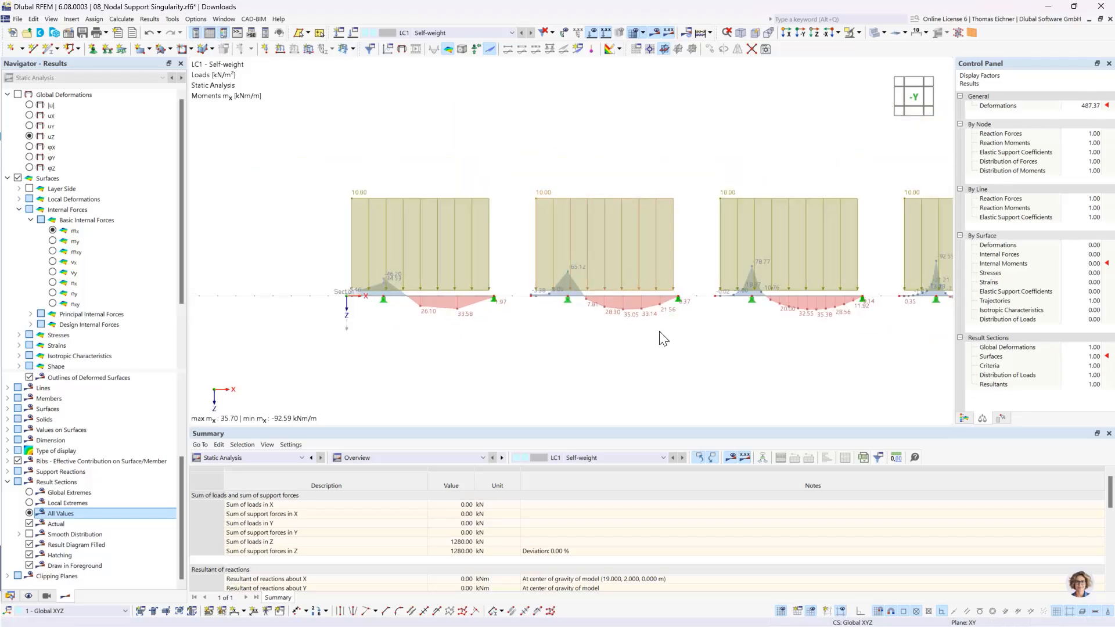
pyautogui.scroll(-2, 533, 335)
pyautogui.moveTo(533, 335); pyautogui.dragTo(494, 337, button='middle')
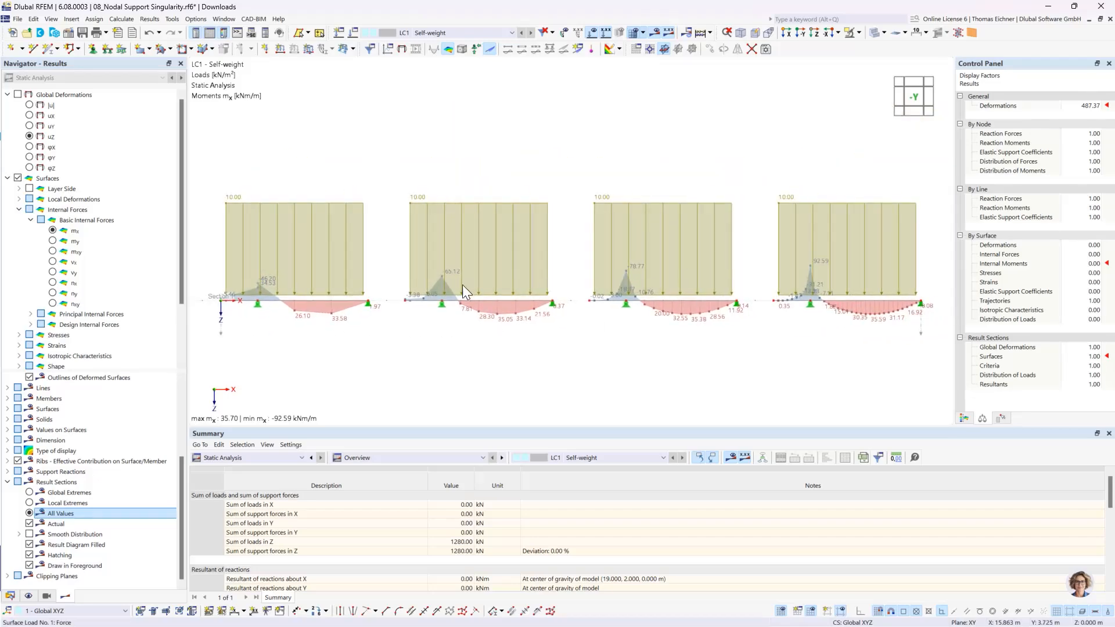
# Hide the load display and open the hinged nodal support at the fourth plate's inner support node for editing
pyautogui.click(810, 306)
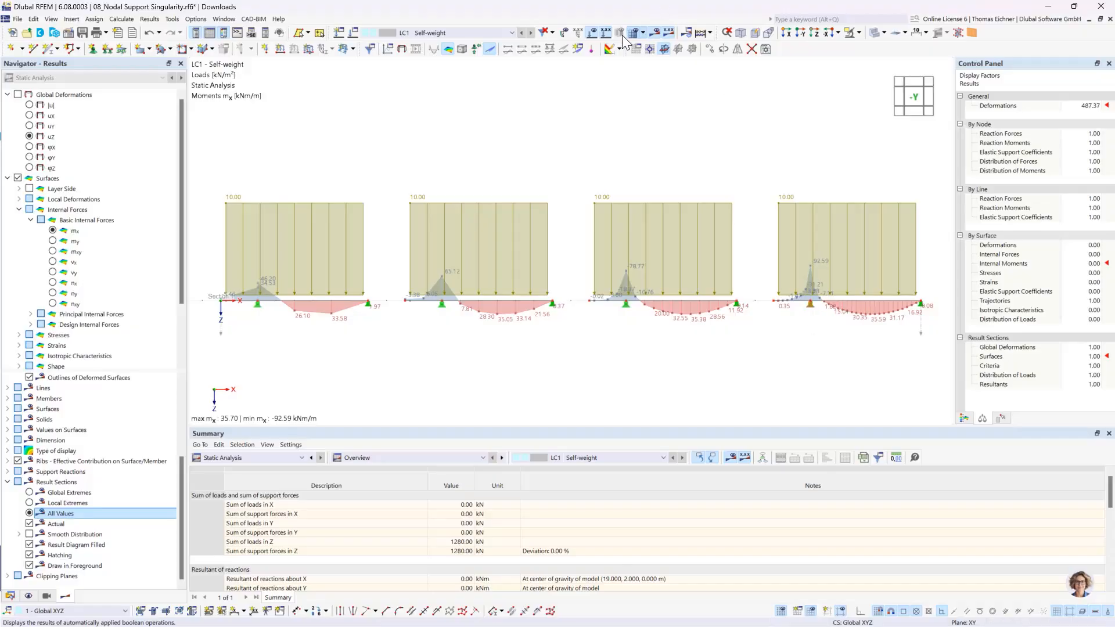
pyautogui.click(593, 32)
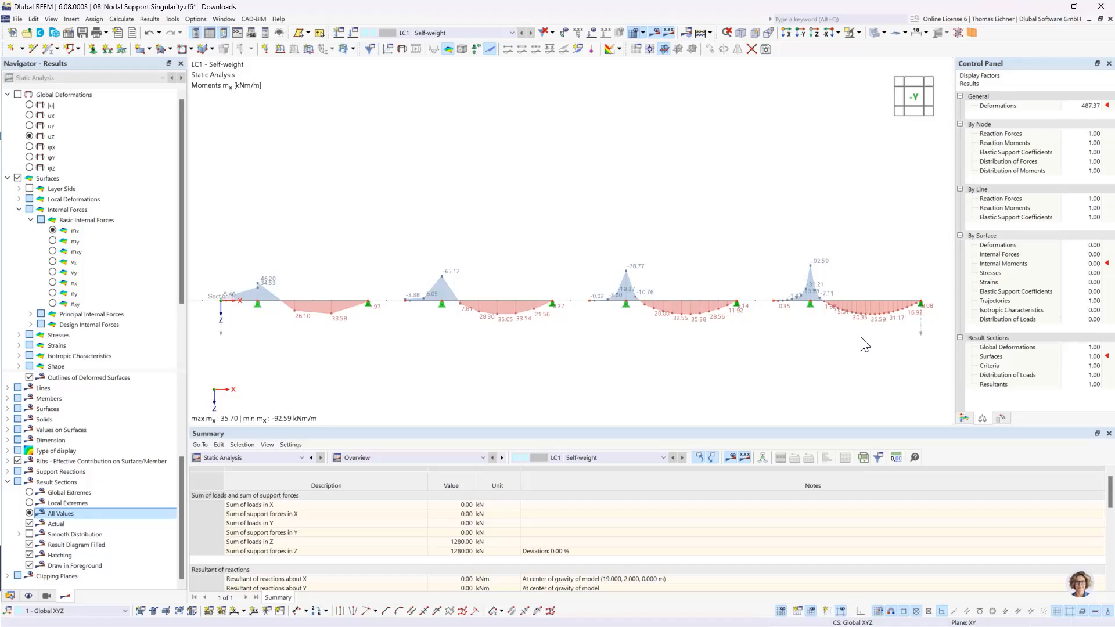
pyautogui.moveTo(812, 313)
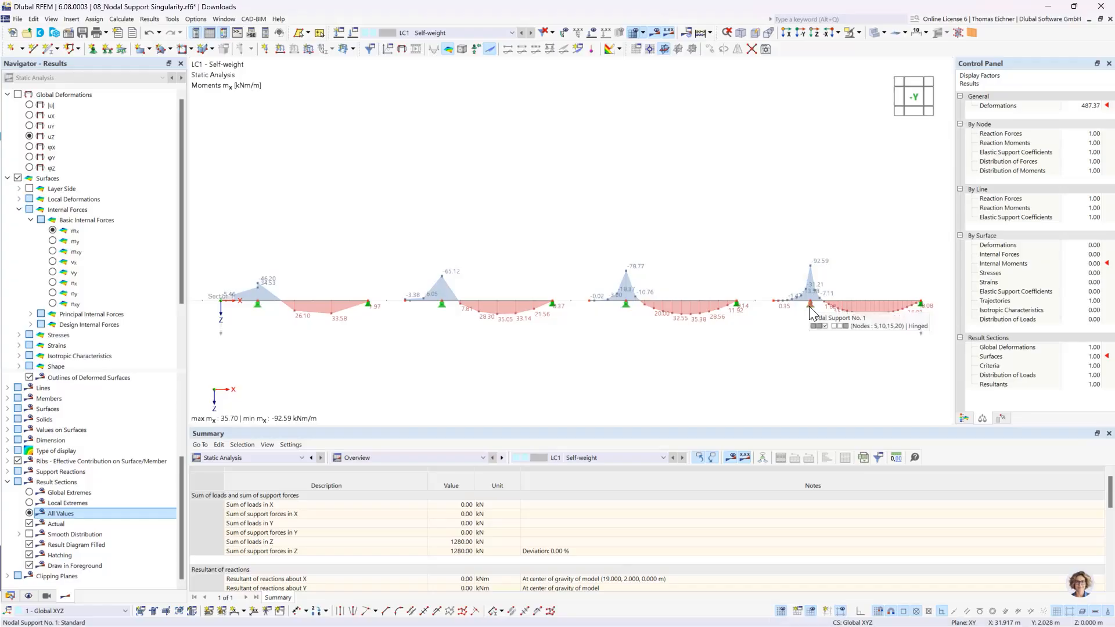
pyautogui.doubleClick(810, 308)
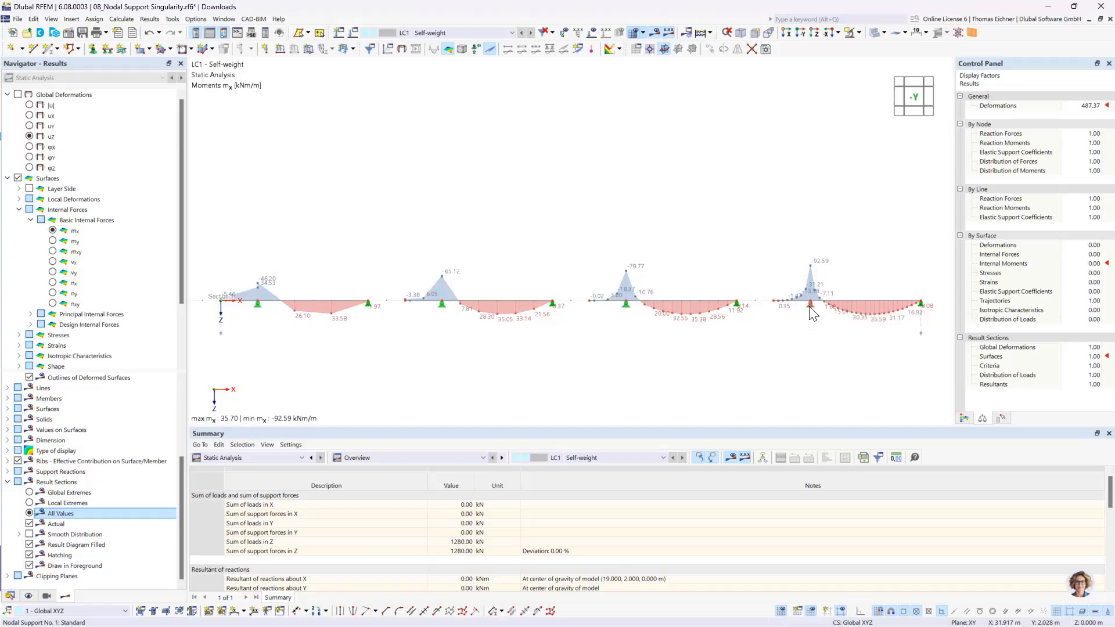
pyautogui.moveTo(576, 105); pyautogui.dragTo(517, 89)
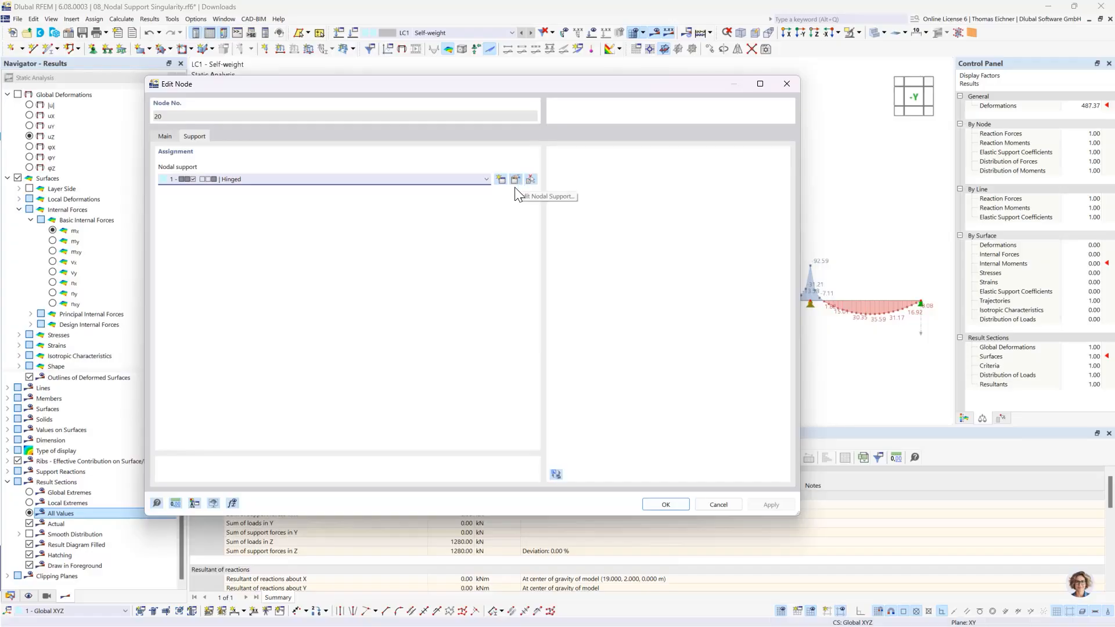
pyautogui.click(465, 180)
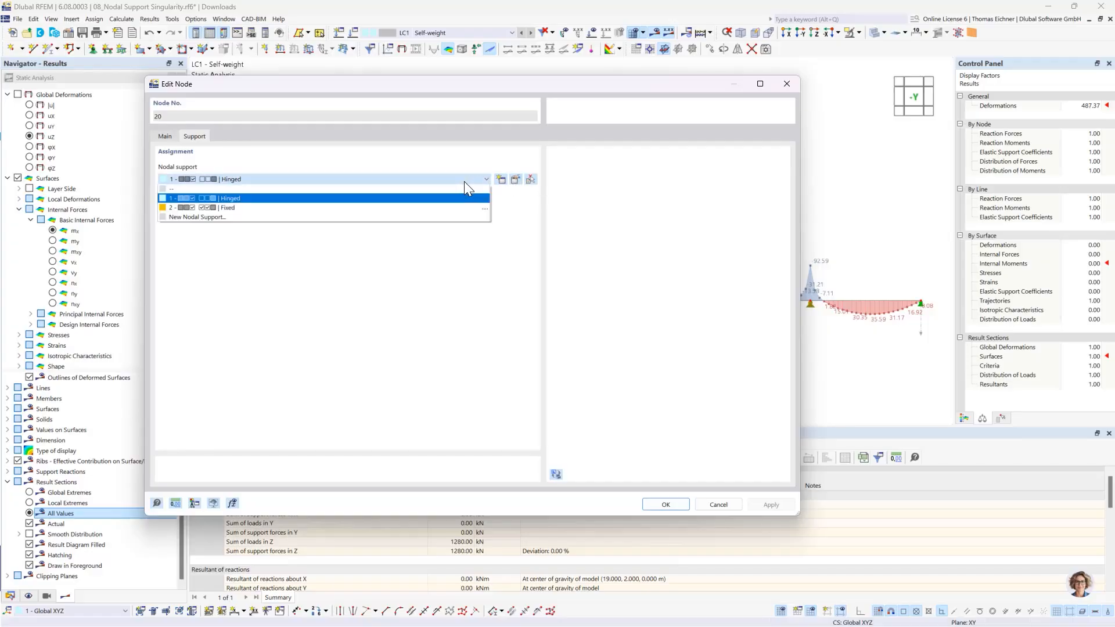
pyautogui.click(465, 181)
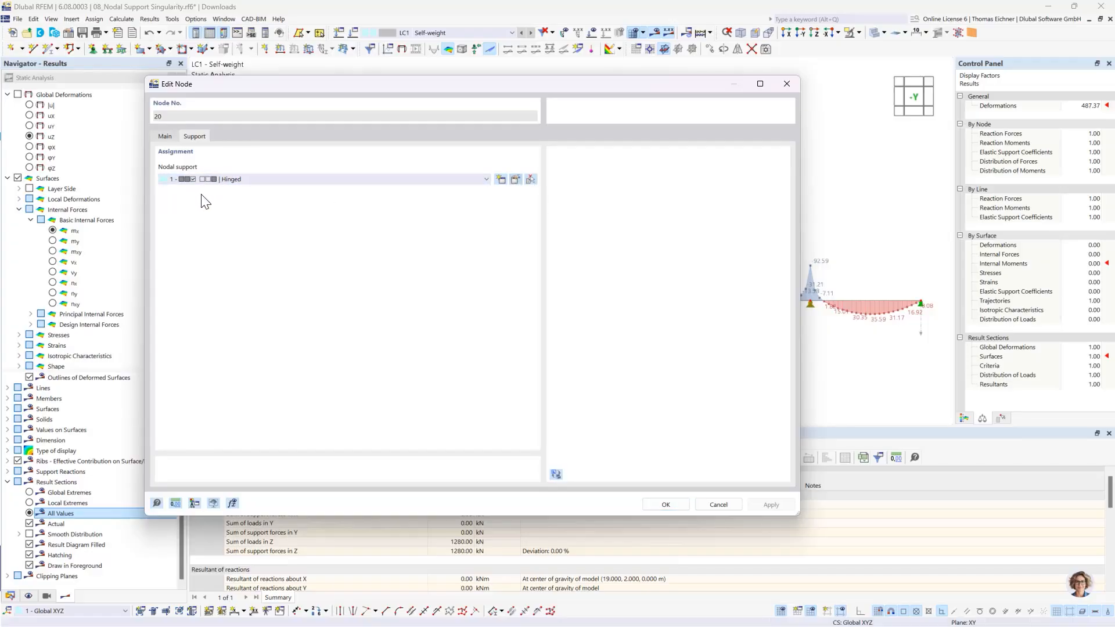
pyautogui.click(515, 179)
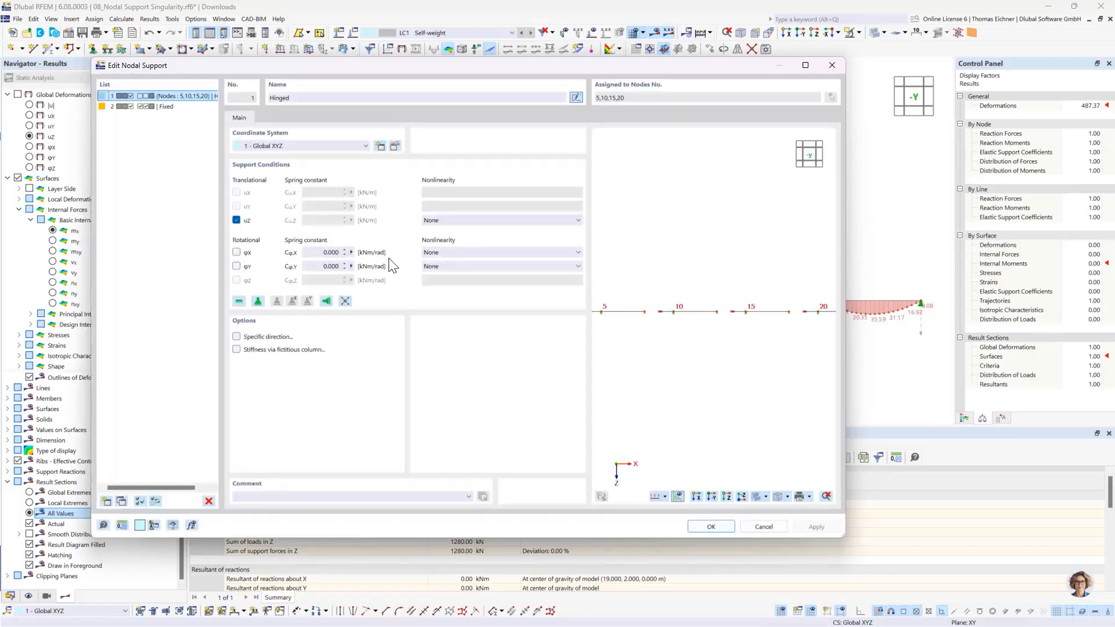
pyautogui.click(236, 220)
pyautogui.doubleClick(314, 220)
pyautogui.moveTo(464, 68); pyautogui.dragTo(426, 53)
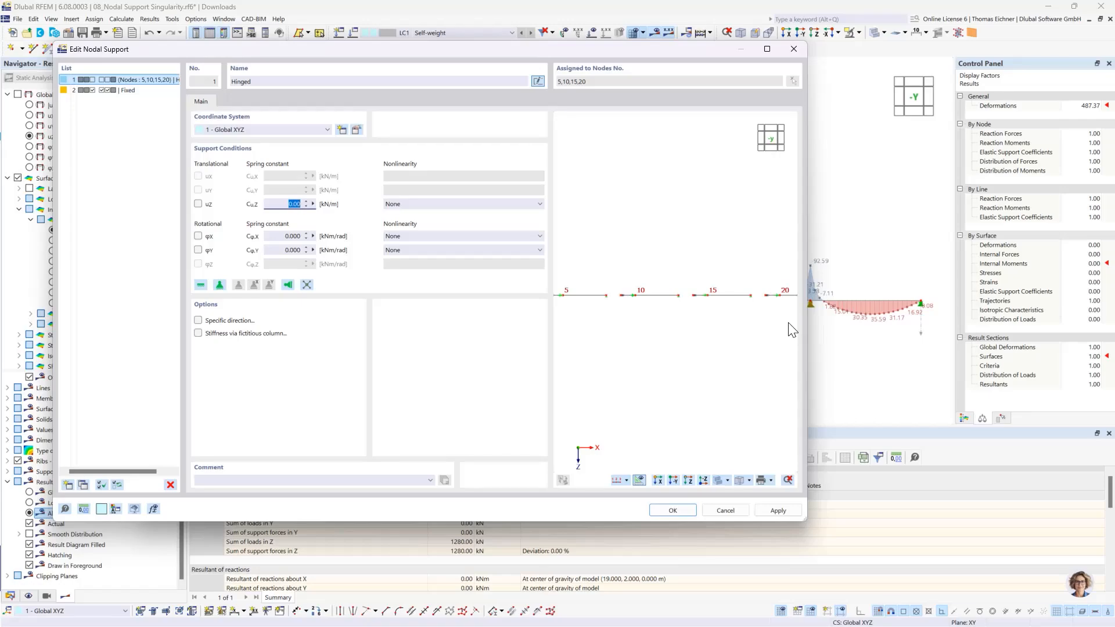
pyautogui.click(284, 206)
pyautogui.moveTo(511, 49); pyautogui.dragTo(490, 46)
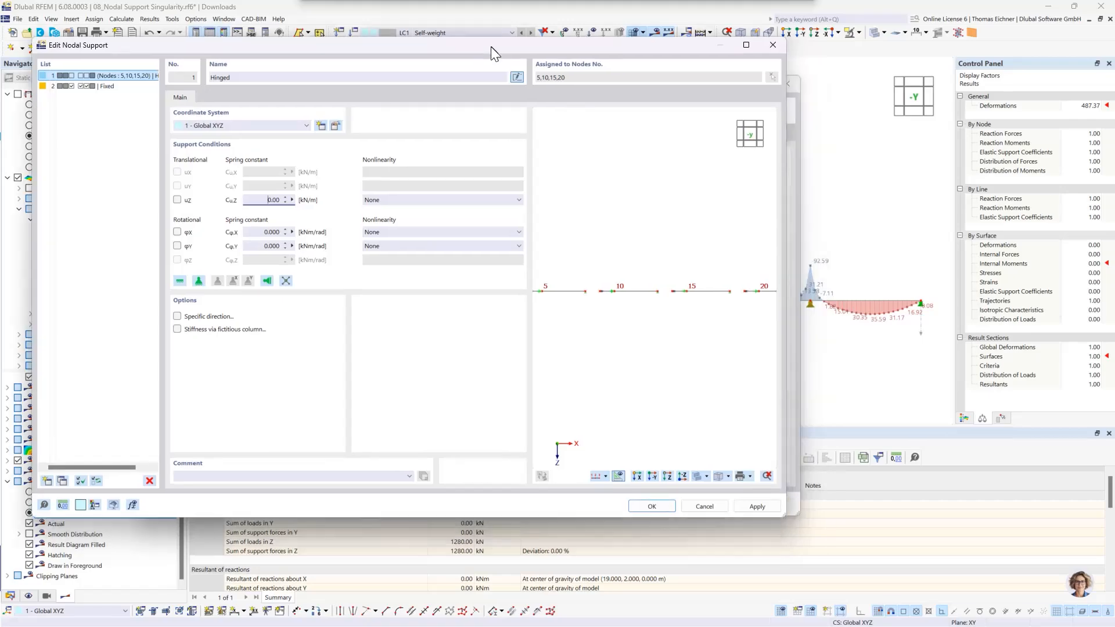
pyautogui.click(179, 201)
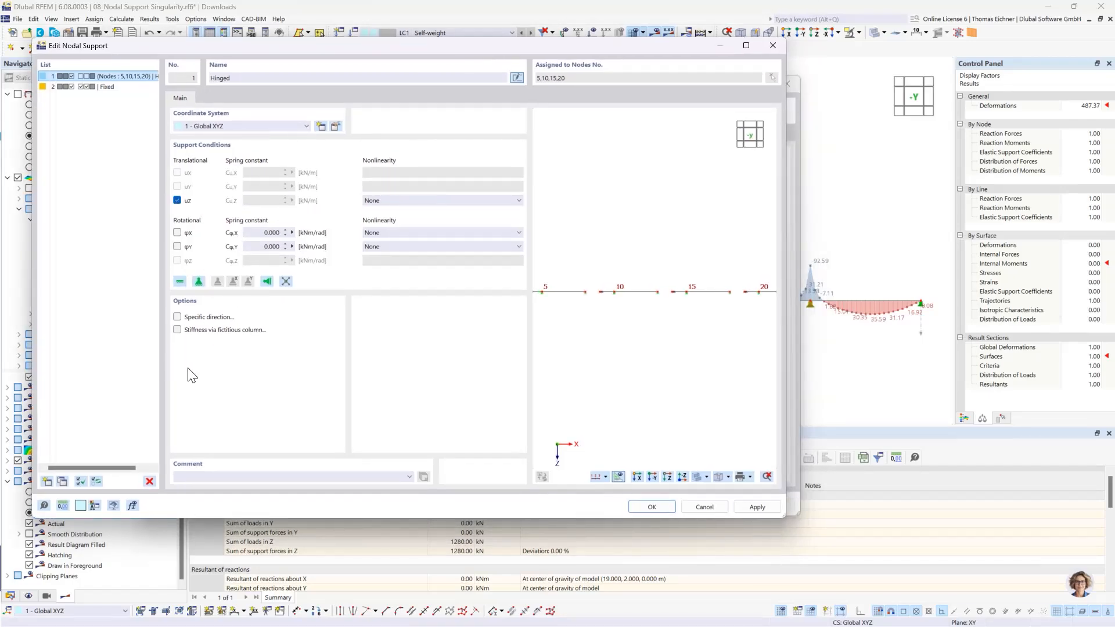
# Activate stiffness via fictitious column for the hinged nodal support, with a column height of 3 m and material C30/37
pyautogui.click(177, 329)
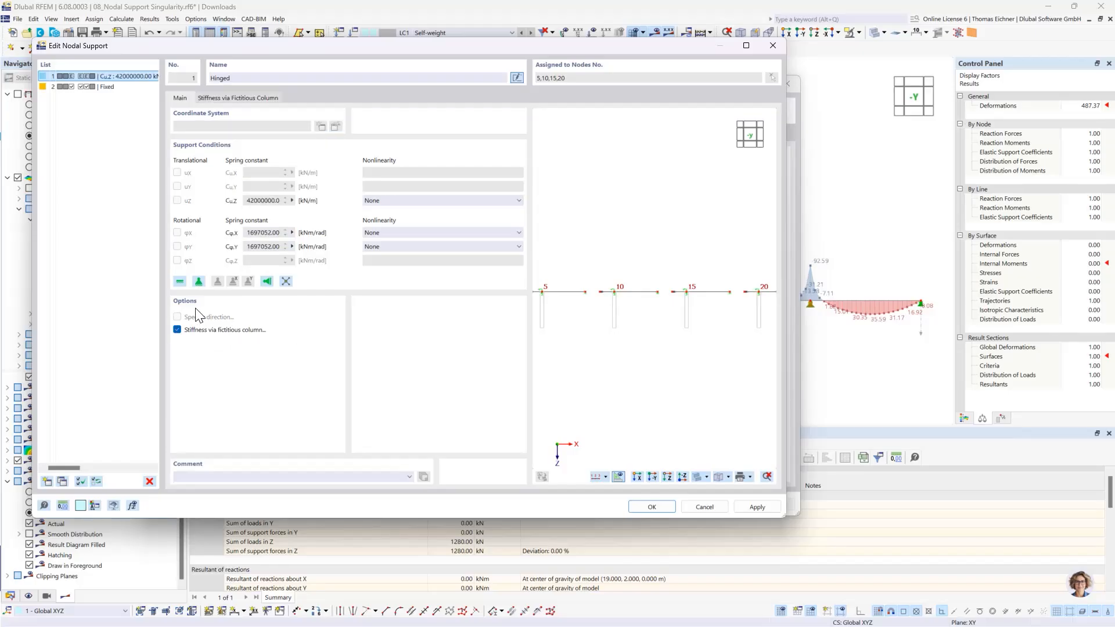
pyautogui.click(241, 99)
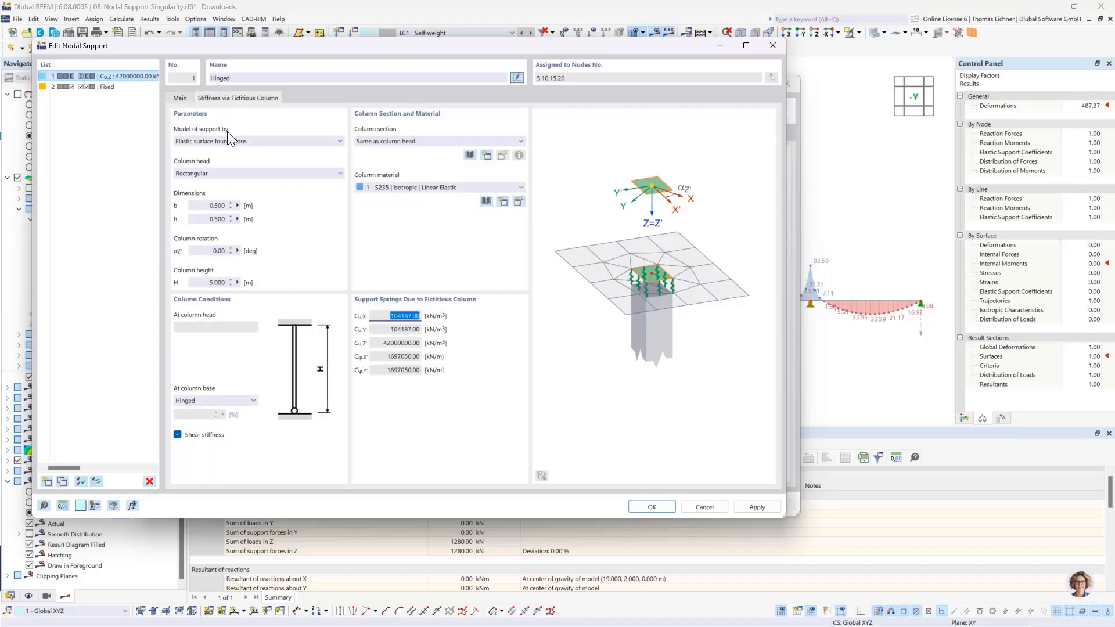
pyautogui.click(214, 282)
pyautogui.write('3')
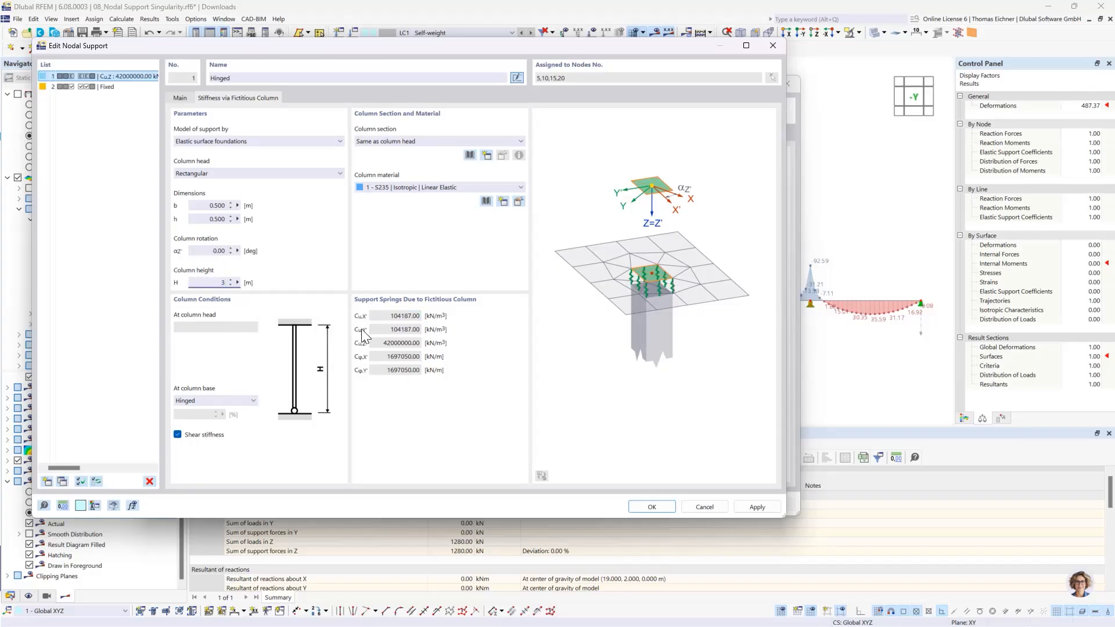
pyautogui.click(208, 250)
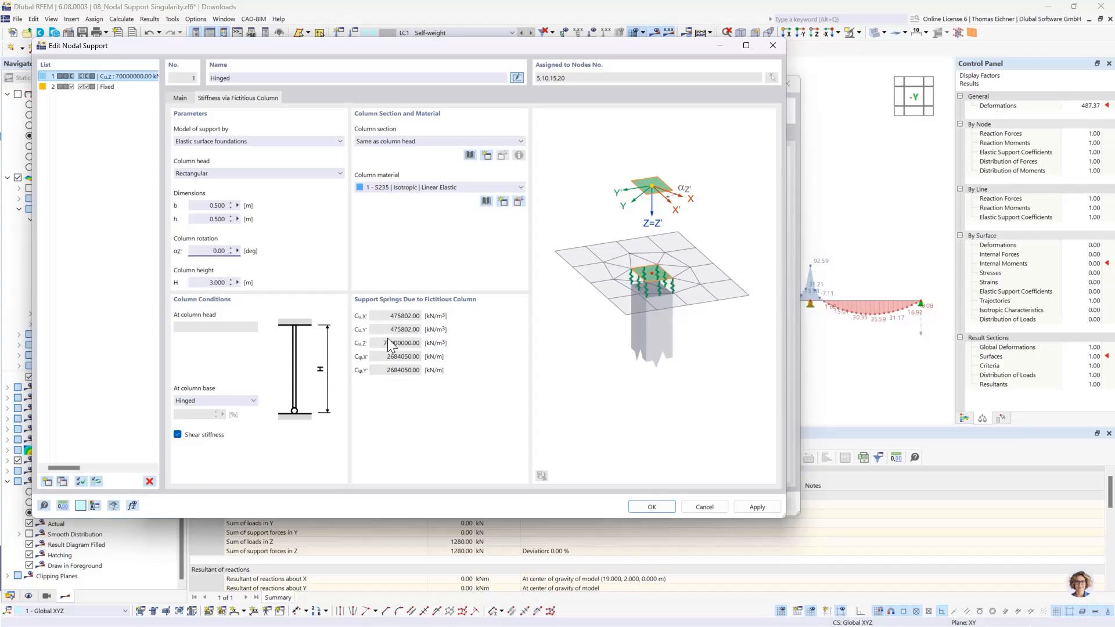
pyautogui.click(402, 187)
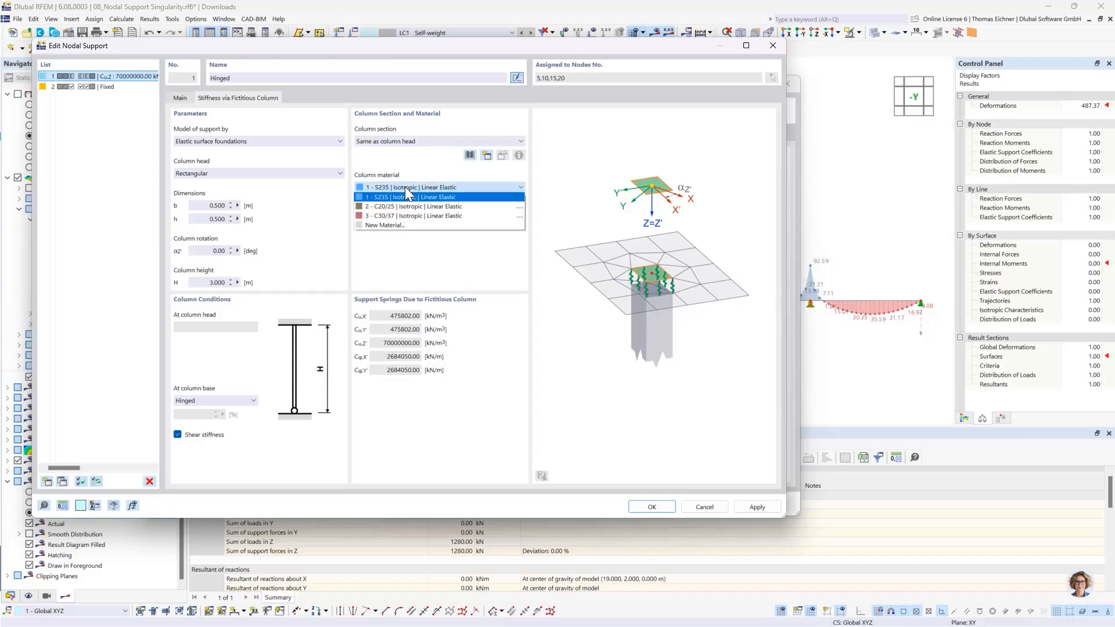
pyautogui.click(410, 215)
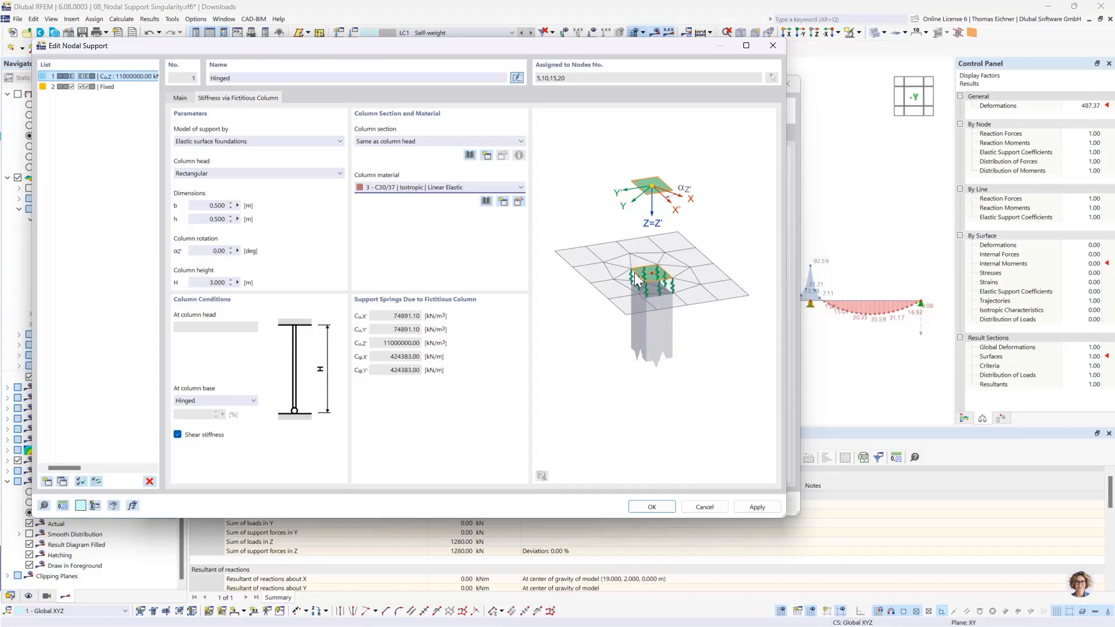
# Set the fictitious column's model of support to Elastic nodal support
pyautogui.click(180, 98)
pyautogui.click(231, 101)
pyautogui.click(313, 143)
pyautogui.click(203, 160)
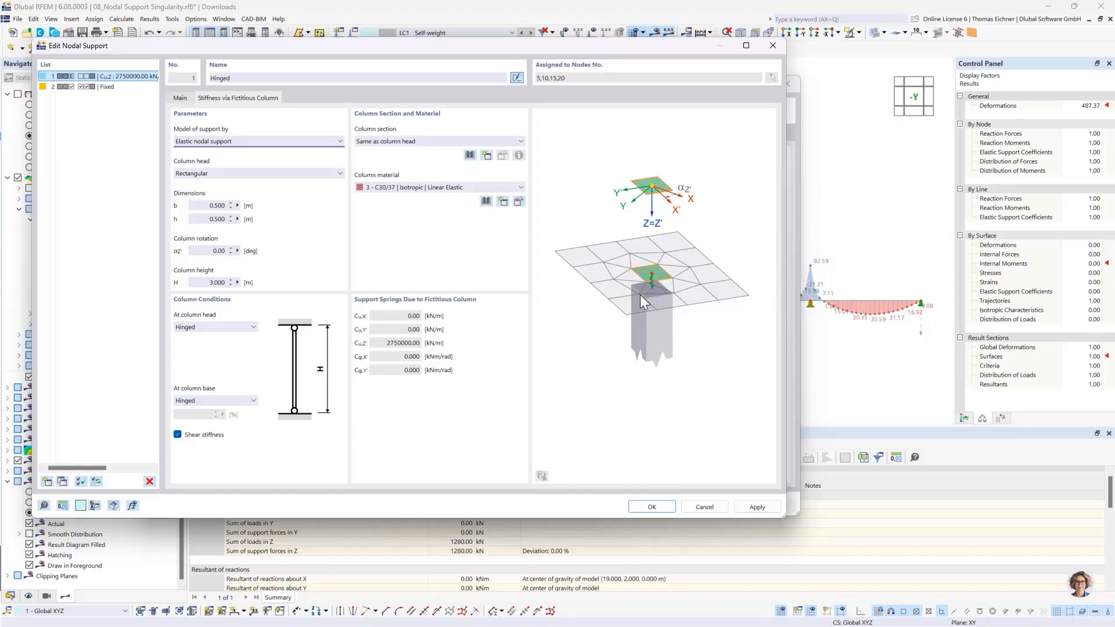
# Set the fictitious column's model of support to Elastic surface foundations, accept deleting the existing results, and recalculate the model
pyautogui.click(231, 142)
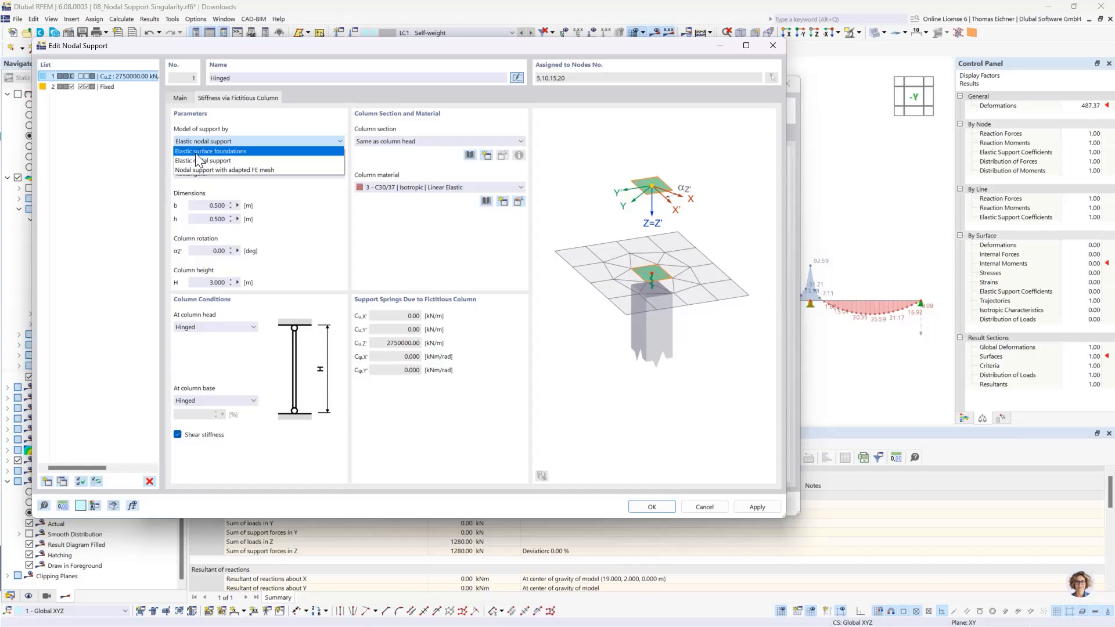
pyautogui.click(219, 151)
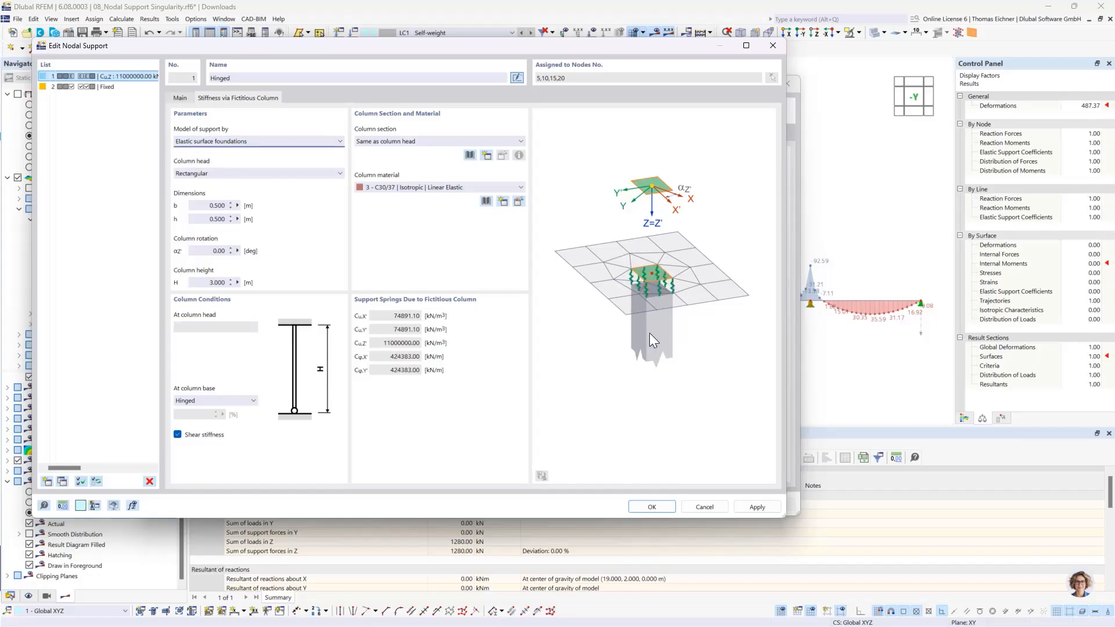
pyautogui.click(652, 507)
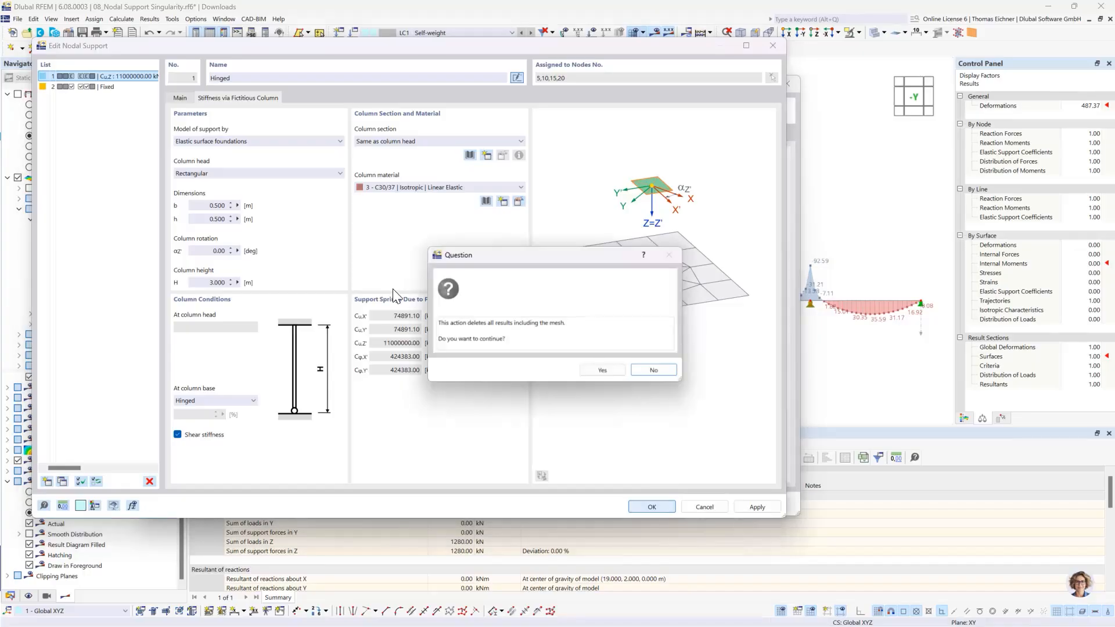
pyautogui.click(601, 370)
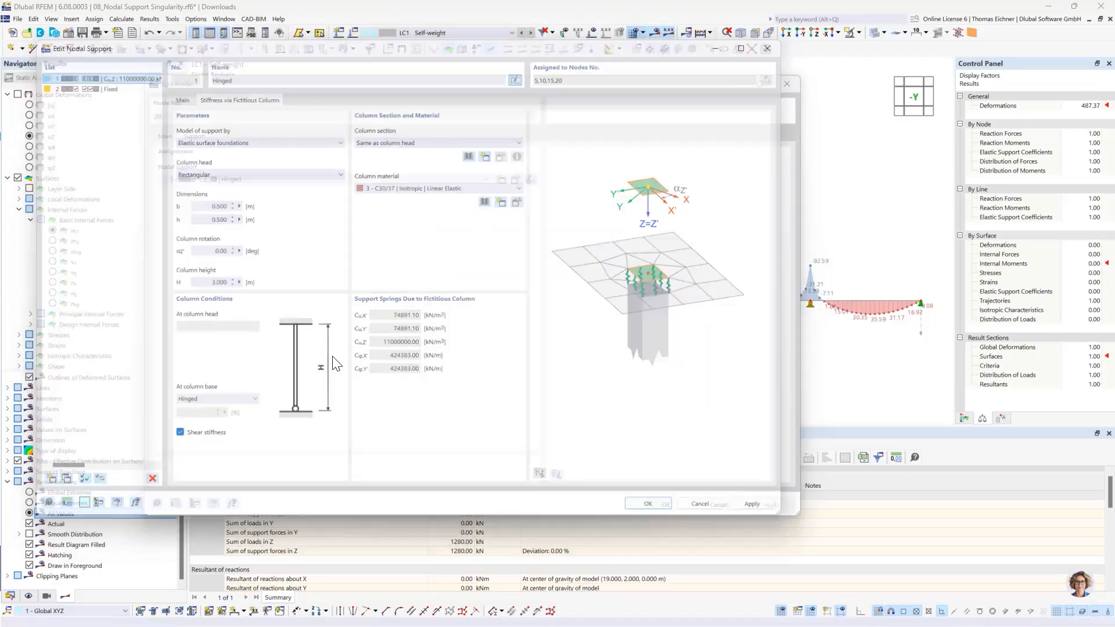
pyautogui.click(665, 506)
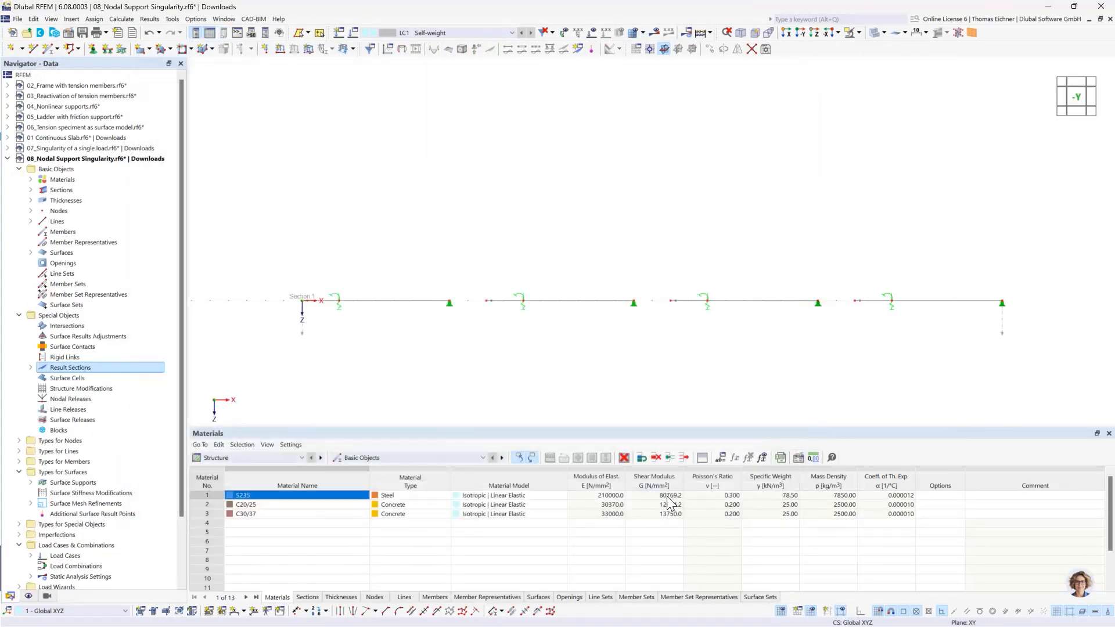
pyautogui.scroll(-3, 624, 224)
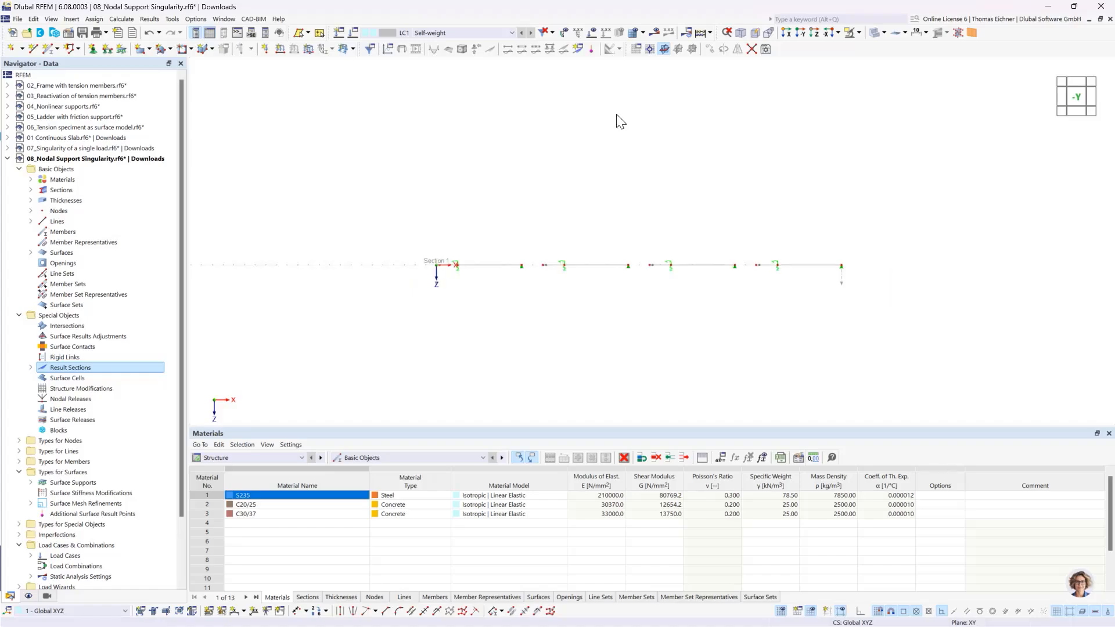
pyautogui.click(702, 34)
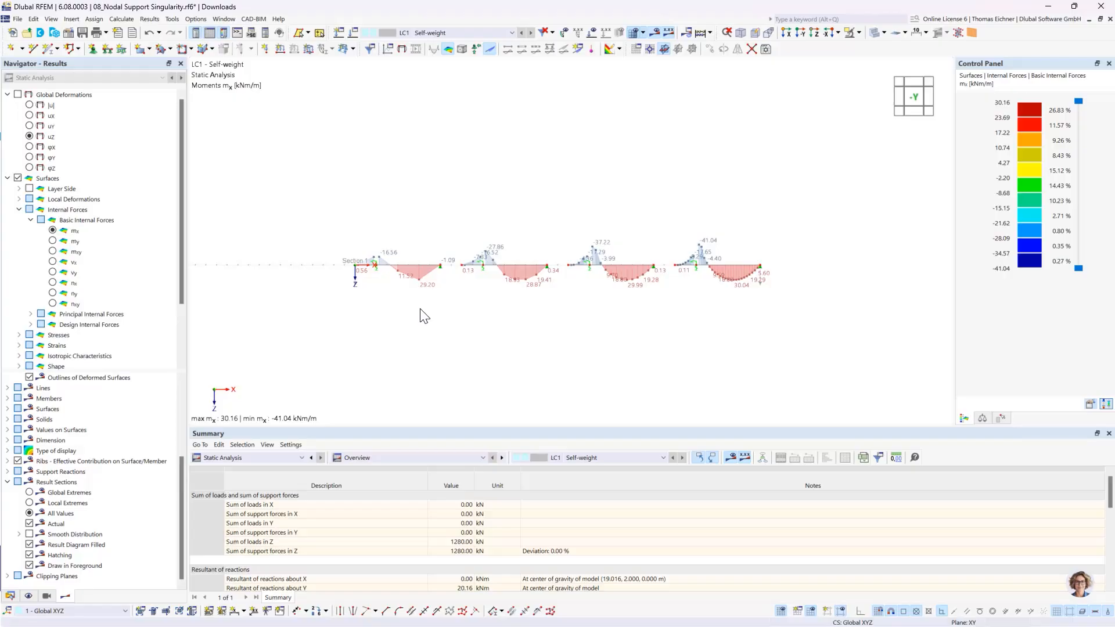
# Compare the recalculated mx moment diagrams and their peaks beside the inner supports across the four plates with different mesh sizes
pyautogui.scroll(3, 697, 272)
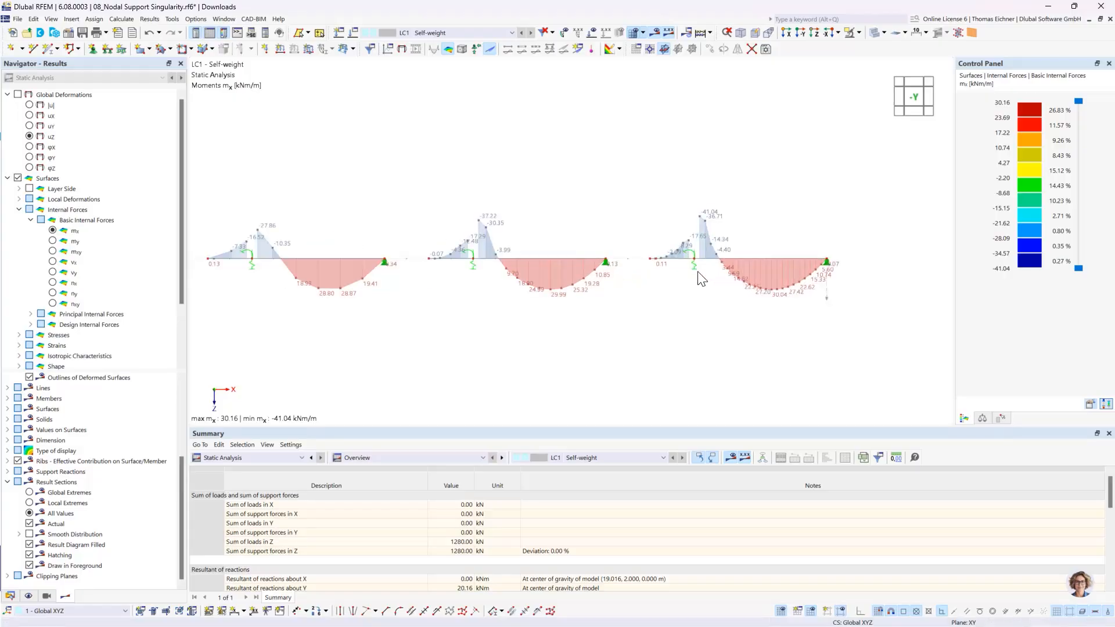
pyautogui.scroll(-2, 697, 272)
pyautogui.moveTo(419, 208); pyautogui.dragTo(457, 206, button='middle')
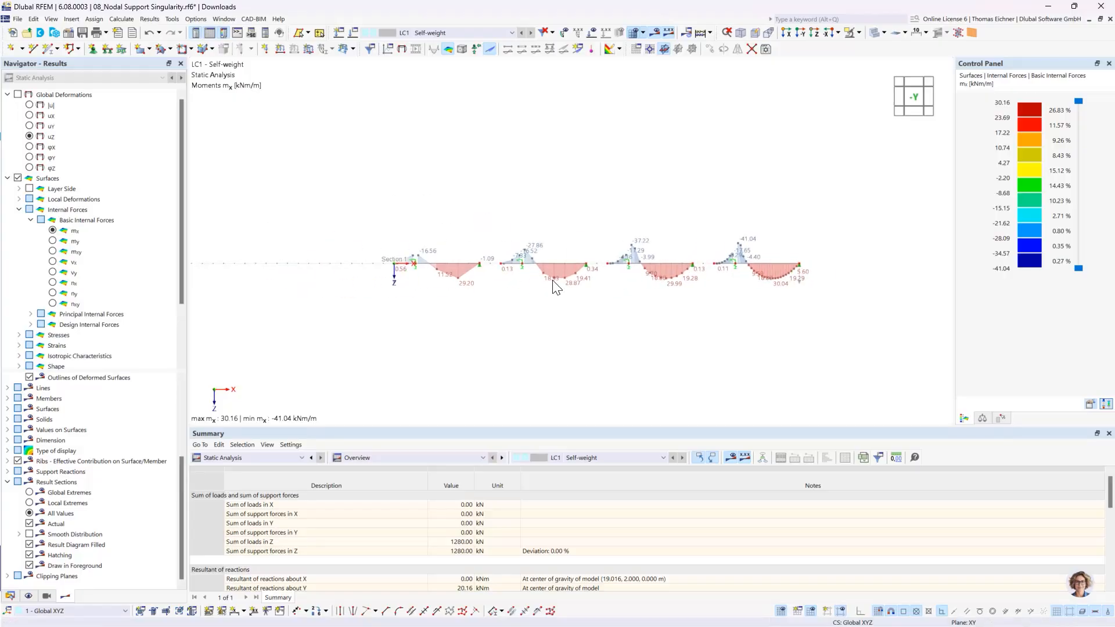
pyautogui.scroll(2, 553, 280)
pyautogui.scroll(1, 554, 285)
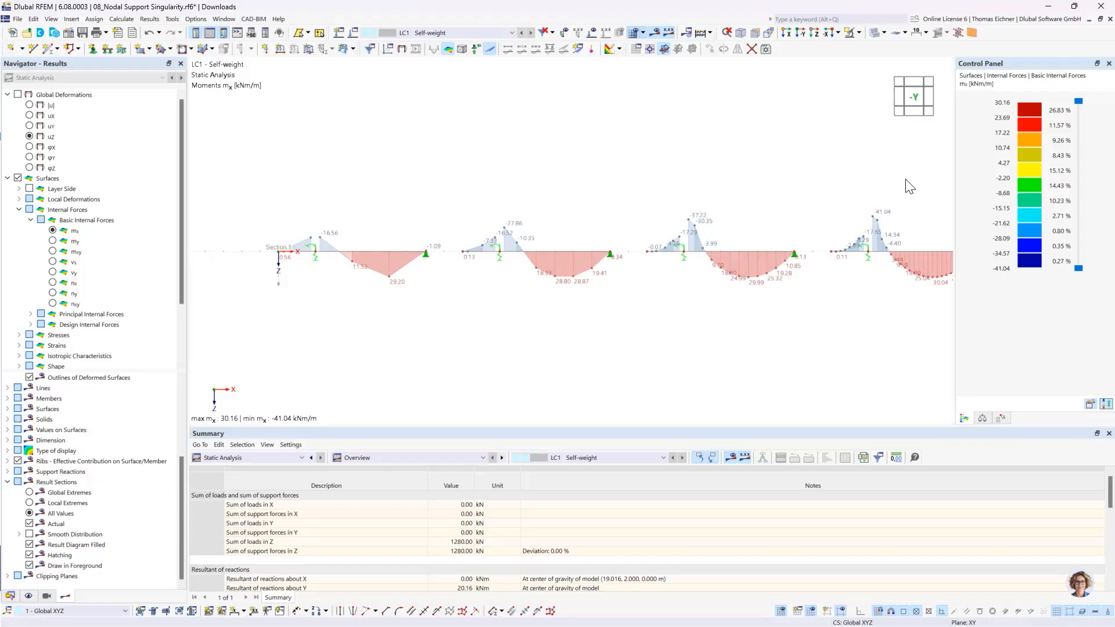
pyautogui.scroll(2, 870, 290)
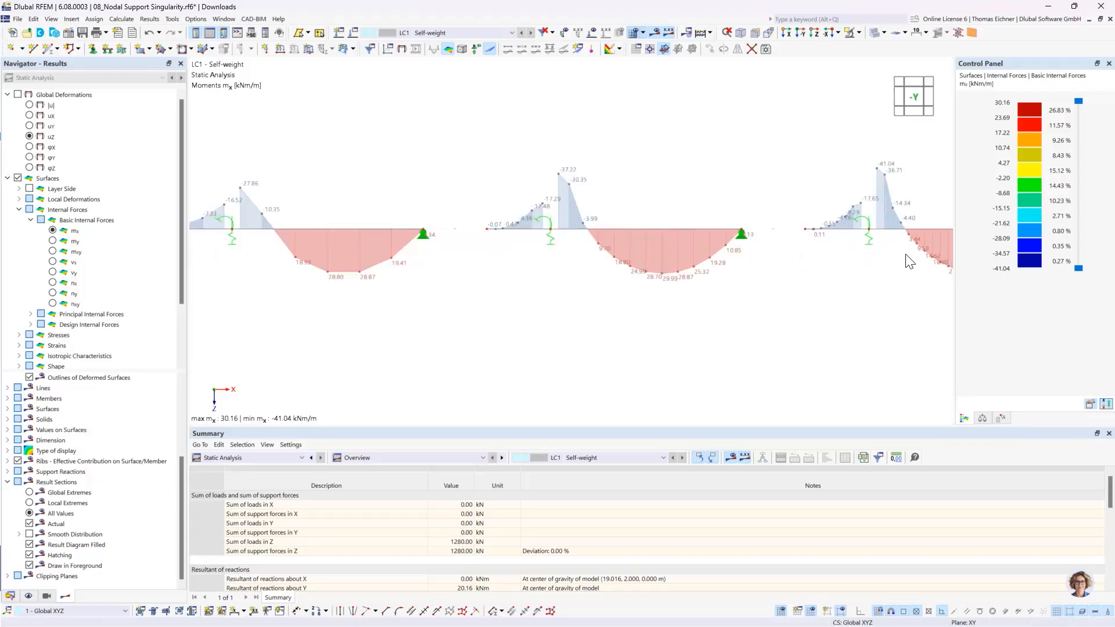
pyautogui.moveTo(802, 267); pyautogui.dragTo(642, 296, button='middle')
pyautogui.scroll(2, 696, 283)
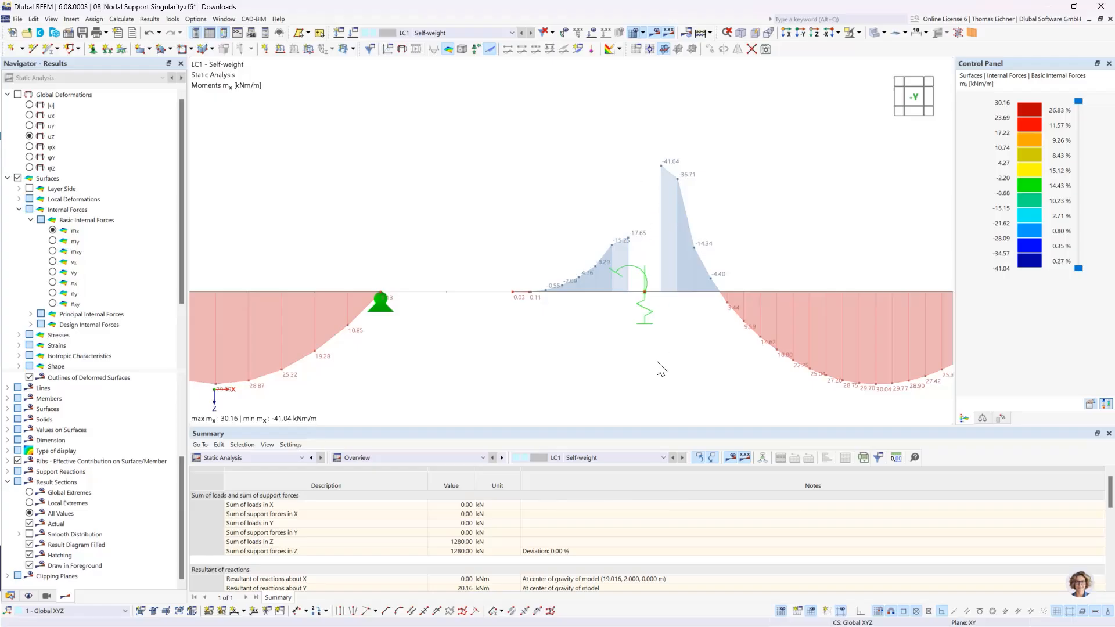
pyautogui.scroll(-2, 661, 370)
pyautogui.moveTo(495, 253); pyautogui.dragTo(666, 191, button='middle')
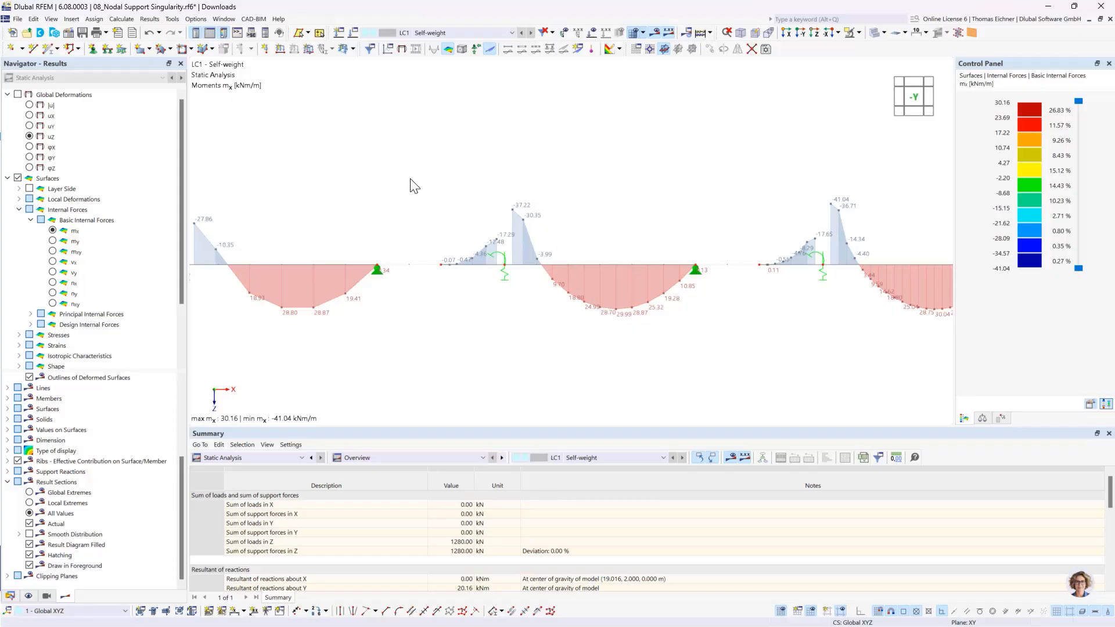
pyautogui.moveTo(530, 169); pyautogui.dragTo(573, 174, button='middle')
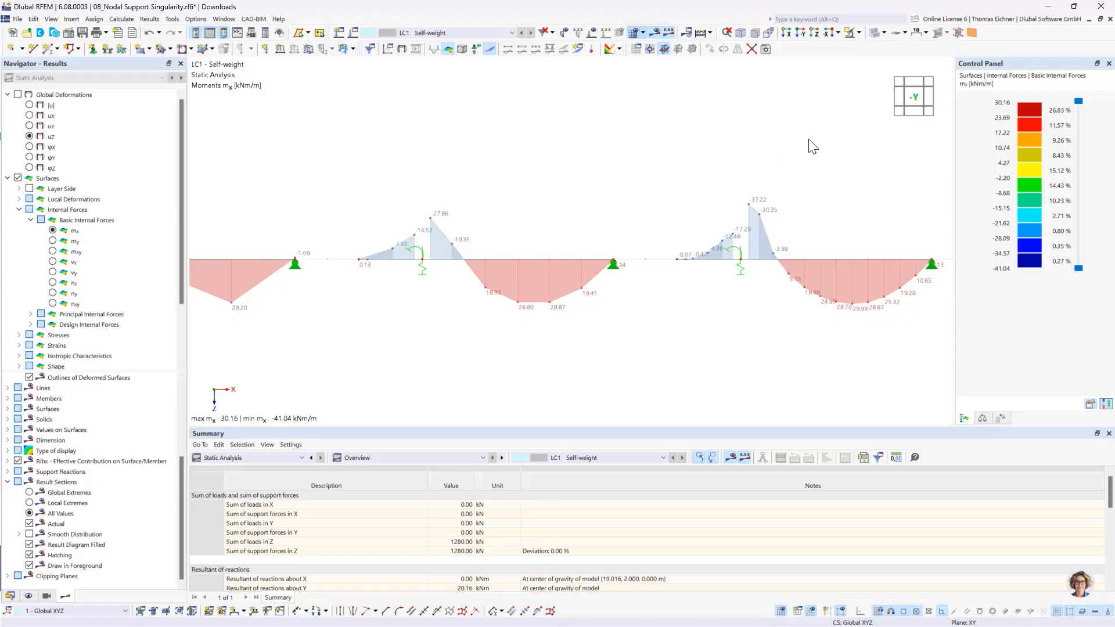
pyautogui.moveTo(537, 168); pyautogui.dragTo(342, 119, button='middle')
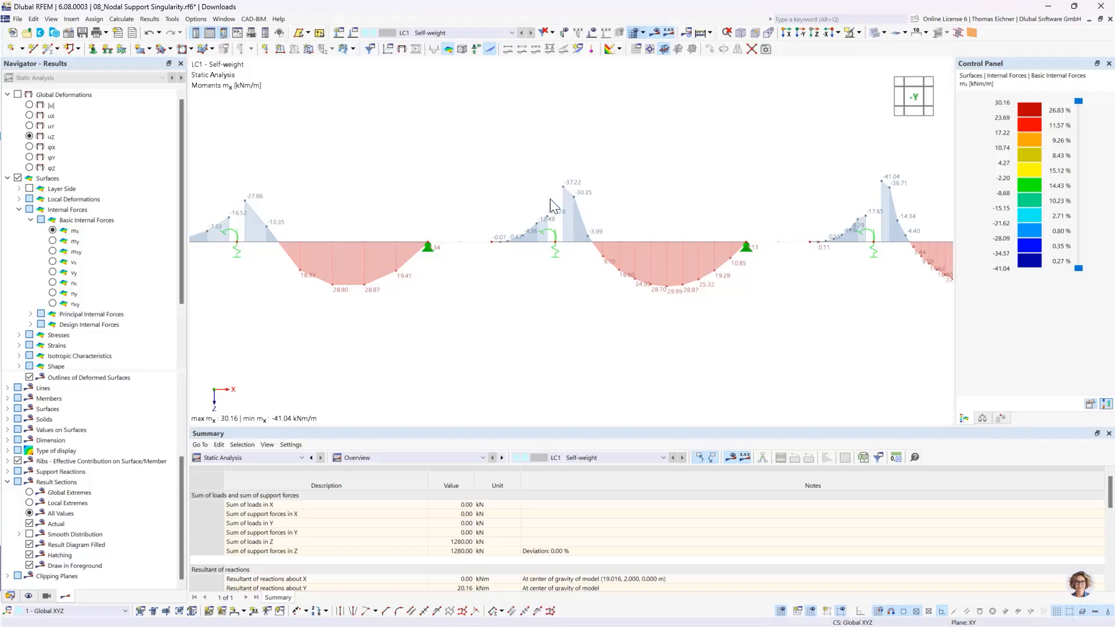
pyautogui.moveTo(782, 281); pyautogui.dragTo(674, 281, button='middle')
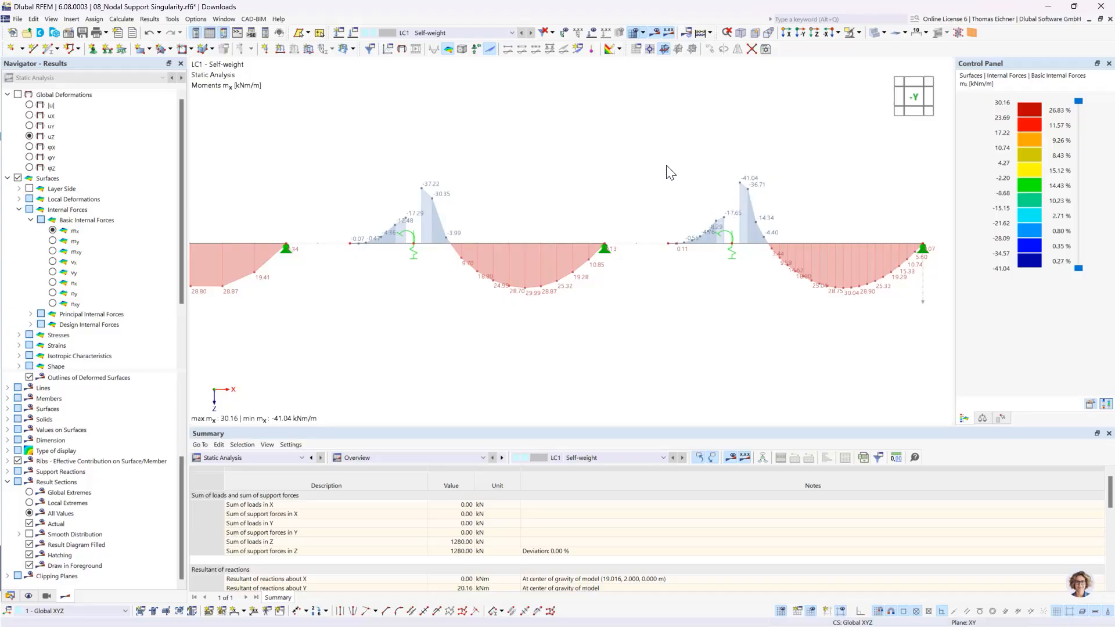
pyautogui.scroll(-3, 667, 169)
pyautogui.moveTo(511, 137); pyautogui.dragTo(574, 166, button='middle')
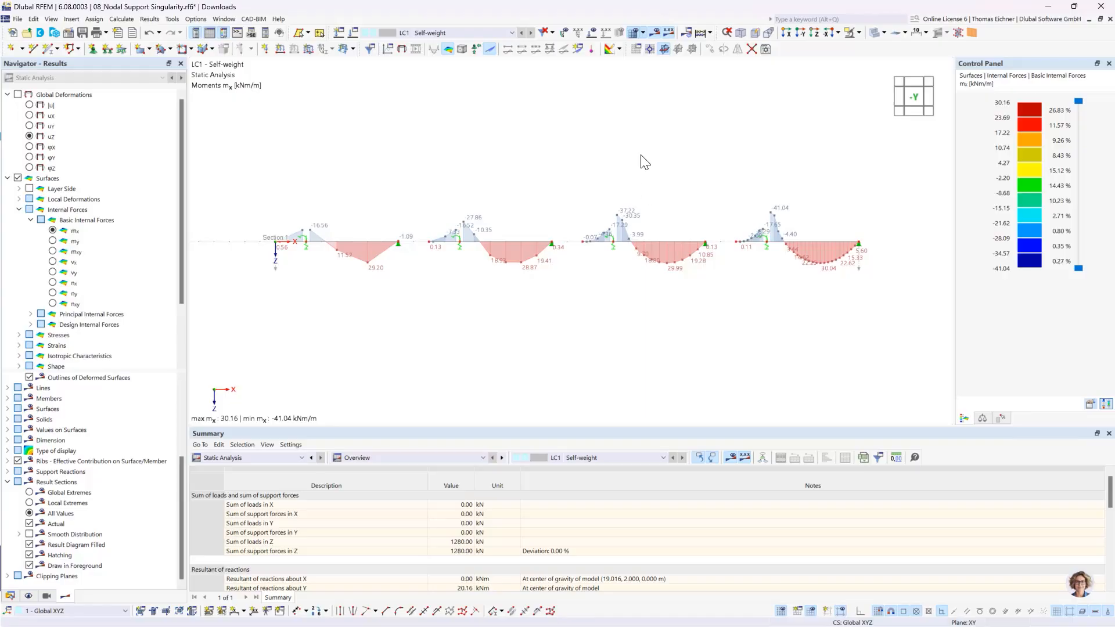
# Examine the mx contours and mesh around the column head at the fourth plate's inner support from above, including the support's spring details
pyautogui.keyDown('ctrl'); pyautogui.moveTo(786, 220); pyautogui.dragTo(788, 329, button='middle'); pyautogui.keyUp('ctrl')
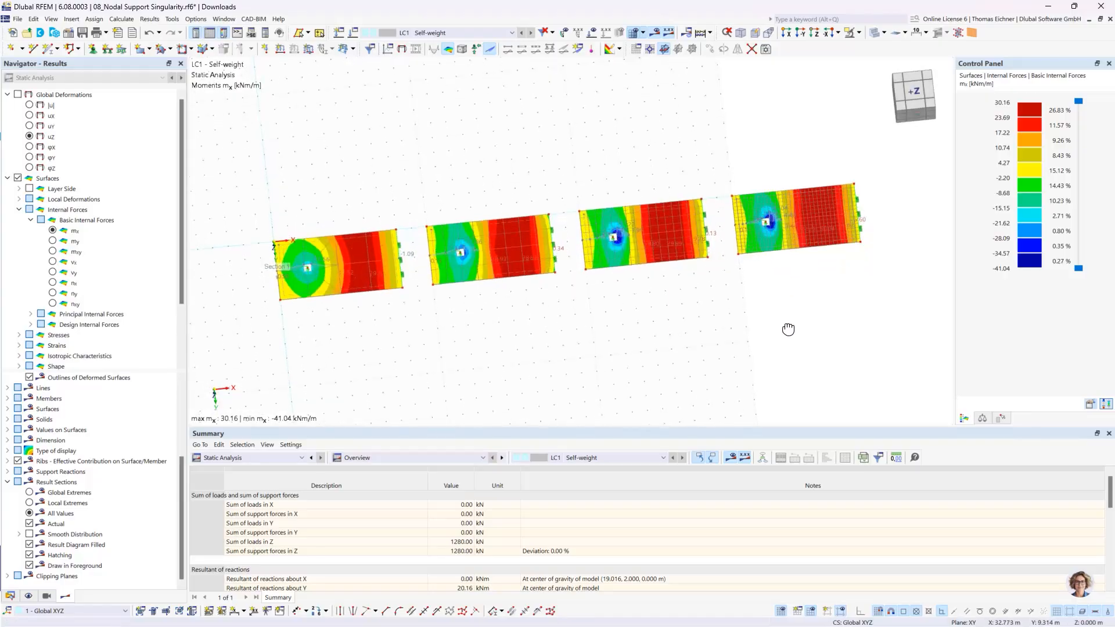
pyautogui.scroll(3, 771, 249)
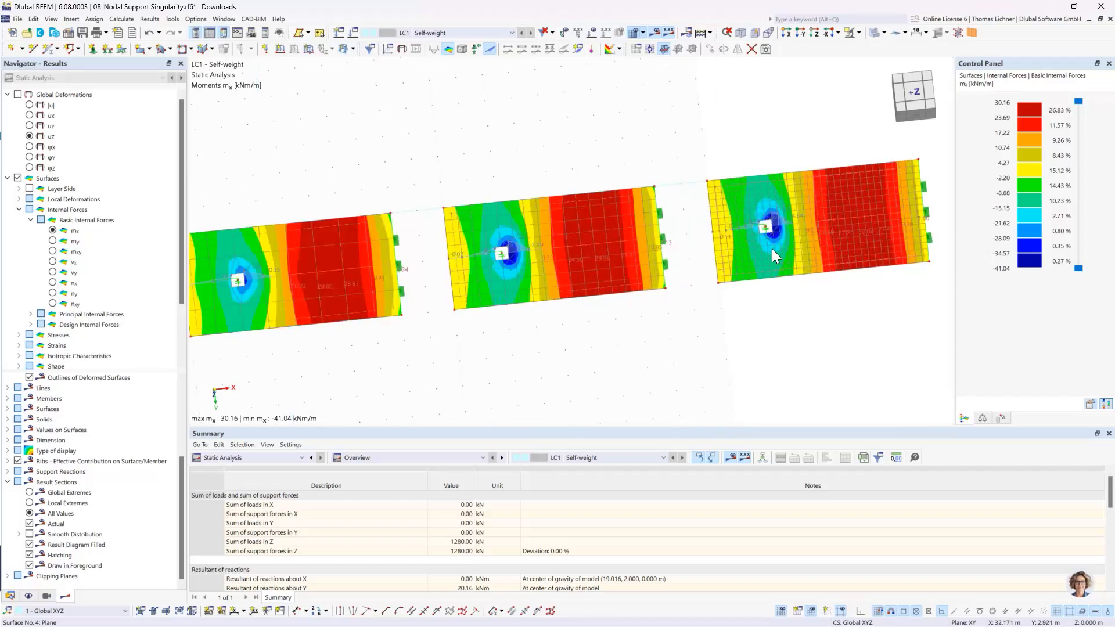
pyautogui.scroll(6, 771, 248)
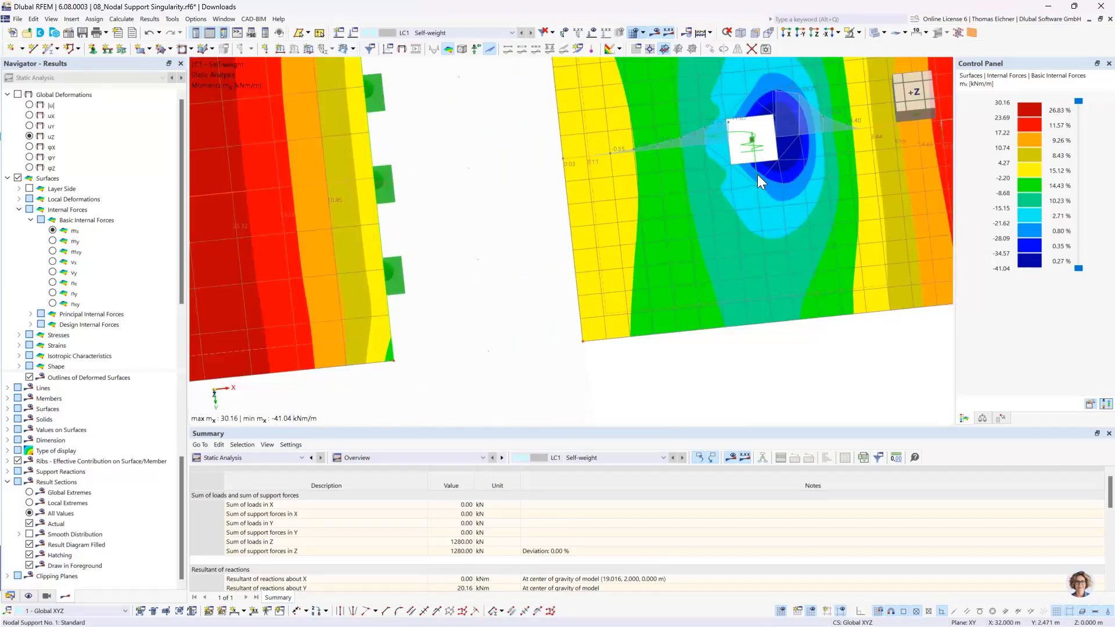
pyautogui.scroll(-1, 757, 174)
pyautogui.moveTo(800, 175); pyautogui.dragTo(714, 262, button='middle')
pyautogui.scroll(2, 709, 257)
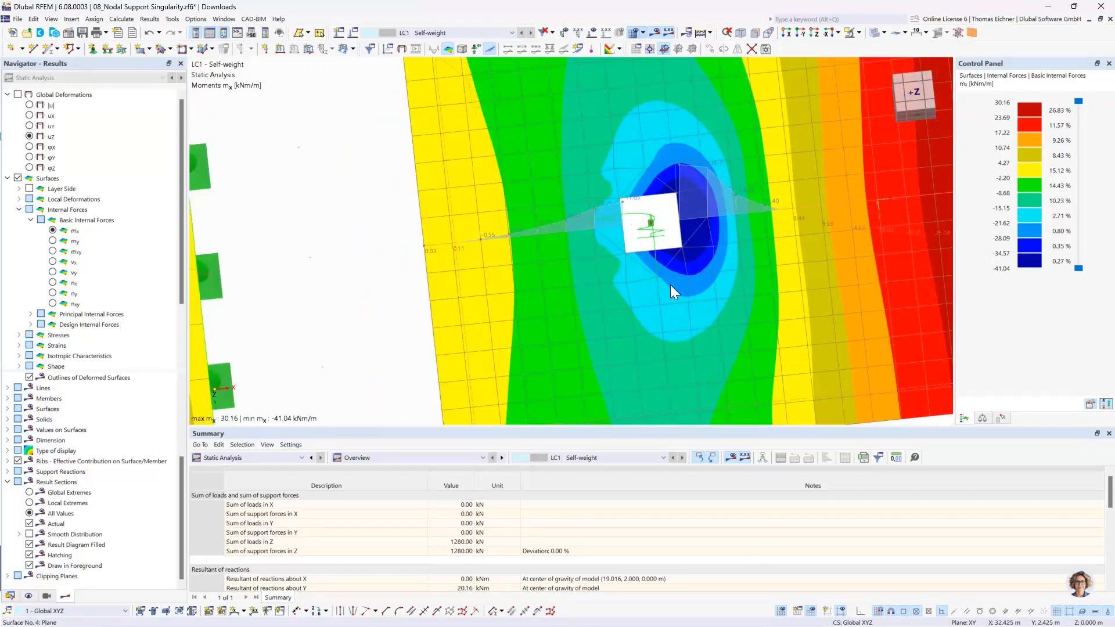
pyautogui.scroll(2, 638, 301)
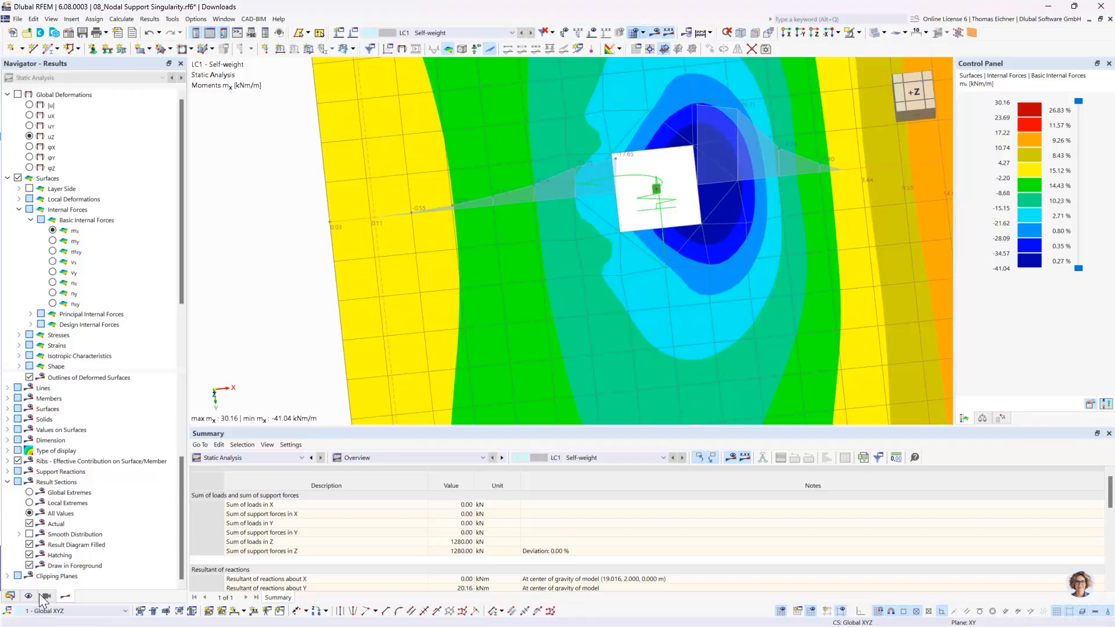
pyautogui.moveTo(662, 189); pyautogui.dragTo(659, 238, button='middle')
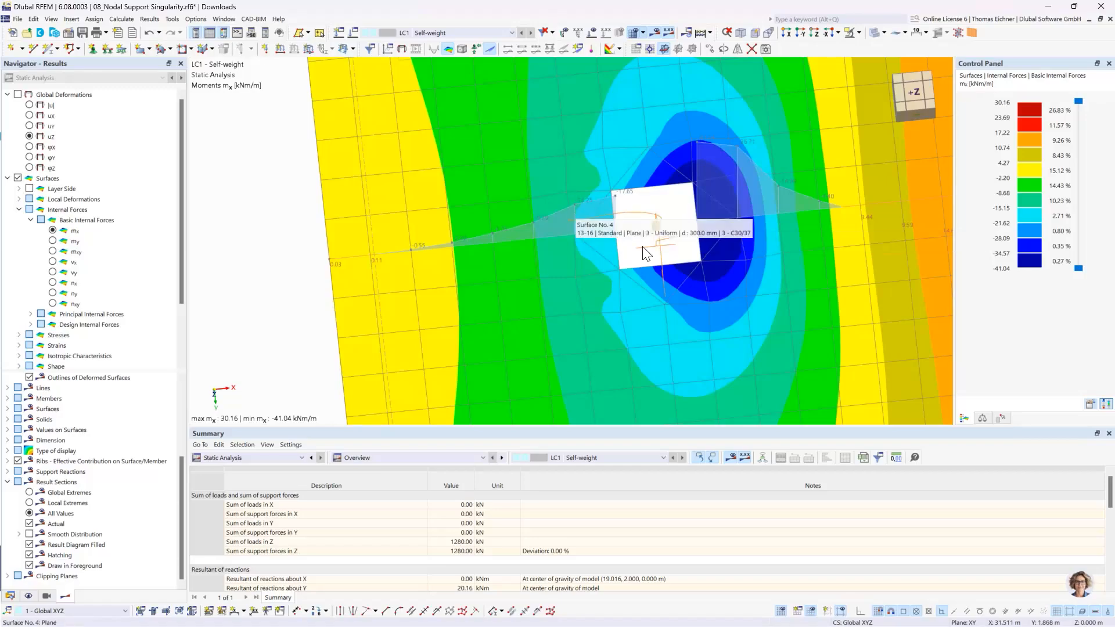
pyautogui.moveTo(660, 233)
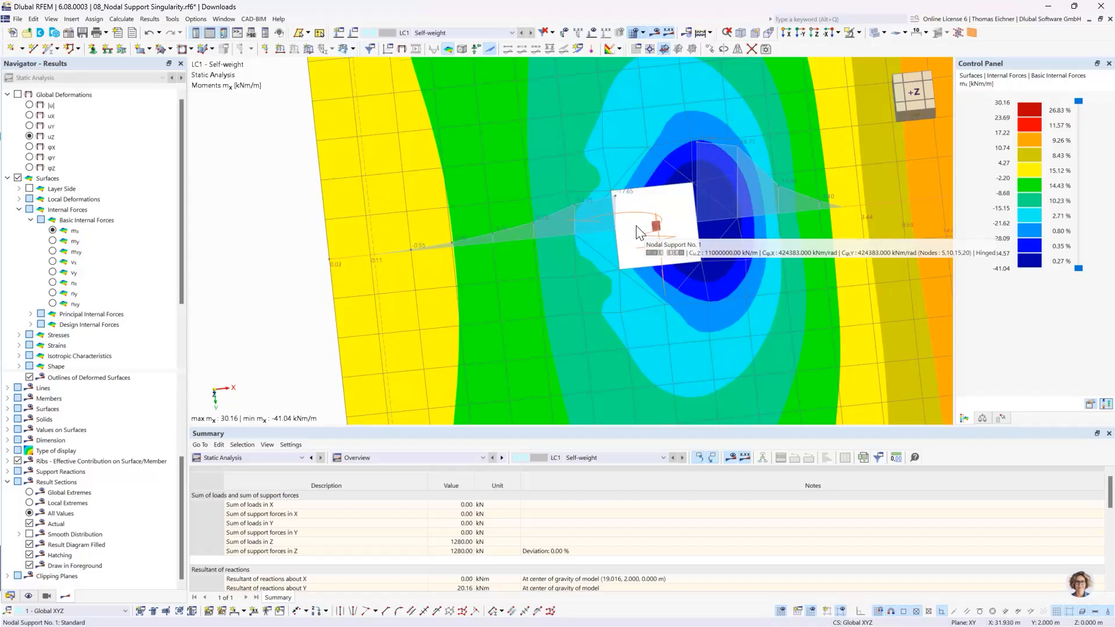
# Review the mx contours of all four plates together with their result section diagrams in an oblique view
pyautogui.scroll(-3, 644, 234)
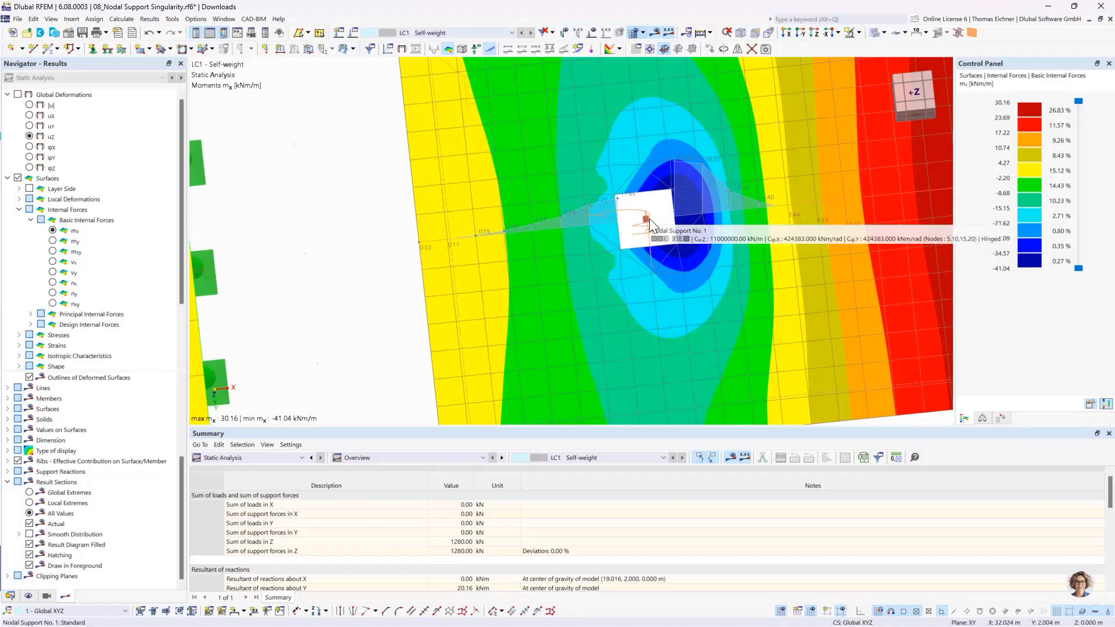
pyautogui.scroll(-3, 649, 218)
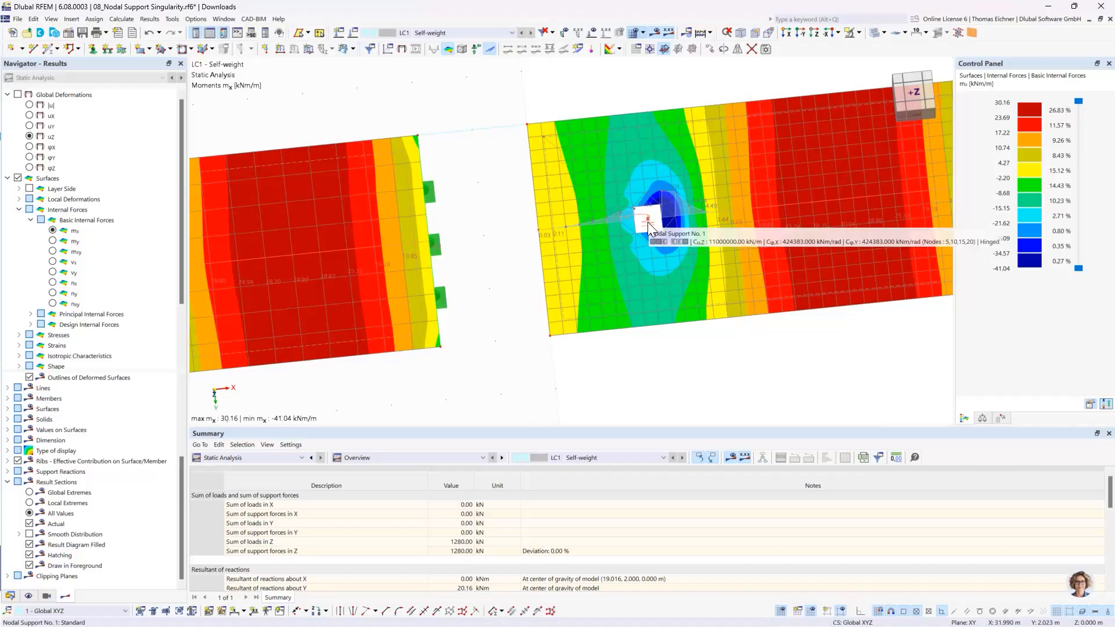
pyautogui.scroll(-4, 518, 164)
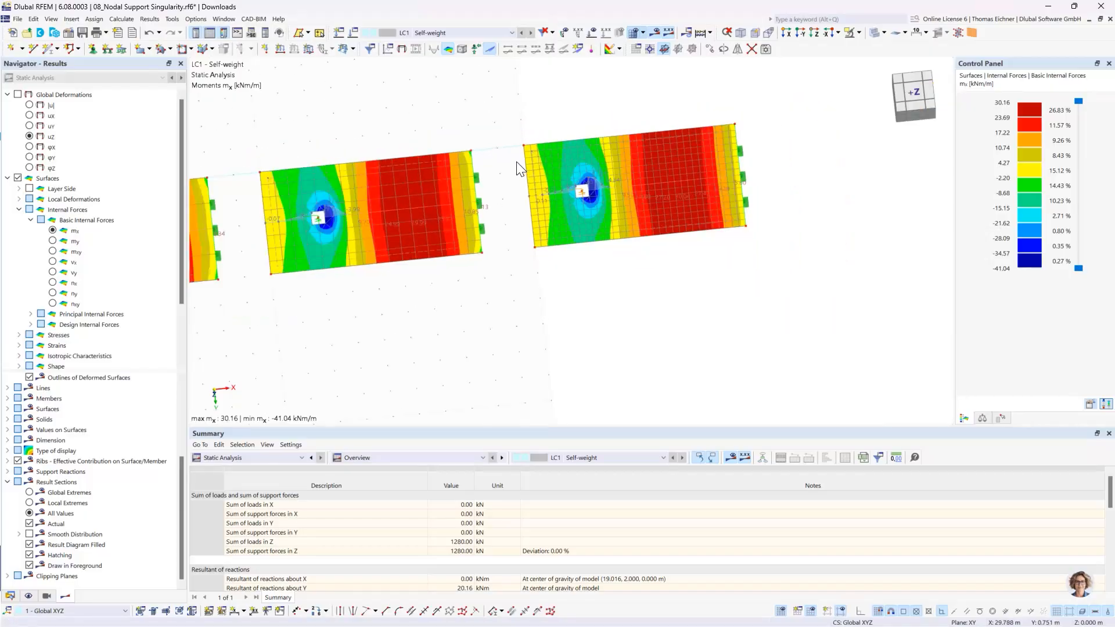
pyautogui.moveTo(307, 130); pyautogui.dragTo(557, 146, button='middle')
pyautogui.scroll(-2, 557, 146)
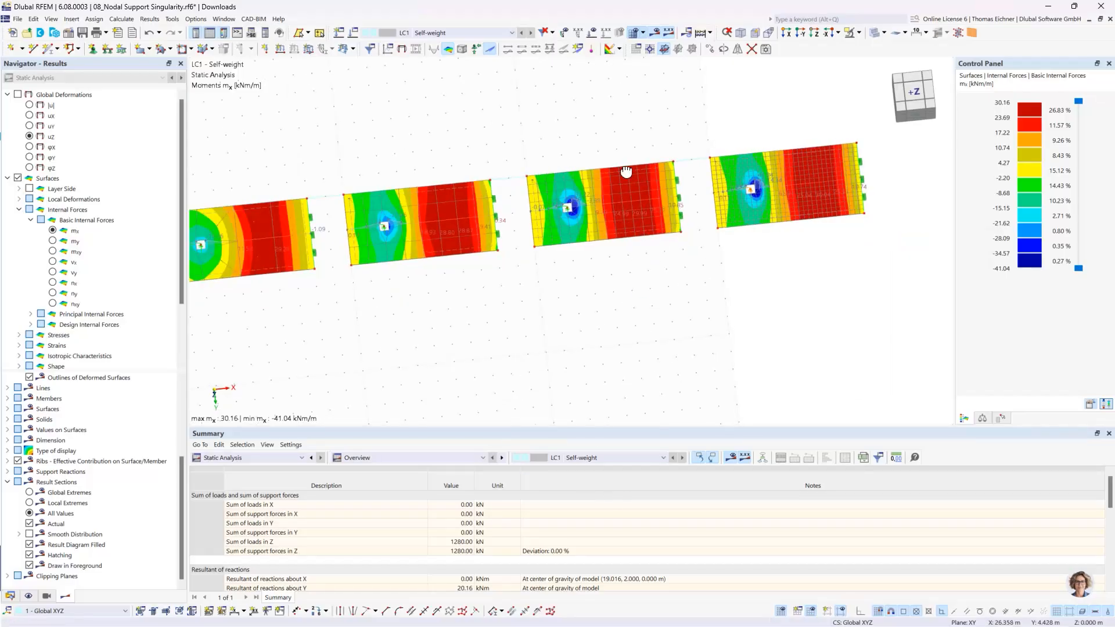
pyautogui.keyDown('ctrl'); pyautogui.moveTo(627, 169); pyautogui.dragTo(681, 143, button='middle'); pyautogui.keyUp('ctrl')
pyautogui.moveTo(487, 151); pyautogui.dragTo(552, 149, button='middle')
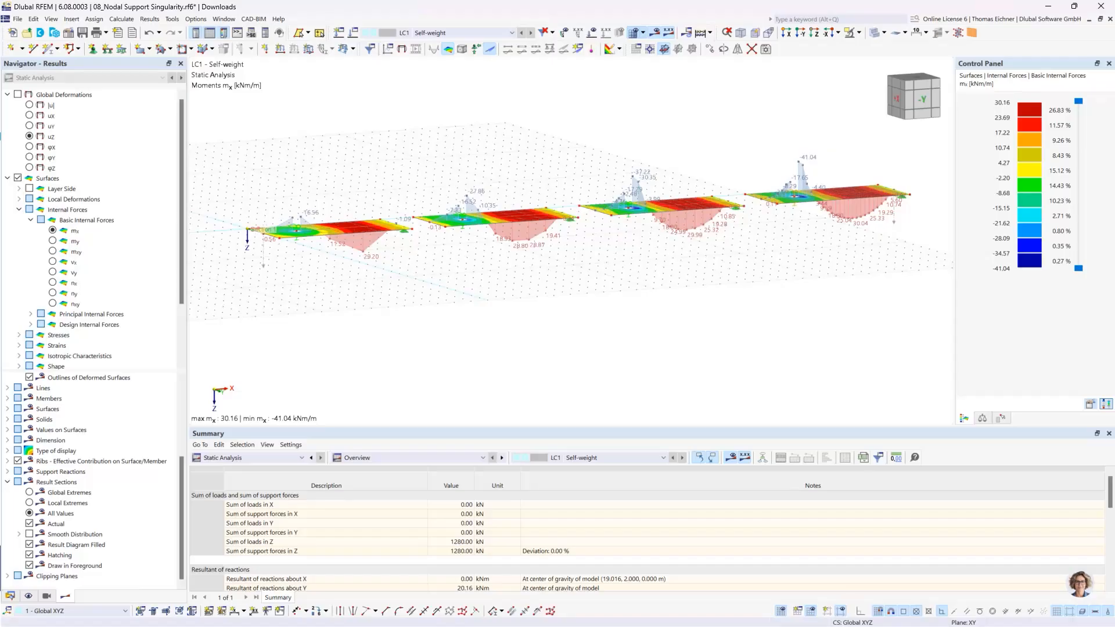
# Switch to the slide presentation and advance from the singularities slide to the next one
pyautogui.hotkey('alt', 'Tab')
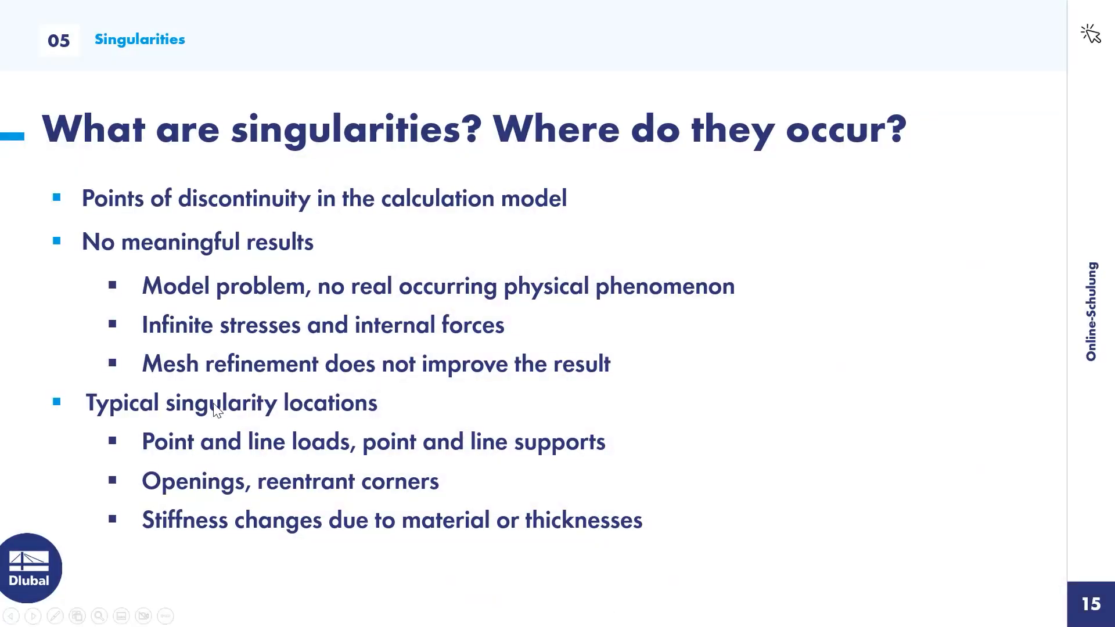
pyautogui.click(482, 240)
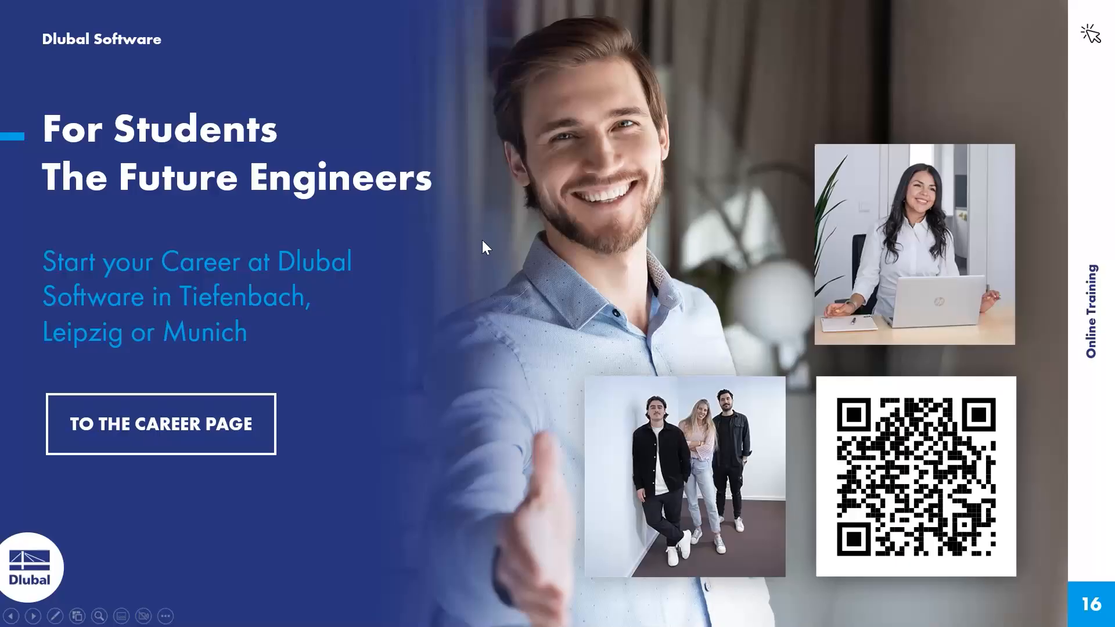